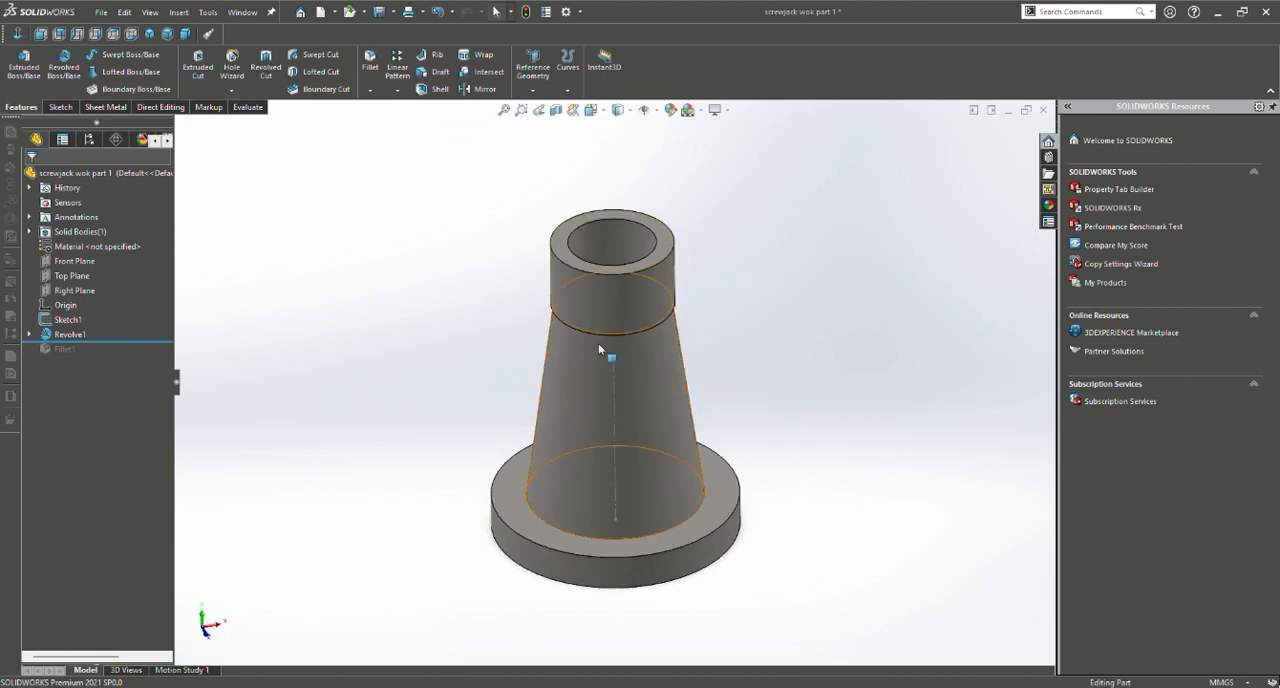
Roll the model back to before the revolve to view its centerline sketch, and restore the revolved body
middle_click_drag(596, 360, 628, 293)
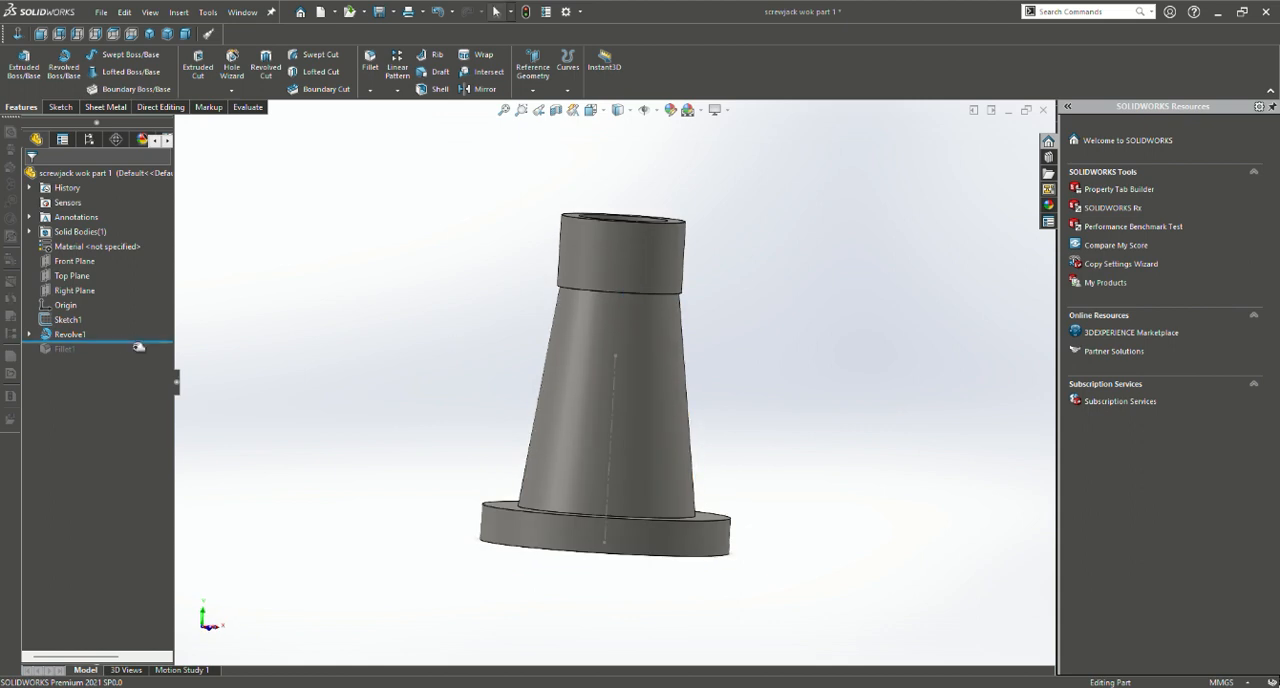
middle_click_drag(542, 404, 537, 461)
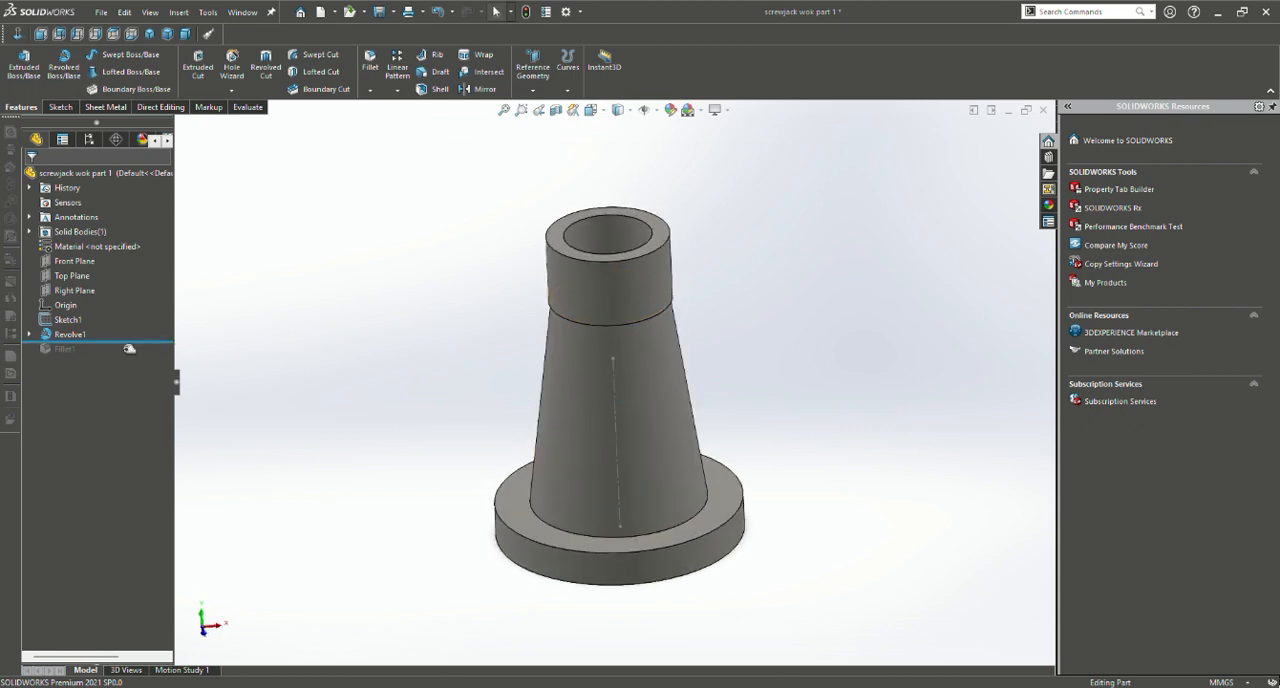
left_click_drag(139, 345, 139, 328)
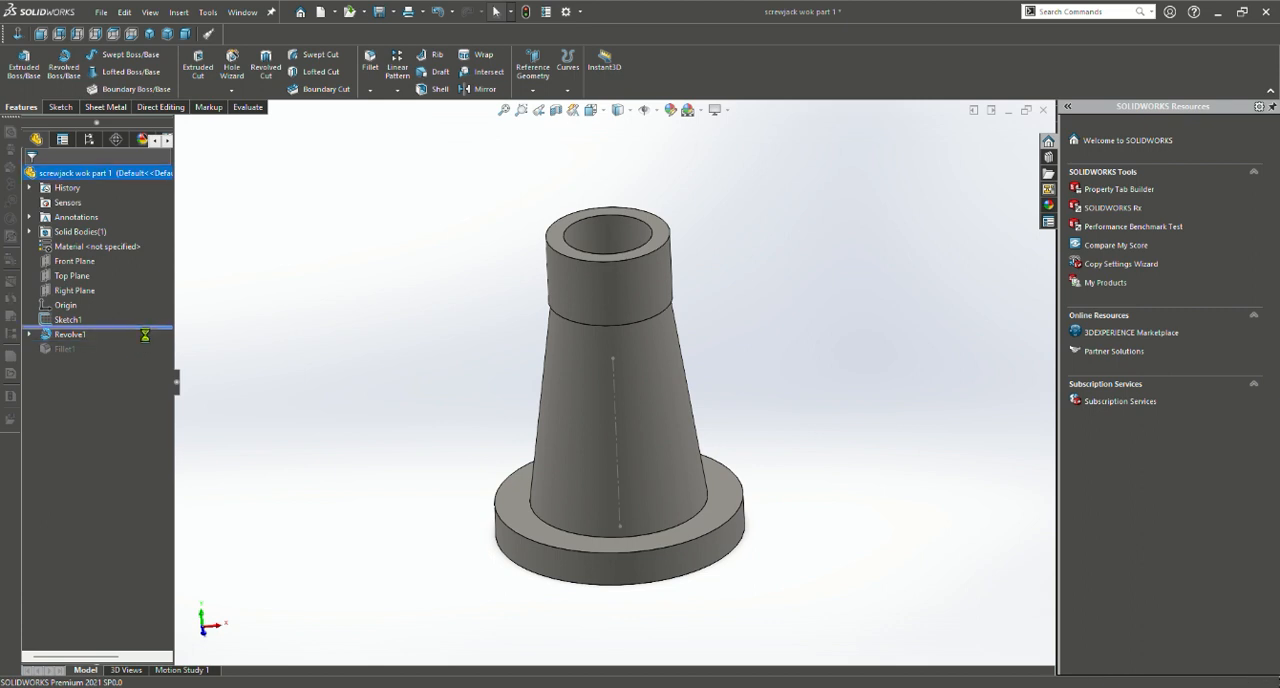
mouse_move(652, 389)
middle_mouse_down()
mouse_move(689, 346)
mouse_move(643, 266)
mouse_move(521, 337)
mouse_move(482, 297)
middle_mouse_up()
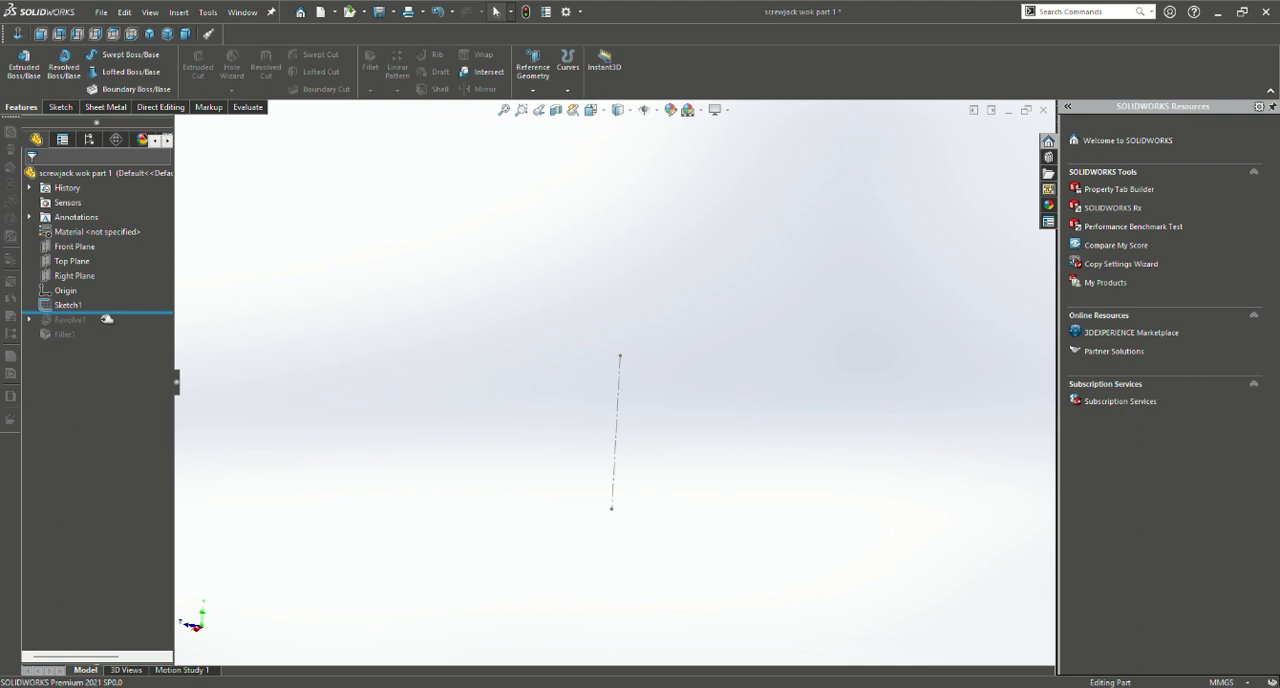
left_click_drag(107, 318, 106, 330)
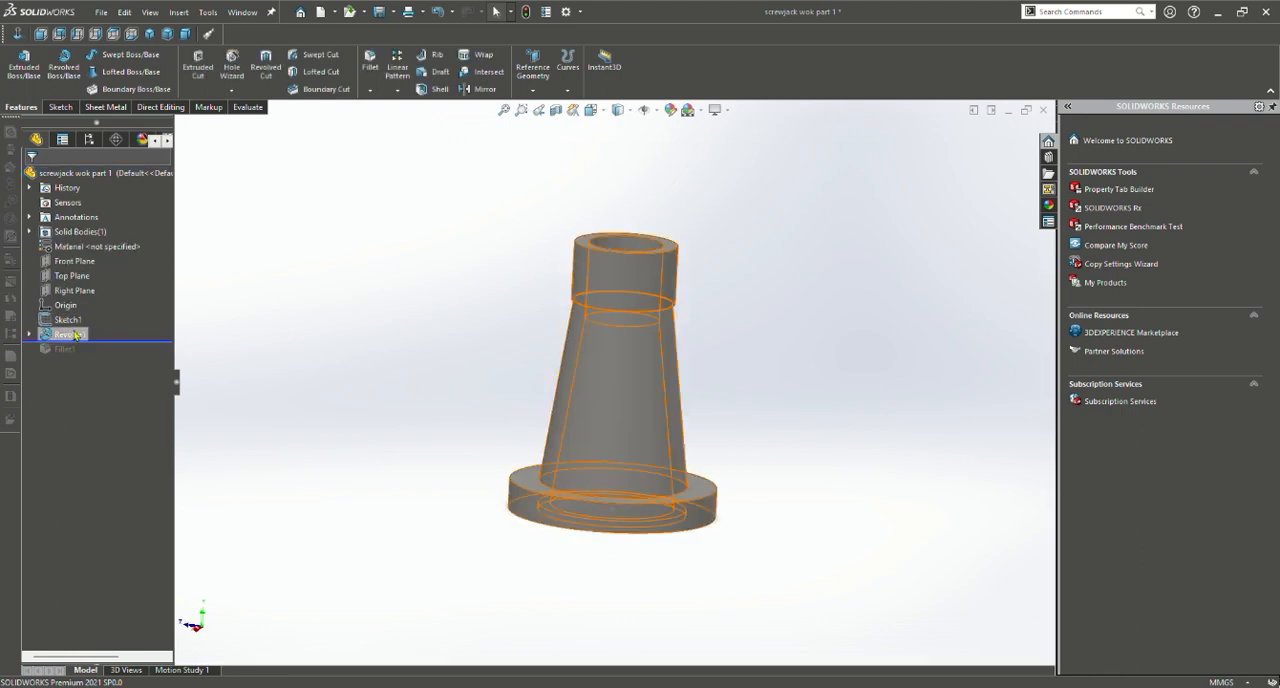
Open the revolved body's profile sketch for editing
left_click(76, 336)
left_click(107, 294)
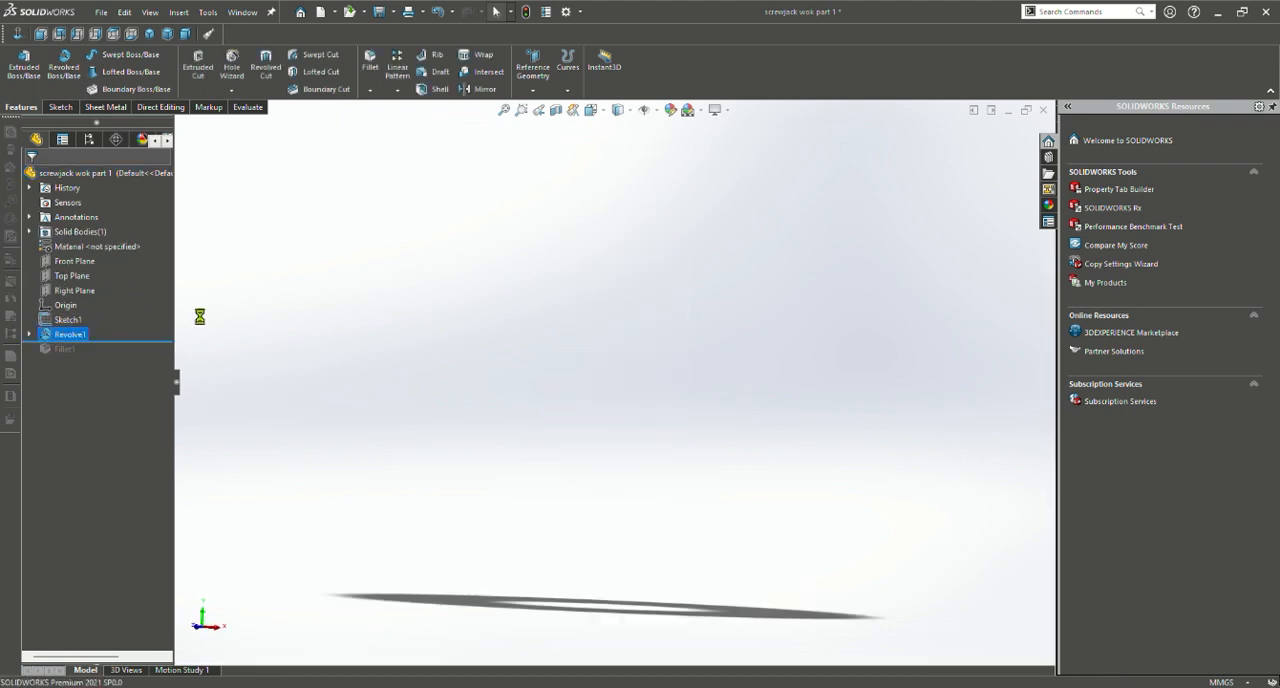
scroll(600, 367, "up", 4)
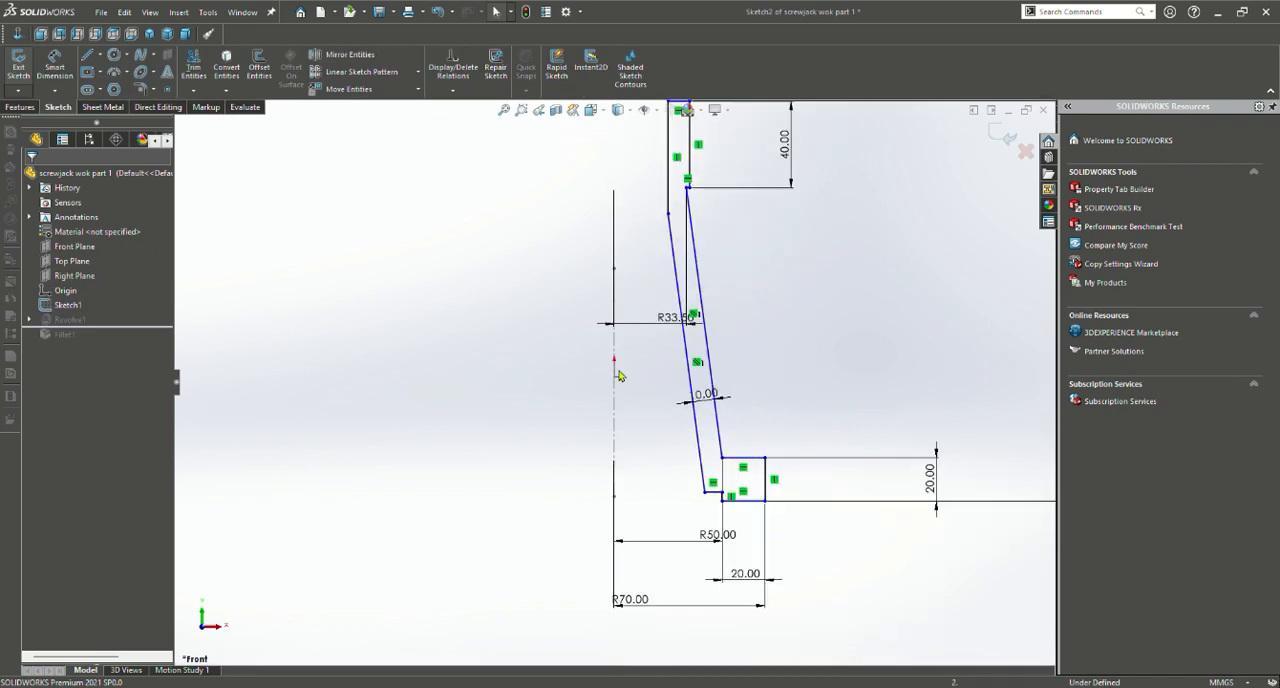
scroll(619, 372, "up", 2)
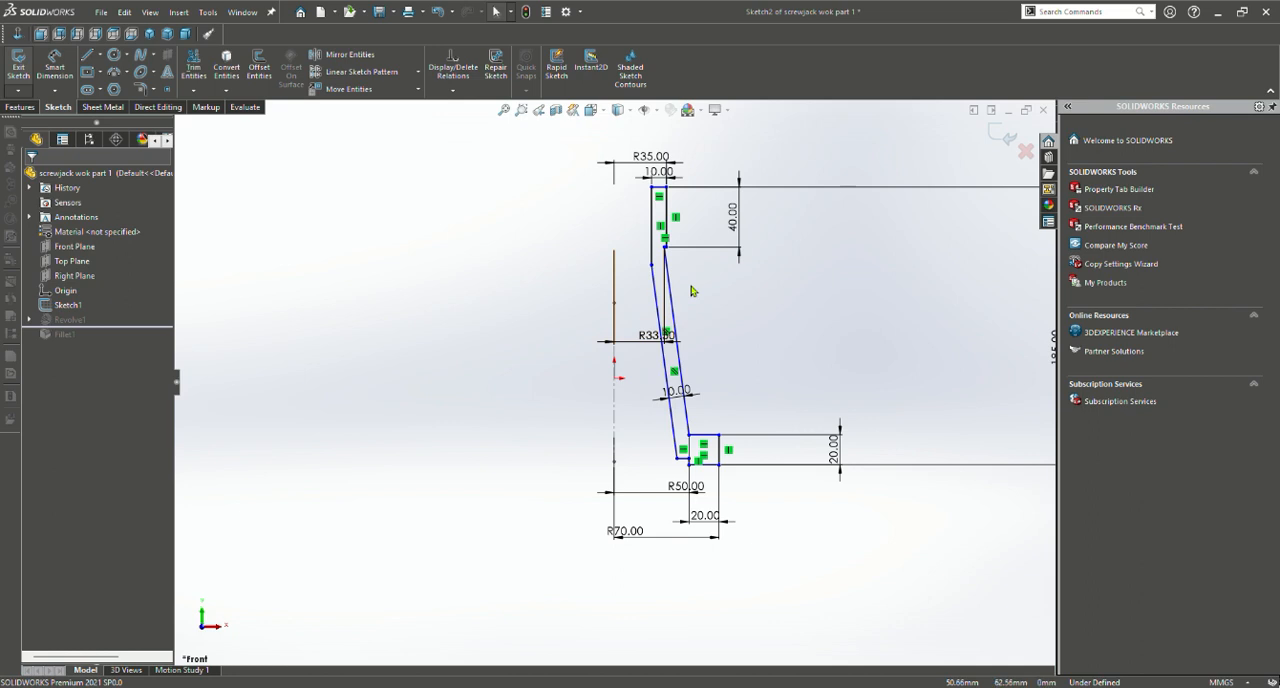
Examine the profile sketch's radii, wall thickness and height dimensions from the collar to the base flange, and exit the sketch
scroll(690, 291, "down", 5)
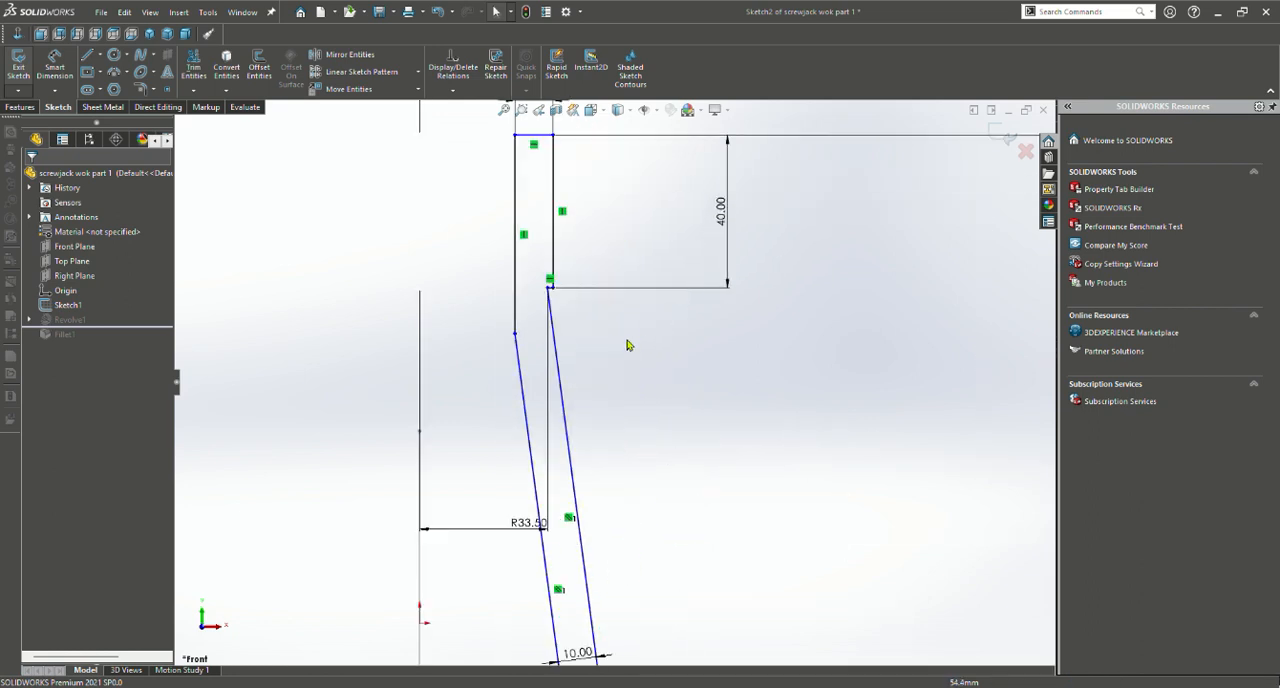
scroll(623, 347, "up", 2)
scroll(620, 347, "up", 2)
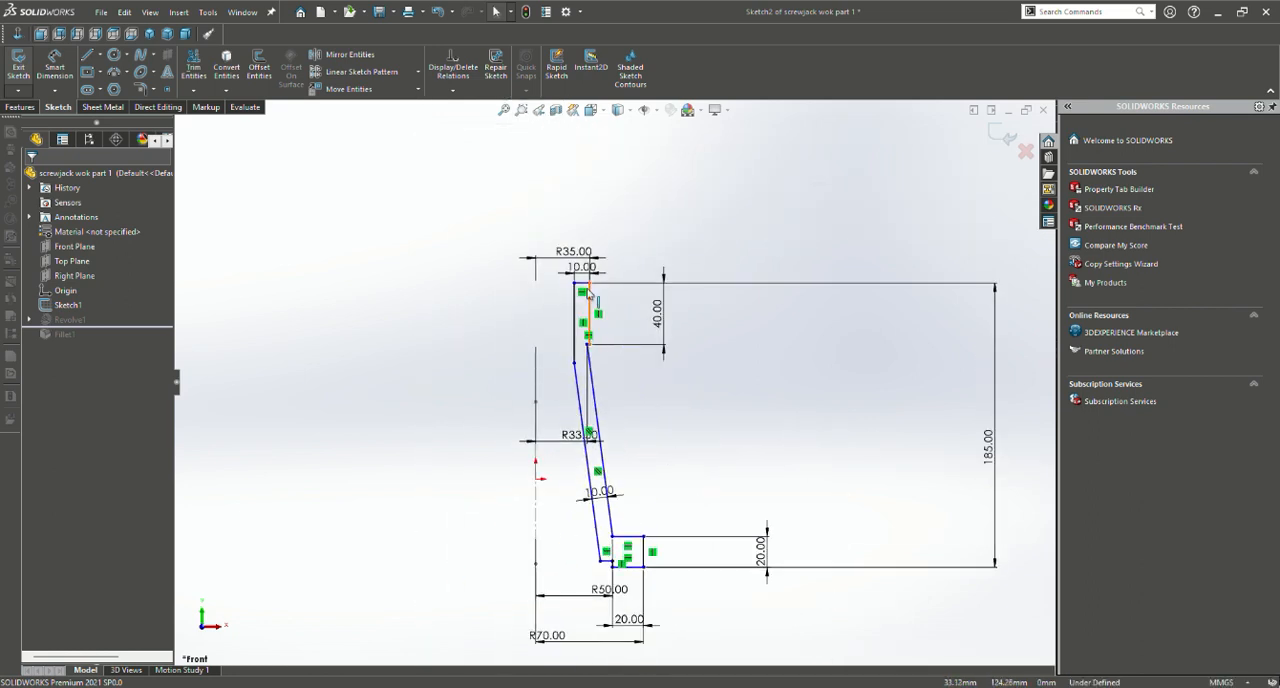
scroll(611, 357, "down", 3)
scroll(611, 357, "up", 3)
scroll(666, 443, "up", 1)
scroll(660, 420, "up", 1)
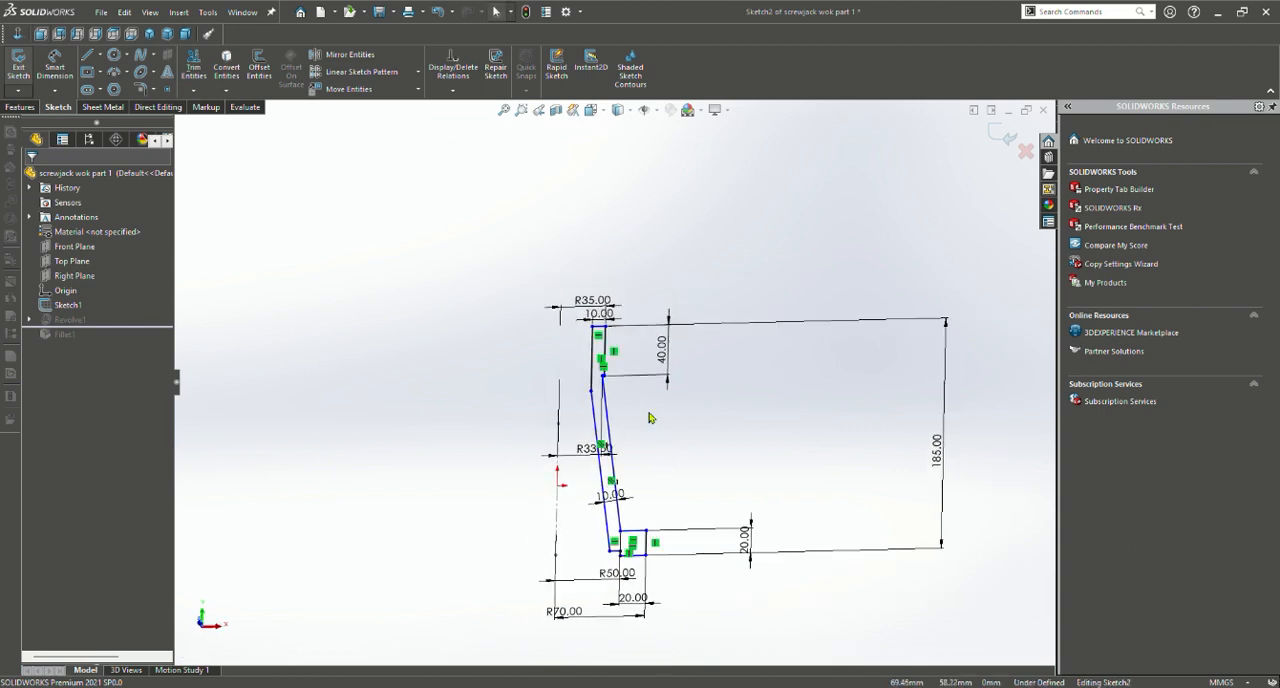
scroll(613, 470, "up", 1)
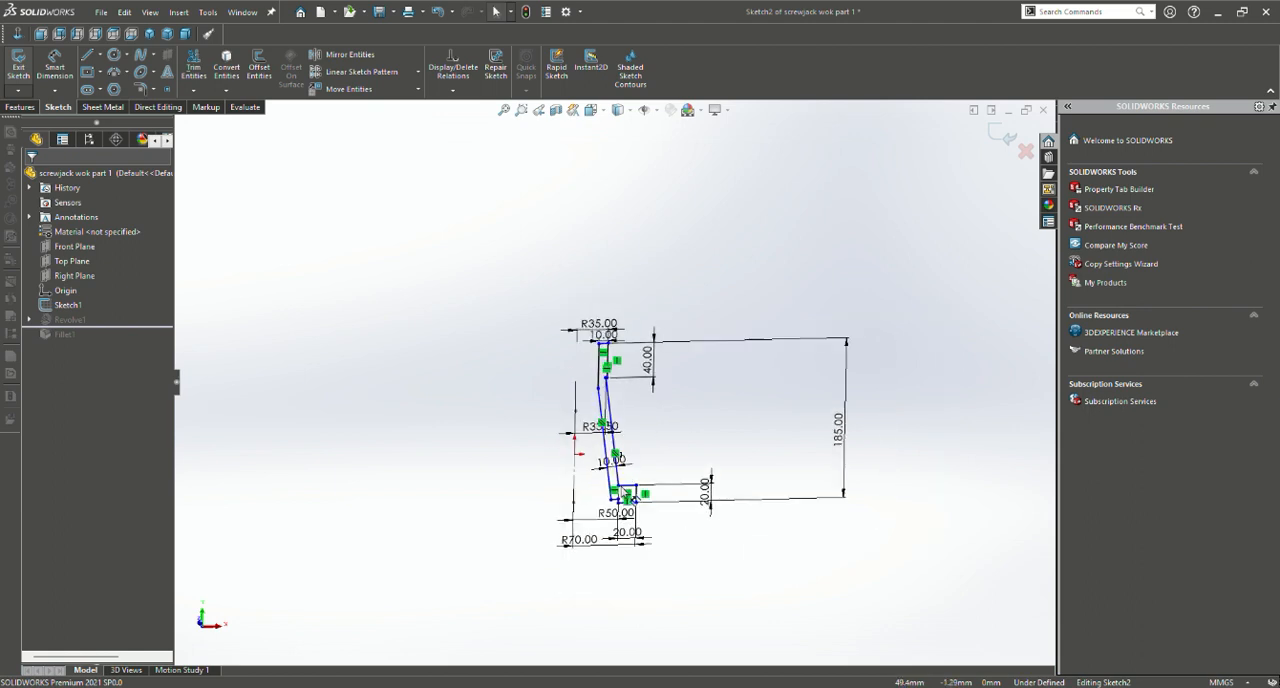
scroll(613, 470, "down", 1)
scroll(617, 474, "down", 3)
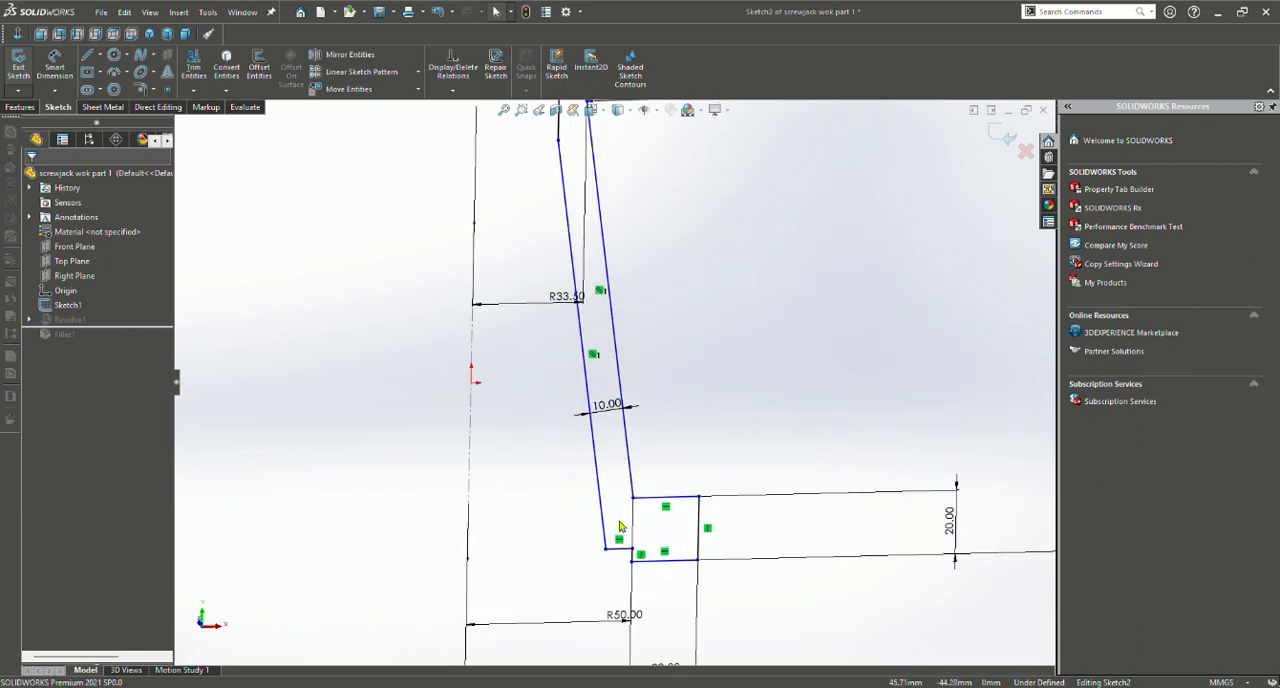
scroll(593, 499, "up", 1)
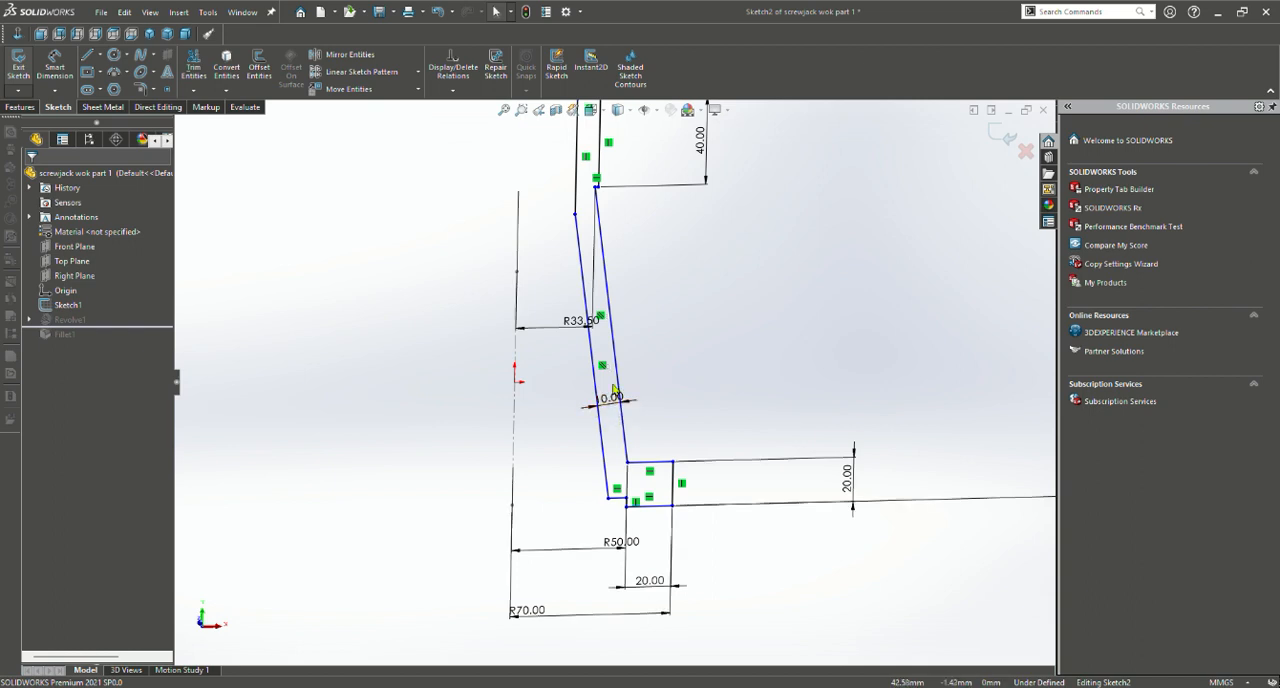
scroll(605, 370, "up", 3)
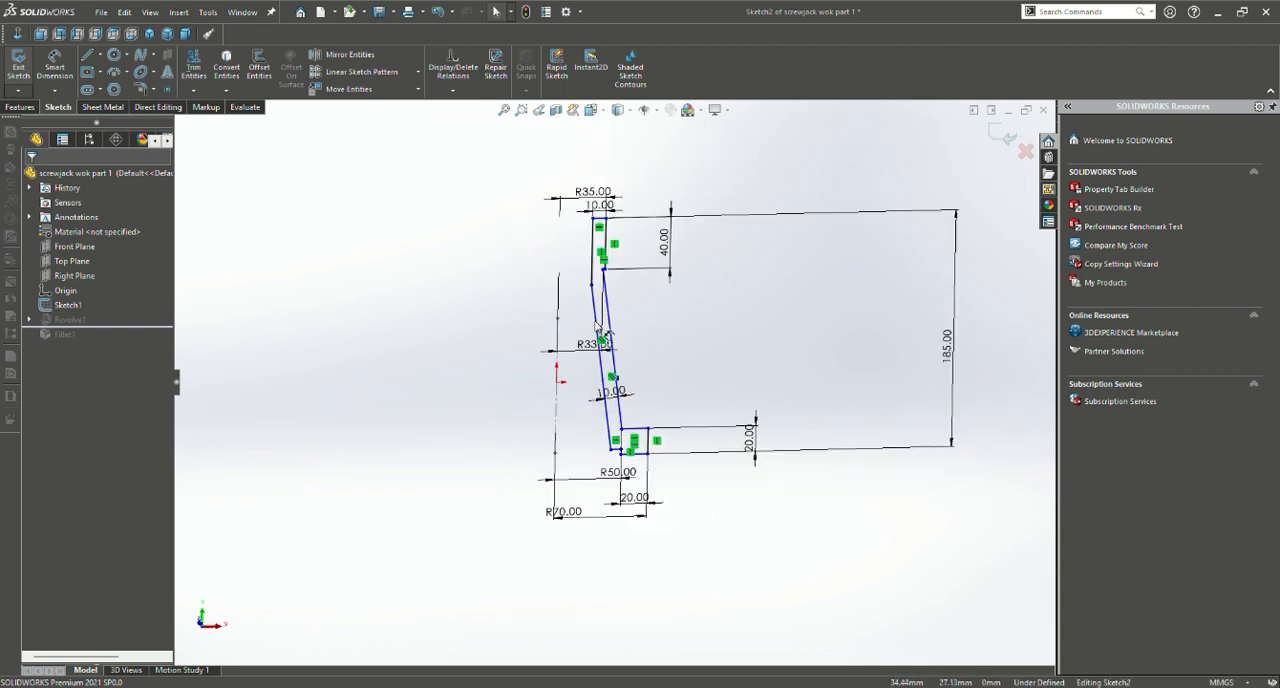
scroll(603, 335, "down", 4)
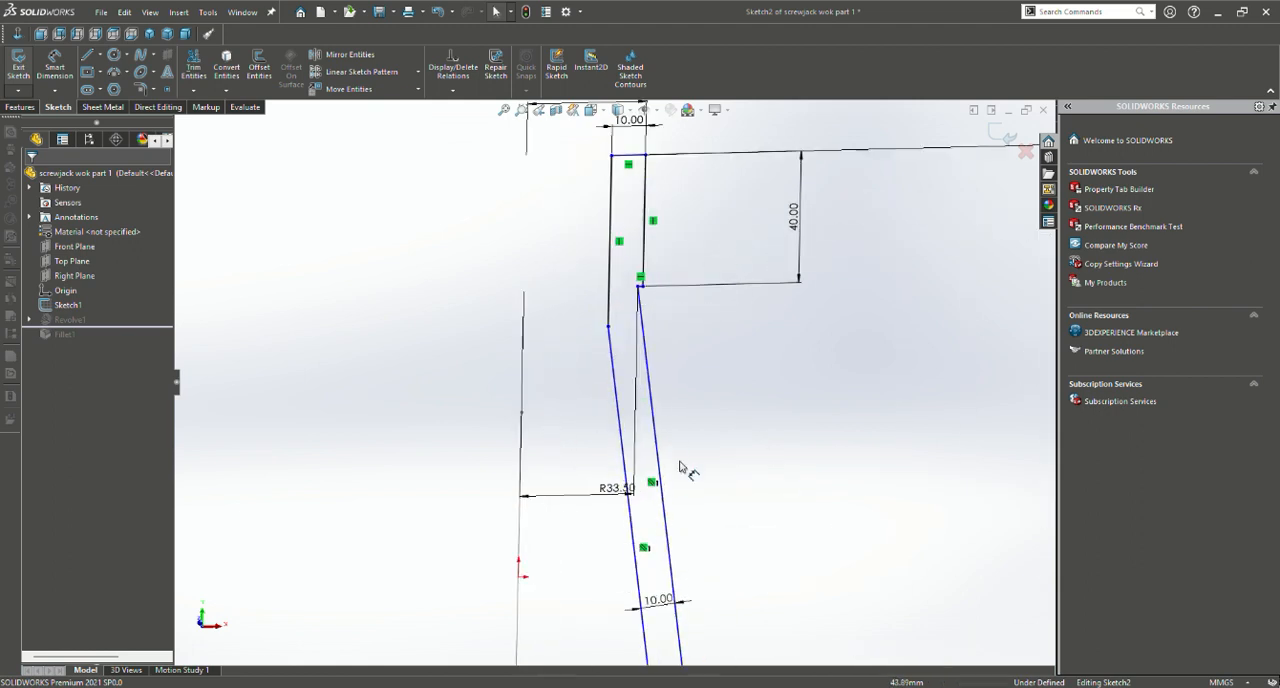
scroll(700, 500, "up", 2)
scroll(660, 363, "up", 3)
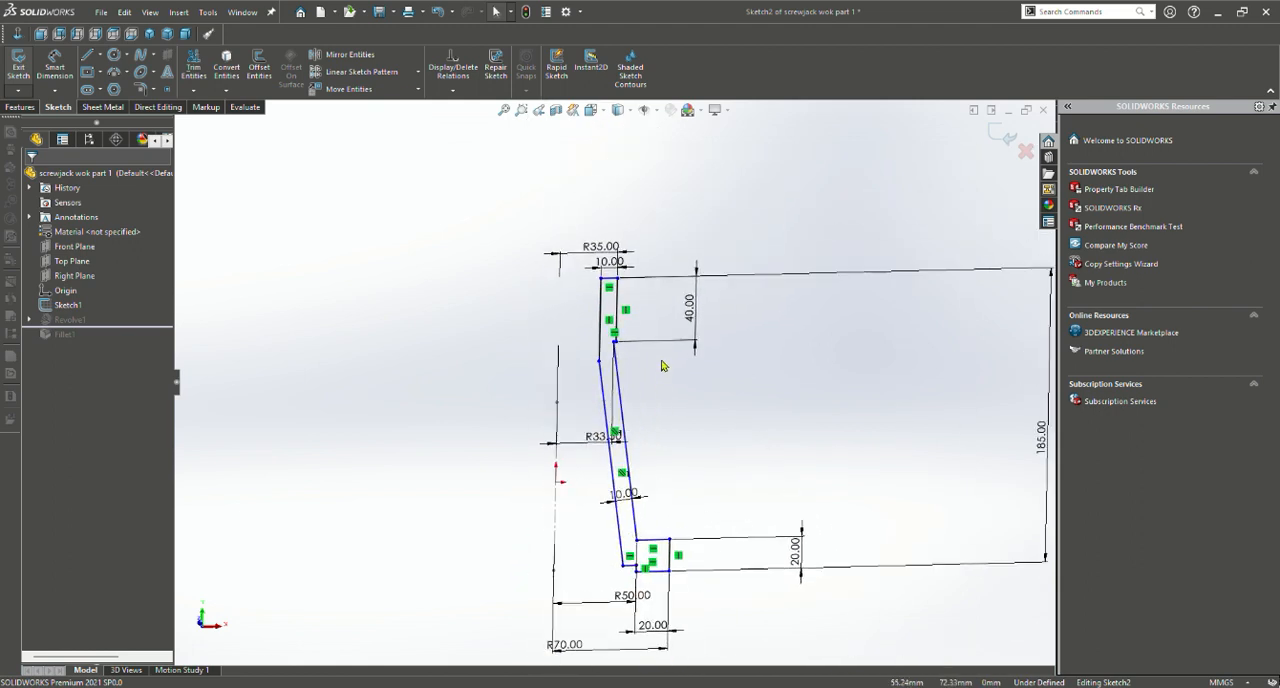
scroll(625, 331, "down", 5)
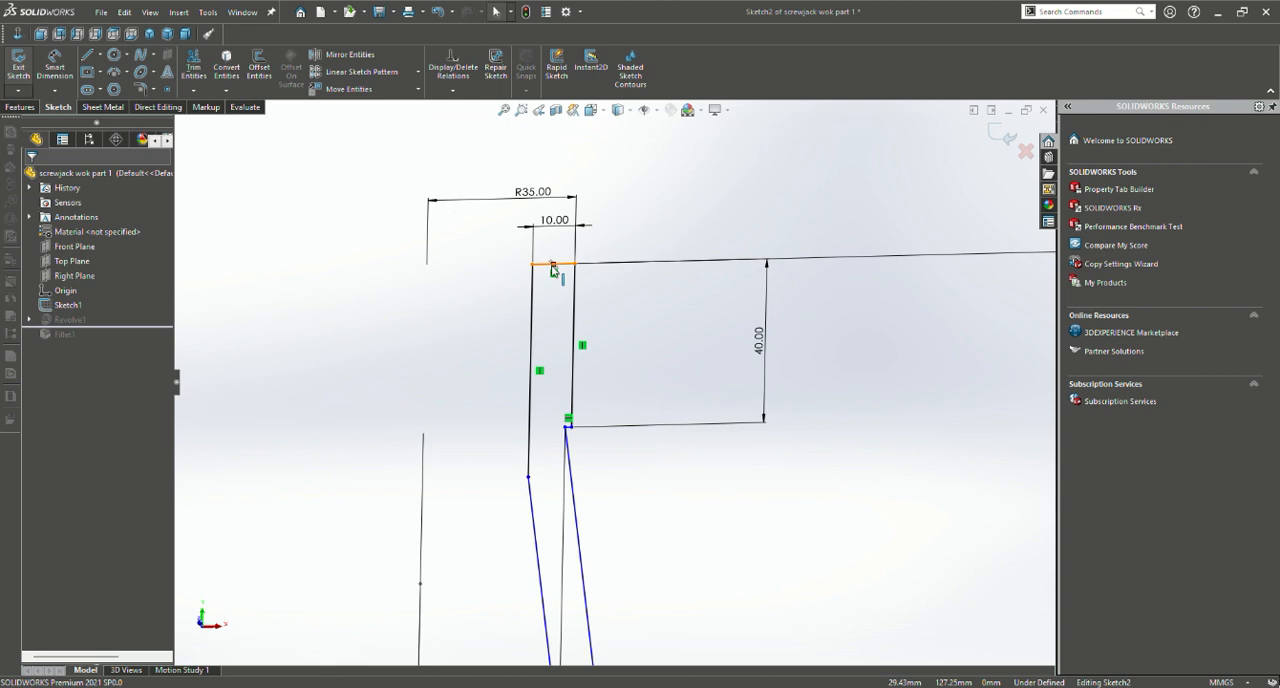
scroll(610, 380, "up", 4)
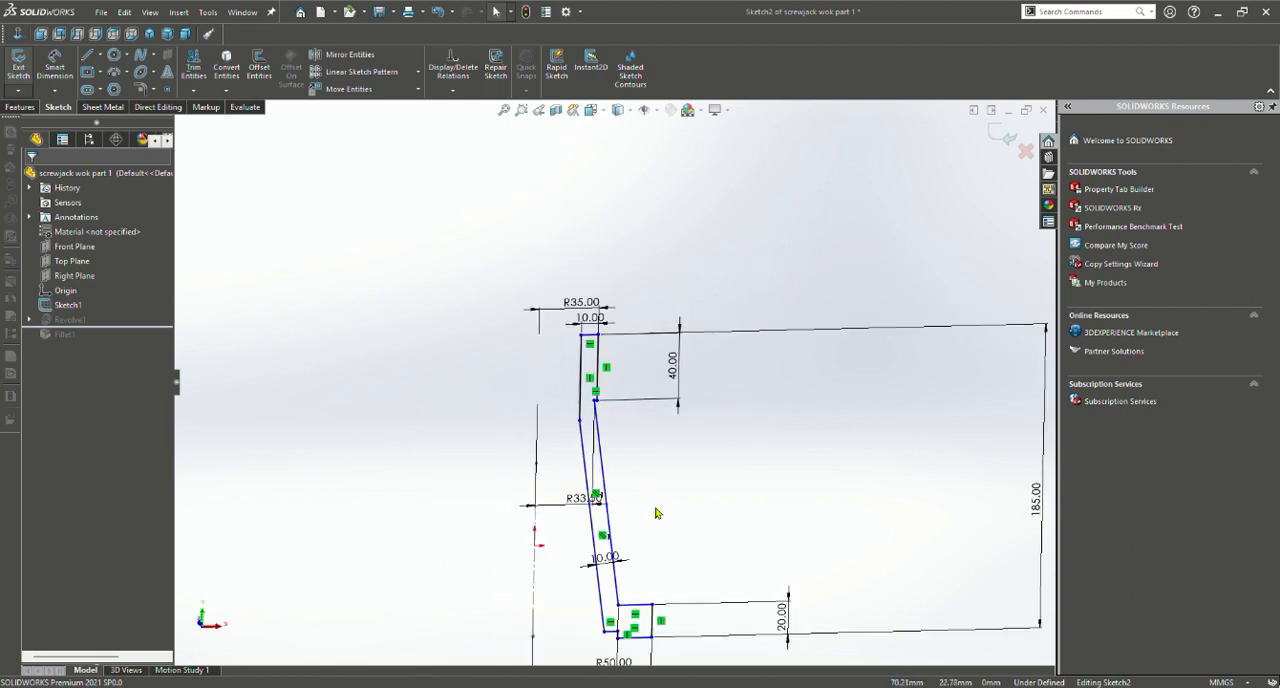
scroll(655, 513, "up", 2)
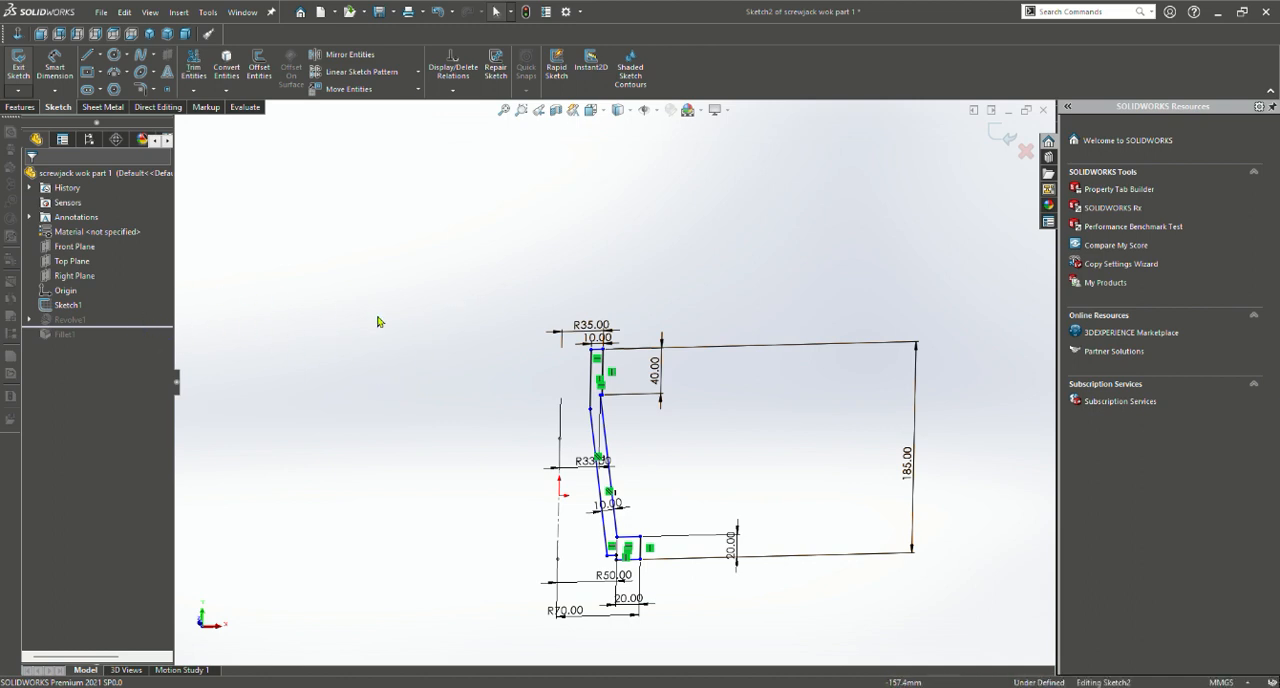
scroll(555, 358, "up", 1)
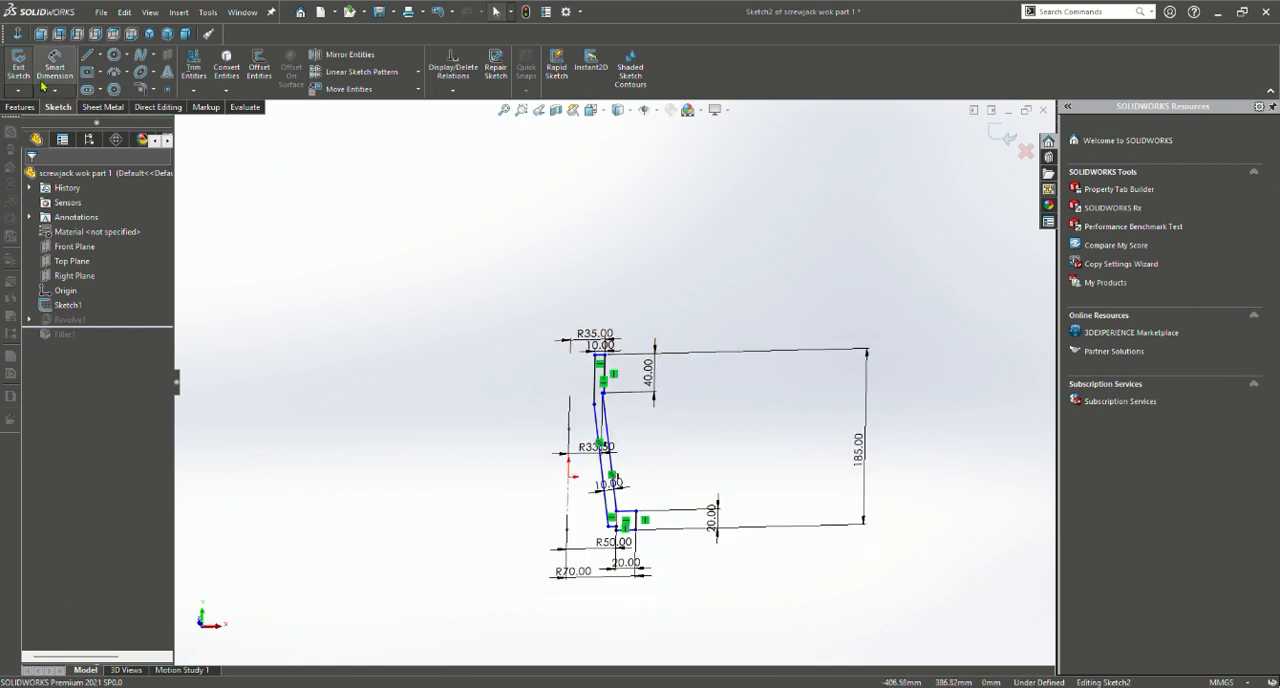
left_click(21, 107)
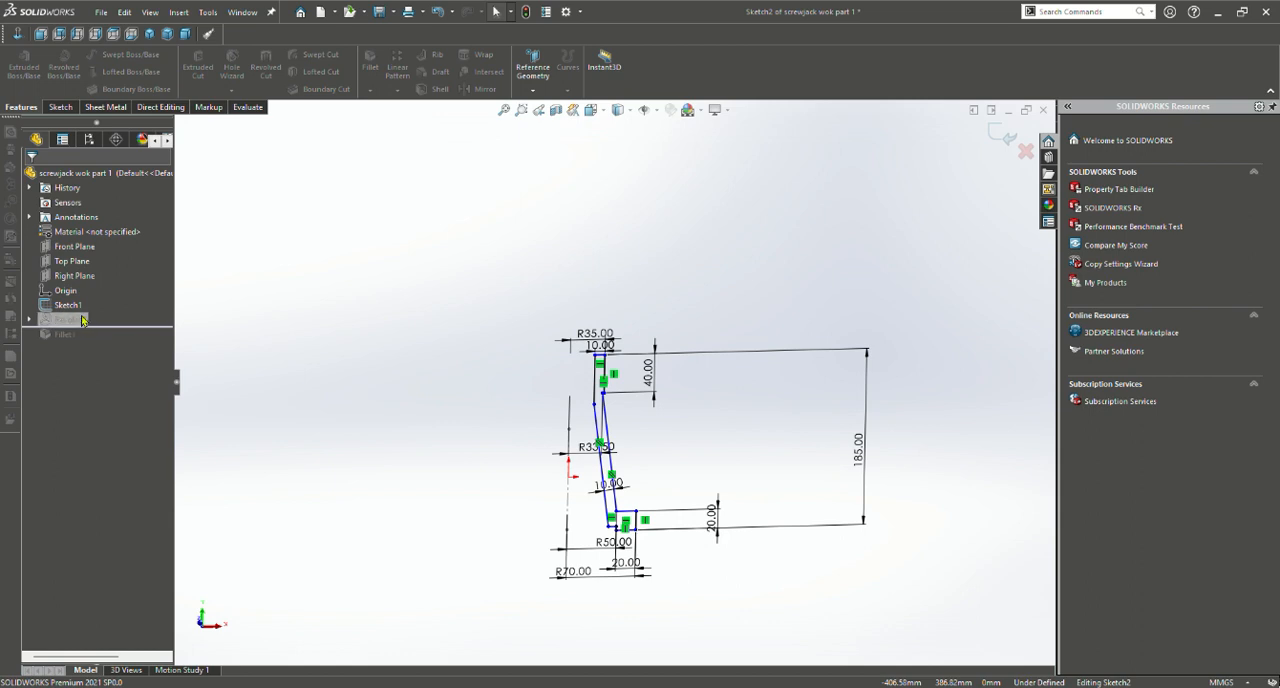
left_click(58, 107)
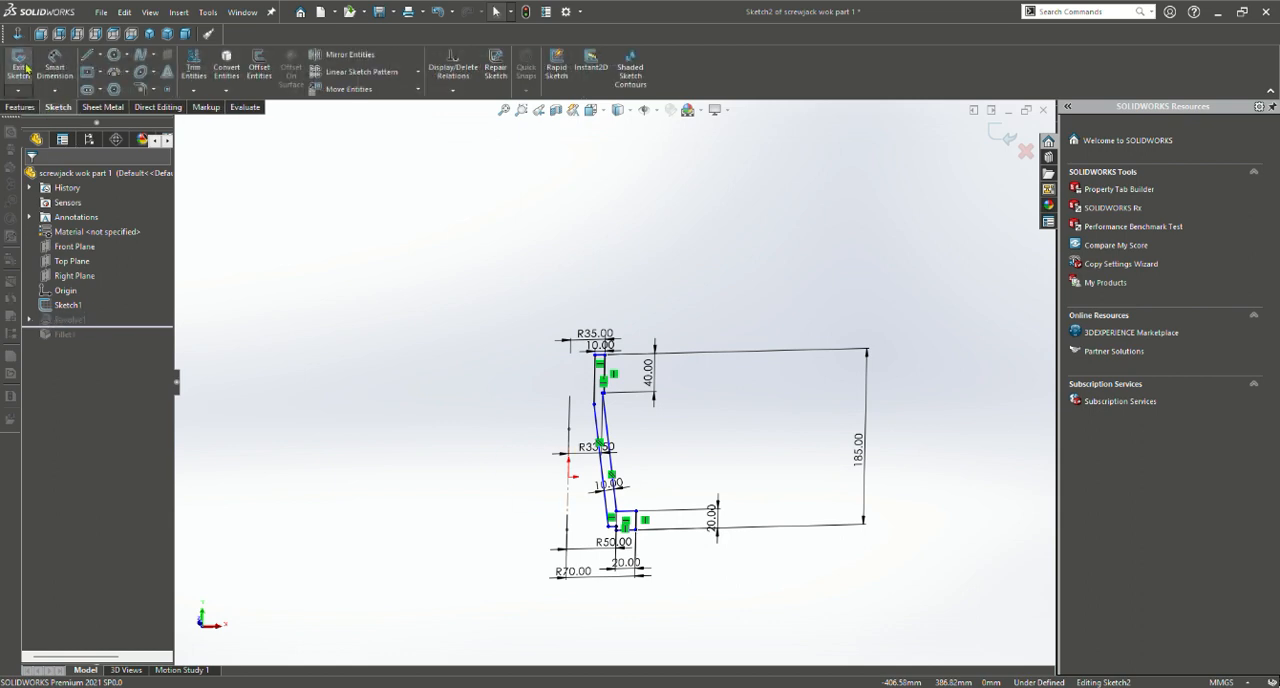
left_click(18, 60)
Open the Revolve feature's definition, examine its axis, direction type, angle and preview, and accept it
left_click(57, 337)
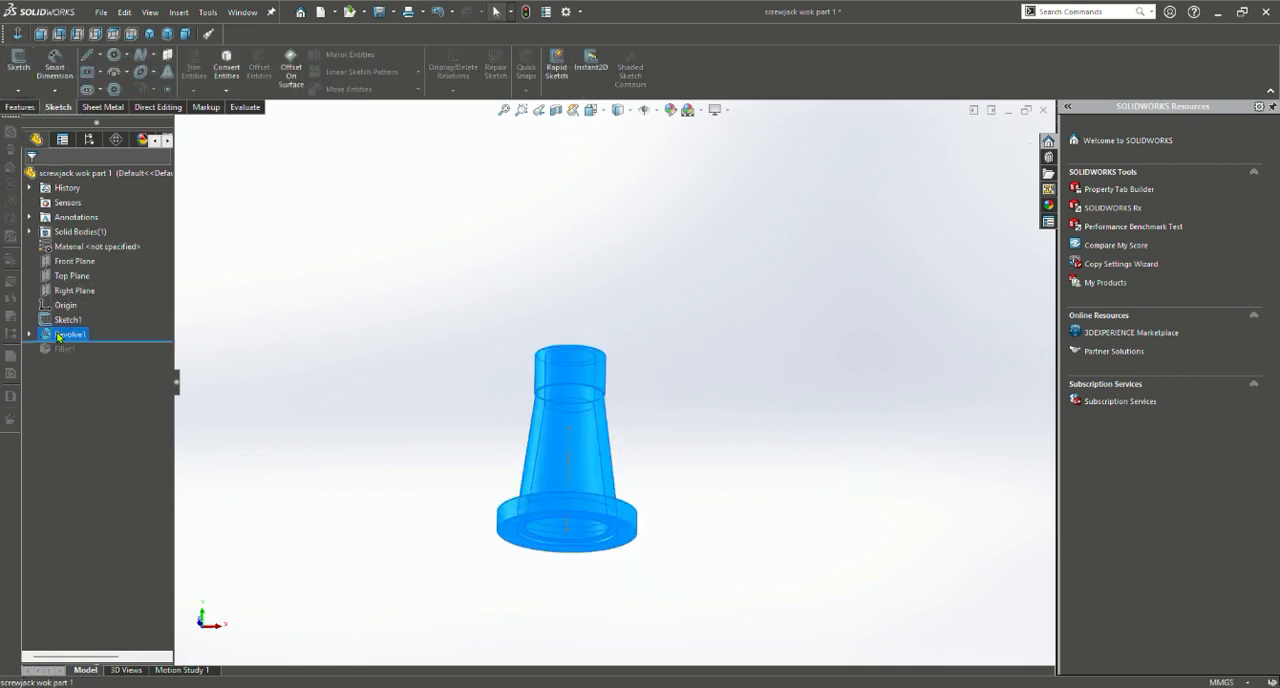
left_click(63, 322)
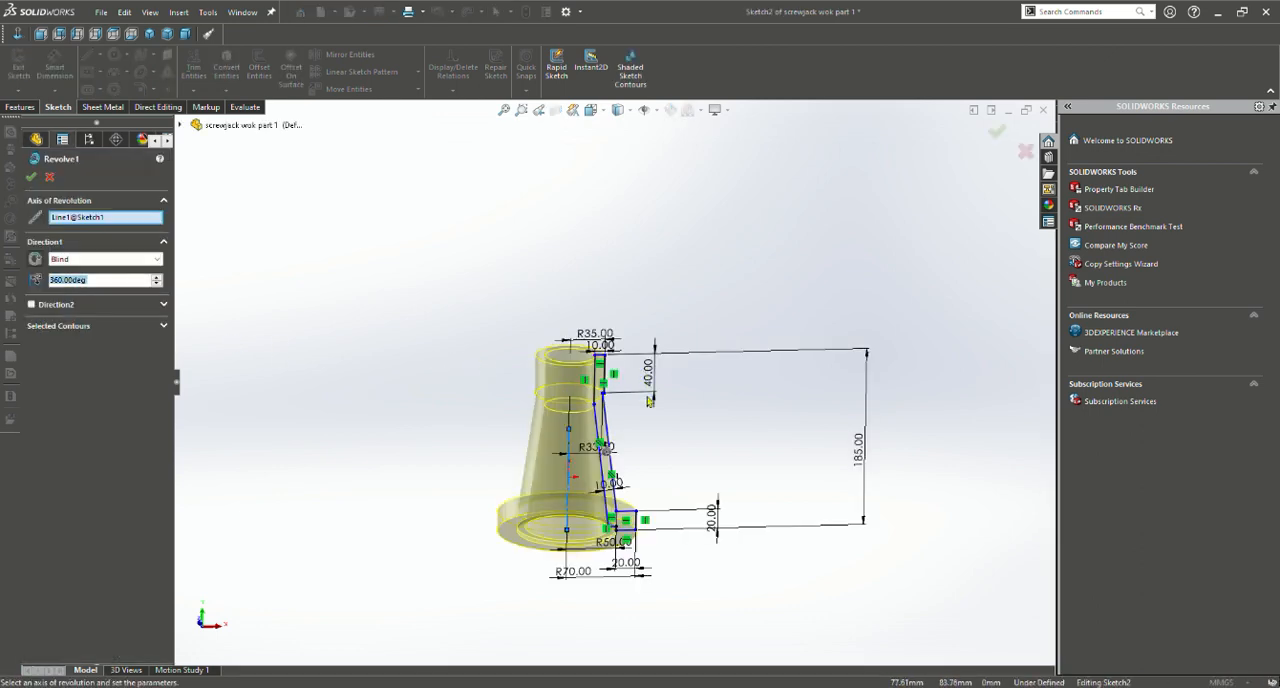
mouse_move(703, 441)
middle_mouse_down()
mouse_move(560, 363)
mouse_move(700, 470)
mouse_move(779, 505)
middle_mouse_up()
scroll(651, 503, "up", 2)
scroll(602, 452, "down", 7)
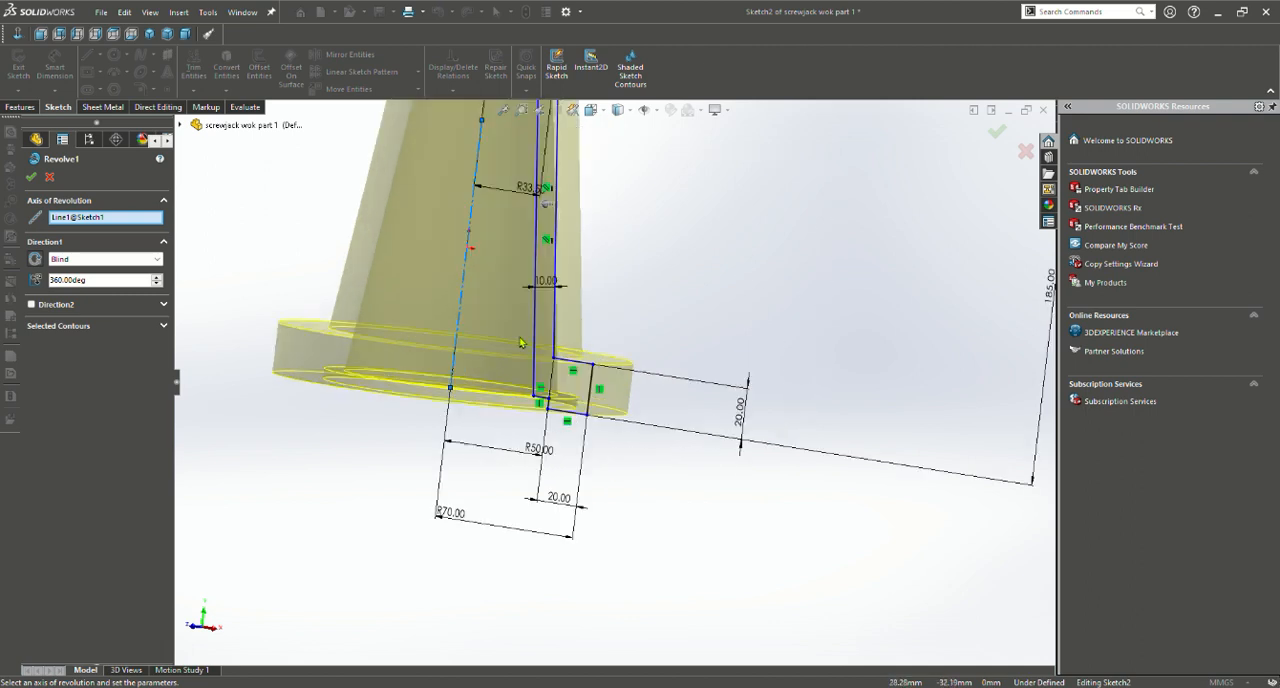
scroll(521, 343, "up", 1)
scroll(535, 322, "up", 2)
scroll(545, 312, "up", 1)
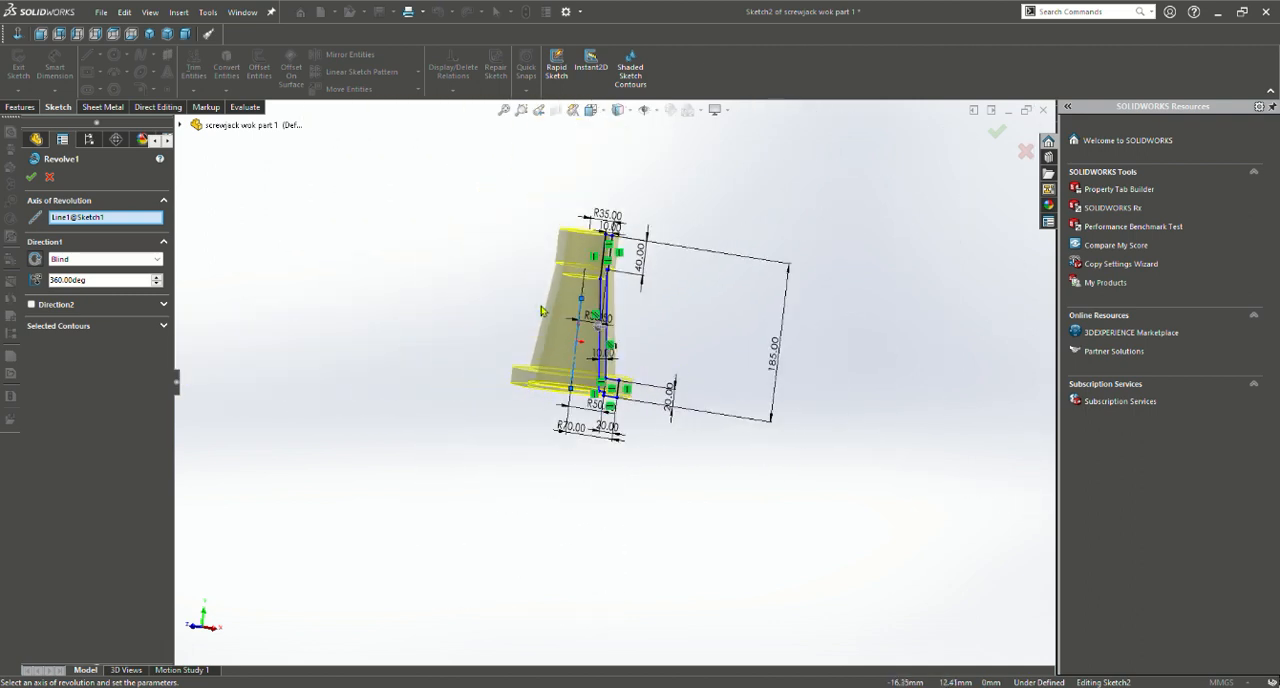
scroll(474, 306, "up", 1)
scroll(474, 306, "down", 1)
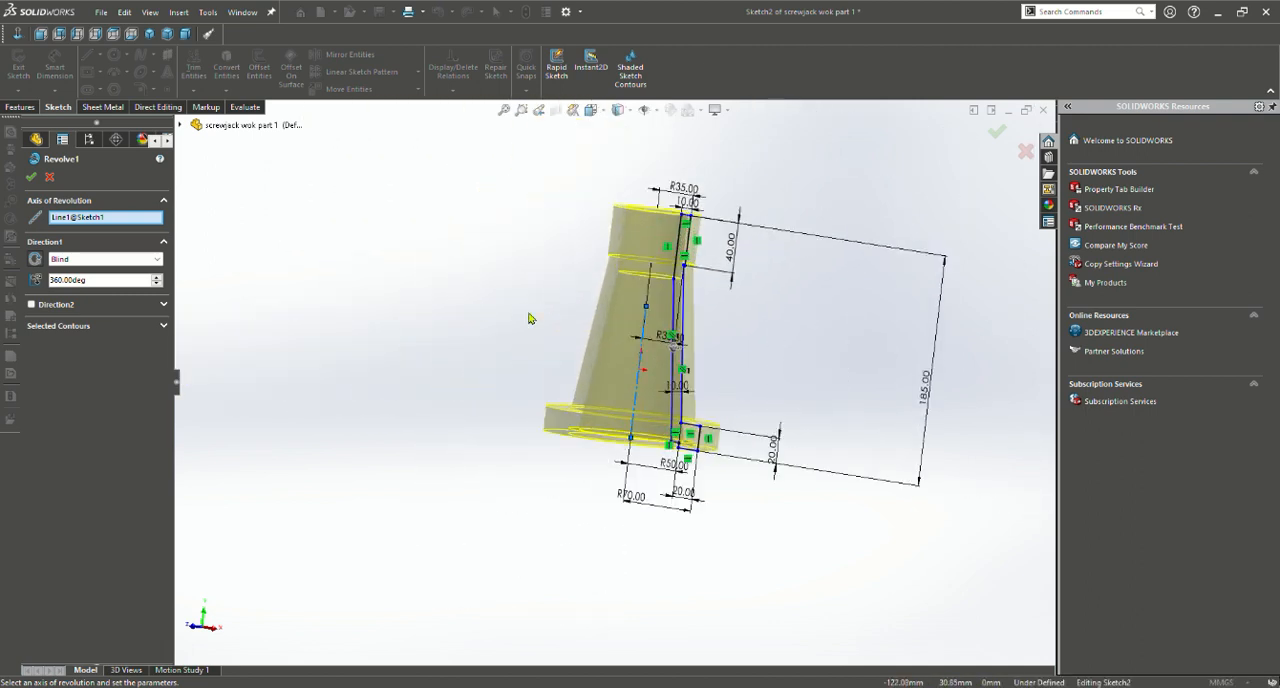
left_click(108, 281)
left_click(116, 287)
left_click(32, 178)
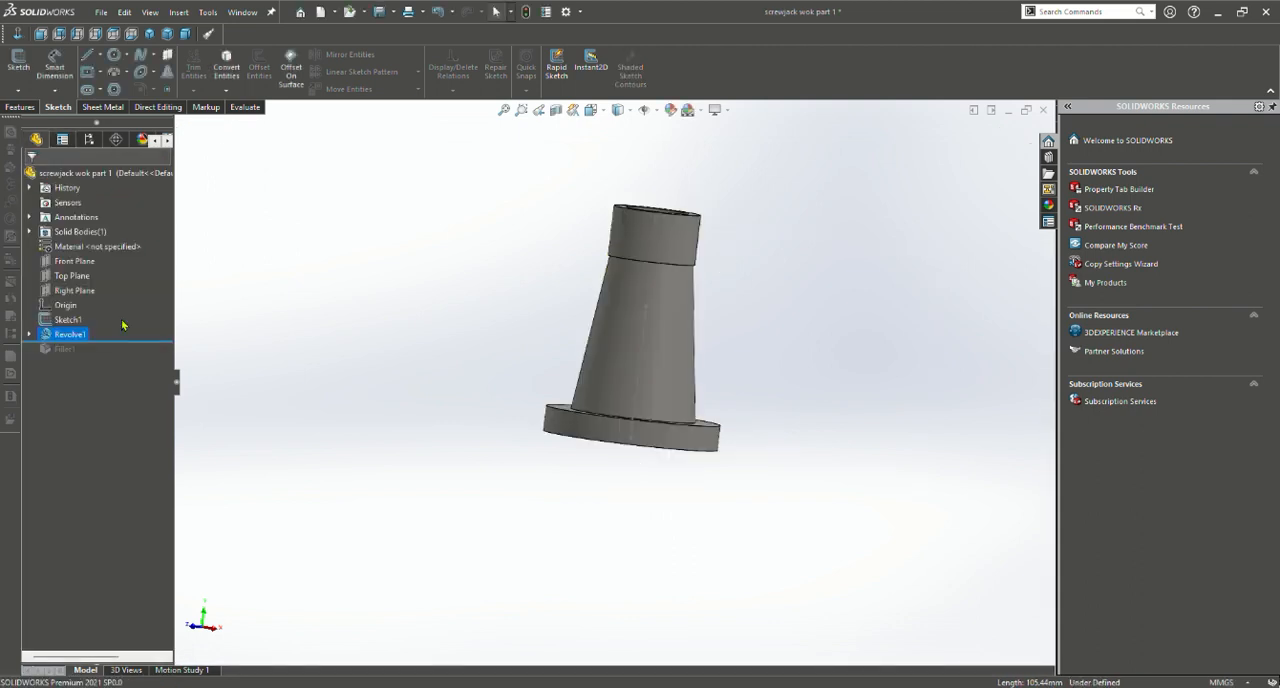
Roll the model forward past the revolve to bring back the fillet on the screw jack body
scroll(623, 340, "down", 5)
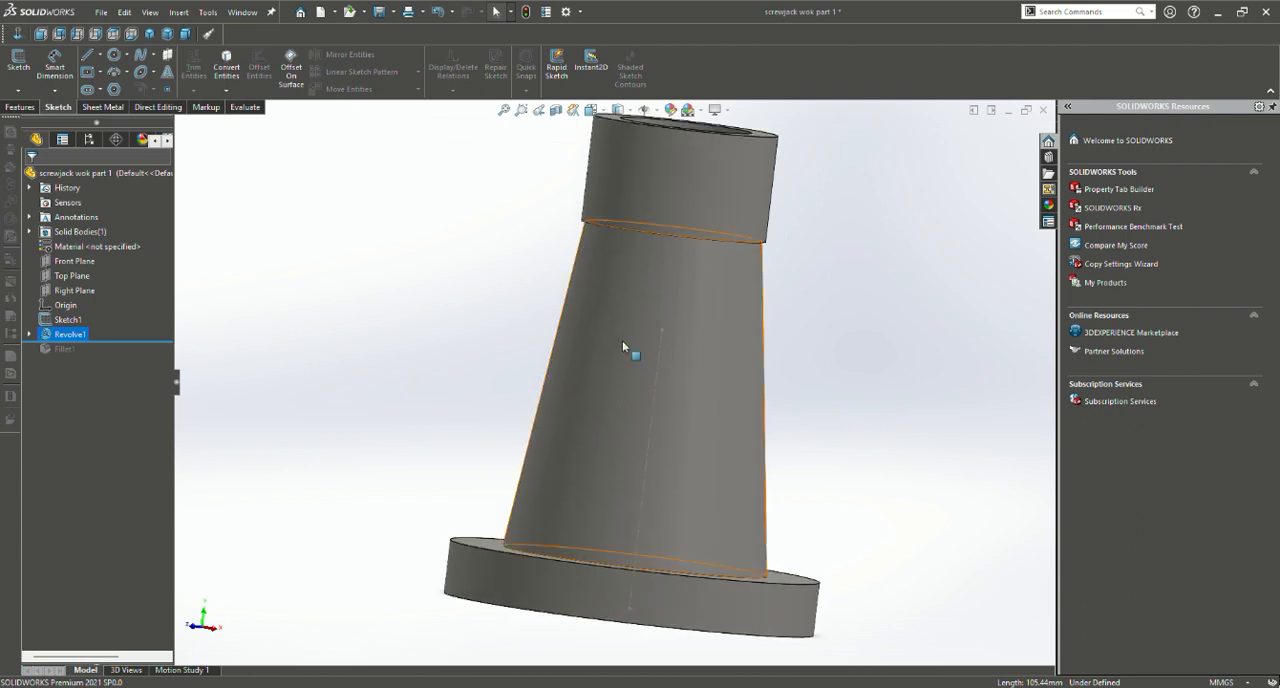
middle_click_drag(622, 340, 585, 386)
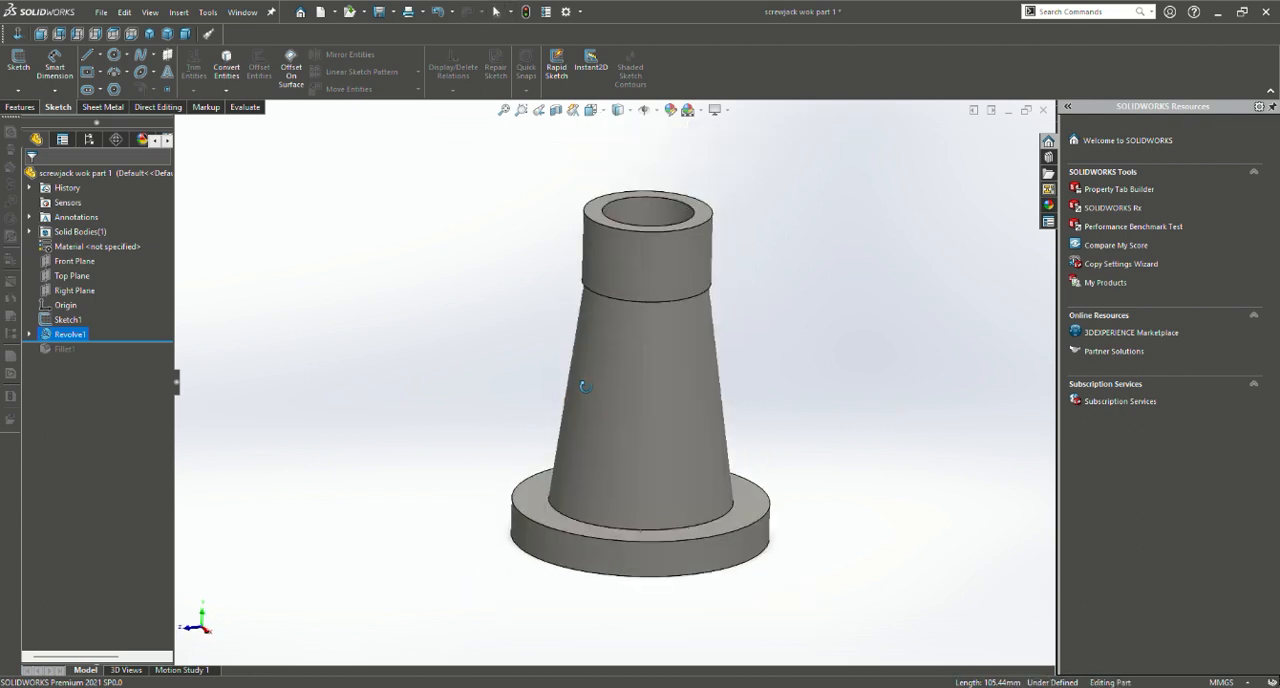
scroll(582, 385, "down", 3)
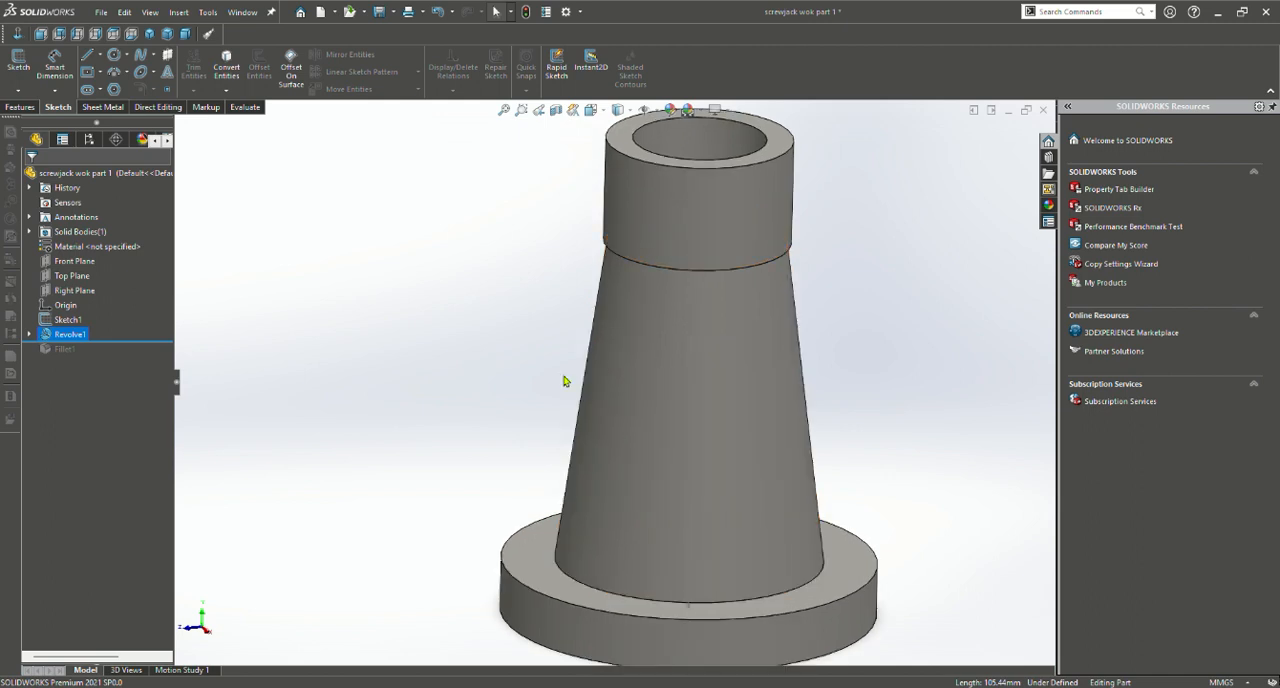
scroll(548, 340, "up", 2)
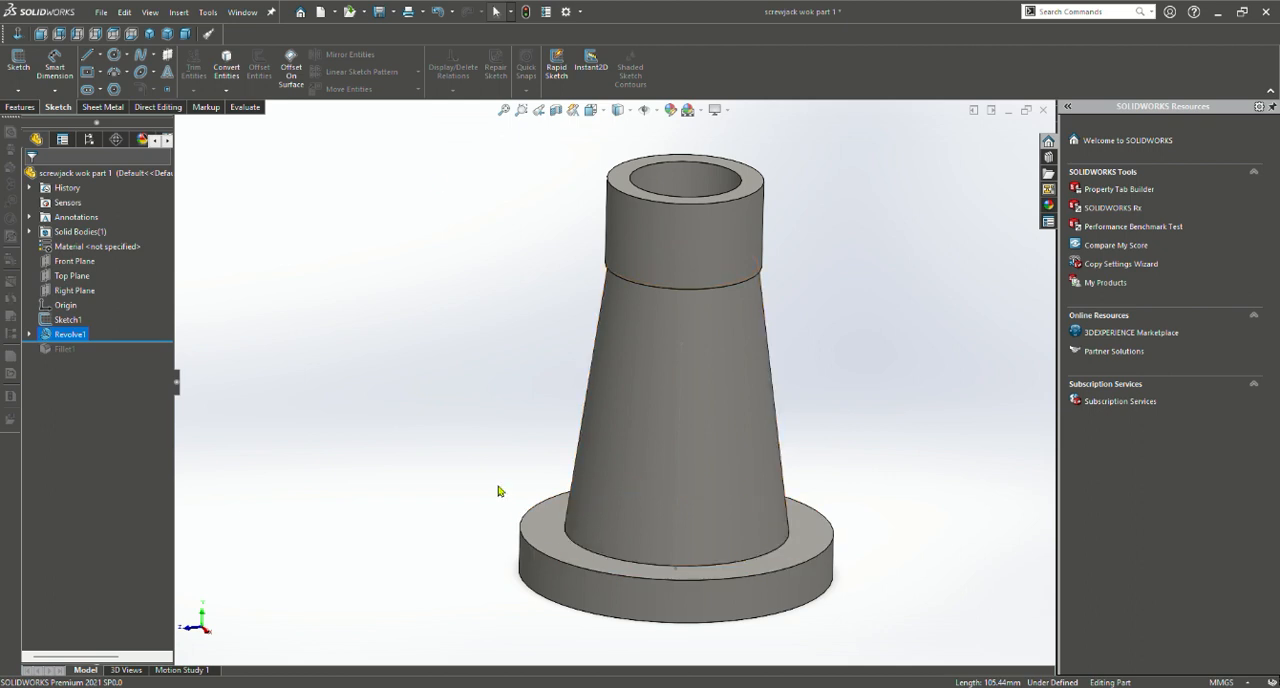
left_click(21, 107)
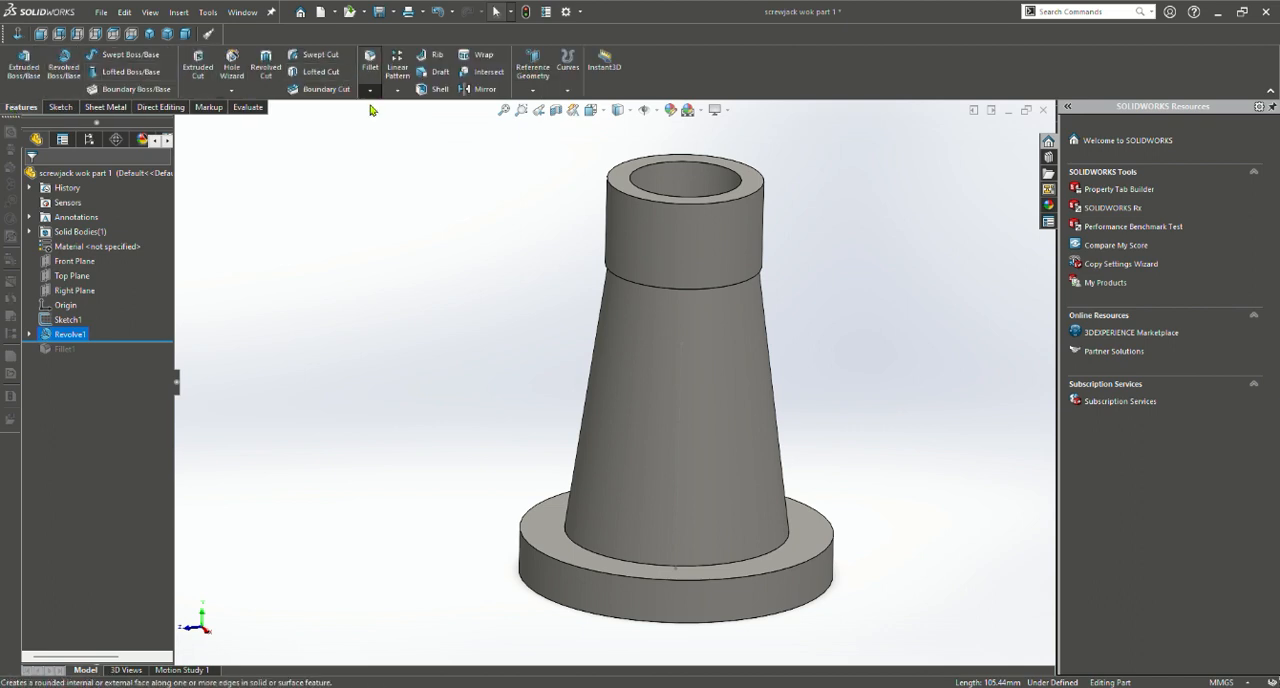
left_click_drag(144, 342, 144, 357)
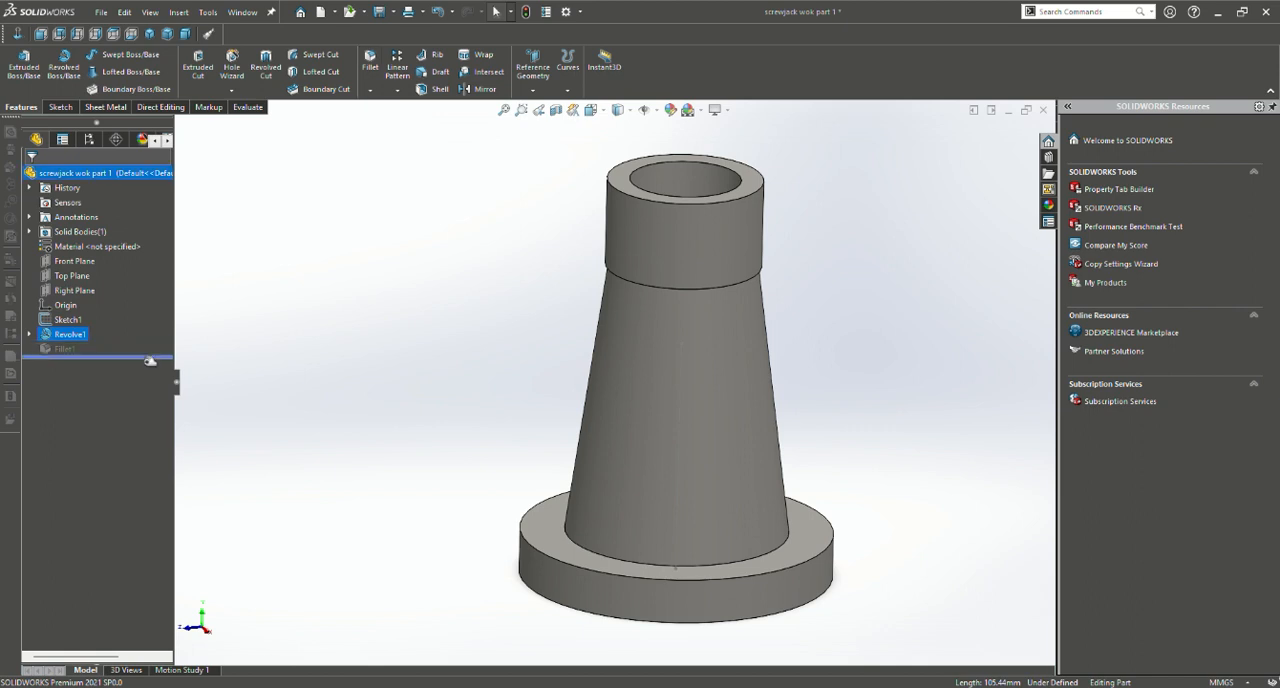
Open the Fillet feature's definition, examine its selected edge, symmetric radius and preview at the base flange, and accept it
left_click(60, 348)
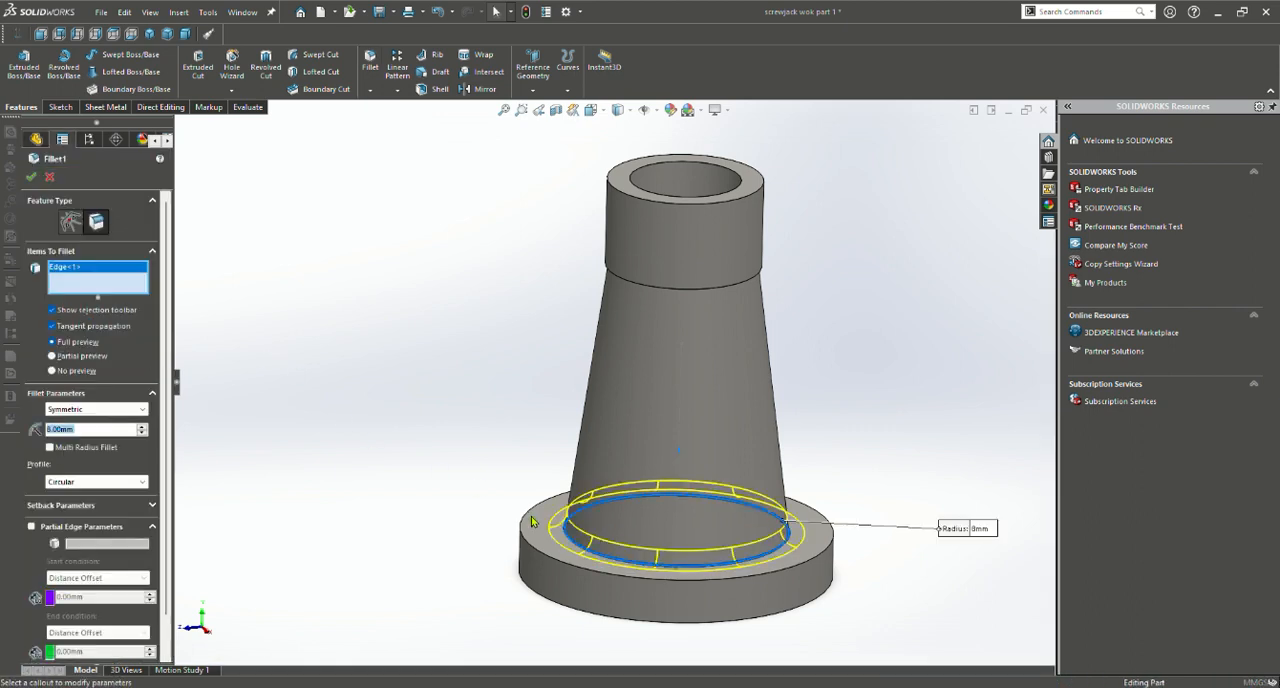
scroll(527, 508, "up", 3)
scroll(592, 479, "down", 2)
scroll(592, 479, "down", 3)
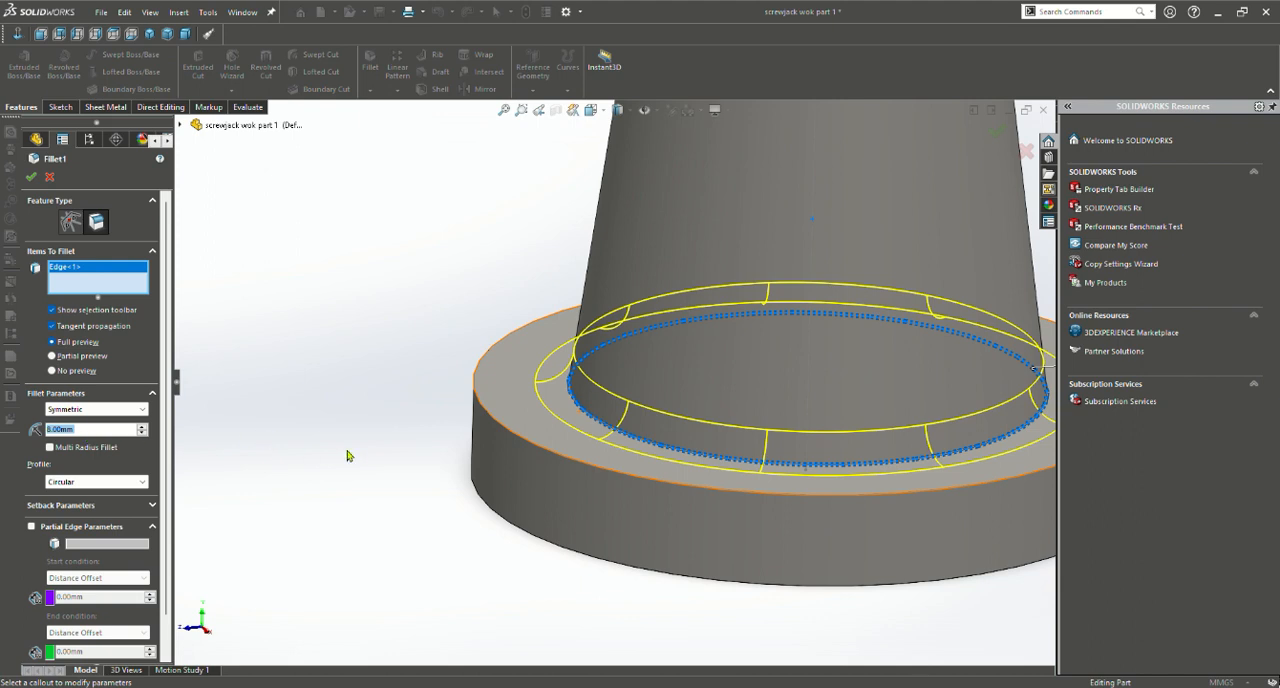
left_click(32, 177)
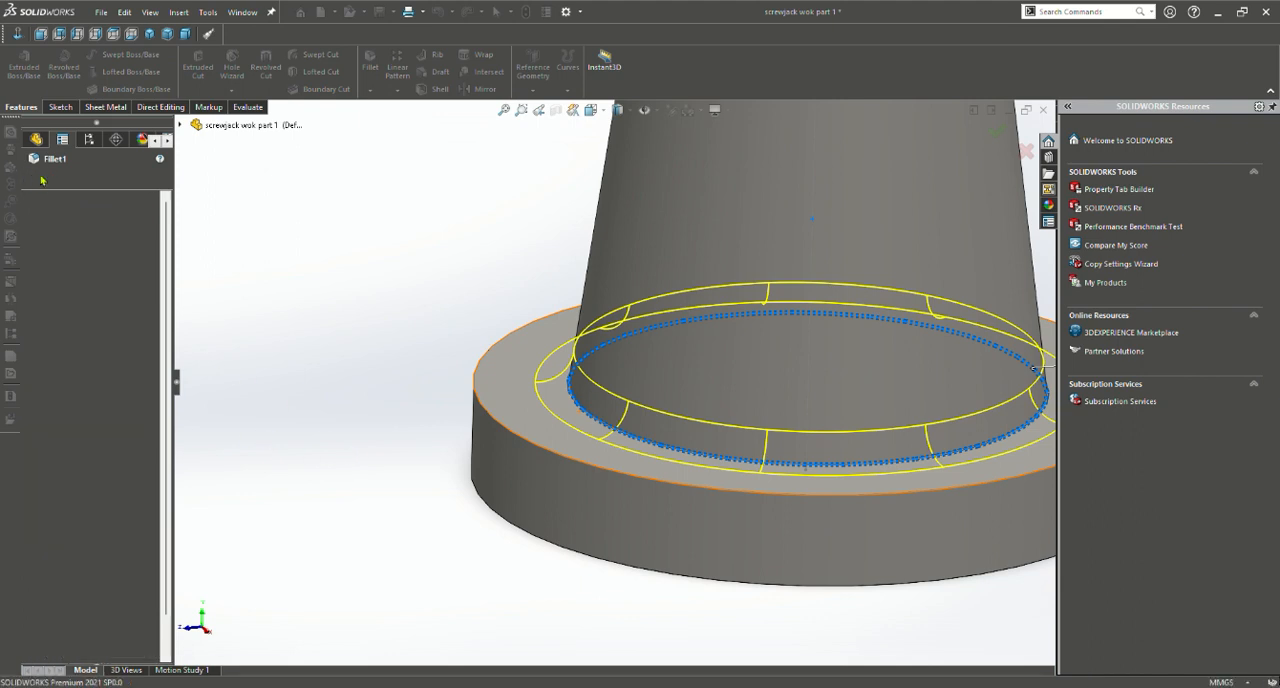
Examine the fillet between the tapered body and the base flange from several angles, up close and on the whole part
scroll(469, 404, "up", 2)
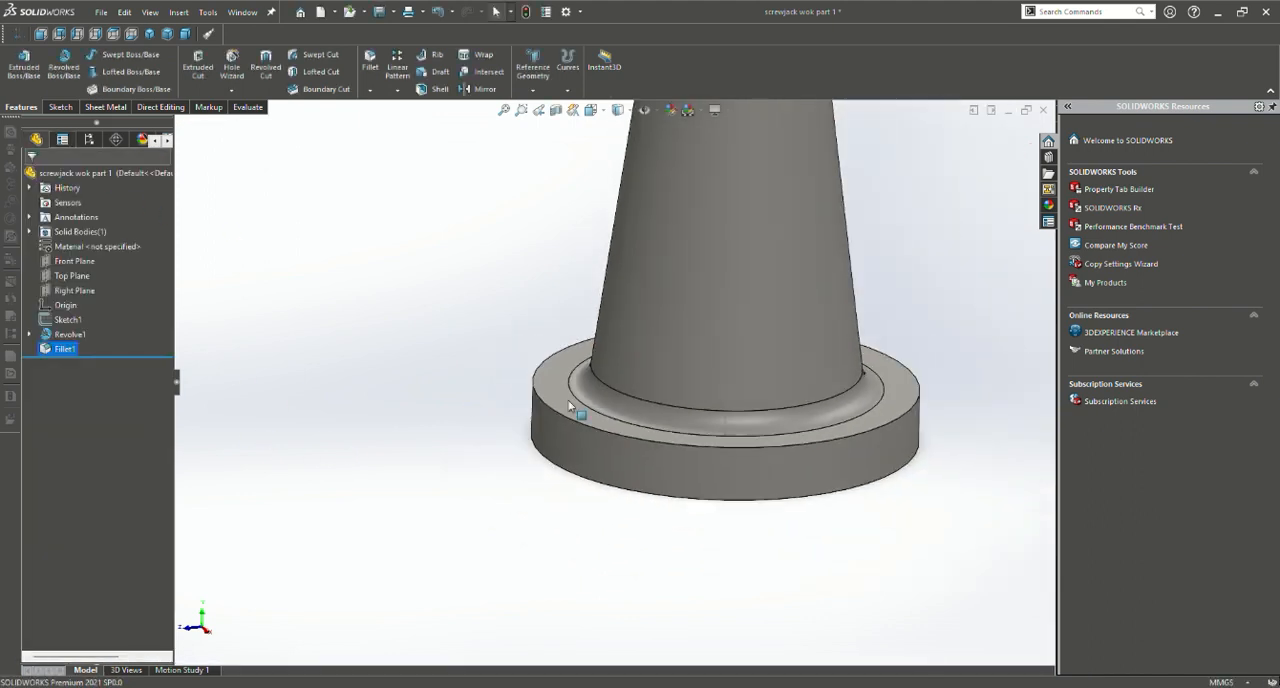
middle_click_drag(603, 406, 443, 454)
scroll(443, 454, "up", 2)
scroll(443, 454, "down", 4)
scroll(534, 450, "down", 4)
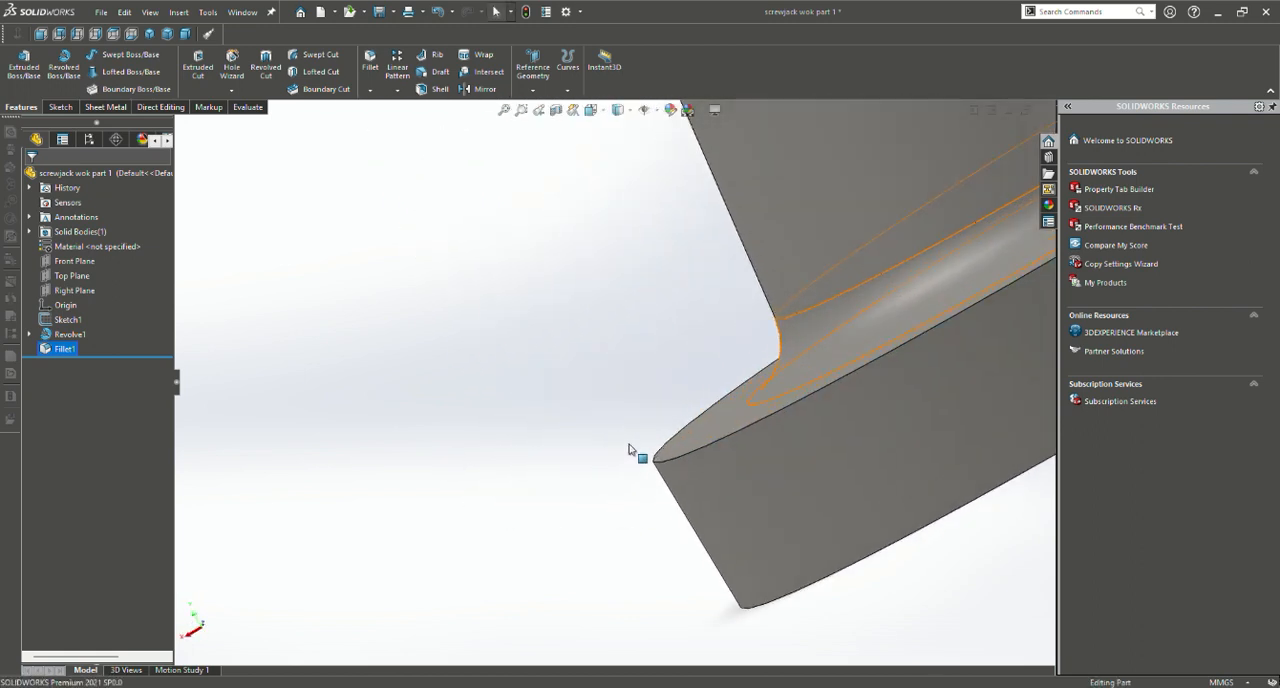
middle_click_drag(629, 450, 687, 358)
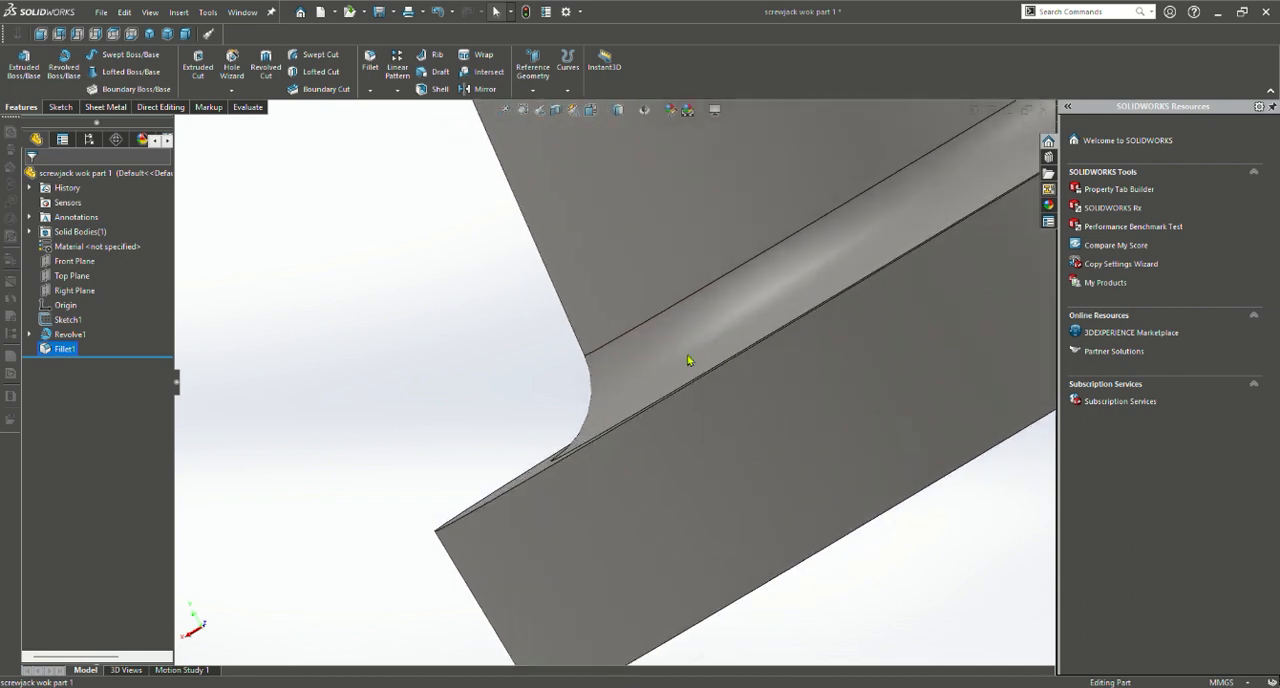
left_click(591, 379)
left_click(520, 380)
scroll(523, 380, "up", 3)
middle_click_drag(523, 380, 689, 349)
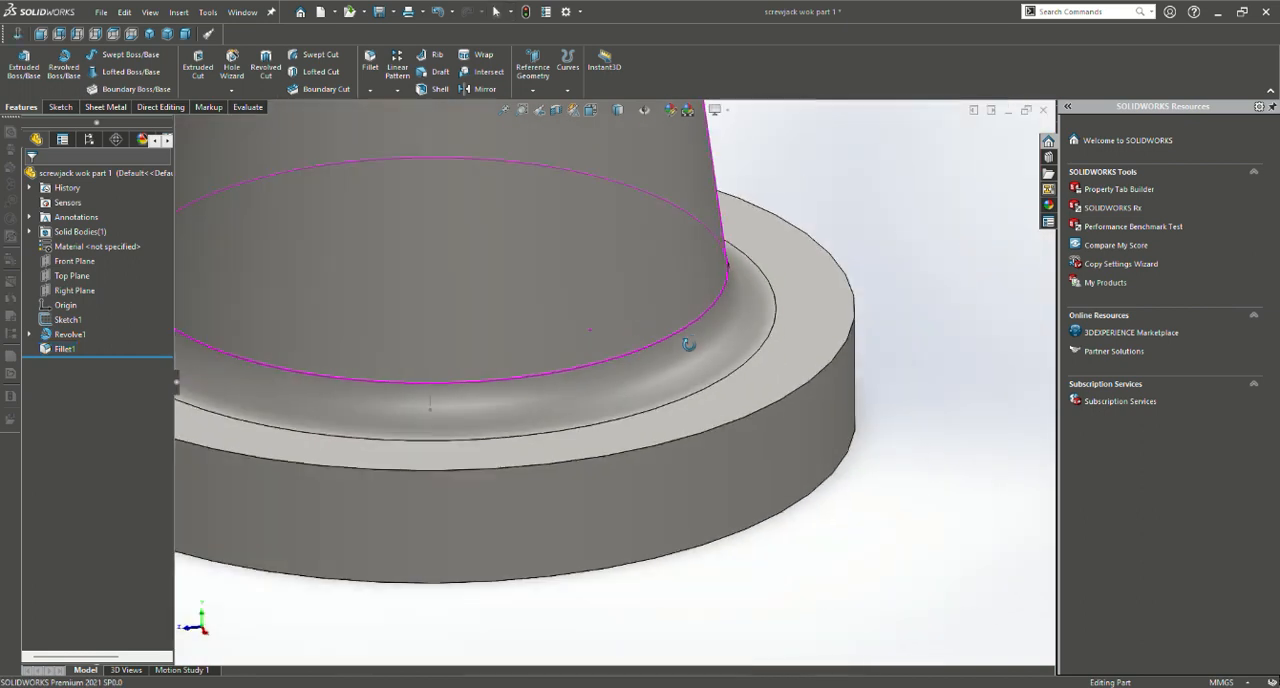
scroll(474, 337, "up", 4)
scroll(500, 300, "up", 4)
scroll(549, 254, "down", 2)
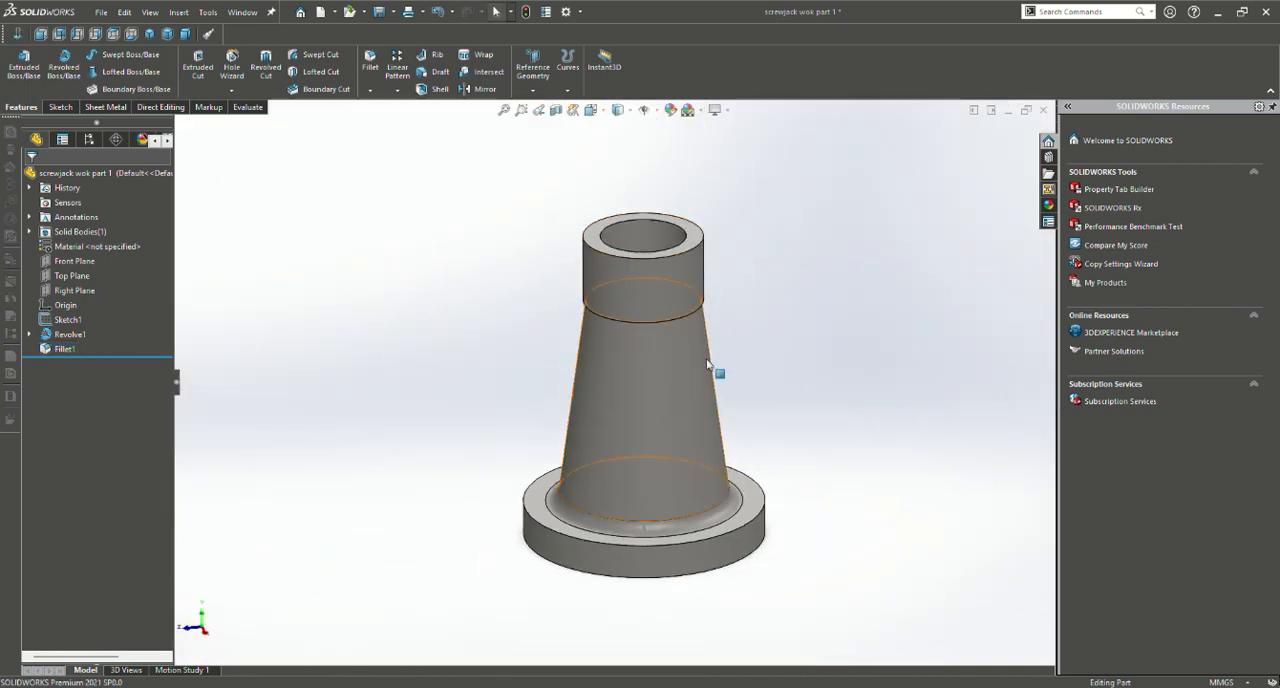
middle_click_drag(771, 357, 776, 386)
scroll(454, 188, "up", 1)
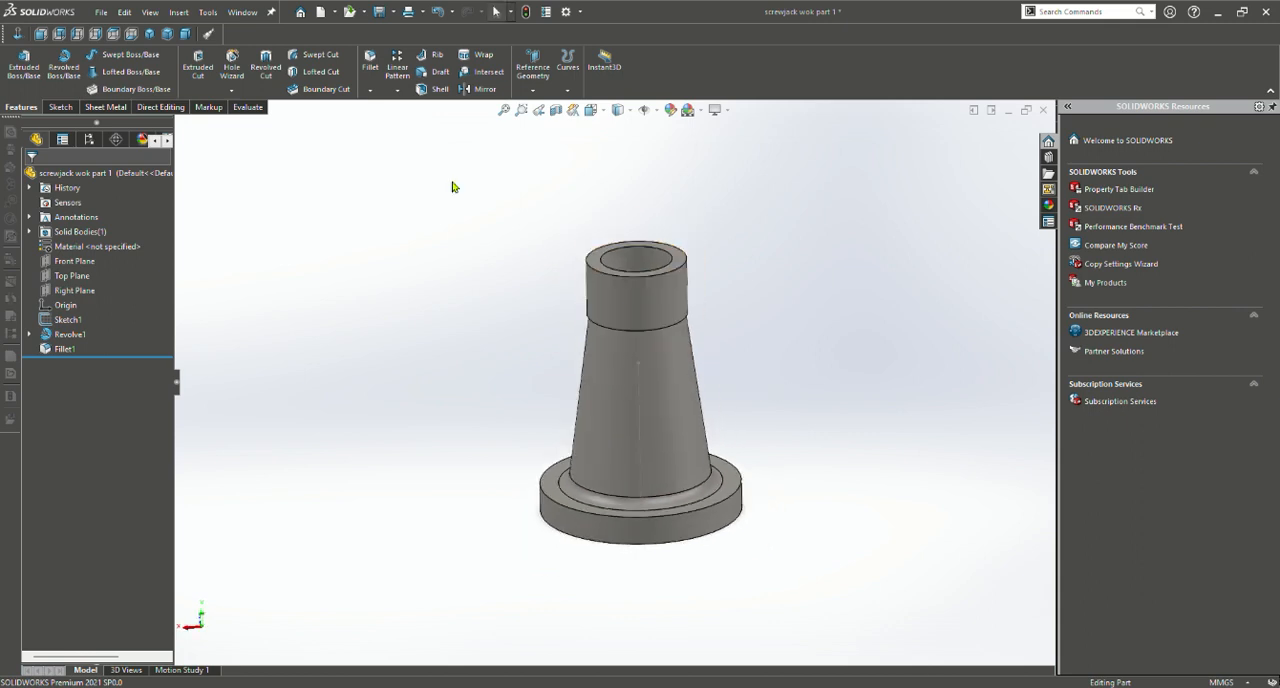
Set the whole part's appearance to polished steel from the Steel category and accept it
left_click(671, 110)
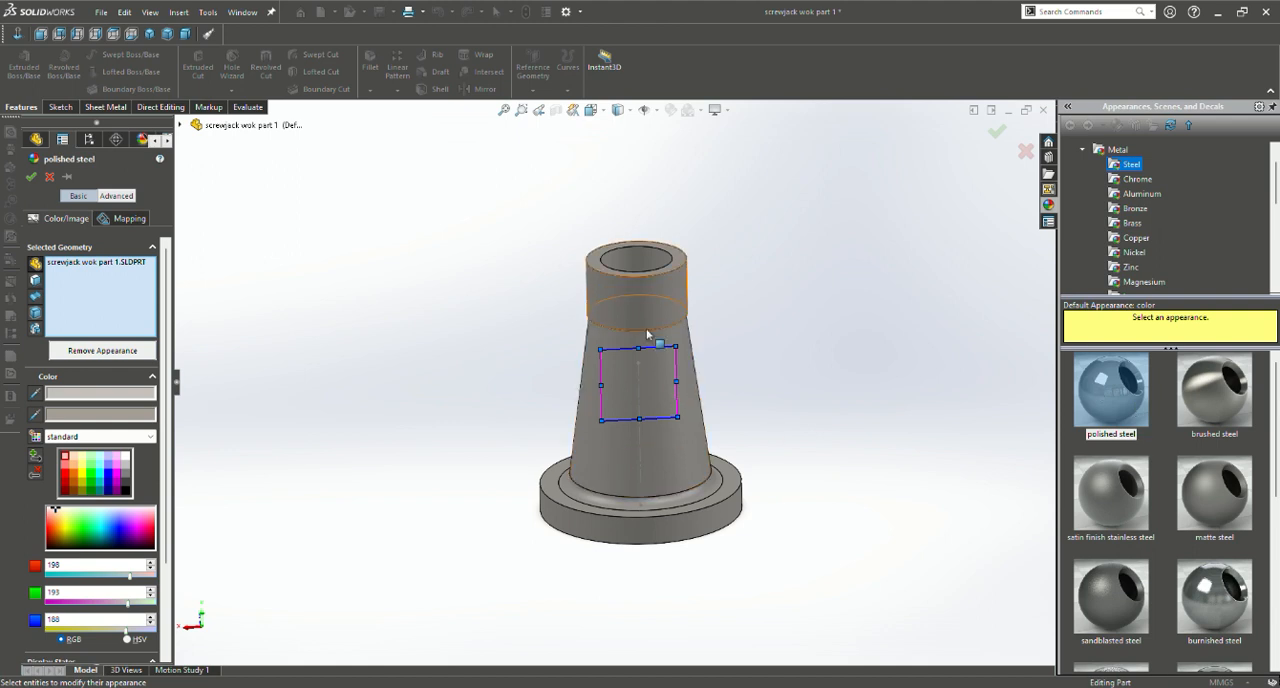
mouse_move(647, 333)
middle_mouse_down()
mouse_move(638, 285)
mouse_move(646, 328)
middle_mouse_up()
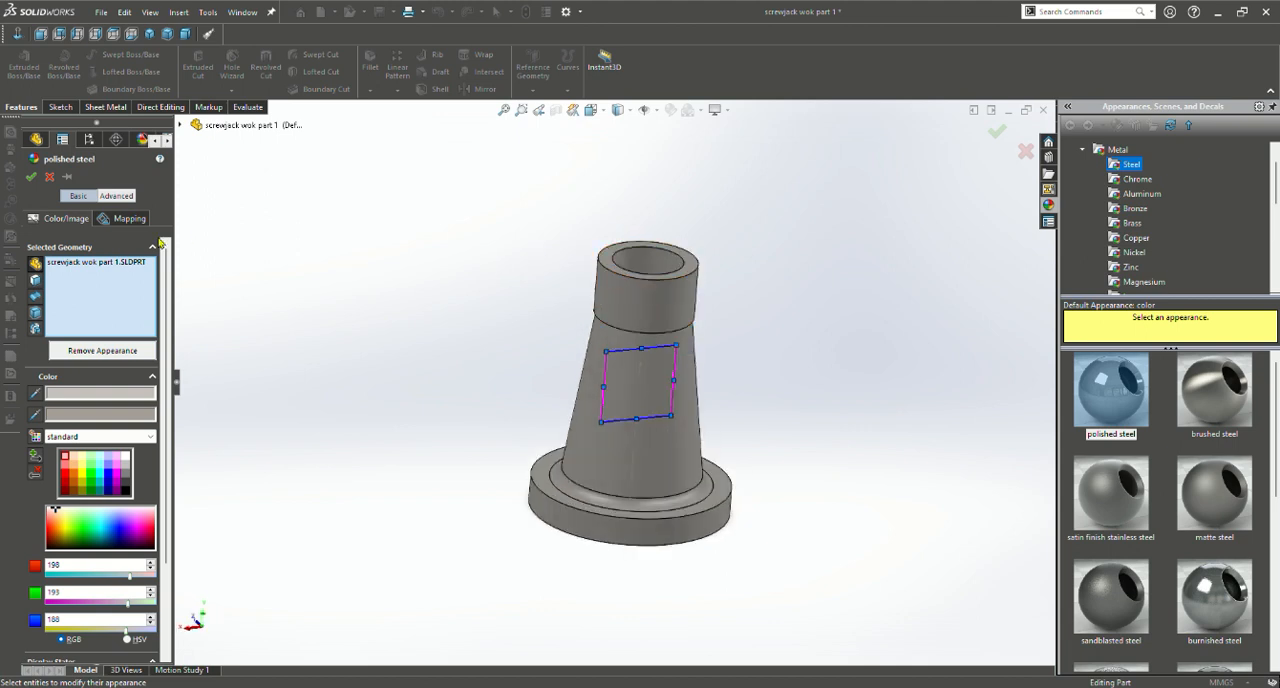
left_click(31, 176)
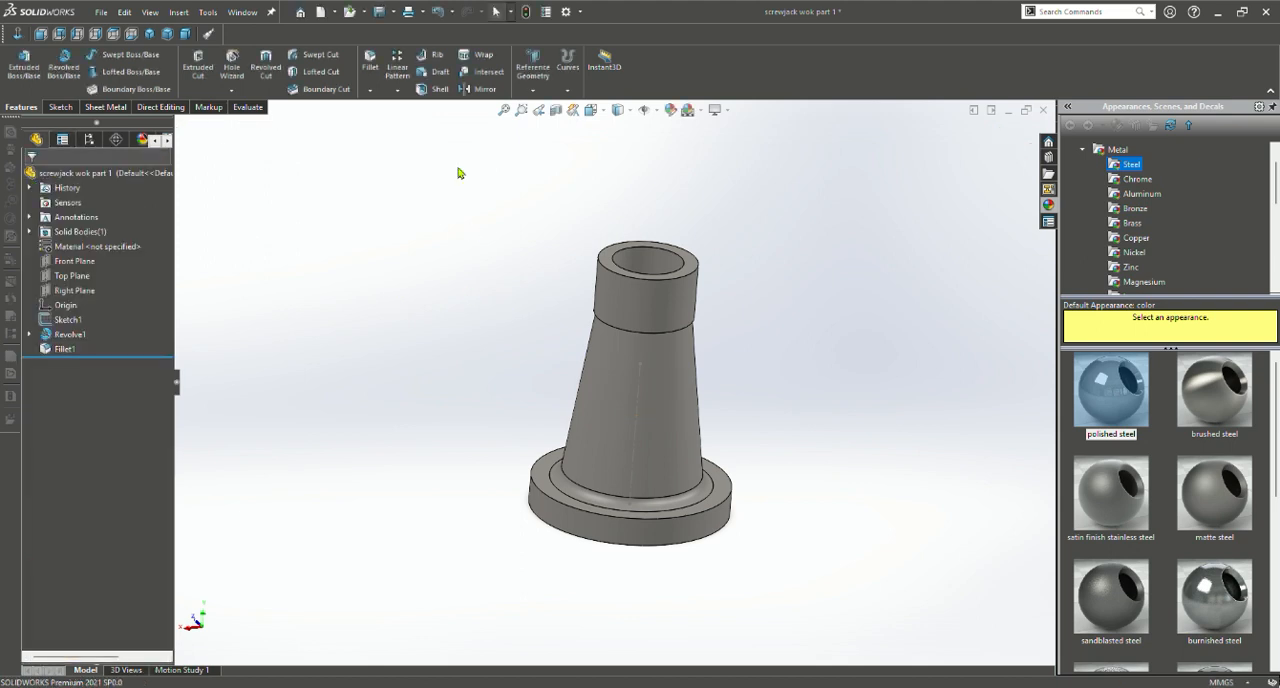
Examine the finished screw jack body's collar, taper and base flange
scroll(660, 400, "down", 5)
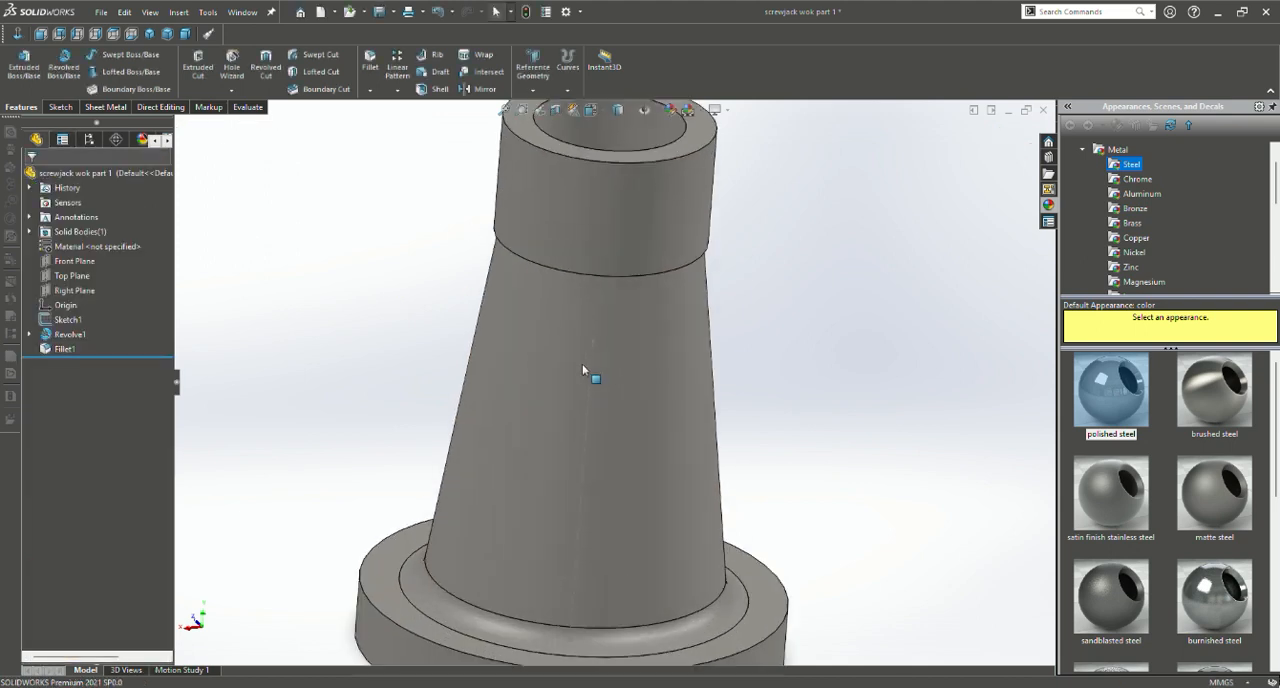
scroll(588, 385, "up", 5)
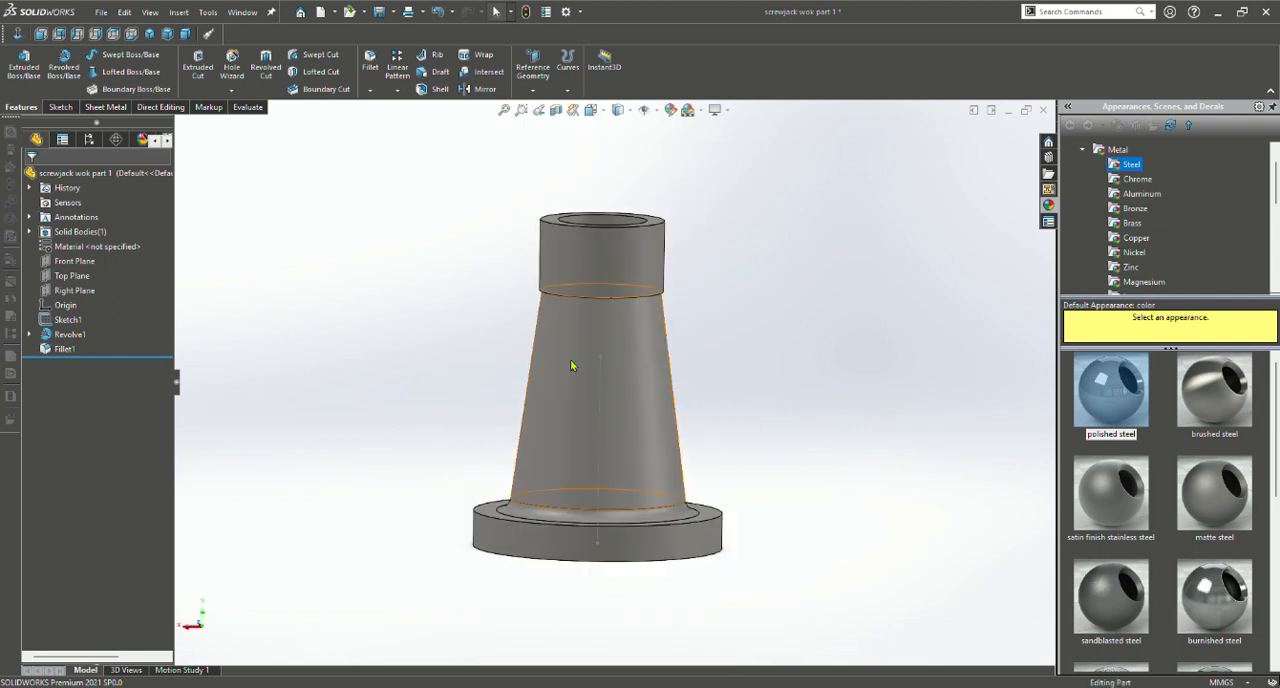
scroll(605, 390, "up", 2)
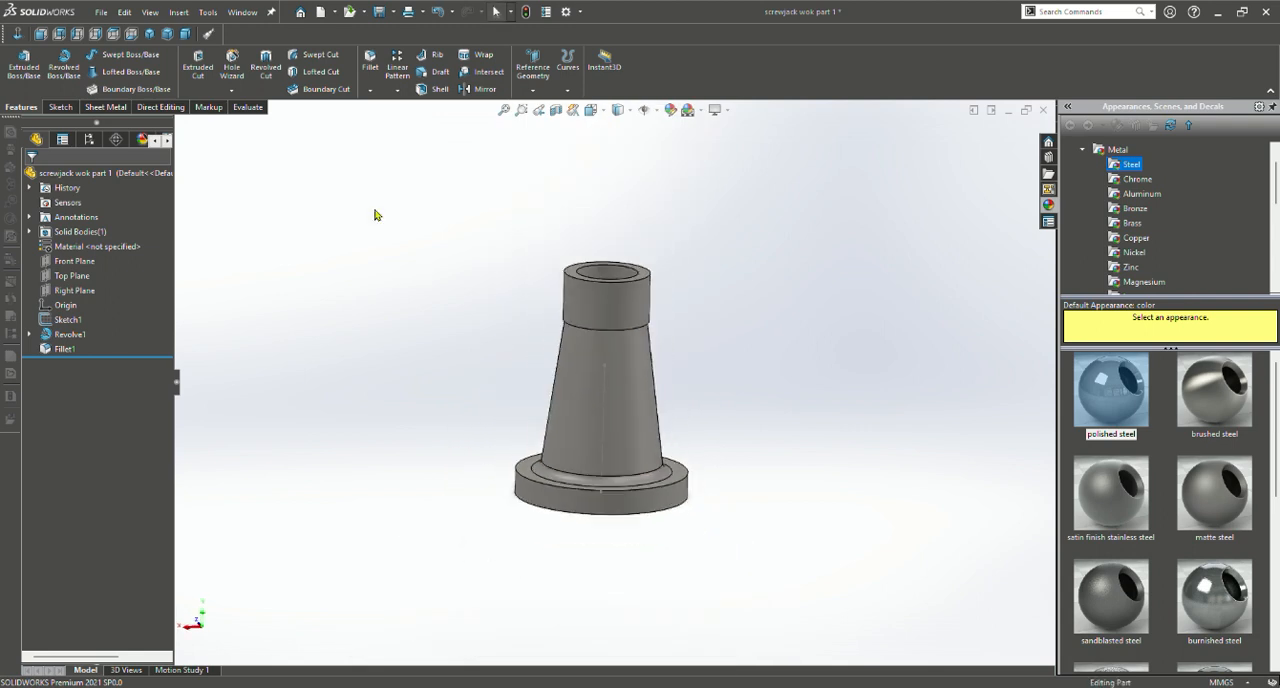
scroll(375, 214, "down", 3)
scroll(677, 354, "up", 3)
scroll(718, 413, "down", 2)
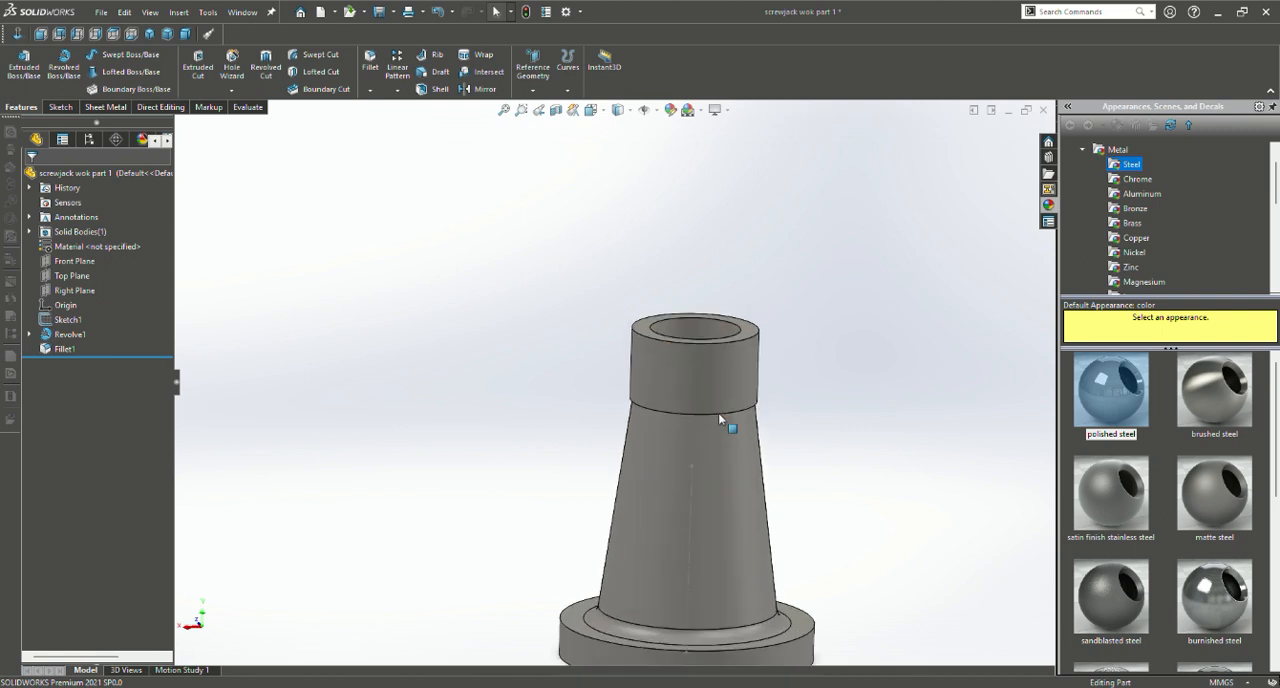
scroll(659, 392, "up", 2)
scroll(660, 398, "down", 1)
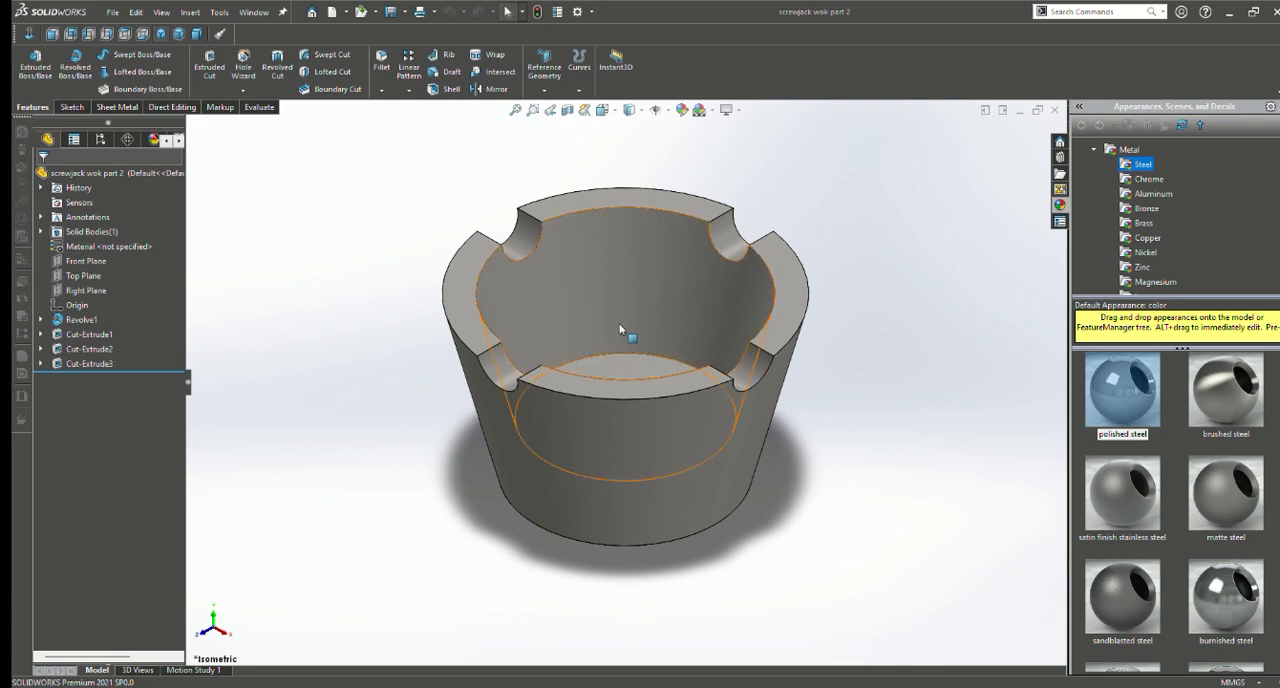
Inspect the notched cup in screwjack wok part 2 and roll its model back to just after the revolve
scroll(628, 315, "up", 2)
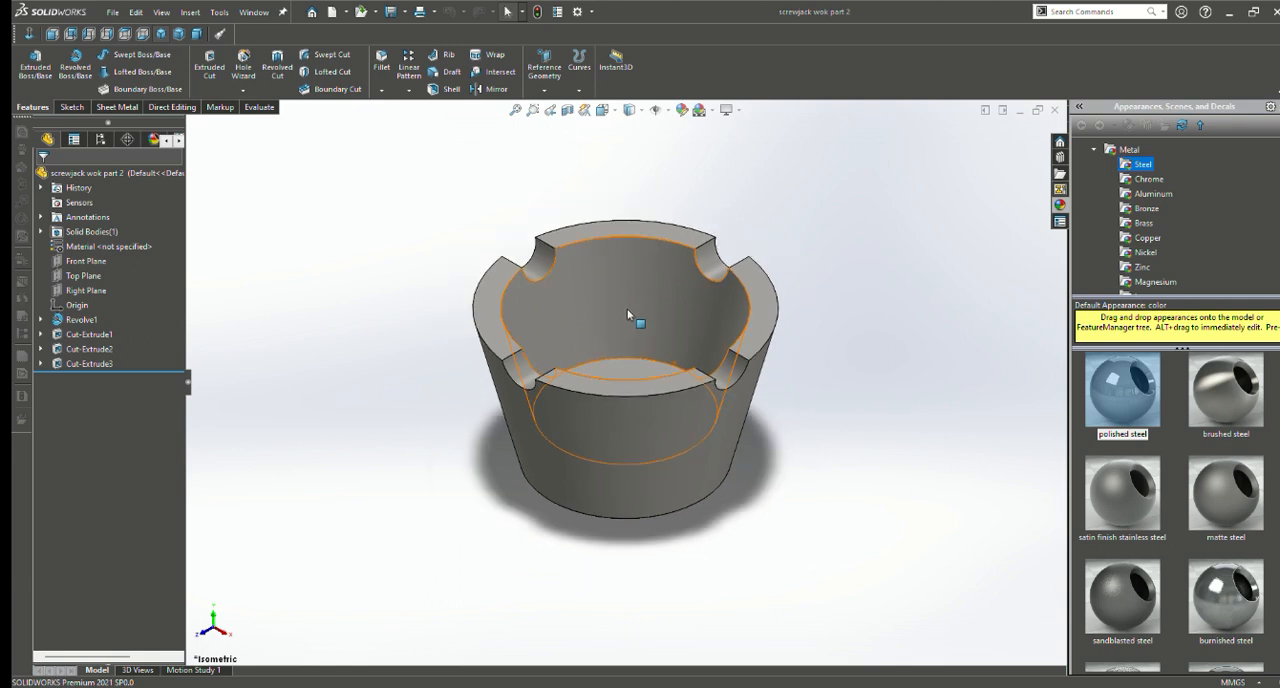
scroll(628, 315, "down", 4)
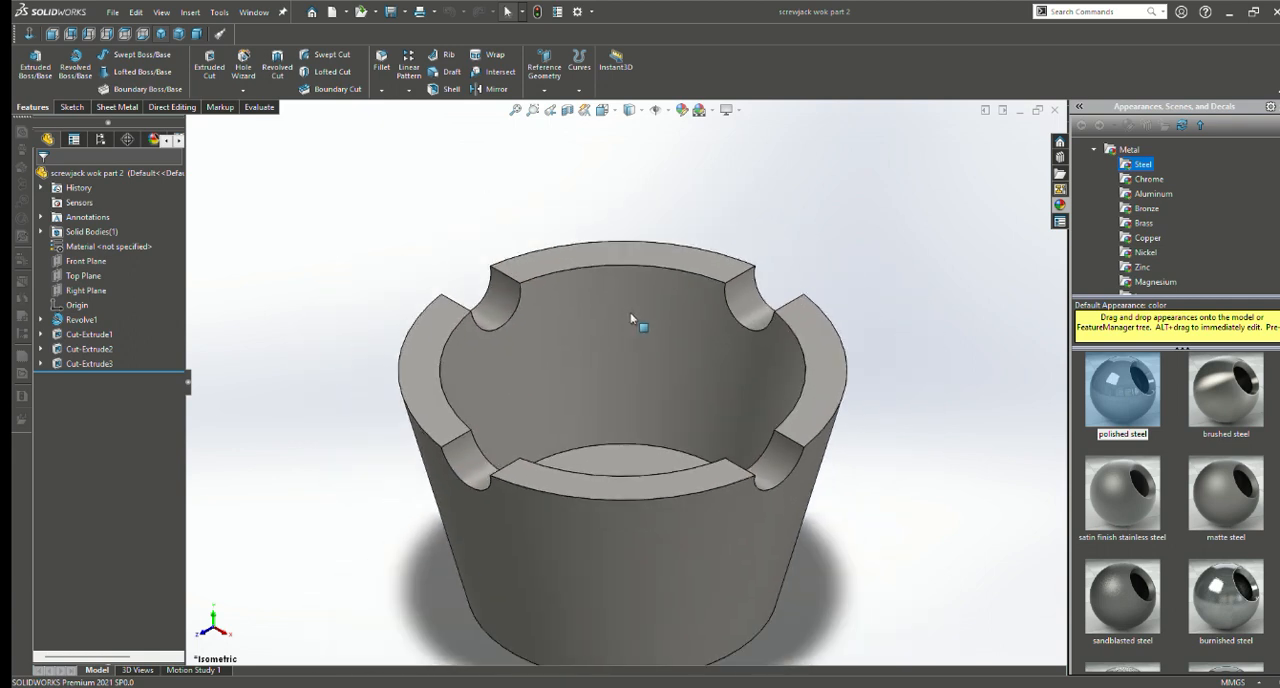
scroll(648, 350, "up", 3)
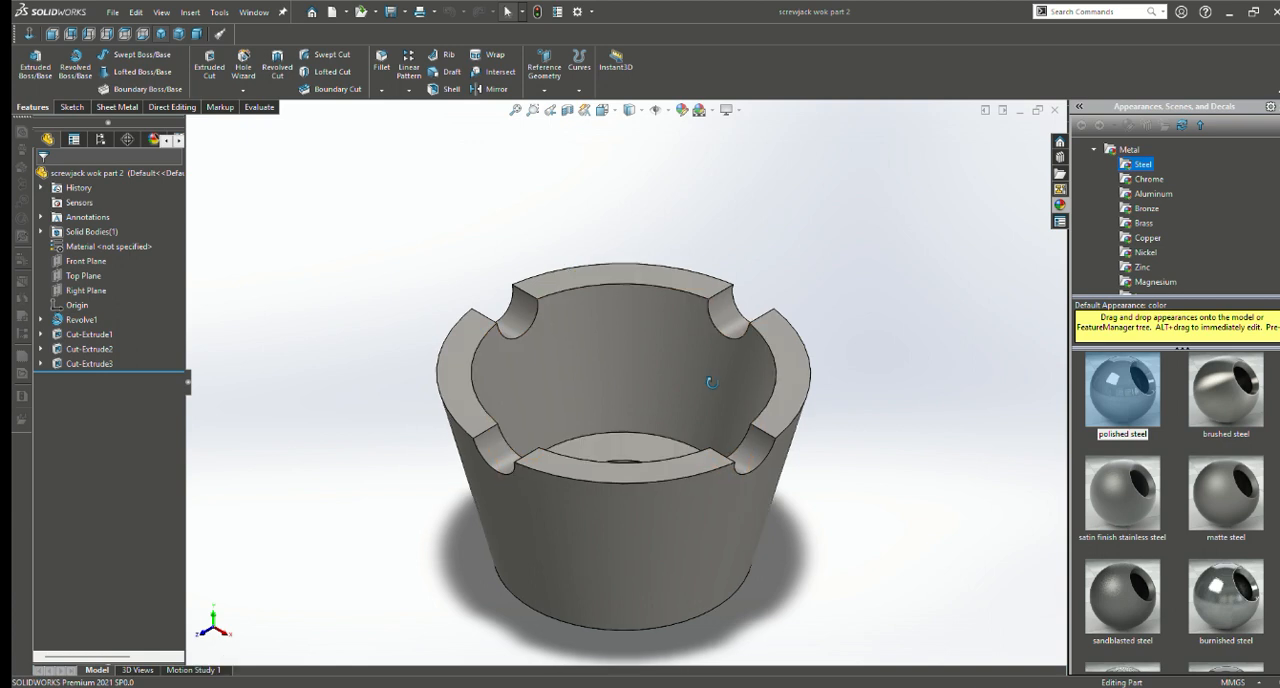
middle_click_drag(711, 382, 682, 381)
middle_click_drag(588, 372, 543, 266)
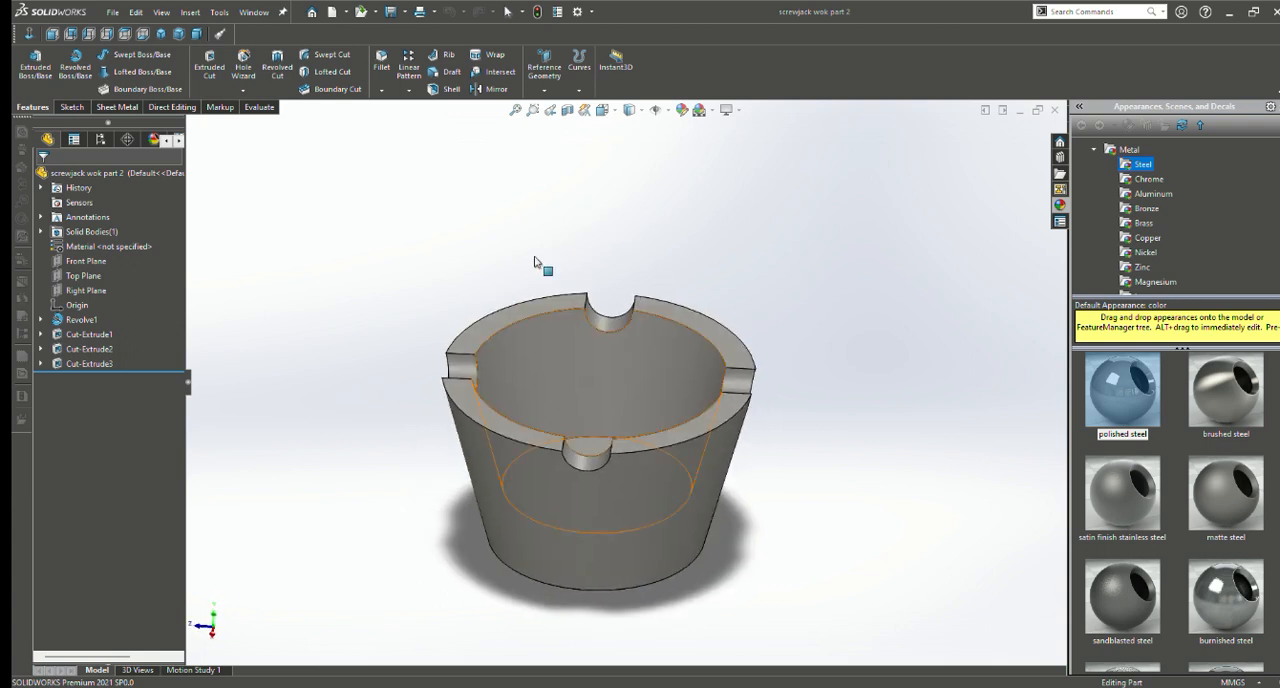
left_click_drag(143, 377, 78, 328)
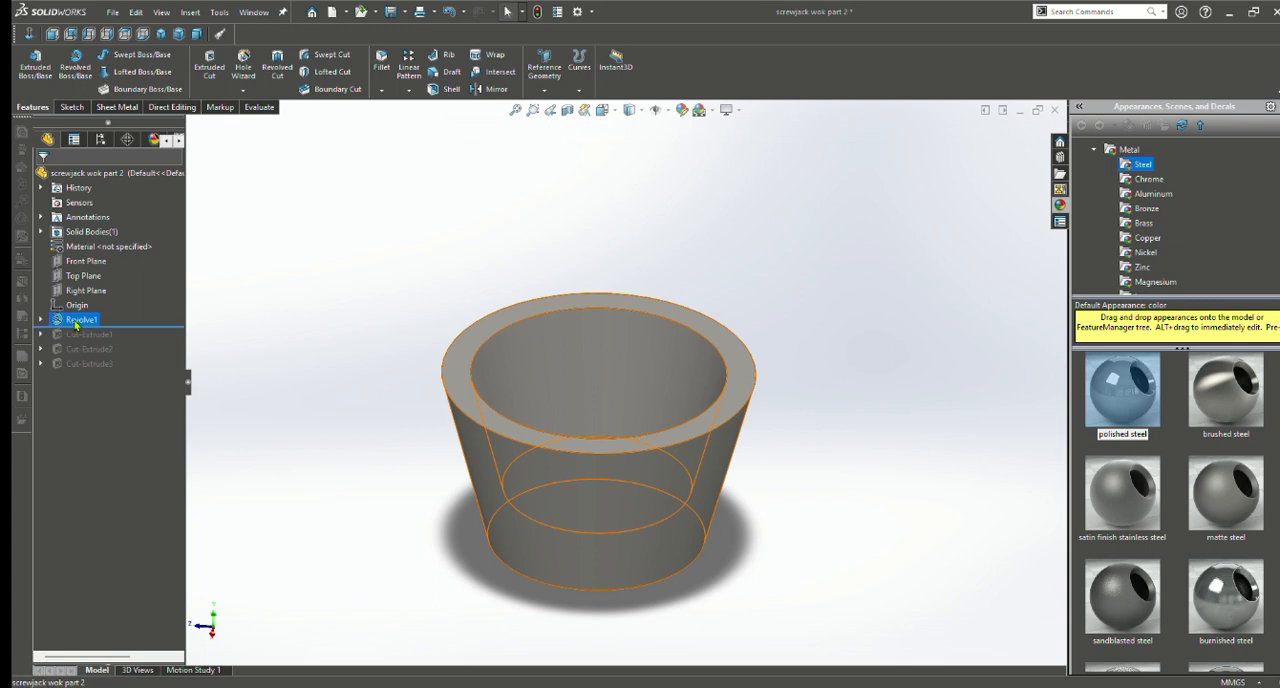
Open the sketch behind the cup's revolve, examine its profile, centerline and dimensions, and exit the sketch
left_click(81, 319)
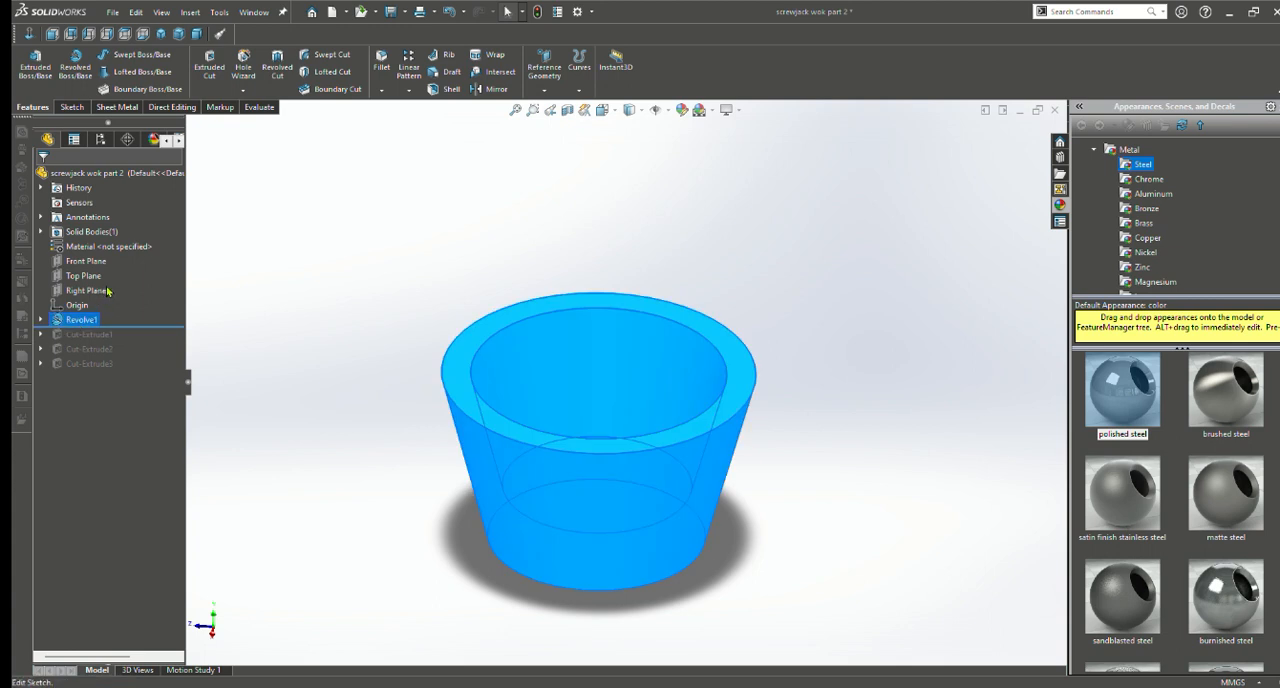
left_click(108, 291)
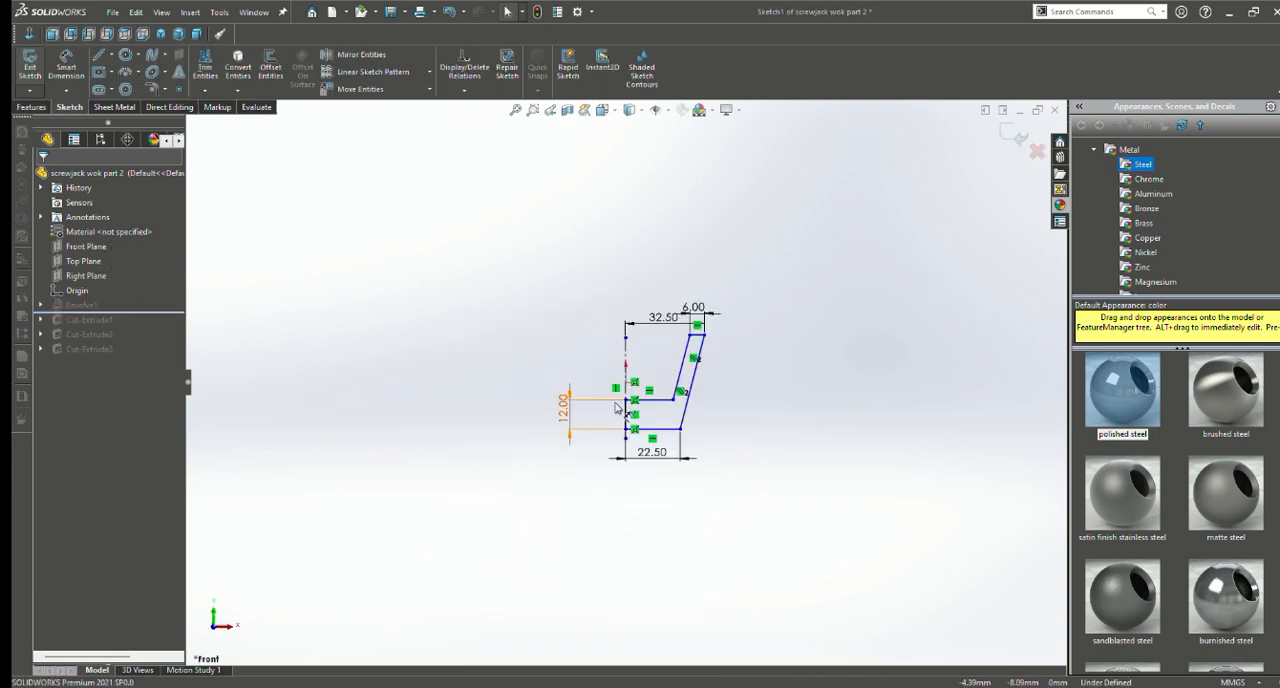
scroll(651, 371, "down", 8)
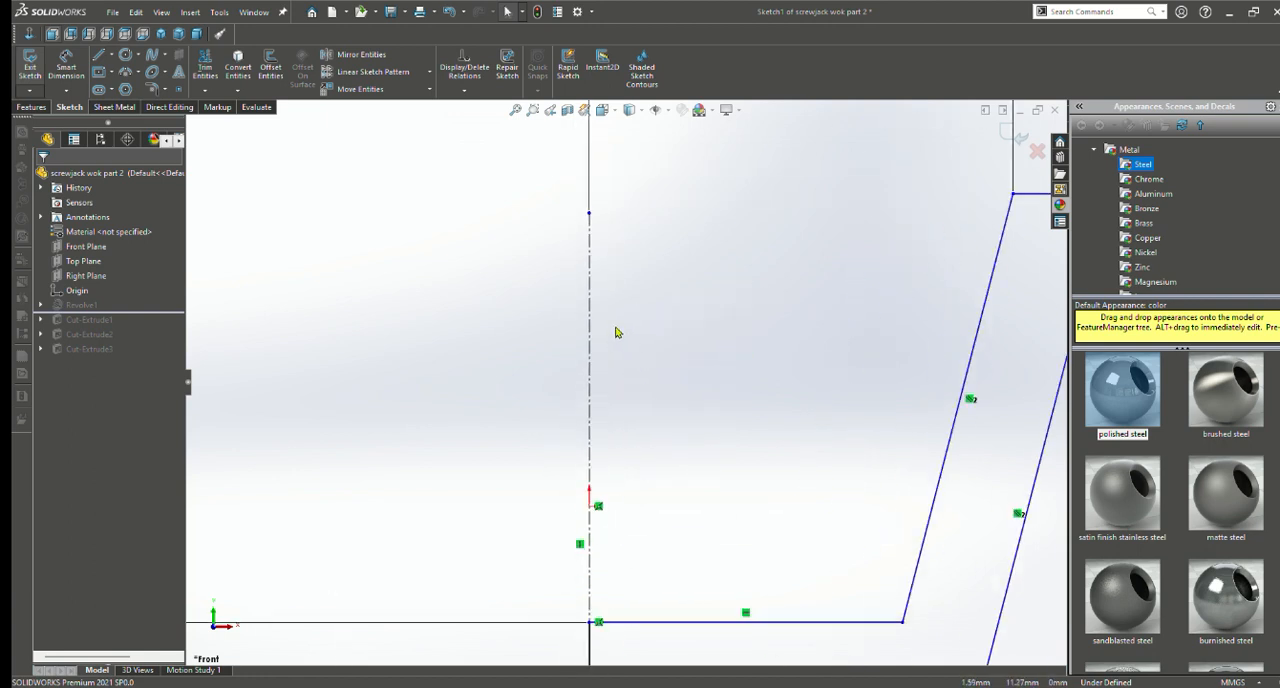
scroll(674, 397, "up", 5)
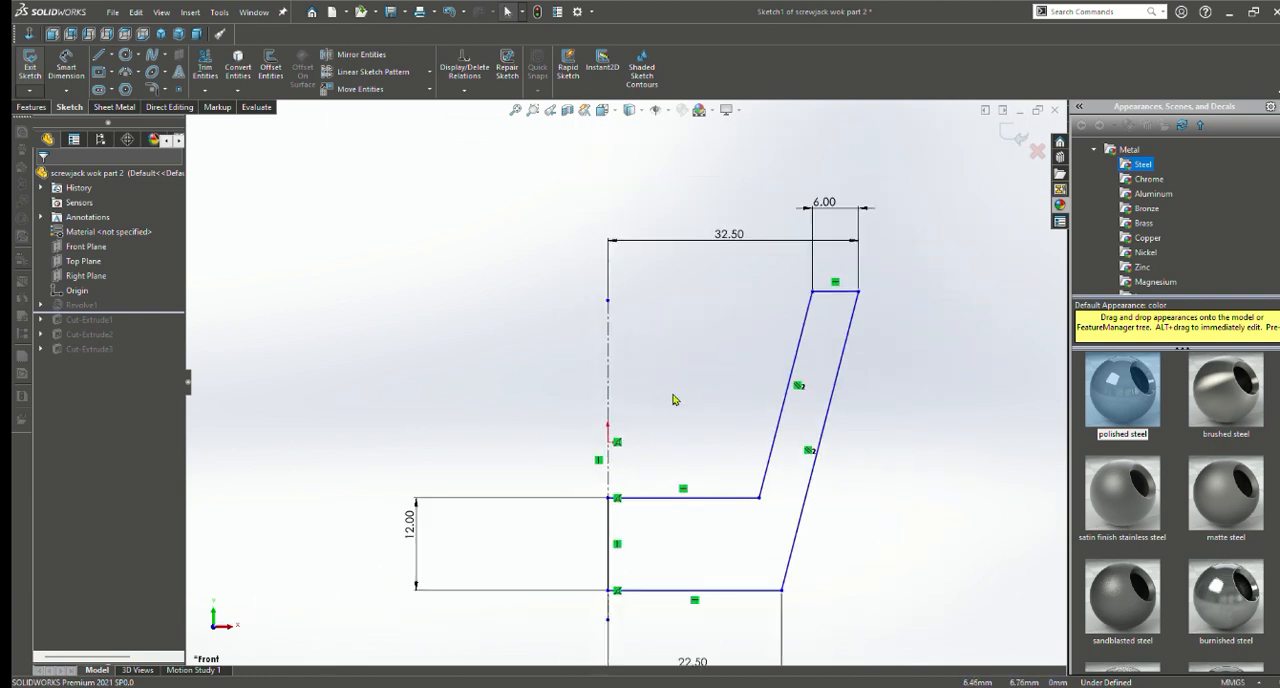
scroll(674, 399, "down", 1)
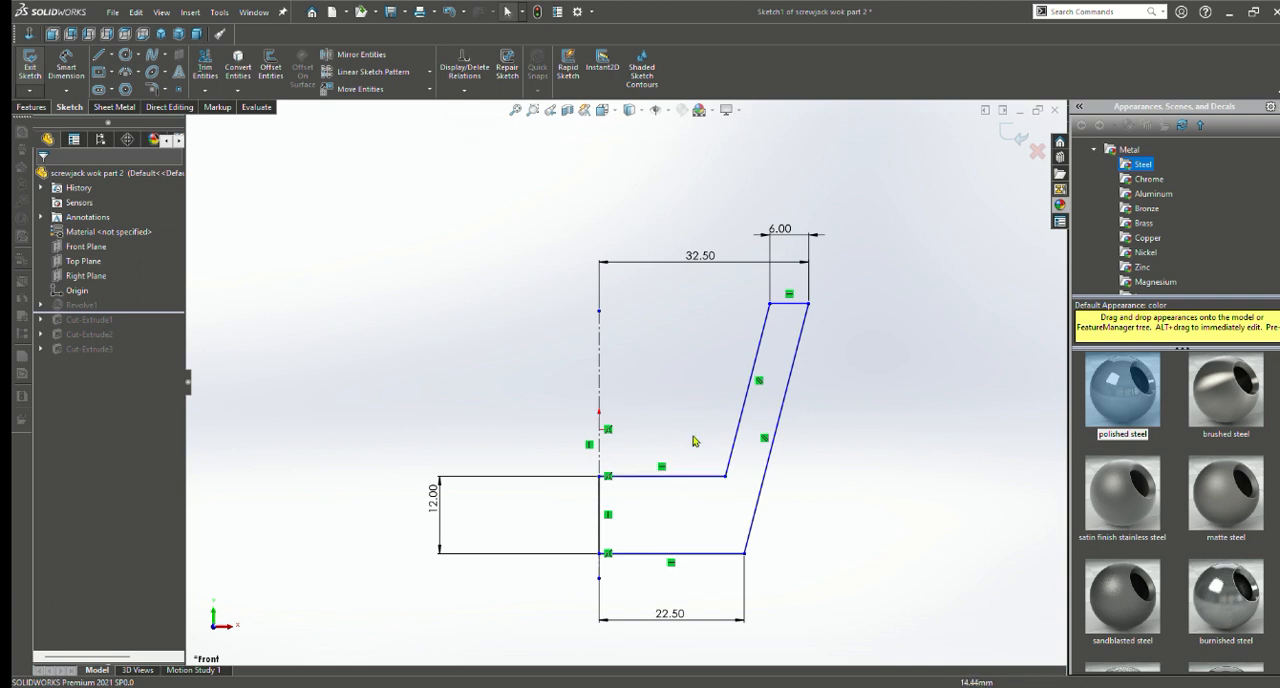
scroll(690, 450, "up", 1)
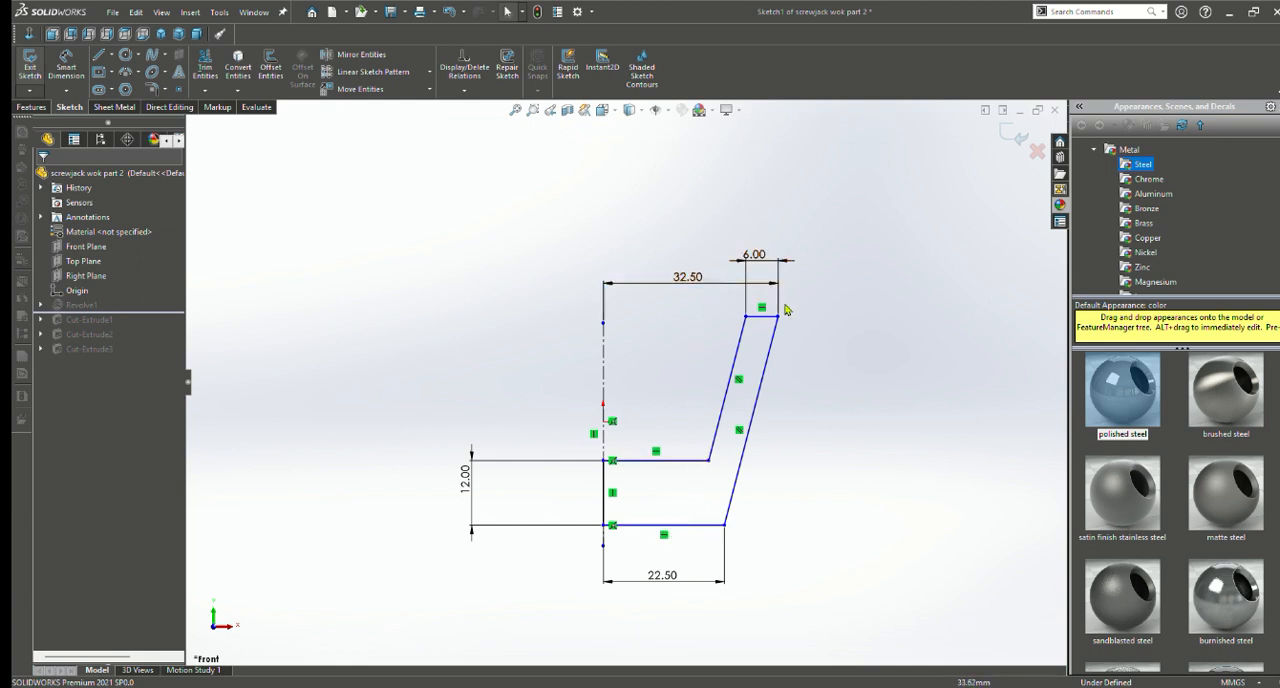
scroll(793, 342, "down", 3)
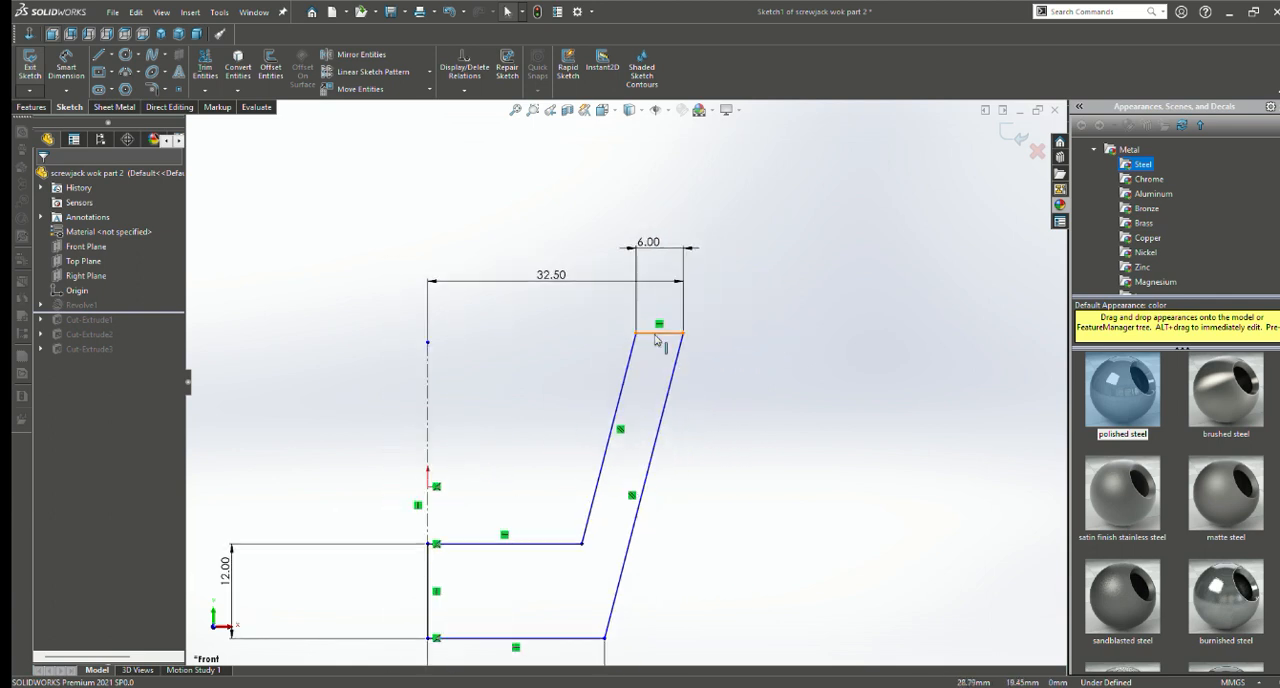
scroll(545, 350, "down", 1)
scroll(565, 385, "up", 3)
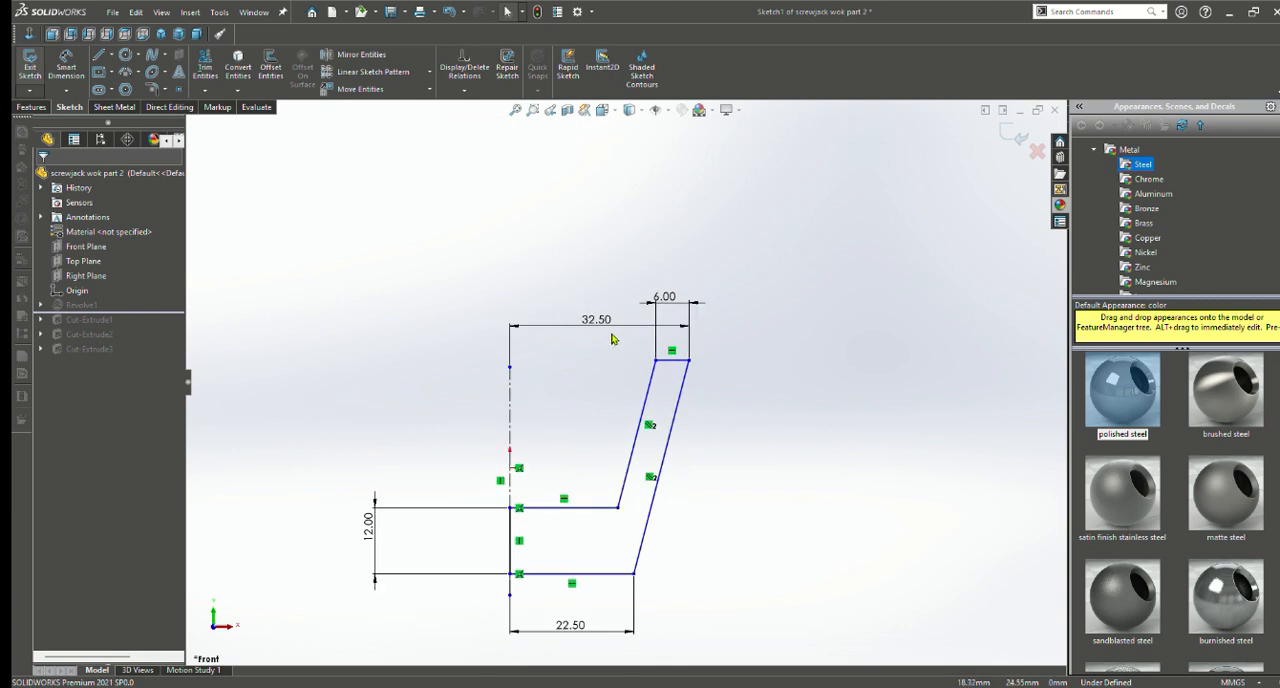
scroll(580, 532, "up", 3)
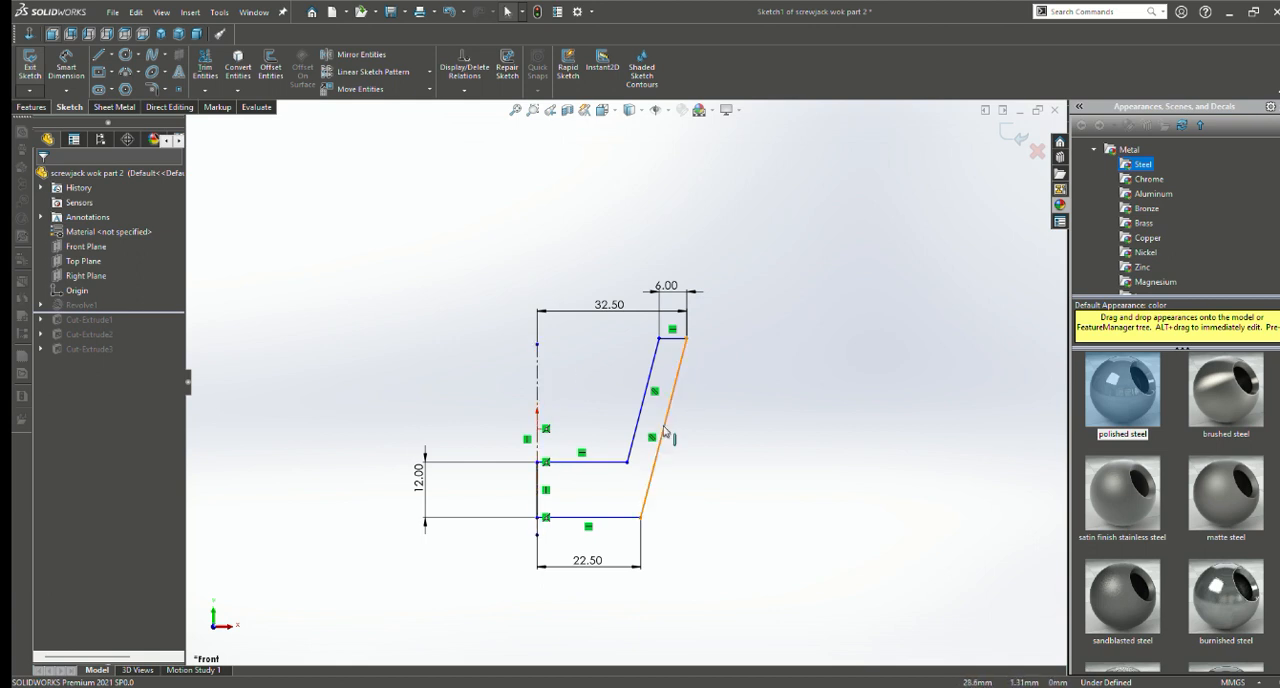
scroll(622, 424, "up", 2)
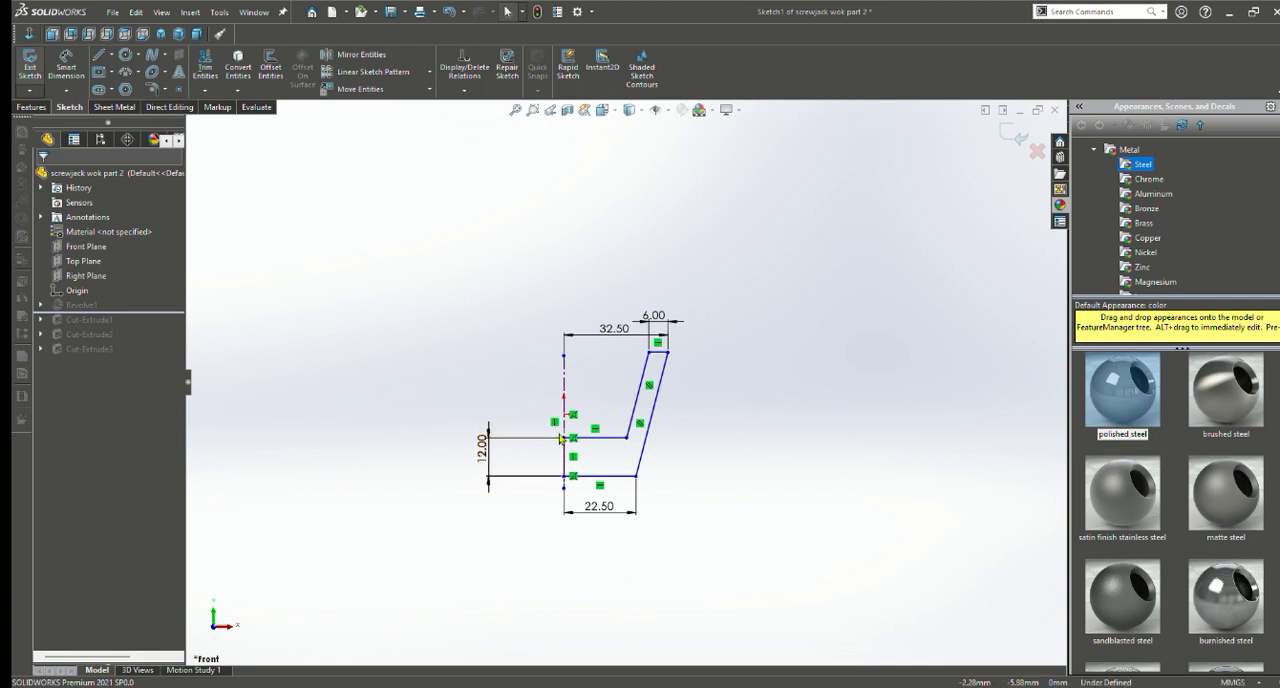
scroll(563, 438, "down", 3)
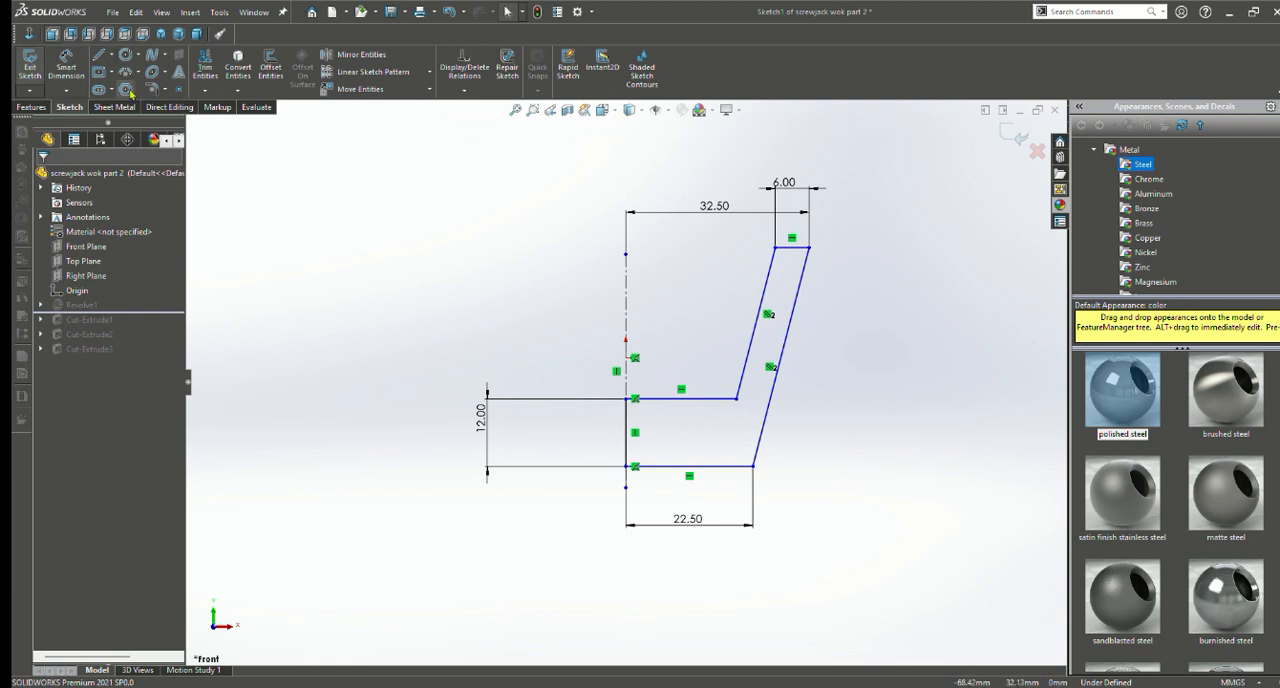
left_click(32, 106)
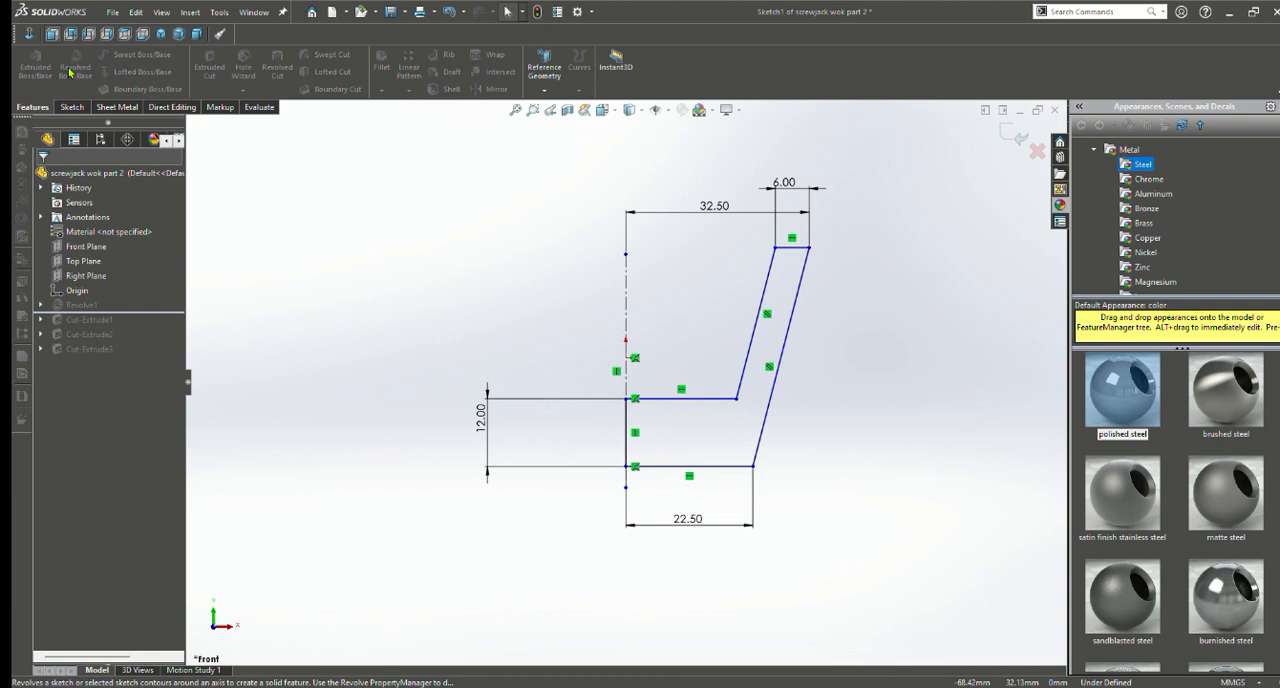
left_click(72, 107)
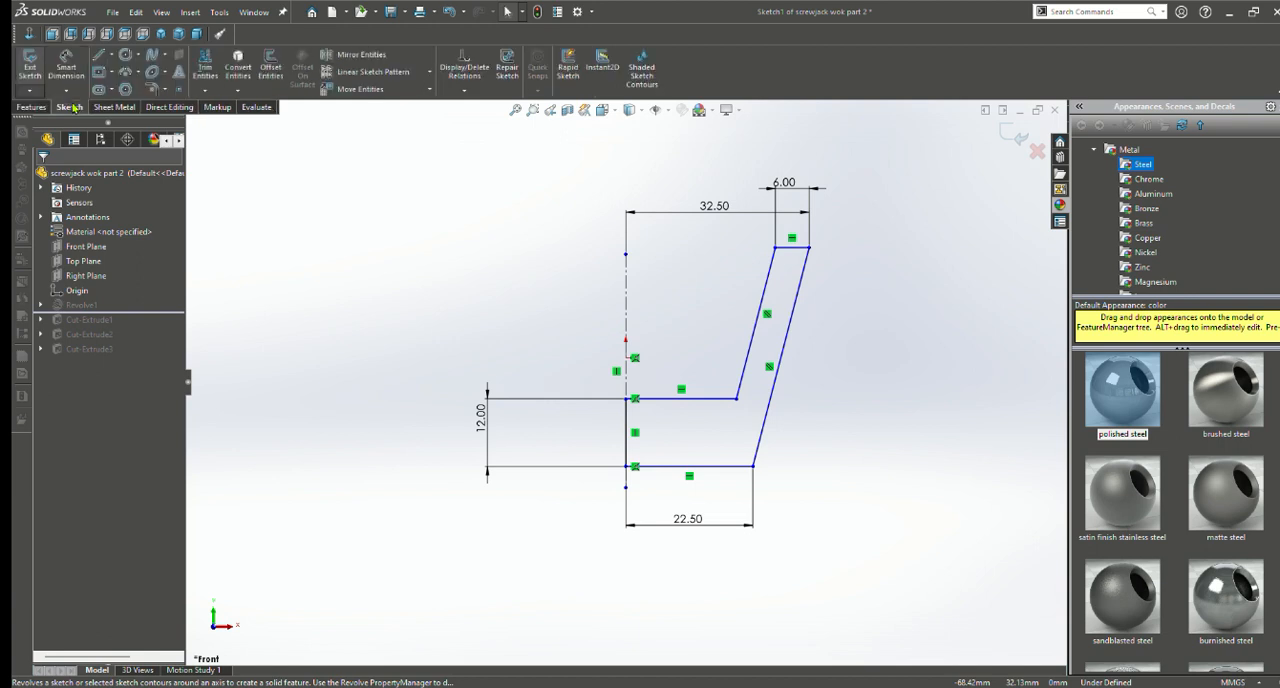
left_click(30, 62)
Open the revolve's definition, review its axis and angle against the tilted preview, and accept it
left_click(85, 320)
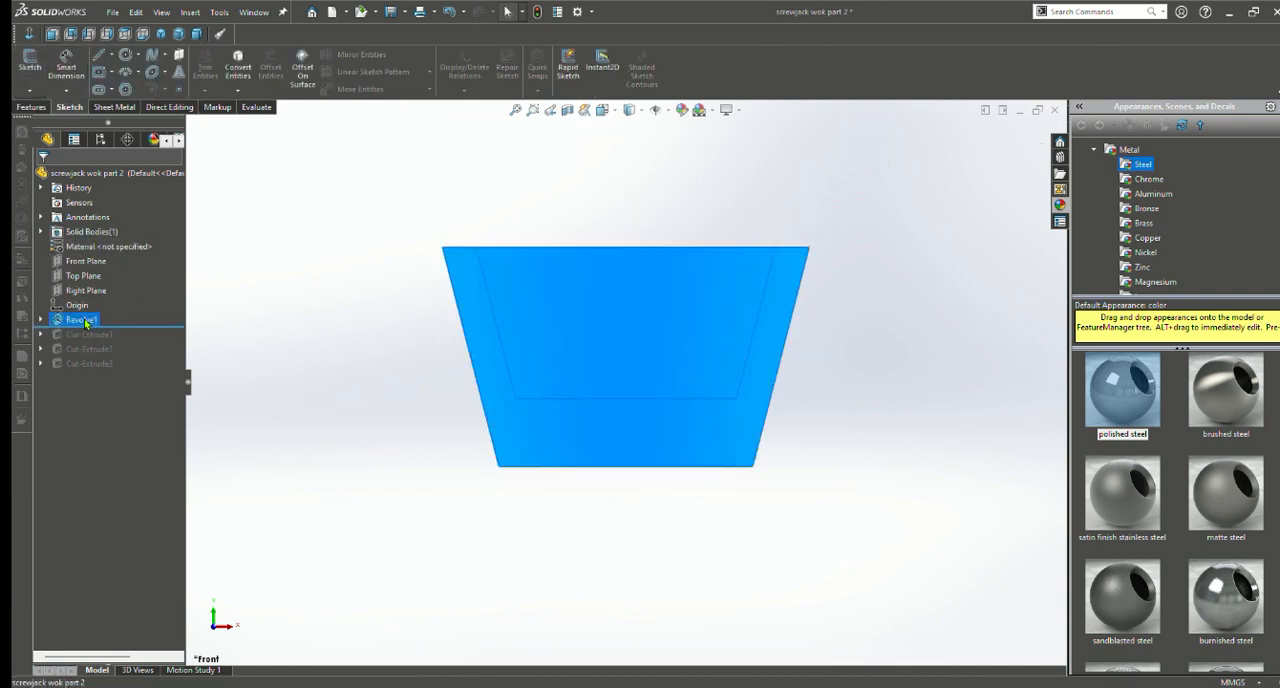
left_click(104, 283)
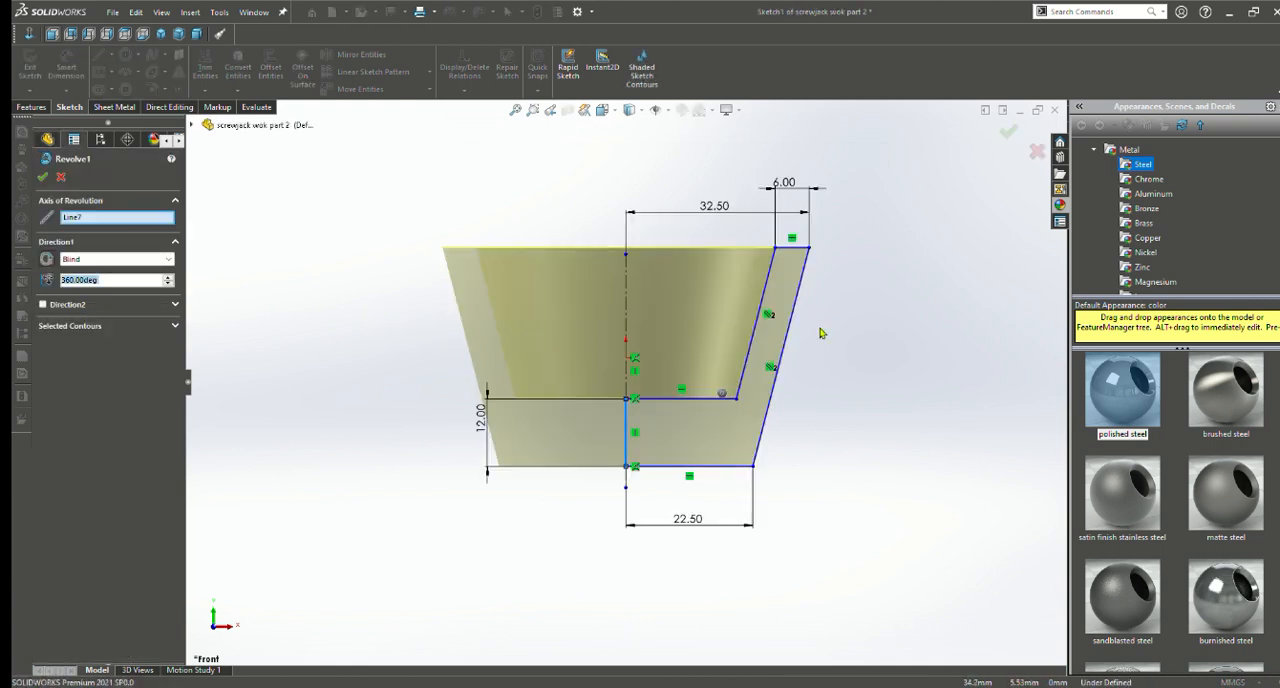
middle_click_drag(871, 331, 858, 353)
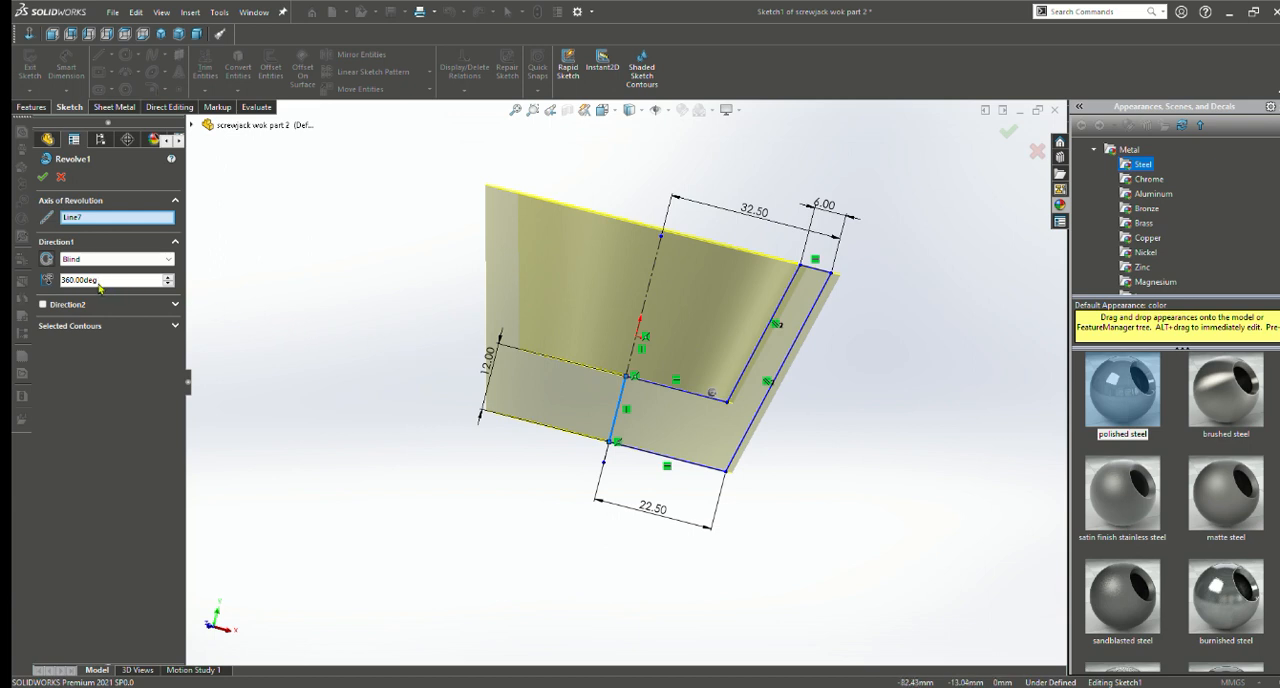
left_click(42, 178)
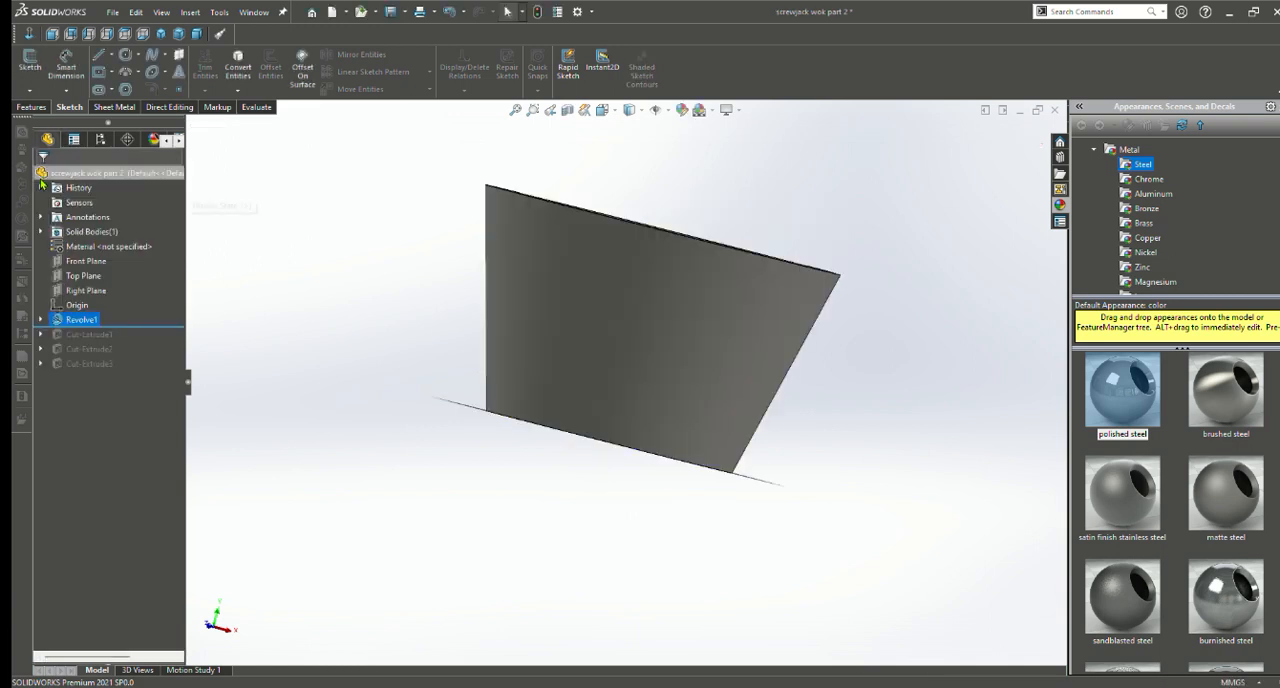
Examine the revolved cup's rim, tapered wall and solid floor from several angles
middle_click_drag(964, 428, 858, 578)
middle_click_drag(918, 389, 763, 323)
middle_click_drag(893, 376, 874, 271)
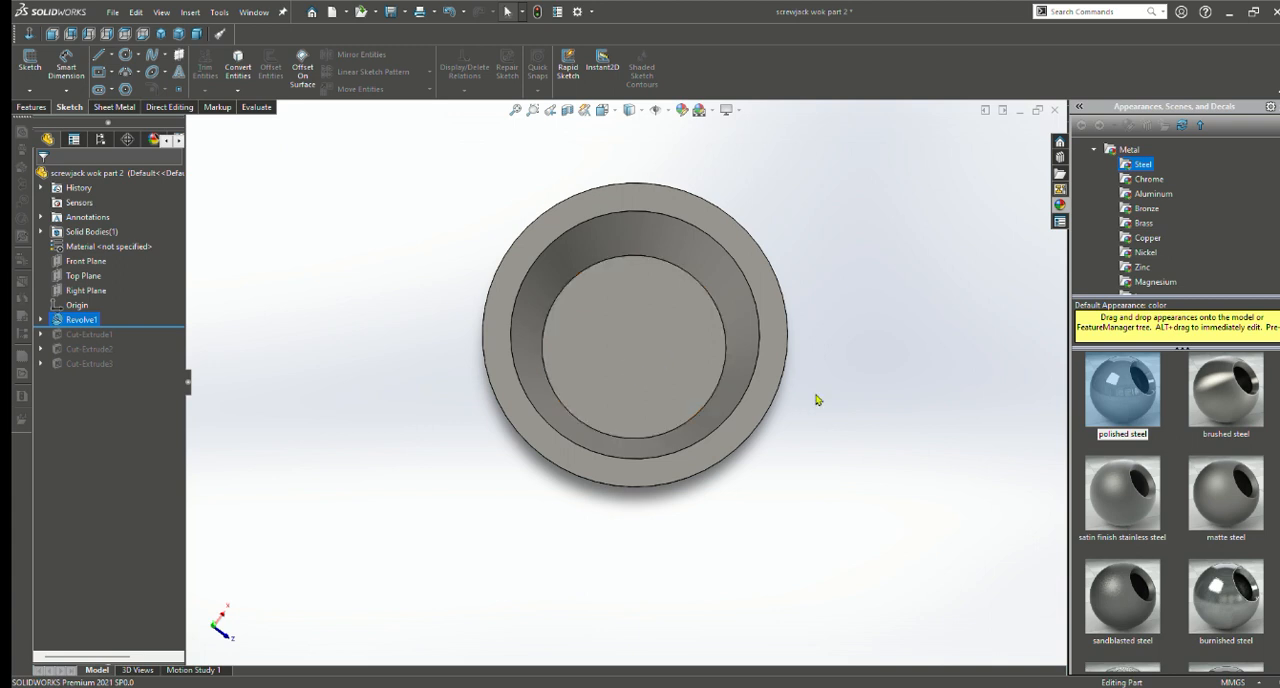
middle_click_drag(817, 397, 762, 216)
middle_click_drag(896, 457, 955, 377)
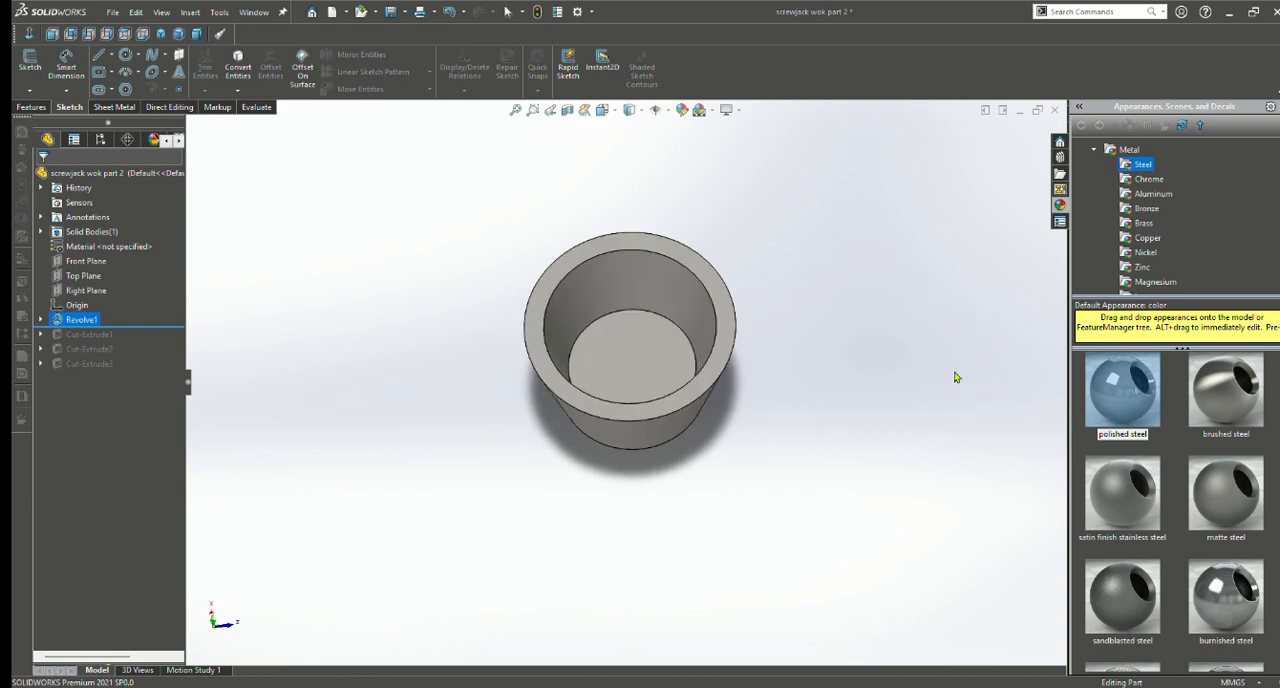
middle_click_drag(824, 400, 600, 409)
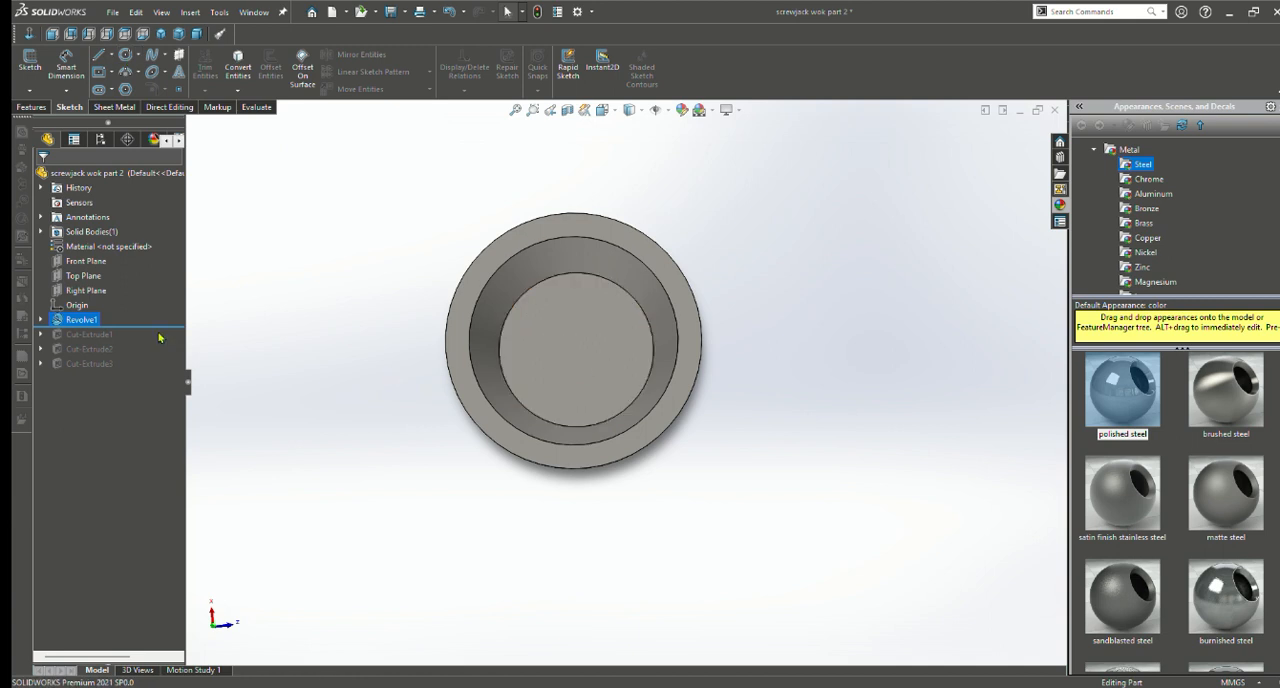
Roll the model forward to include the first extruded cut and review the circle sketch behind it
left_click_drag(160, 328, 94, 345)
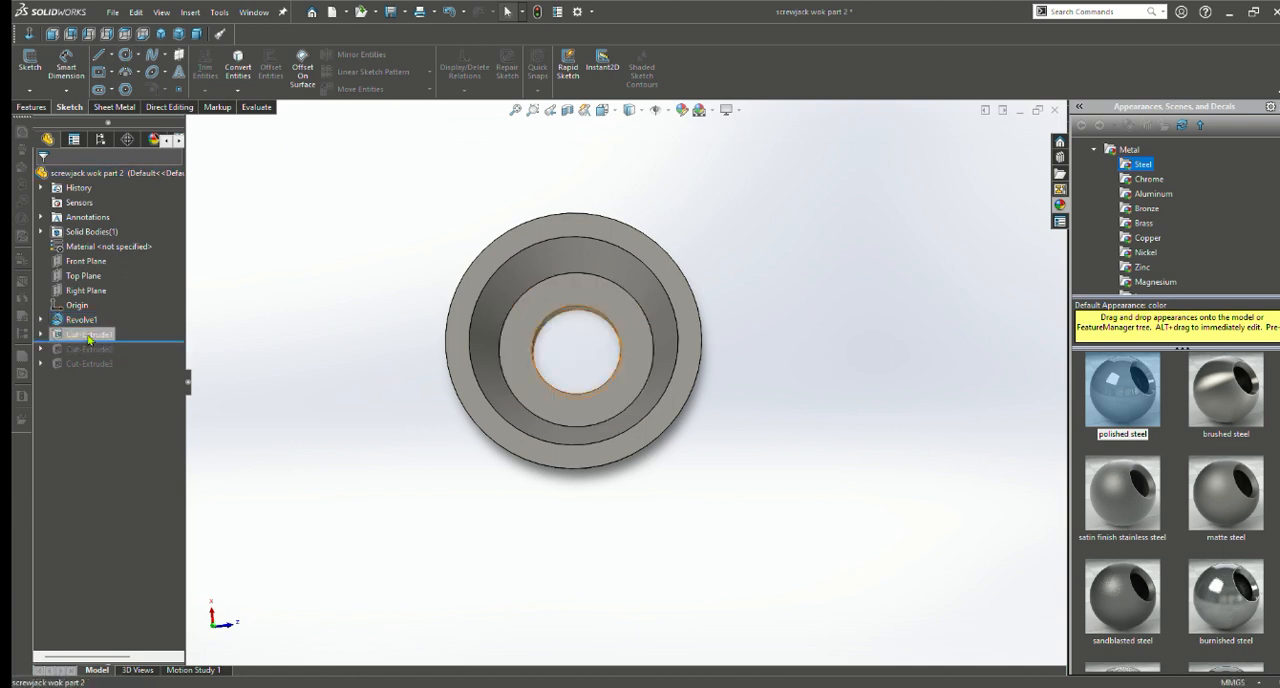
left_click(98, 336)
left_click(132, 315)
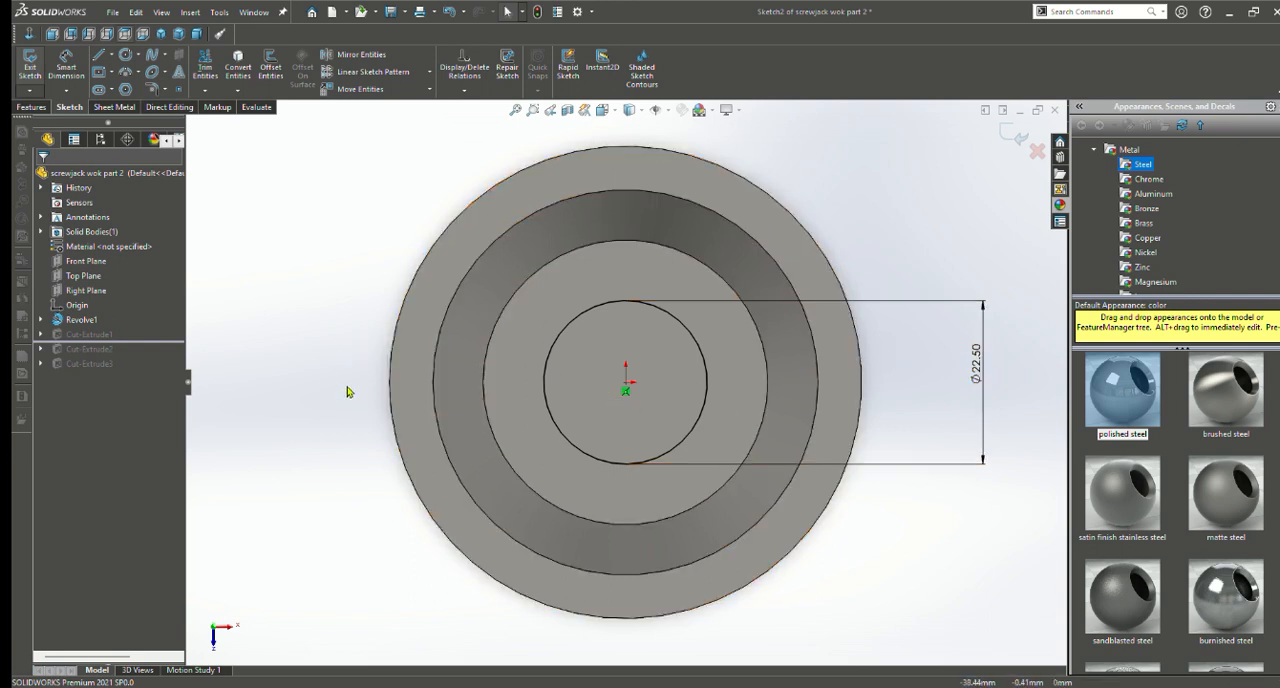
left_click(36, 108)
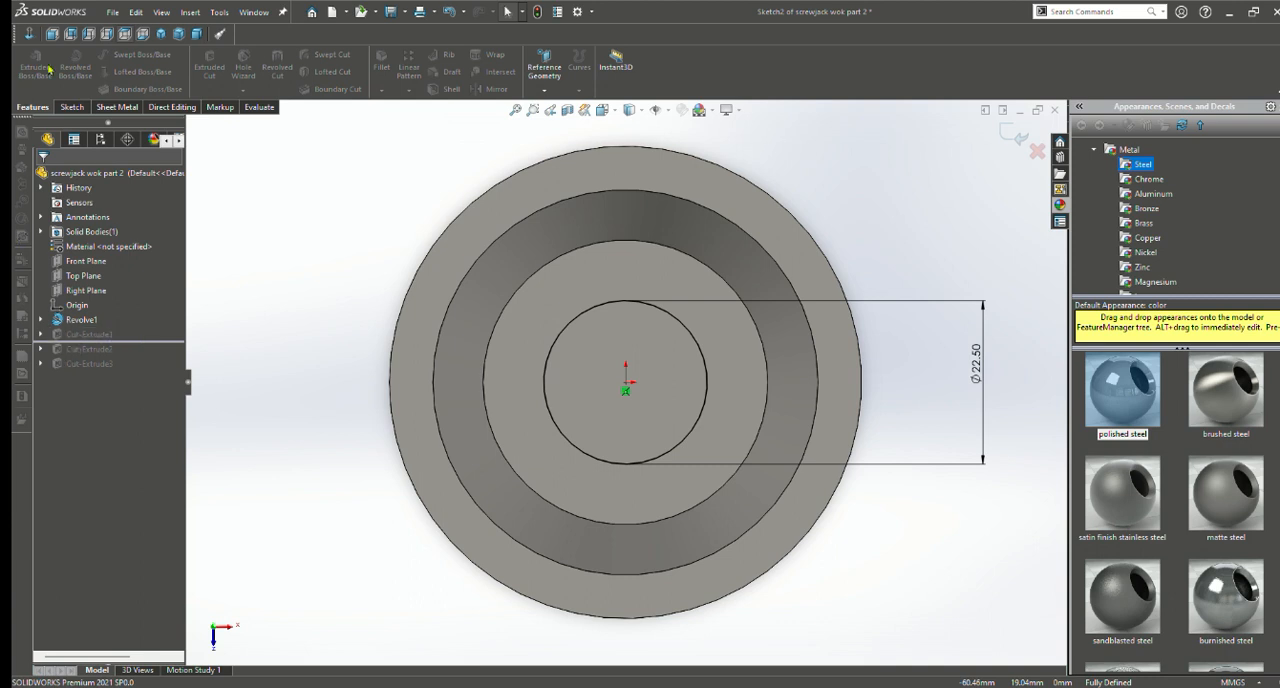
left_click(72, 107)
left_click(37, 75)
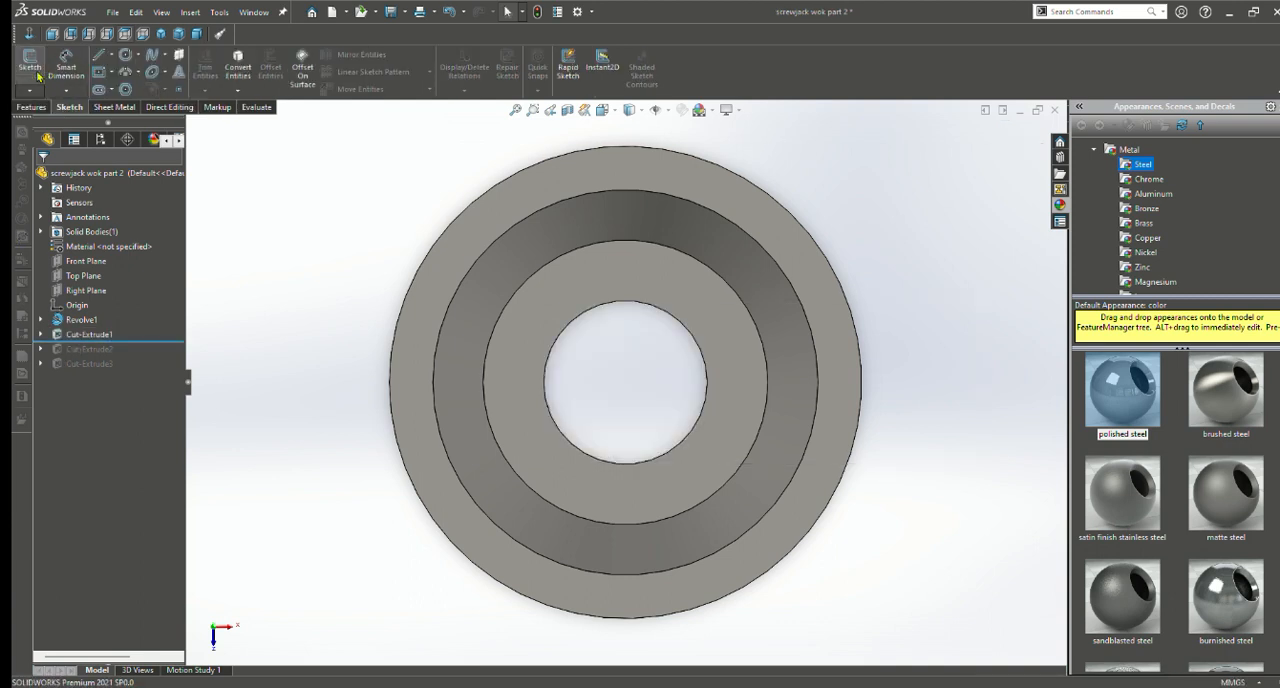
Open the first extruded cut's definition, examine its two-direction preview through the cup from several angles, and accept it
left_click(89, 336)
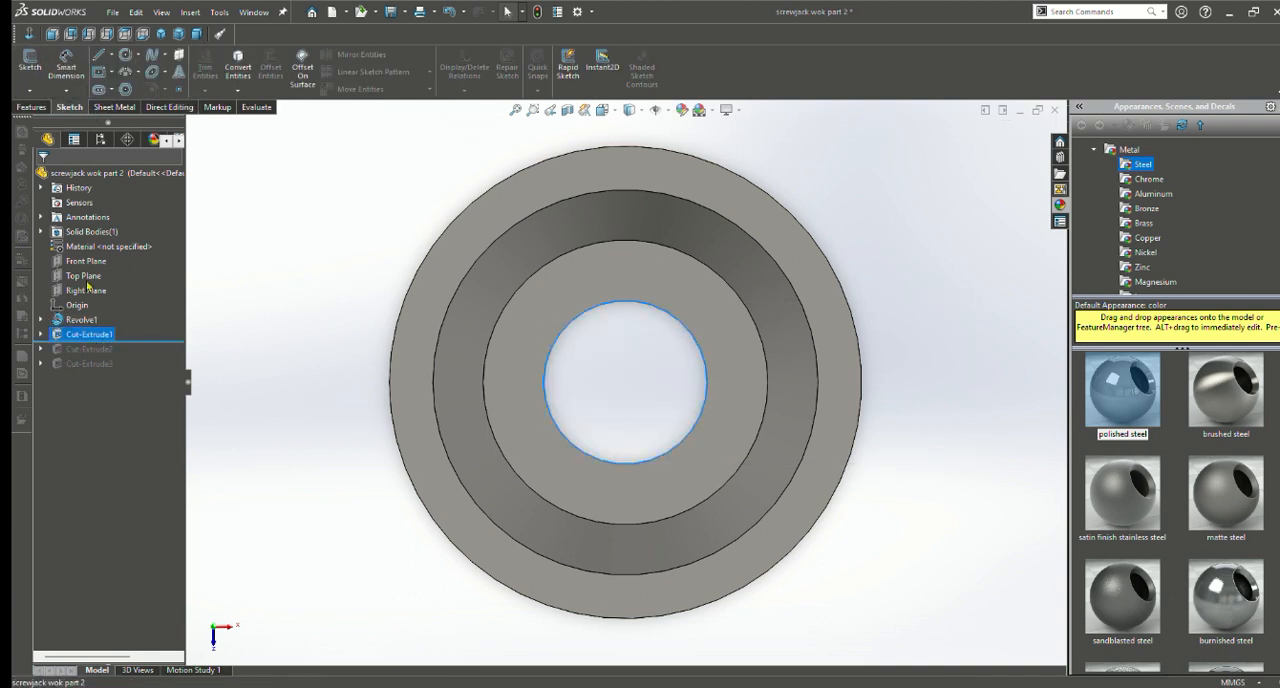
left_click(98, 299)
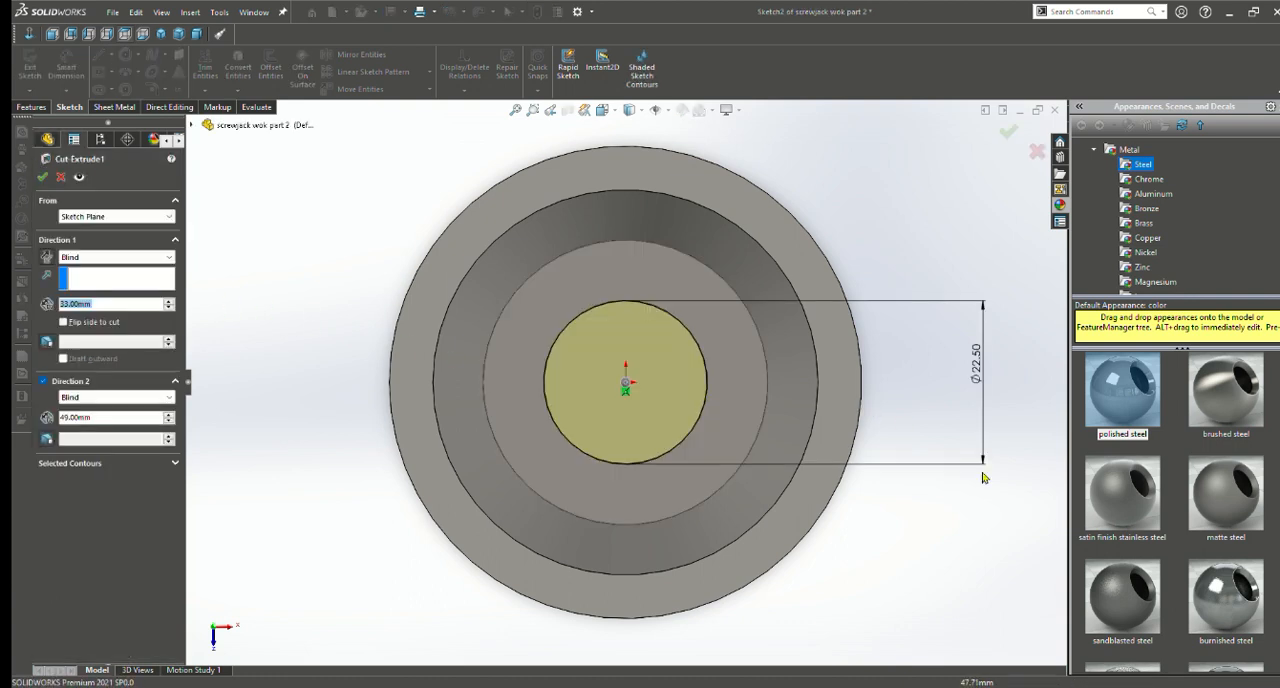
middle_click_drag(982, 478, 907, 506)
mouse_move(900, 535)
middle_mouse_down()
mouse_move(817, 566)
mouse_move(854, 517)
mouse_move(927, 474)
mouse_move(1020, 523)
mouse_move(849, 605)
mouse_move(826, 534)
mouse_move(855, 523)
middle_mouse_up()
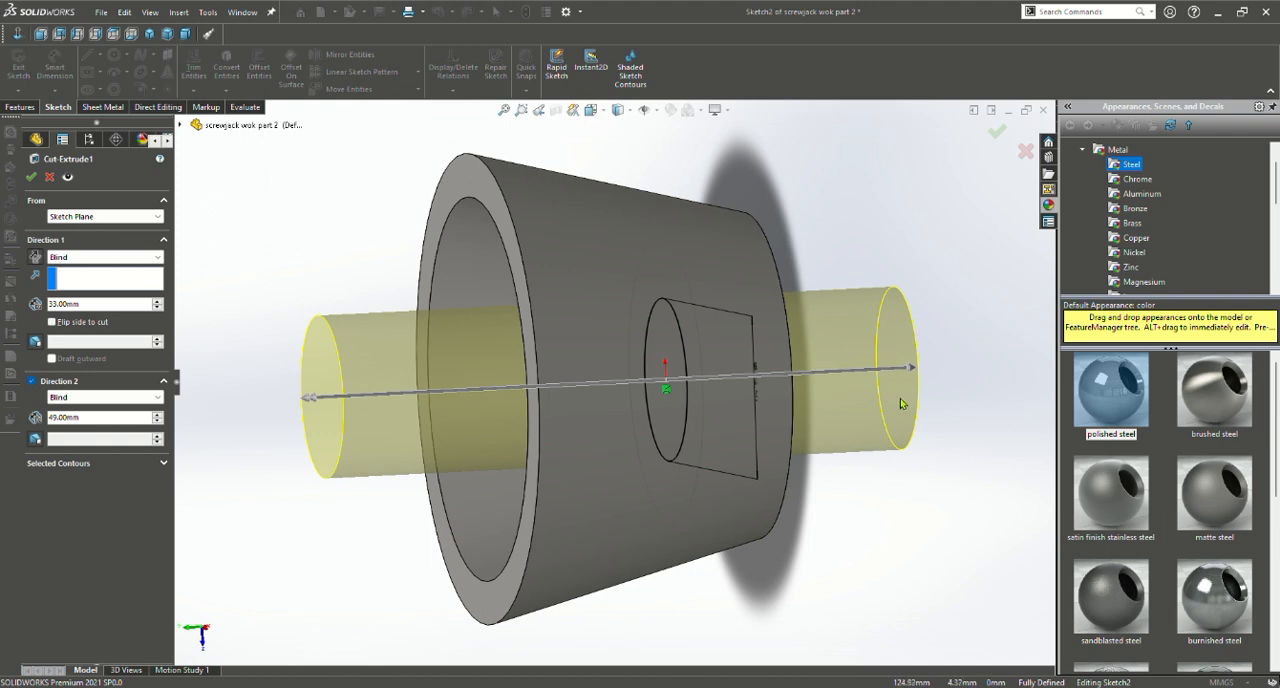
middle_click_drag(908, 372, 970, 630)
middle_click_drag(857, 507, 594, 474)
middle_click_drag(806, 452, 681, 499)
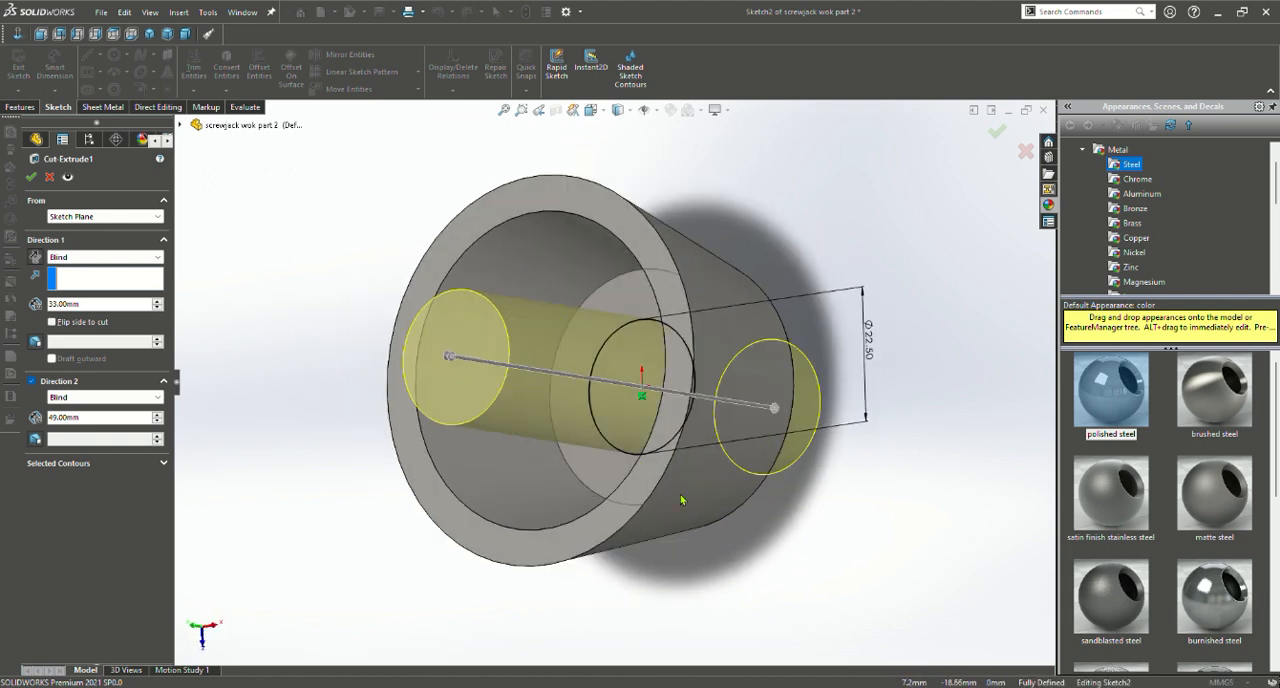
scroll(746, 491, "up", 1)
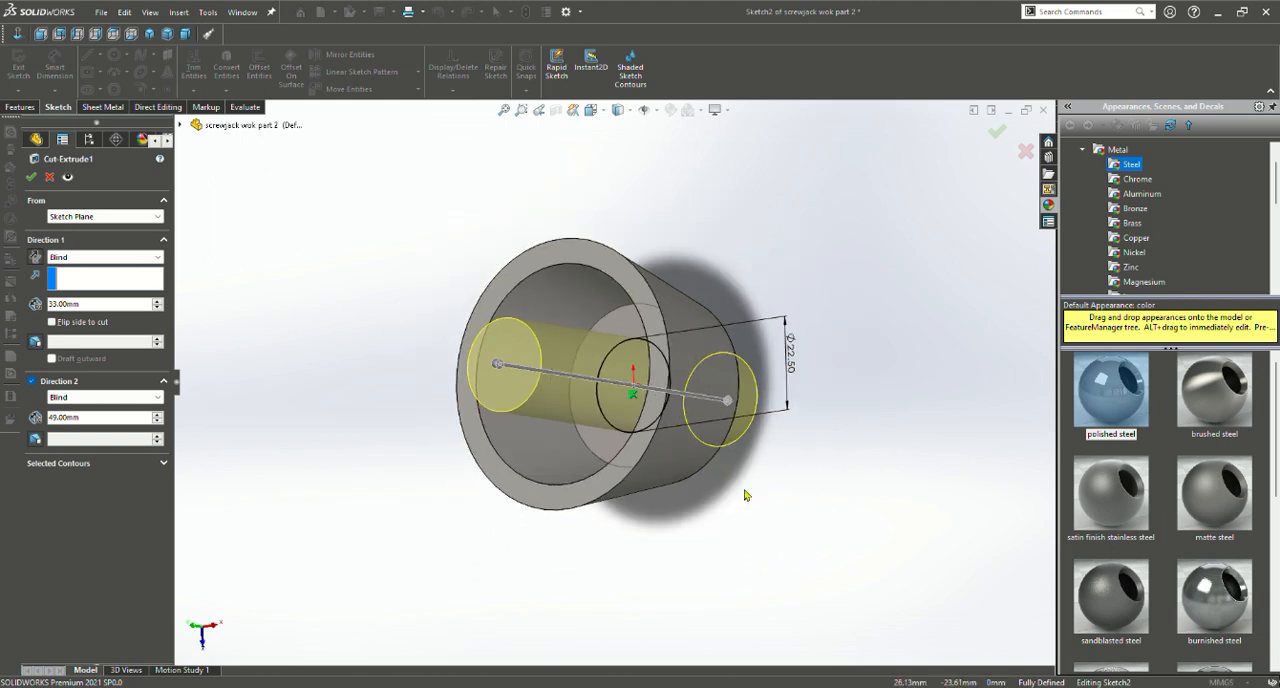
scroll(744, 494, "down", 3)
mouse_move(596, 457)
middle_mouse_down()
mouse_move(686, 523)
mouse_move(683, 434)
middle_mouse_up()
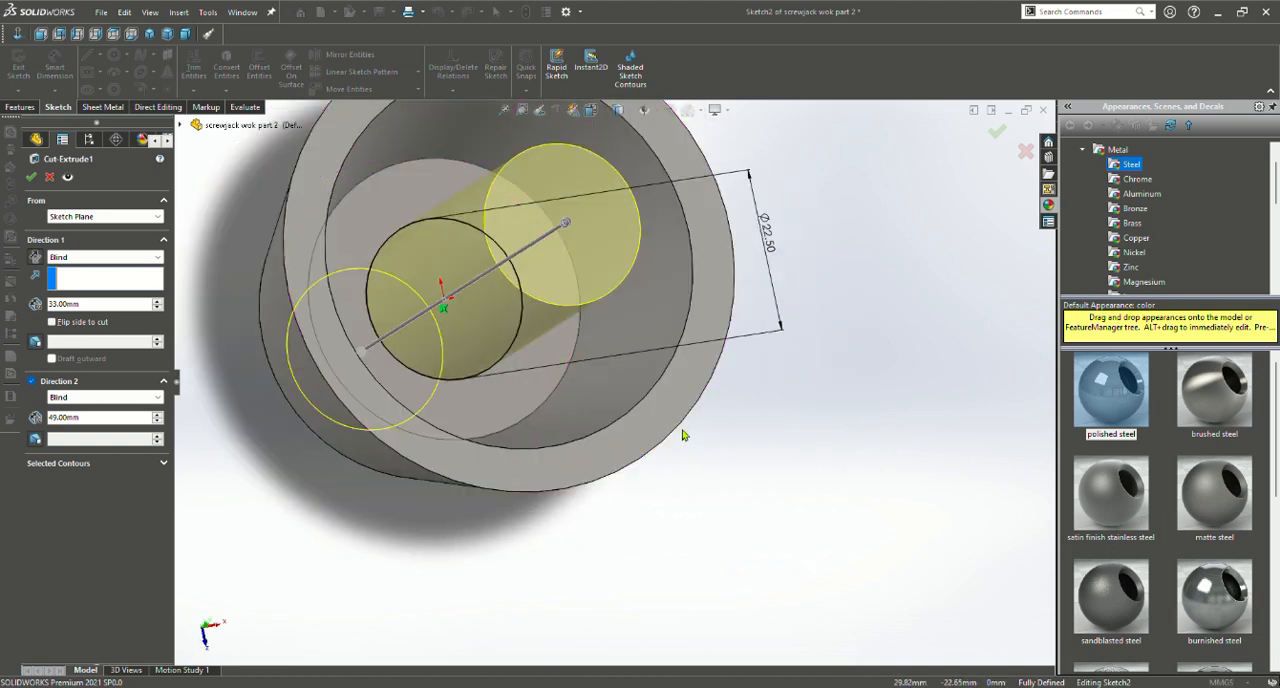
middle_click_drag(410, 361, 478, 566)
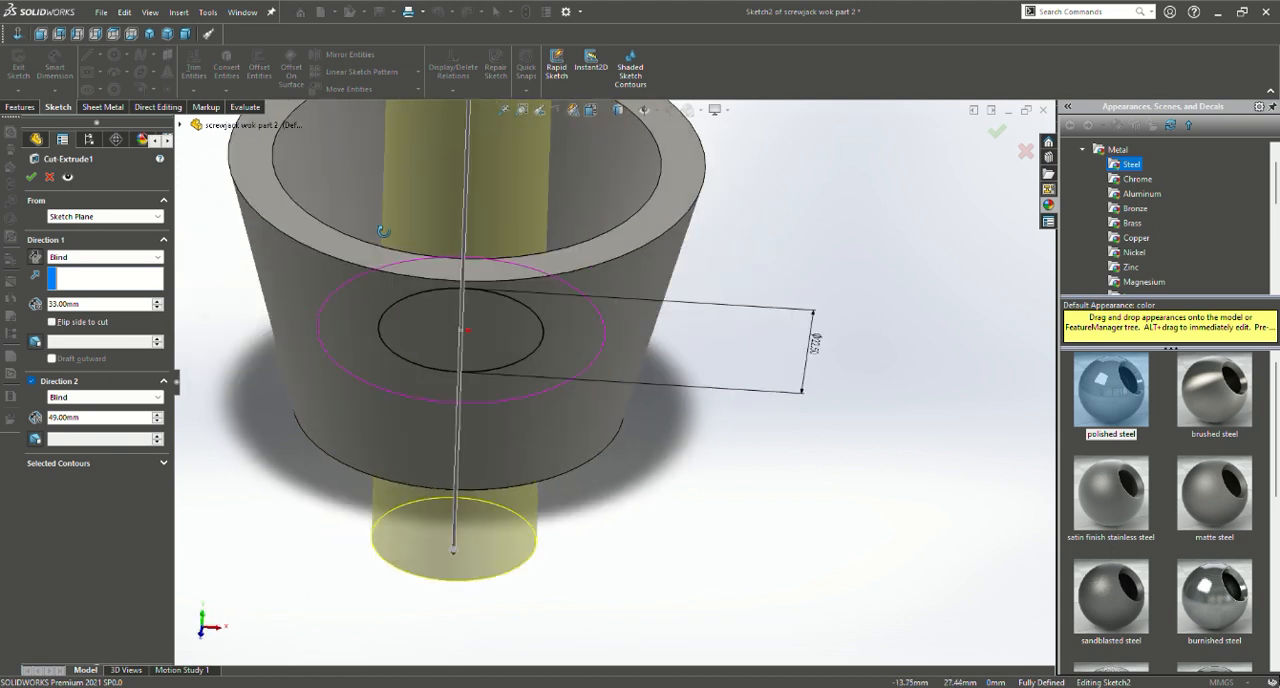
middle_click_drag(562, 542, 634, 509)
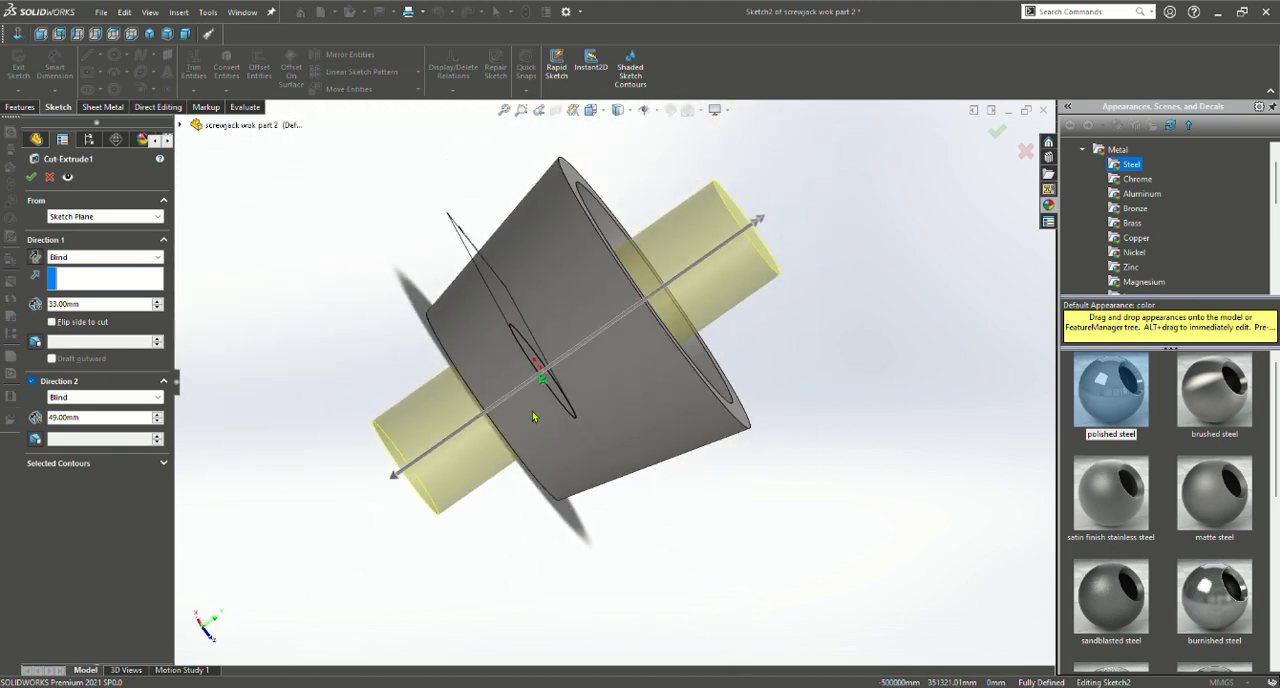
left_click(30, 177)
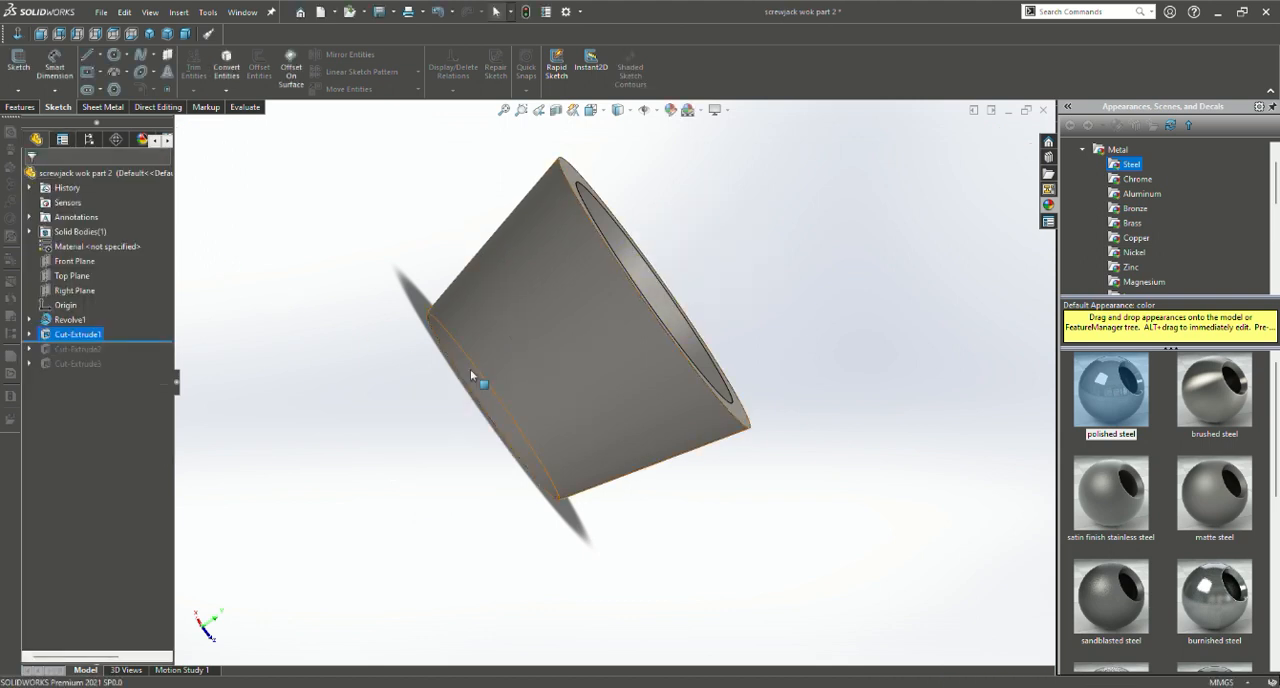
Examine the round hole through the cup's floor up close and view the whole cup from the side
middle_click_drag(474, 380, 412, 490)
middle_click_drag(532, 421, 545, 434)
scroll(566, 371, "down", 5)
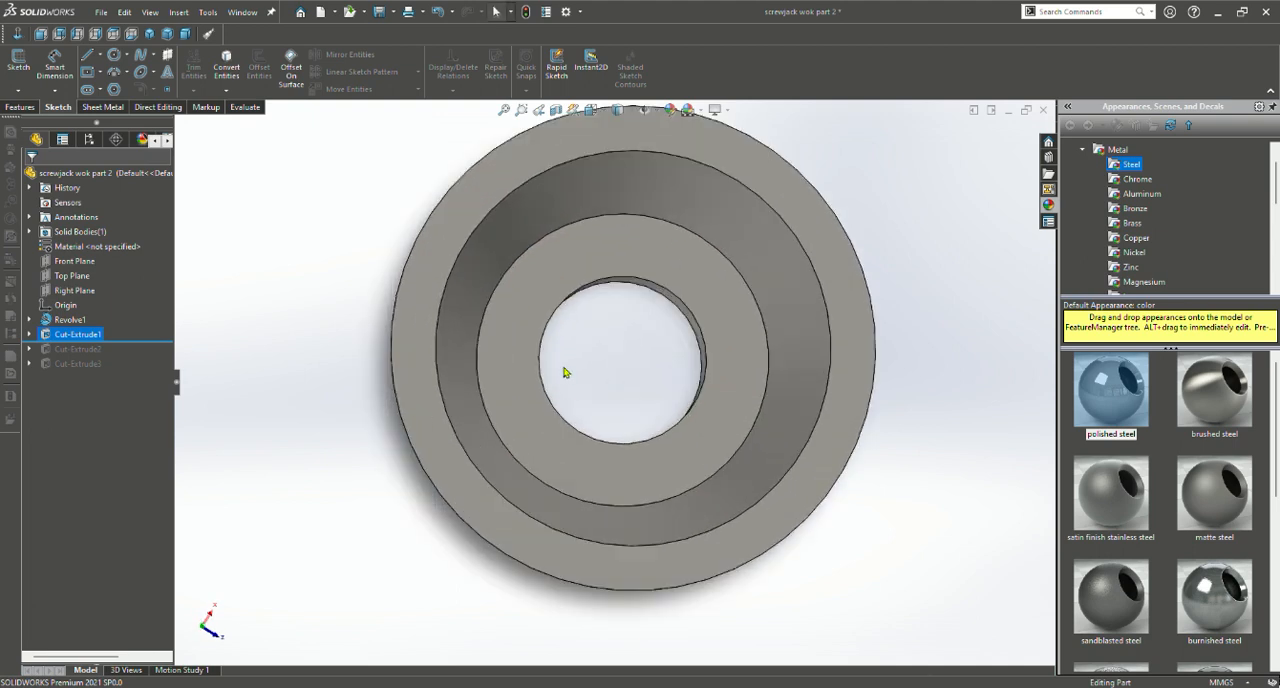
scroll(600, 395, "up", 2)
scroll(627, 421, "up", 3)
middle_click_drag(620, 415, 612, 271)
middle_click_drag(660, 367, 670, 430)
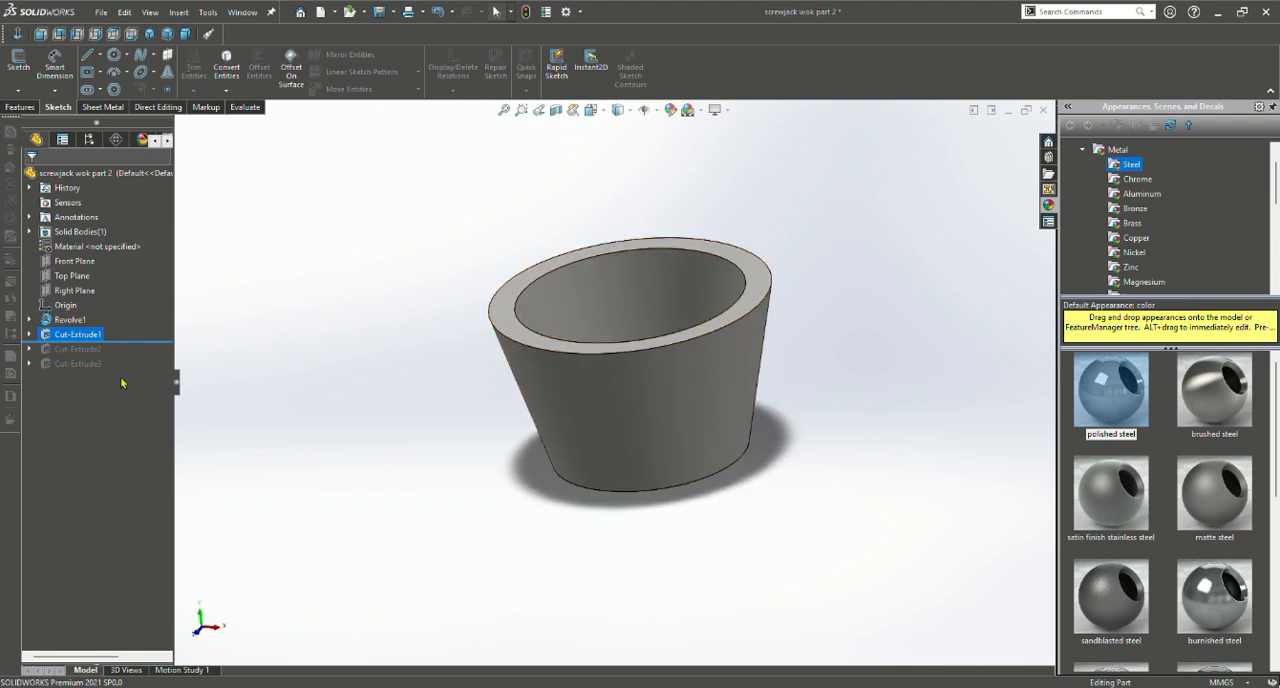
Roll the model forward to include the second extruded cut and open its circle sketch for viewing from several angles
left_click_drag(131, 349, 131, 367)
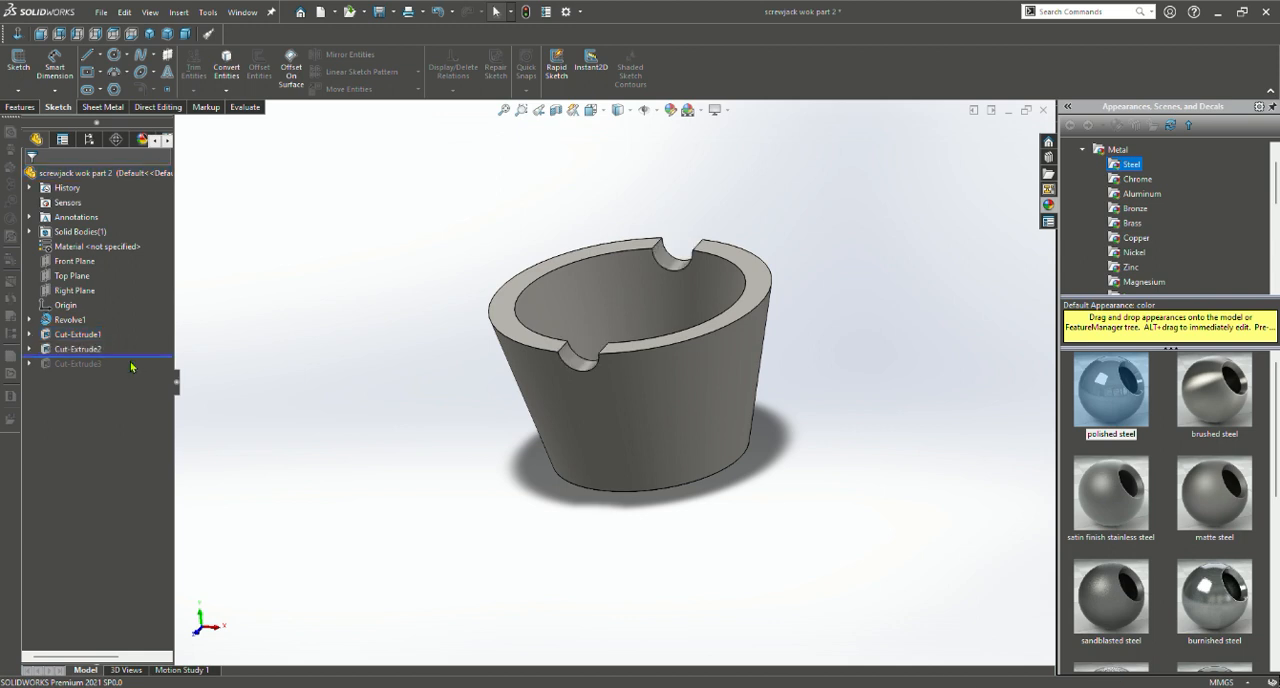
left_click(78, 349)
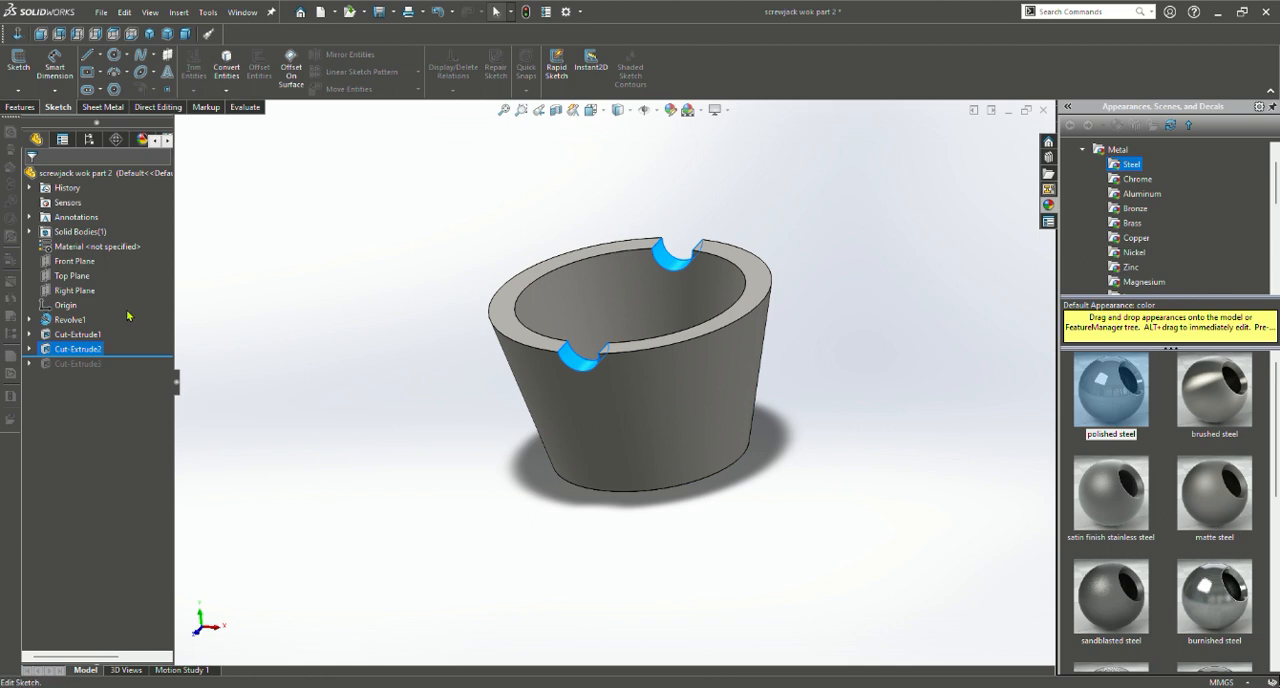
left_click(128, 316)
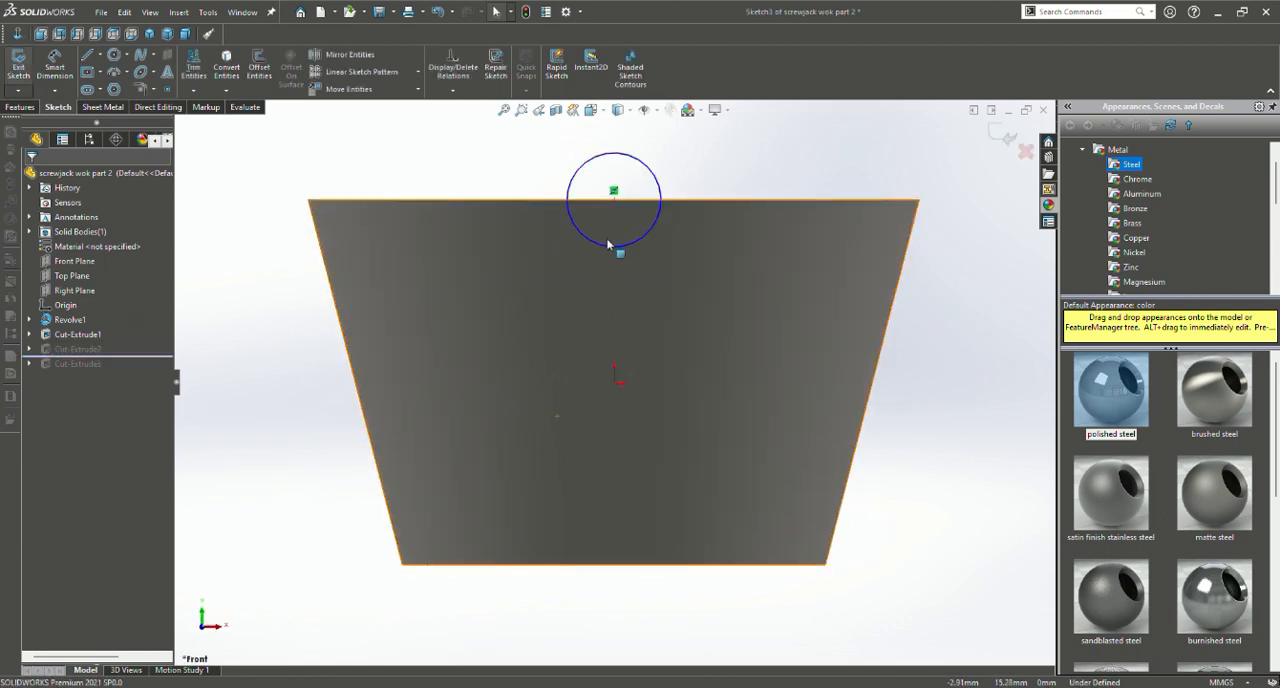
middle_click_drag(675, 270, 600, 298)
key("ctrl+8")
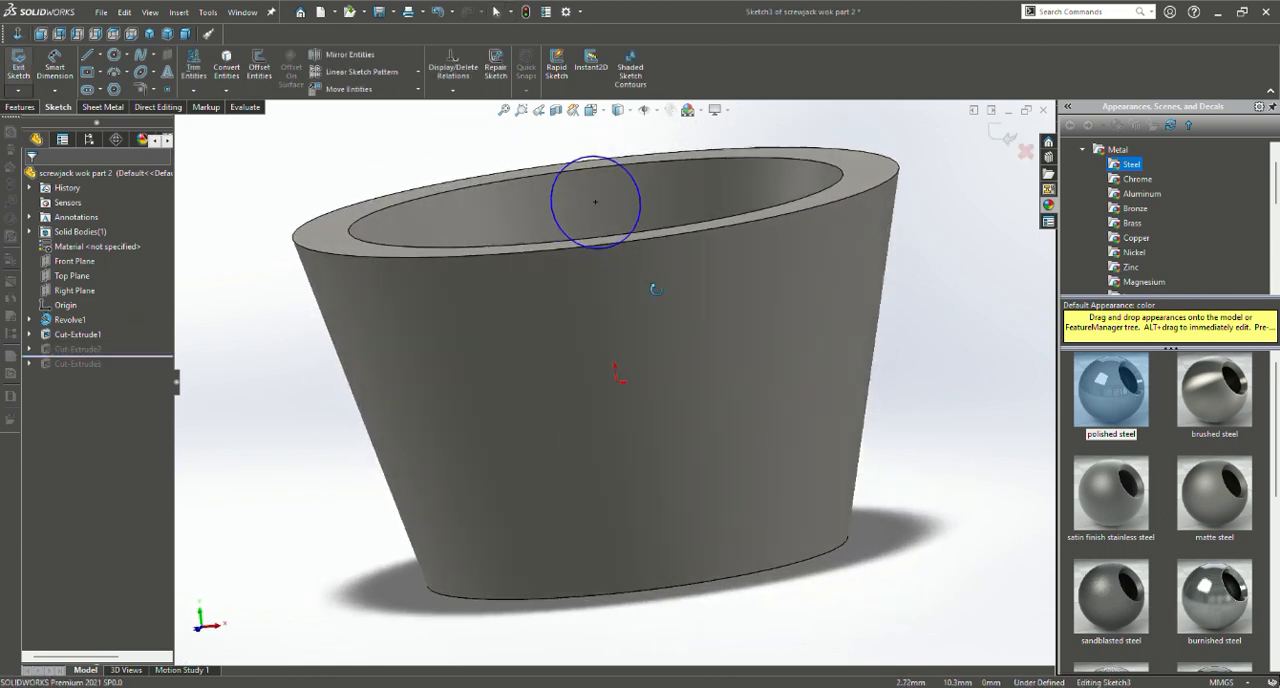
middle_click_drag(697, 244, 672, 279)
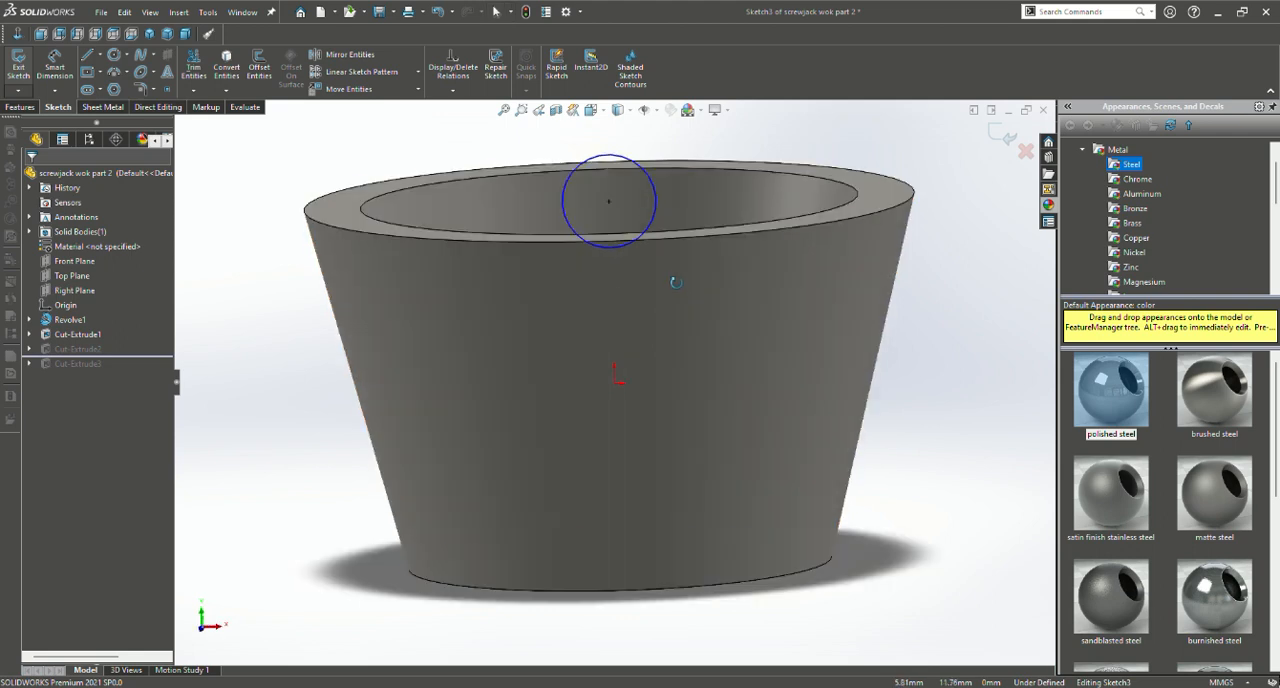
Review the parameters of the circle at the cup's rim and exit the second cut's sketch
left_click(656, 221)
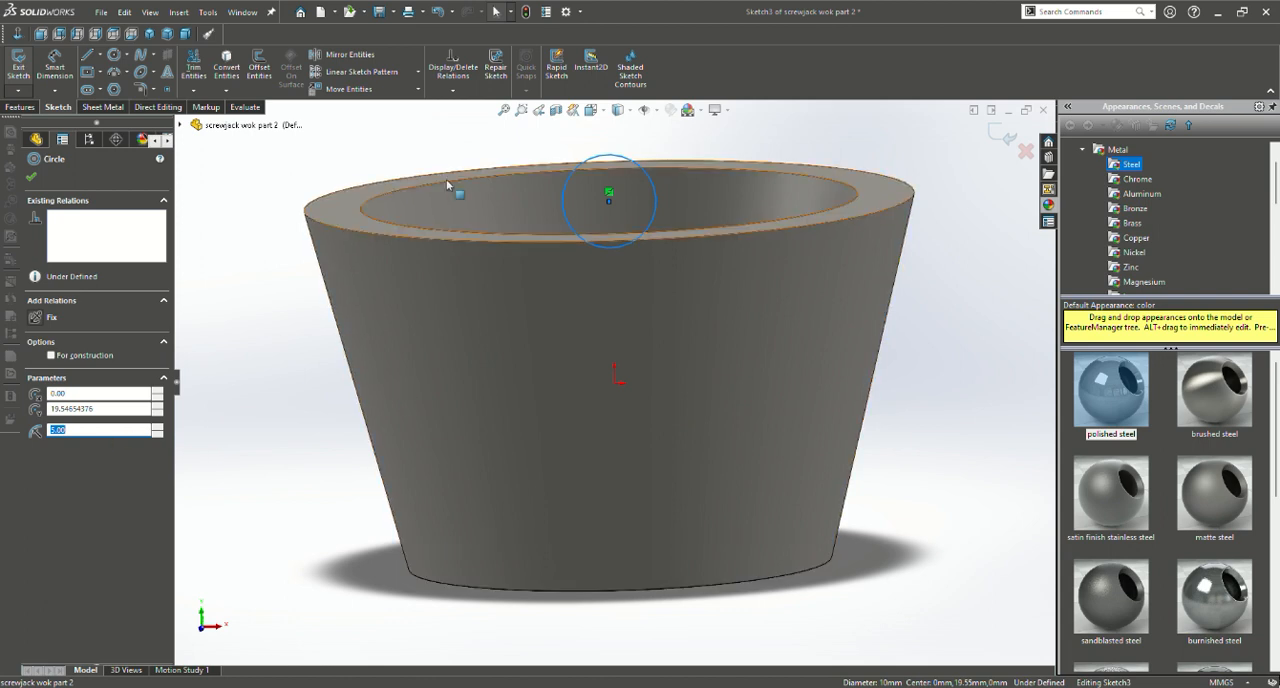
left_click(36, 179)
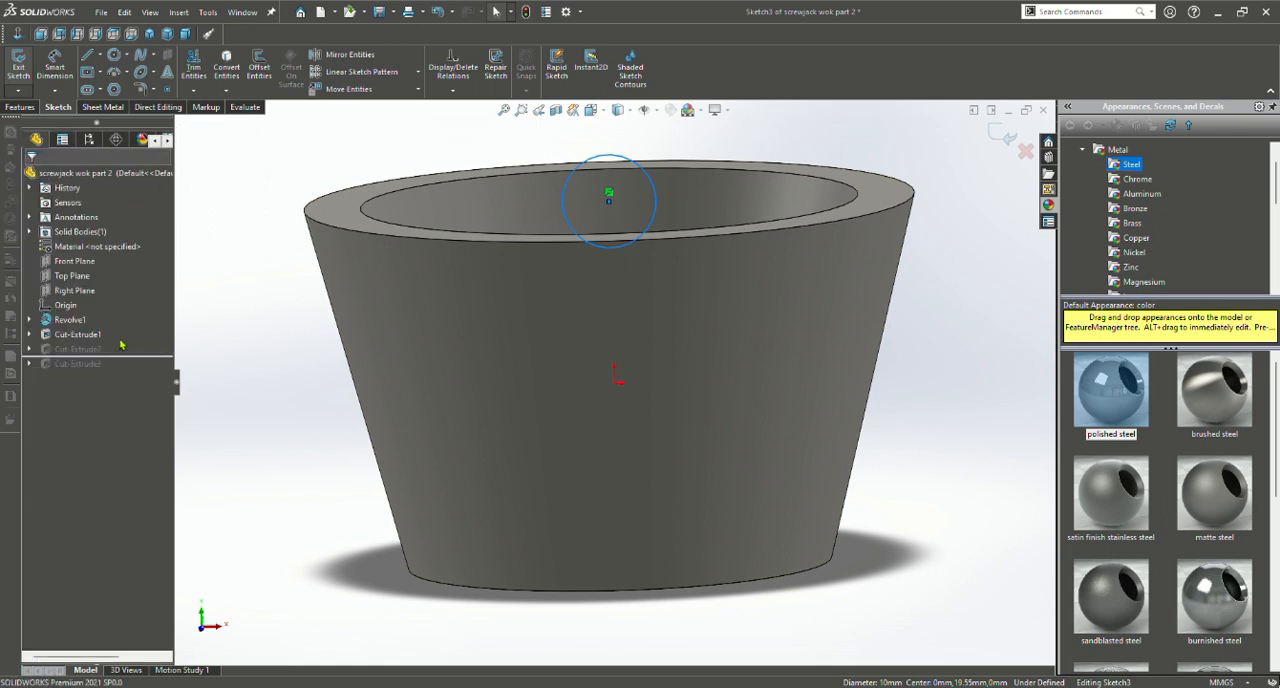
left_click(21, 107)
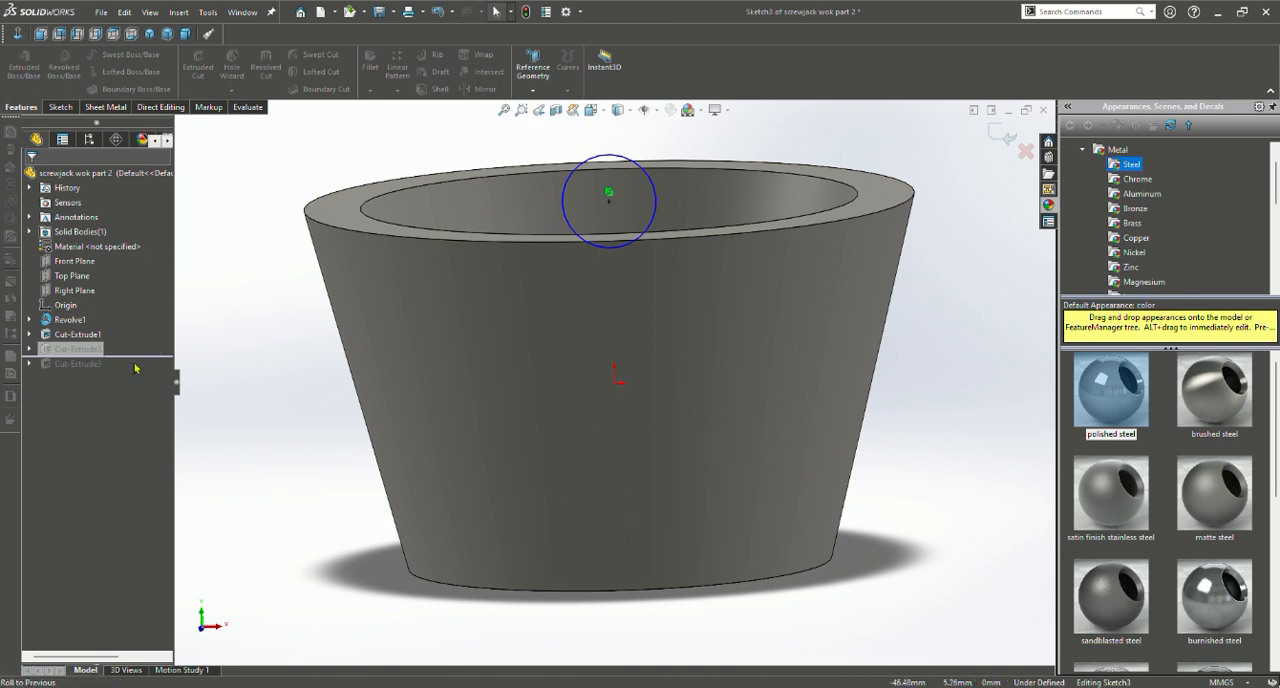
left_click(60, 107)
left_click(17, 64)
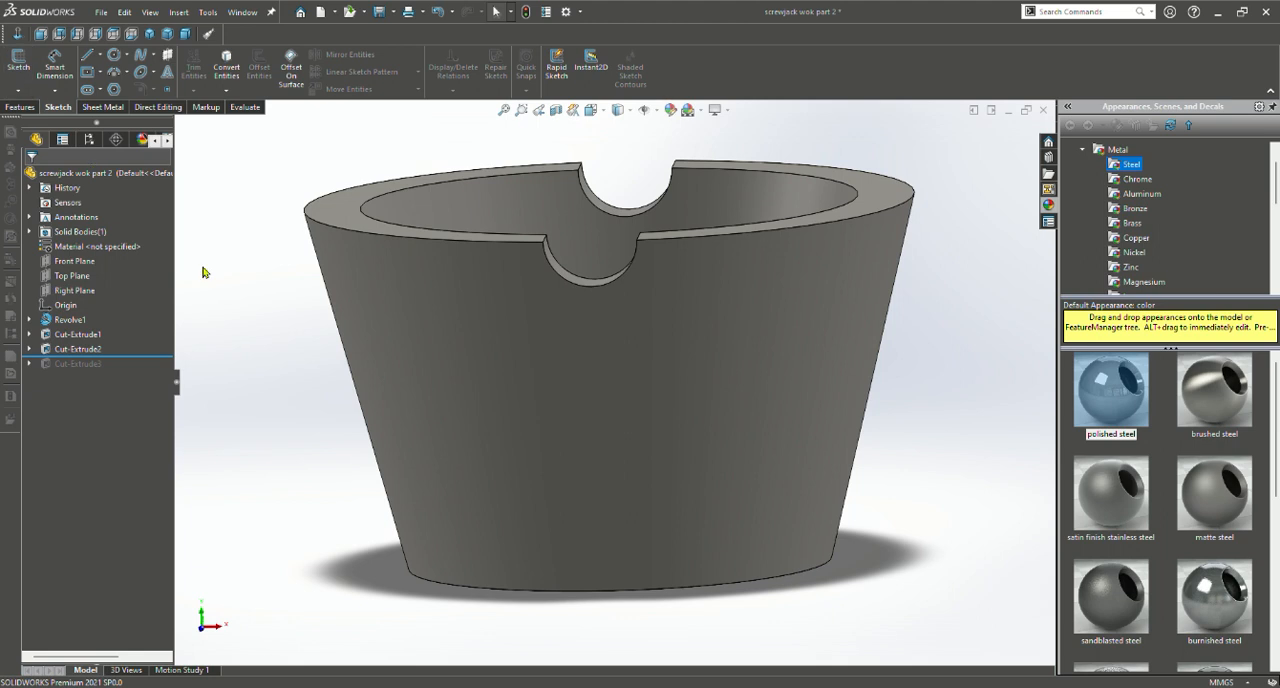
Edit the second extruded cut, extending it to 39 mm in direction 1 and 42 mm in direction 2
mouse_move(268, 291)
middle_mouse_down()
mouse_move(246, 383)
mouse_move(309, 274)
mouse_move(291, 296)
mouse_move(246, 291)
mouse_move(271, 286)
middle_mouse_up()
left_click(83, 350)
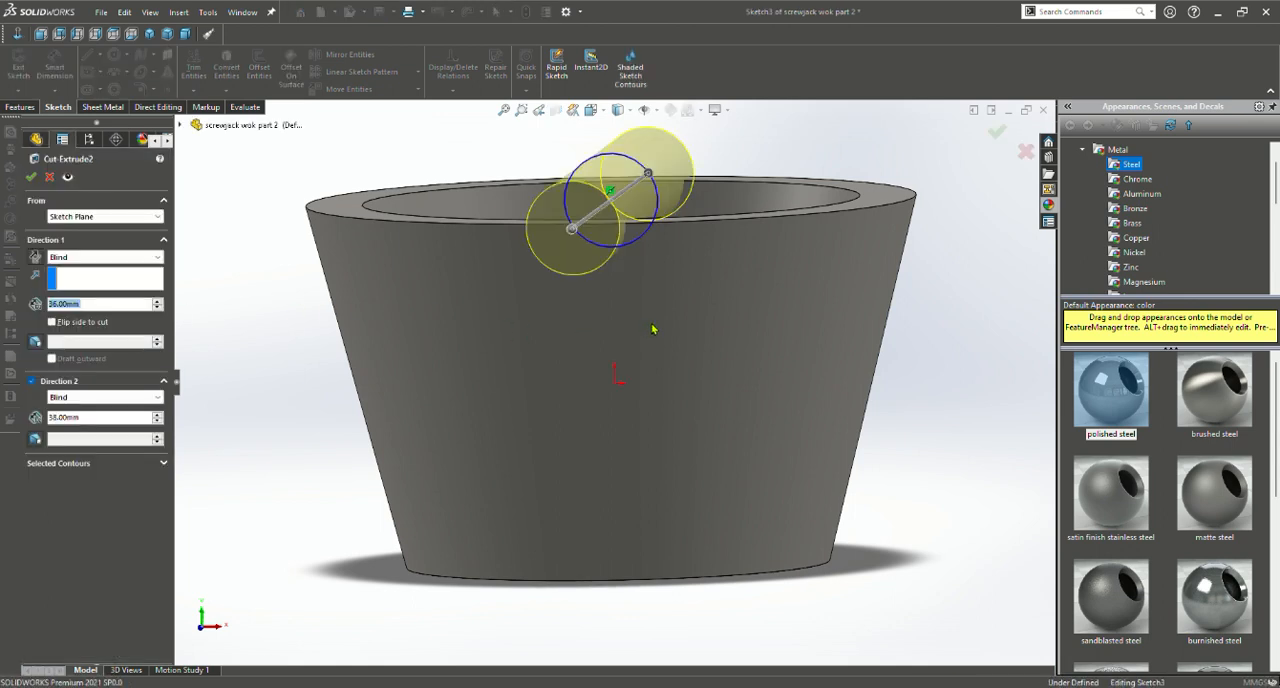
middle_click_drag(654, 329, 557, 391)
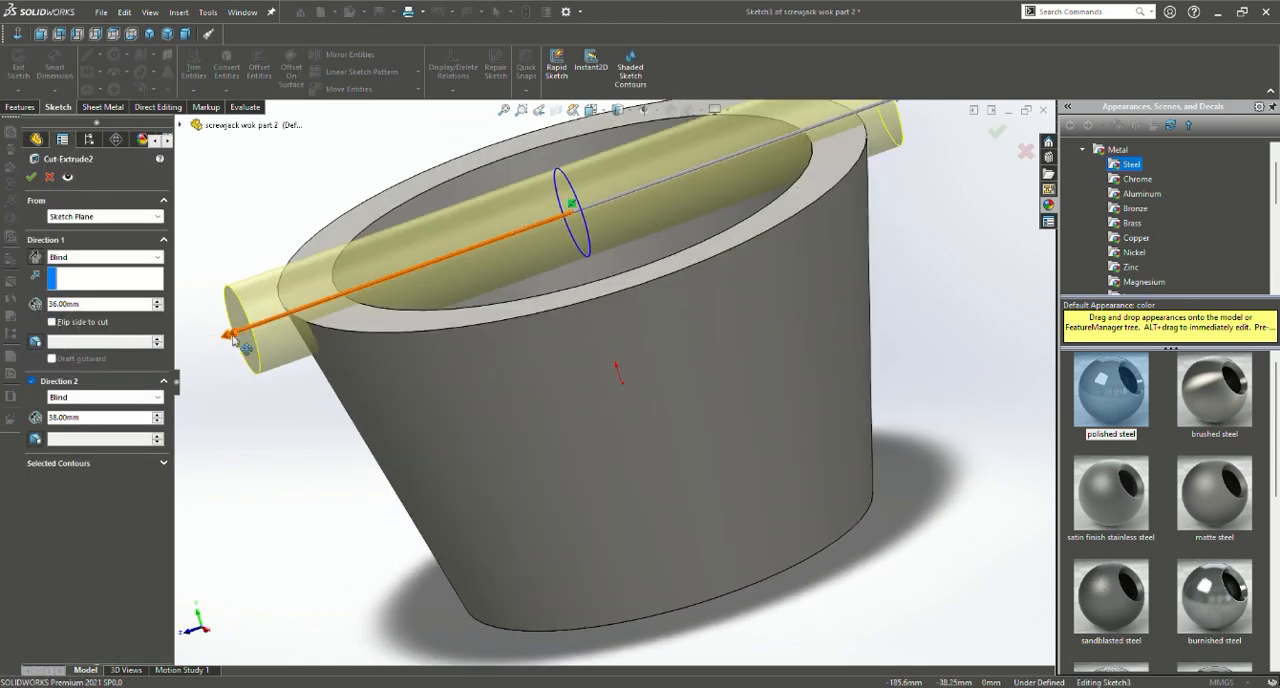
left_click_drag(233, 341, 216, 356)
scroll(617, 343, "up", 2)
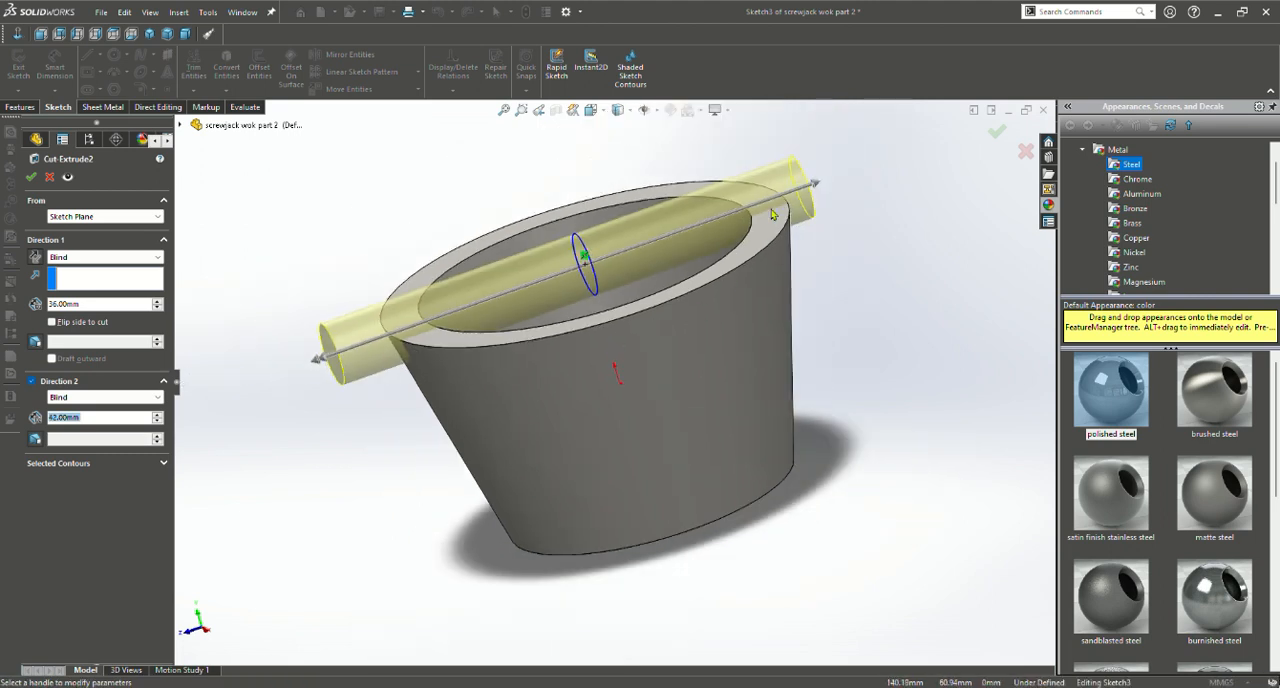
left_click_drag(816, 183, 832, 184)
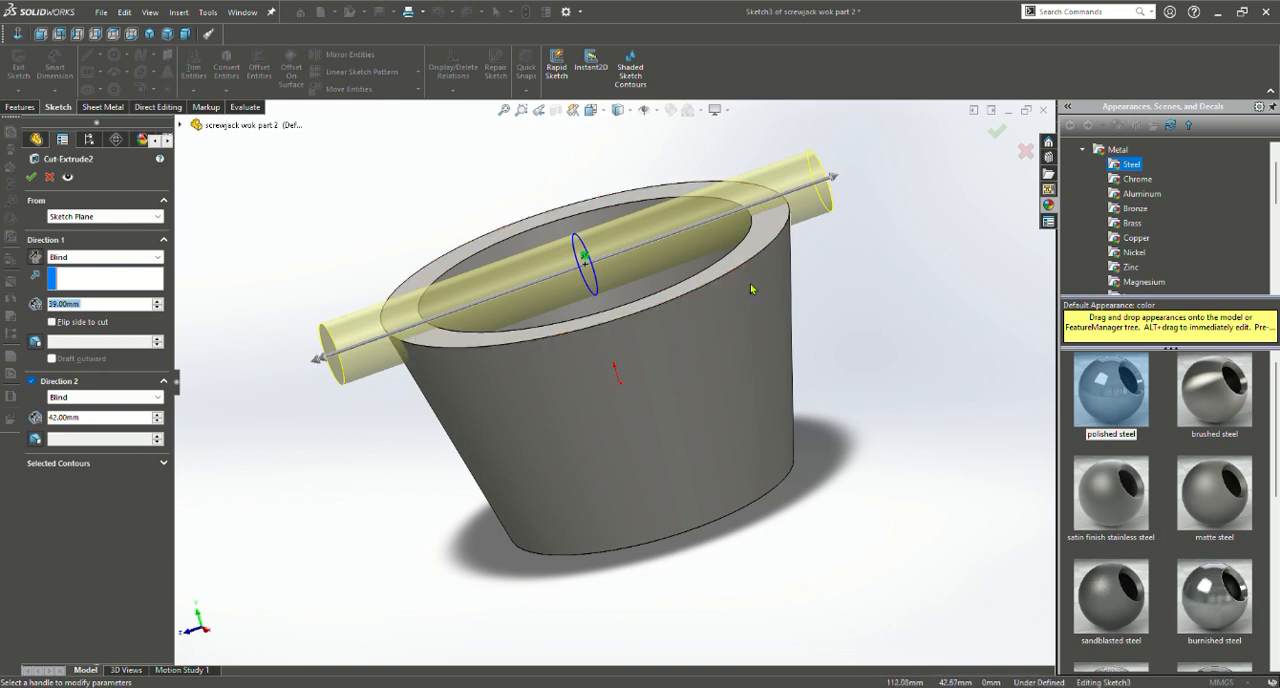
Shorten the second cut's direction 1 to 1 mm, extend it to 45 mm across the rim, and accept the cut
left_click_drag(832, 182, 592, 262)
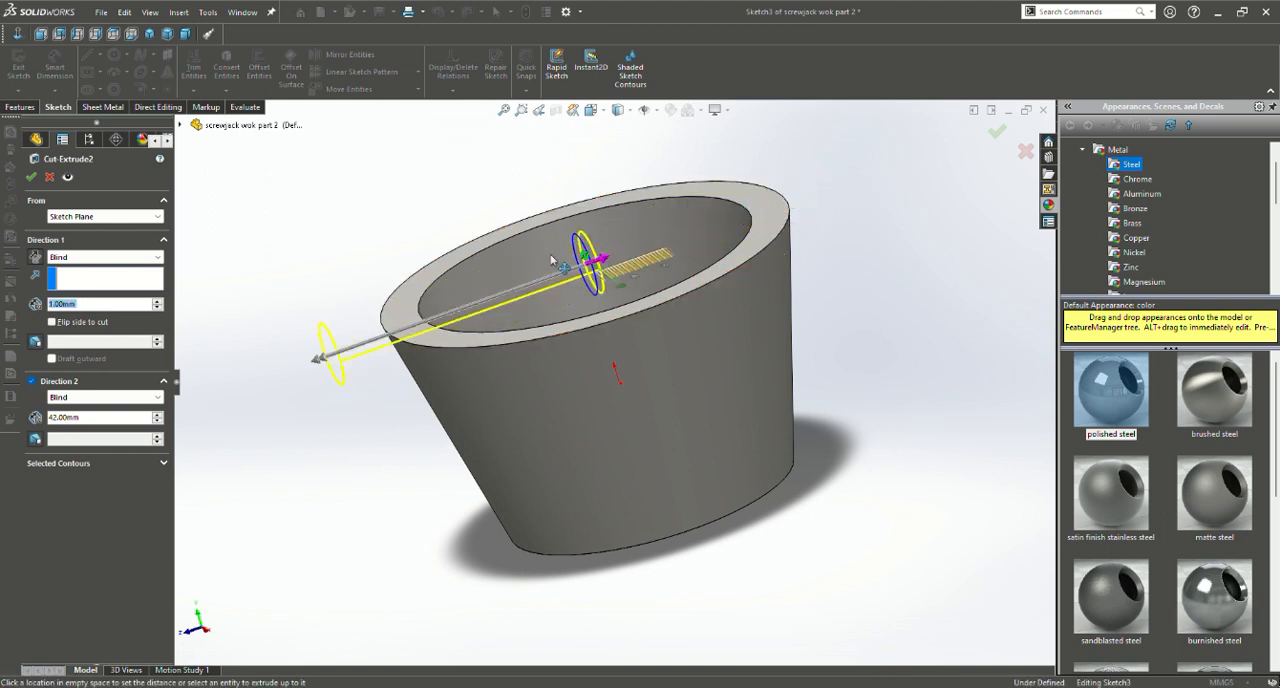
left_click_drag(322, 359, 344, 356)
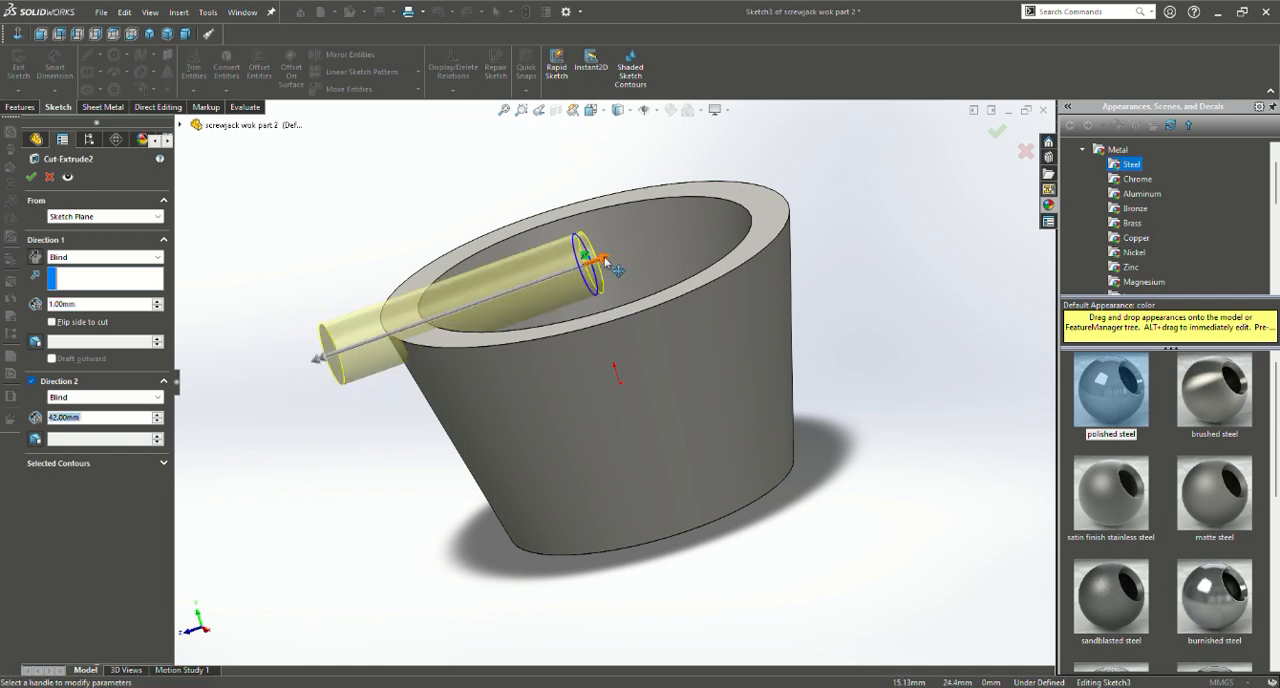
mouse_move(606, 262)
left_mouse_down()
mouse_move(821, 178)
mouse_move(893, 192)
left_mouse_up()
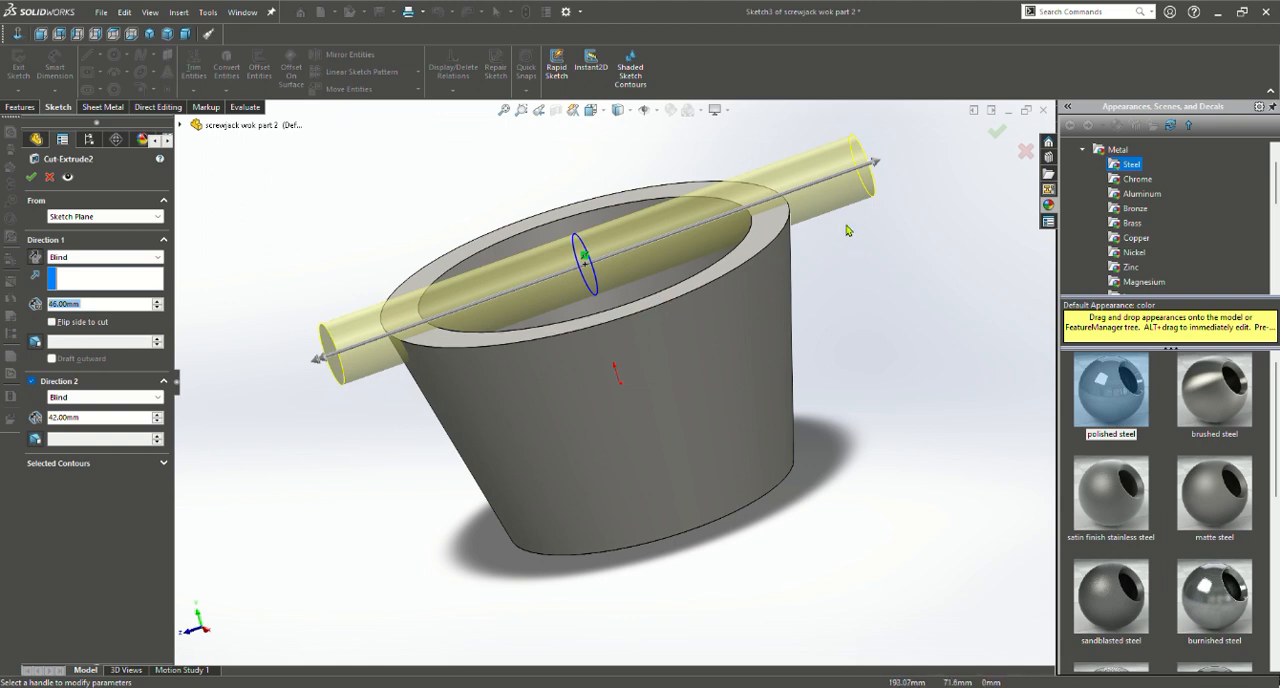
mouse_move(868, 166)
left_mouse_down()
mouse_move(843, 195)
mouse_move(835, 175)
mouse_move(858, 169)
left_mouse_up()
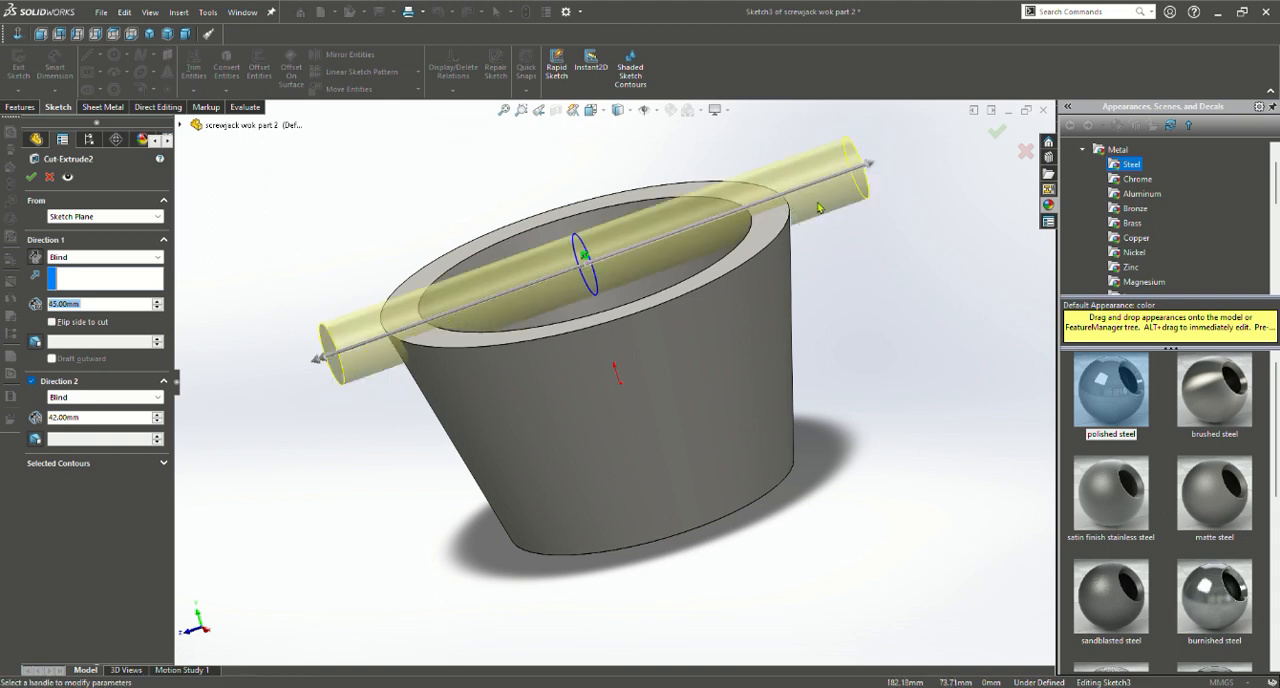
left_click(997, 132)
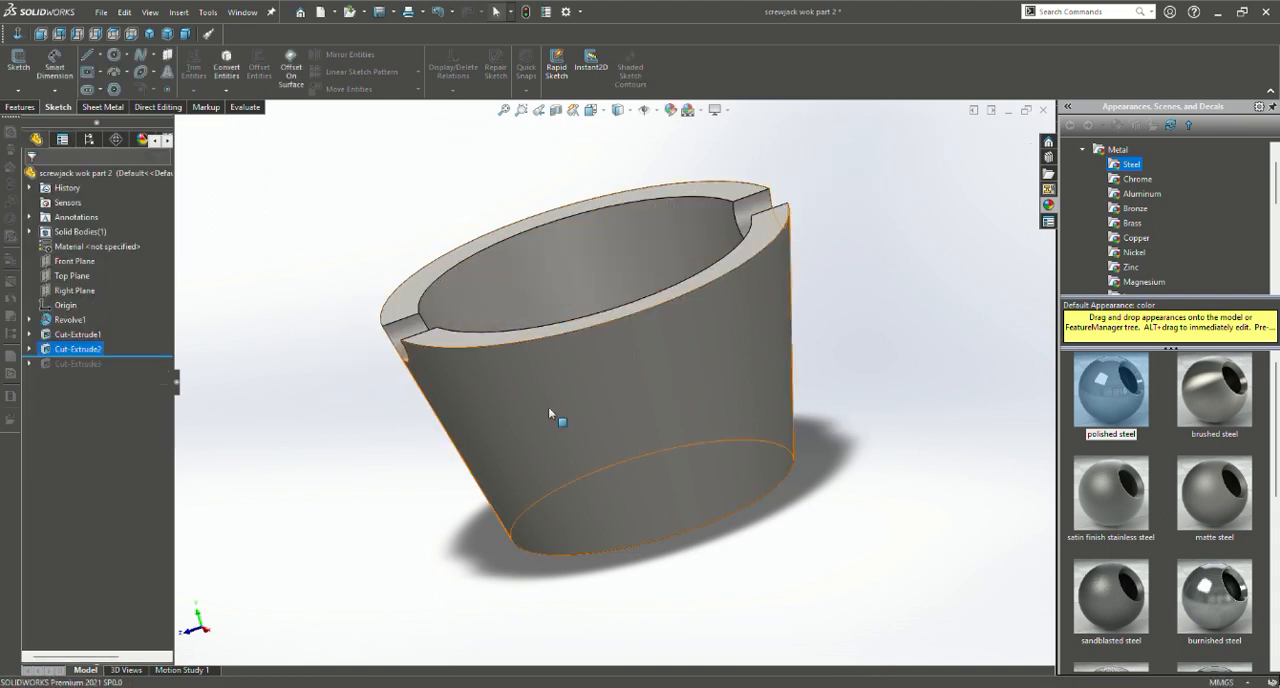
Roll the model forward to include the third extruded cut and open its sketch
middle_click_drag(549, 412, 648, 385)
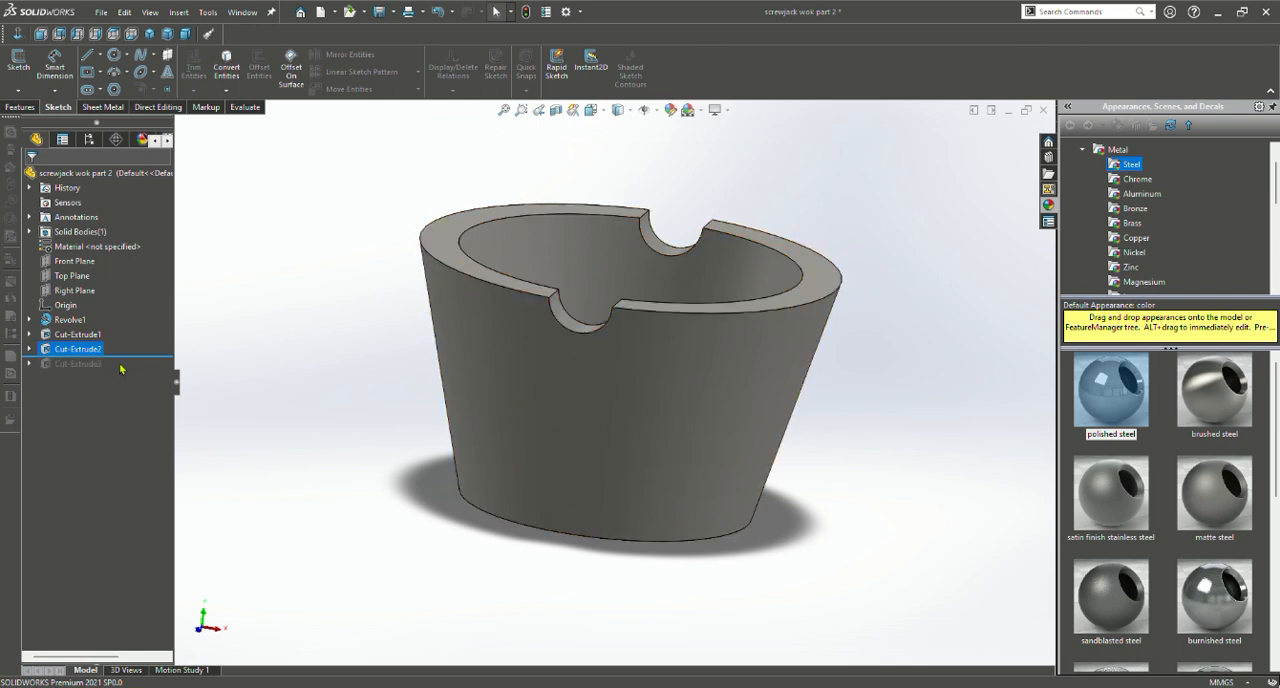
left_click_drag(127, 363, 126, 372)
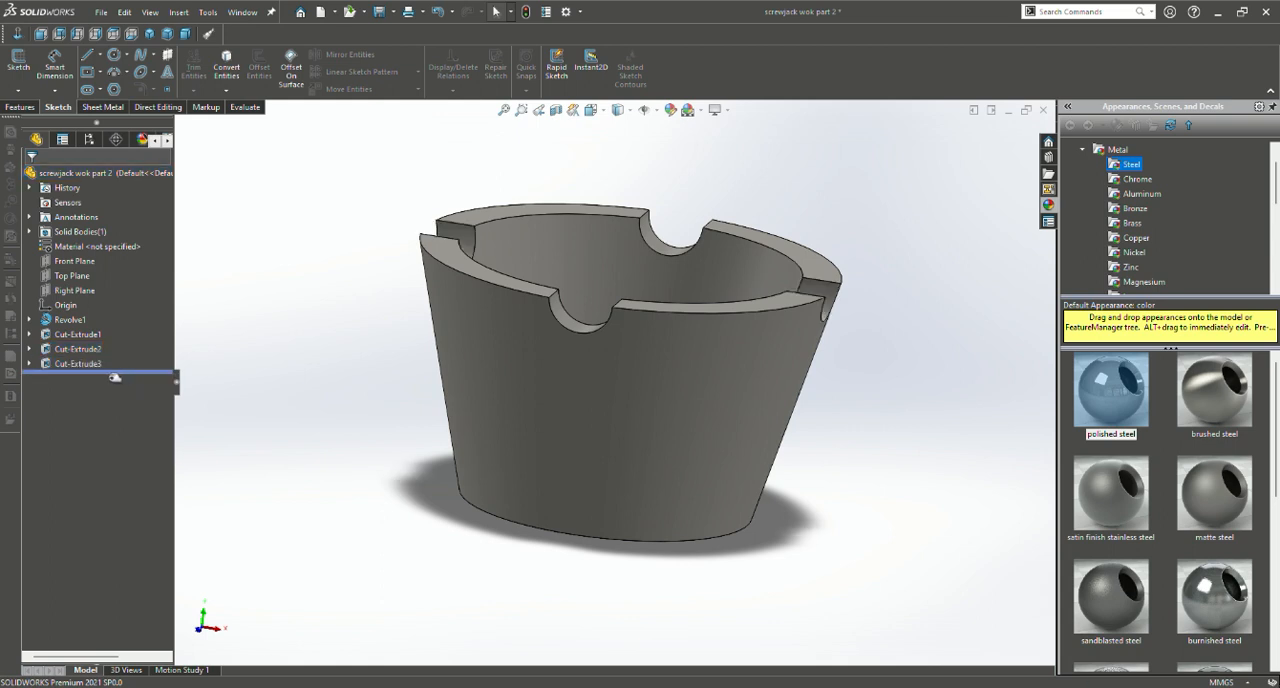
mouse_move(398, 414)
middle_mouse_down()
mouse_move(206, 397)
mouse_move(190, 372)
mouse_move(443, 434)
mouse_move(405, 432)
middle_mouse_up()
left_click(80, 365)
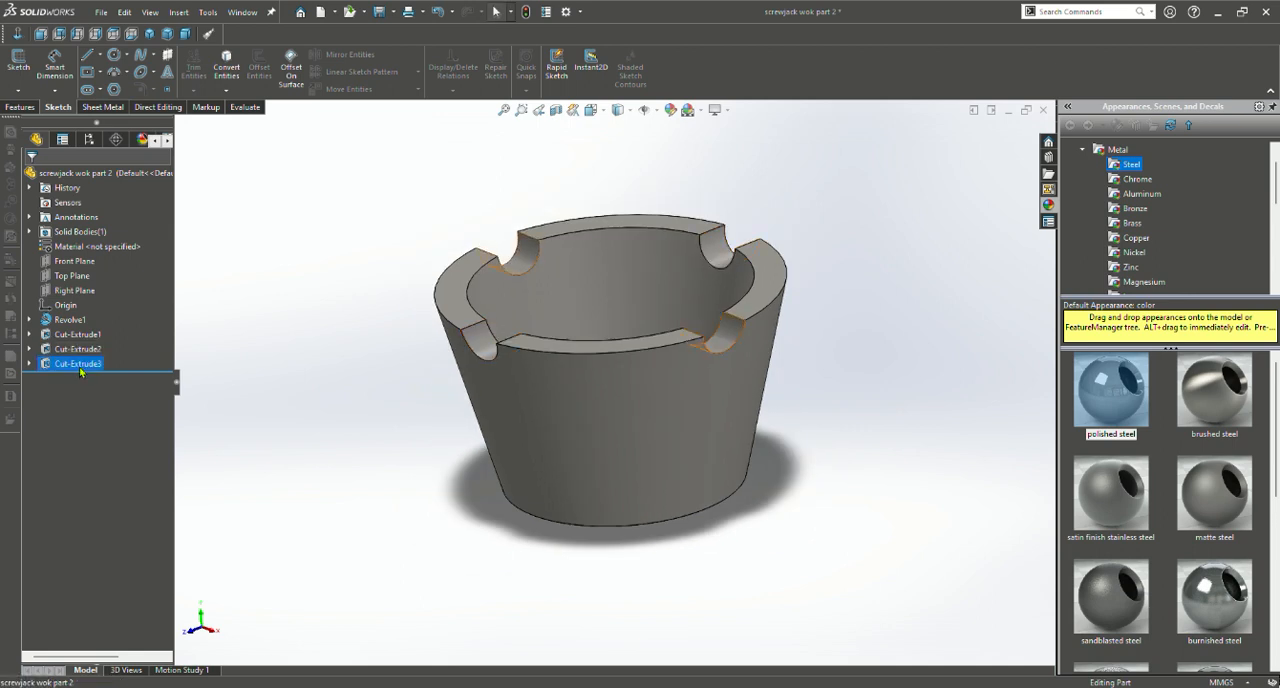
left_click(115, 329)
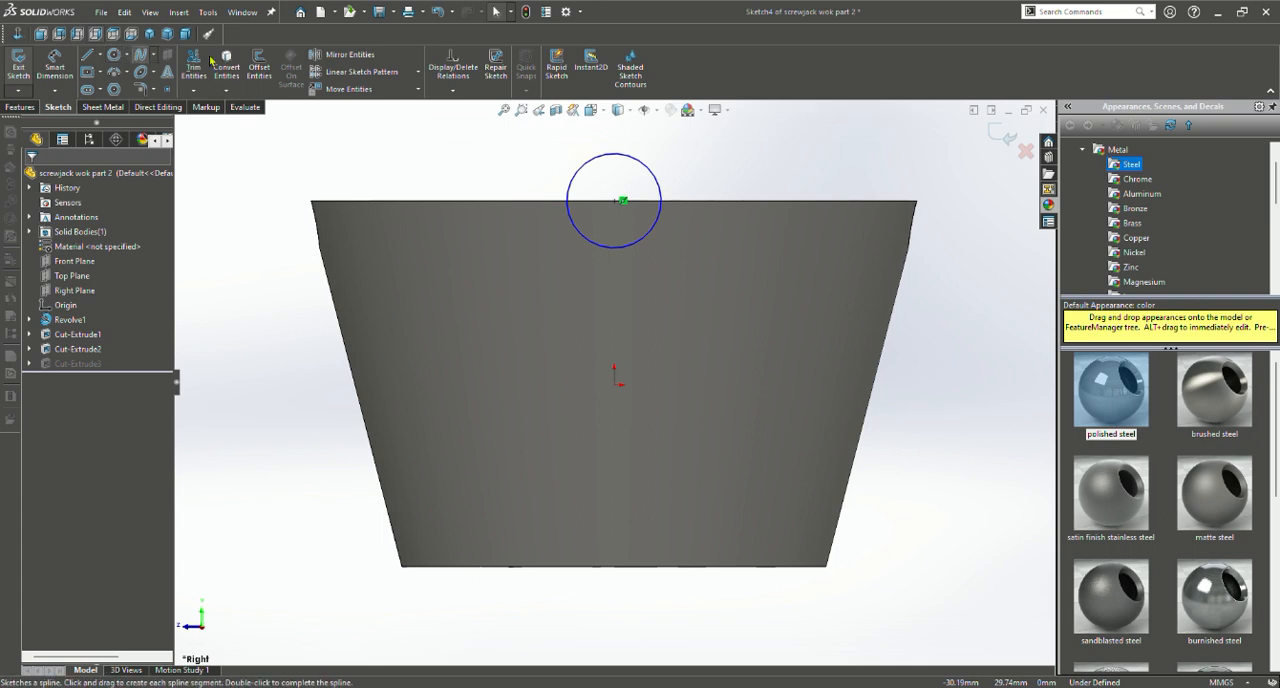
Review the parameters of the third cut's circle on the rim line and exit the sketch
left_click(568, 215)
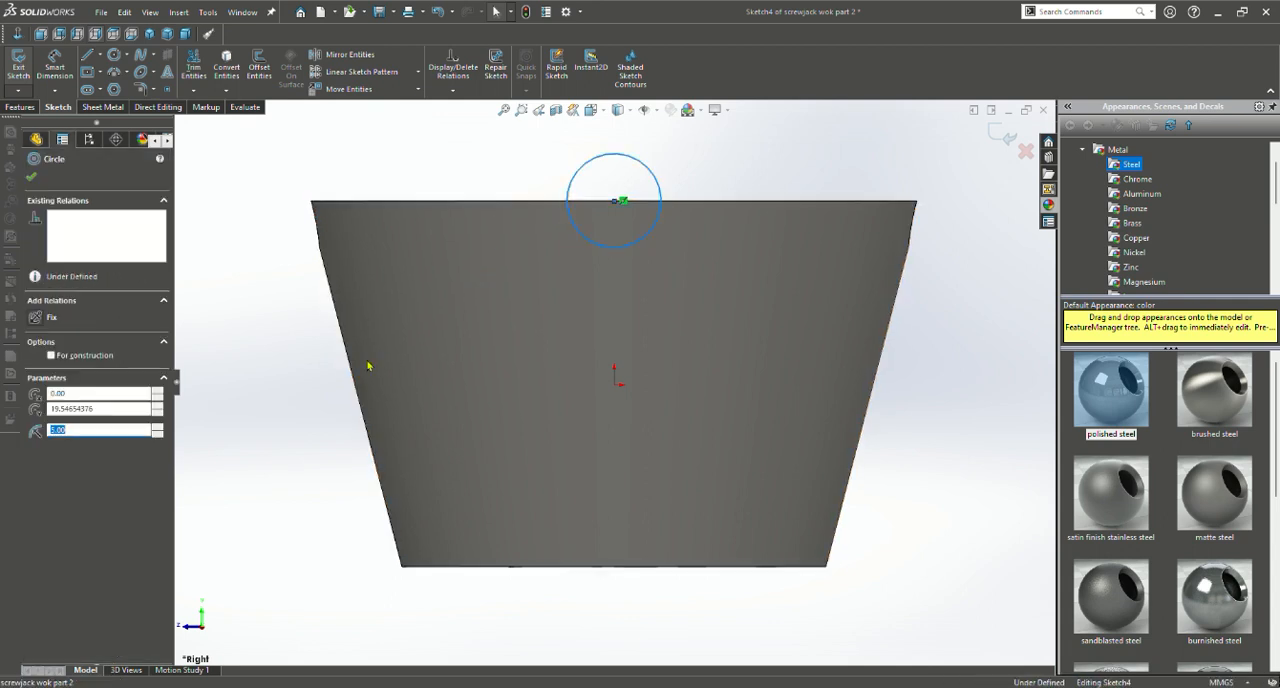
left_click(310, 380)
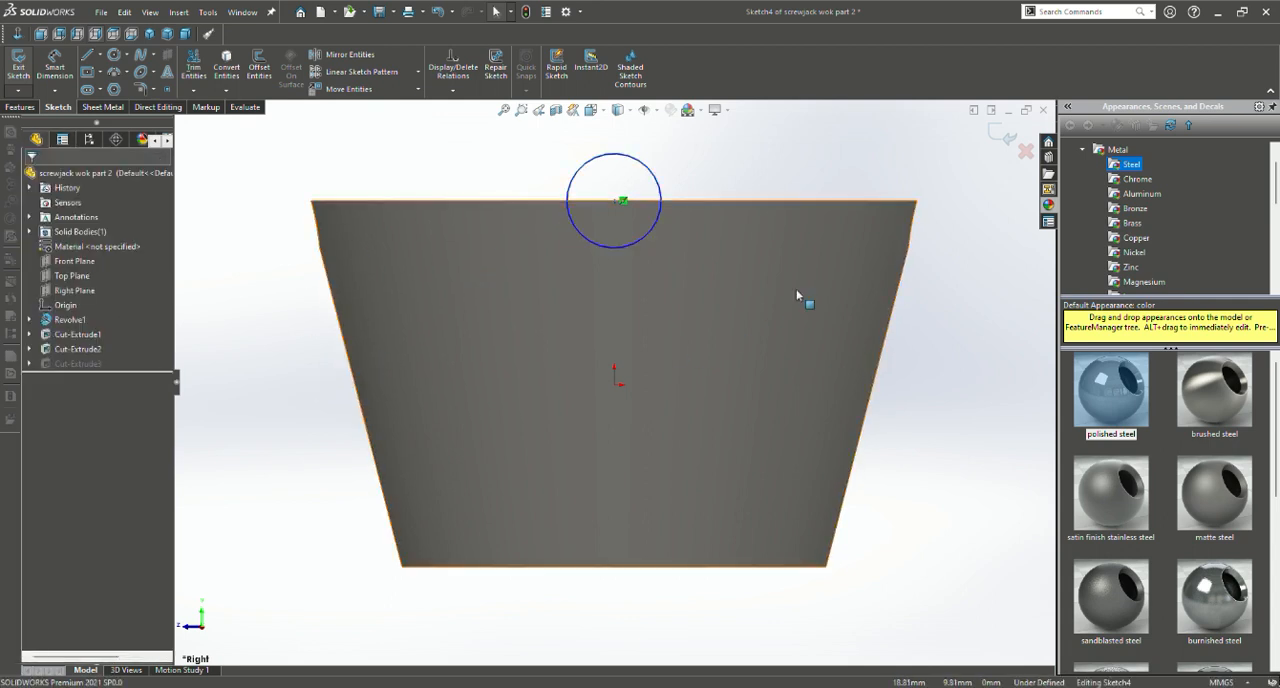
left_click(639, 244)
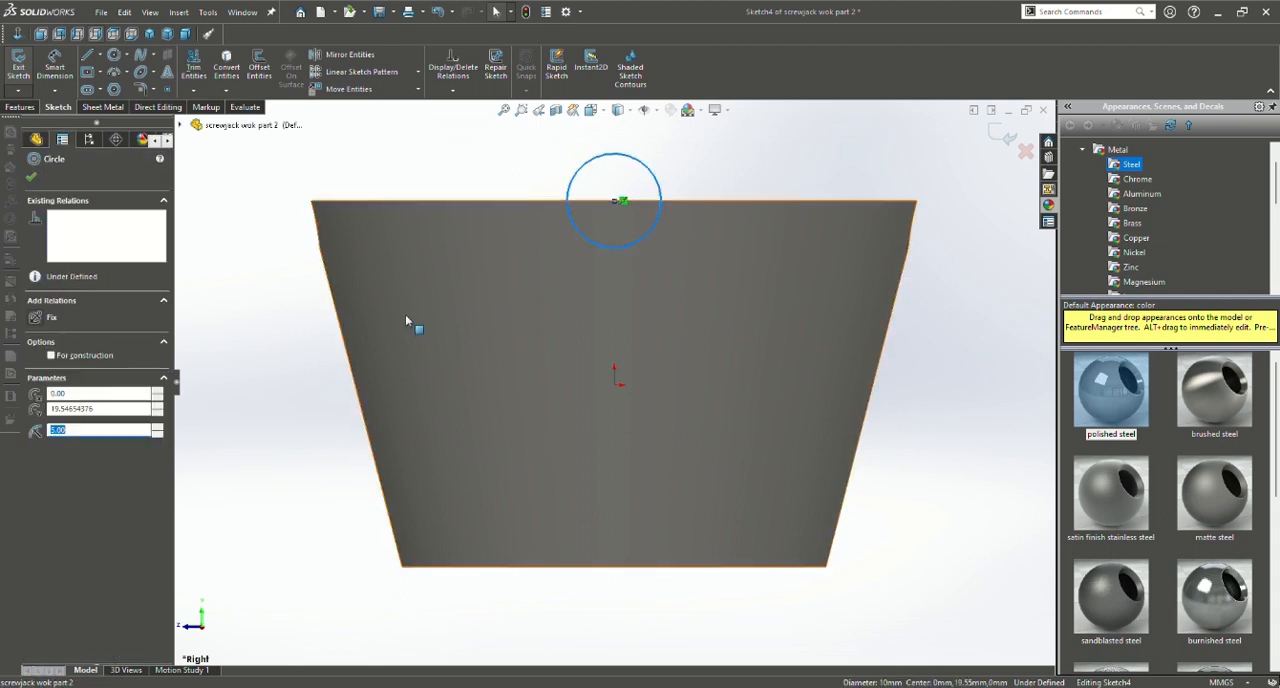
left_click(34, 178)
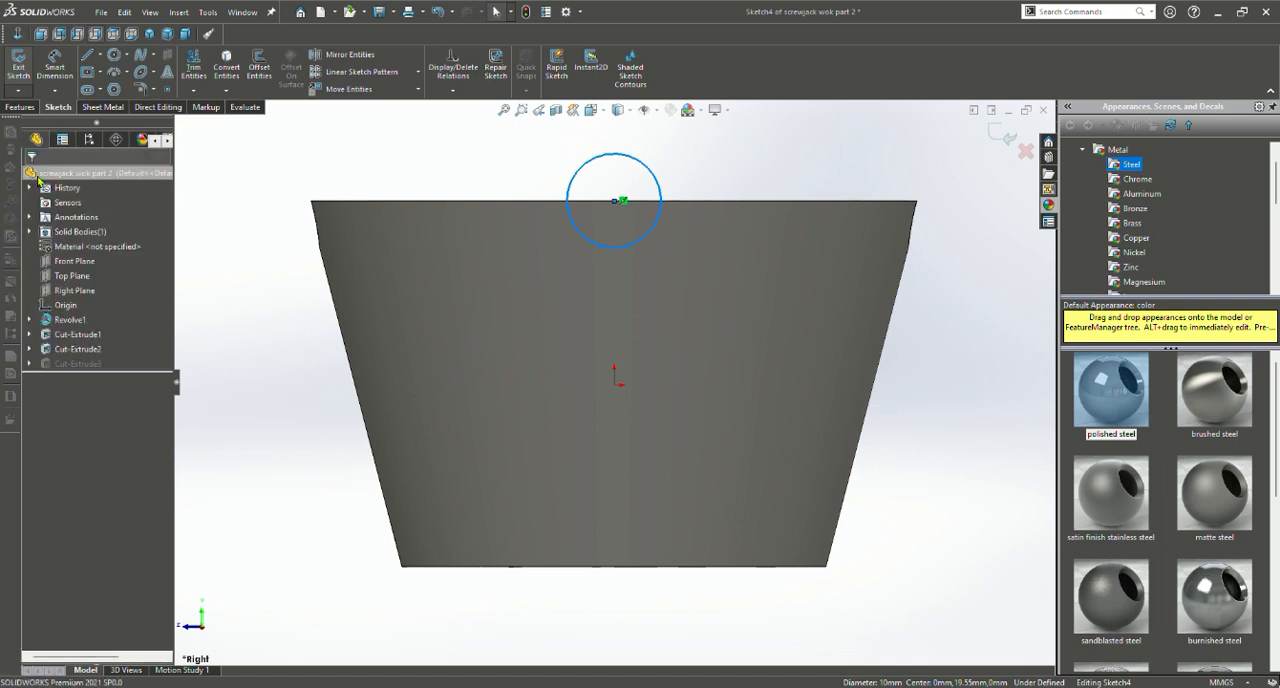
left_click(17, 108)
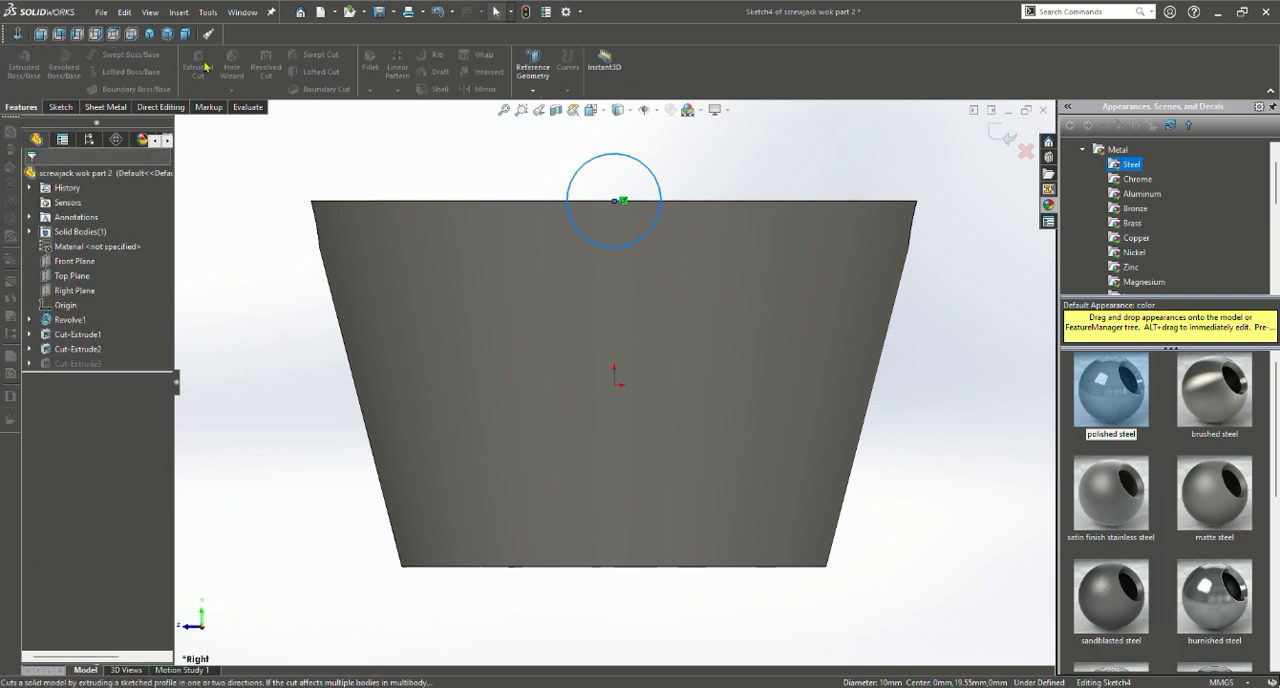
left_click(60, 107)
left_click(19, 72)
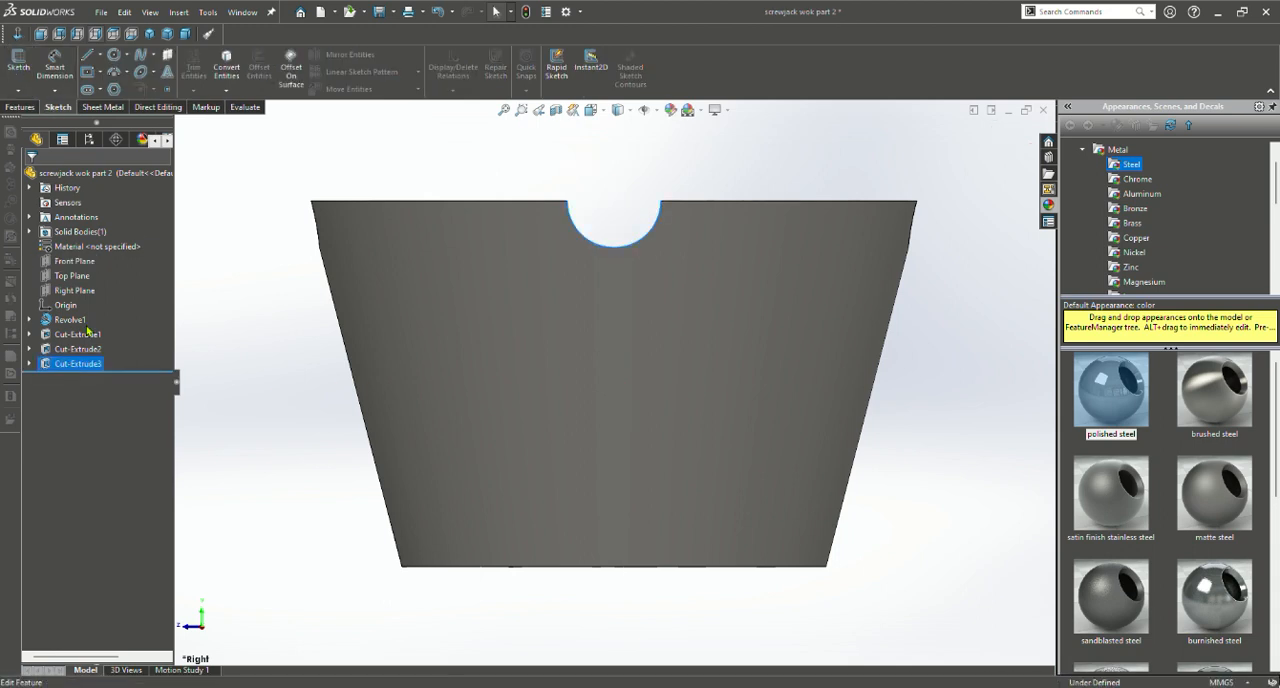
Set the third extruded cut's blind depths to 44 mm in direction 1 and 45 mm in direction 2, and accept it
left_click(87, 330)
middle_click_drag(730, 265, 655, 337)
left_click_drag(792, 150, 806, 146)
left_click_drag(386, 394, 364, 388)
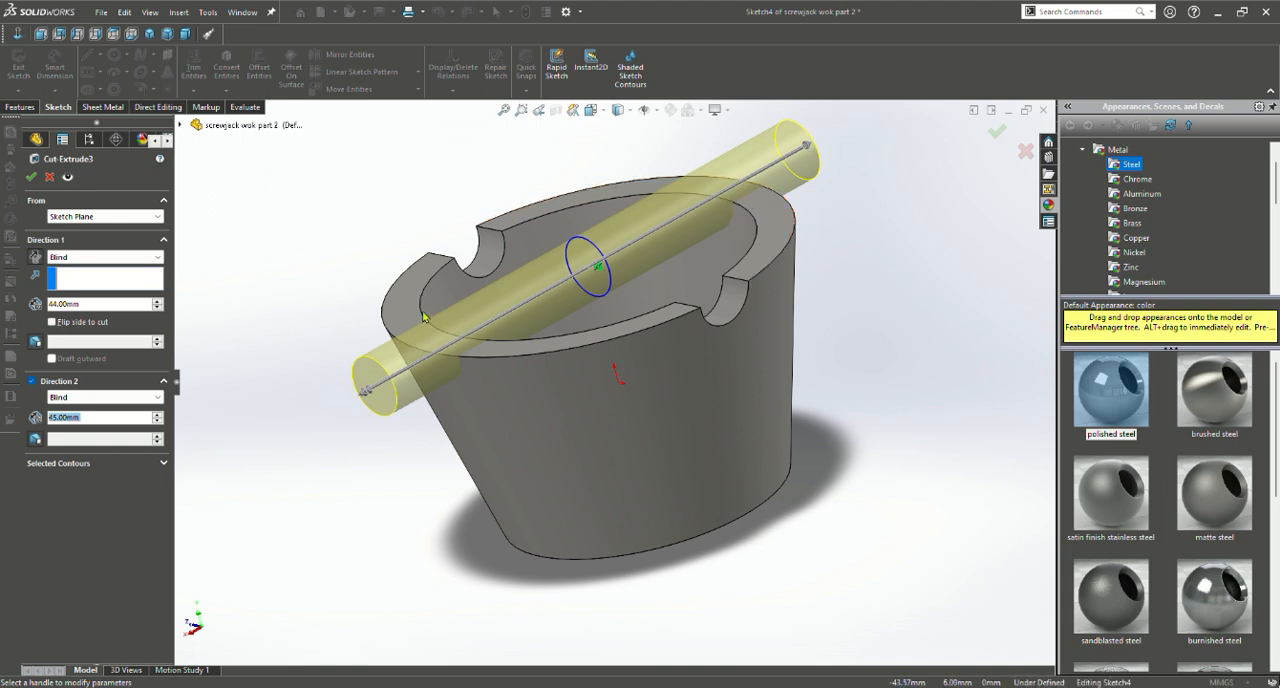
left_click(1000, 131)
Examine the finished cup's four rim notches and floor hole from above and up close
middle_click_drag(528, 372, 628, 342)
middle_click_drag(624, 347, 597, 536)
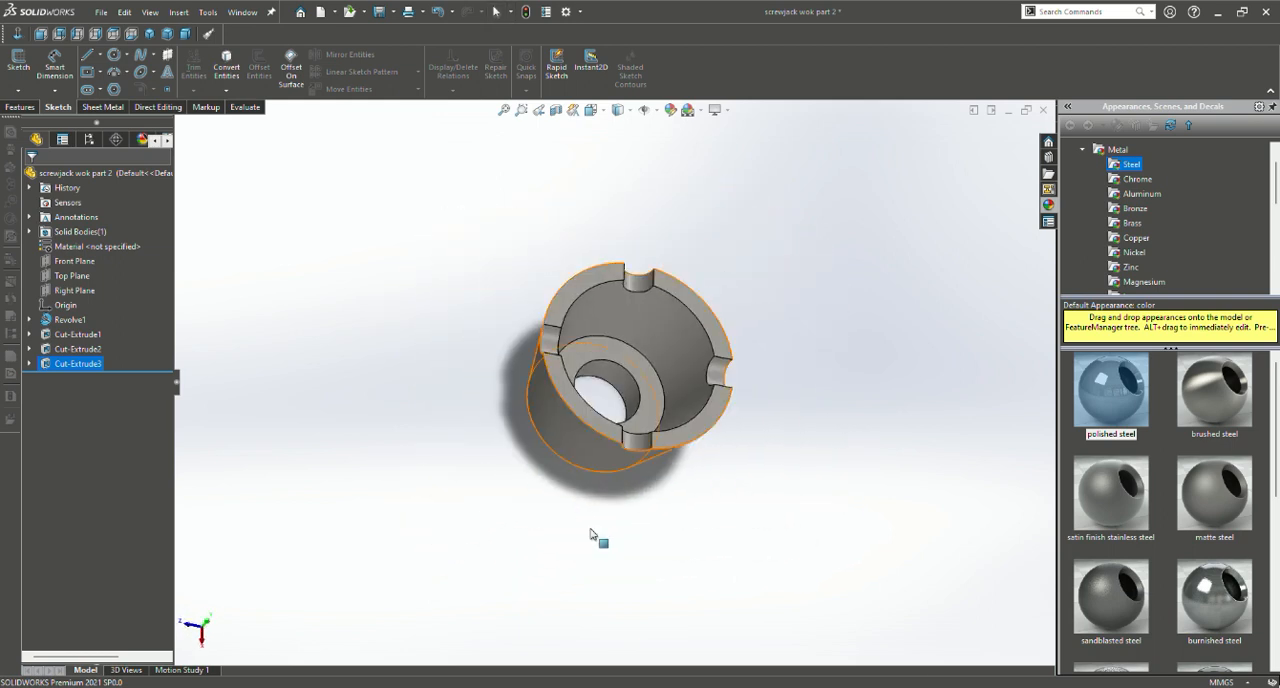
scroll(620, 423, "up", 2)
scroll(620, 423, "down", 6)
middle_click_drag(620, 423, 628, 345)
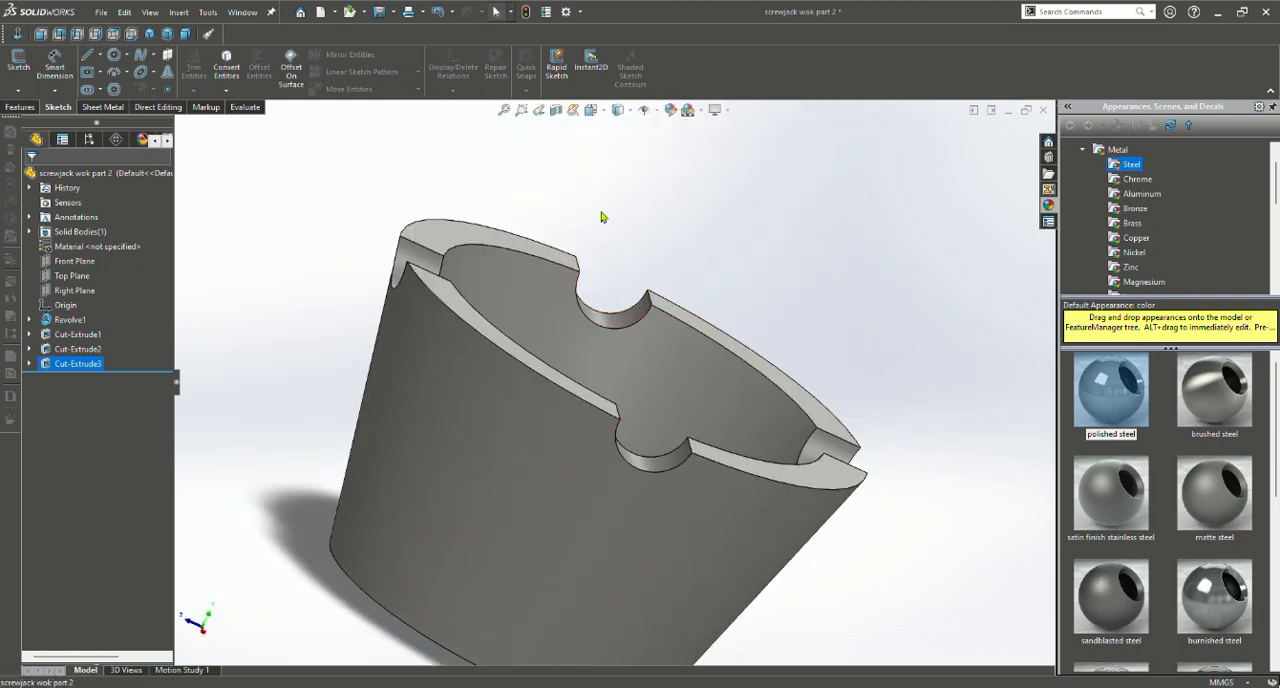
Show the cup in isometric view, open the polished steel appearance for the third extruded cut, and accept it
left_click(601, 115)
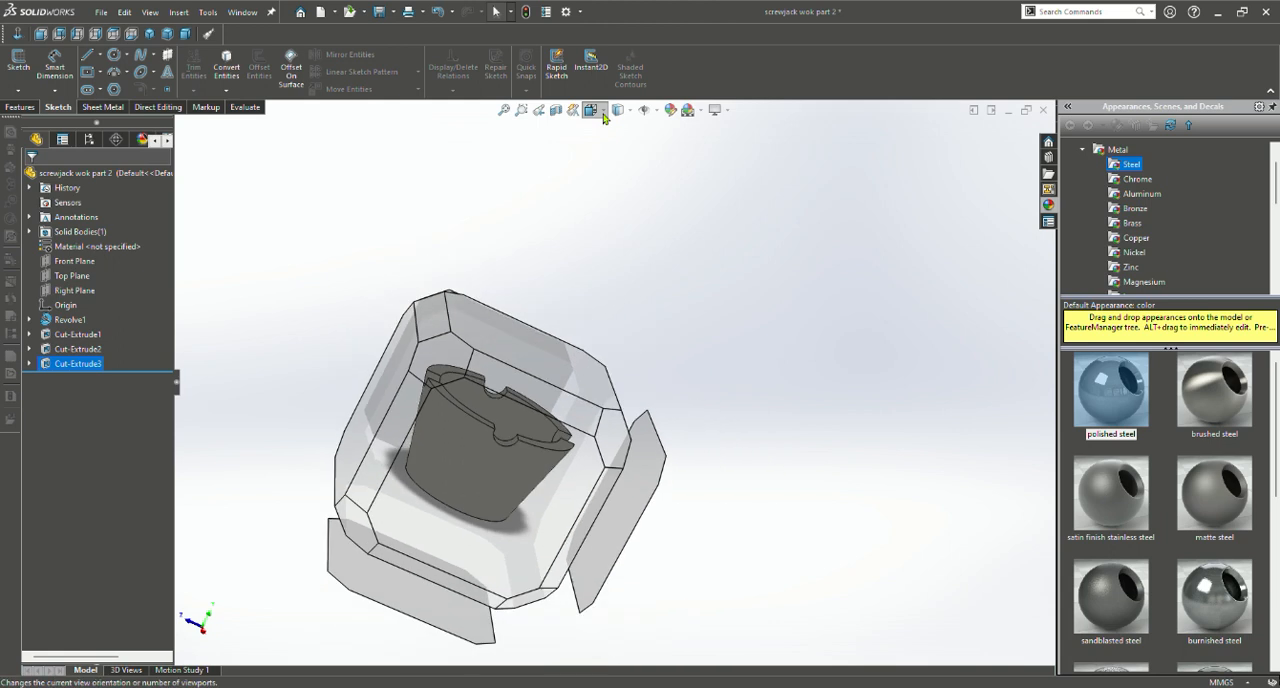
key("ctrl+7")
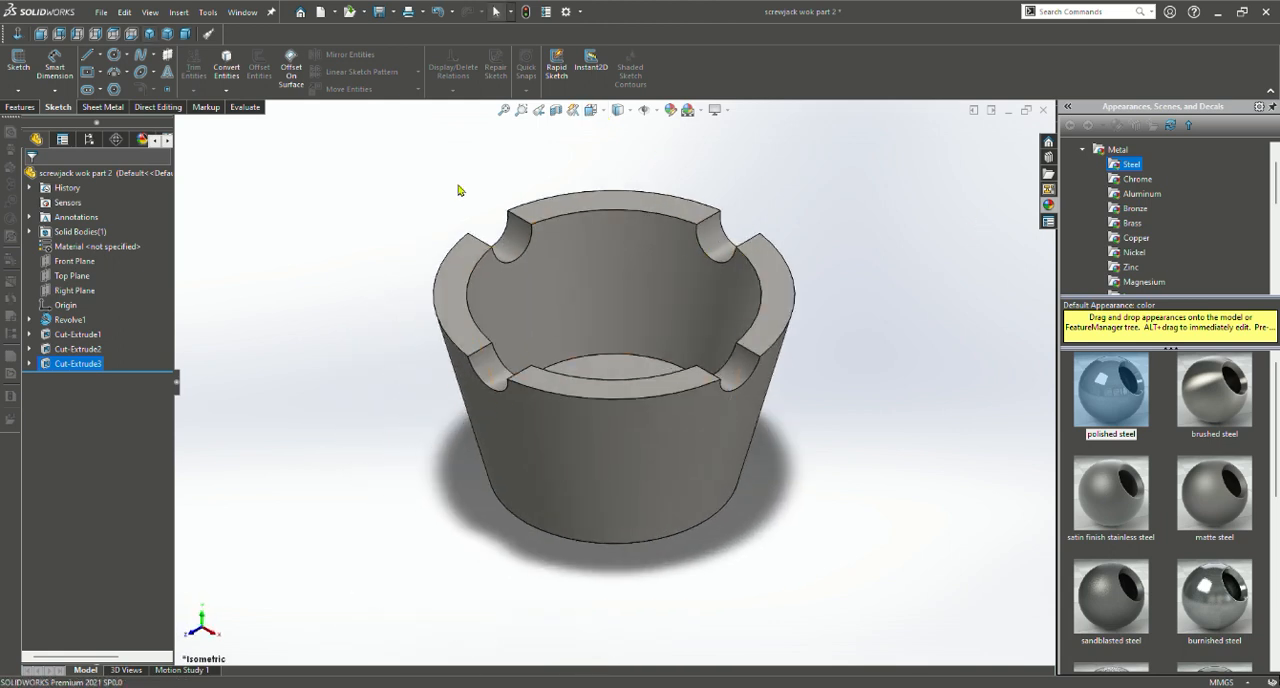
left_click(670, 111)
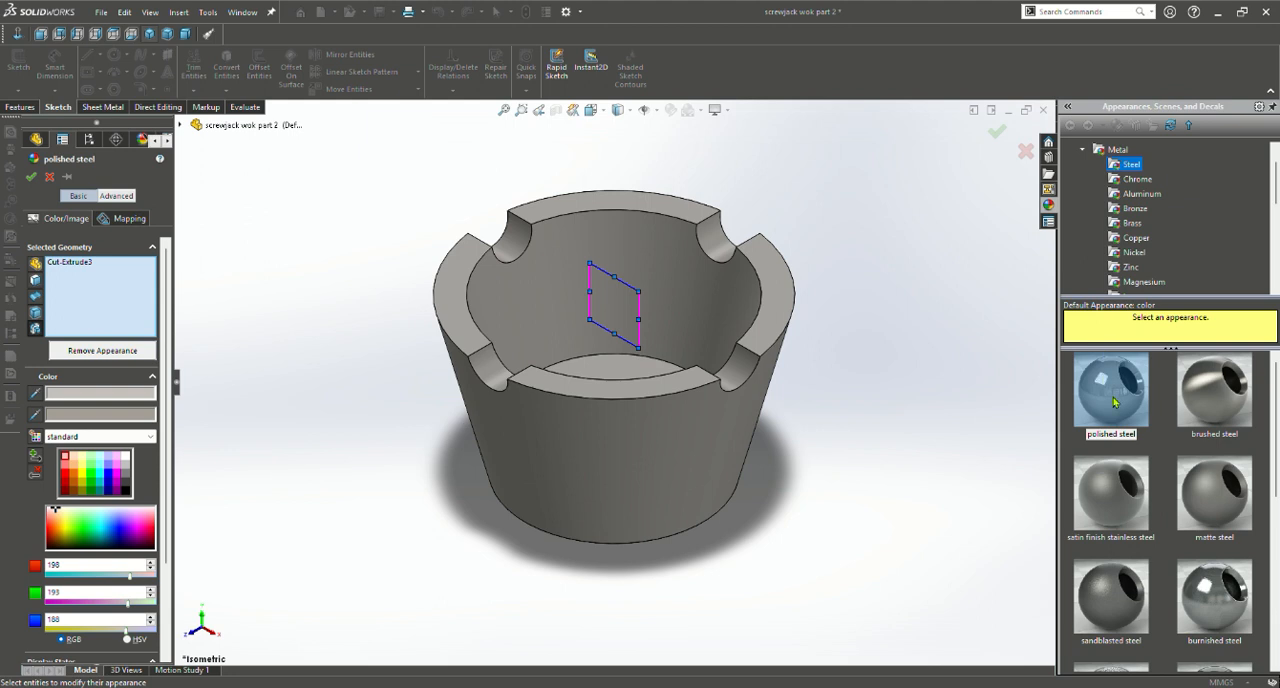
left_click(997, 133)
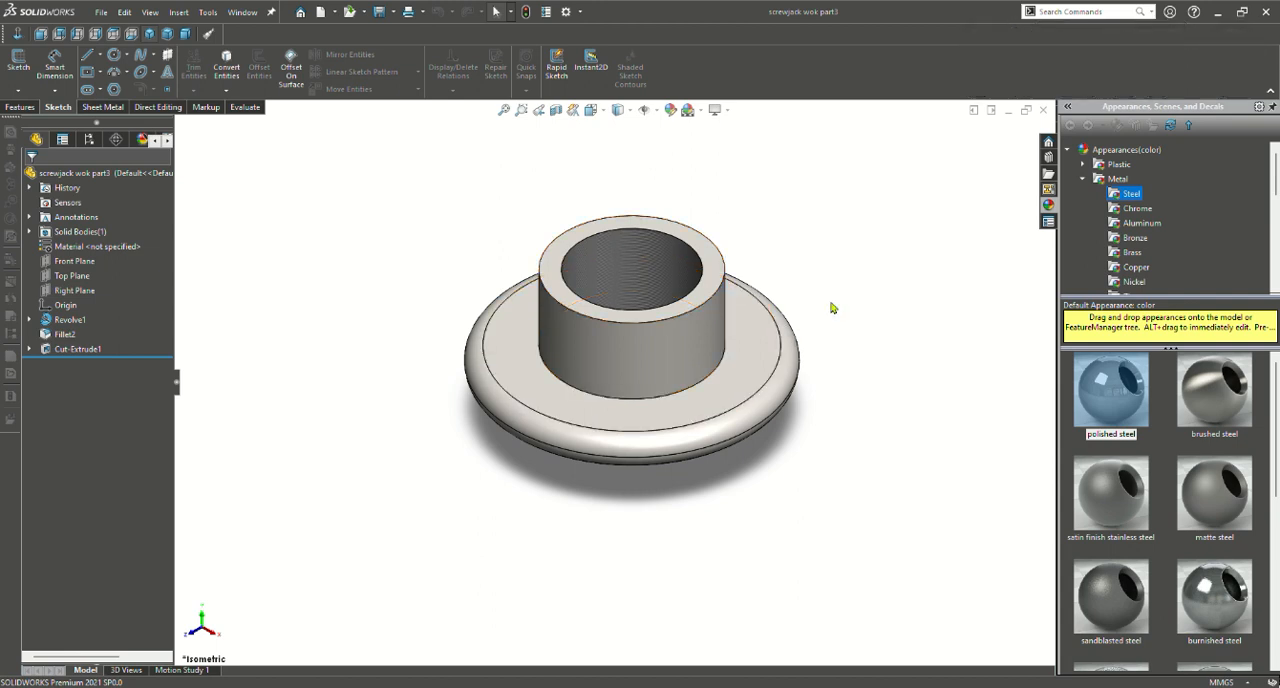
Examine the finished flanged part's collar, rounded flange and through bore from several sides and up close
middle_click_drag(831, 308, 652, 201)
scroll(705, 320, "down", 5)
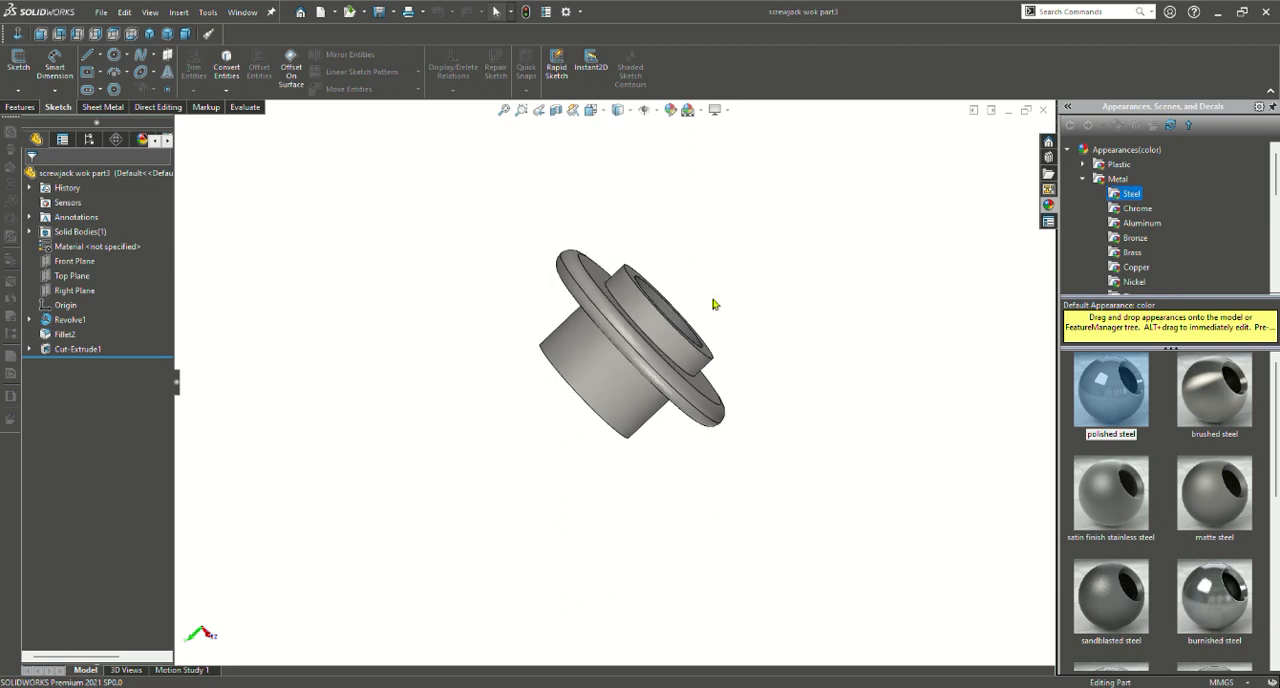
scroll(700, 330, "down", 3)
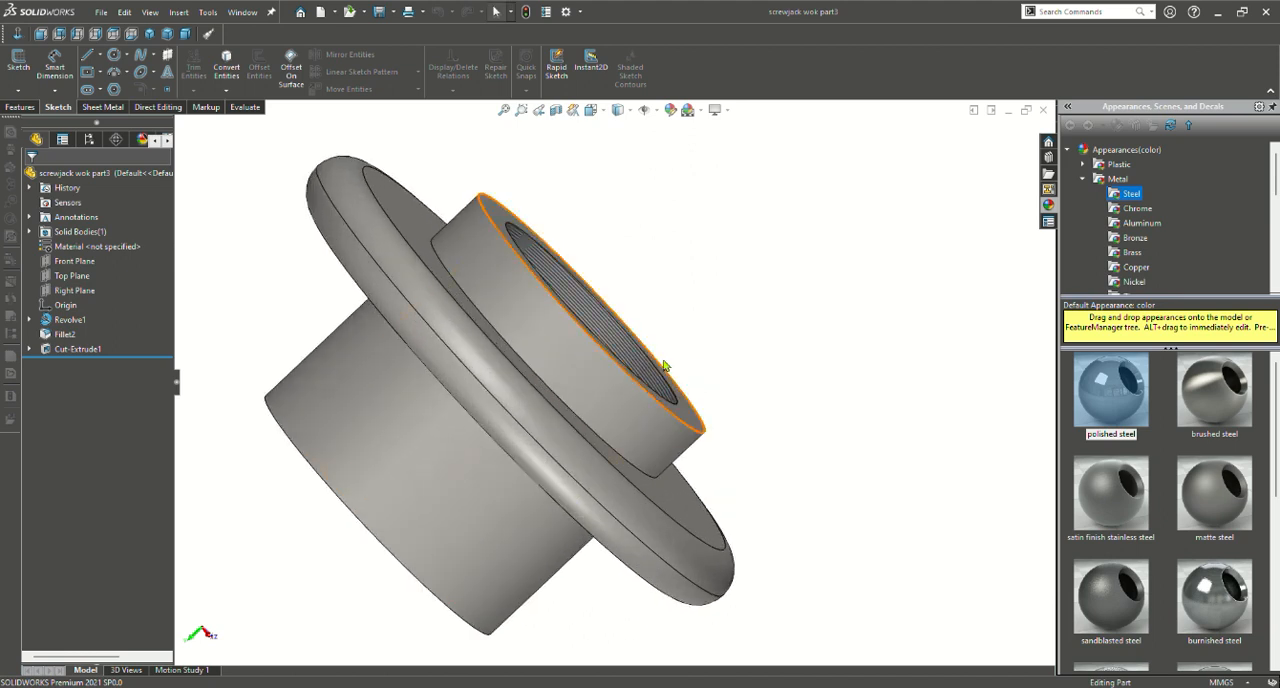
middle_click_drag(695, 365, 349, 314)
scroll(624, 389, "up", 3)
scroll(612, 392, "up", 2)
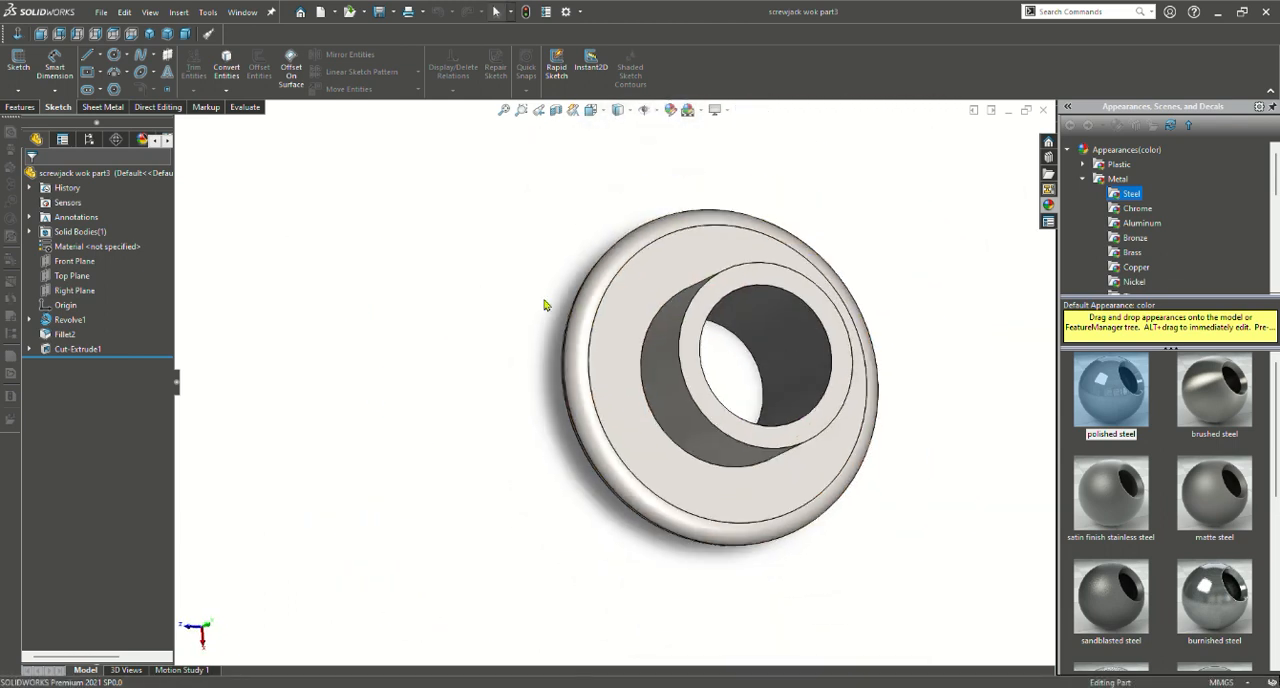
middle_click_drag(663, 399, 706, 669)
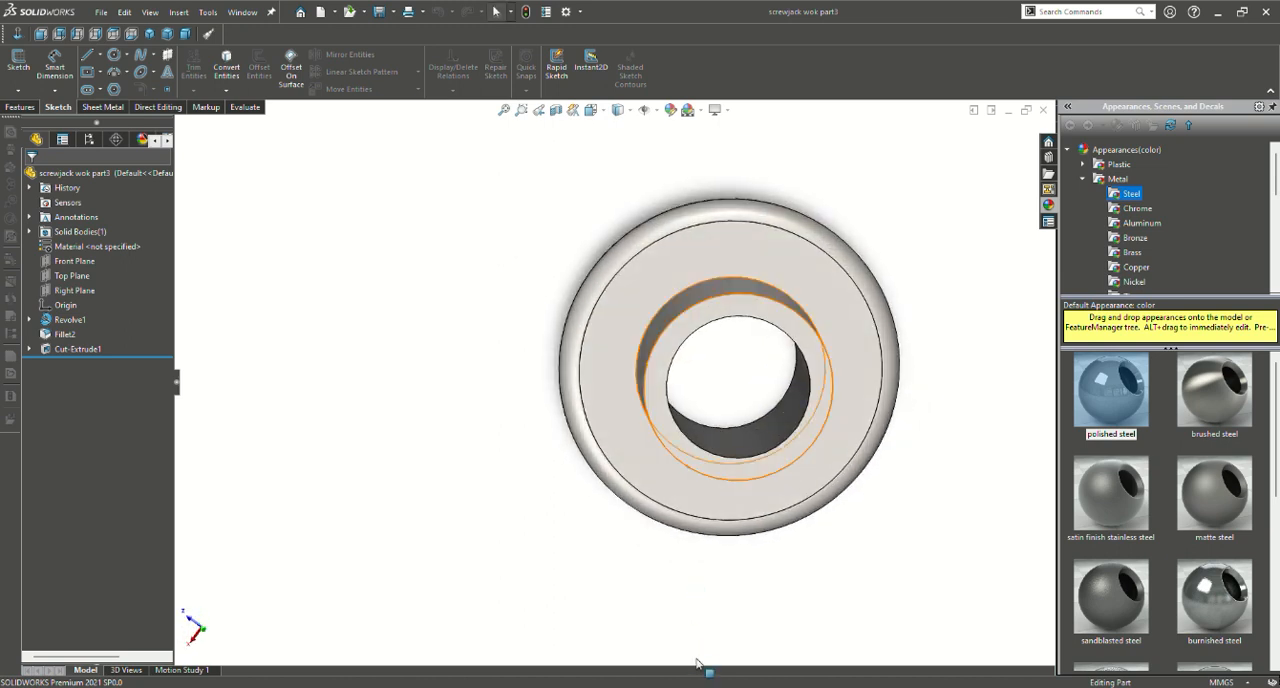
middle_click_drag(734, 207, 719, 435)
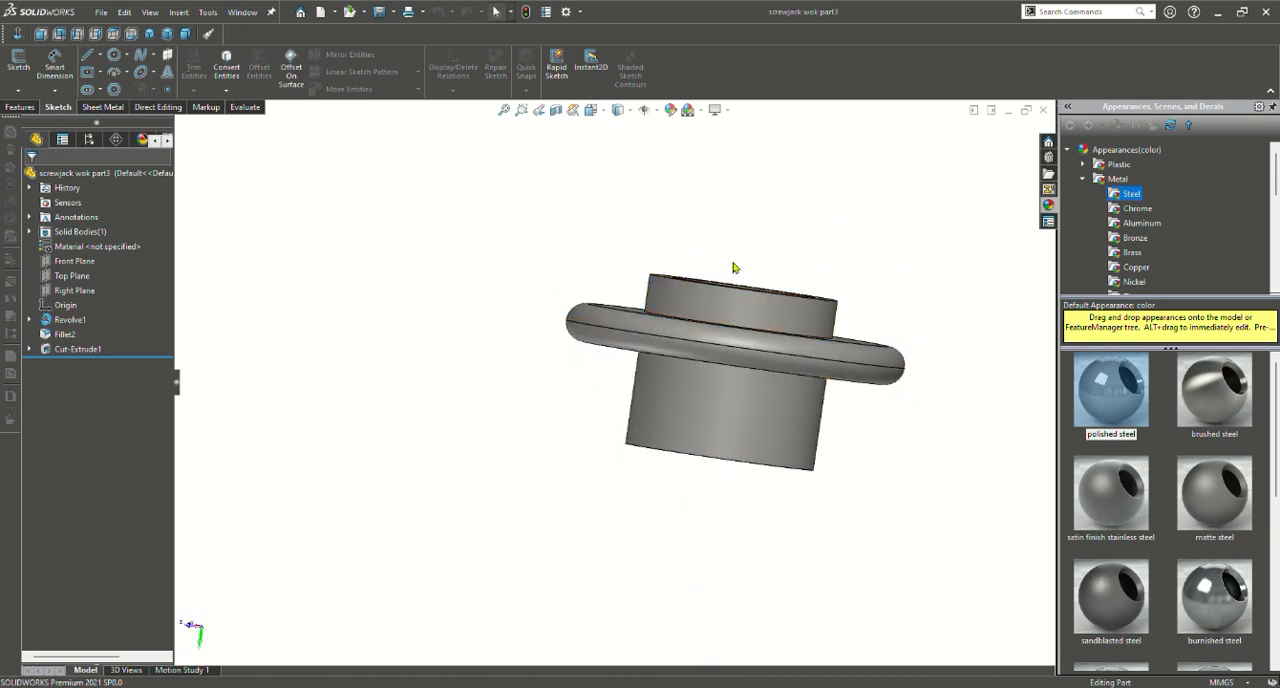
scroll(732, 291, "up", 1)
scroll(732, 291, "down", 3)
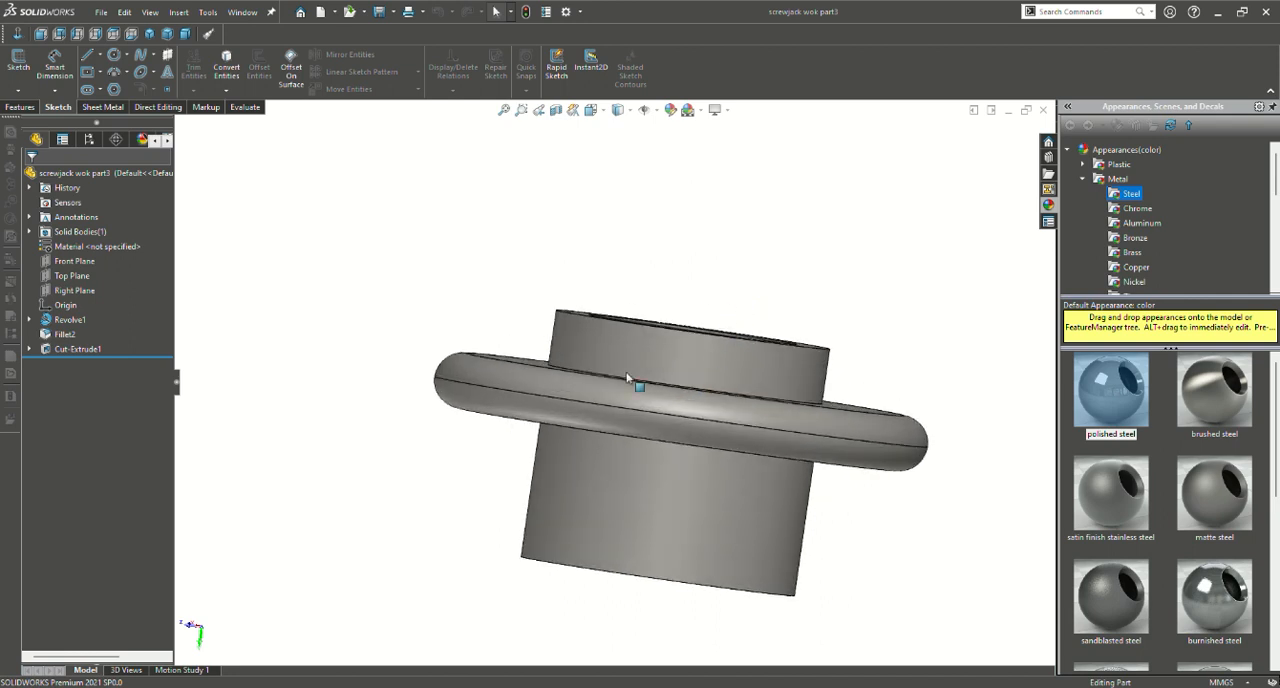
middle_click_drag(587, 405, 725, 408)
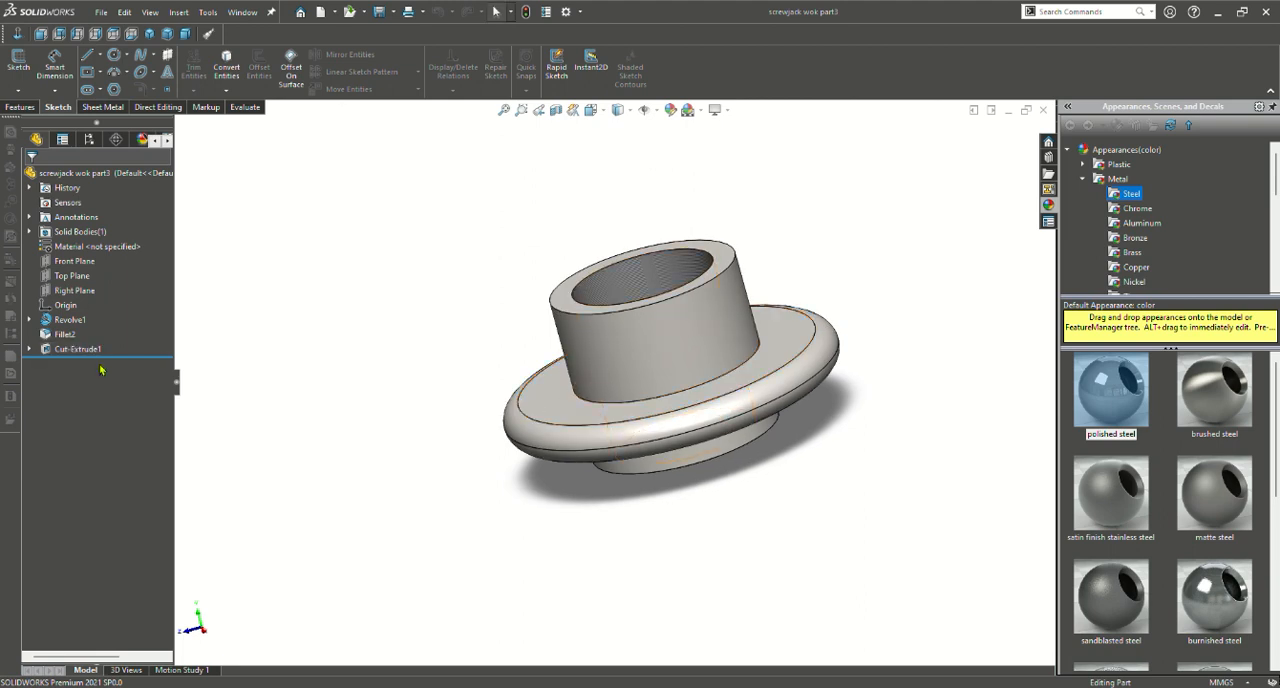
Roll the part back to just after the revolve, review the dimensions of its profile sketch, and exit the sketch
left_click_drag(118, 362, 148, 326)
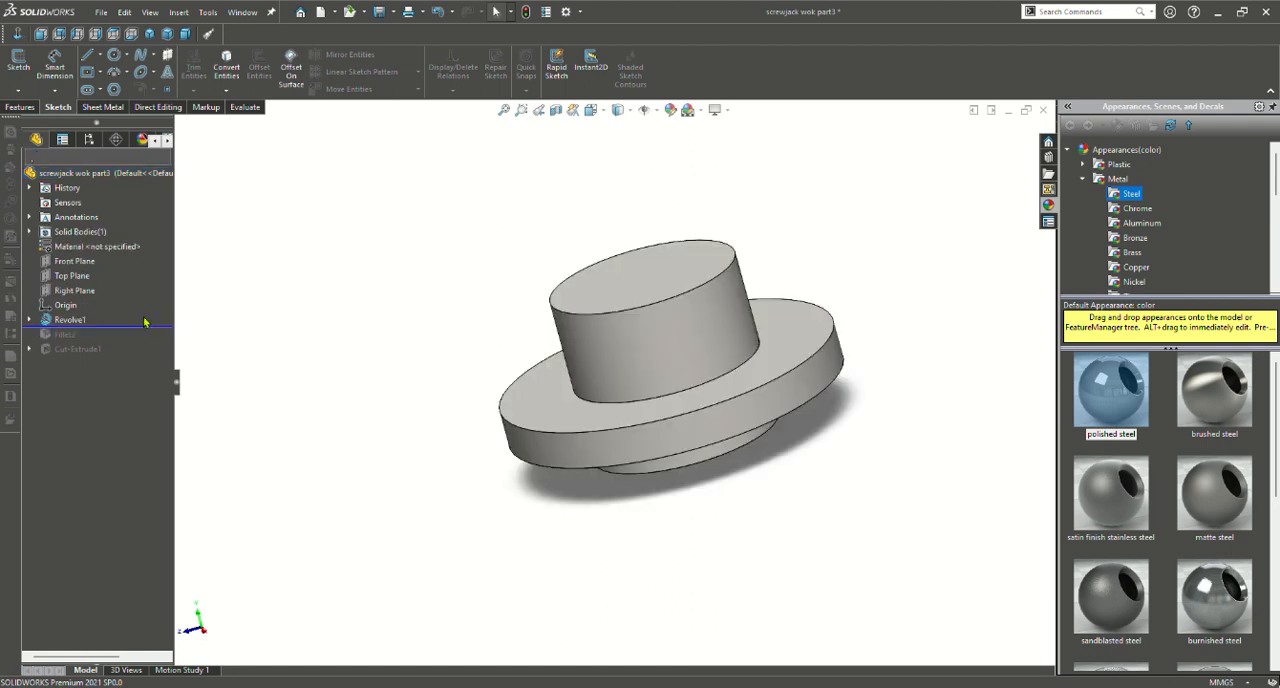
left_click(86, 321)
left_click(128, 288)
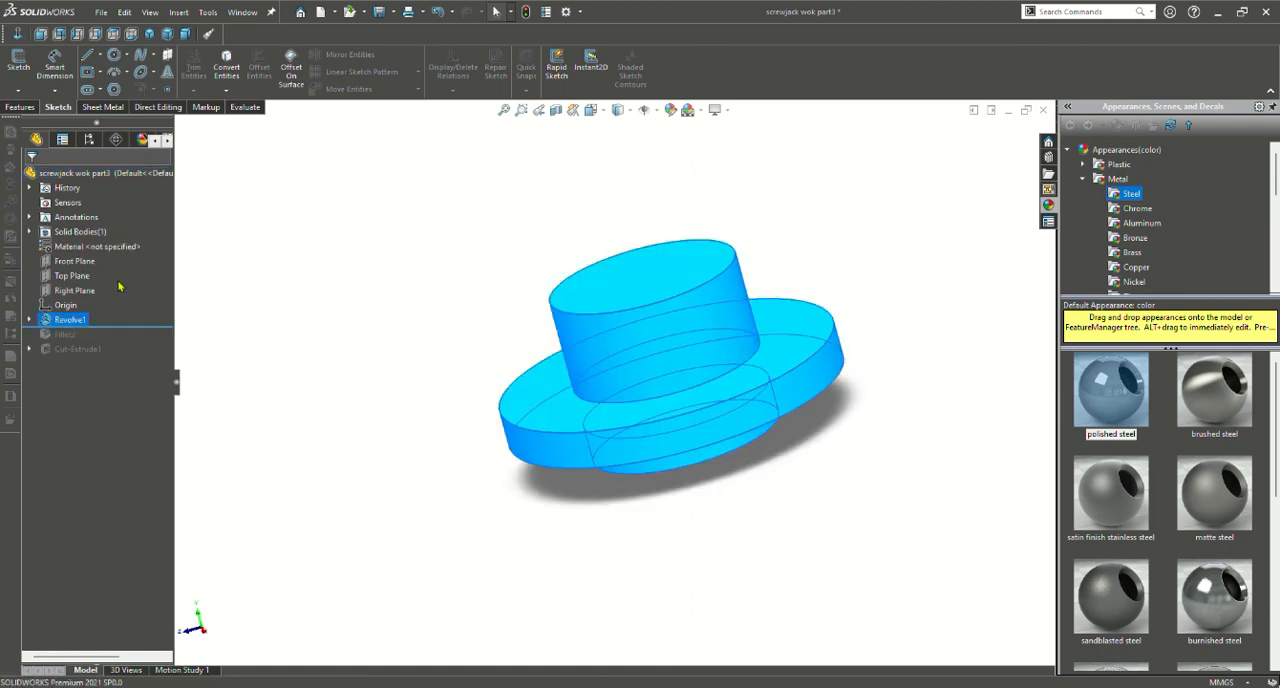
scroll(650, 388, "down", 5)
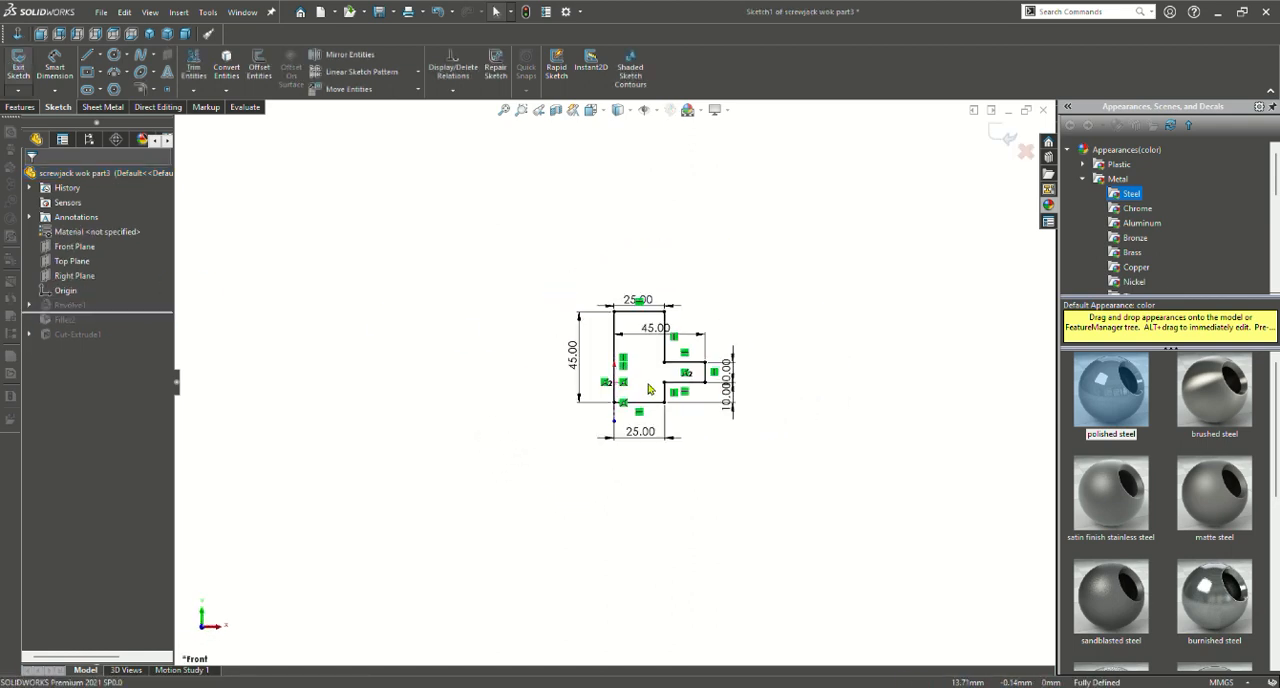
scroll(650, 388, "up", 2)
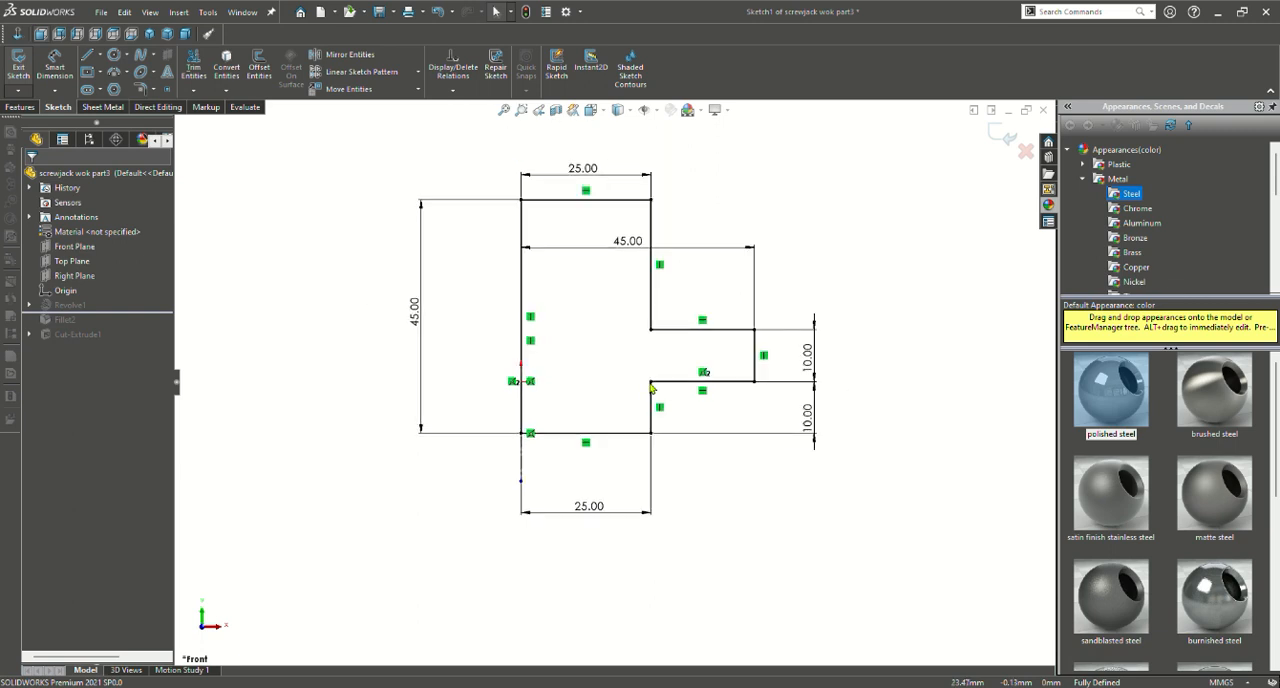
scroll(551, 297, "up", 1)
scroll(574, 246, "down", 2)
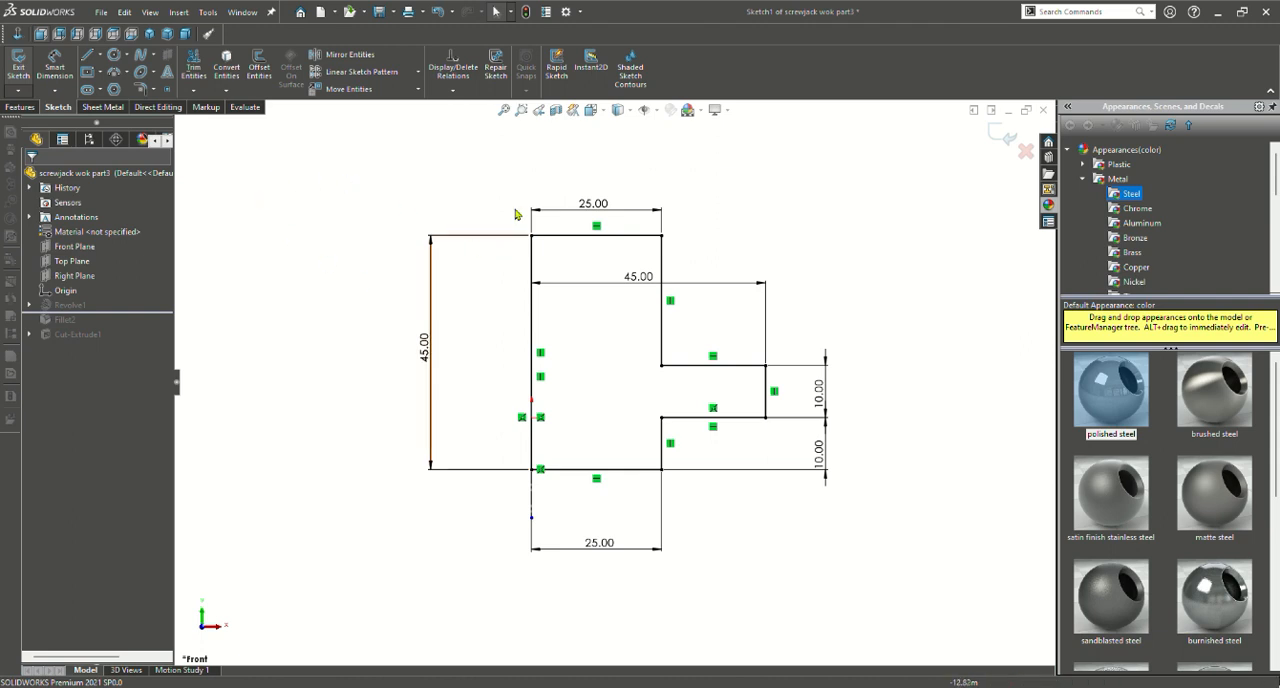
left_click(20, 106)
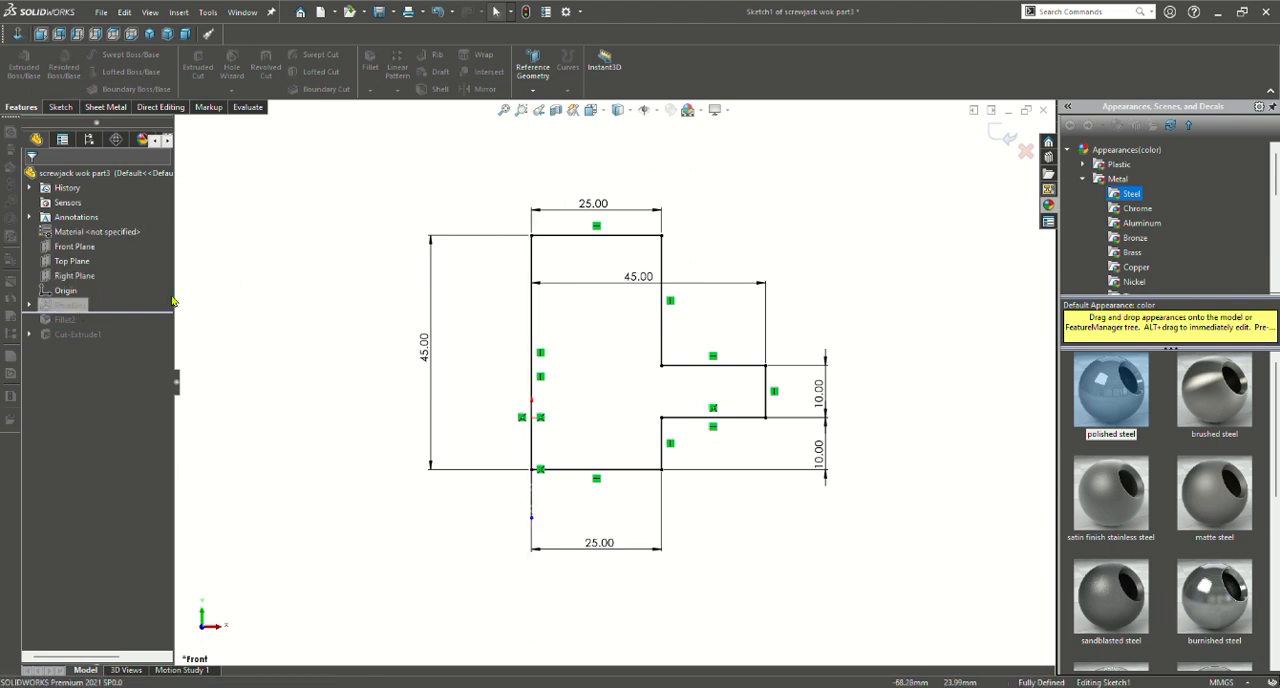
left_click(60, 106)
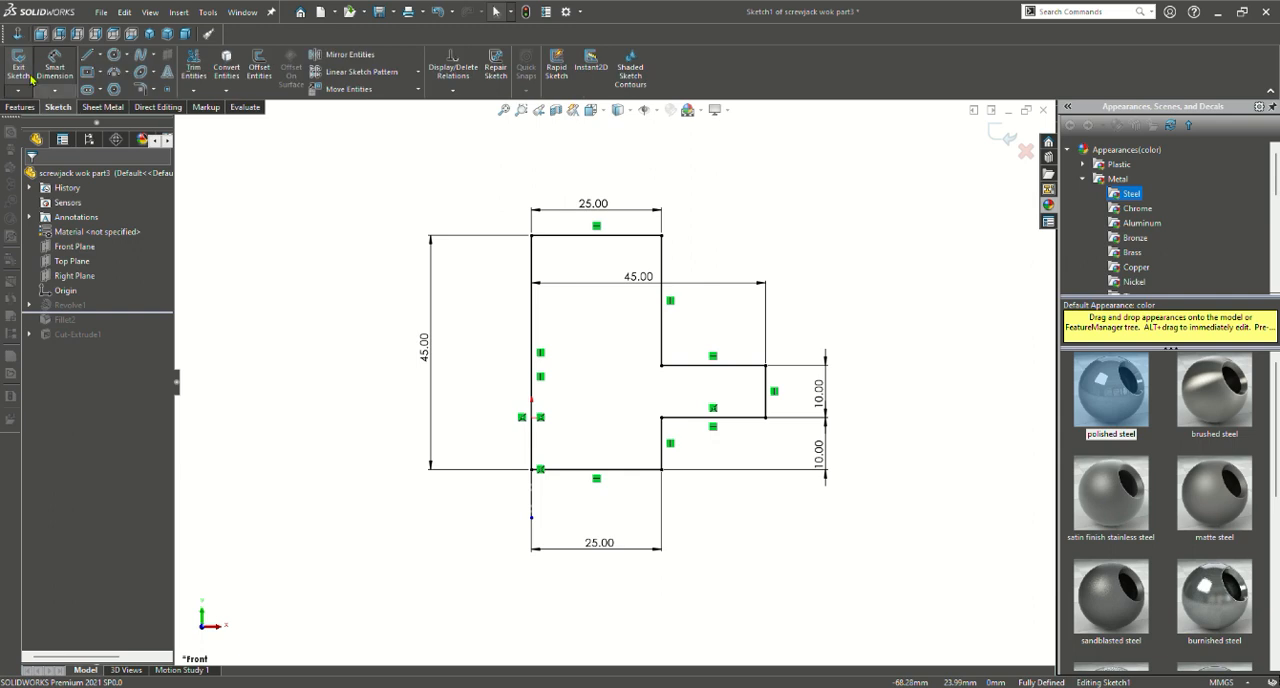
left_click(18, 60)
Open the revolved base's definition, review its axis and angle, accept it, and inspect the solid from below and above
left_click(61, 328)
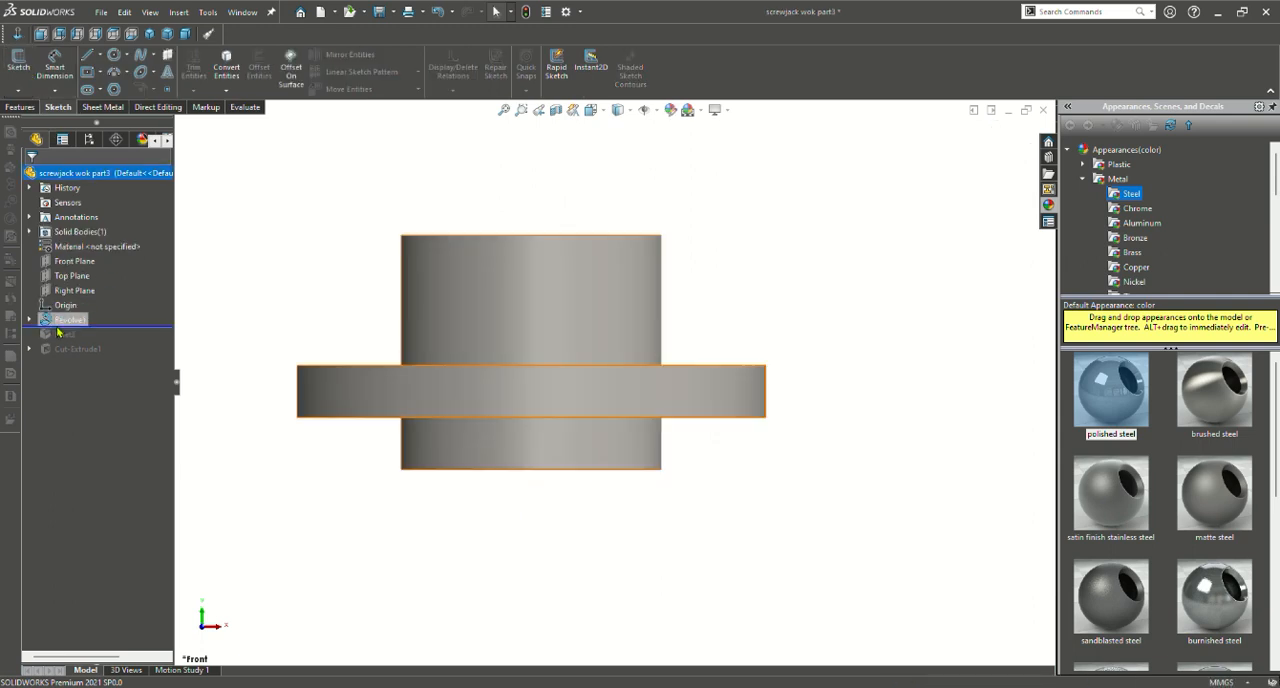
left_click(70, 322)
left_click(83, 290)
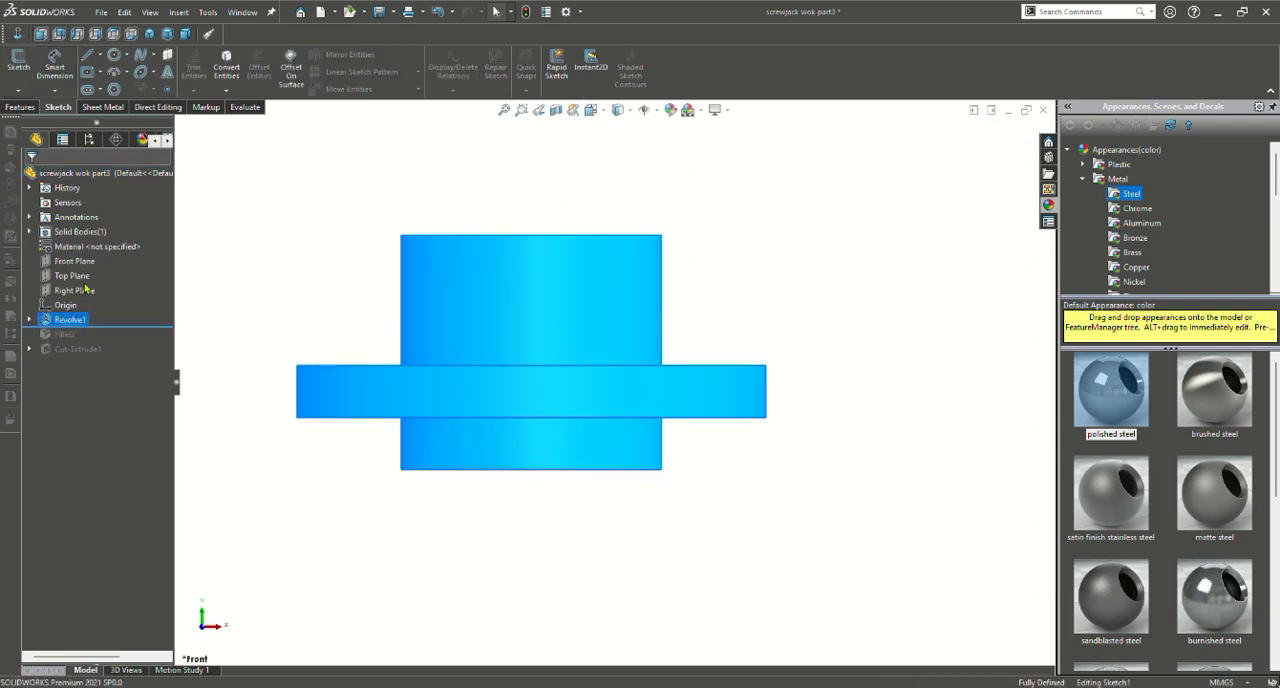
mouse_move(840, 335)
middle_mouse_down()
mouse_move(832, 395)
mouse_move(829, 355)
mouse_move(789, 432)
mouse_move(836, 346)
middle_mouse_up()
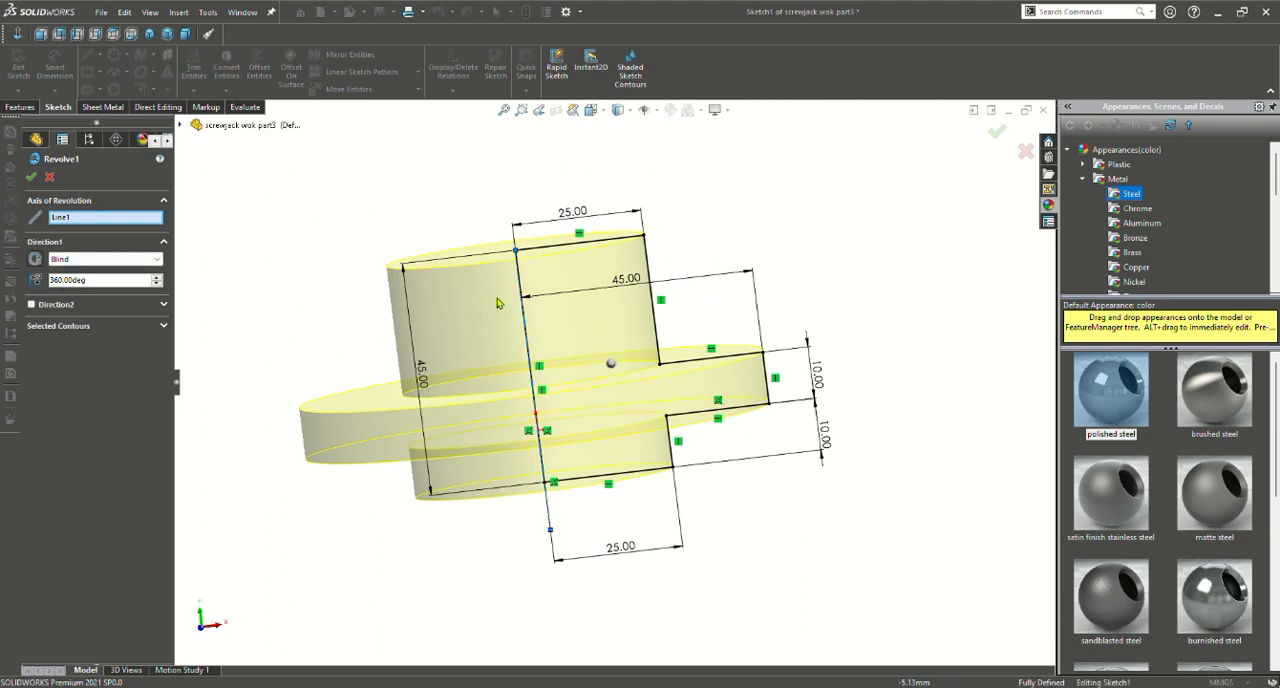
left_click(31, 177)
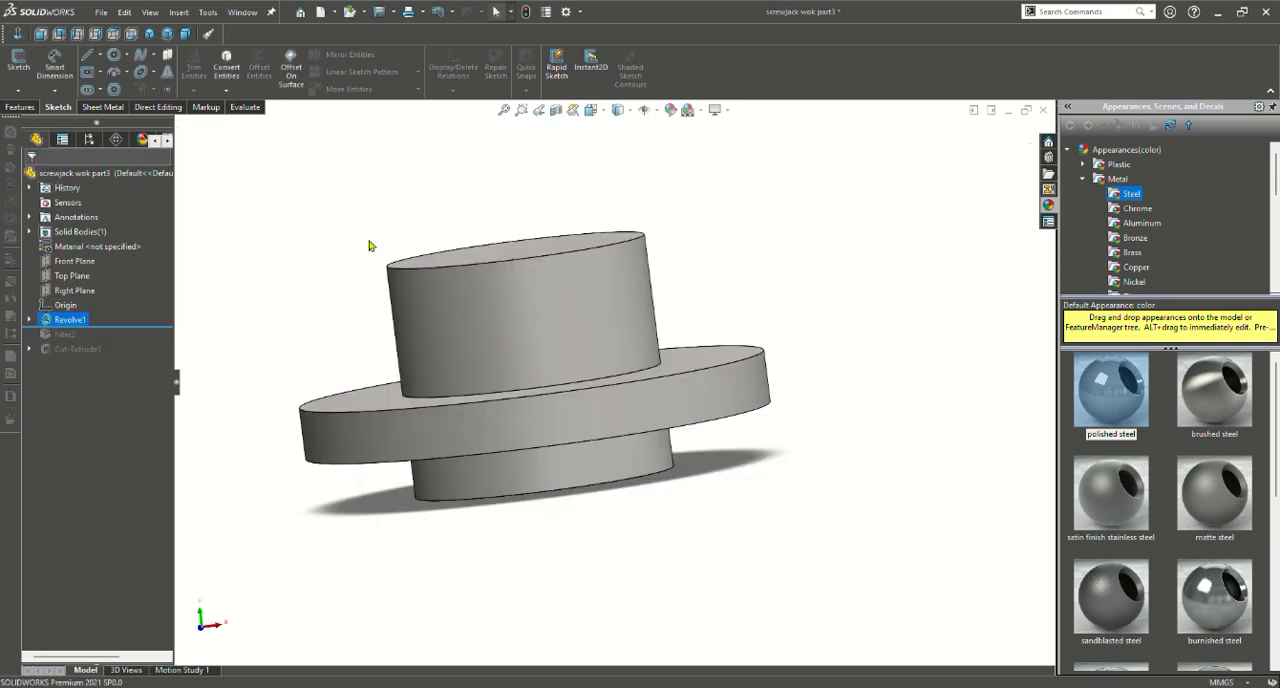
middle_click_drag(557, 349, 563, 226)
scroll(609, 400, "up", 2)
scroll(612, 402, "down", 4)
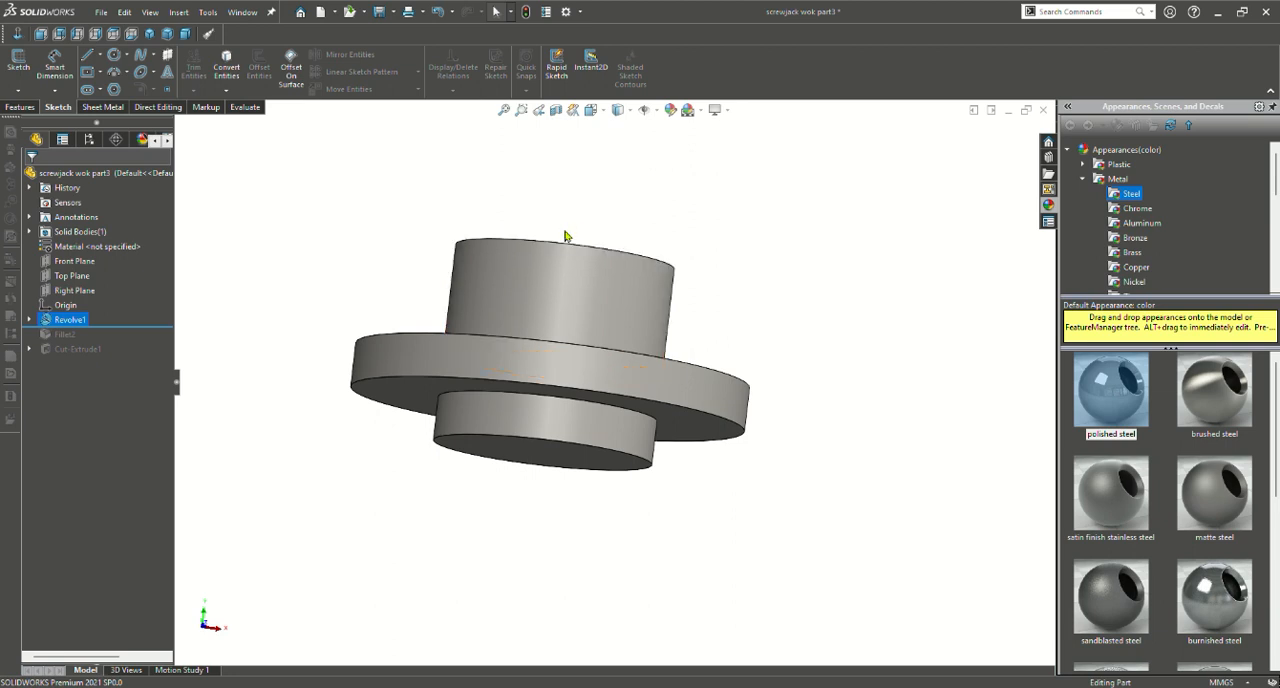
middle_click_drag(591, 300, 583, 343)
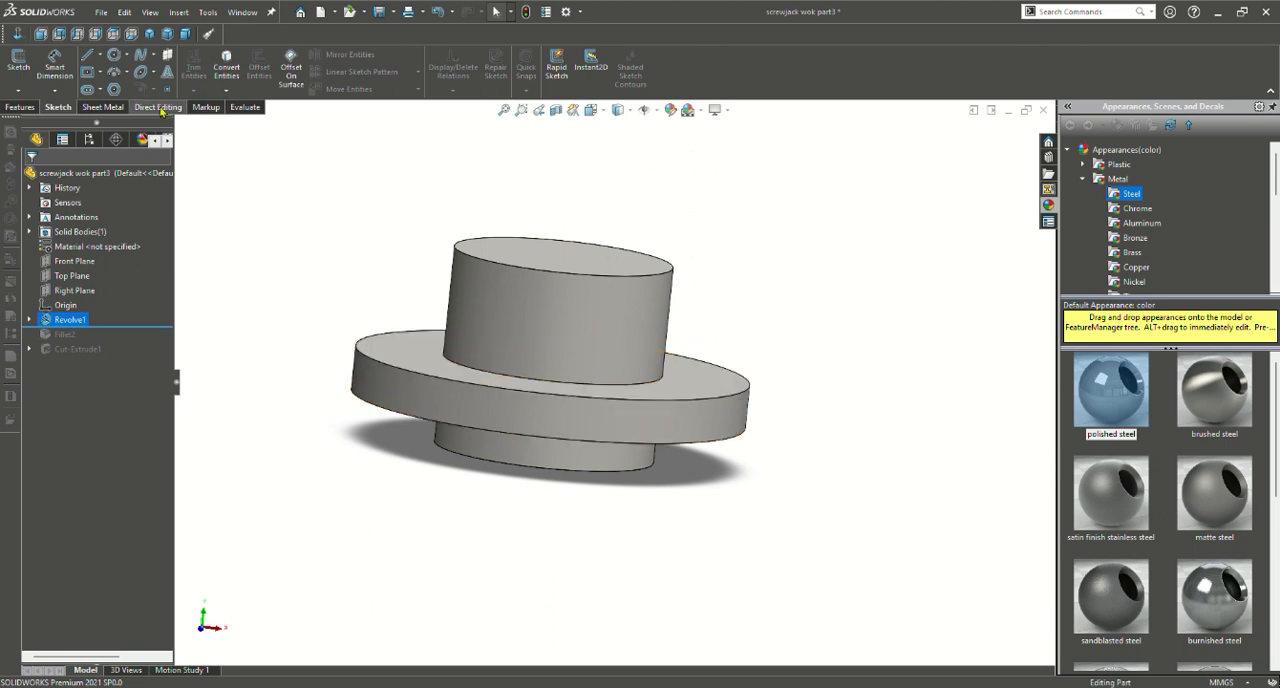
Roll the part forward past the flange fillet, review the fillet's selected edge loops and radius, and accept it
left_click(20, 107)
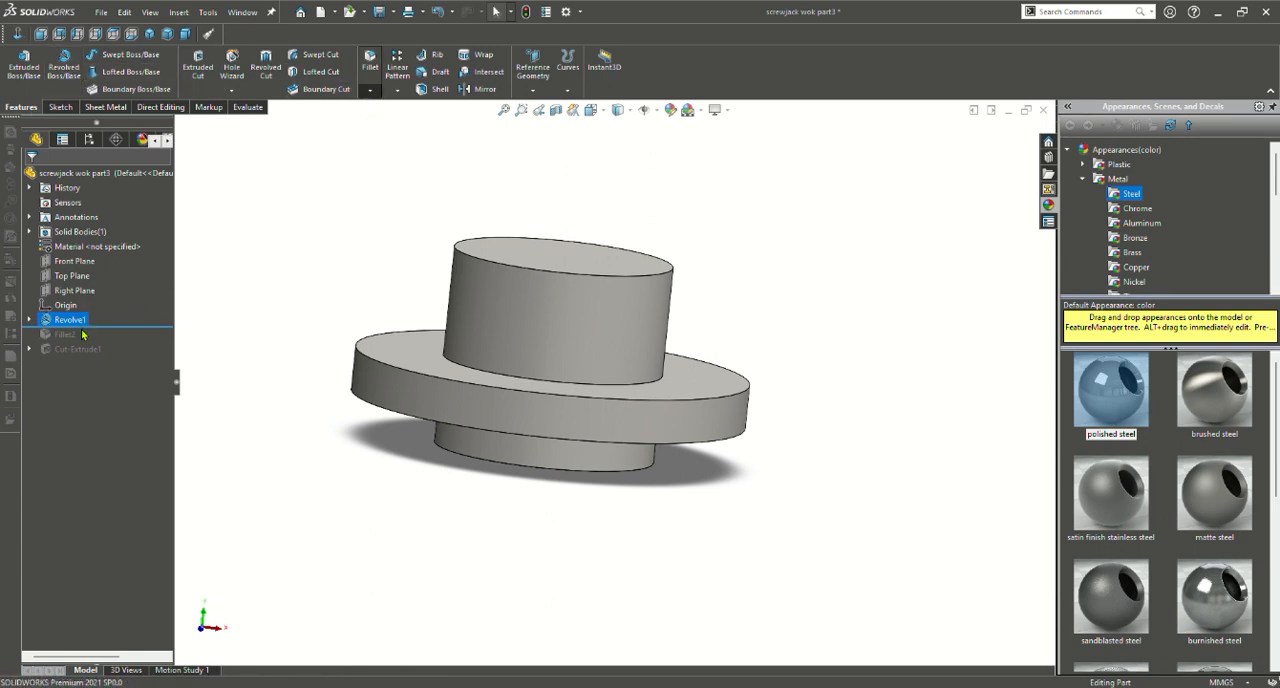
left_click(188, 272)
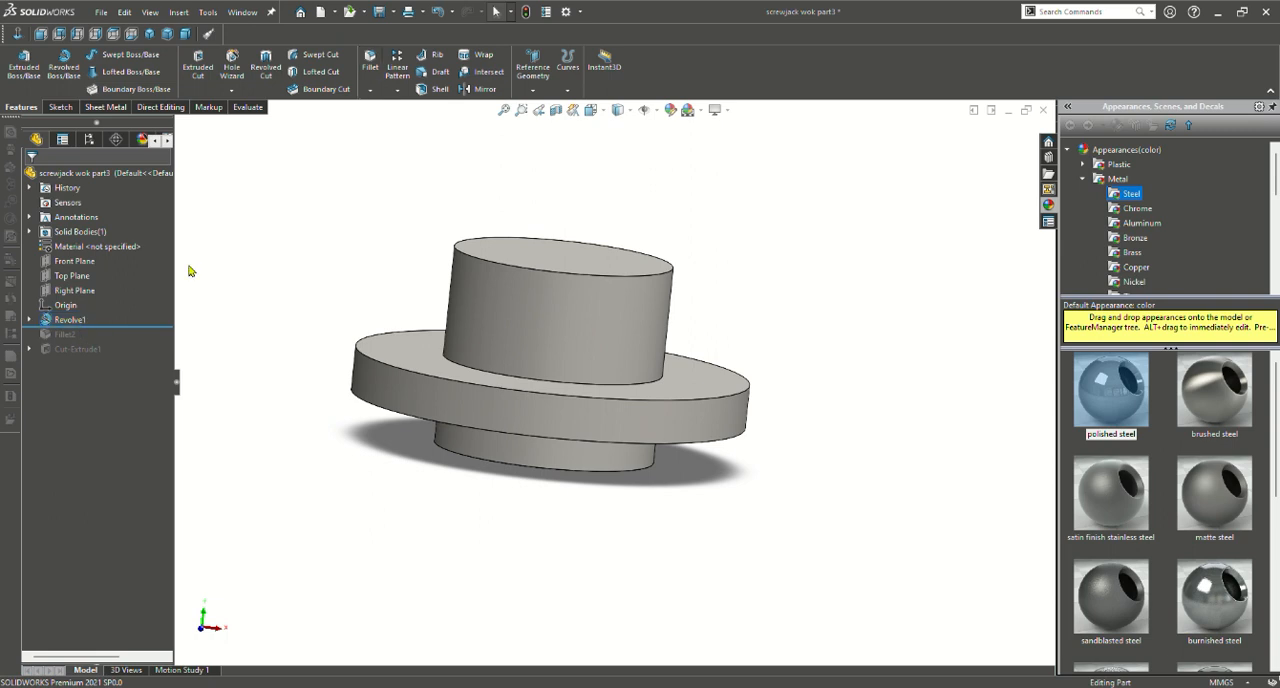
left_click_drag(106, 326, 118, 345)
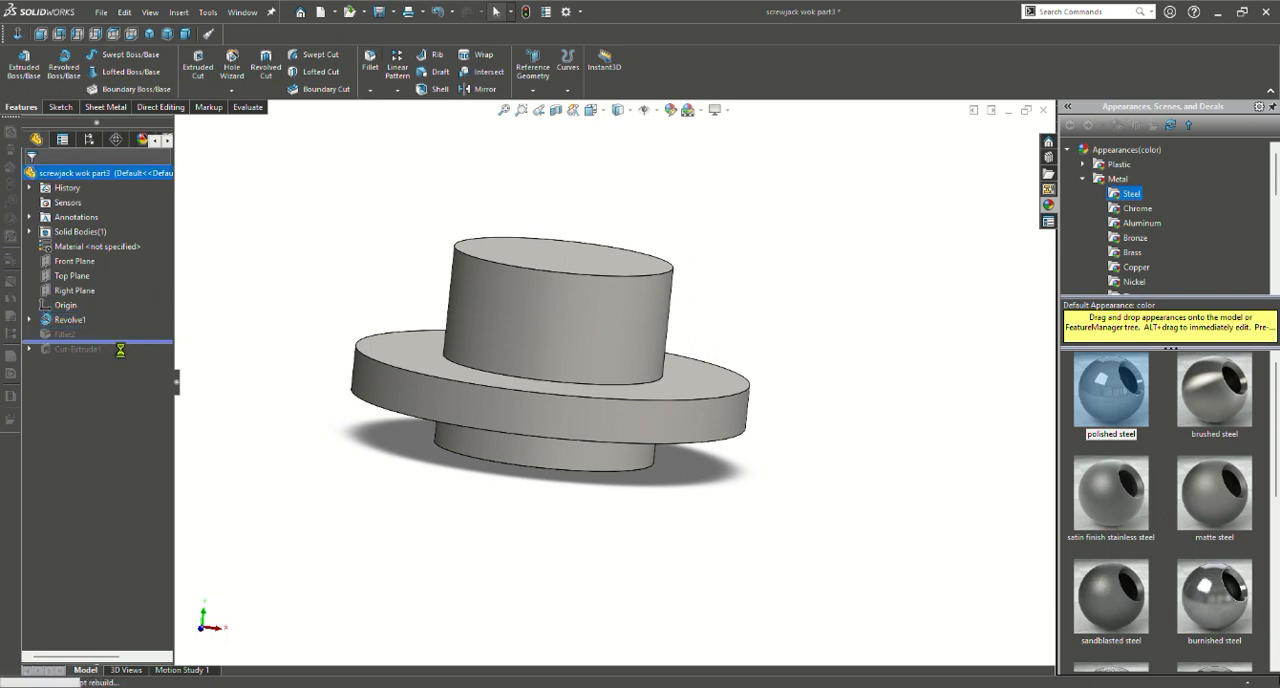
left_click(70, 335)
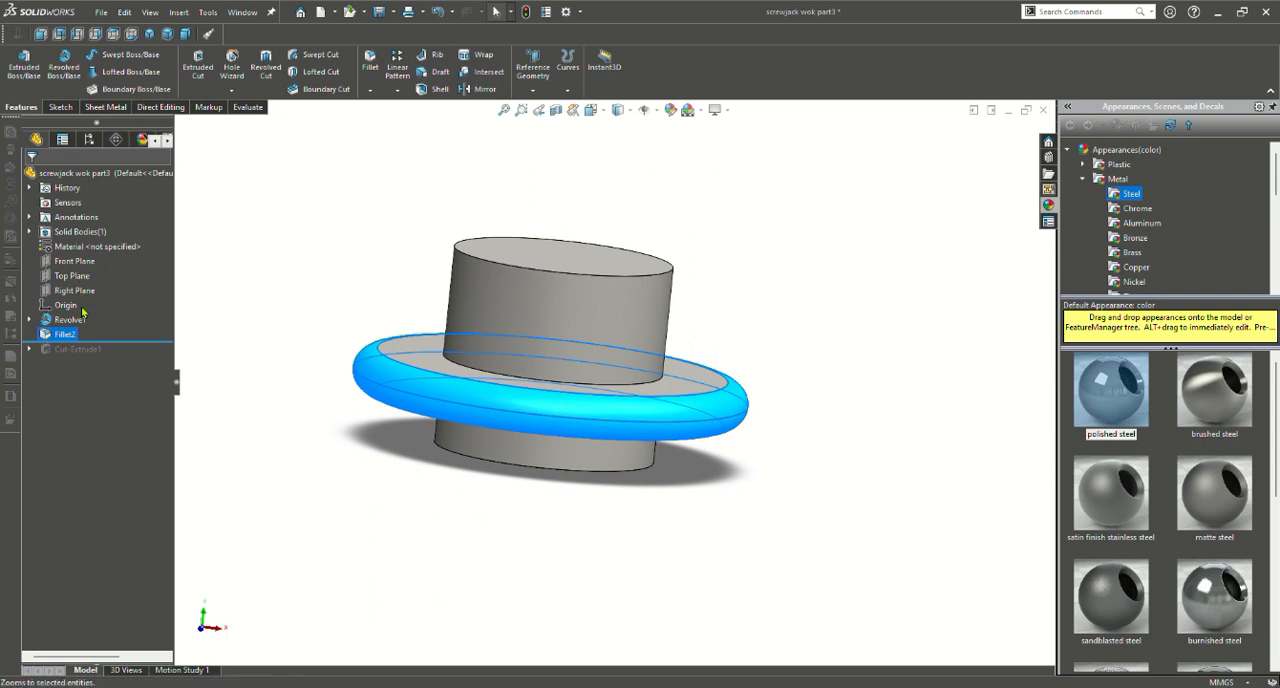
left_click(54, 291)
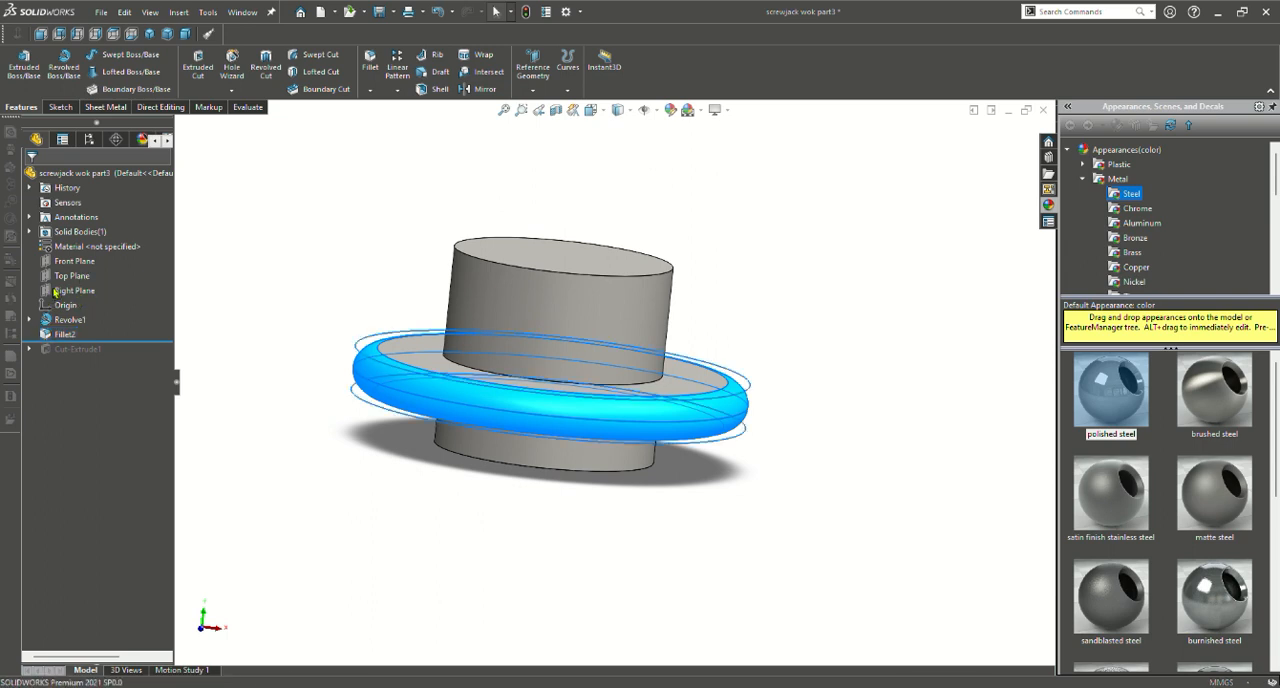
scroll(372, 438, "down", 5)
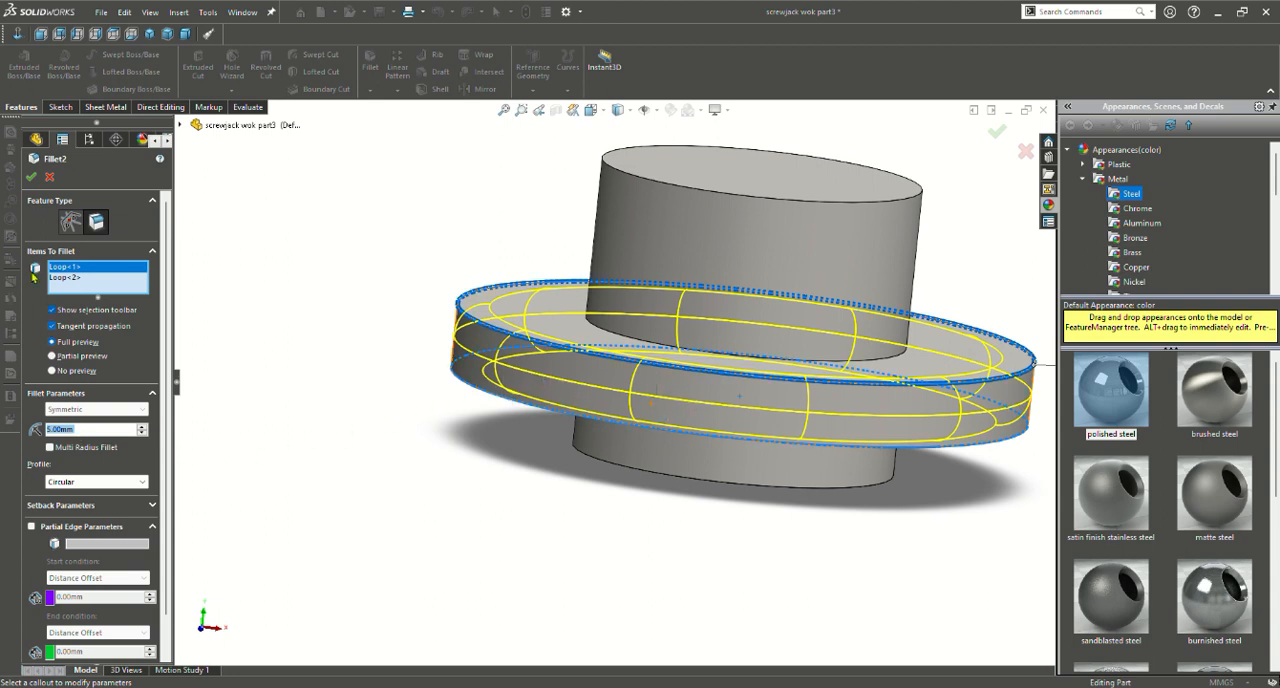
left_click(33, 177)
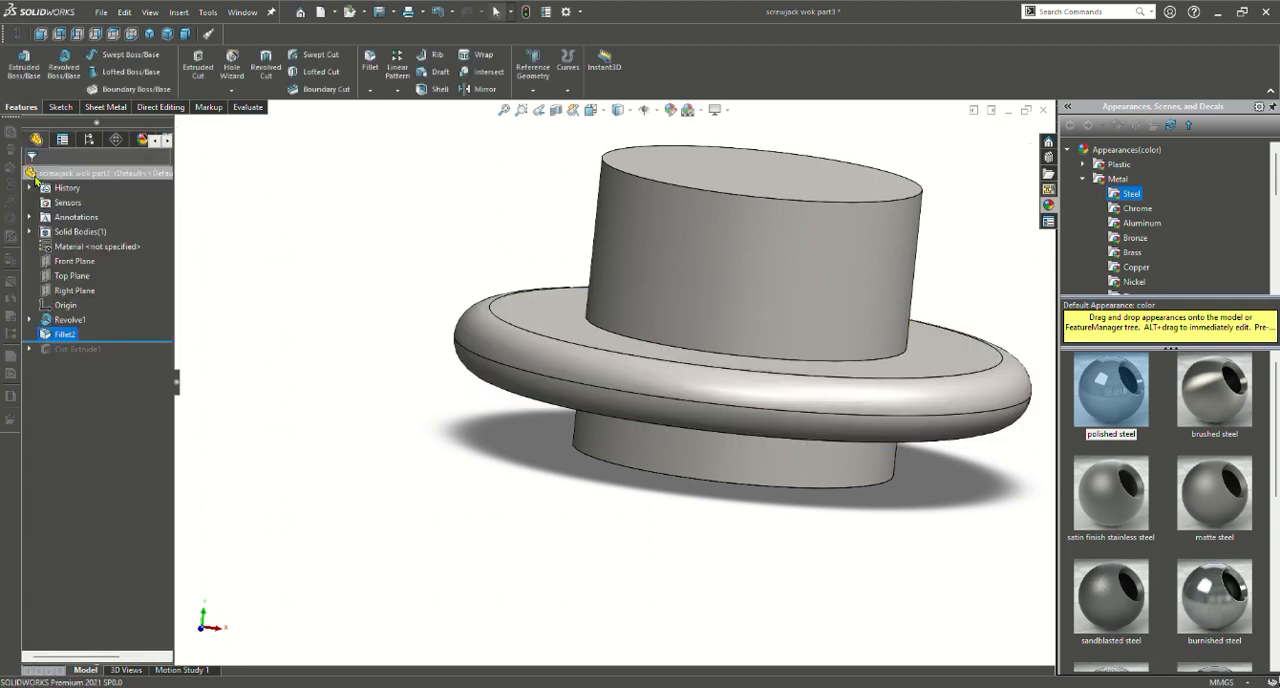
Inspect the rounded flange from several sides and roll the part forward to include the bore's extruded cut
middle_click_drag(592, 369, 437, 340)
scroll(433, 336, "down", 3)
middle_click_drag(640, 375, 697, 359)
scroll(626, 503, "up", 6)
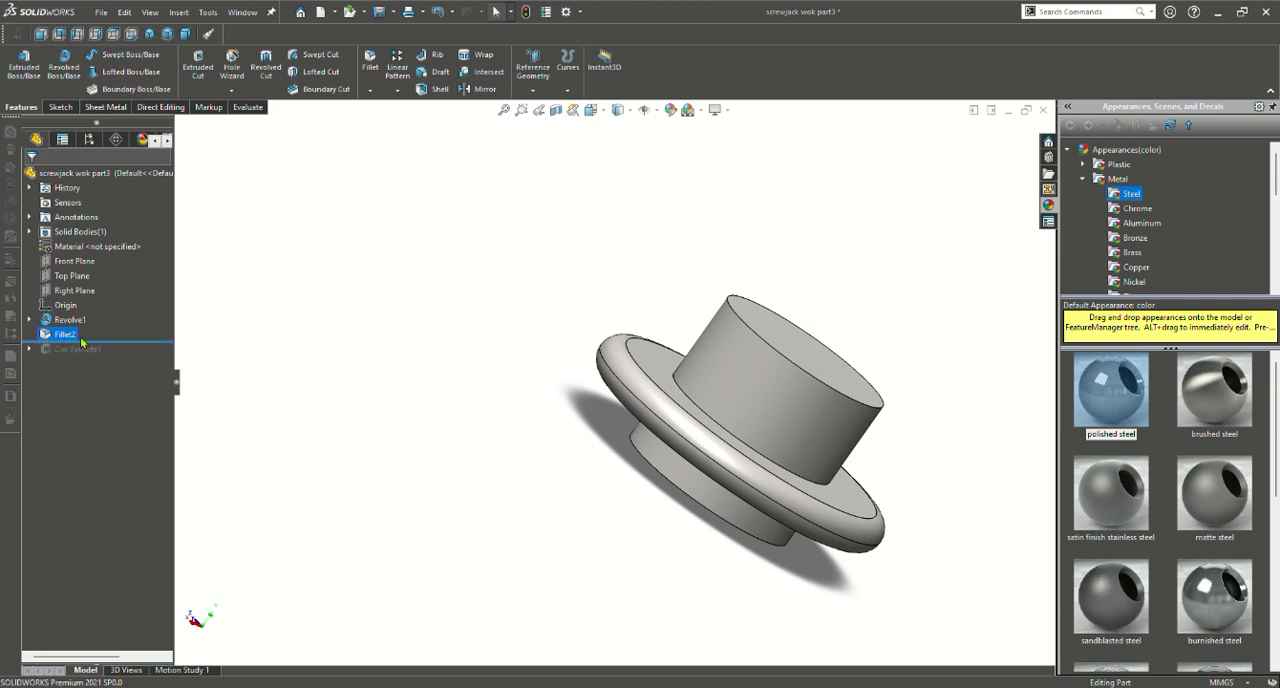
scroll(871, 380, "up", 4)
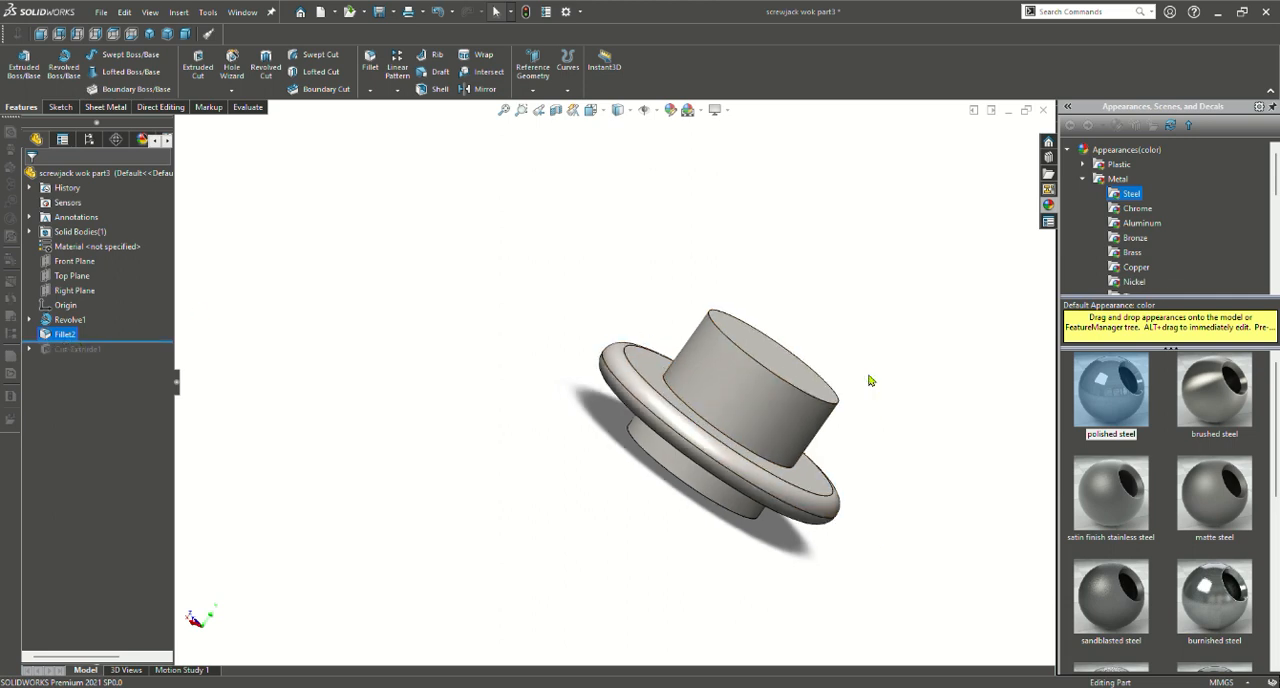
scroll(718, 371, "down", 5)
middle_click_drag(646, 373, 529, 431)
mouse_move(447, 400)
middle_mouse_down()
mouse_move(588, 405)
mouse_move(450, 370)
mouse_move(428, 334)
mouse_move(503, 434)
mouse_move(680, 434)
middle_mouse_up()
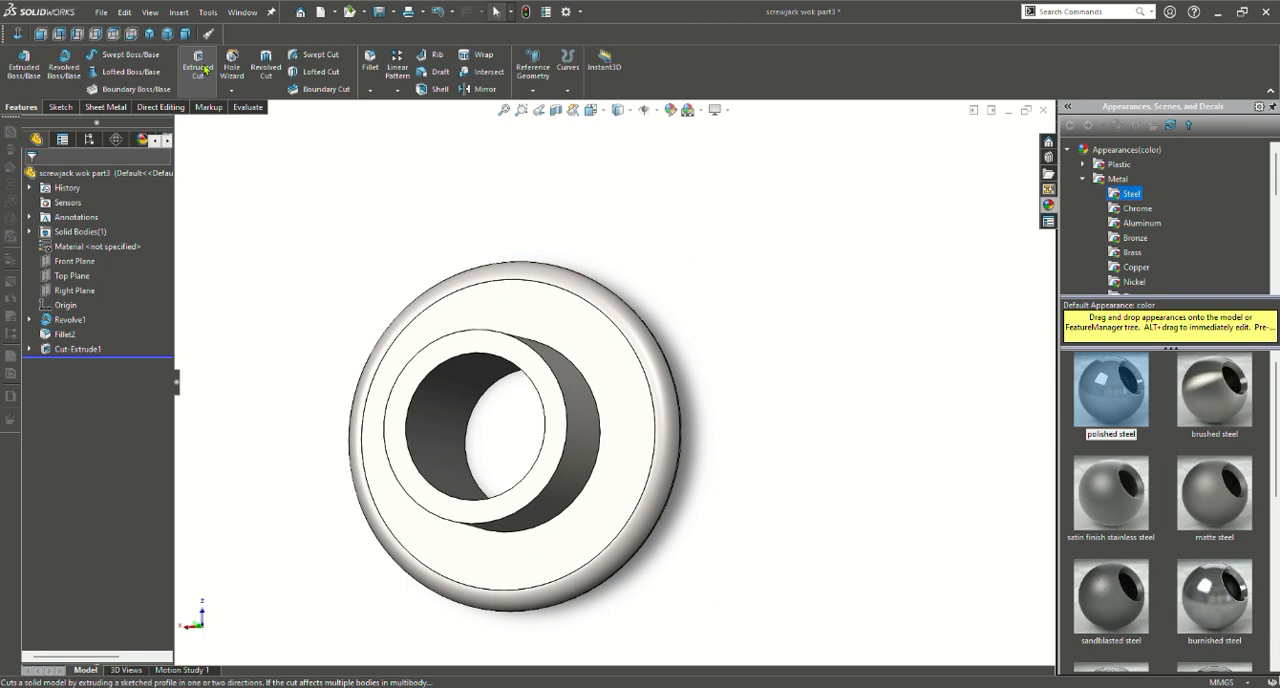
Open the bore cut's circle sketch, review its diameter dimension, and exit the sketch
left_click(95, 348)
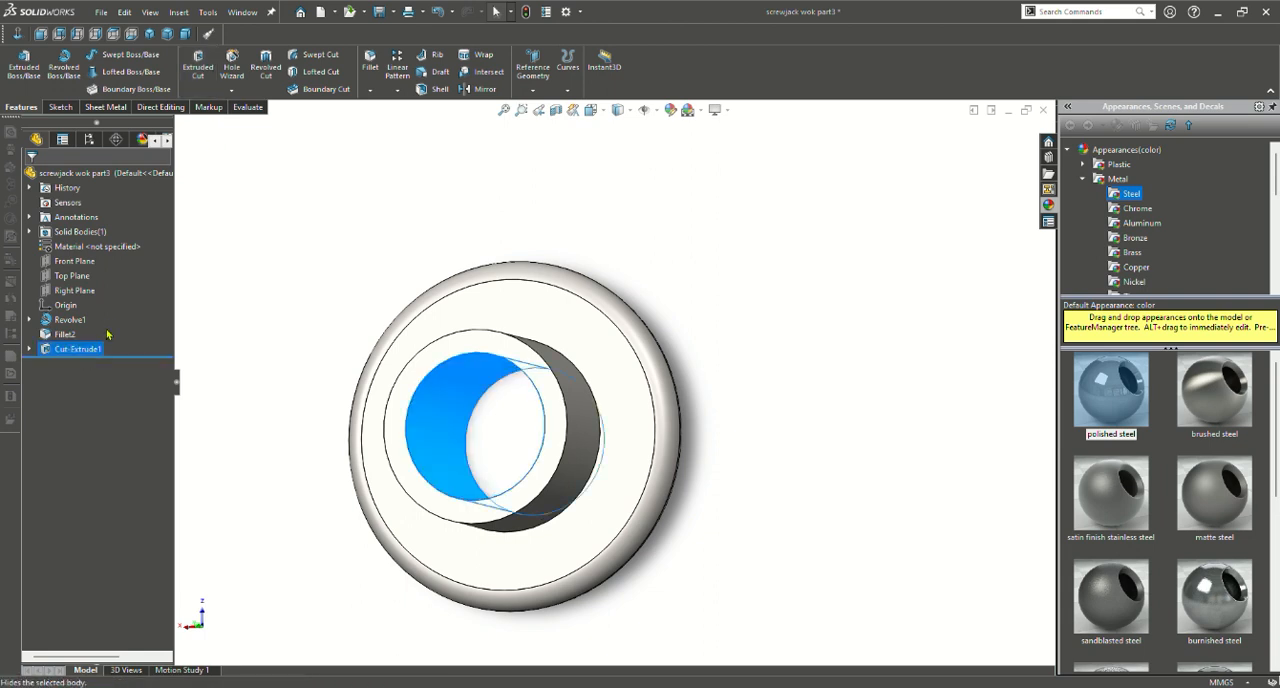
left_click(115, 328)
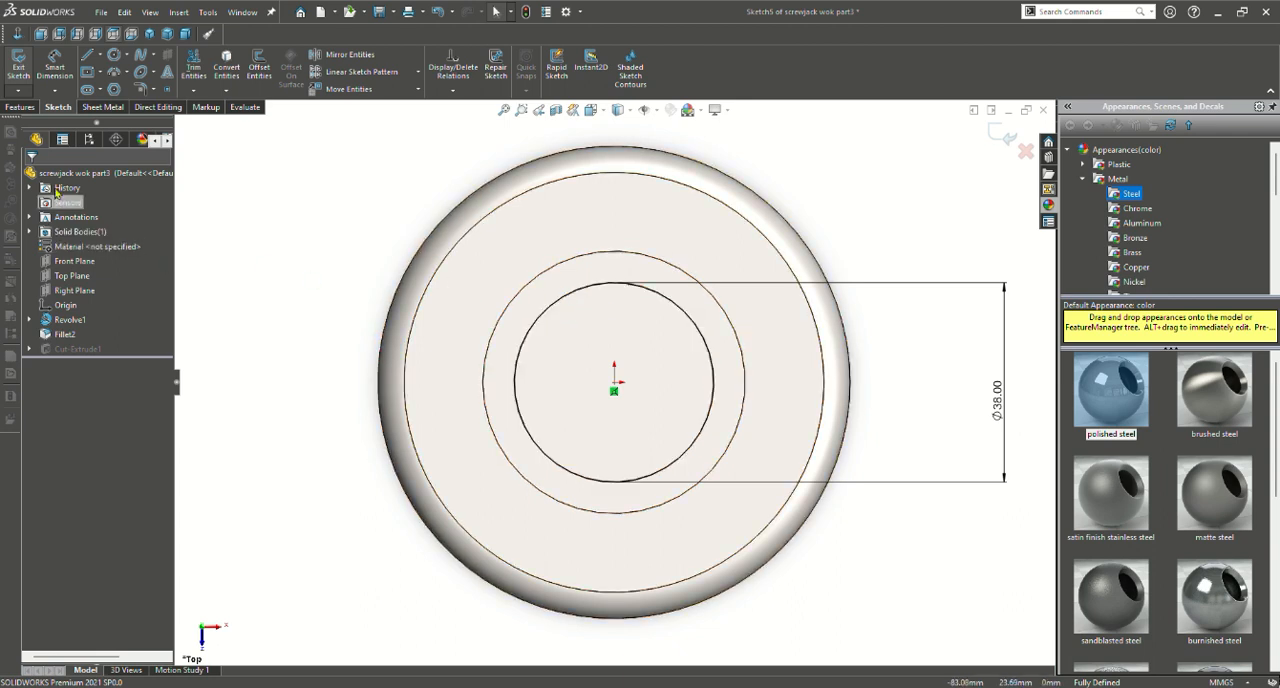
left_click(12, 106)
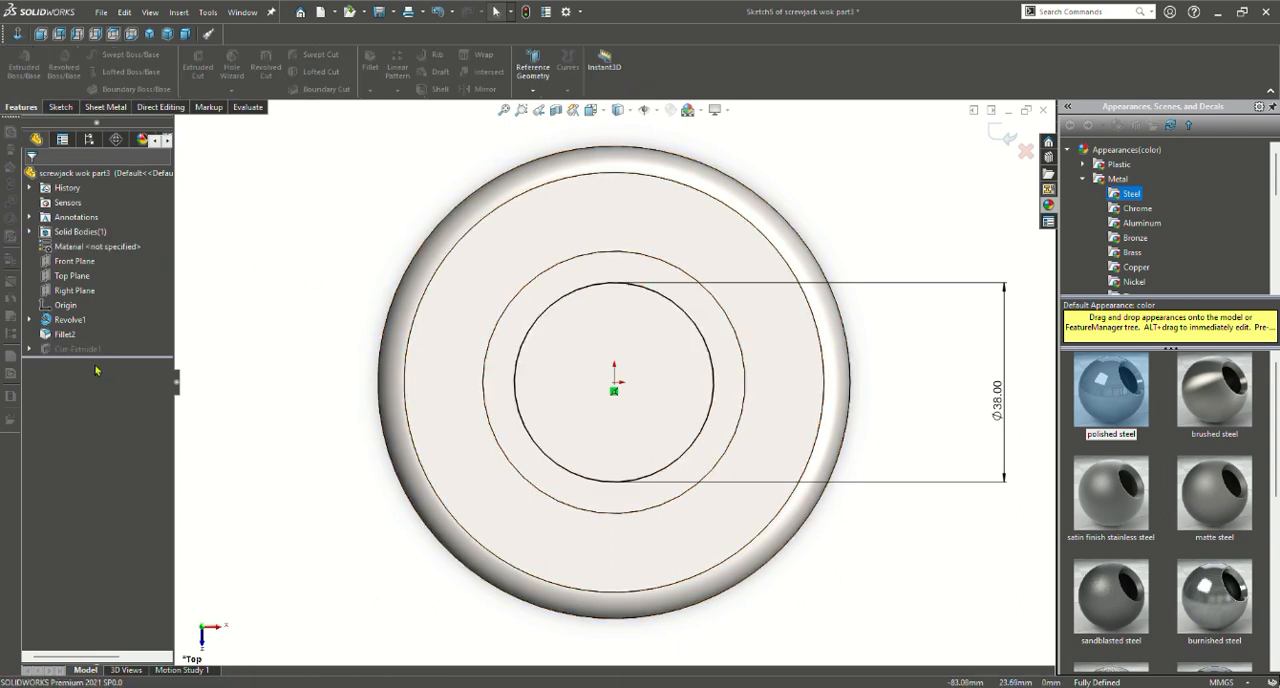
left_click(60, 106)
left_click(18, 62)
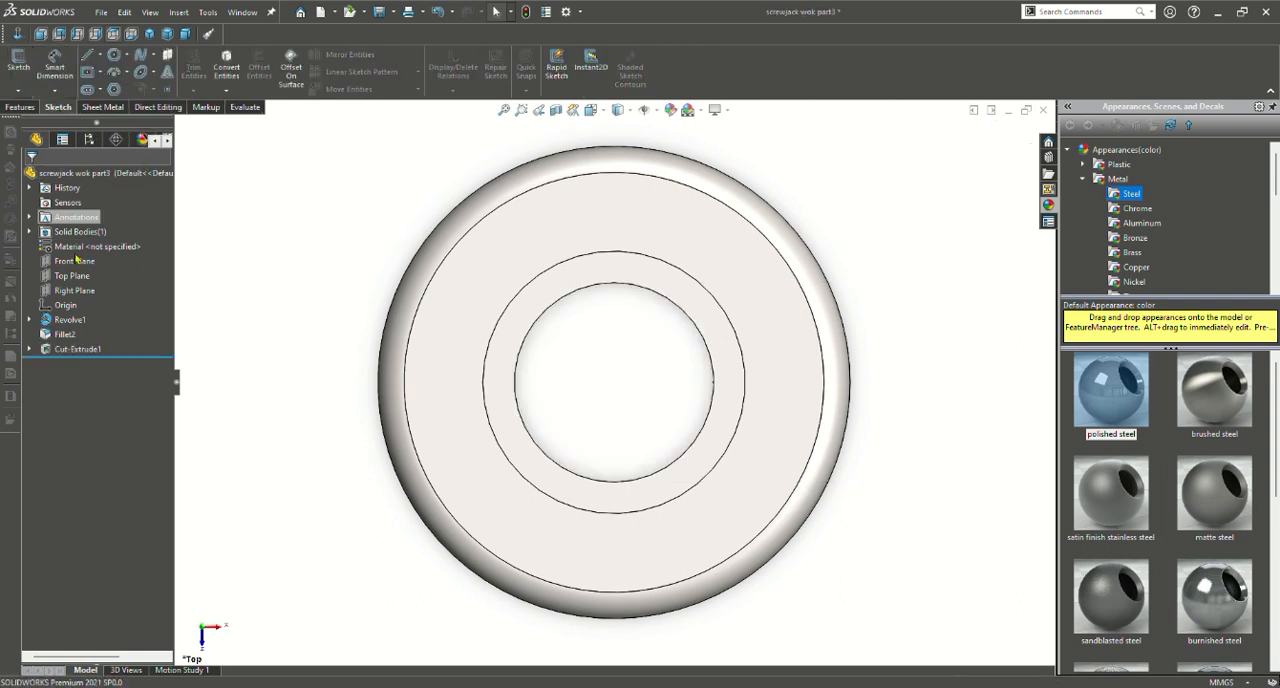
Open the bore cut's definition and shorten its second direction to 65 mm
left_click(80, 348)
left_click(87, 316)
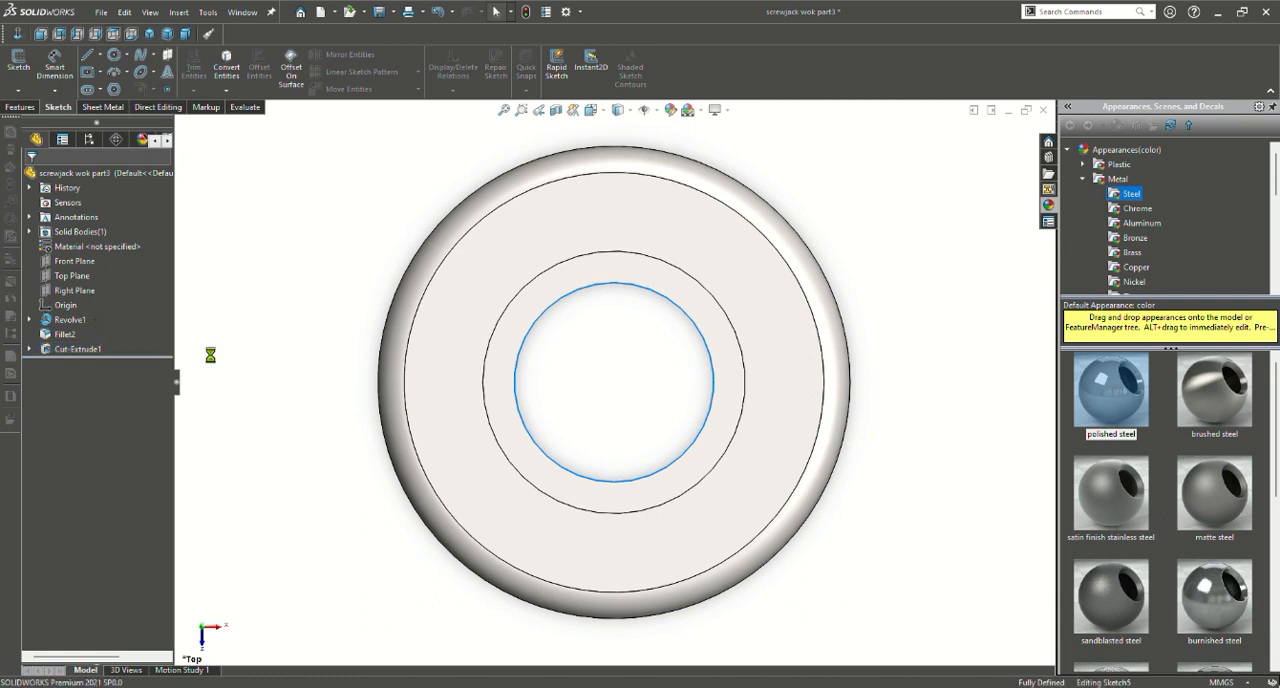
middle_click_drag(934, 427, 787, 449)
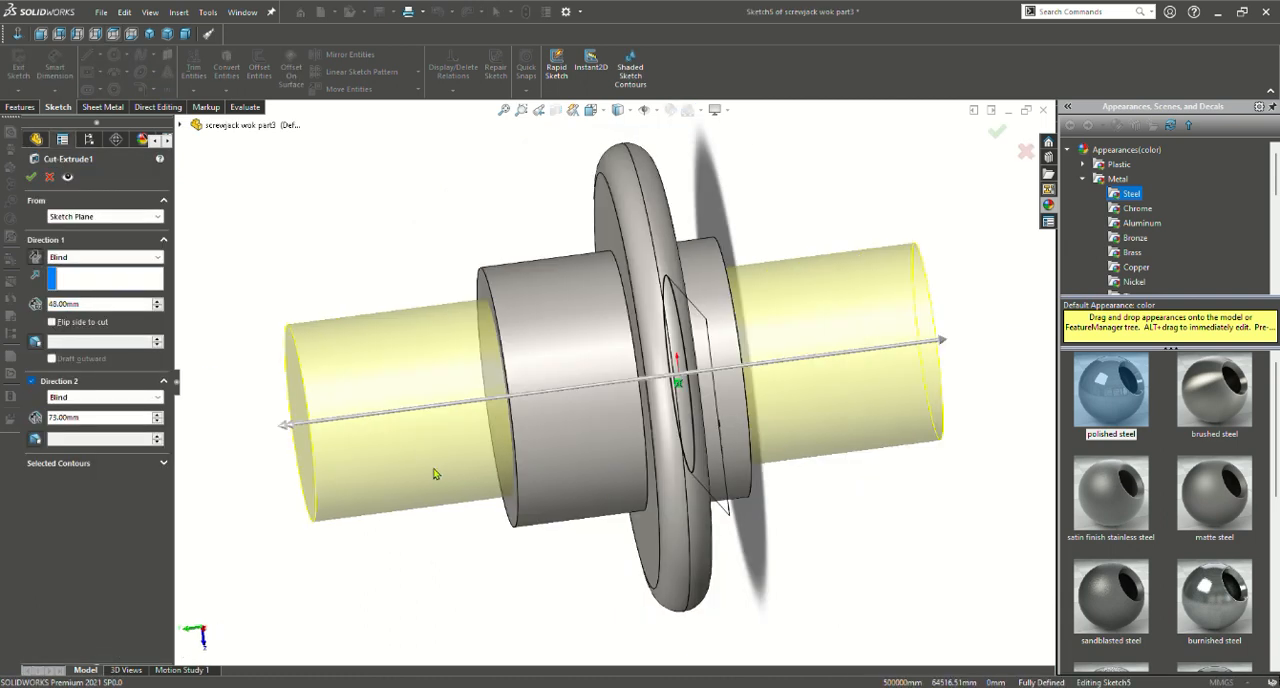
mouse_move(284, 425)
left_mouse_down()
mouse_move(762, 428)
mouse_move(353, 430)
left_mouse_up()
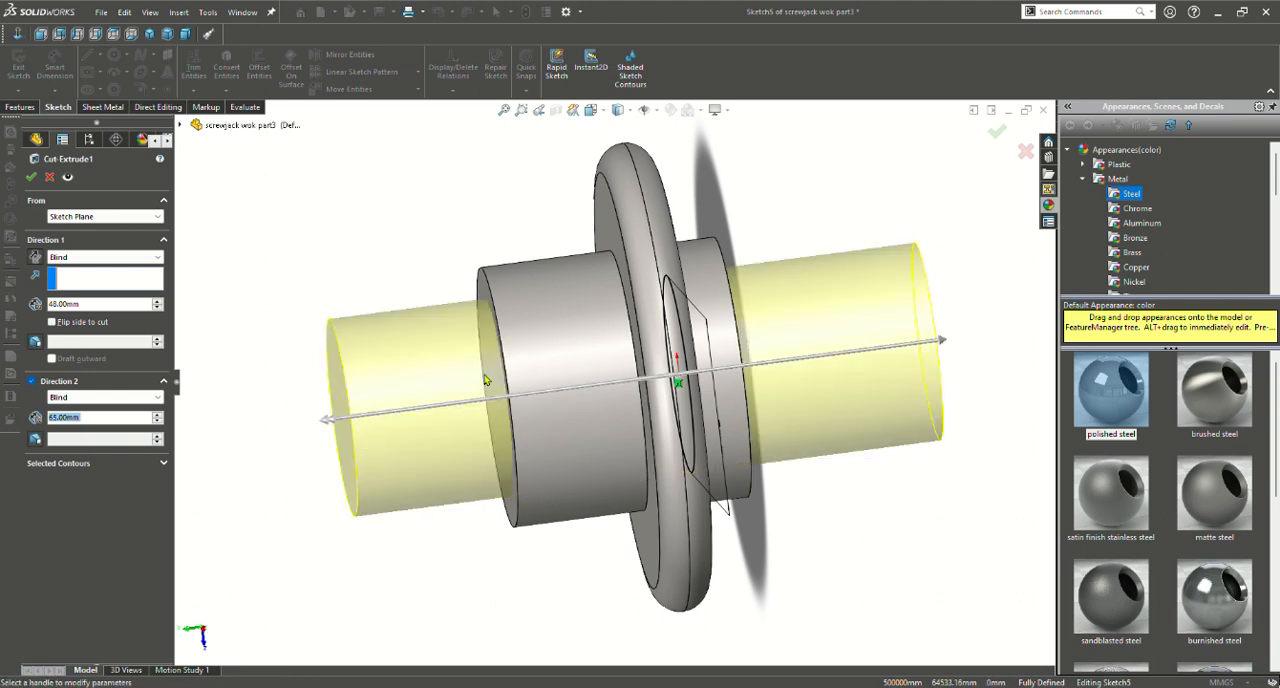
Shorten the bore cut's first direction to 44 mm and readjust it to 45 mm
middle_click_drag(768, 403, 805, 418)
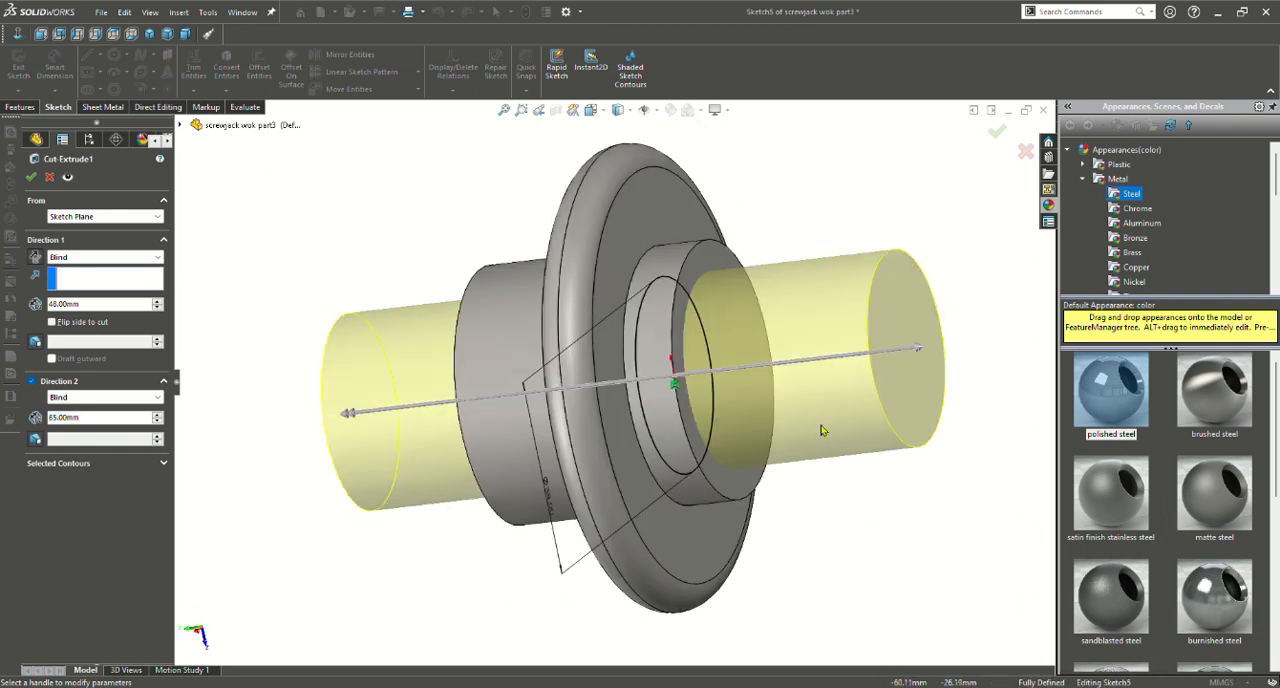
scroll(821, 425, "up", 2)
middle_click_drag(865, 473, 880, 437)
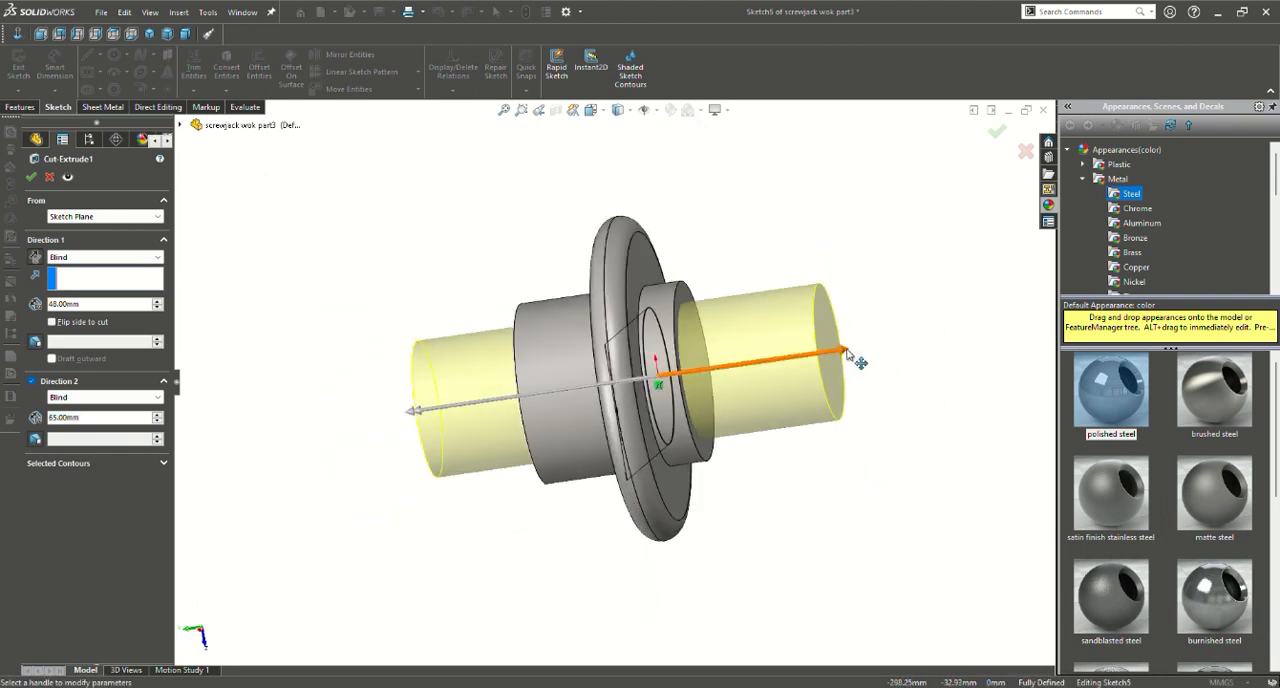
mouse_move(845, 352)
left_mouse_down()
mouse_move(875, 367)
mouse_move(826, 366)
left_mouse_up()
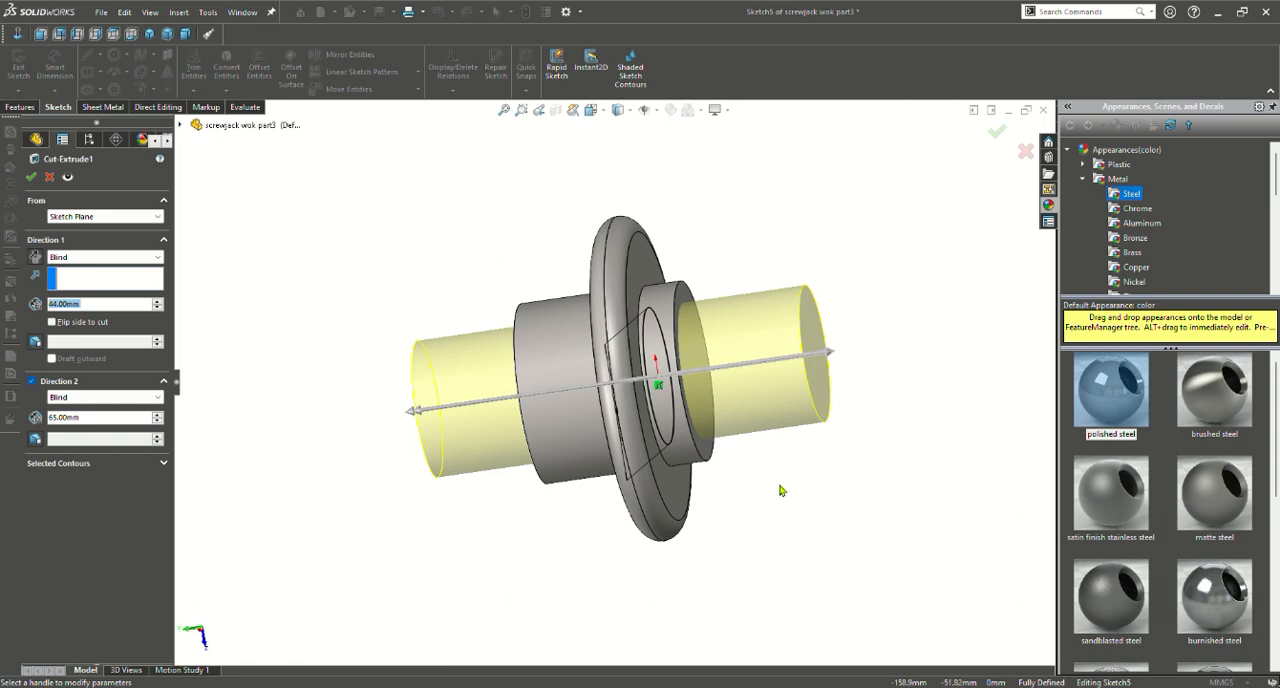
middle_click_drag(781, 490, 809, 531)
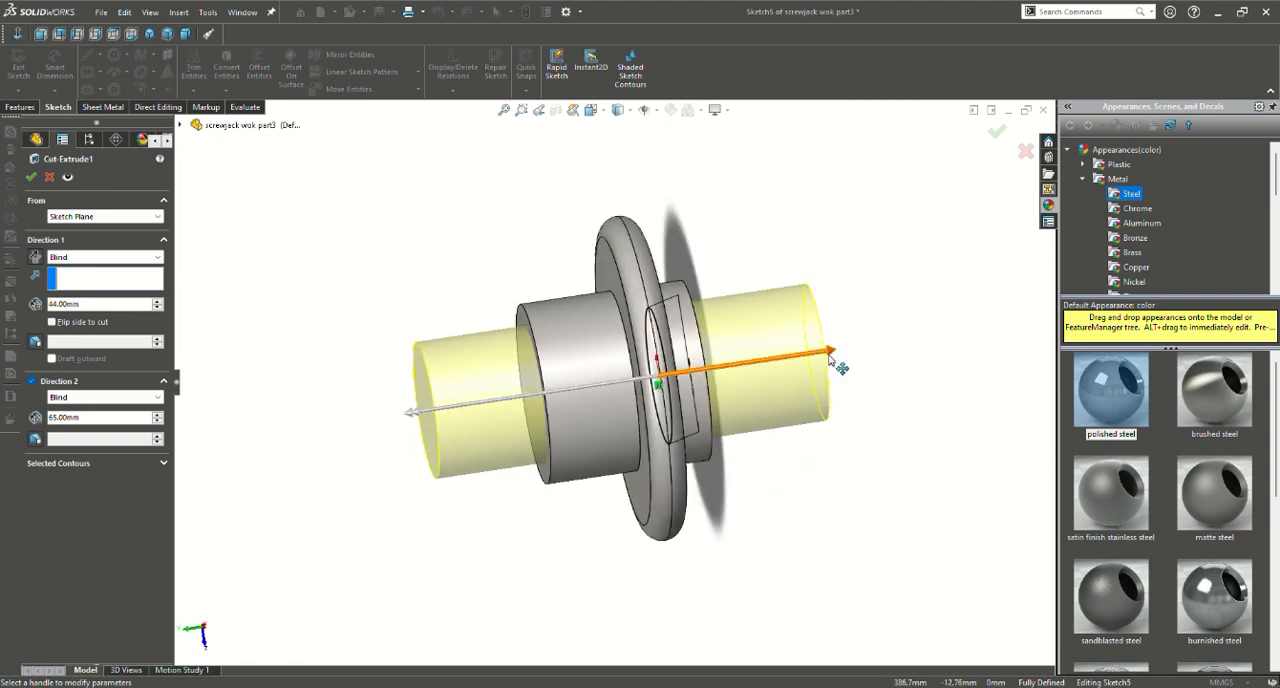
mouse_move(828, 353)
left_mouse_down()
mouse_move(817, 371)
mouse_move(832, 369)
left_mouse_up()
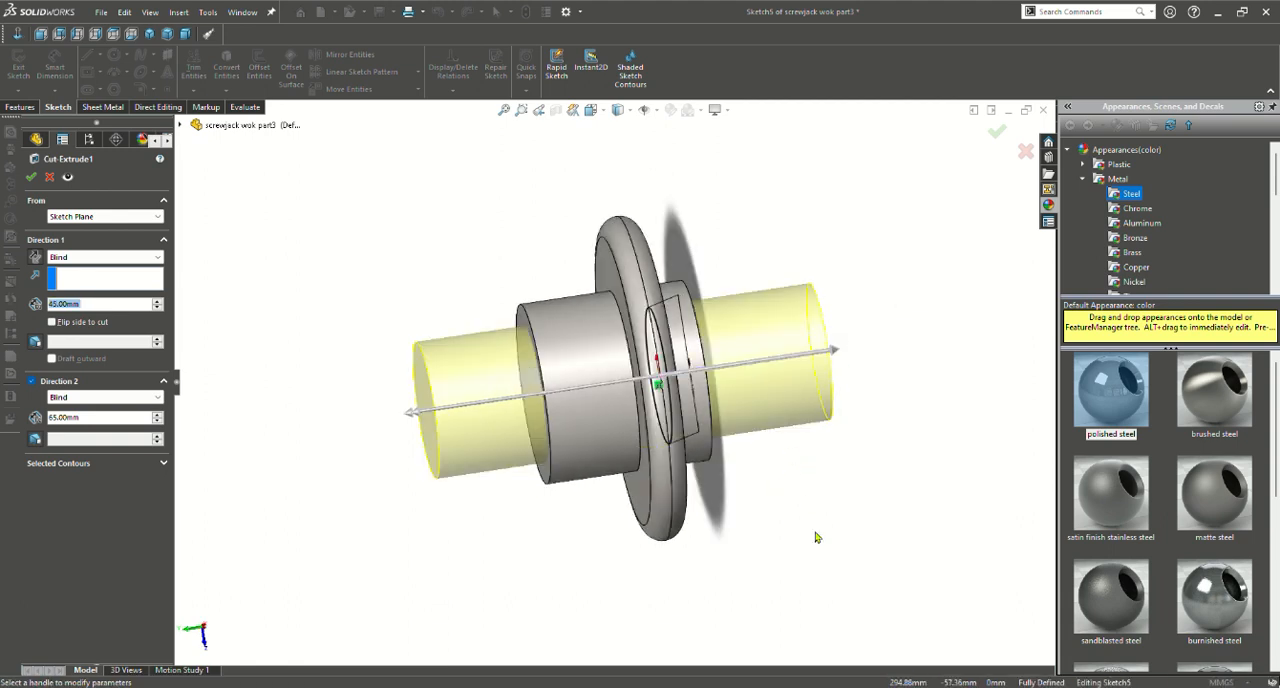
Reduce the bore cut's depths to 40 mm in the first direction and 57 mm in the second
middle_click_drag(817, 537, 721, 396)
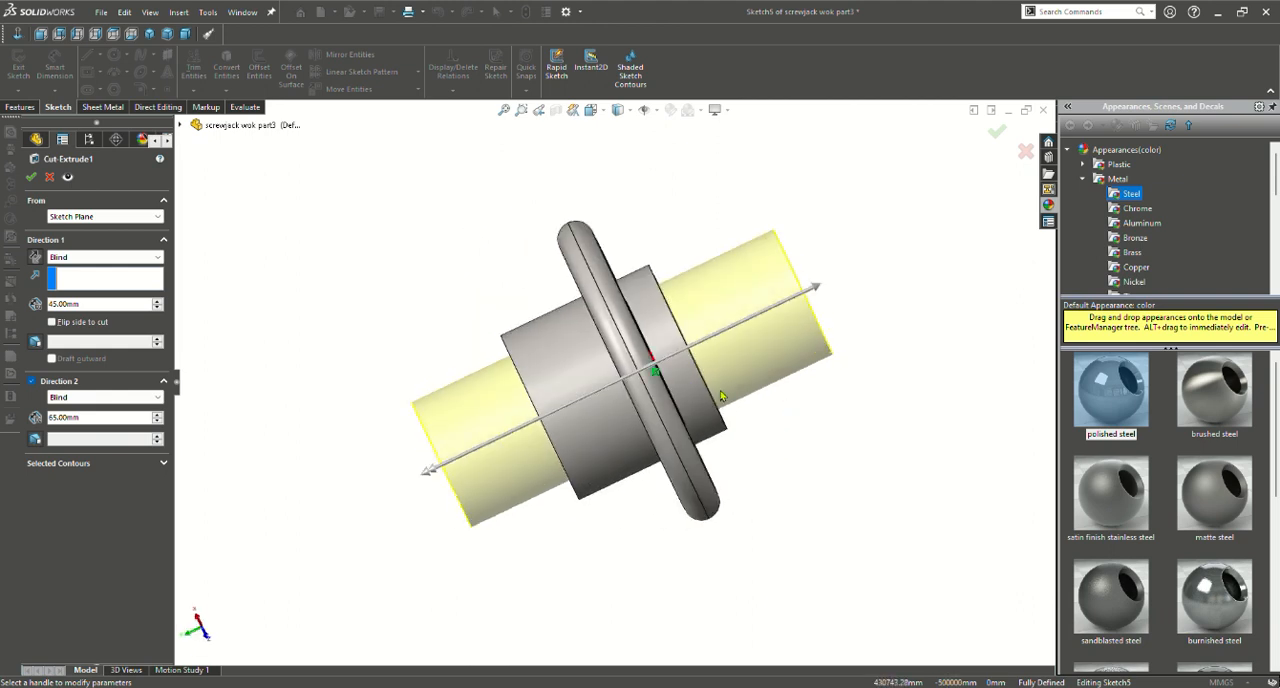
left_click_drag(818, 288, 790, 325)
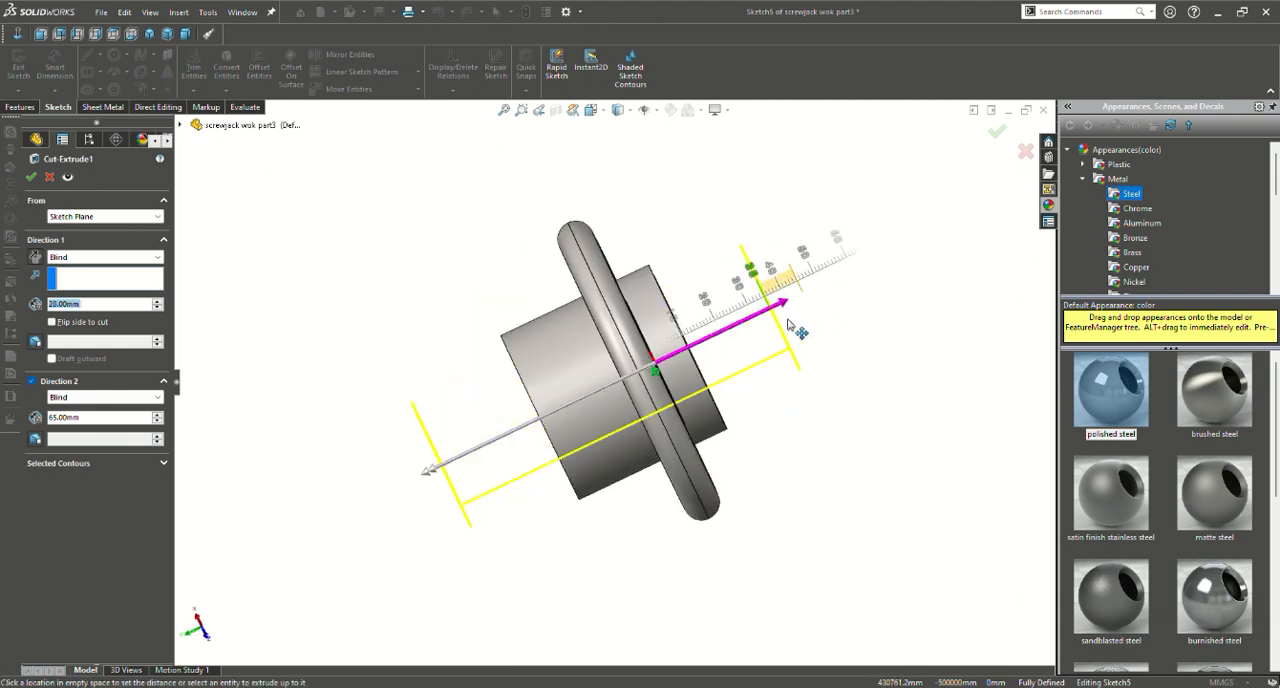
left_click_drag(436, 480, 478, 458)
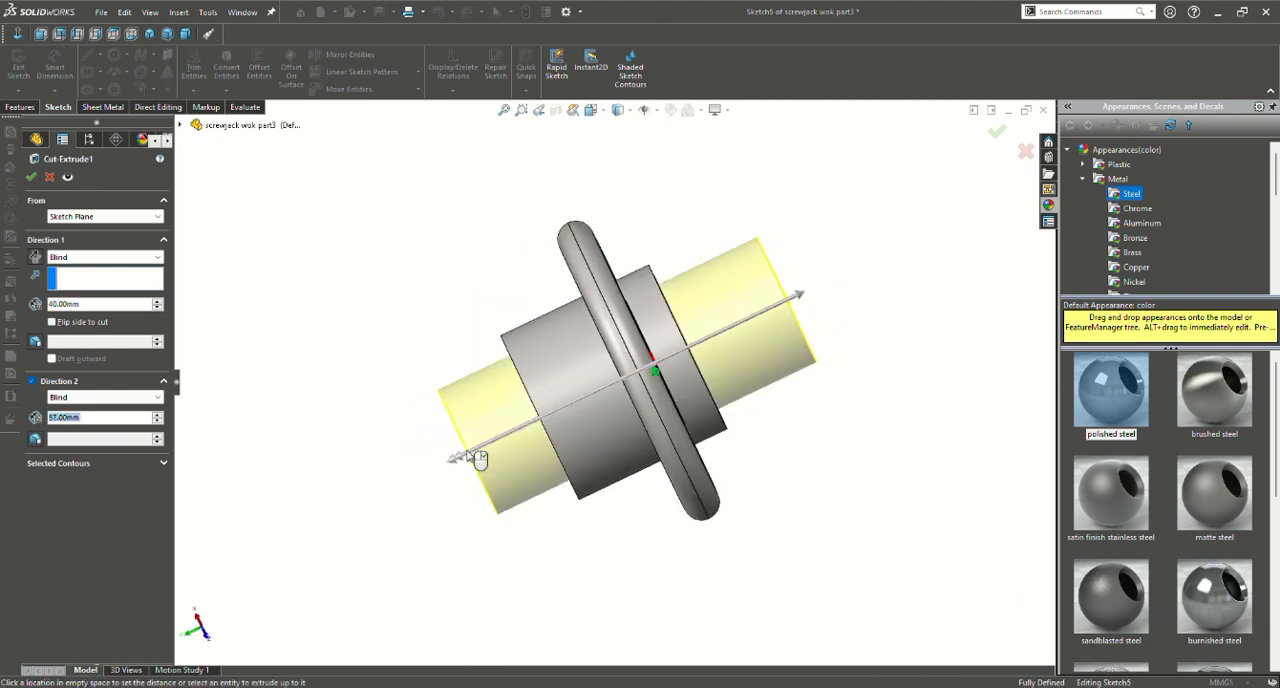
left_click(478, 458)
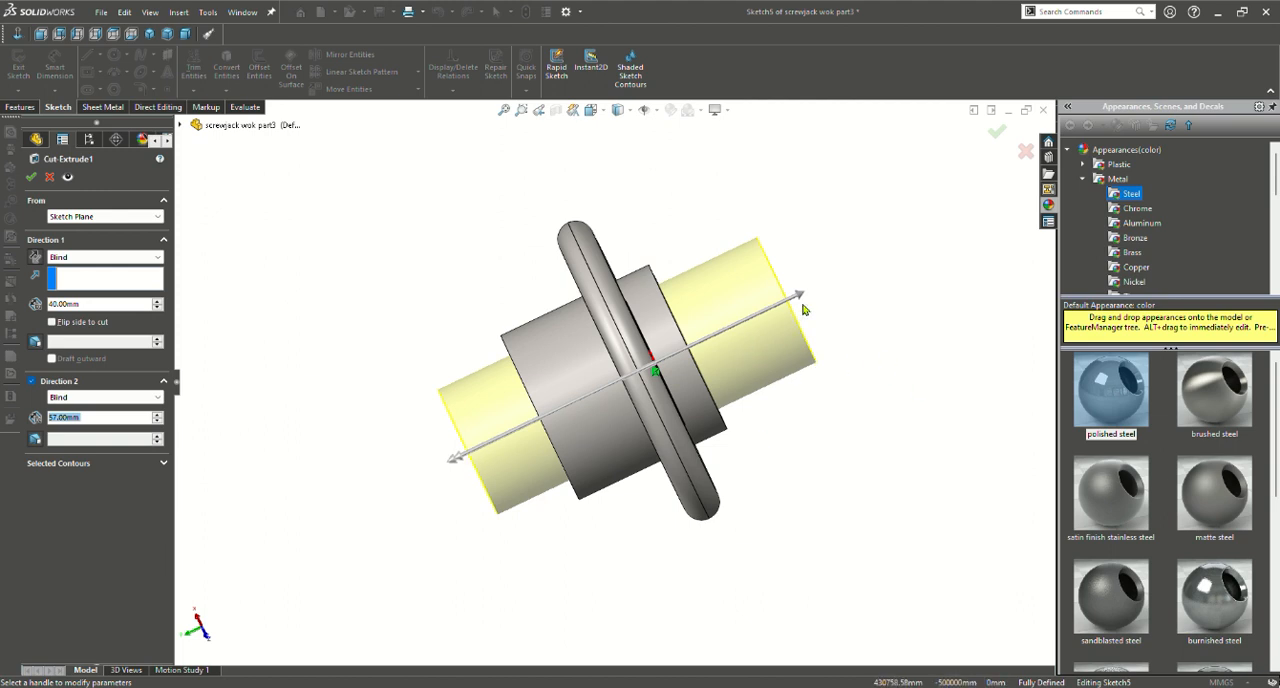
Extend the bore cut to 60 mm in the first direction and 76 mm in the second, and accept the feature
left_click_drag(803, 309, 866, 263)
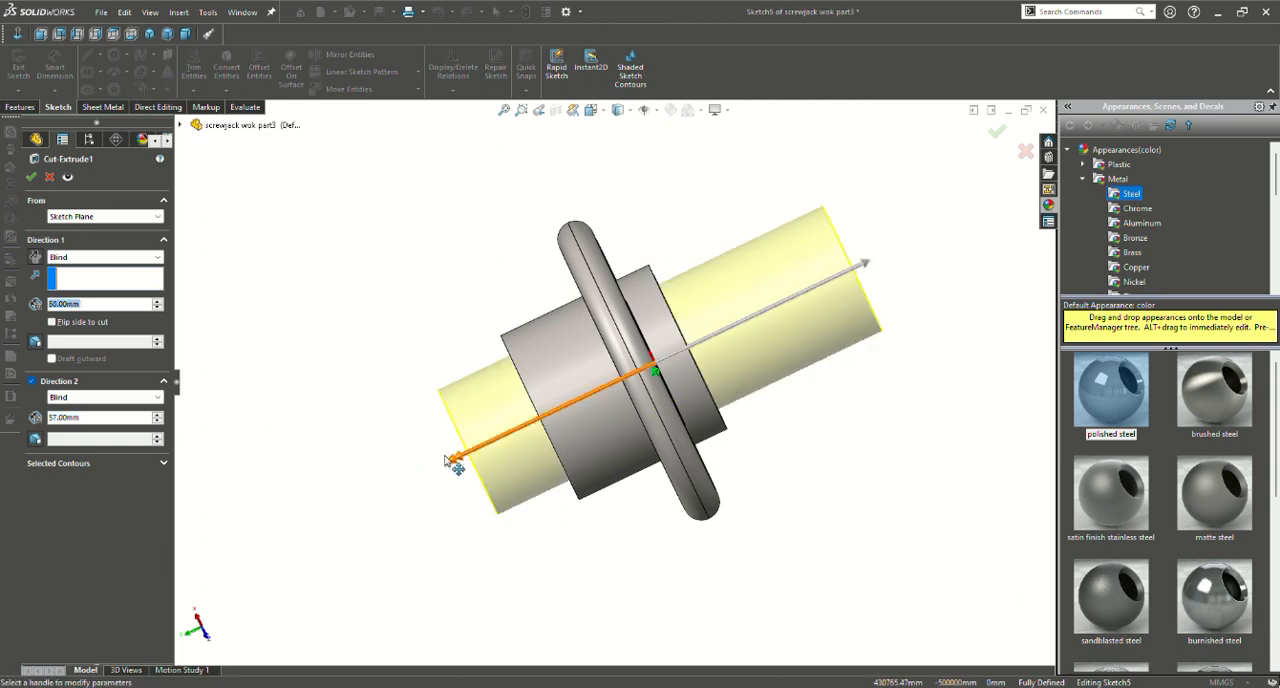
left_click_drag(448, 460, 416, 500)
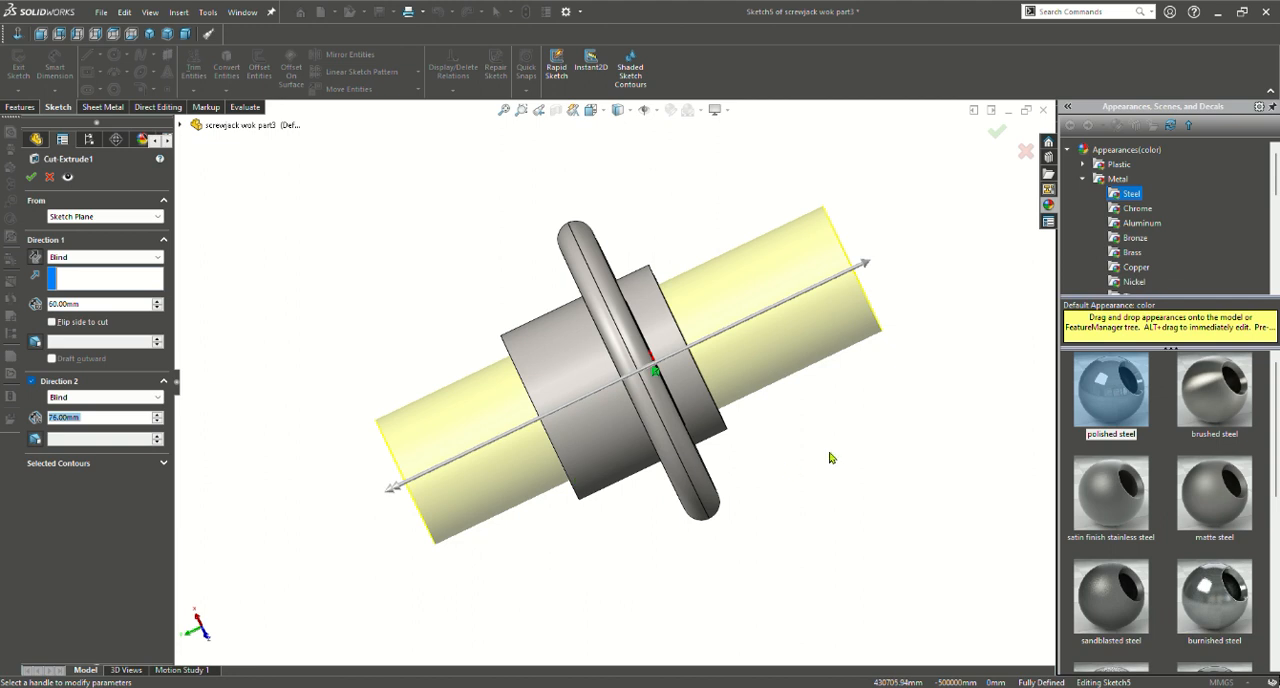
middle_click_drag(766, 434, 831, 411)
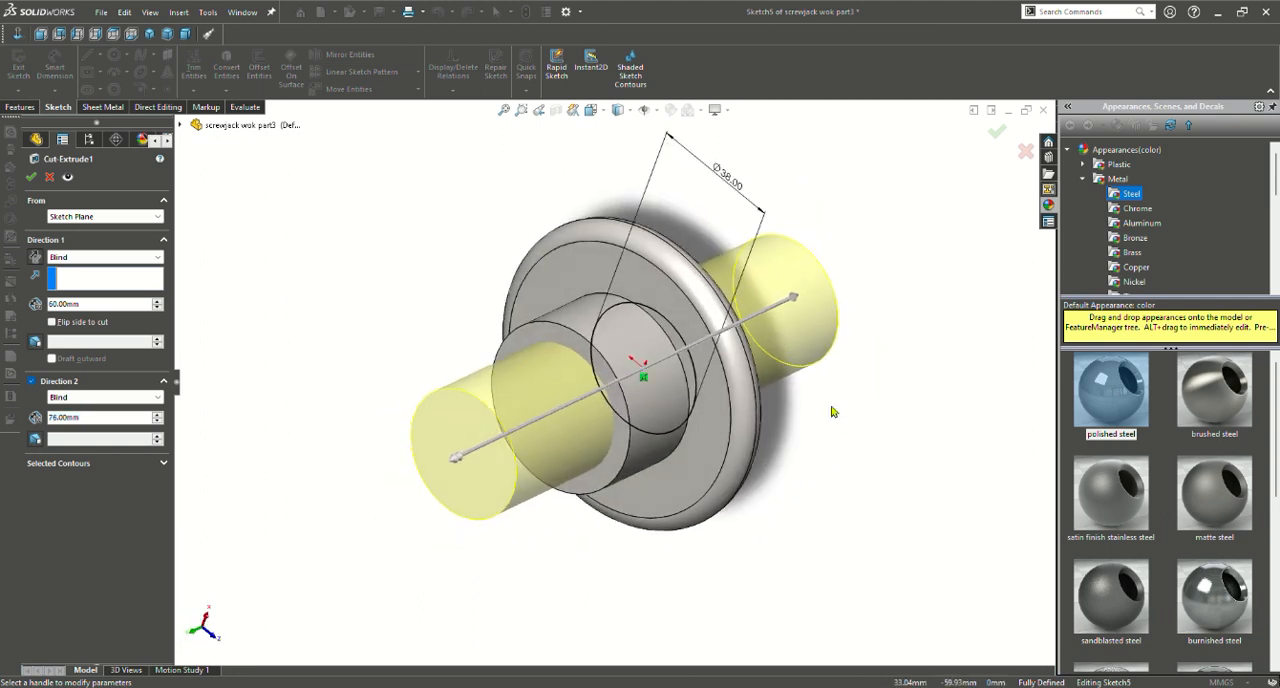
scroll(834, 411, "up", 1)
left_click(996, 134)
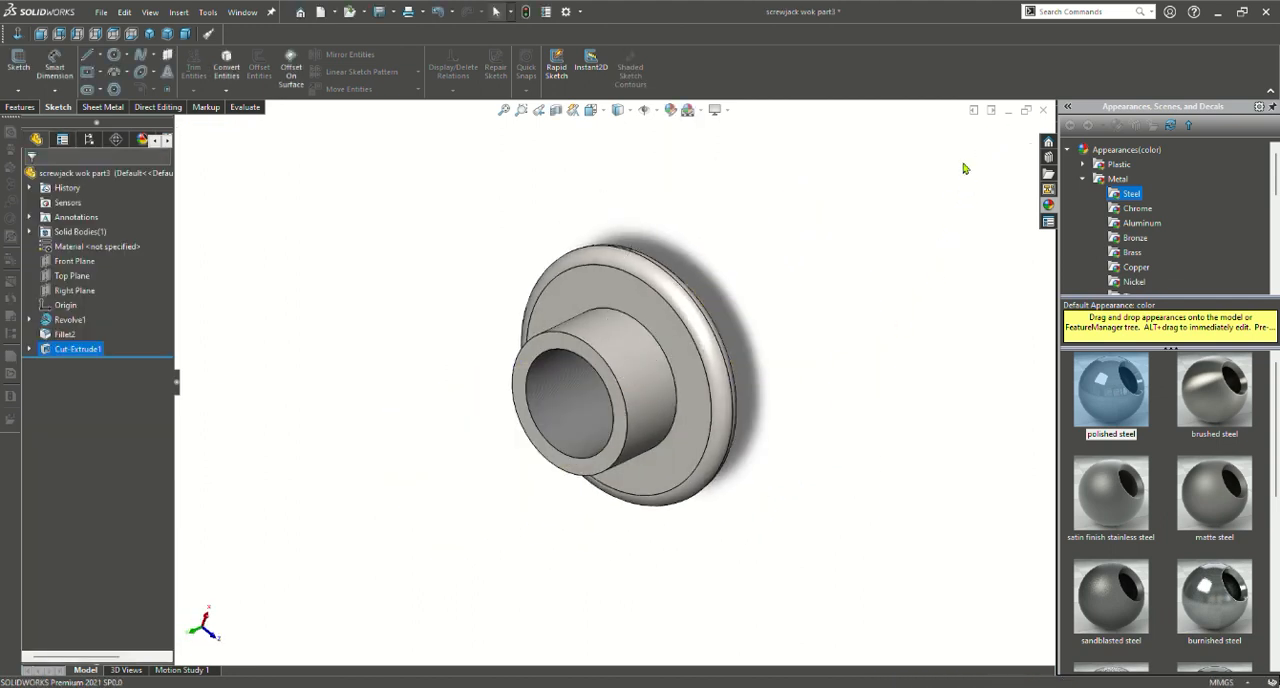
Inspect the flanged part from several sides and examine the thread texture on the bore's inner wall up close
middle_click_drag(714, 372, 789, 294)
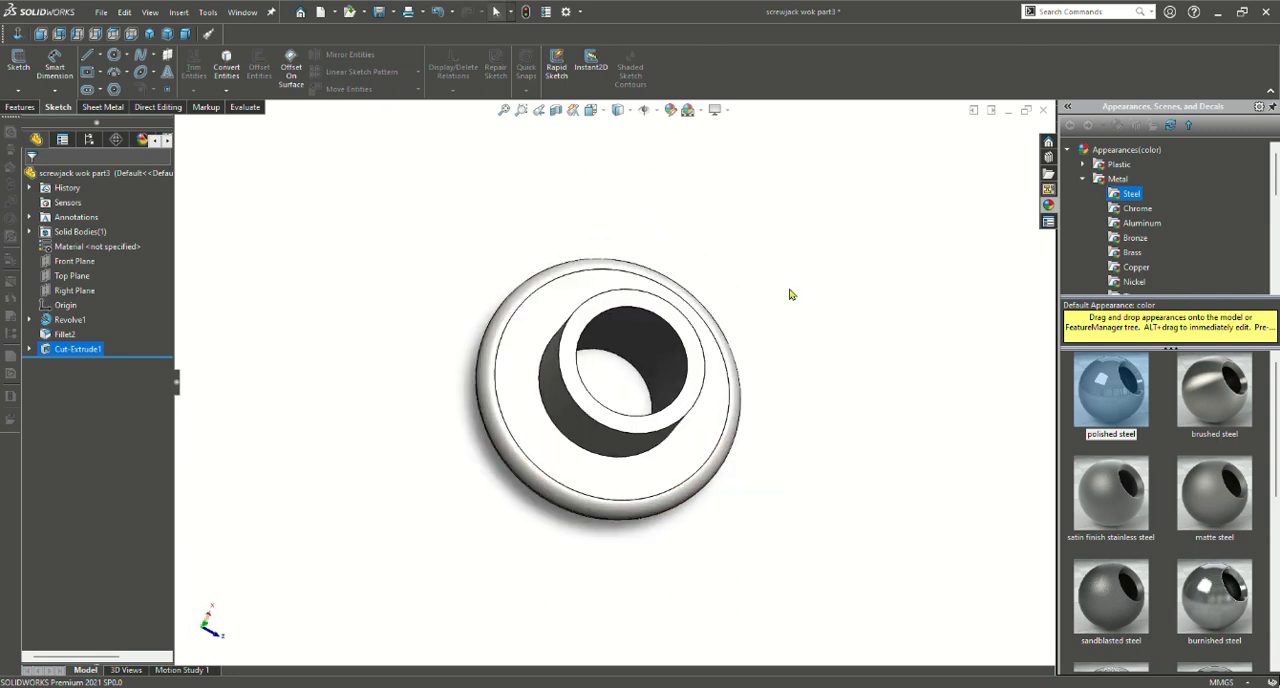
middle_click_drag(787, 375, 474, 406)
scroll(662, 355, "down", 6)
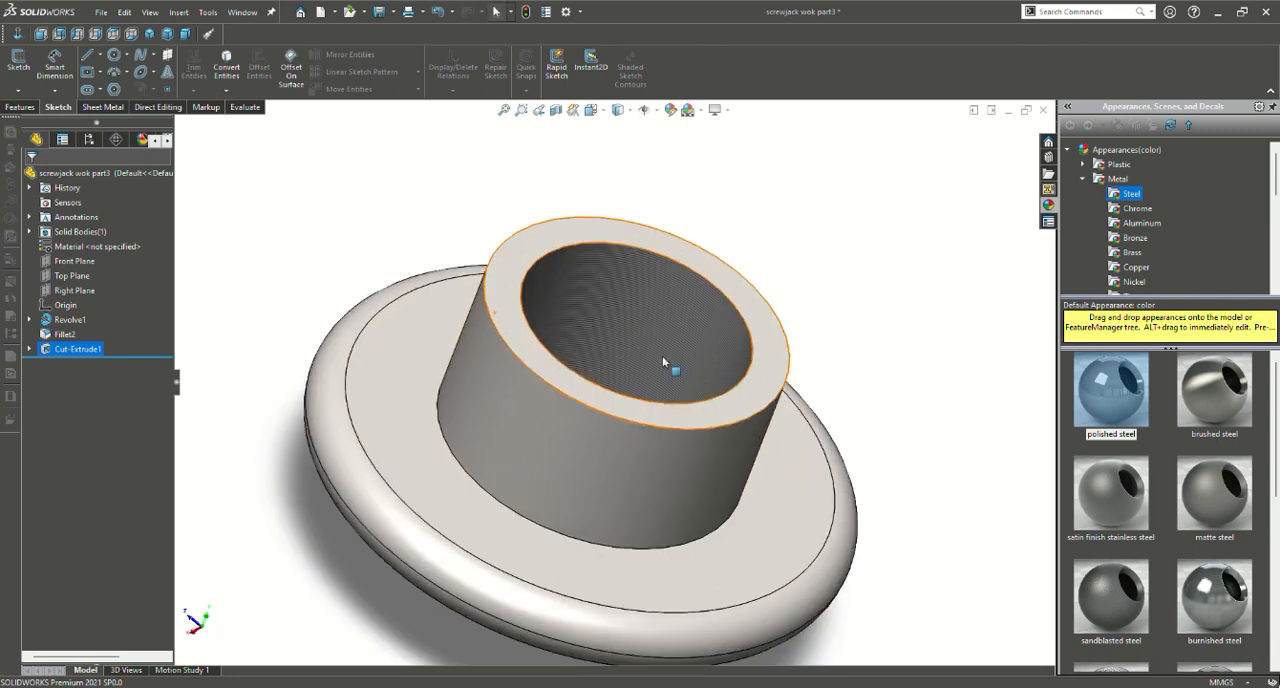
scroll(609, 330, "up", 5)
scroll(587, 230, "down", 3)
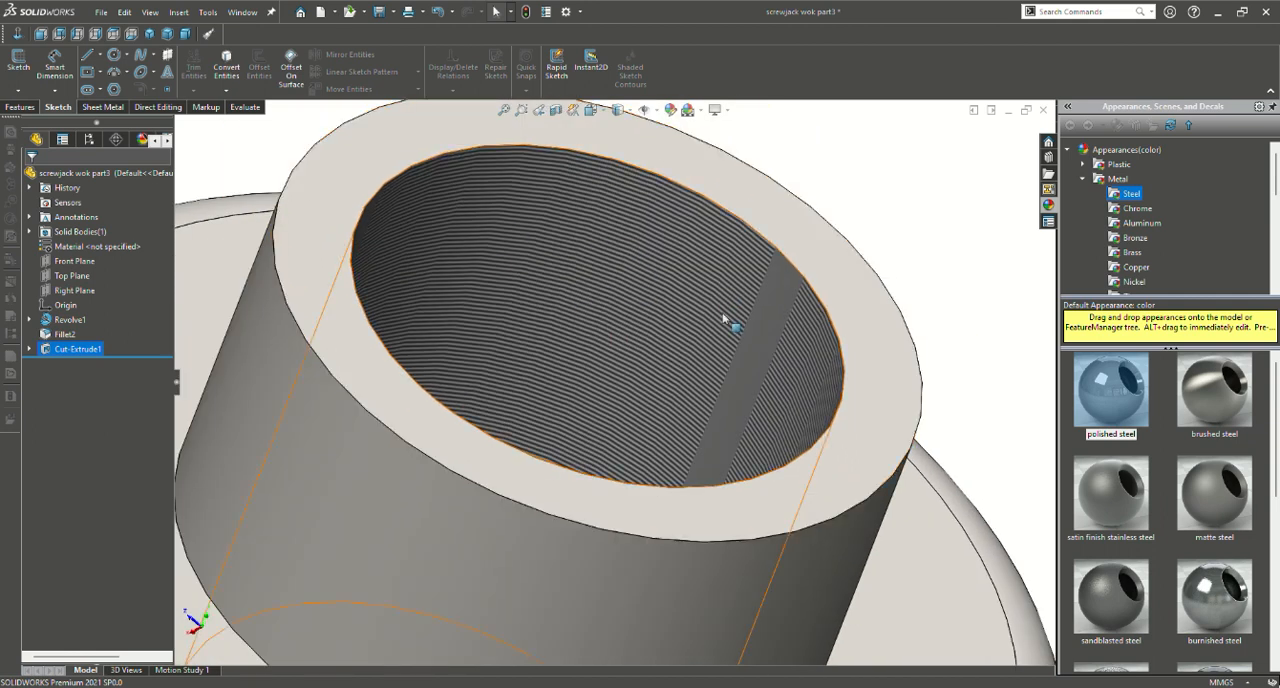
middle_click_drag(656, 303, 613, 291)
scroll(609, 290, "up", 3)
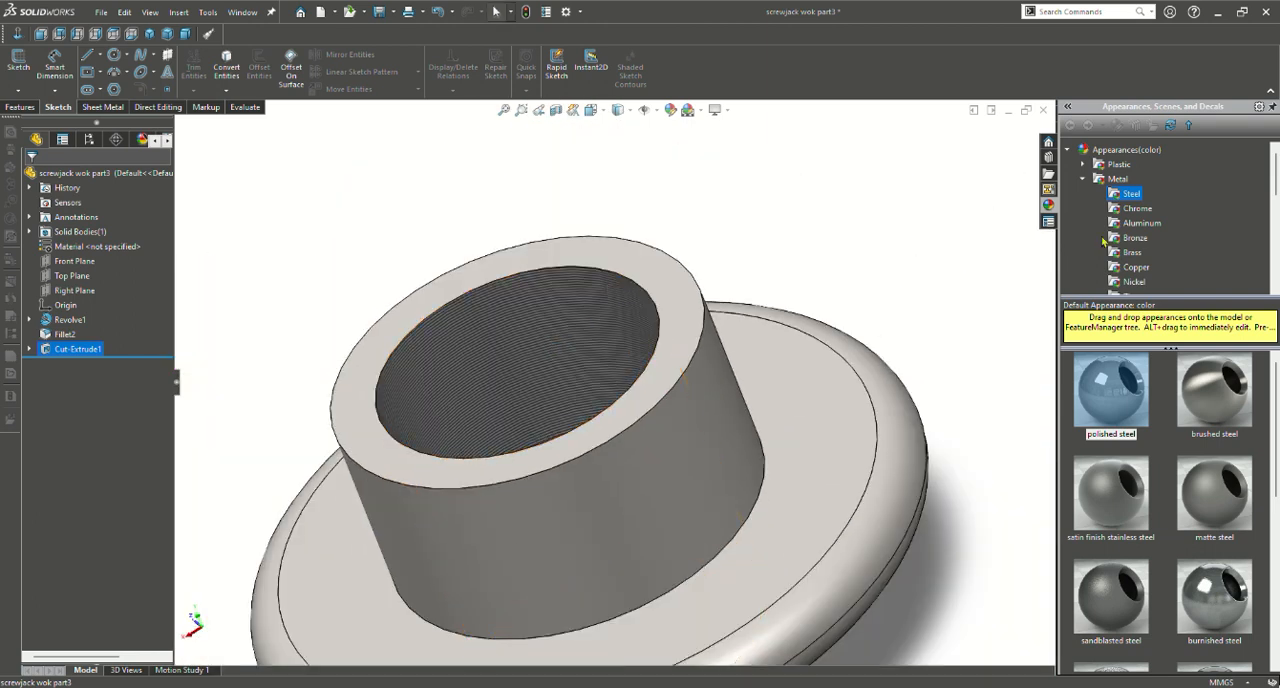
Find the screw thread appearance among the miscellaneous patterns and apply it to the bore's inner face
scroll(1104, 240, "down", 6)
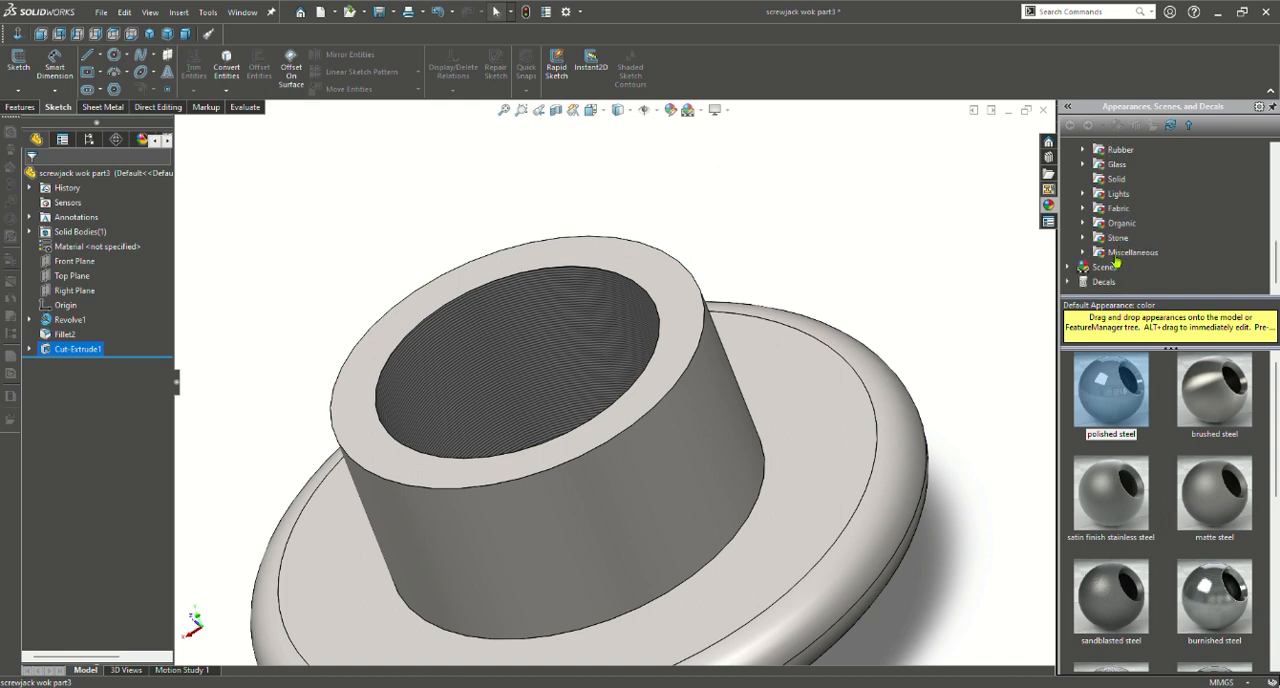
left_click(1125, 255)
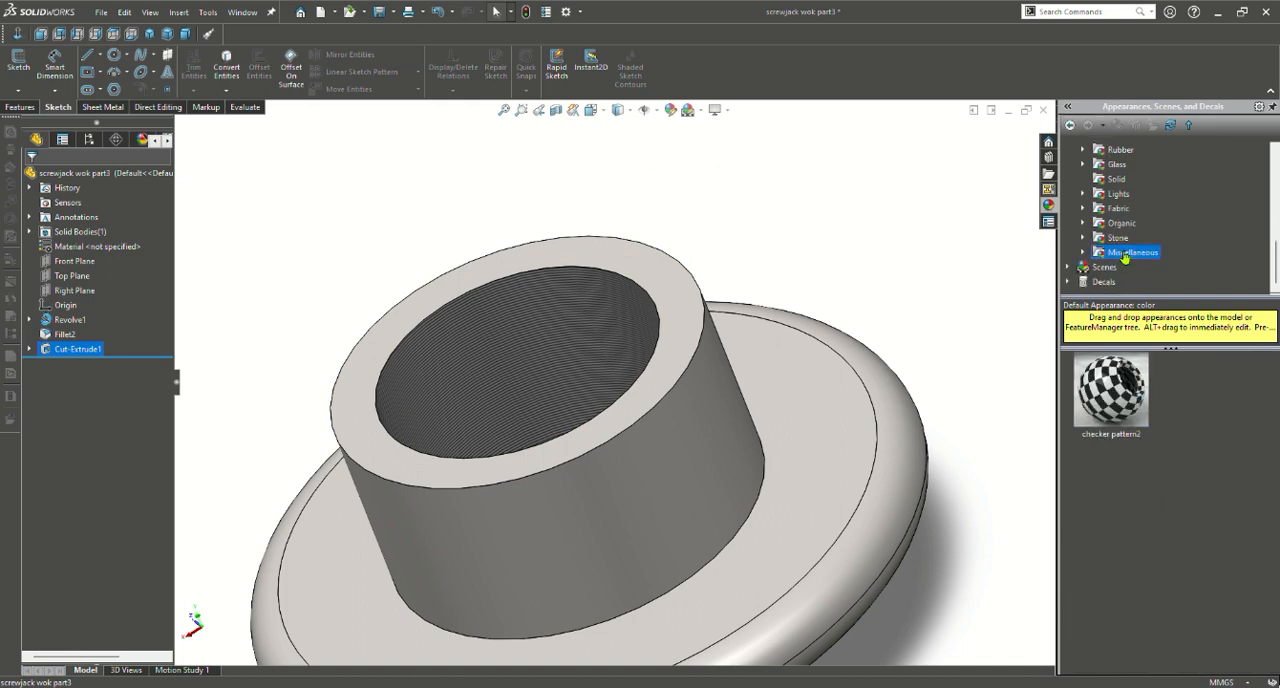
double_click(1097, 255)
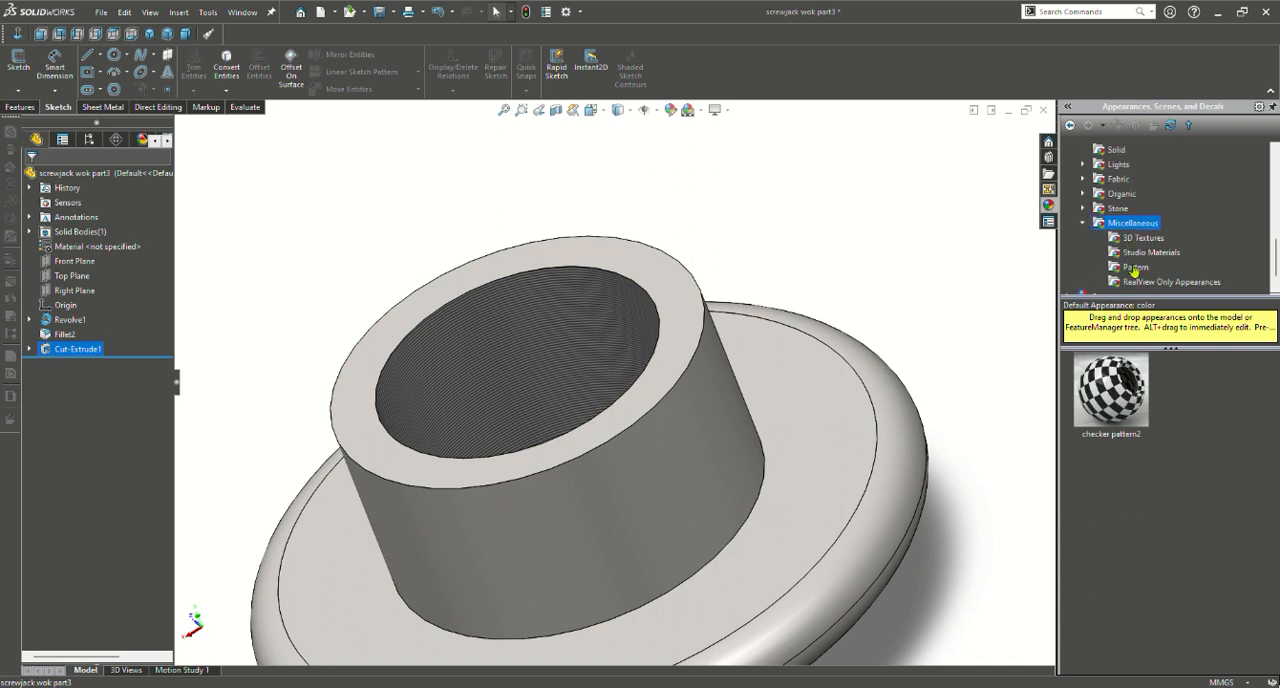
left_click(1131, 268)
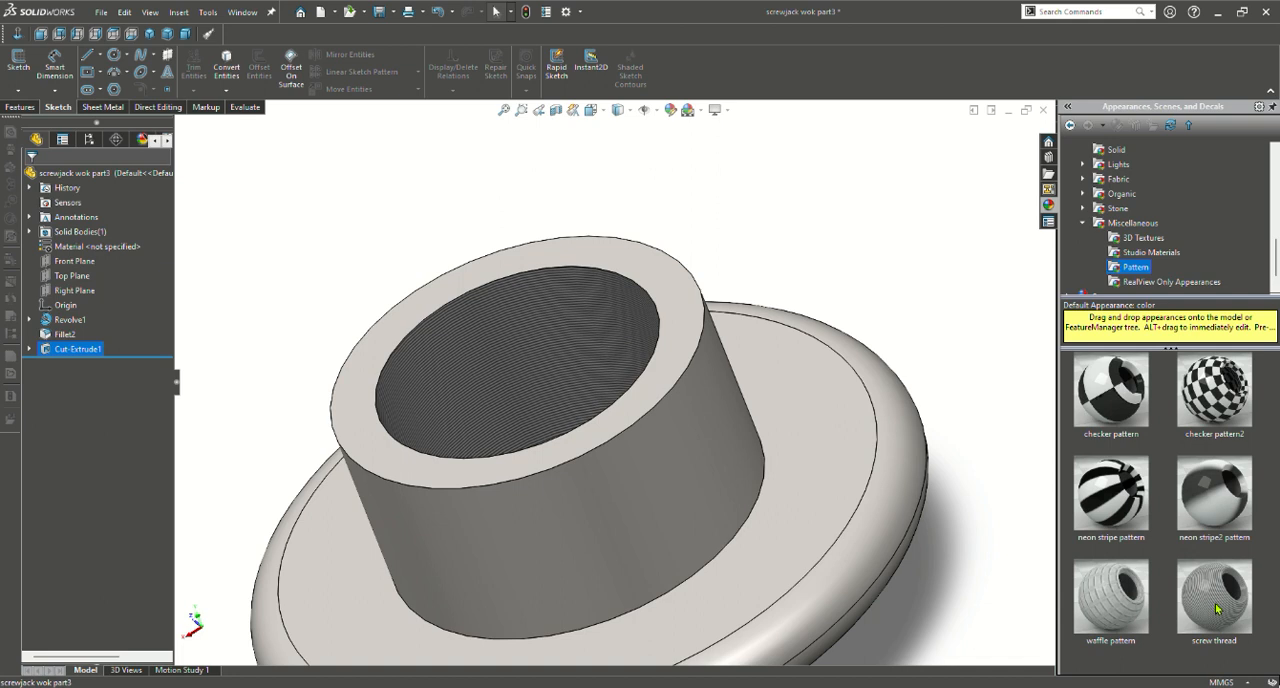
left_click_drag(1217, 608, 459, 384)
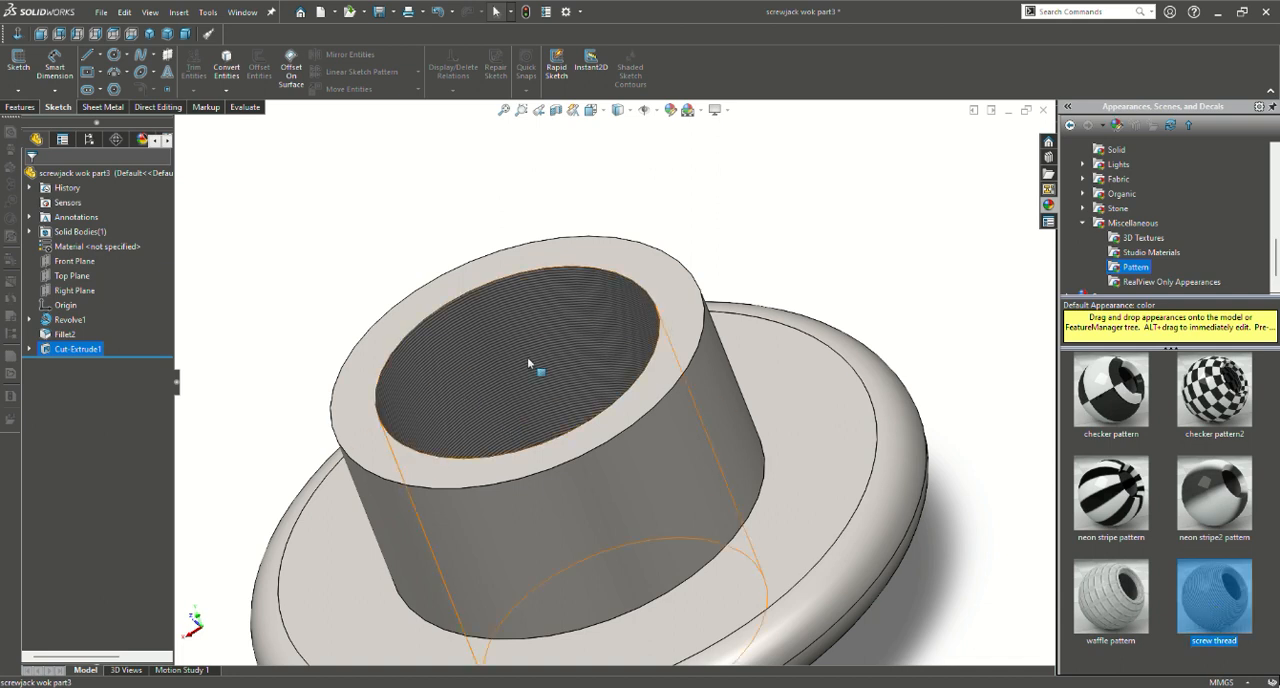
left_click_drag(527, 357, 528, 360)
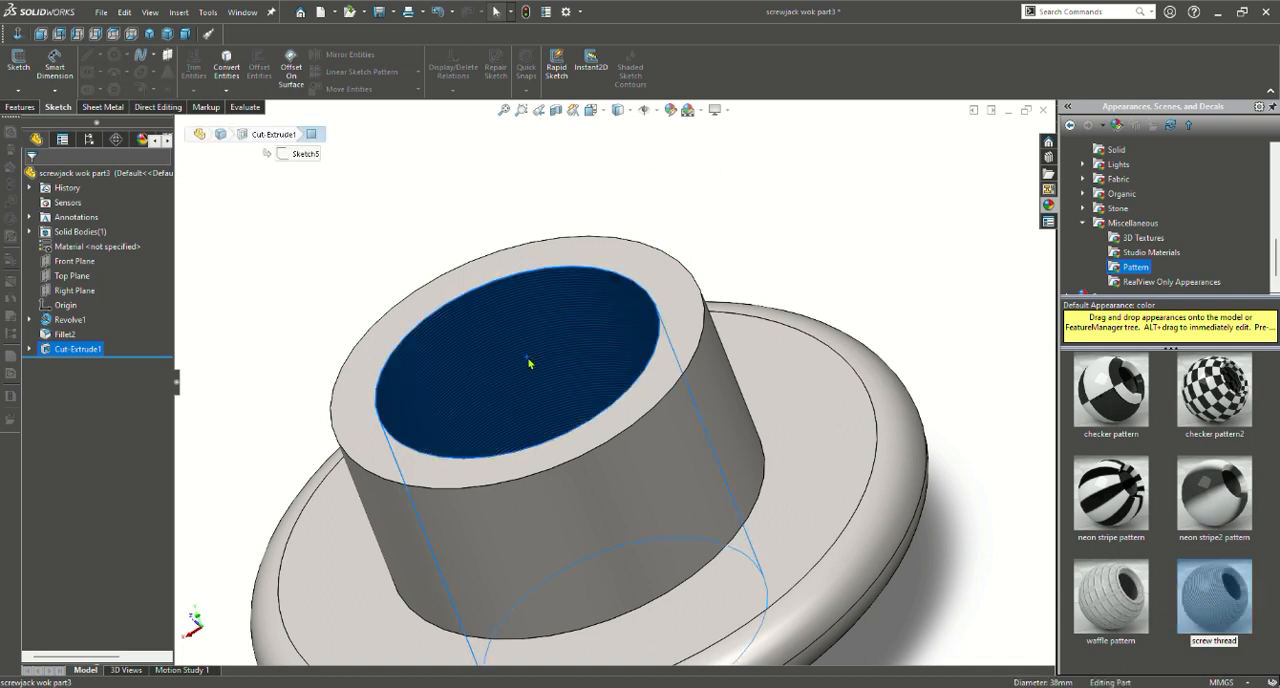
left_click(366, 209)
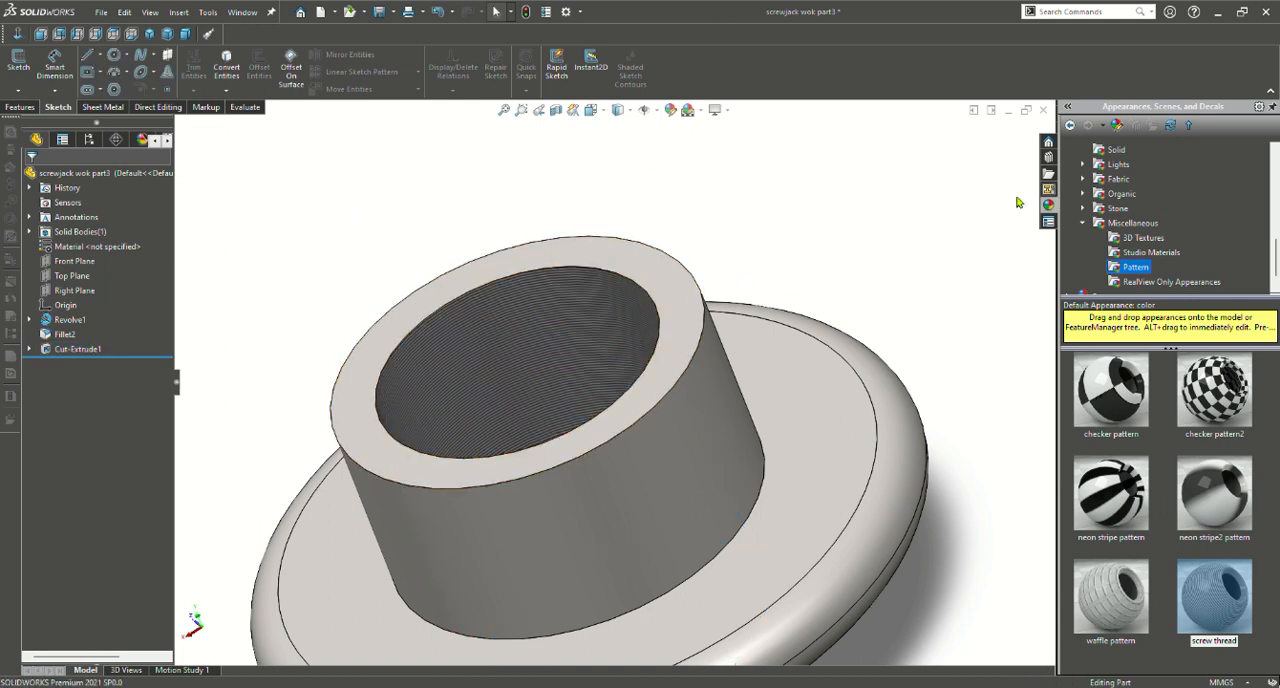
scroll(709, 268, "down", 5)
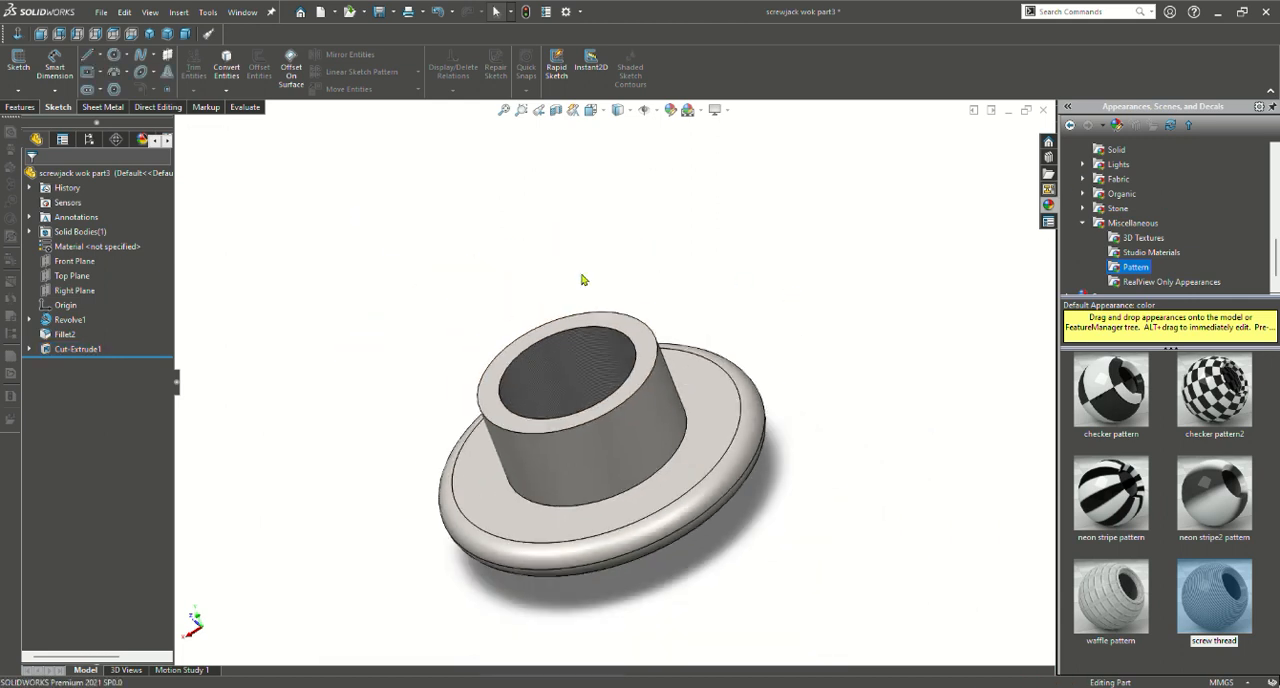
middle_click_drag(515, 303, 544, 256)
scroll(520, 236, "down", 3)
scroll(414, 229, "up", 2)
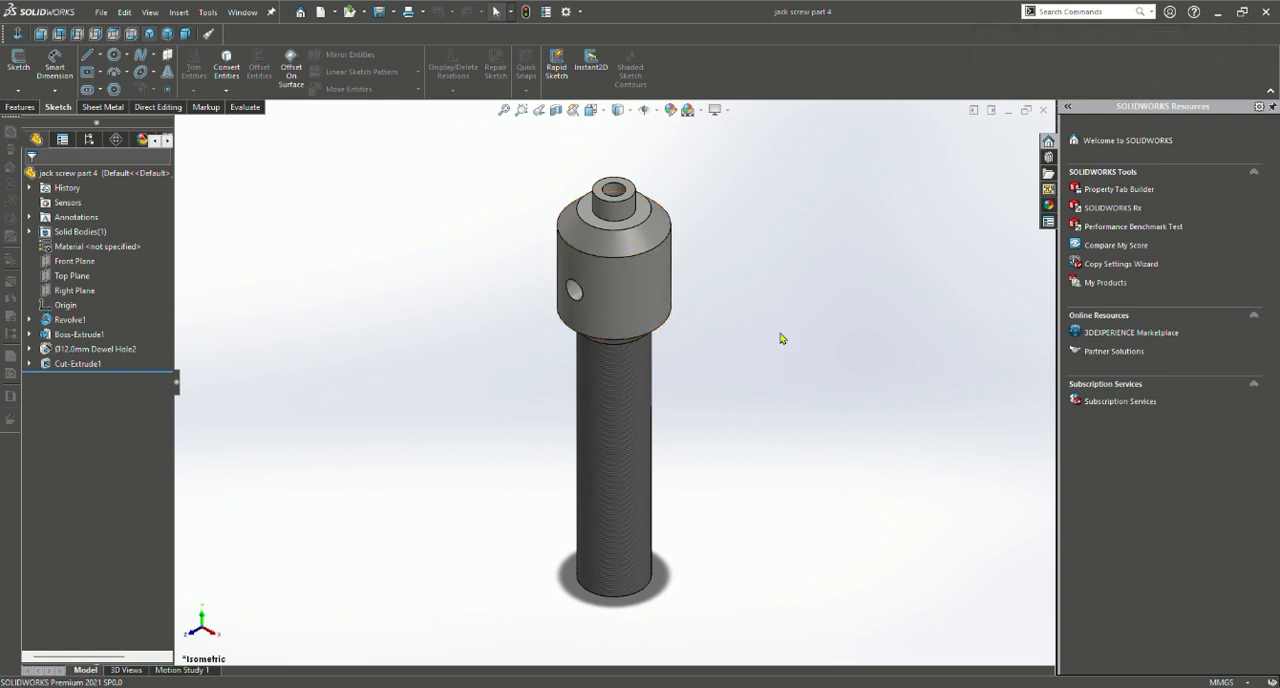
Examine the jack screw part's overall shape, its threaded shaft, head and cross hole, from several sides
scroll(777, 379, "up", 2)
scroll(777, 379, "down", 3)
scroll(662, 372, "up", 2)
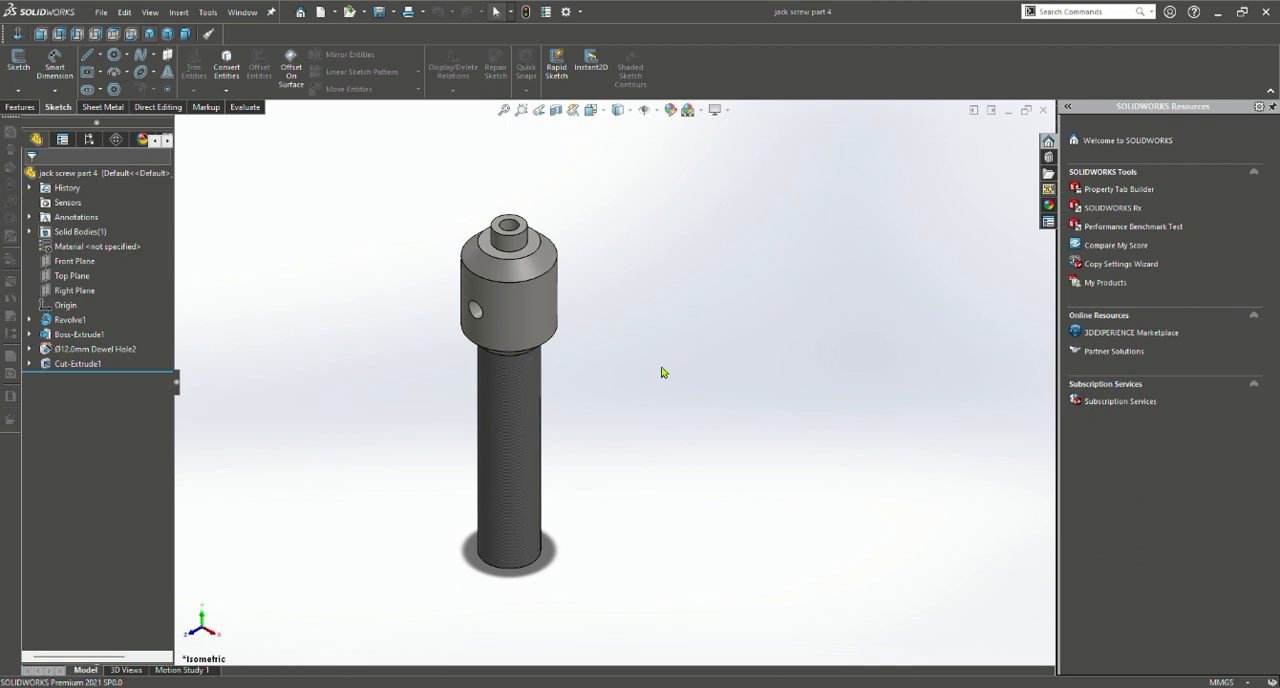
scroll(662, 372, "up", 2)
scroll(662, 372, "down", 2)
scroll(640, 378, "up", 3)
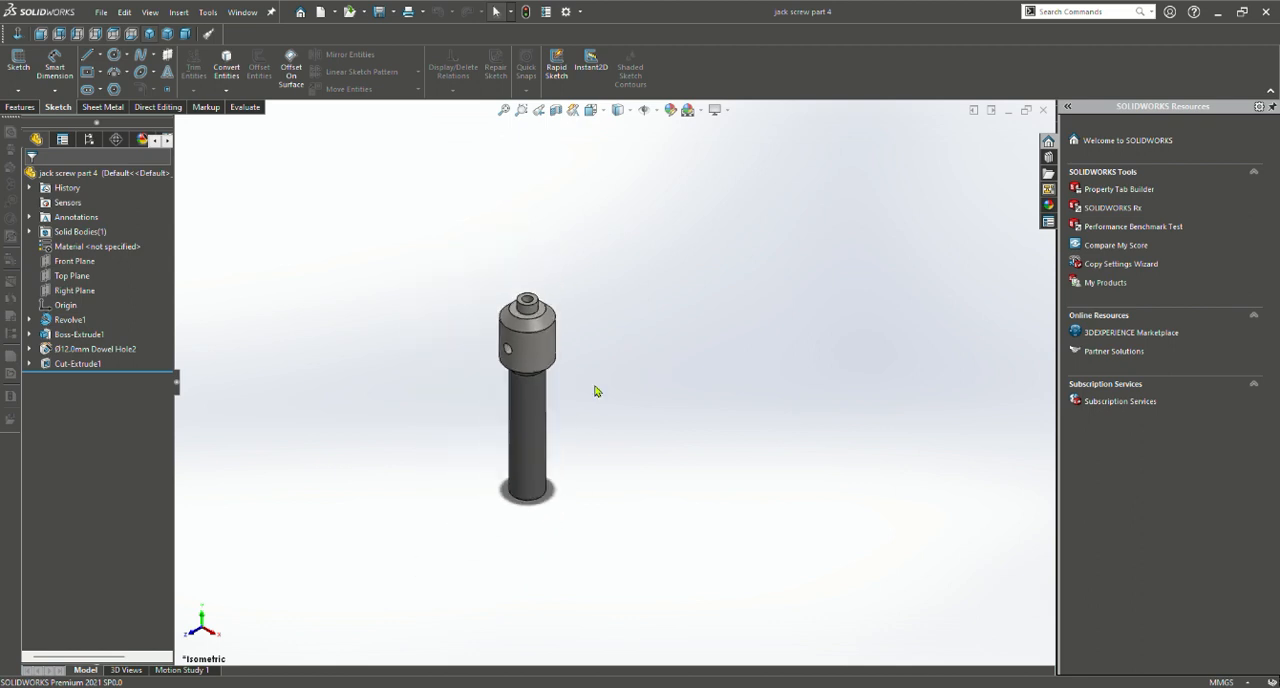
scroll(570, 375, "down", 3)
middle_click_drag(468, 385, 337, 234)
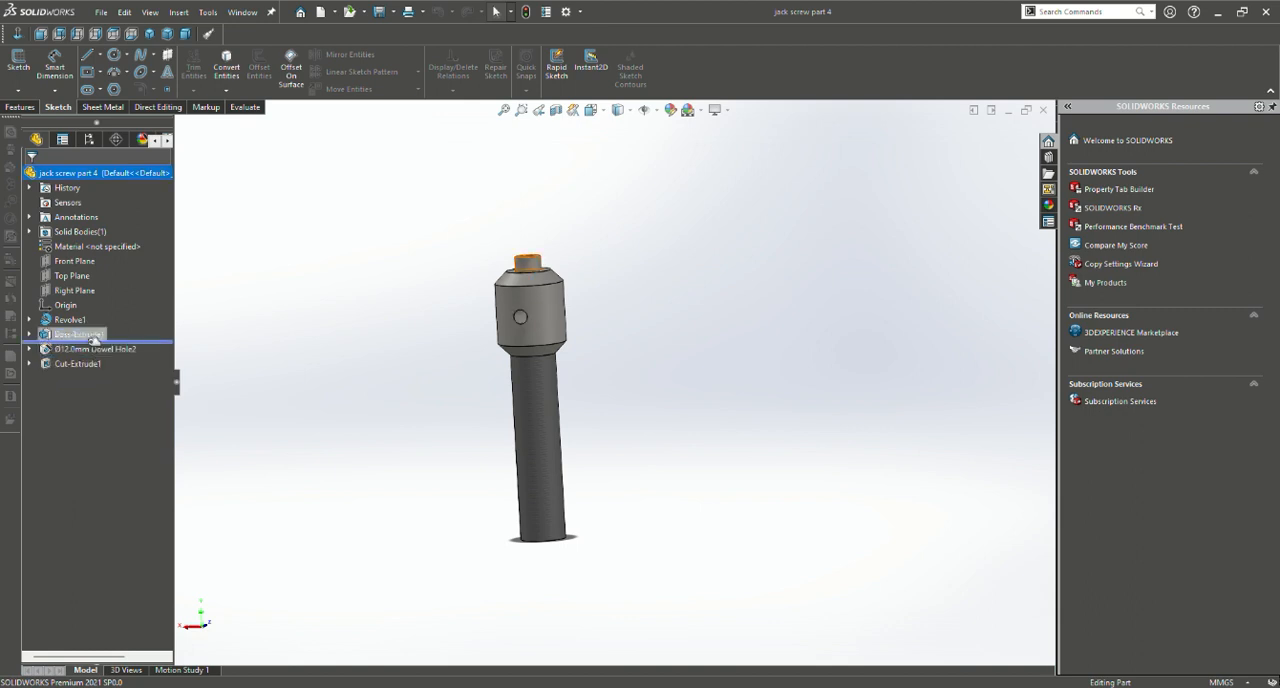
Roll the jack screw part back to its revolved base and open the revolve's profile sketch for review
left_click(95, 334)
left_click(100, 336)
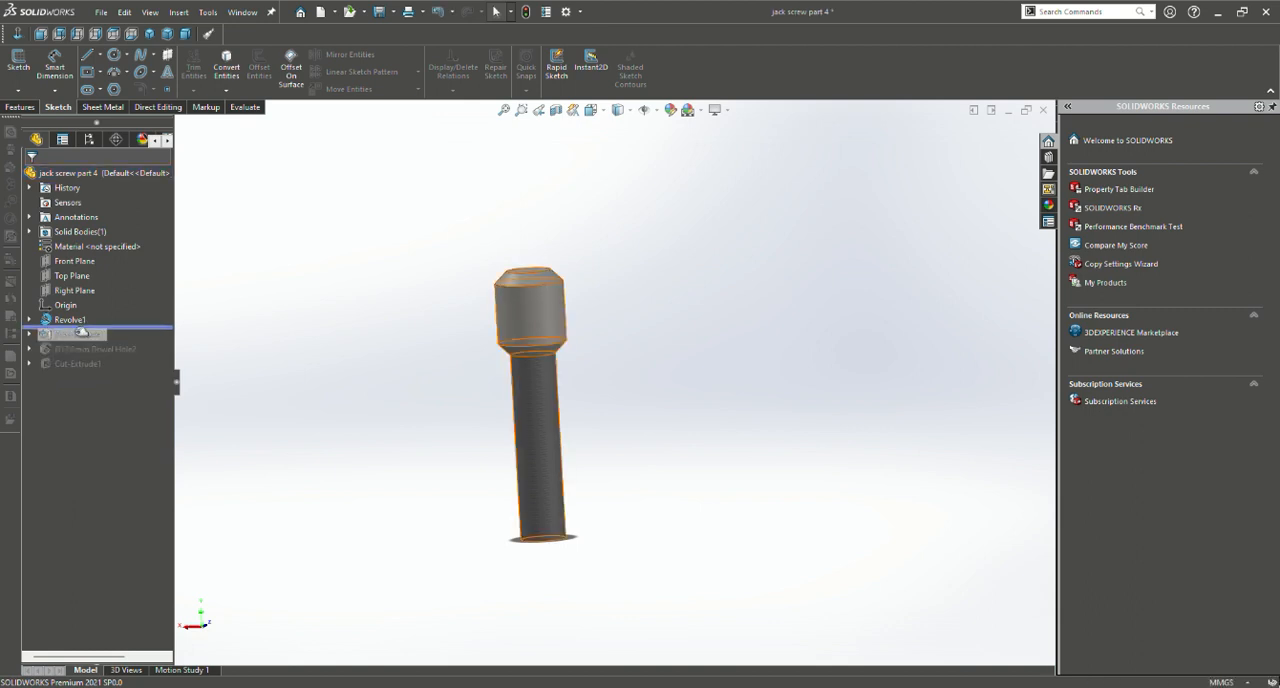
left_click(72, 320)
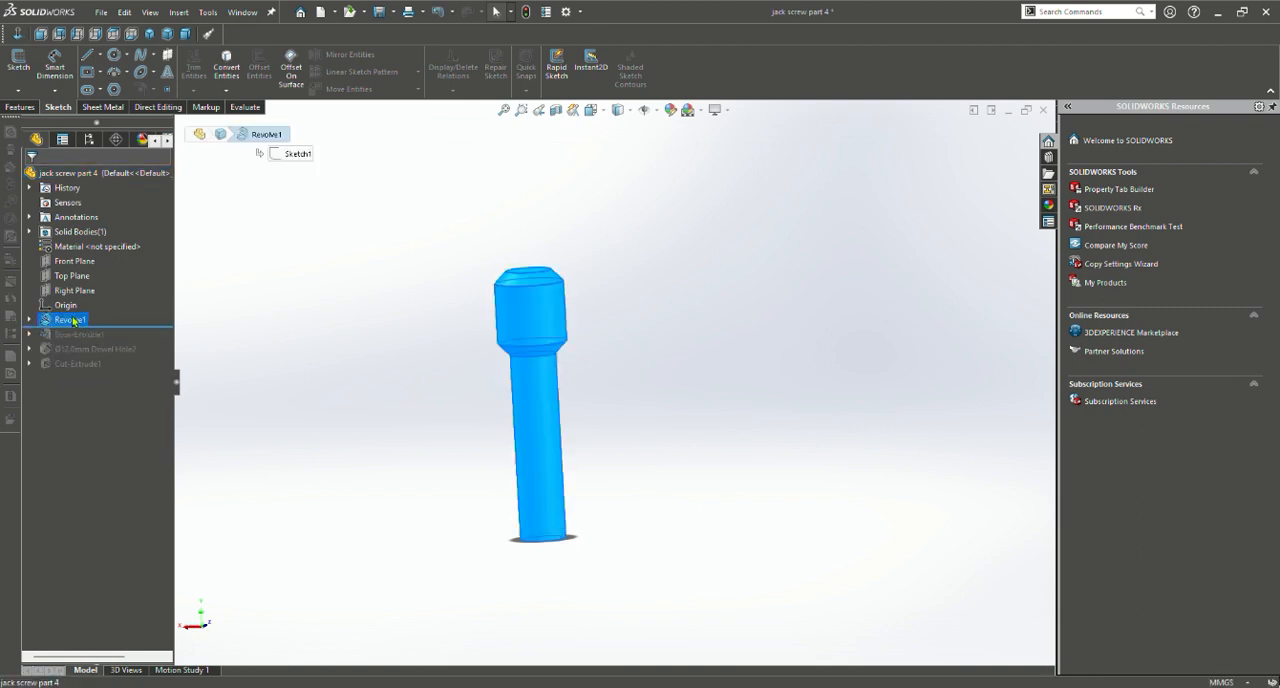
left_click(110, 293)
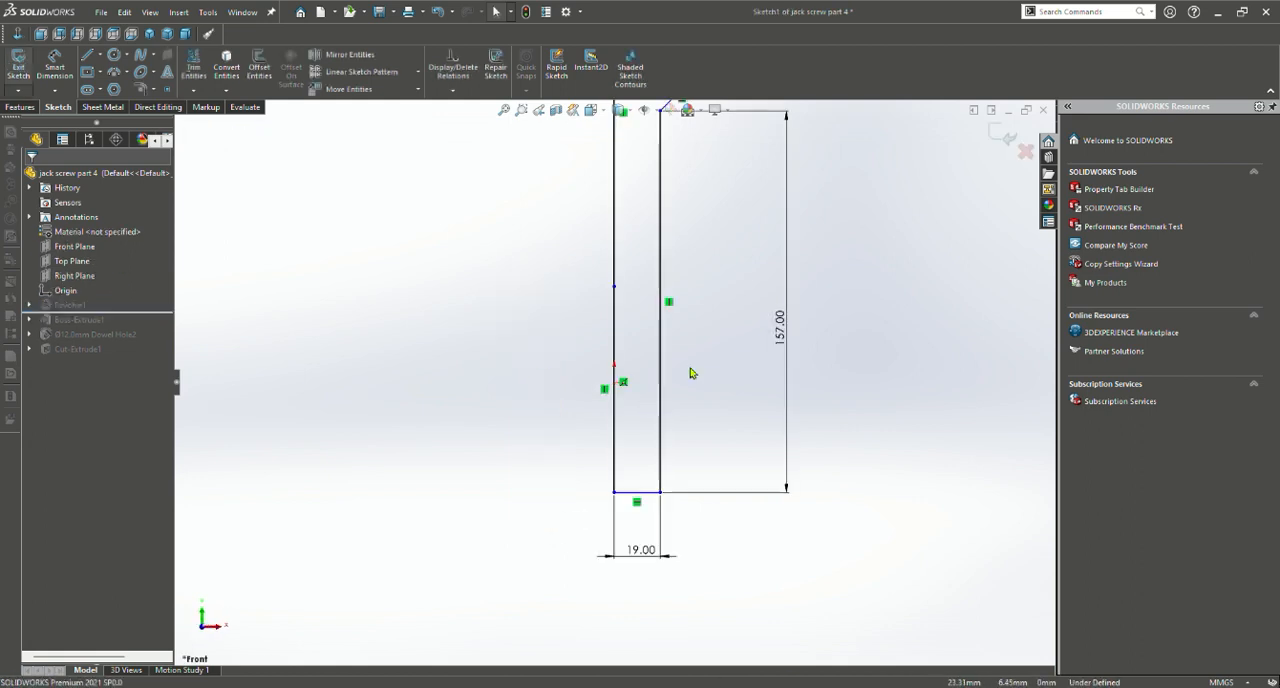
Dimension the profile's full-length axis line and the head's outer vertical line, and exit the sketch
scroll(690, 372, "up", 3)
scroll(651, 274, "down", 3)
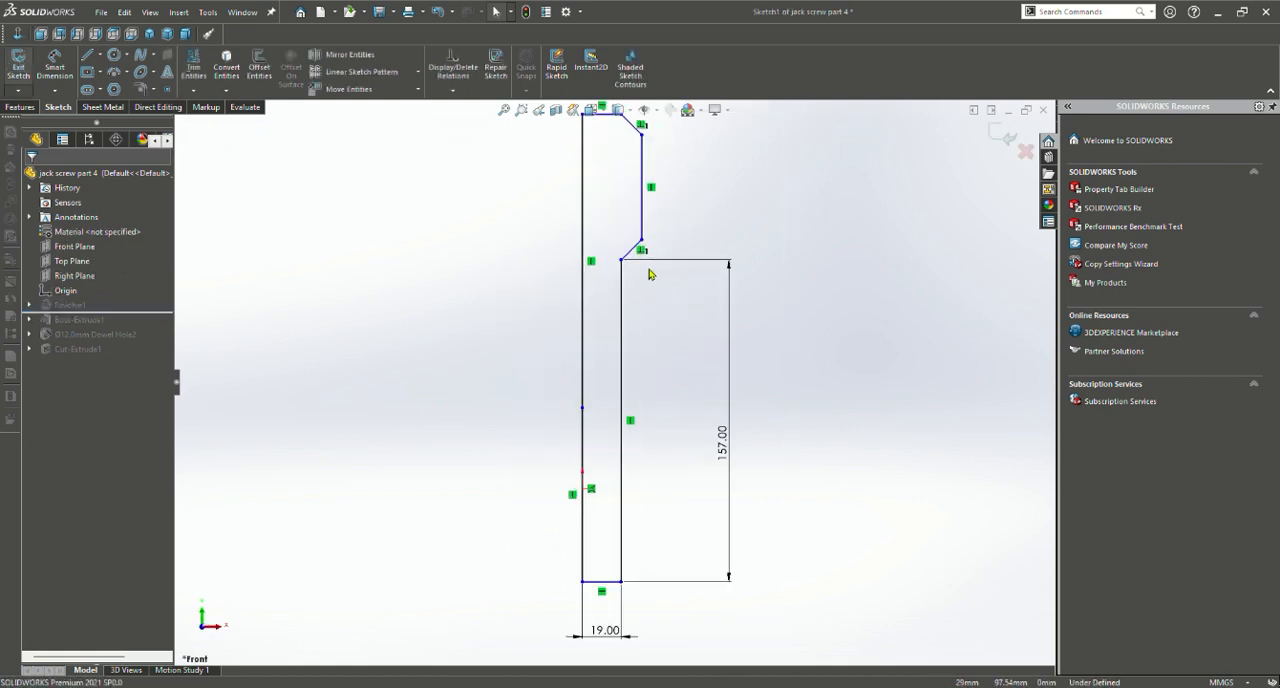
scroll(651, 274, "up", 2)
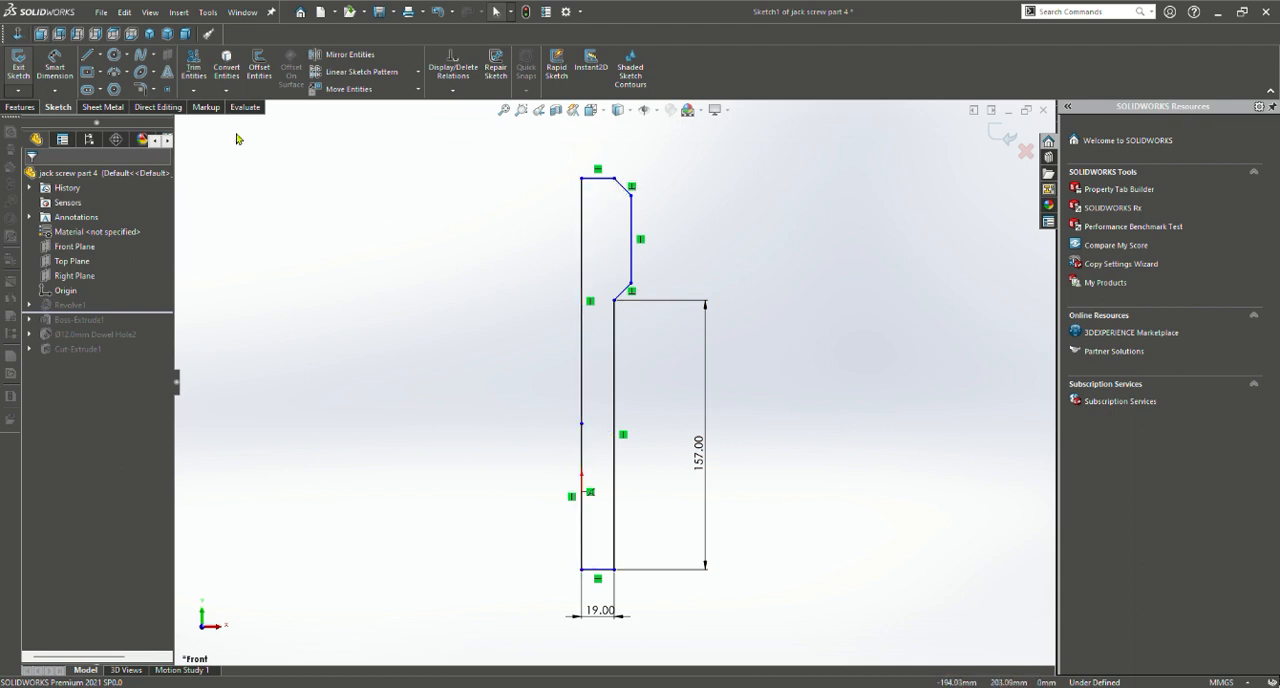
left_click(54, 64)
left_click(581, 268)
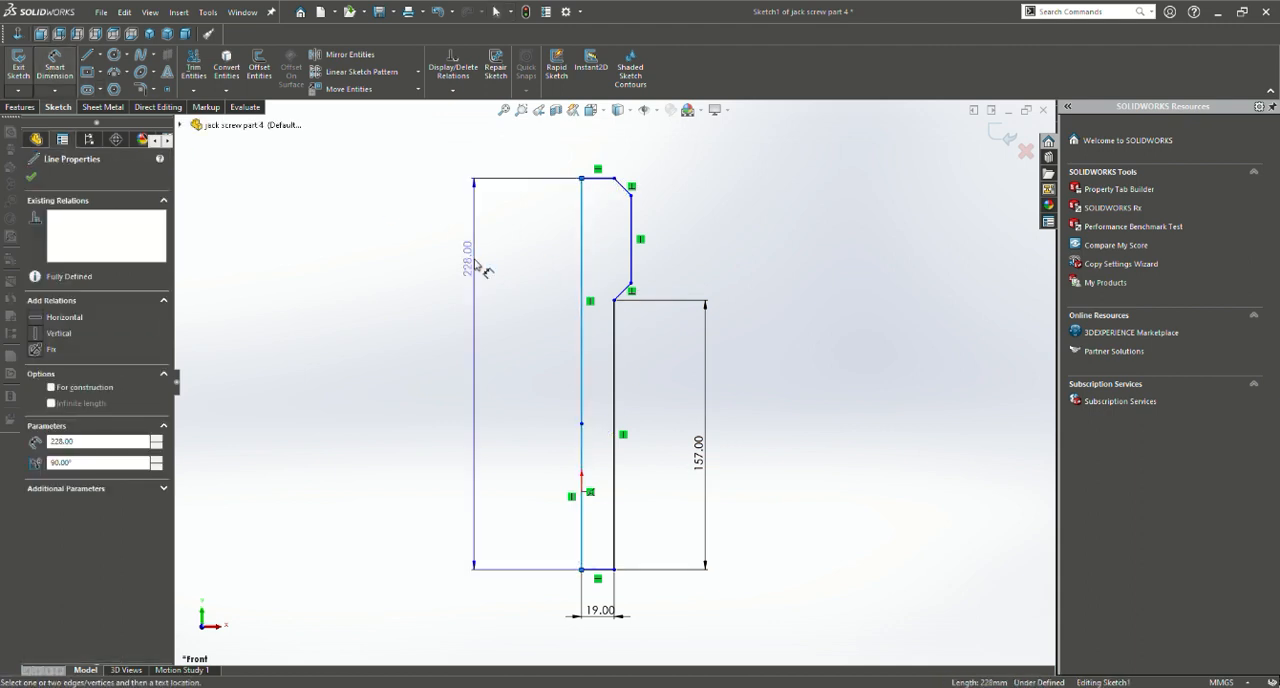
left_click(491, 298)
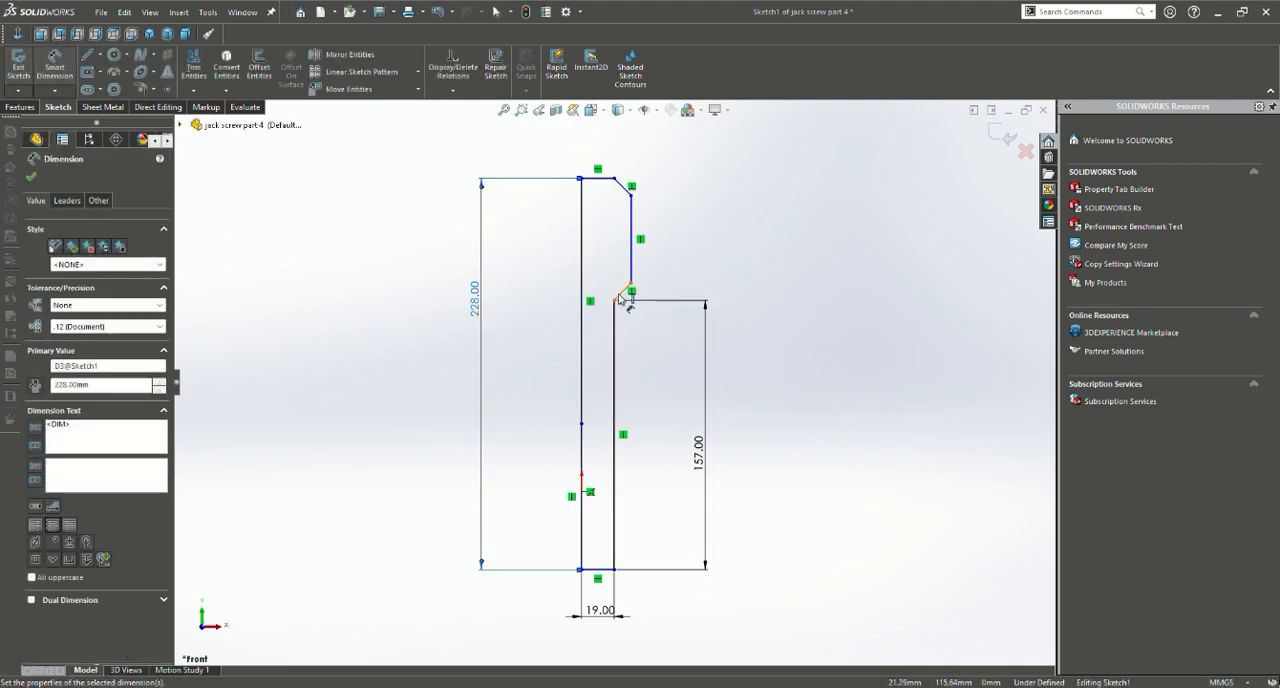
left_click(636, 243)
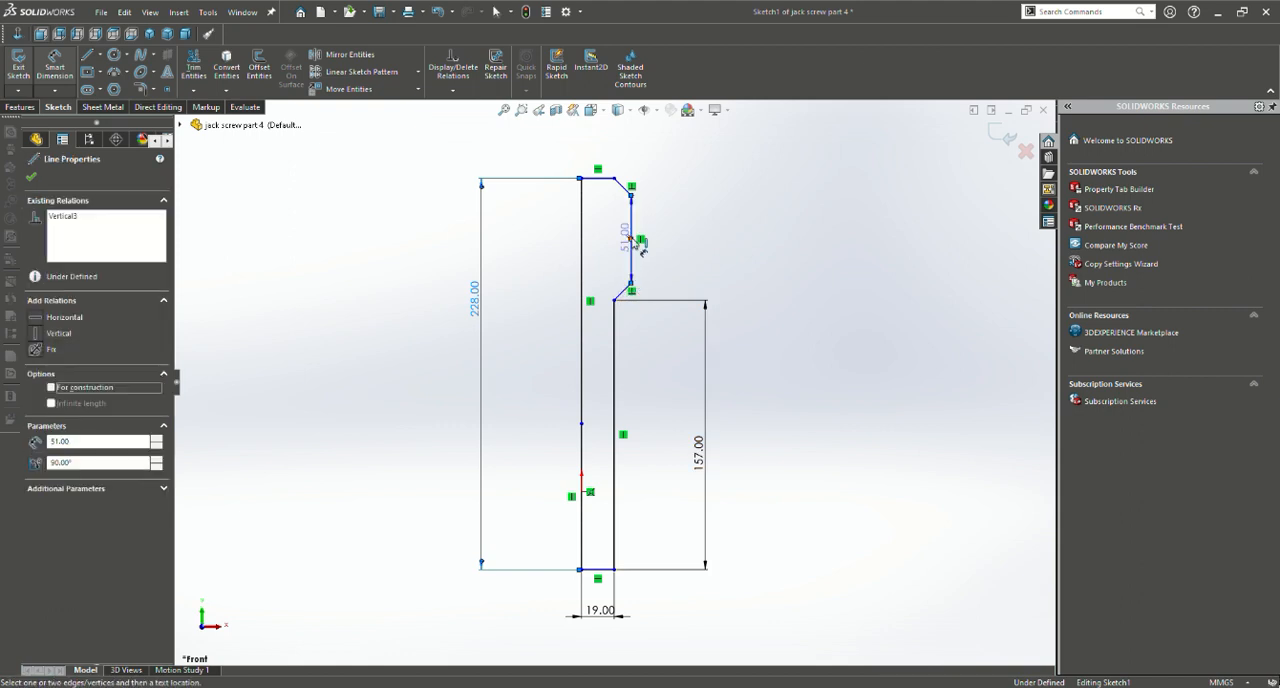
left_click(660, 242)
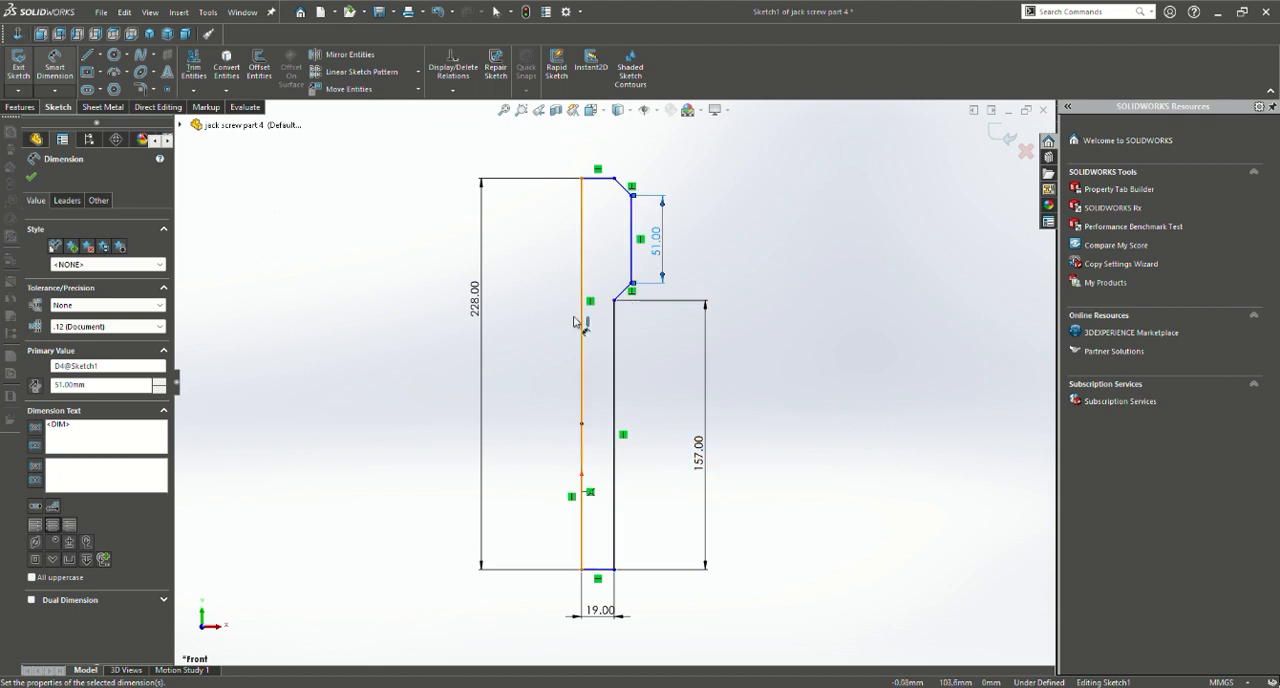
left_click(33, 178)
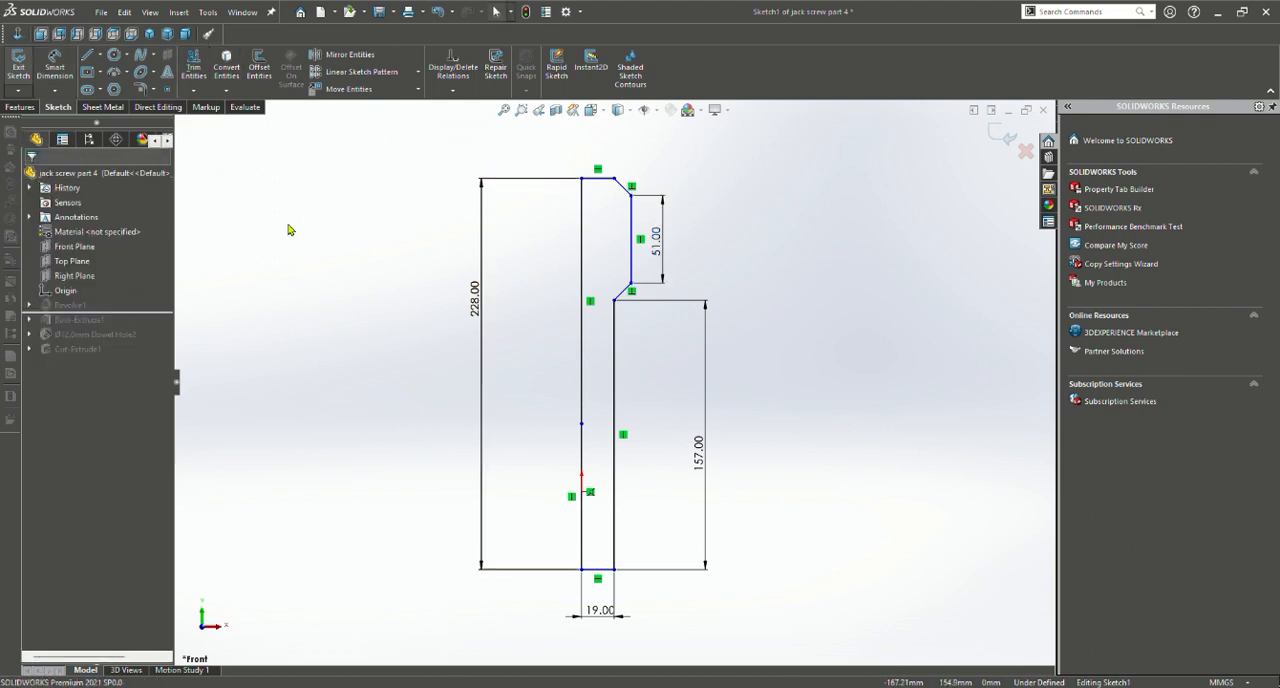
left_click(20, 107)
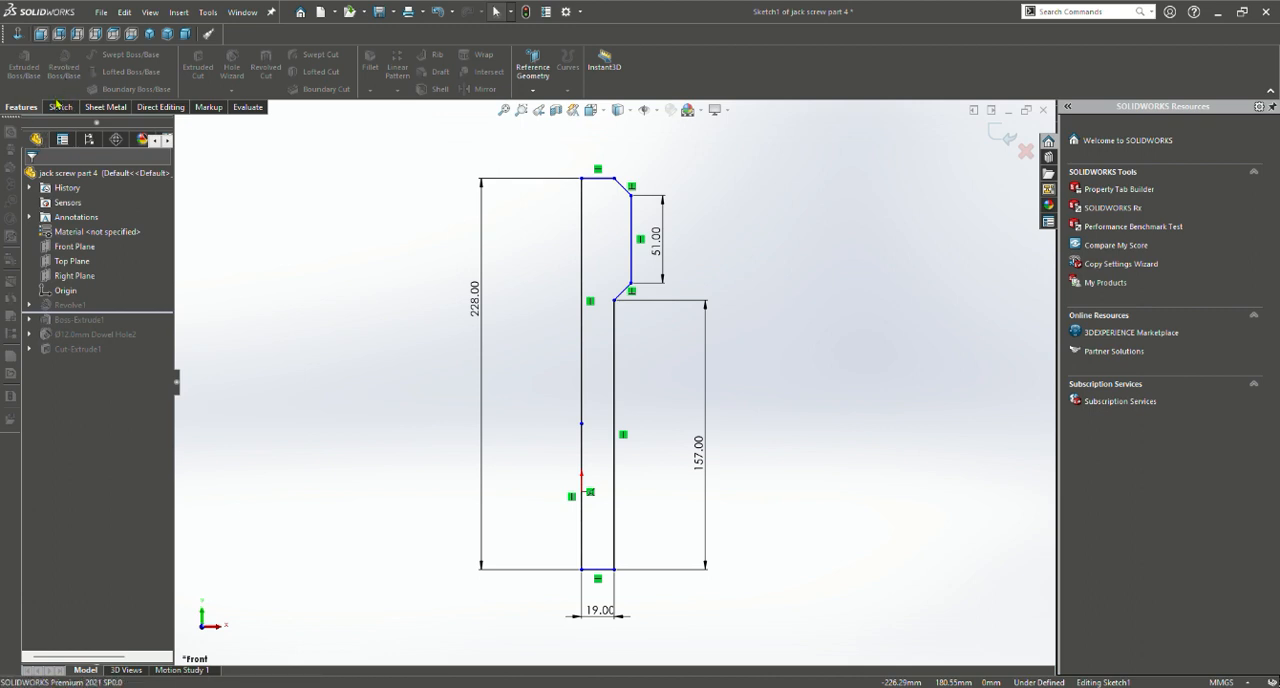
left_click(58, 107)
left_click(18, 62)
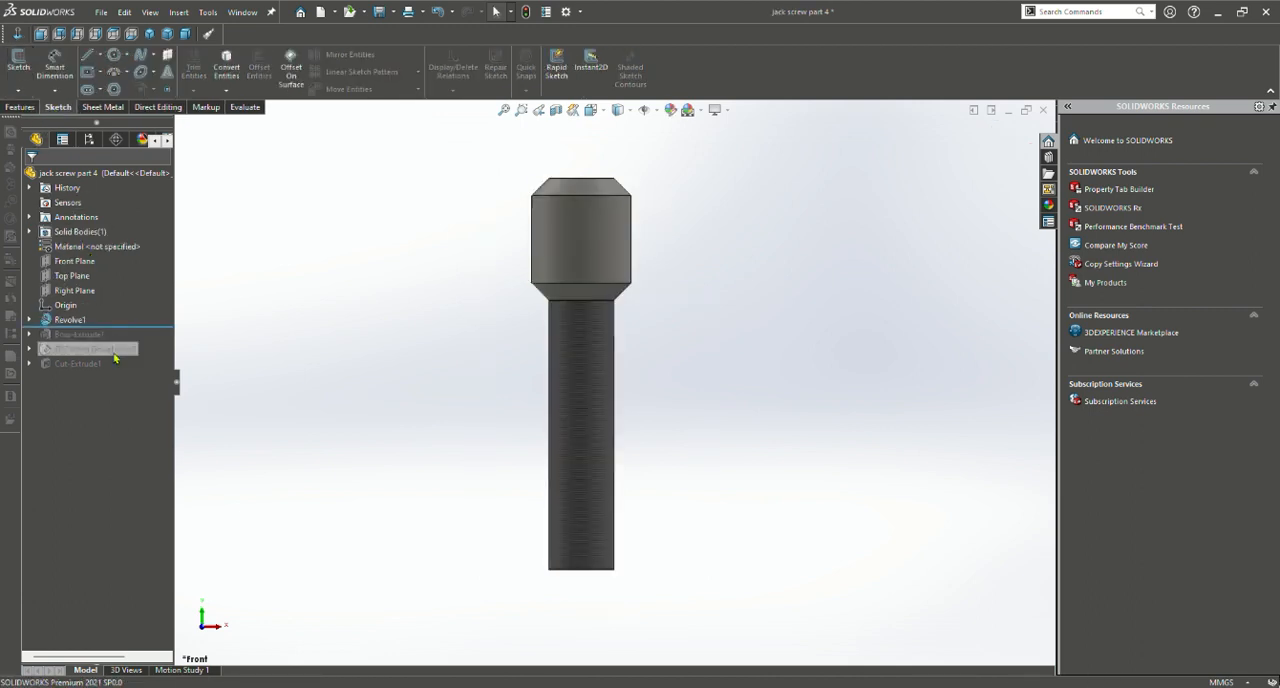
Review the revolve's axis and angle settings with the previewed body from several sides, and accept the feature
left_click(68, 319)
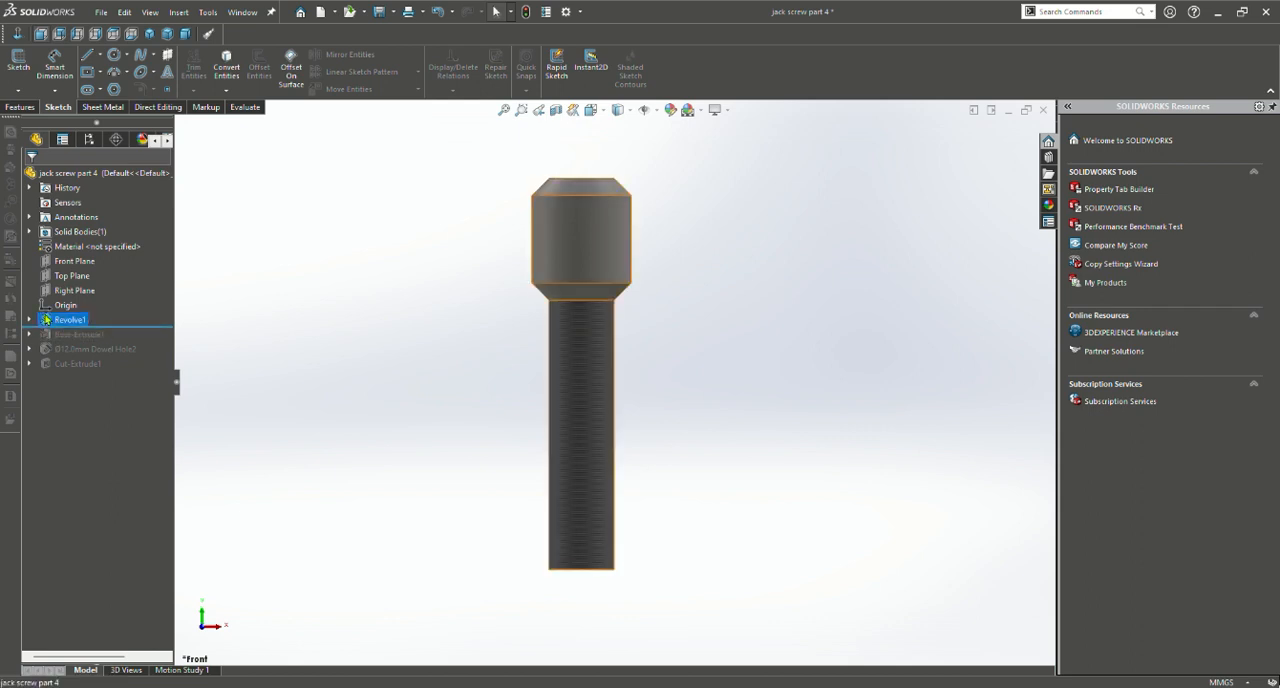
left_click(62, 285)
mouse_move(751, 337)
middle_mouse_down()
mouse_move(646, 349)
mouse_move(580, 290)
middle_mouse_up()
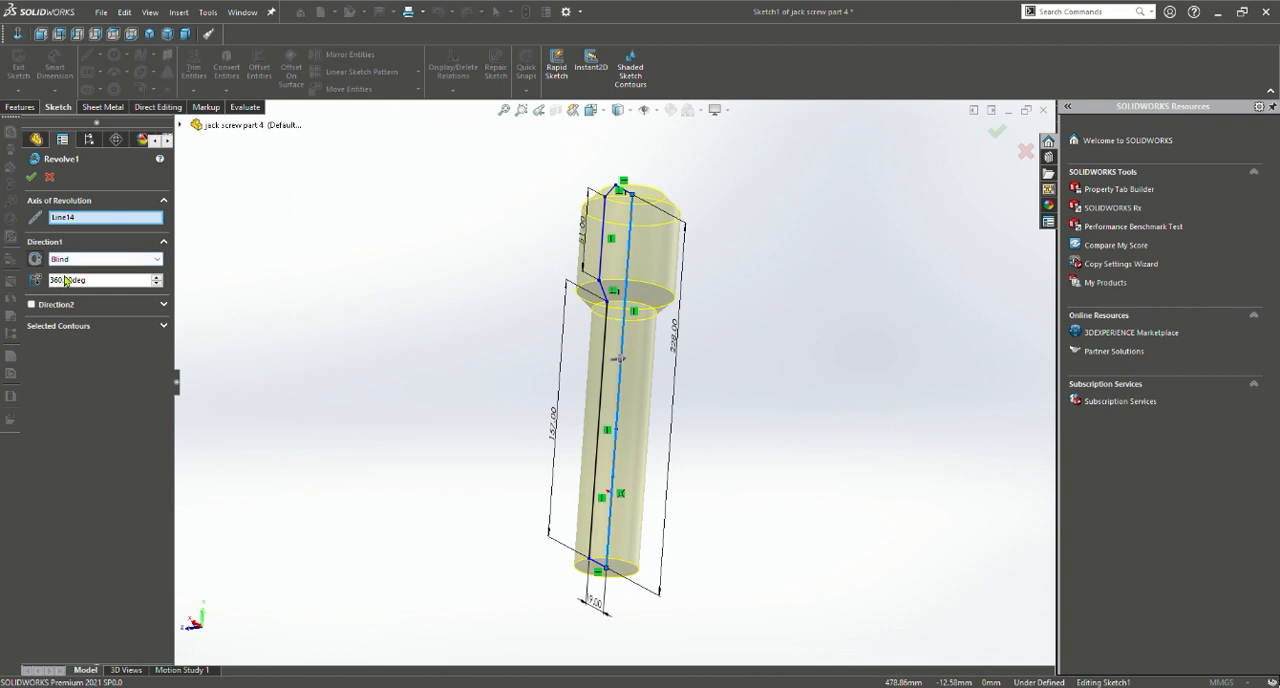
mouse_move(600, 560)
middle_mouse_down()
mouse_move(764, 450)
mouse_move(774, 415)
middle_mouse_up()
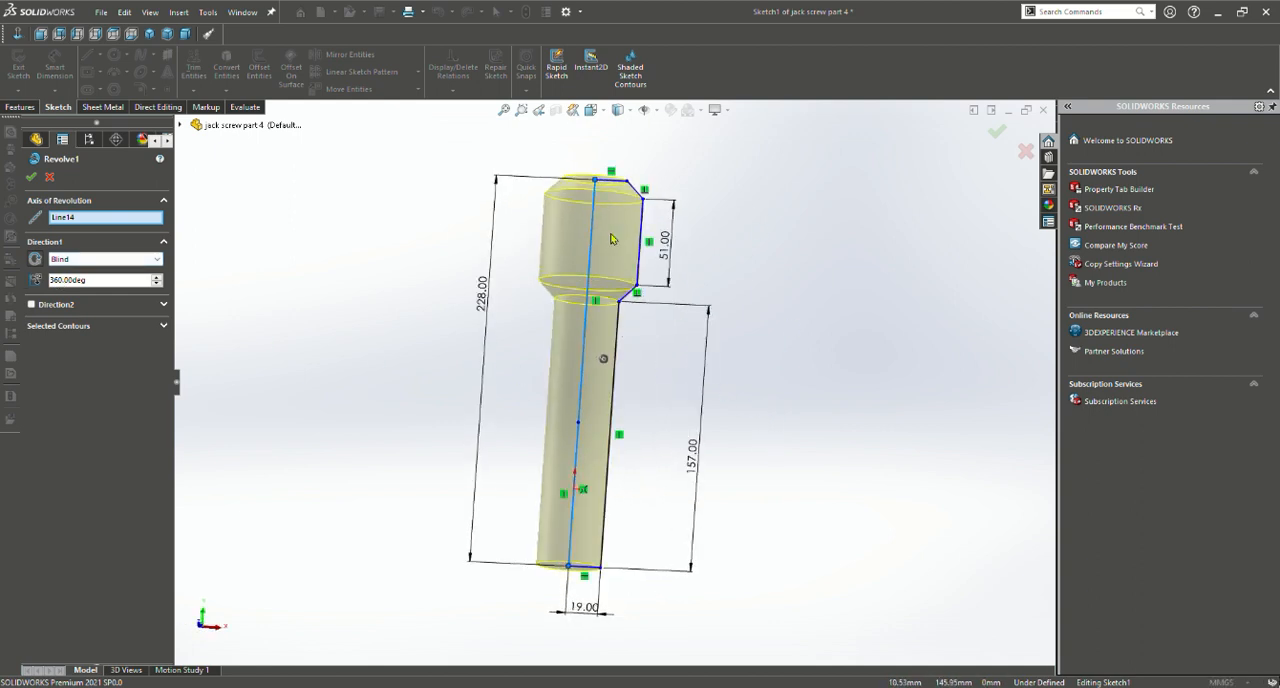
left_click(31, 177)
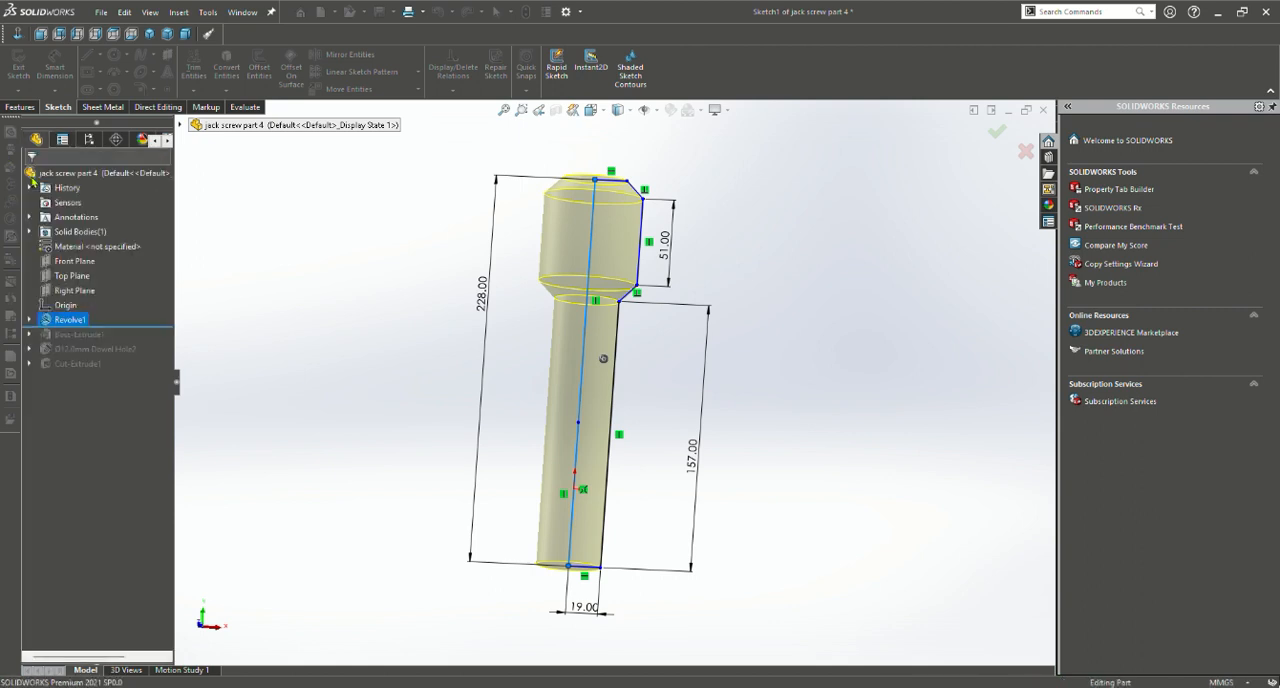
middle_click_drag(670, 333, 688, 249)
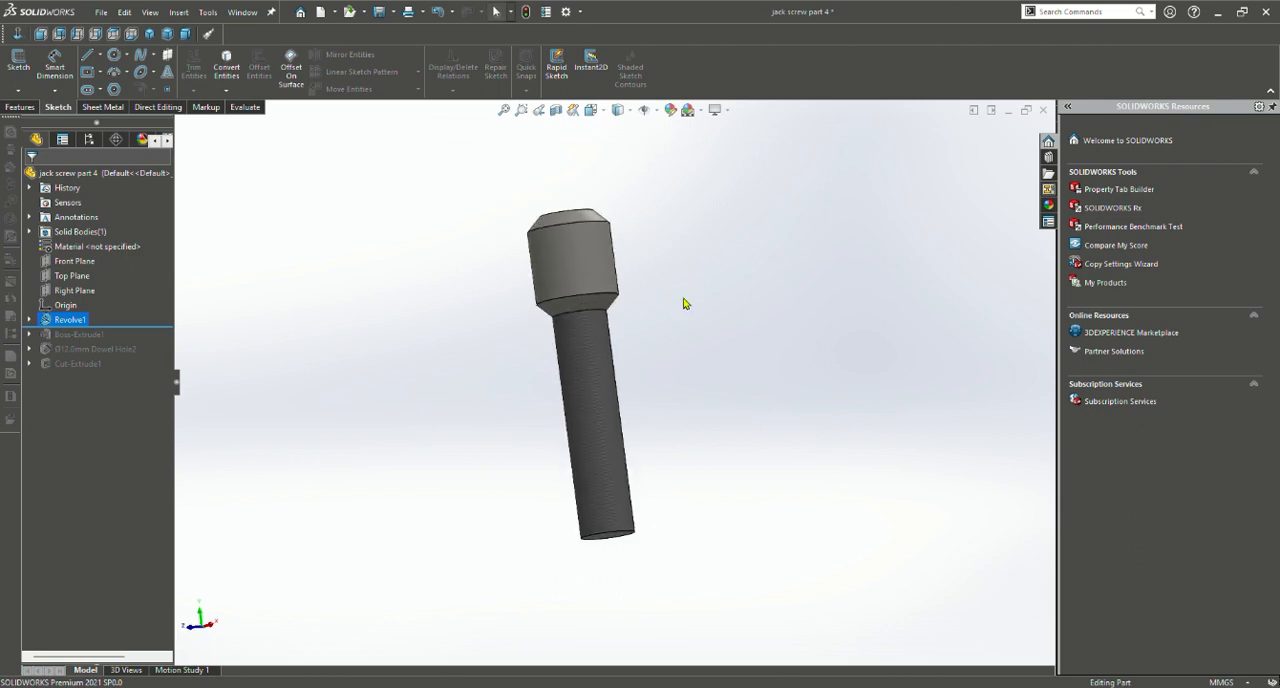
middle_click_drag(586, 274, 608, 337)
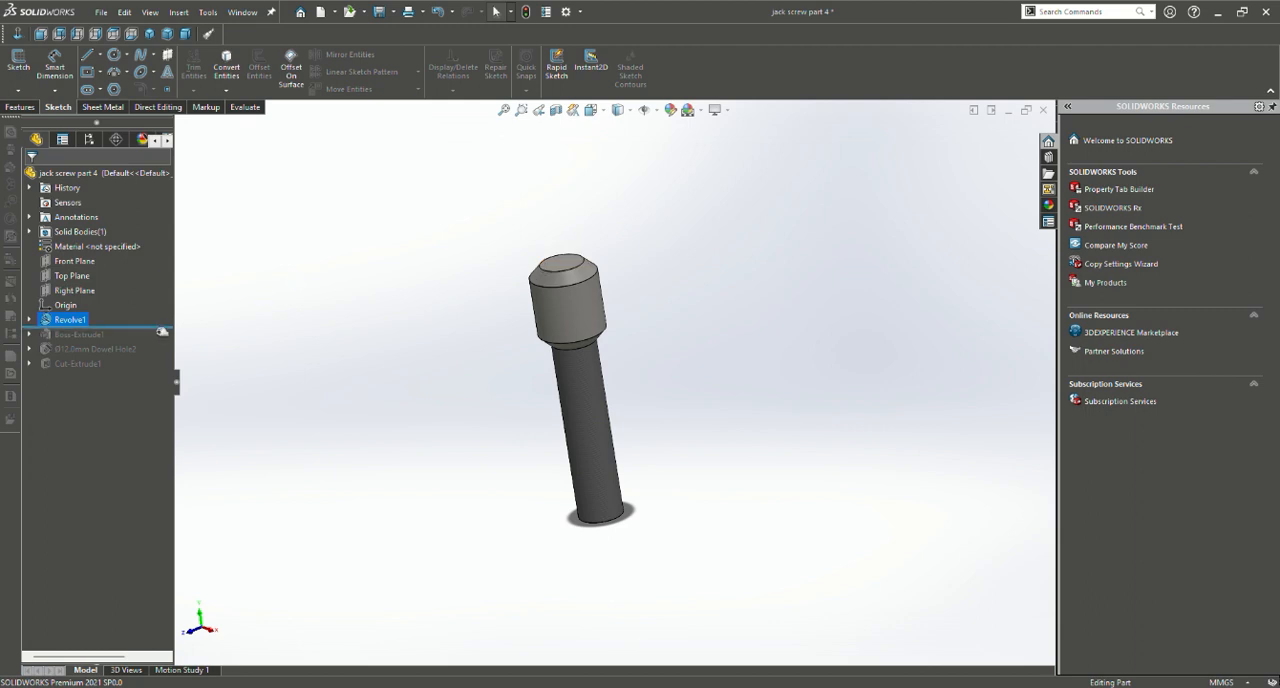
Roll the part forward to include the boss on the head's end face, and review the boss's circle sketch
left_click_drag(160, 330, 160, 347)
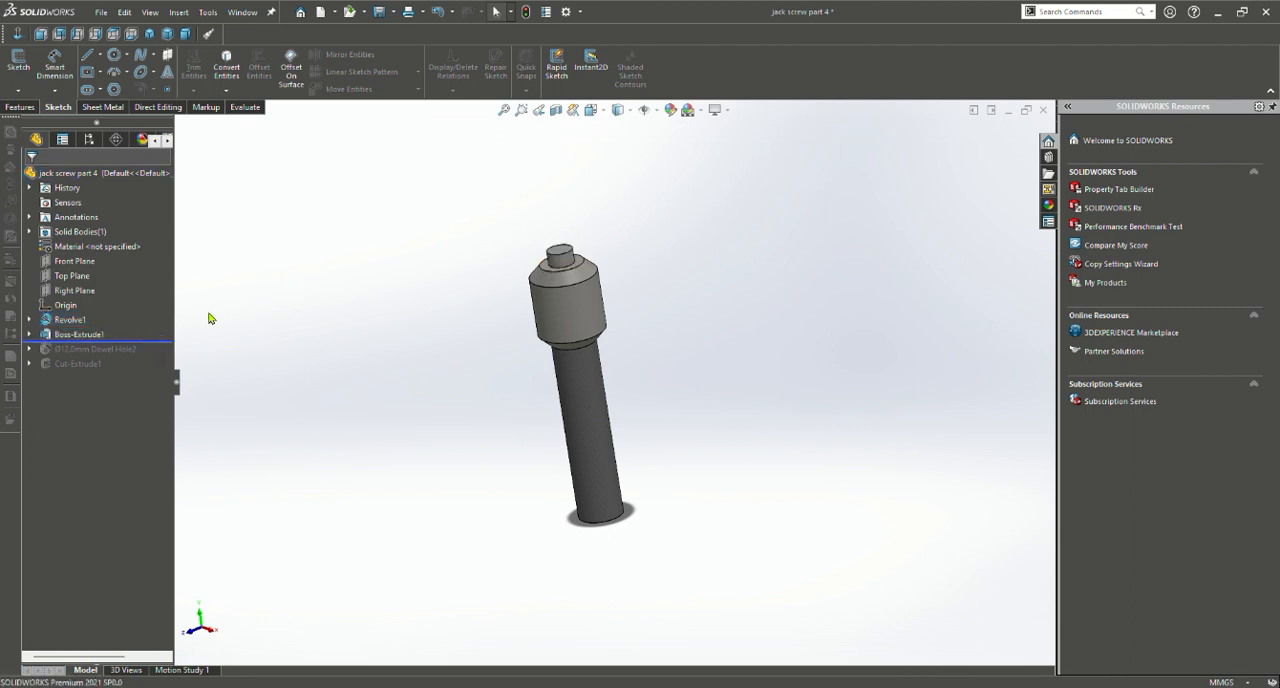
left_click(96, 333)
left_click(120, 306)
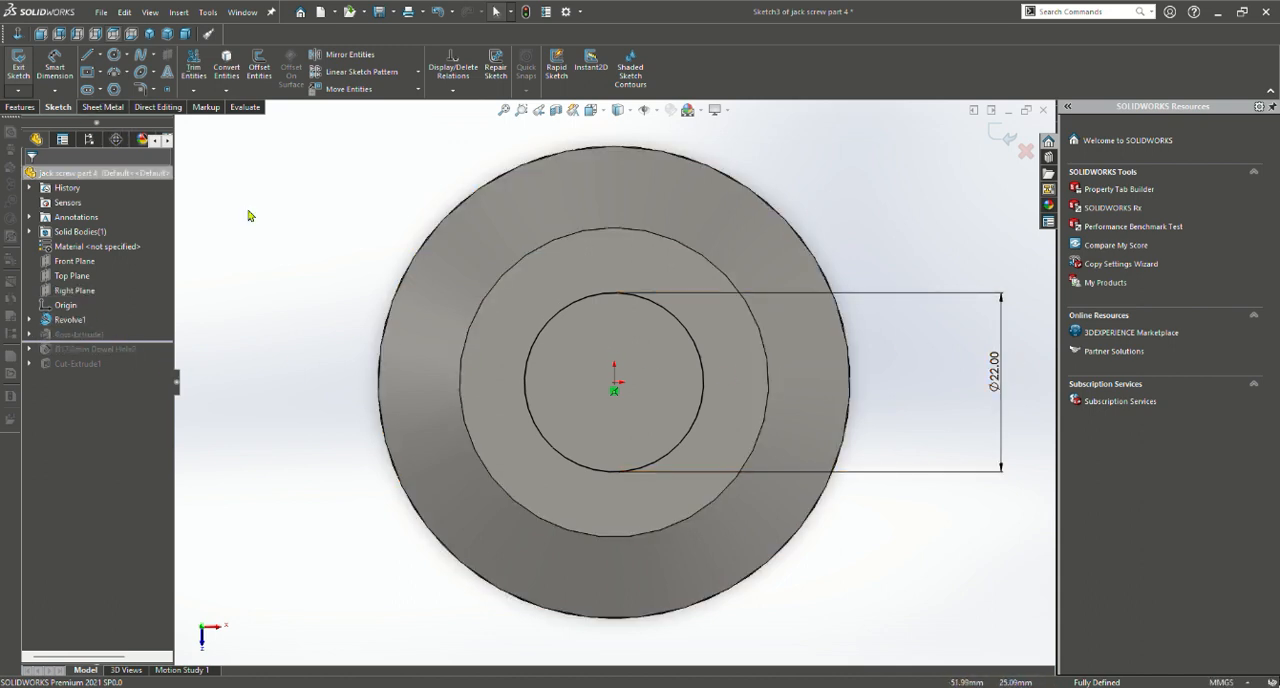
left_click(20, 107)
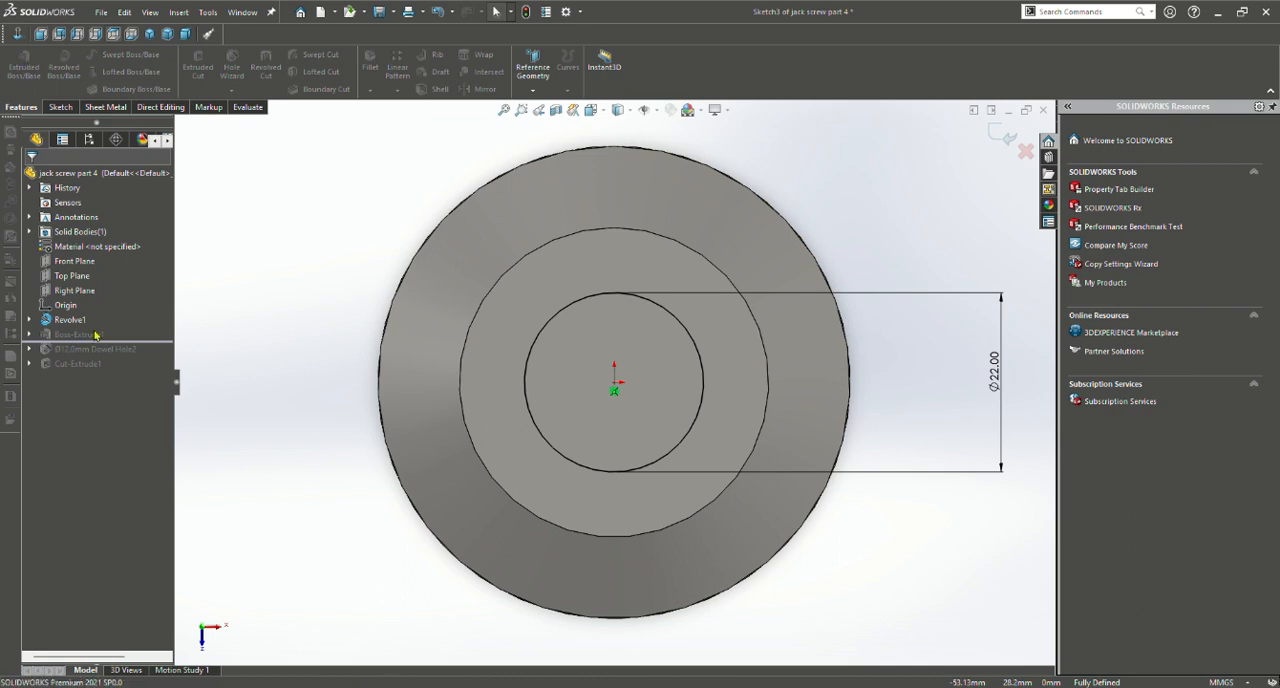
left_click(58, 106)
left_click(18, 60)
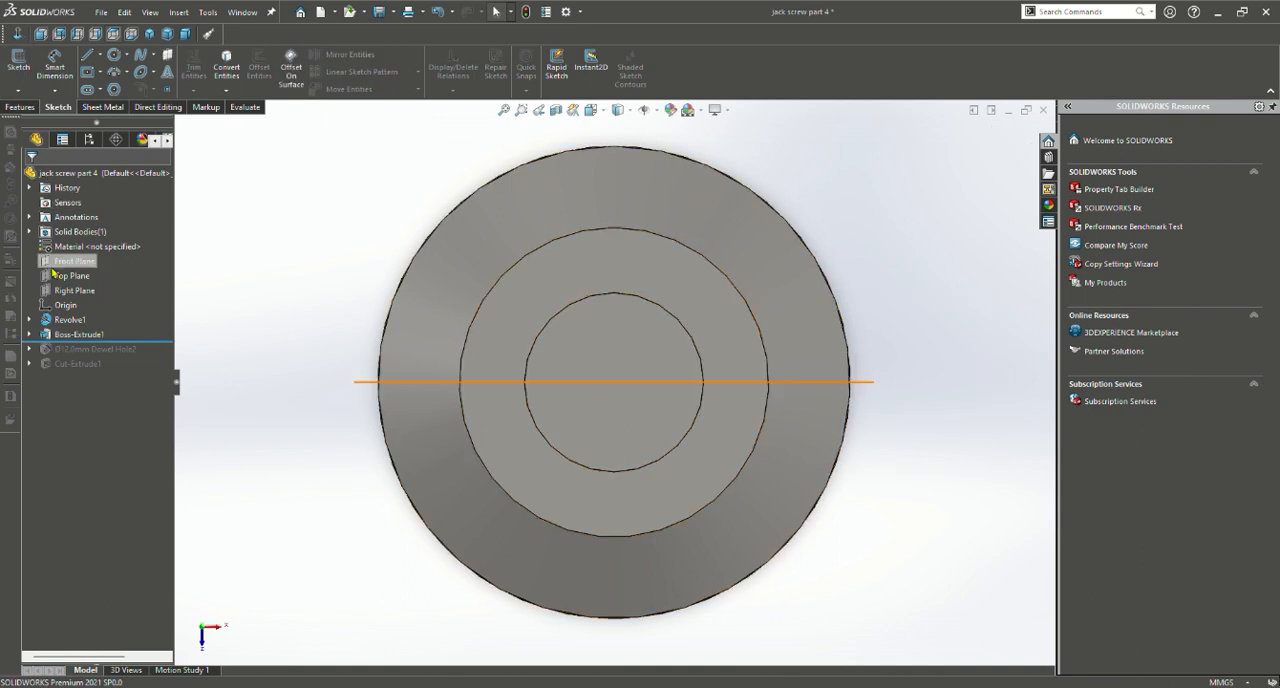
Review the boss extrusion's end condition, depth and direction on the head's end face, and accept the feature
left_click(60, 334)
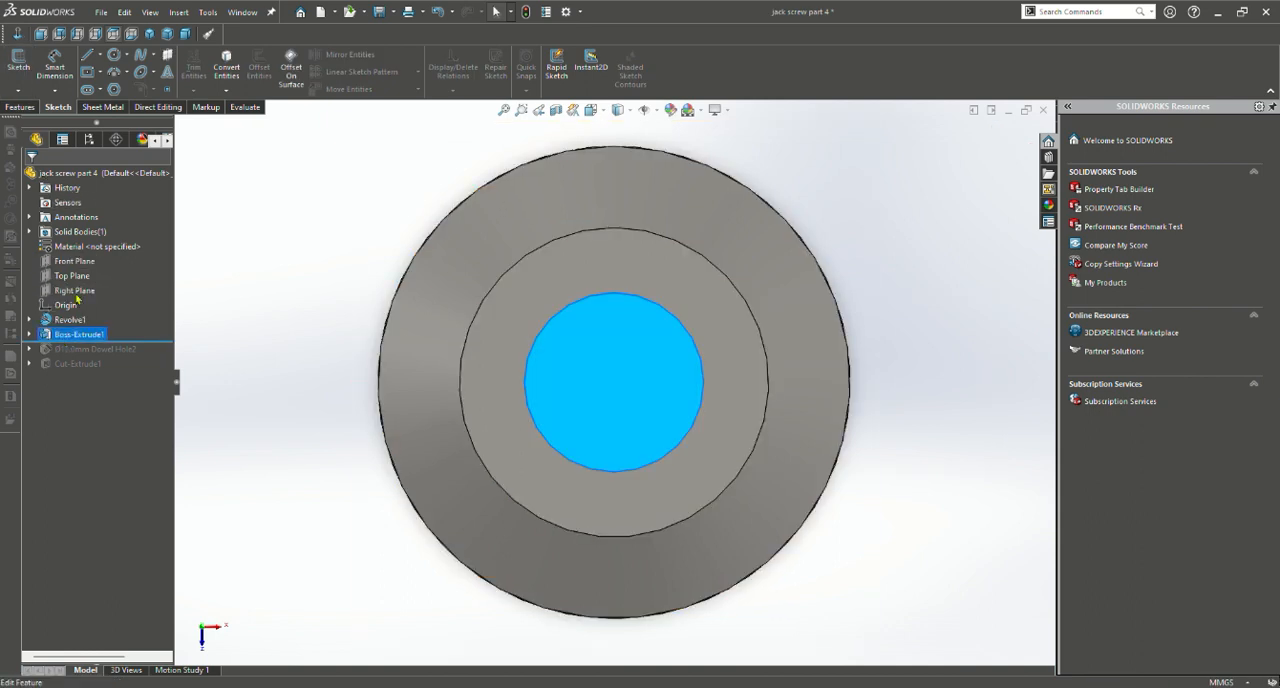
left_click(77, 298)
scroll(826, 279, "up", 1)
middle_click_drag(826, 279, 705, 283)
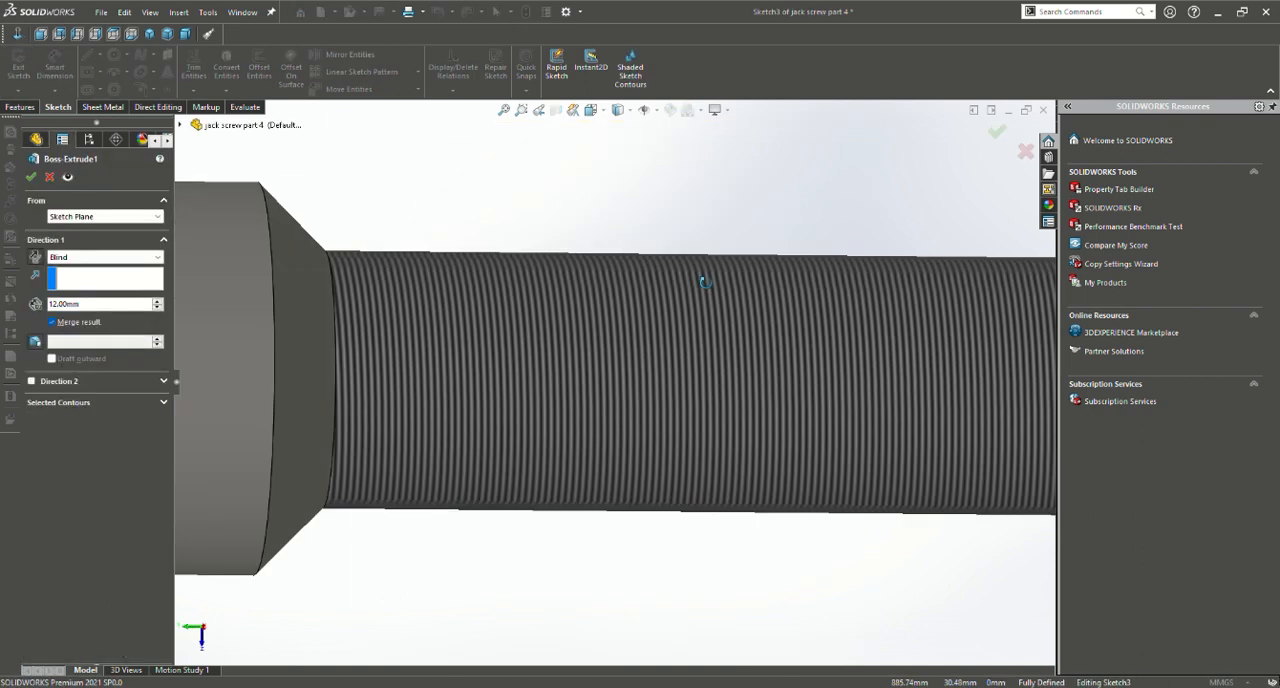
scroll(606, 277, "up", 6)
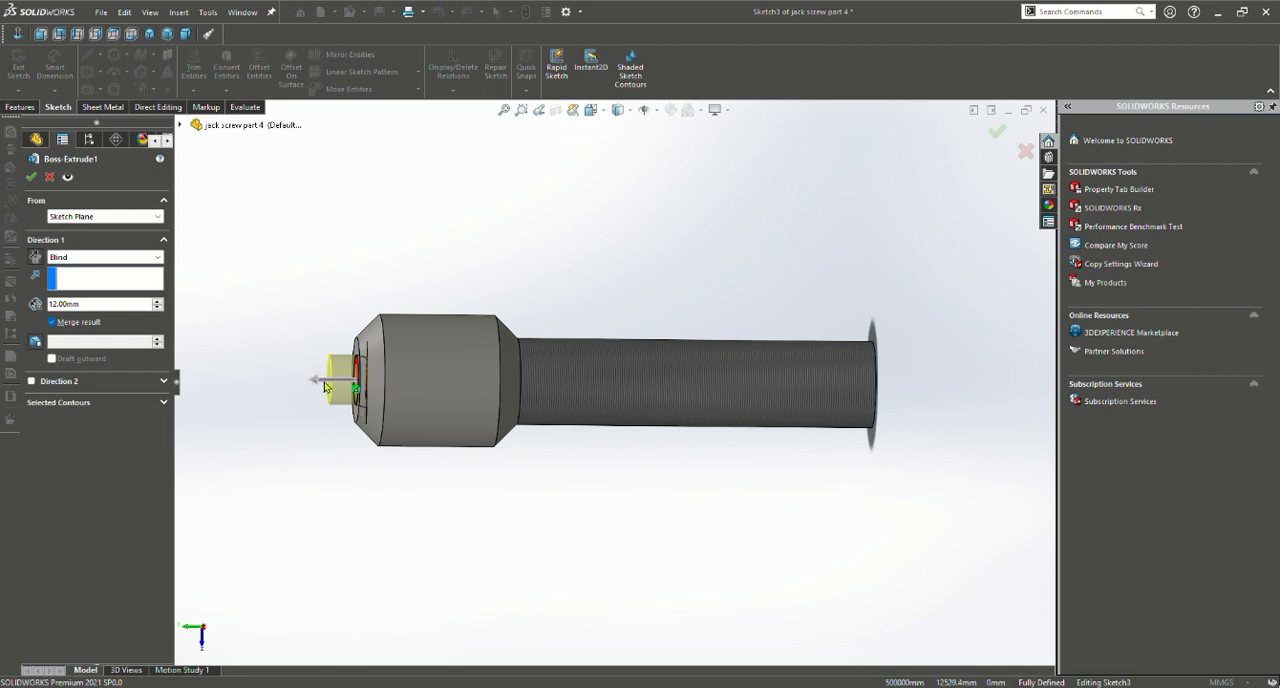
left_click_drag(318, 382, 336, 386)
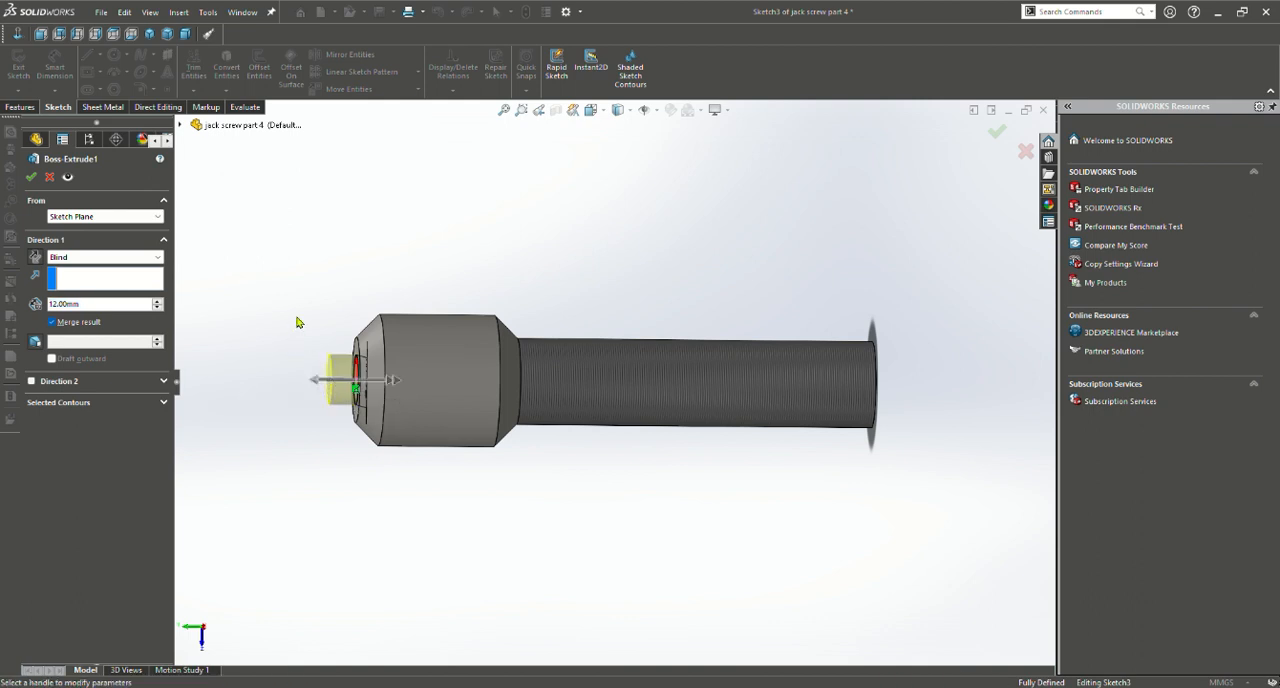
left_click(31, 177)
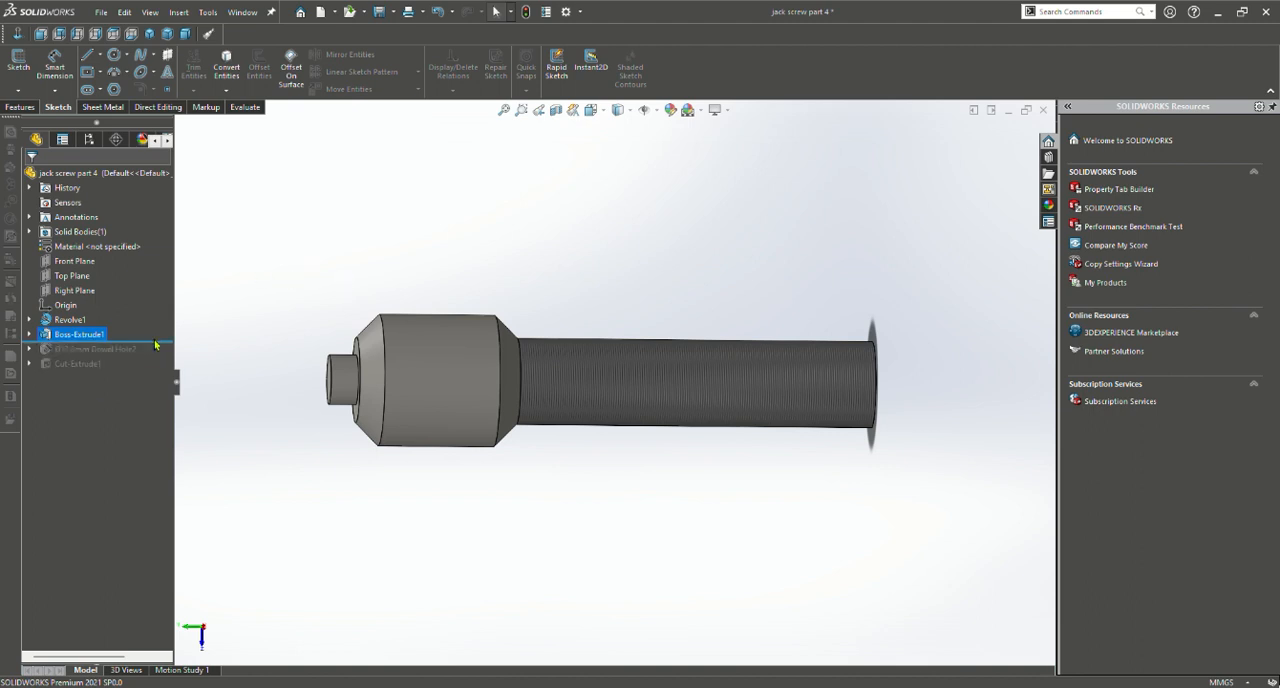
Roll the part forward to include the dowel hole and examine the hole in the boss's end face
mouse_move(147, 344)
left_mouse_down()
mouse_move(163, 361)
mouse_move(164, 345)
left_mouse_up()
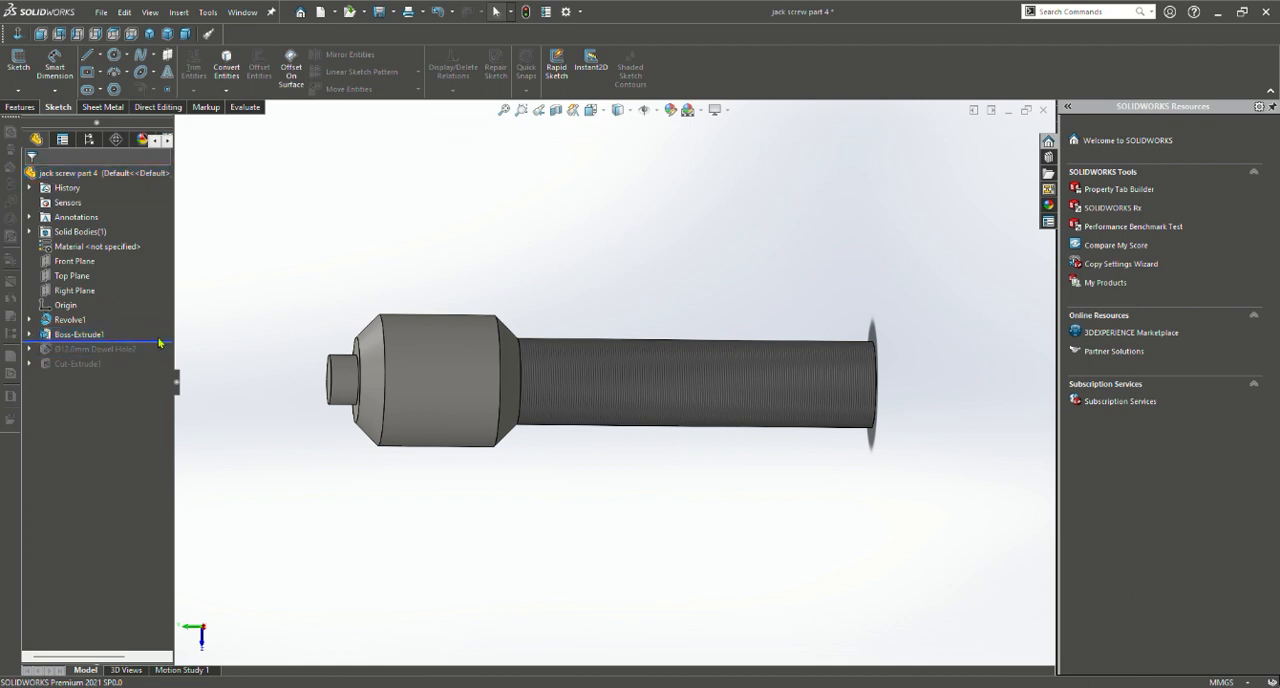
scroll(268, 312, "up", 1)
middle_click_drag(267, 312, 346, 291)
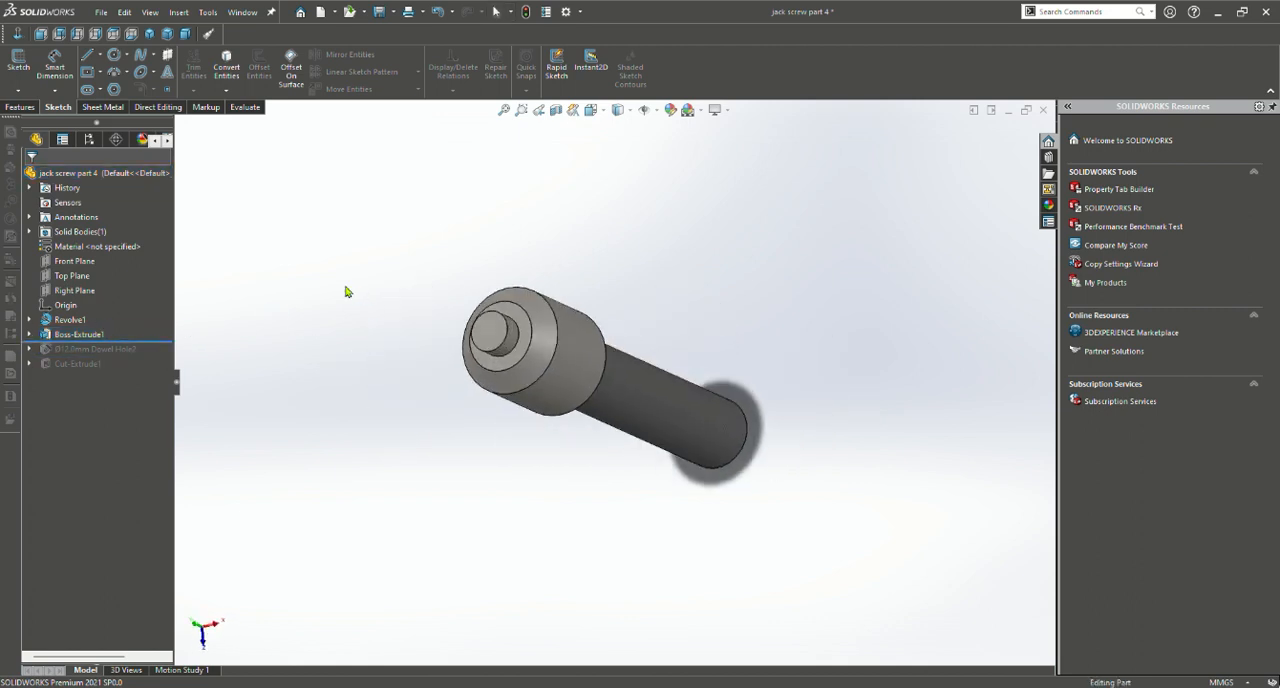
scroll(479, 388, "up", 1)
scroll(506, 355, "down", 3)
middle_click_drag(506, 354, 453, 371)
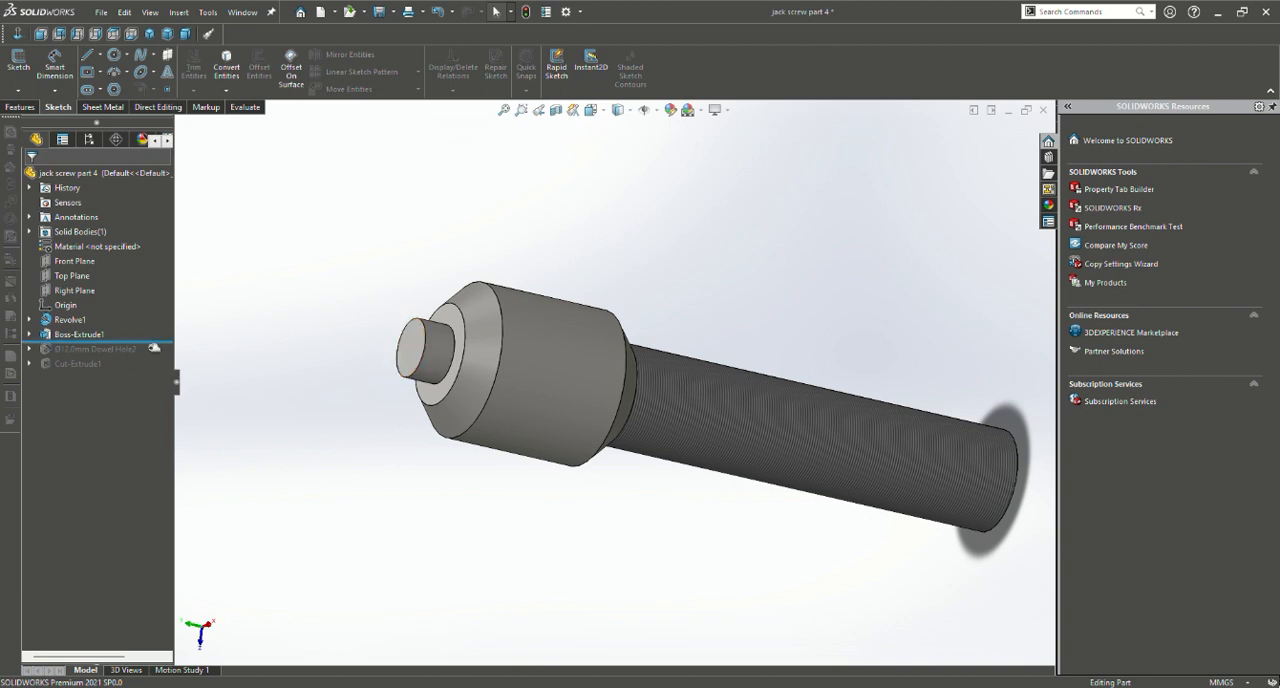
left_click_drag(154, 346, 150, 358)
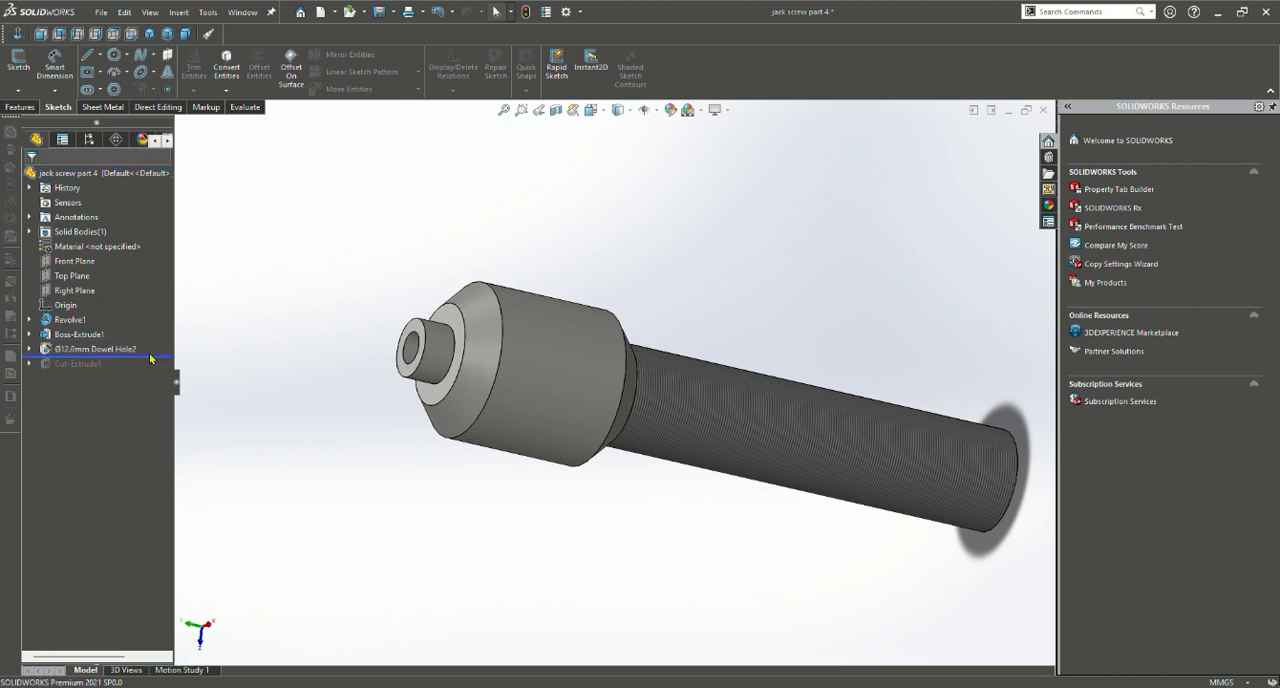
middle_click_drag(211, 365, 443, 400)
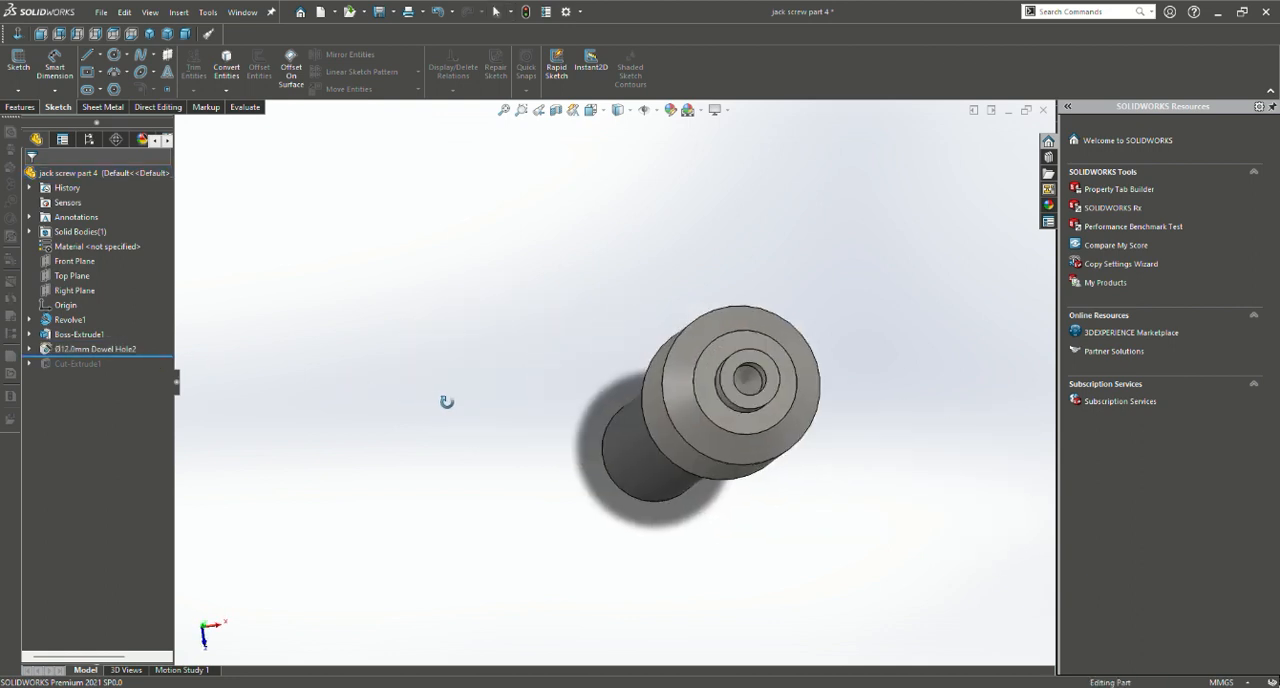
Open the dowel hole's Hole Wizard definition and review its hole type, standard and fastener type settings
left_click(17, 109)
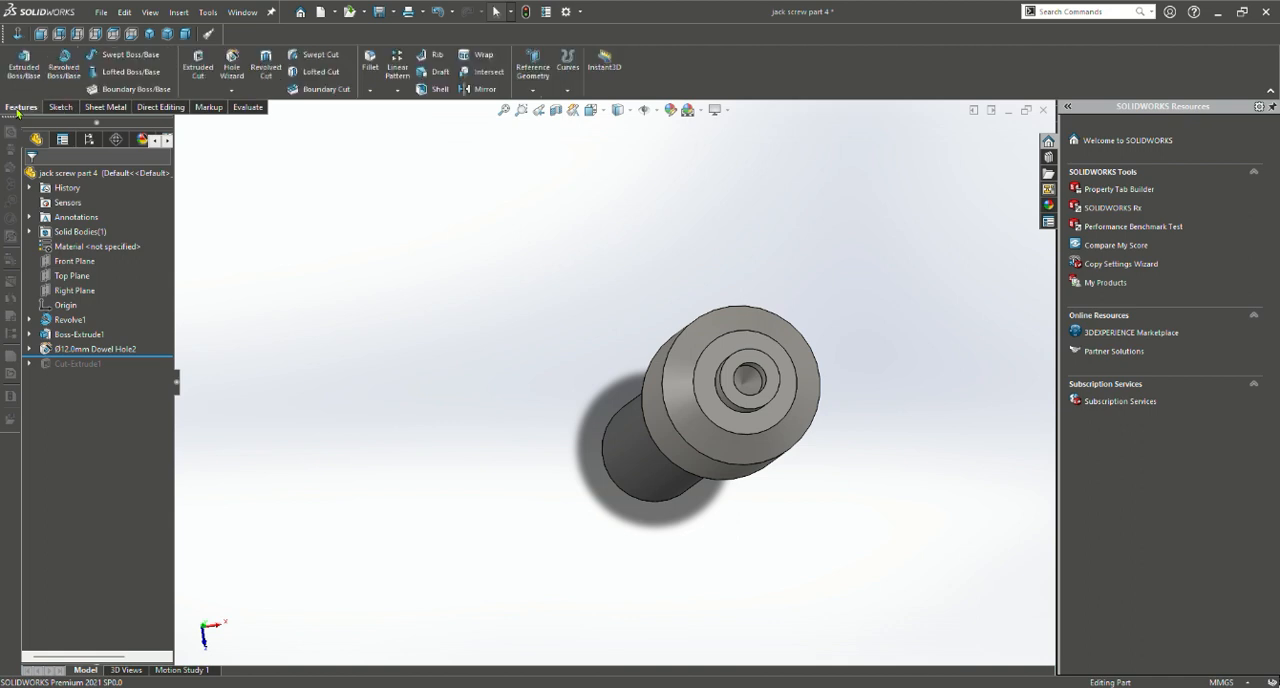
left_click(232, 62)
left_click(104, 350)
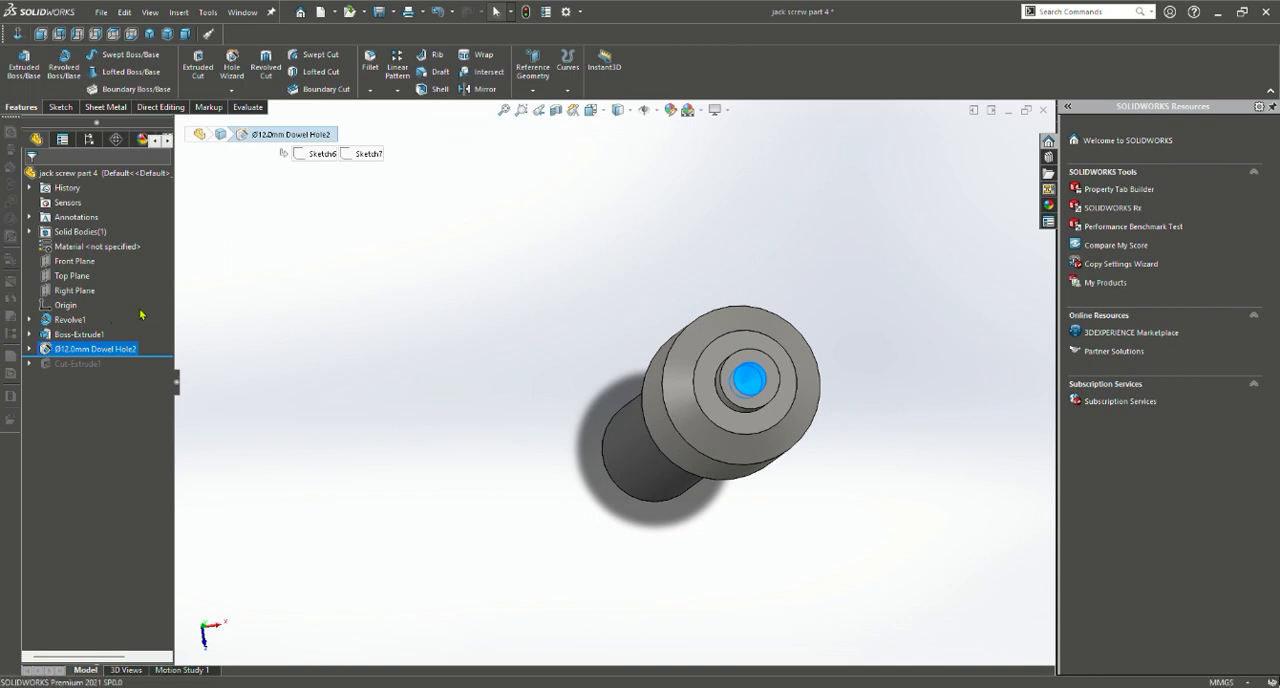
left_click(141, 314)
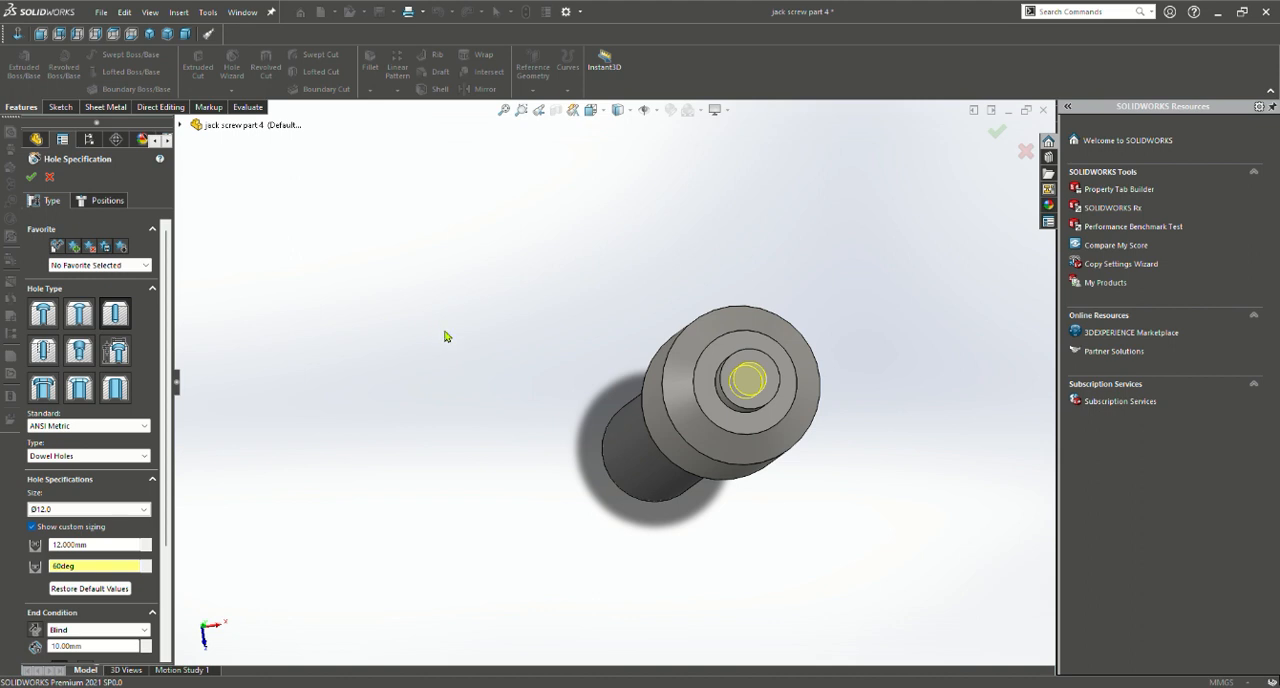
middle_click_drag(580, 366, 538, 345)
scroll(390, 352, "up", 1)
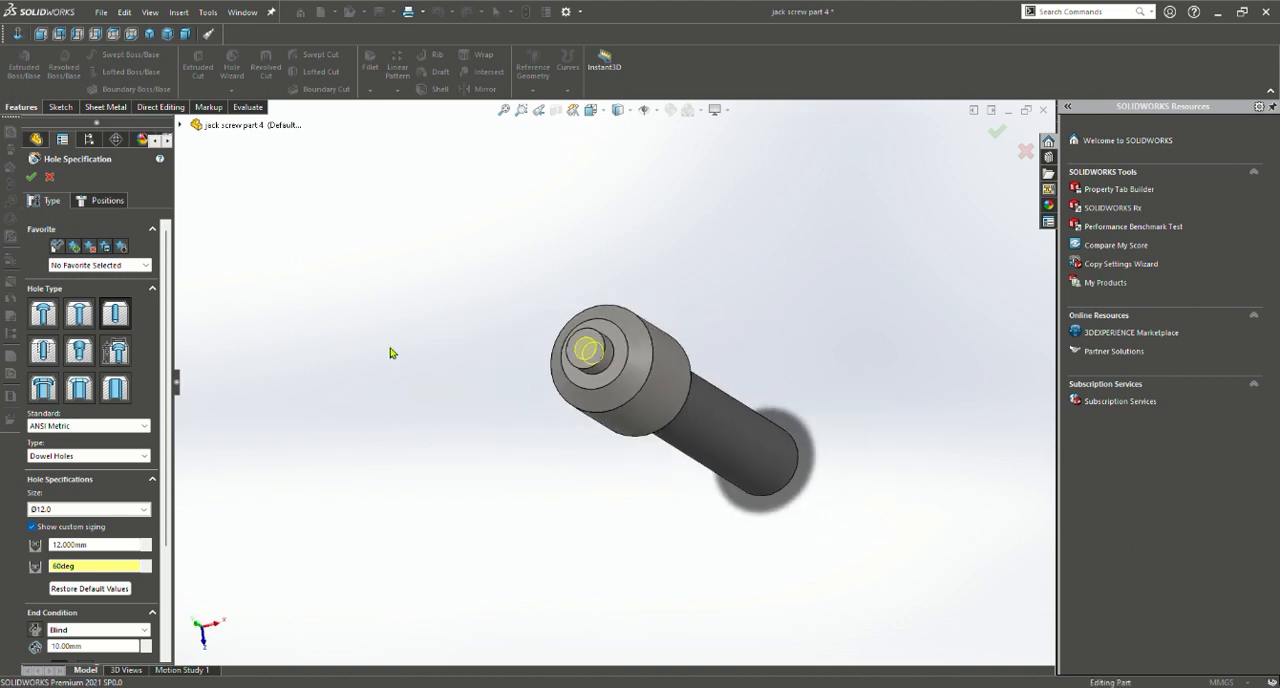
scroll(390, 352, "down", 1)
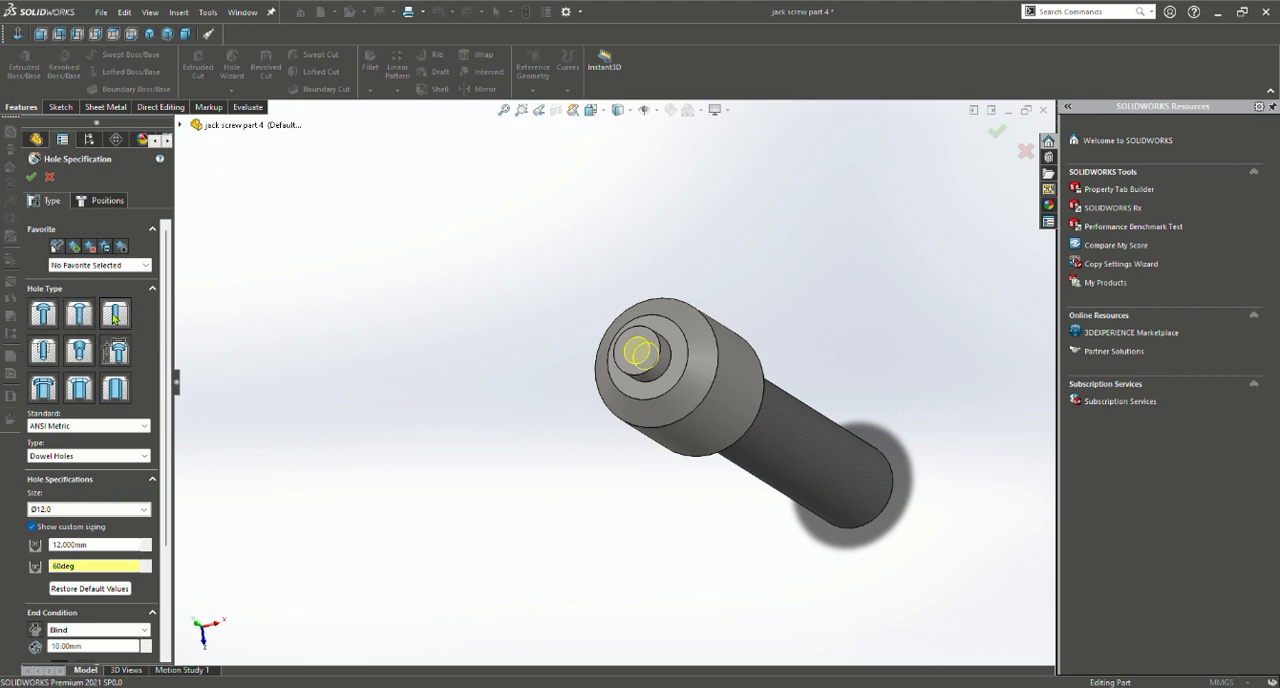
scroll(343, 376, "up", 1)
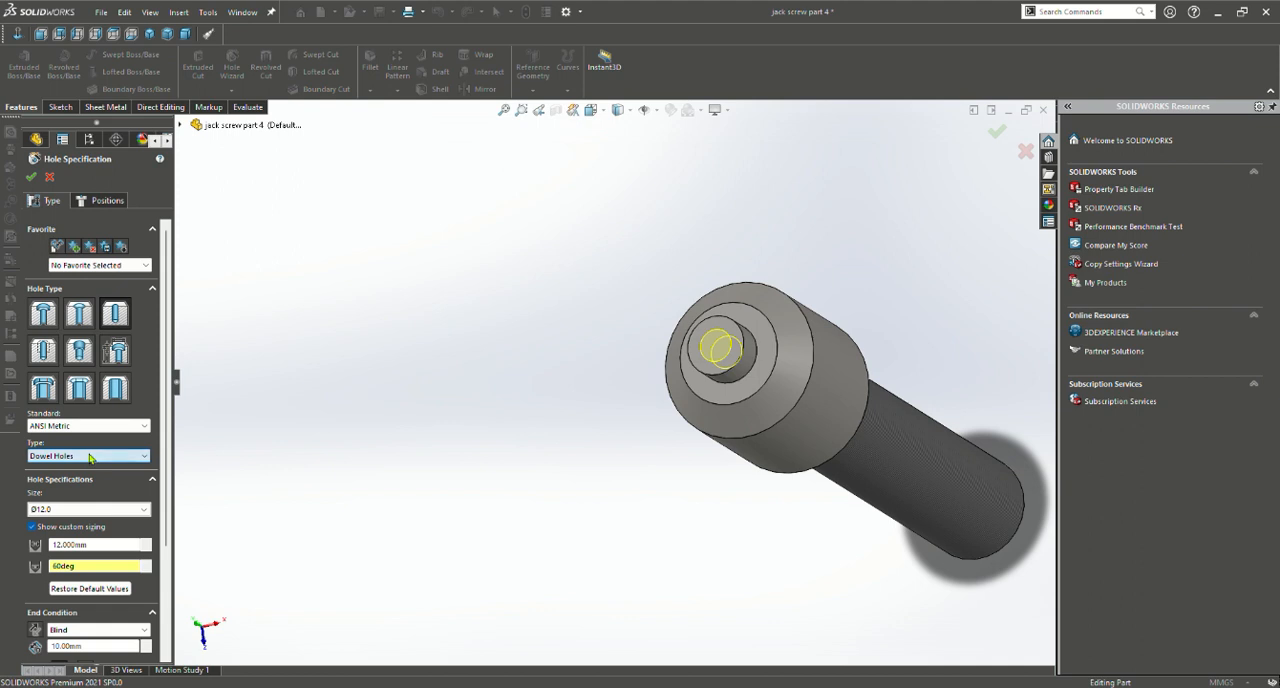
Review the dowel hole's size, end condition and depth against the preview in the boss, and accept the feature
scroll(60, 420, "down", 3)
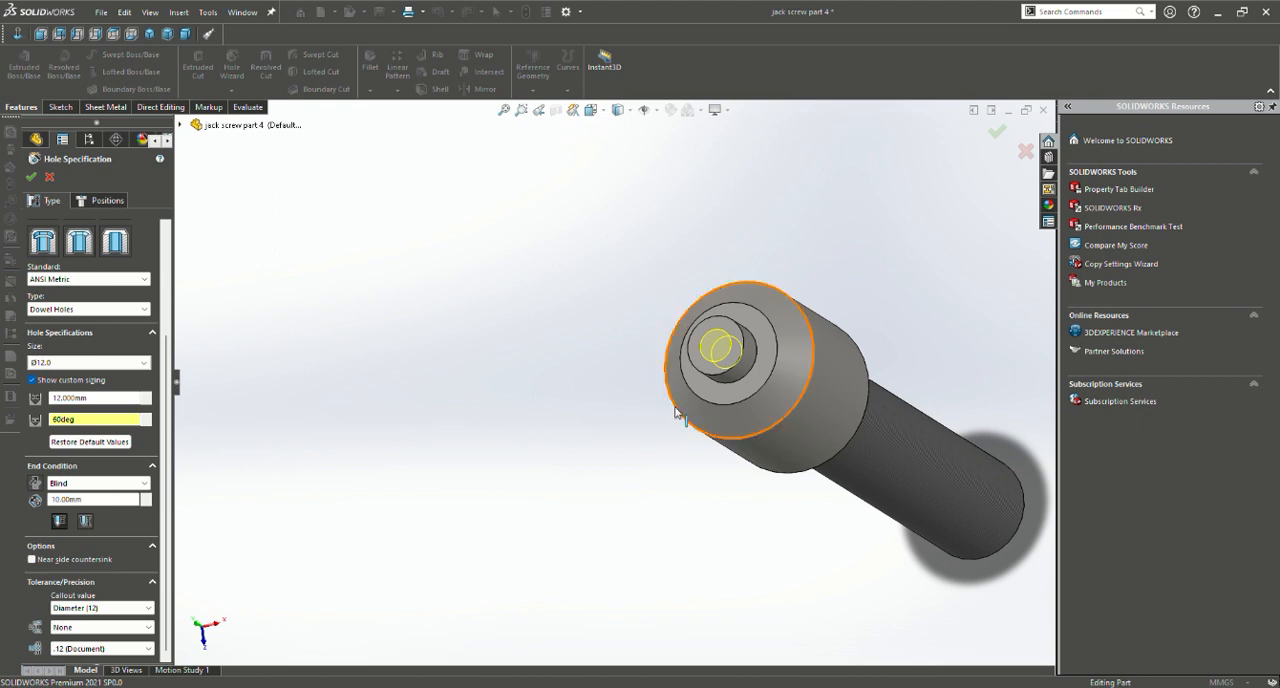
scroll(677, 414, "up", 3)
scroll(655, 384, "down", 8)
middle_click_drag(656, 372, 546, 334)
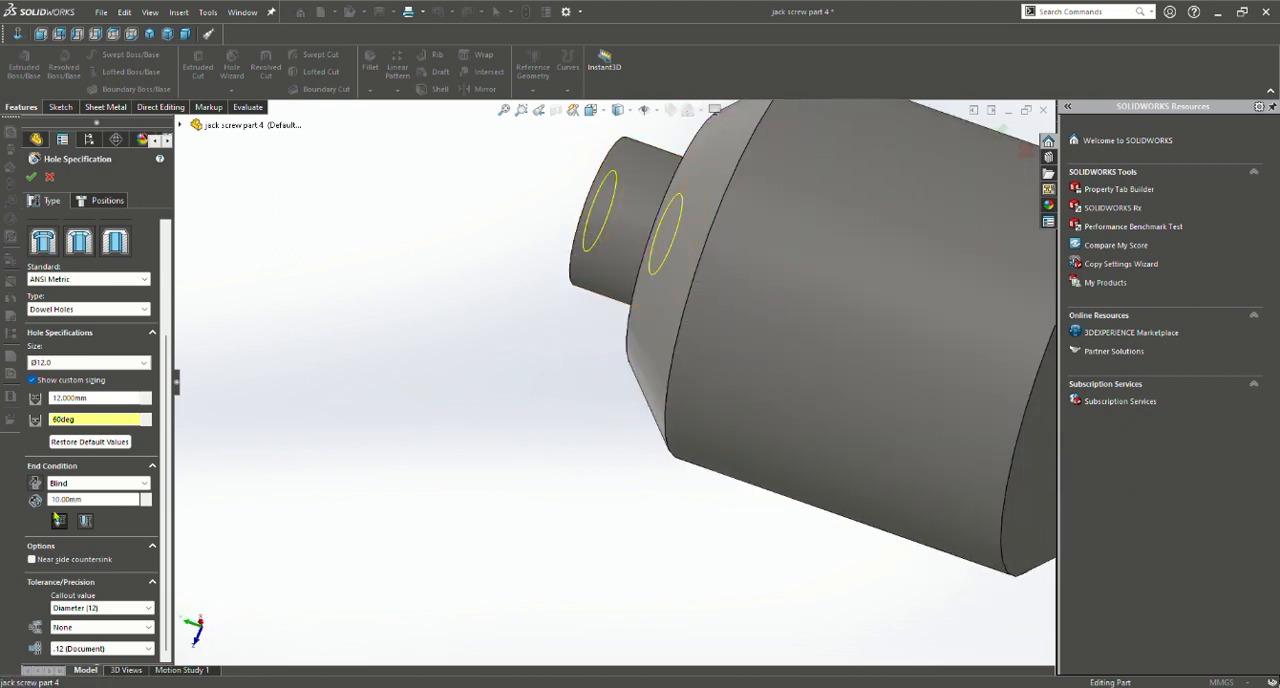
scroll(139, 533, "up", 3)
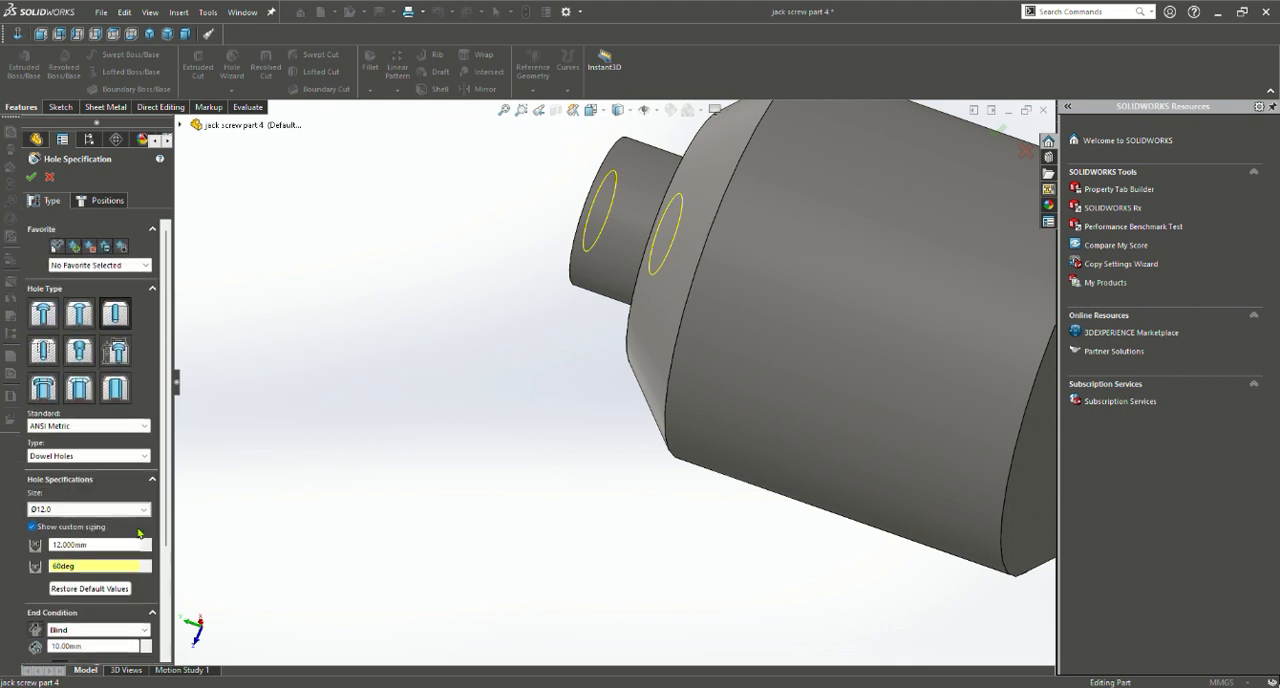
left_click(33, 178)
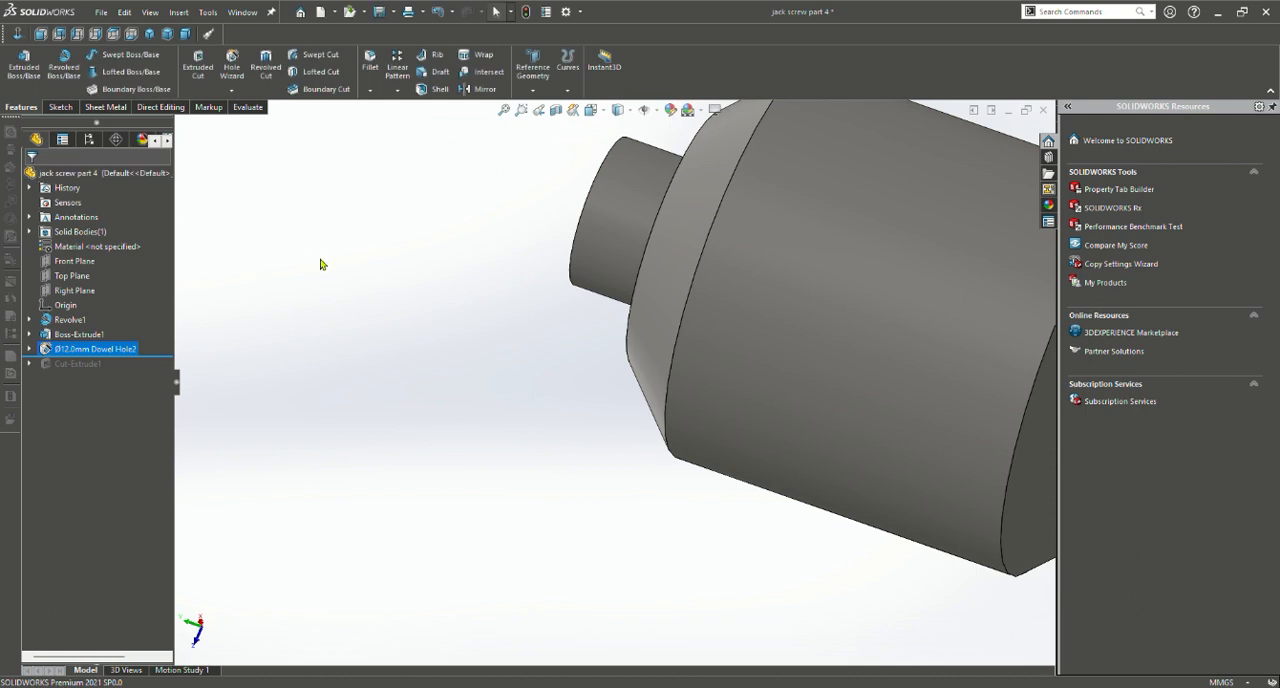
Examine the dowel hole's conical bottom in the boss's end face and the screw head from the side
middle_click_drag(323, 263, 486, 301)
scroll(531, 294, "down", 6)
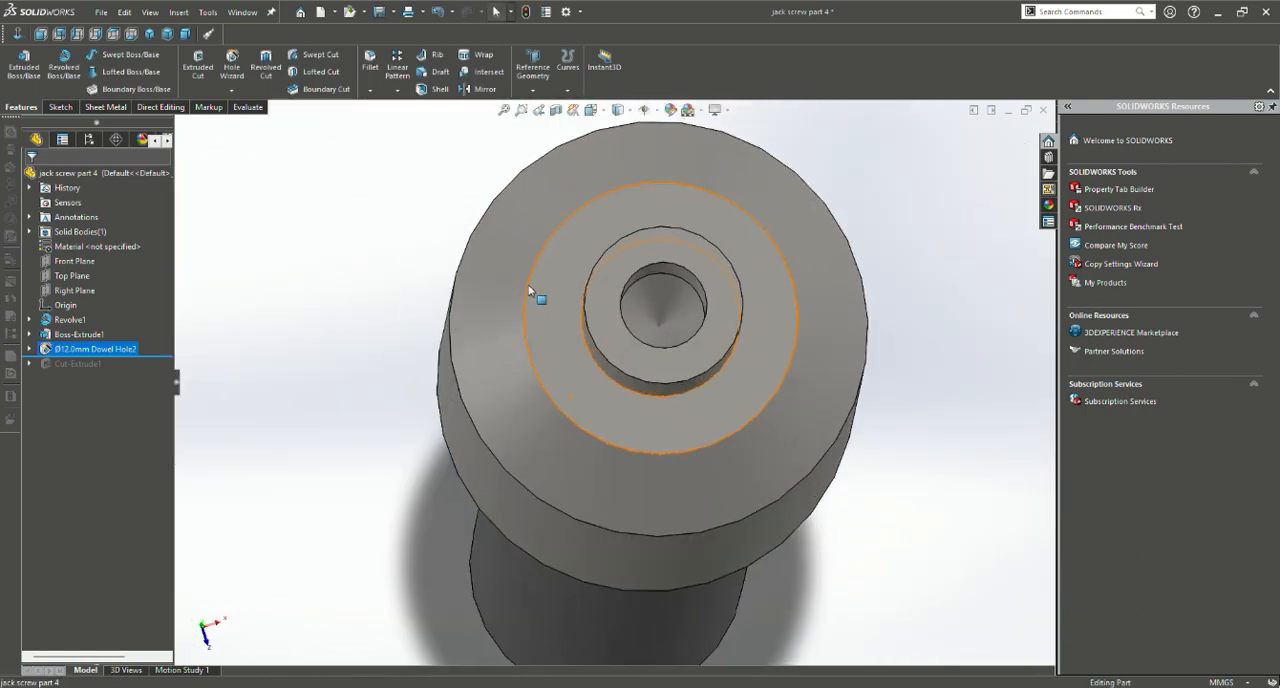
scroll(665, 330, "down", 4)
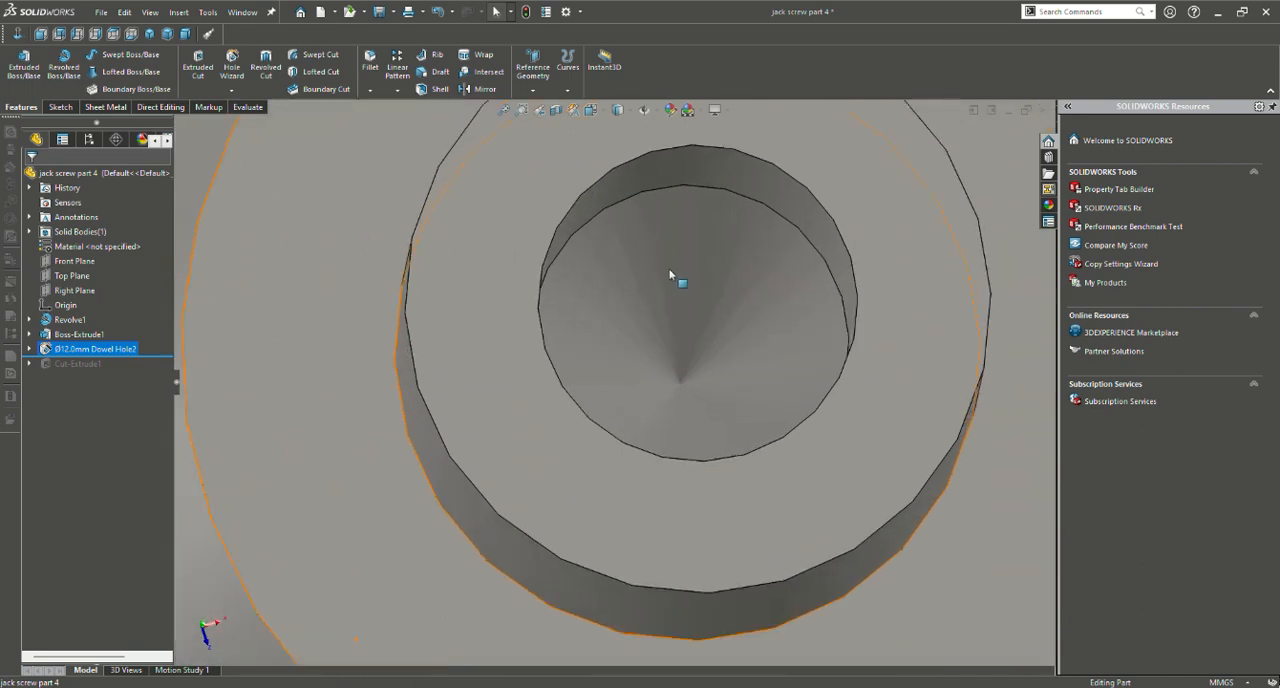
scroll(671, 275, "up", 5)
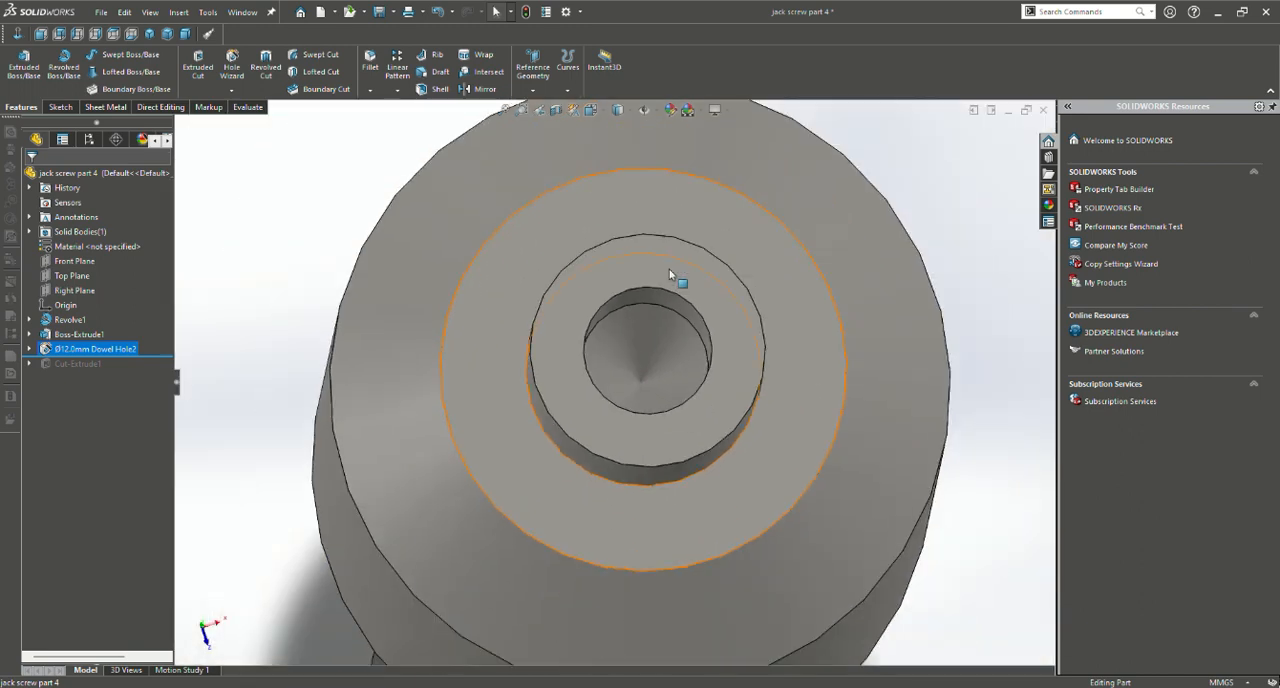
mouse_move(672, 276)
middle_mouse_down()
mouse_move(647, 267)
mouse_move(617, 219)
mouse_move(665, 312)
mouse_move(531, 308)
mouse_move(597, 337)
mouse_move(660, 273)
middle_mouse_up()
scroll(617, 219, "up", 3)
scroll(531, 308, "down", 4)
scroll(531, 307, "up", 4)
scroll(531, 311, "up", 3)
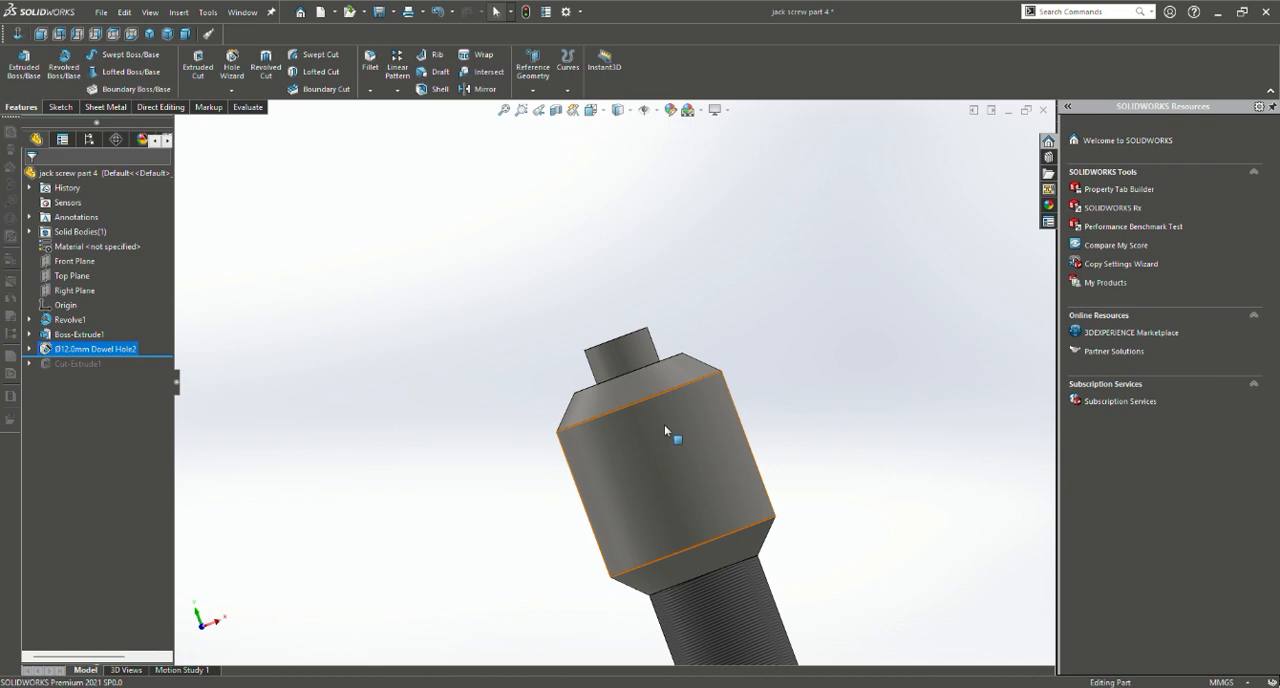
scroll(699, 480, "down", 3)
scroll(678, 467, "up", 3)
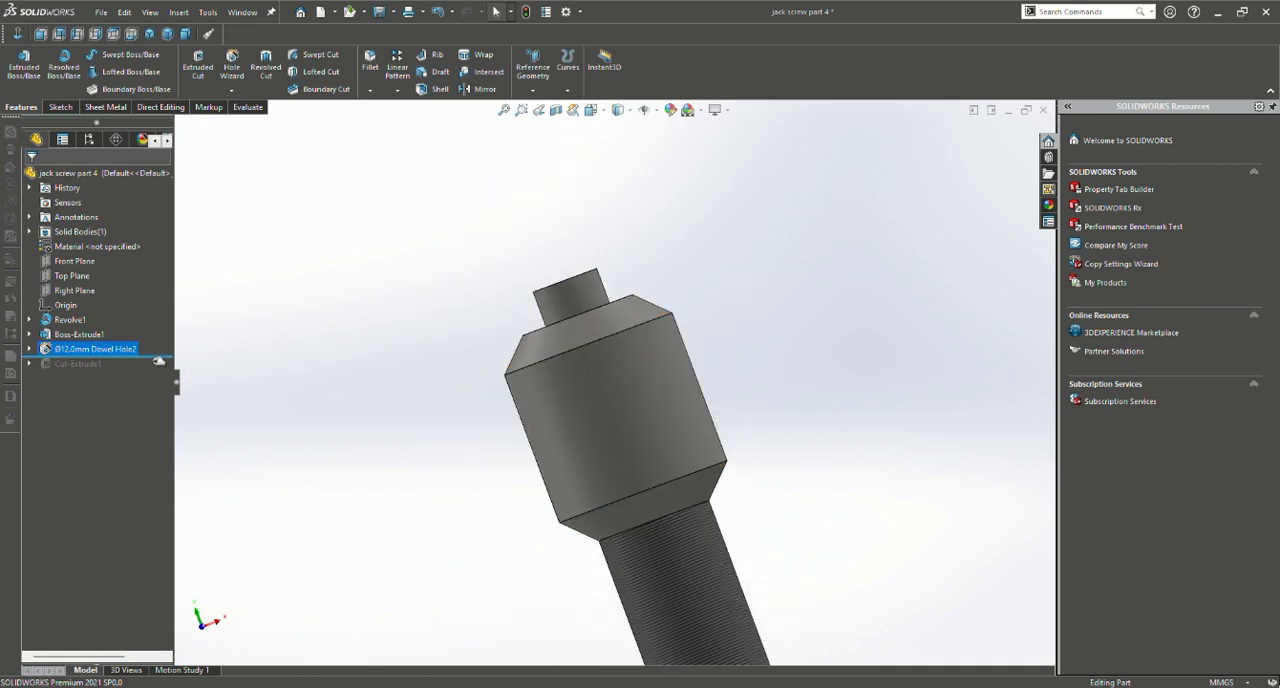
Roll the part forward to include the extruded cut through the screw head, and open the cut's circle sketch
left_click(62, 107)
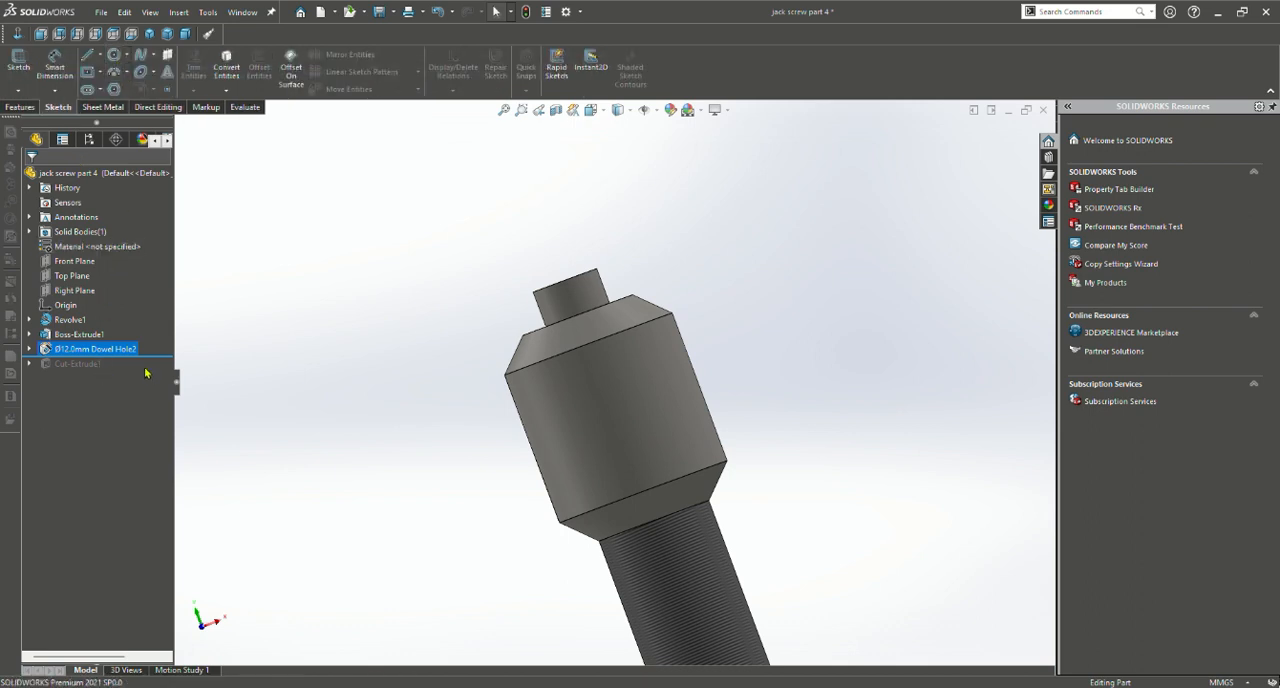
left_click_drag(150, 358, 112, 379)
left_click(90, 365)
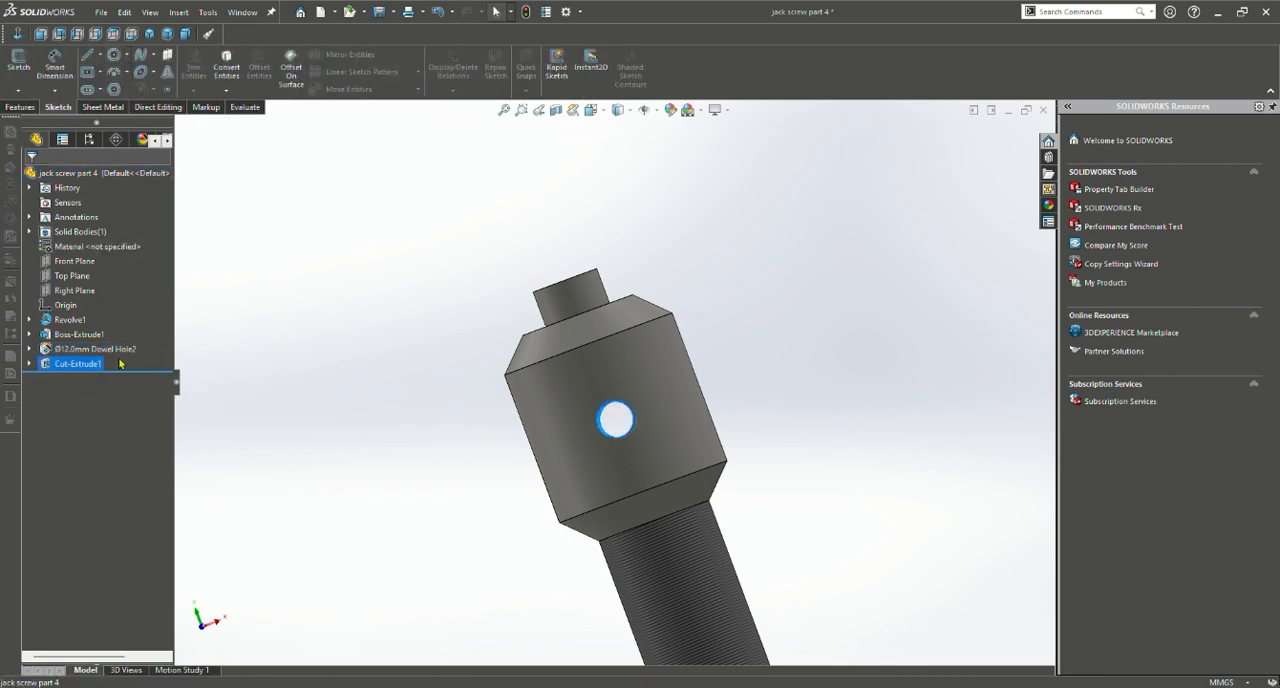
left_click(123, 339)
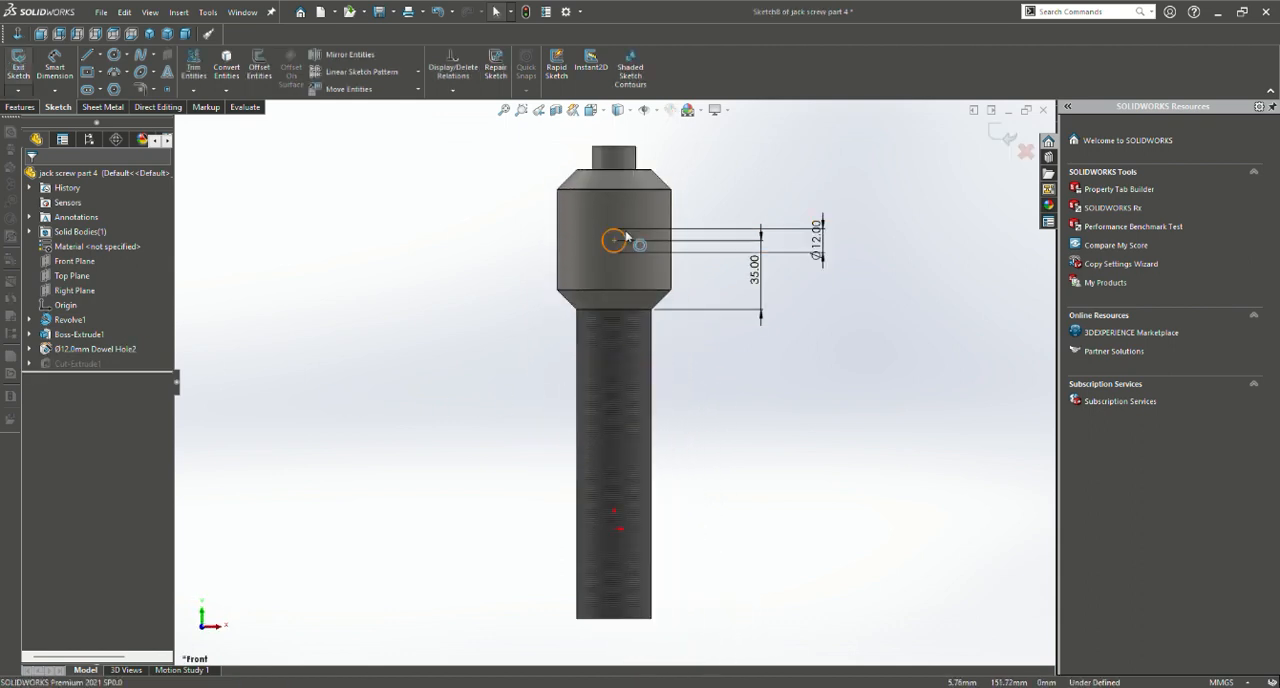
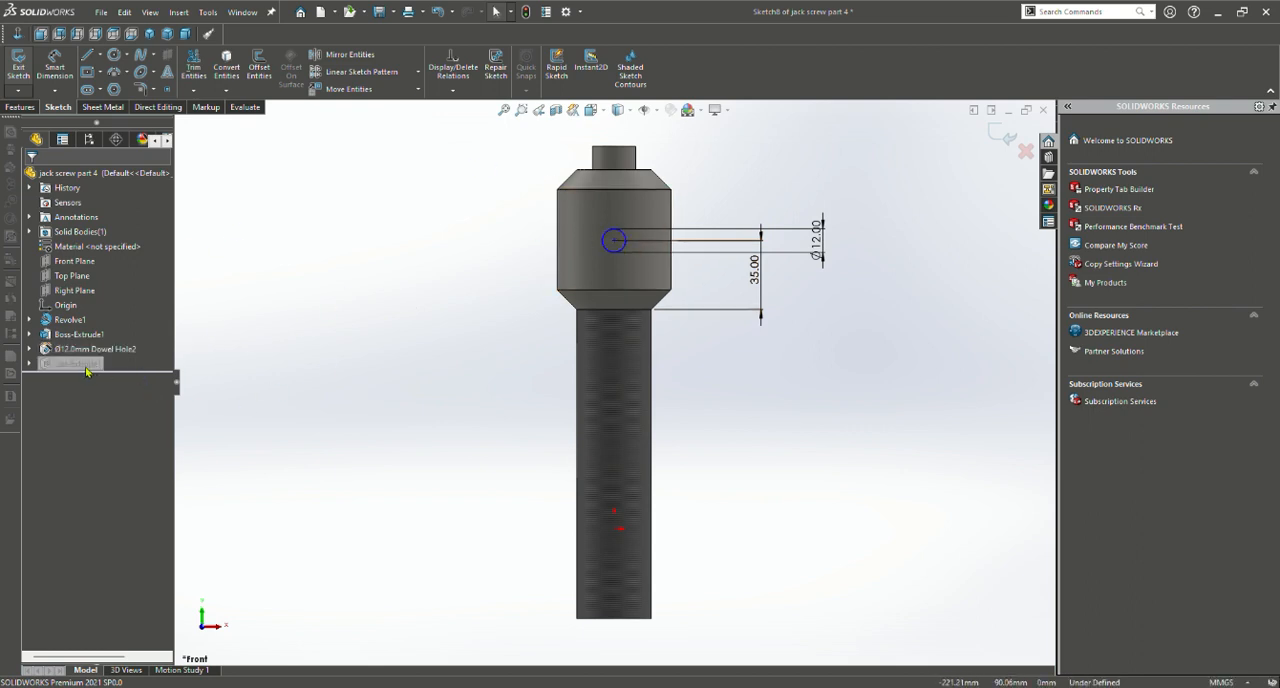
Exit the extruded cut's circle sketch and open the cut feature's definition for editing
left_click(20, 107)
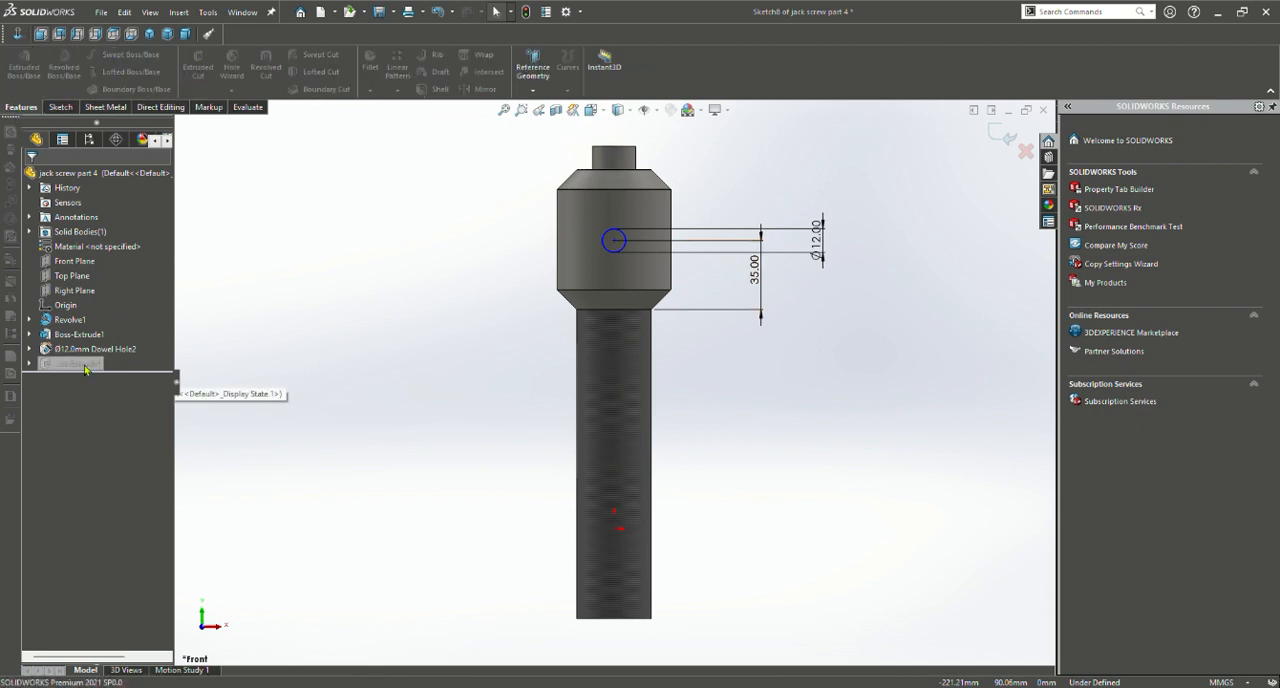
left_click(61, 107)
left_click(18, 60)
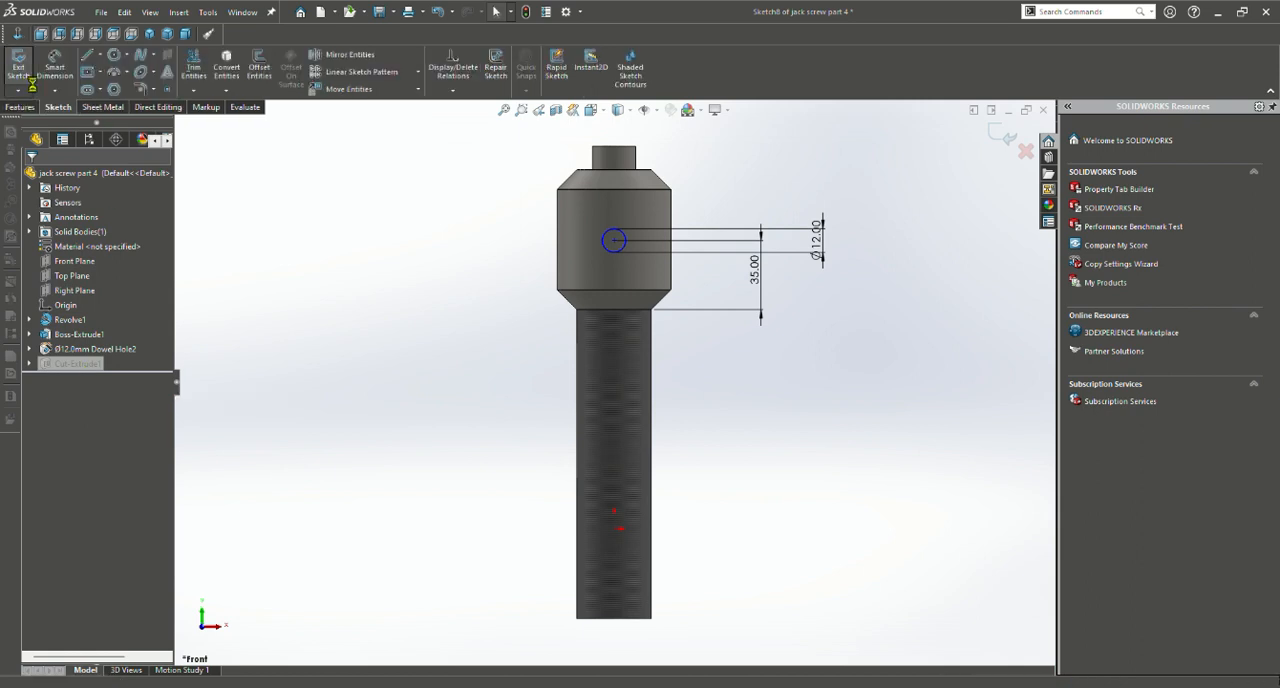
left_click(92, 366)
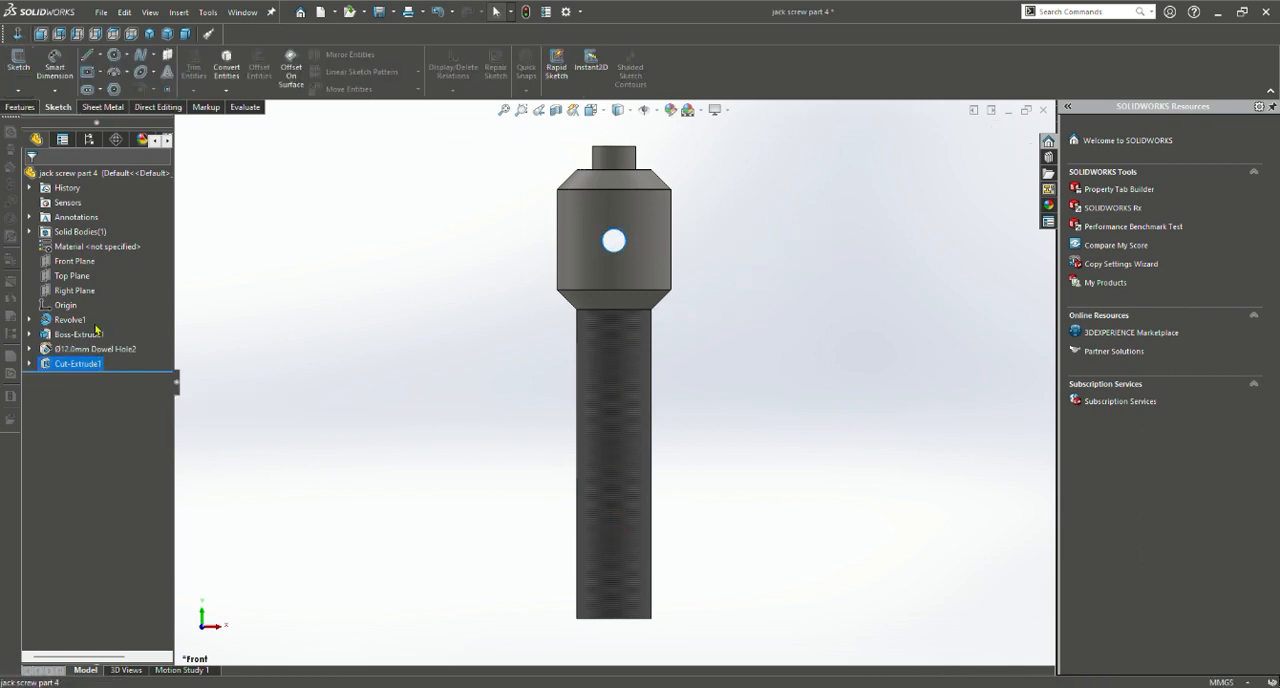
left_click(98, 329)
Set the extruded cut's blind depths to 69 mm in Direction 1 and 50 mm in Direction 2, and accept the feature
middle_click_drag(854, 341, 691, 371)
scroll(410, 253, "down", 3)
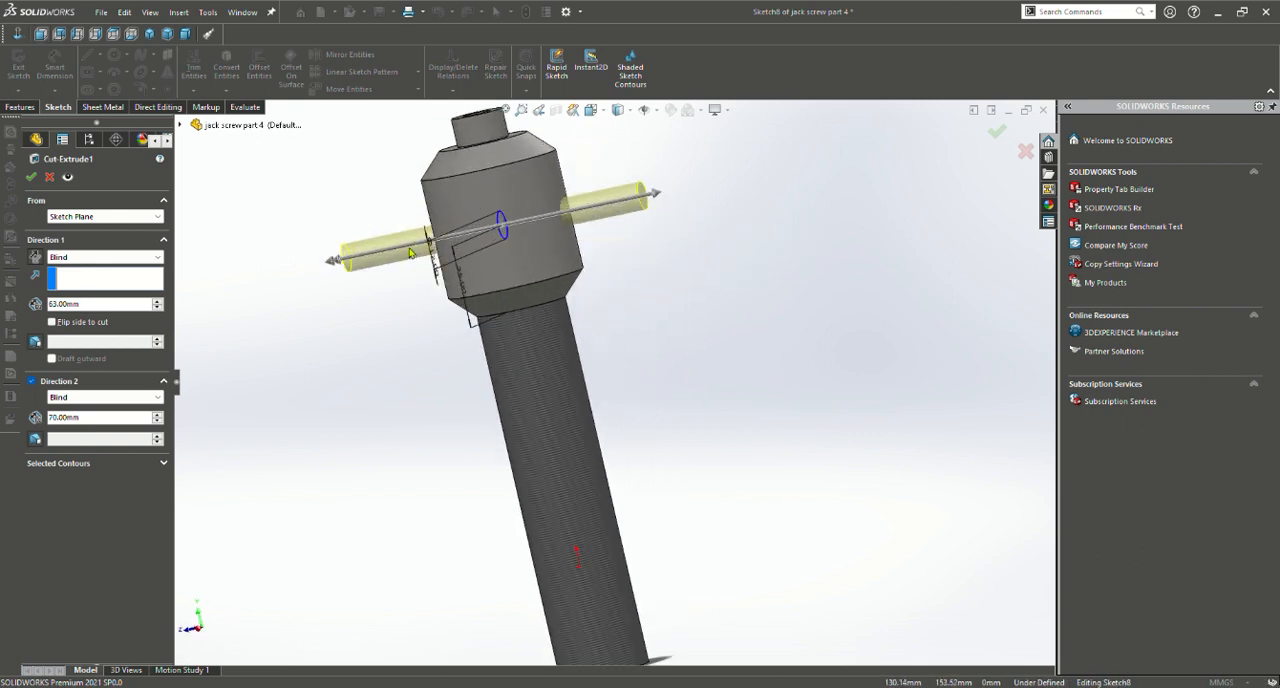
left_click(337, 264)
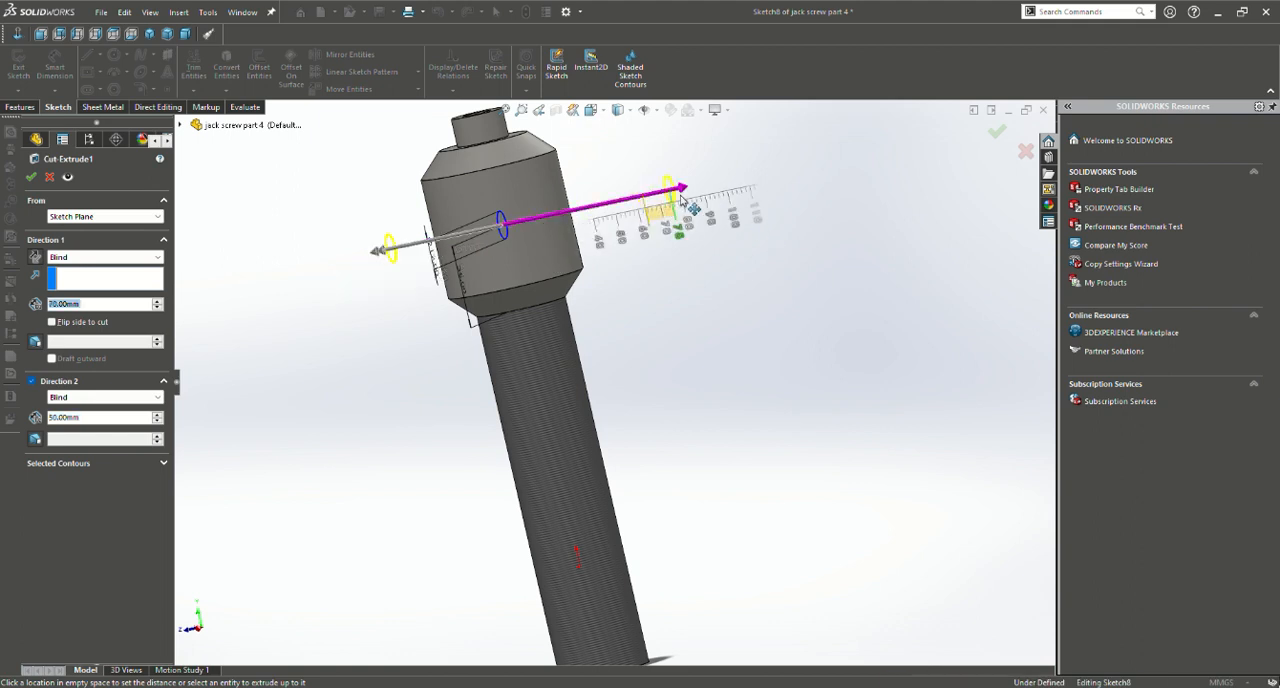
left_click(684, 196)
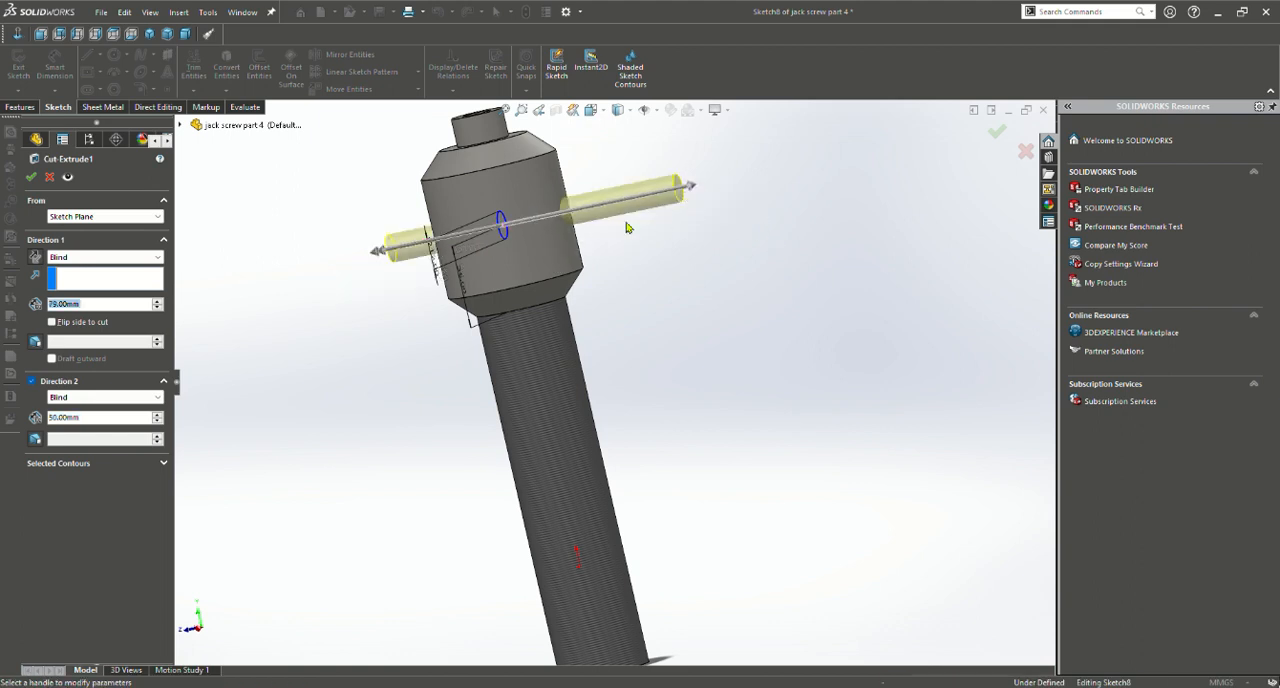
left_click(684, 192)
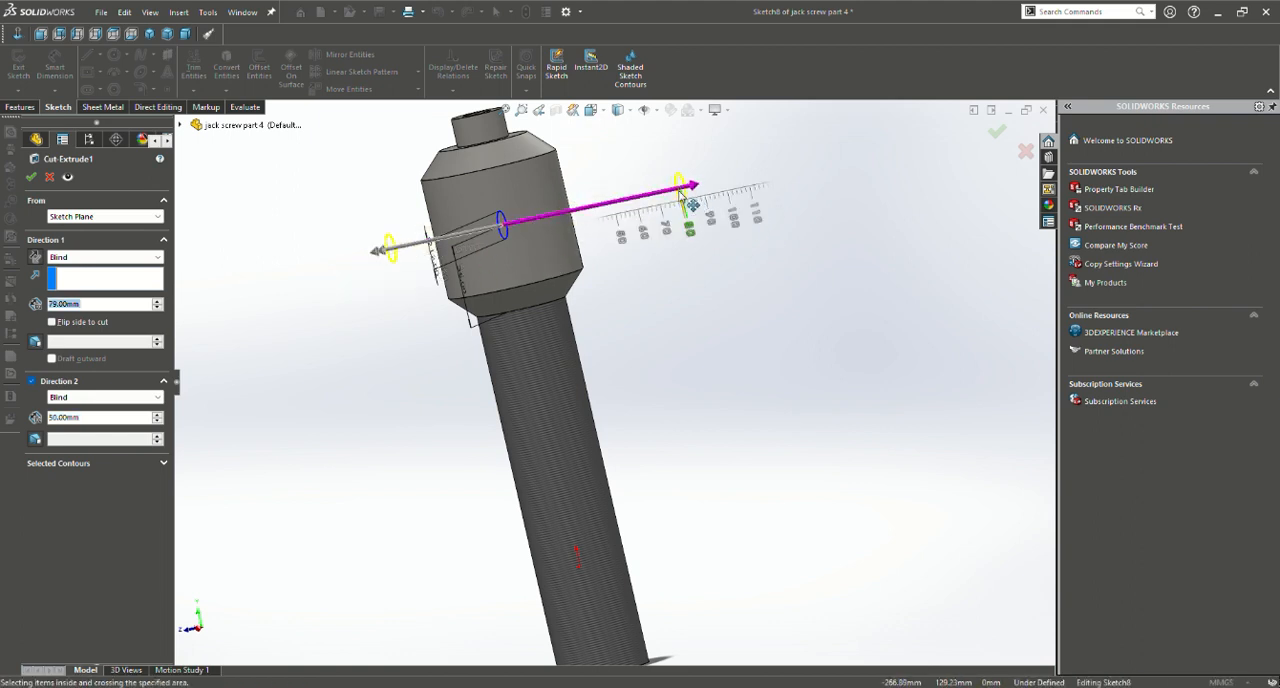
left_click(664, 203)
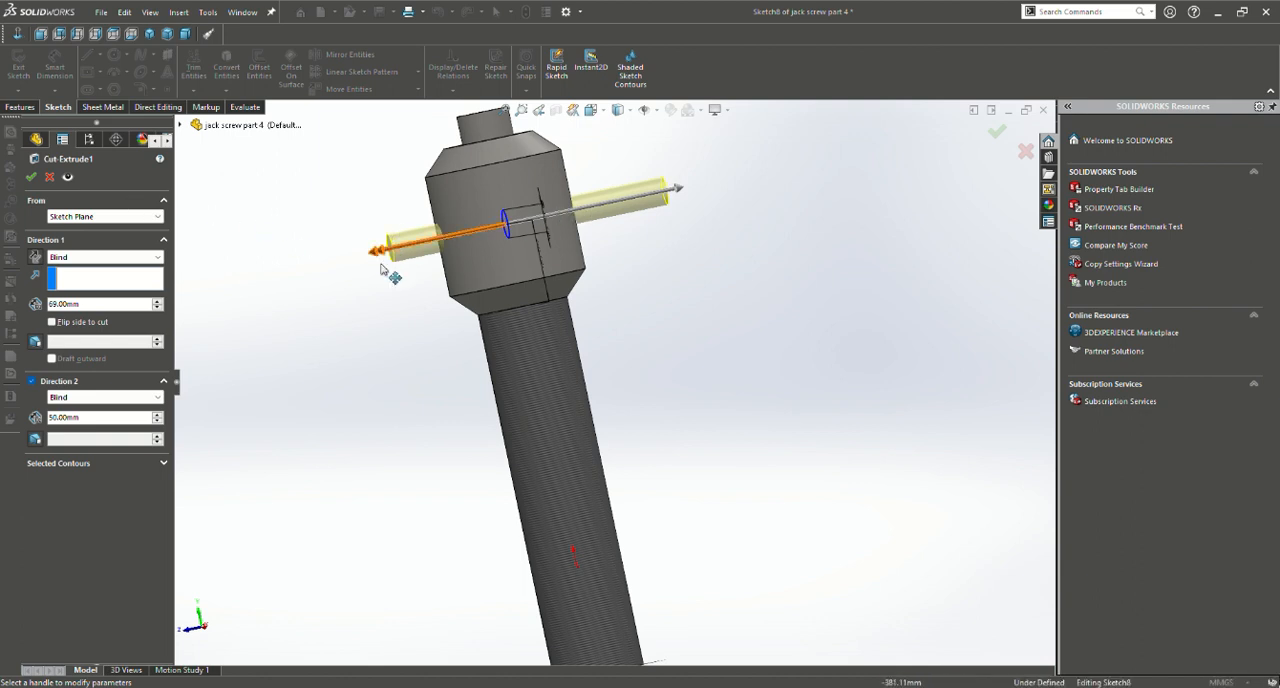
left_click(32, 178)
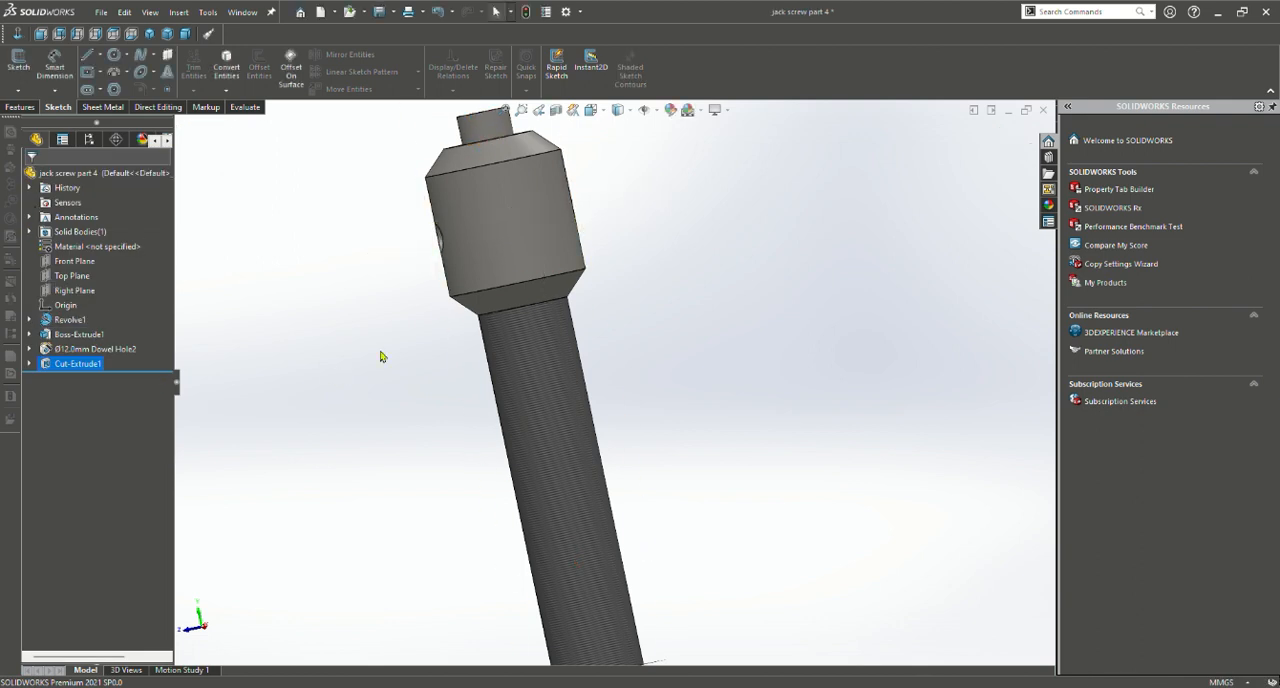
Examine the cross hole through the screw head and the threaded shank from the front and in isometric view
middle_click_drag(380, 356, 487, 315)
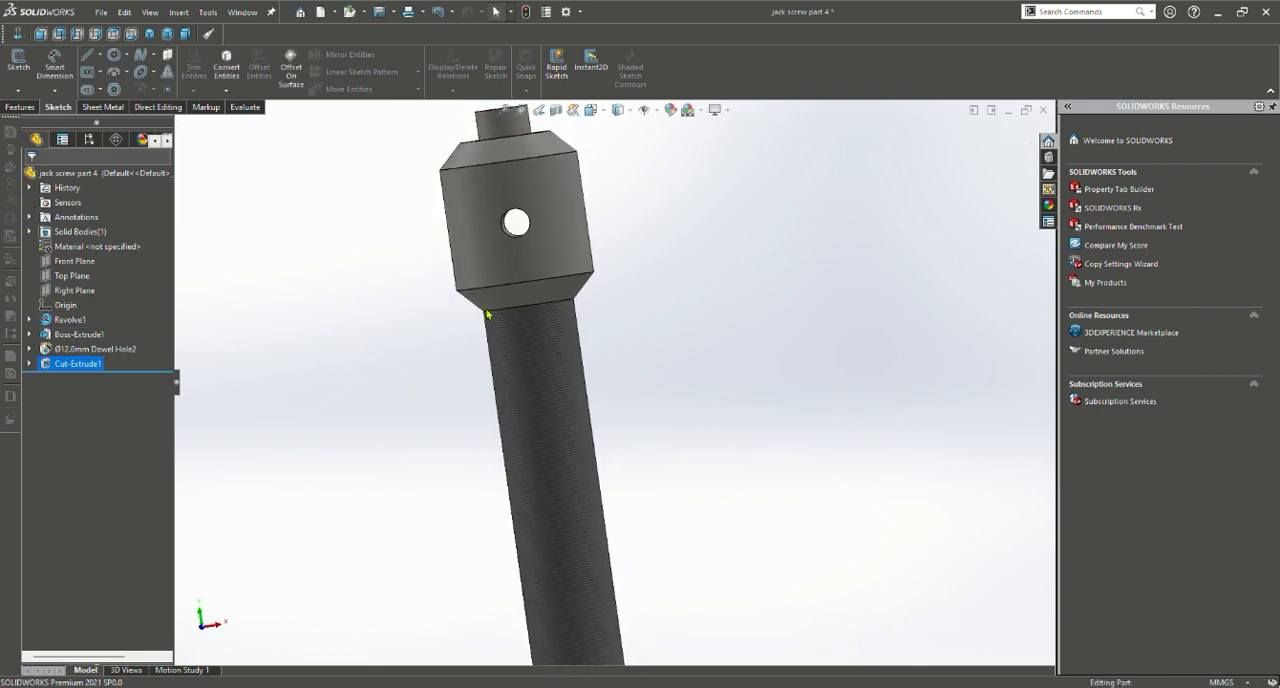
scroll(487, 315, "down", 3)
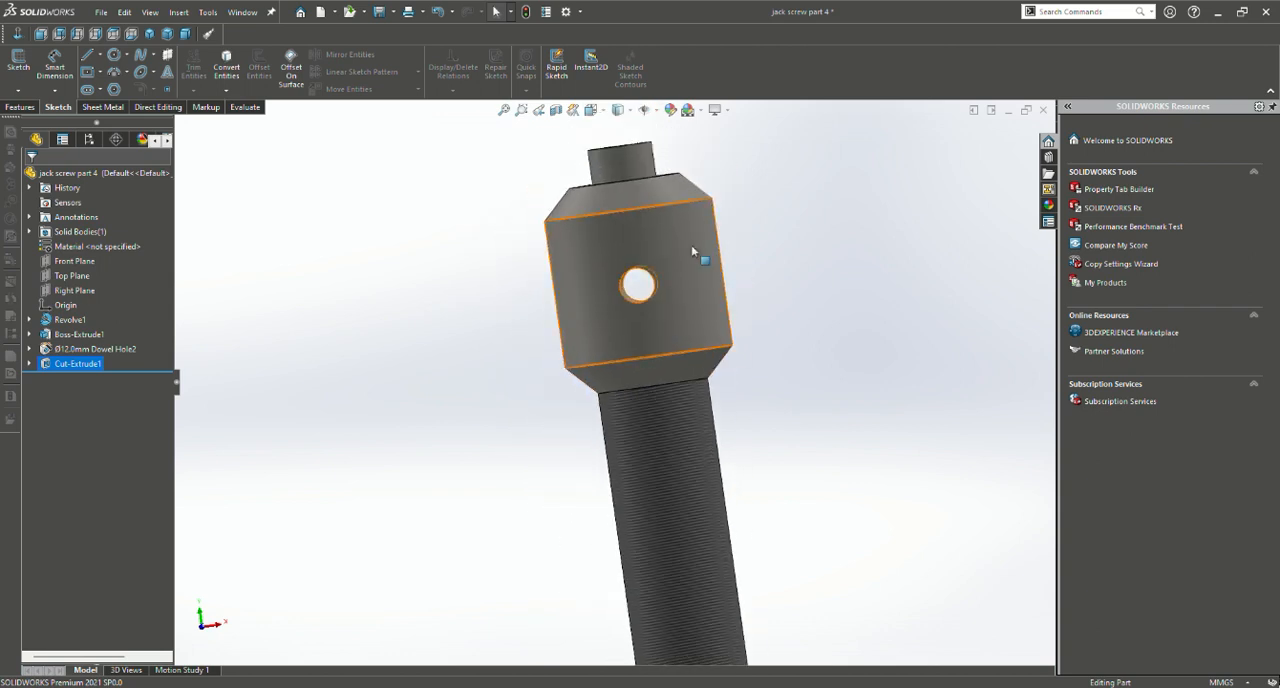
key("f")
left_click(591, 111)
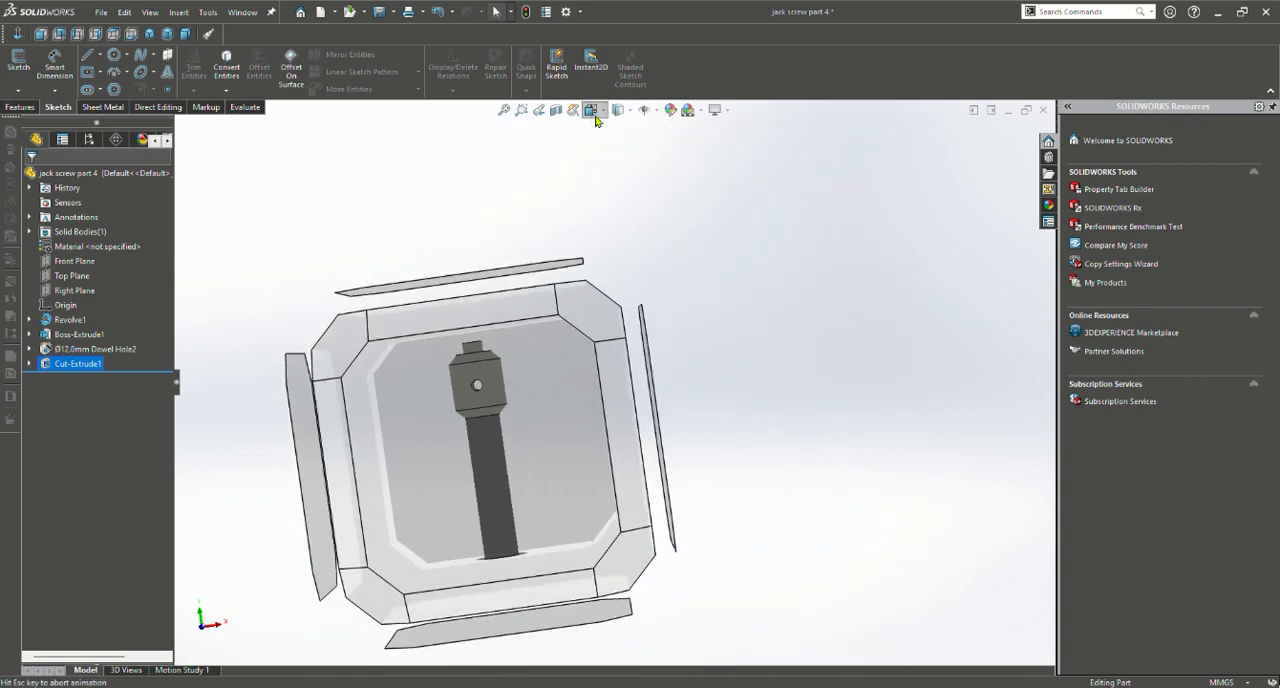
left_click(671, 146)
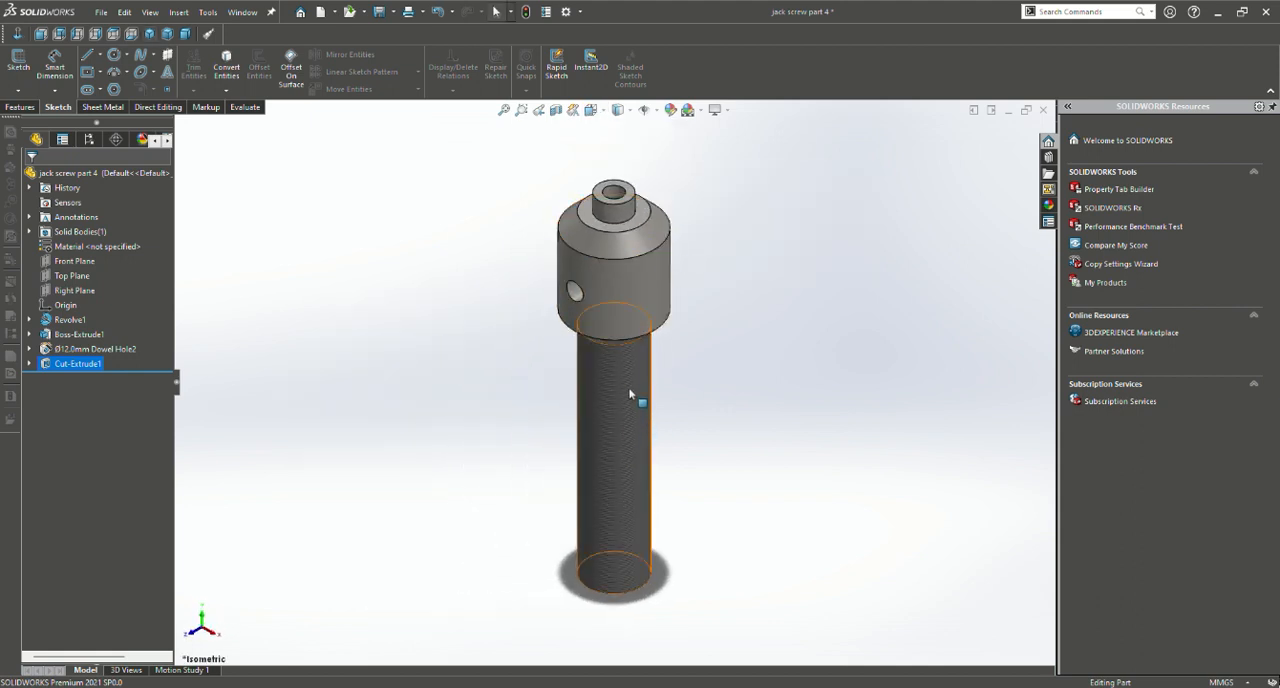
scroll(632, 402, "up", 2)
scroll(632, 404, "down", 10)
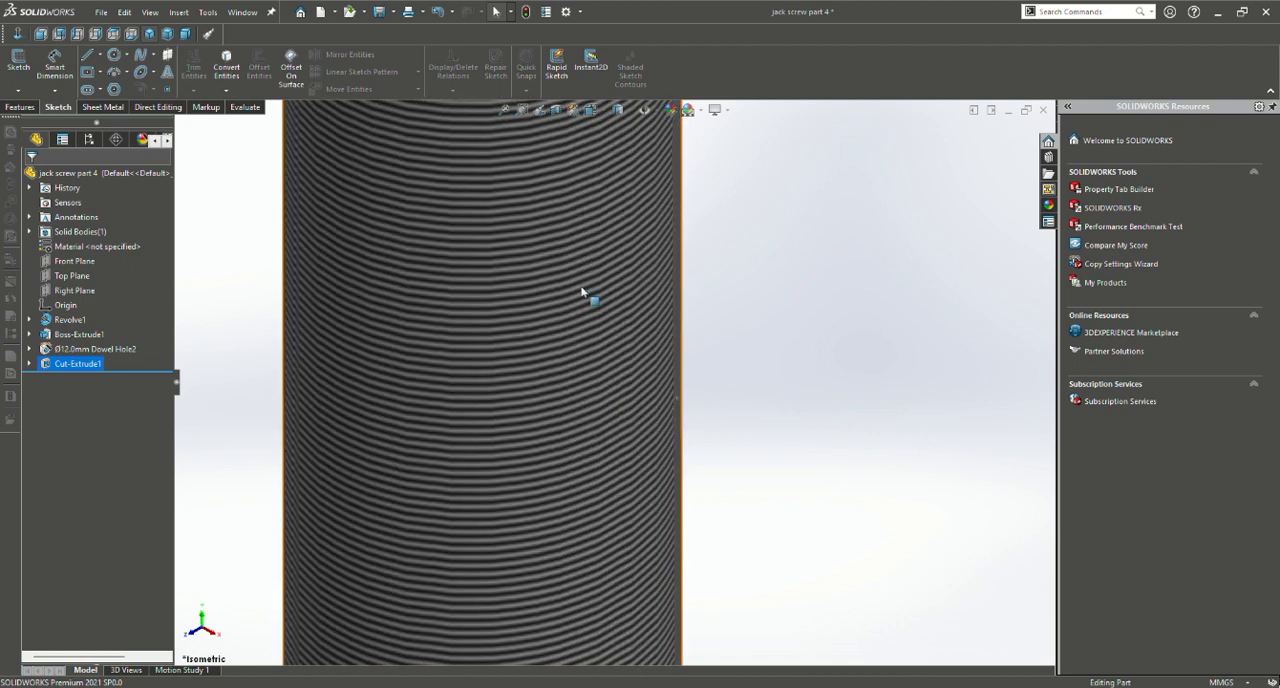
scroll(586, 300, "up", 8)
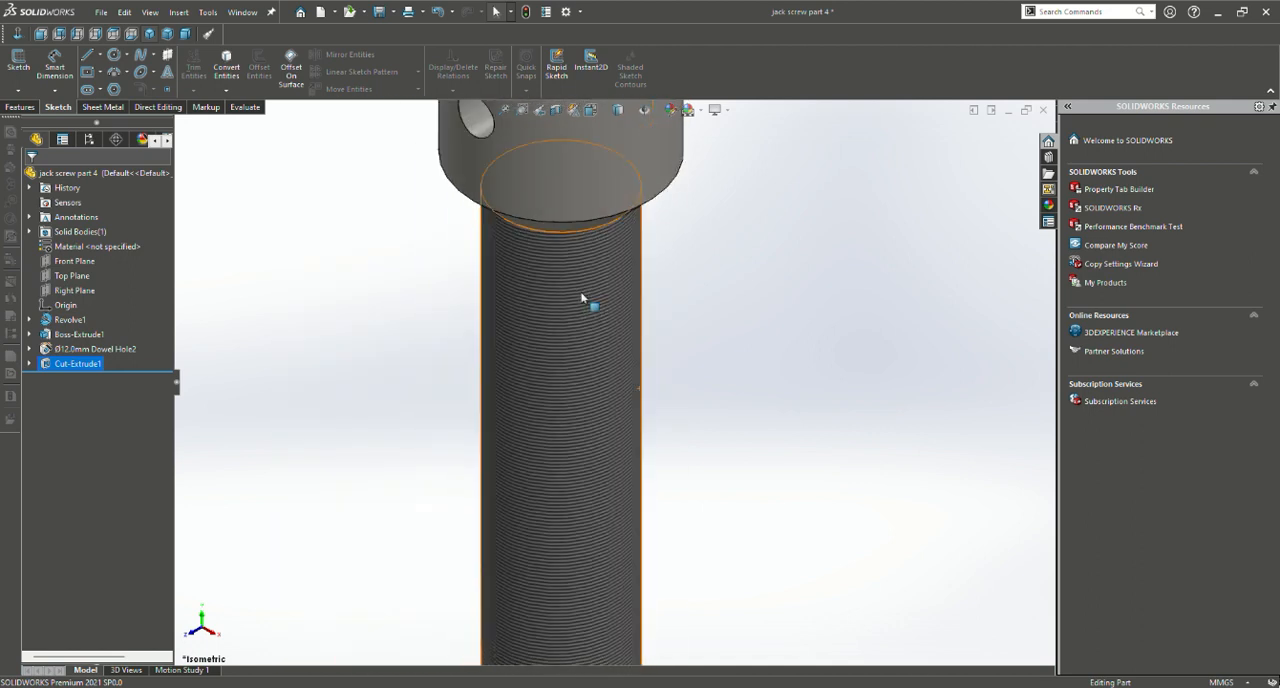
Apply the polished steel appearance from the metal library to the extruded cut and accept it
left_click(672, 112)
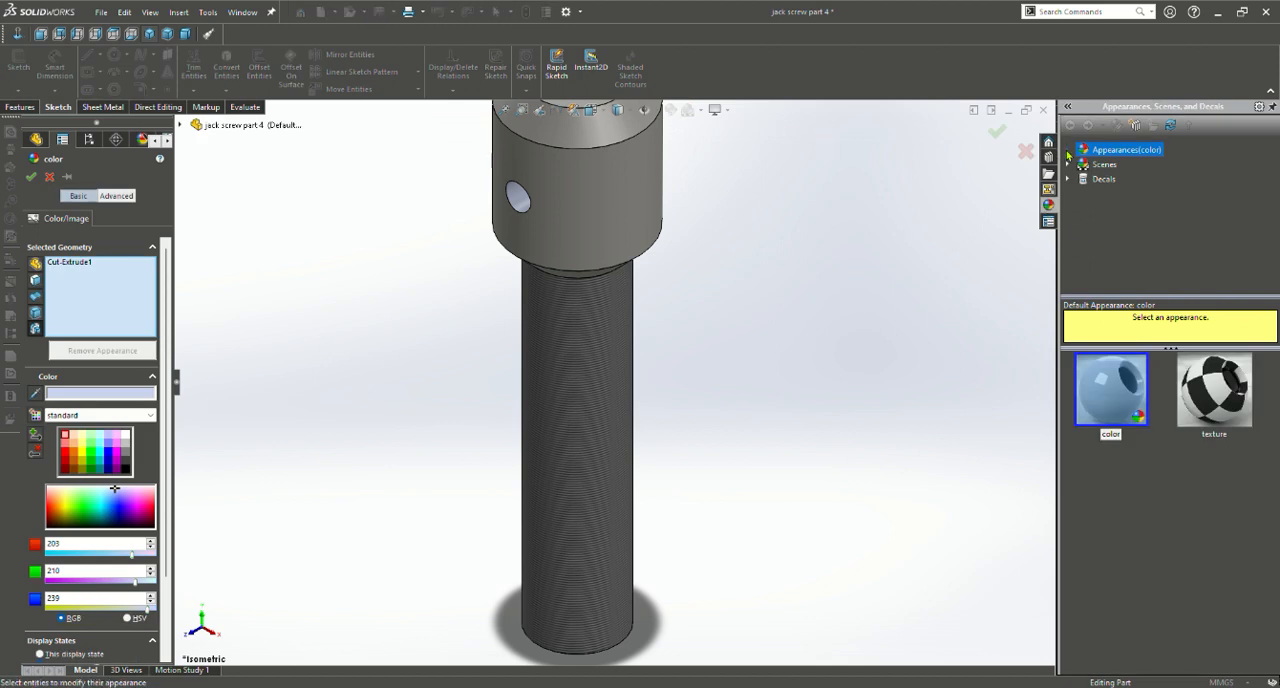
left_click(1068, 152)
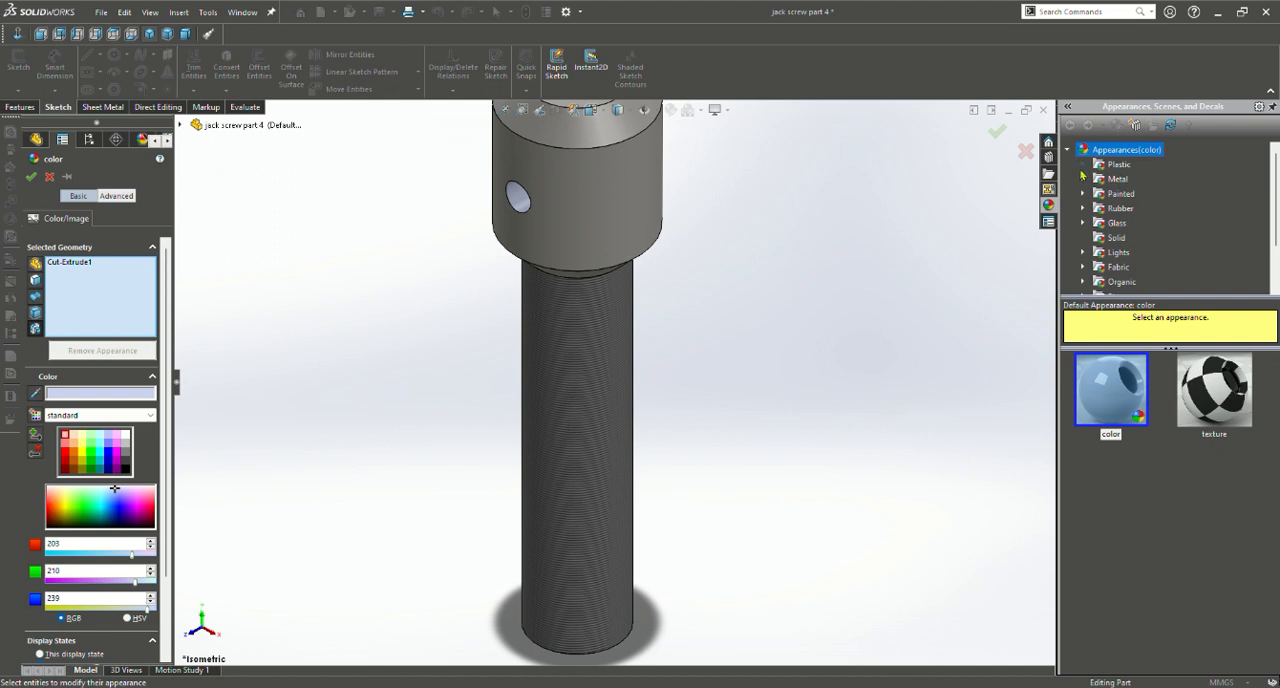
left_click(1083, 179)
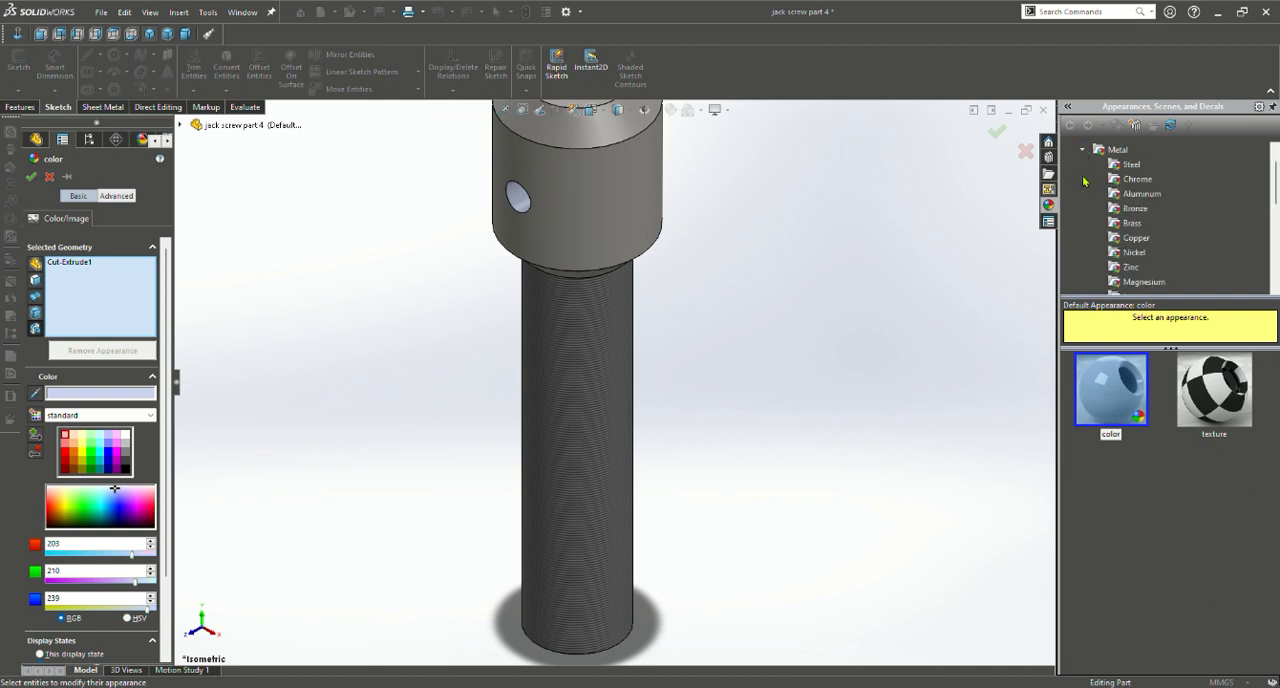
left_click(1128, 164)
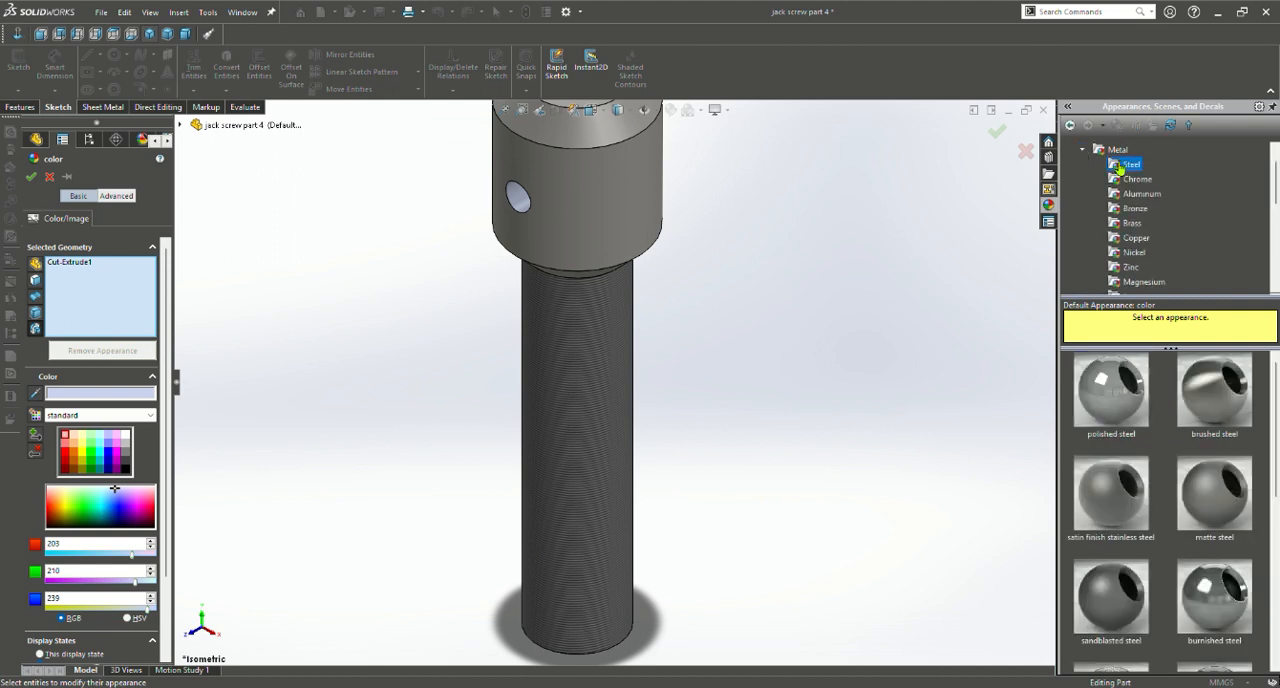
left_click(1105, 400)
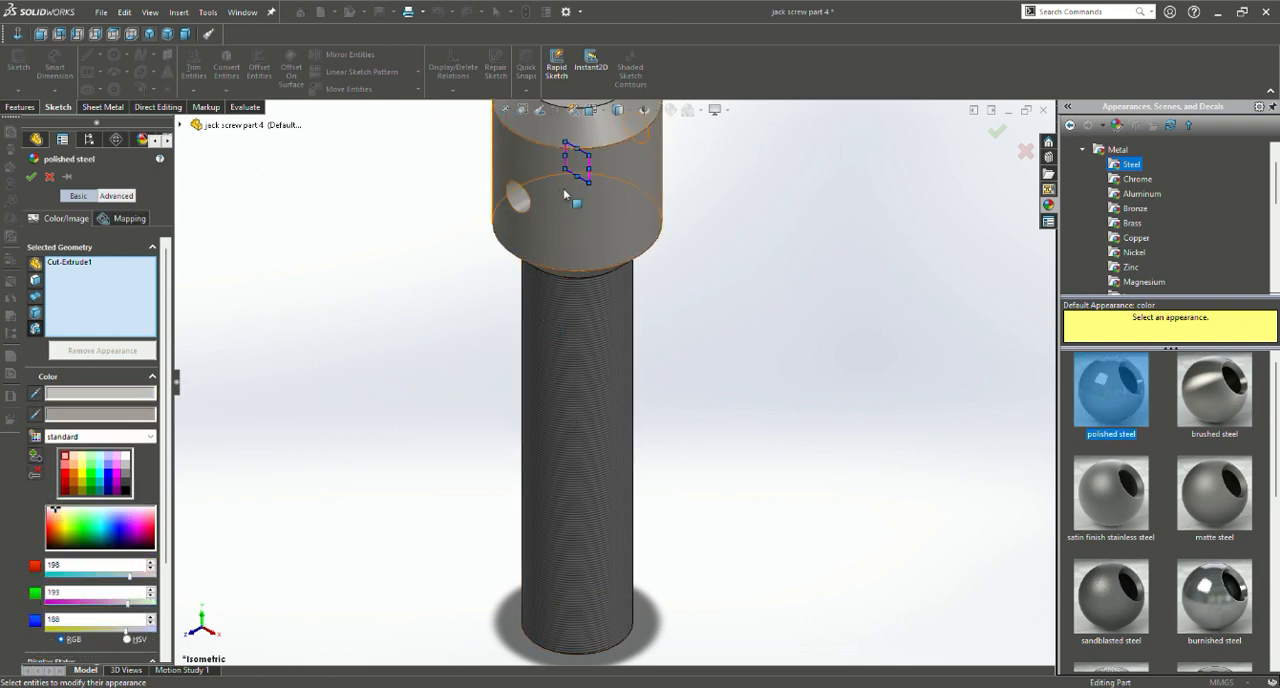
key("f")
scroll(860, 276, "up", 1)
scroll(750, 251, "down", 2)
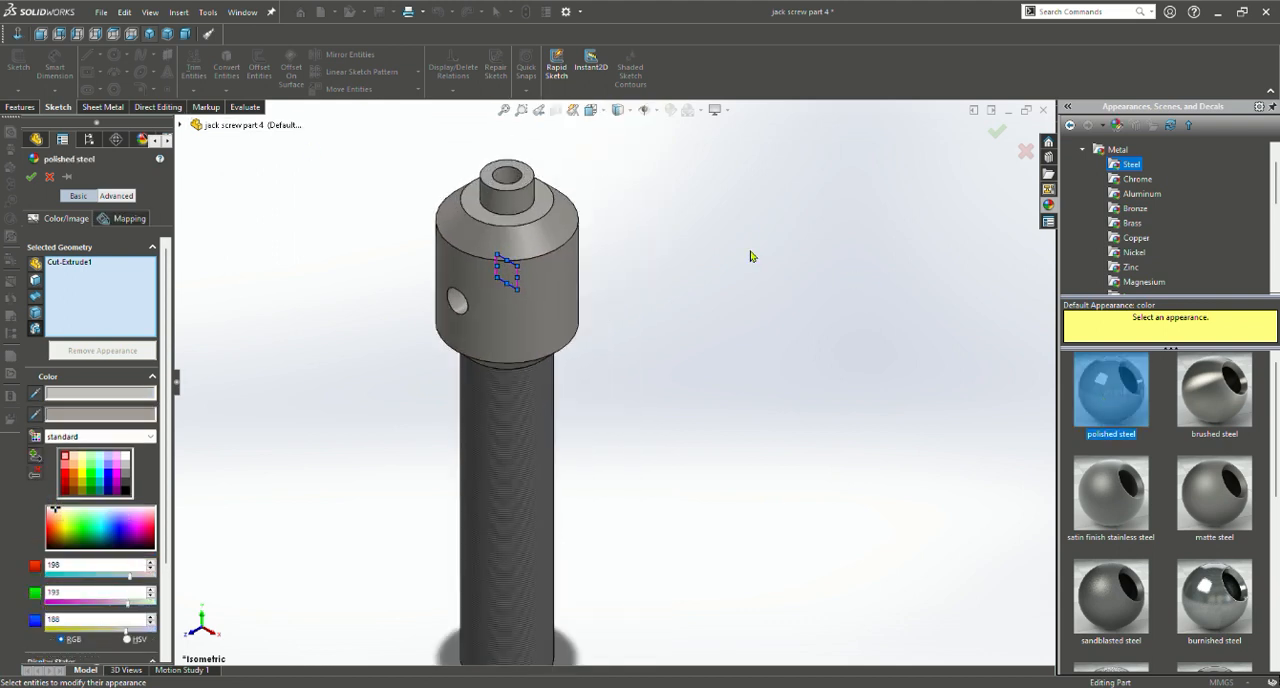
scroll(750, 251, "up", 1)
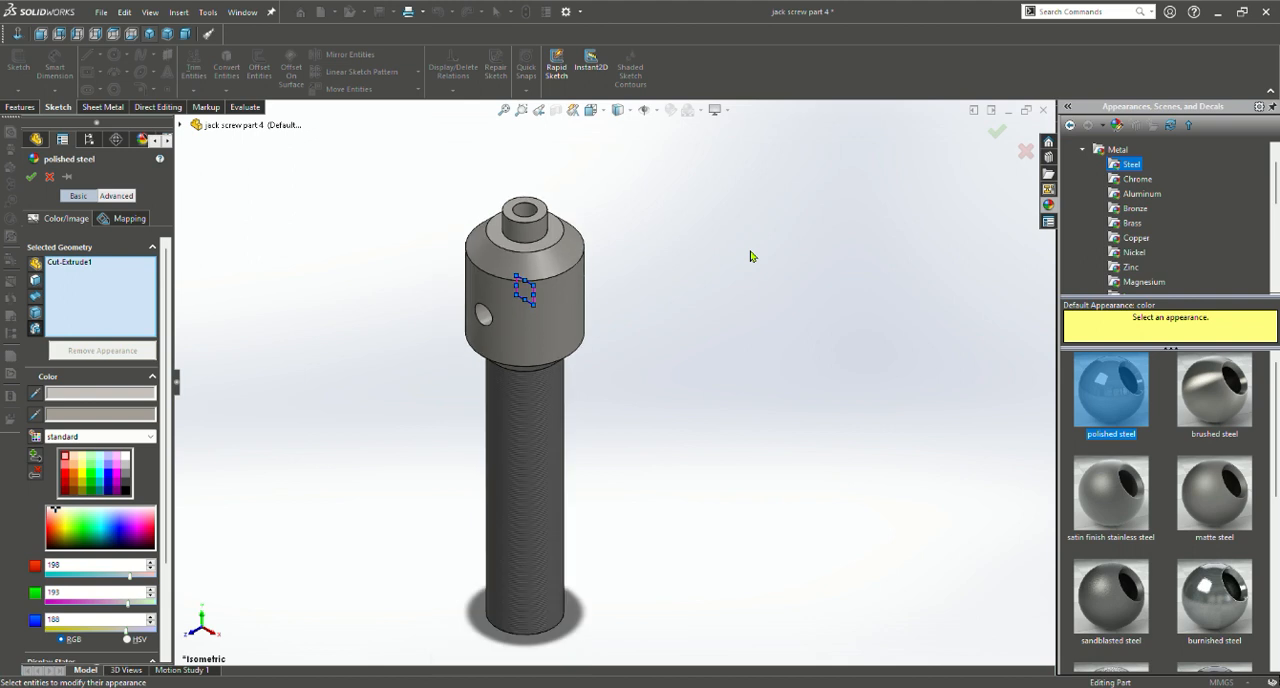
left_click(995, 133)
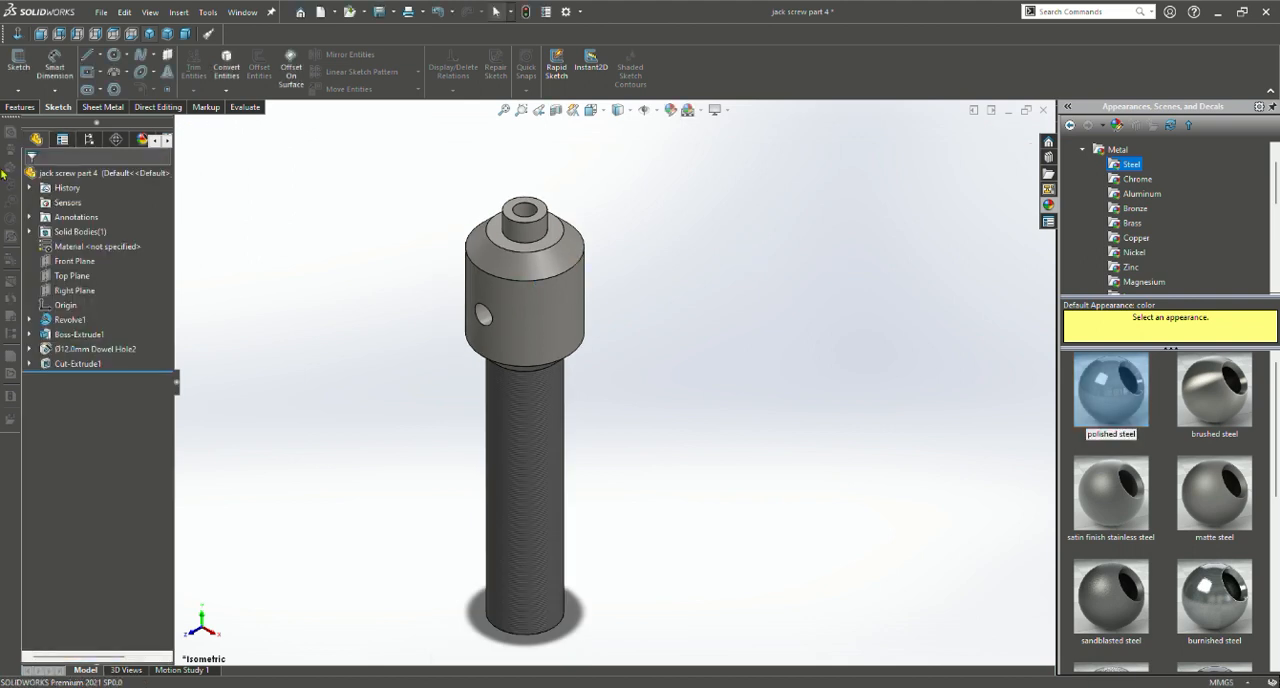
scroll(484, 372, "up", 3)
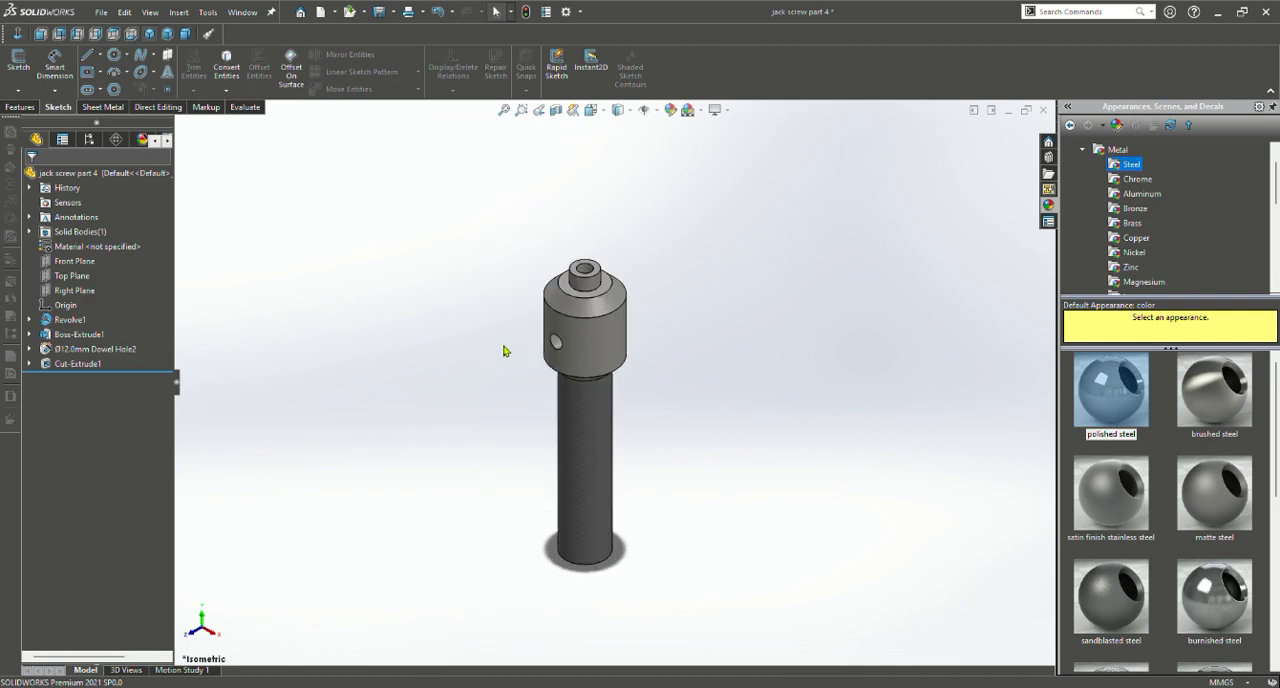
scroll(505, 351, "down", 2)
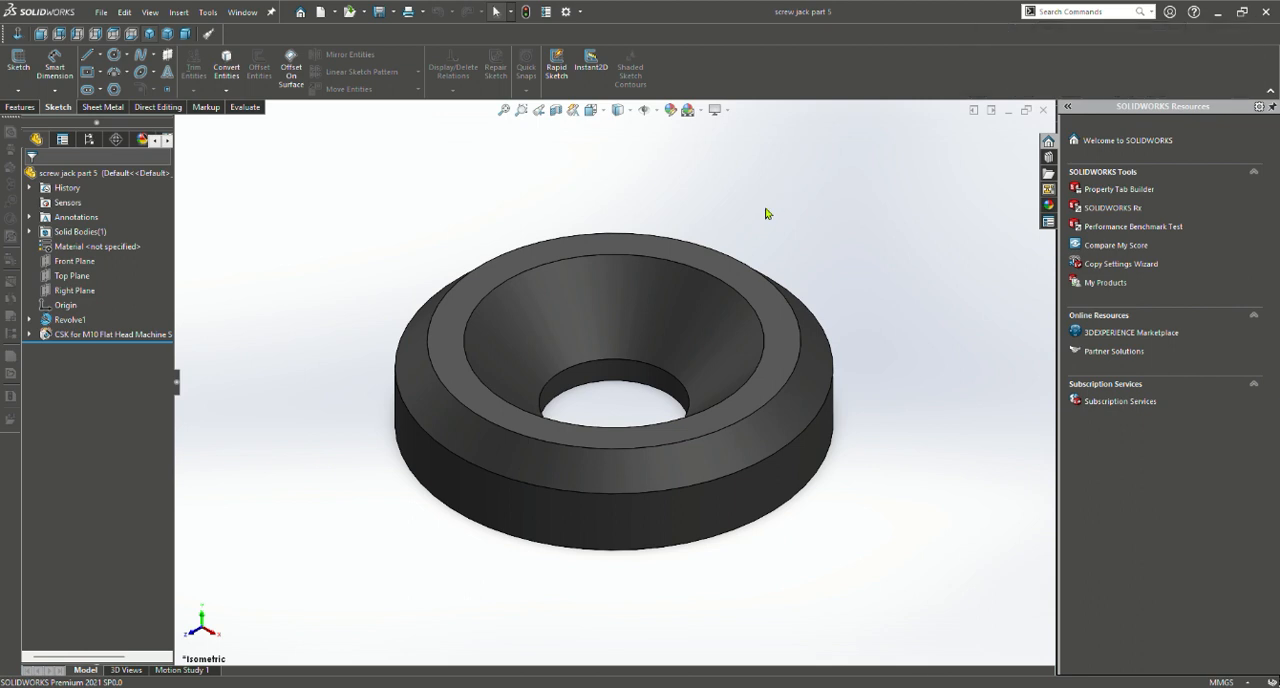
Examine screw jack part 5's chamfered outer edge and countersunk hole from several angles
scroll(766, 212, "up", 2)
scroll(735, 245, "down", 3)
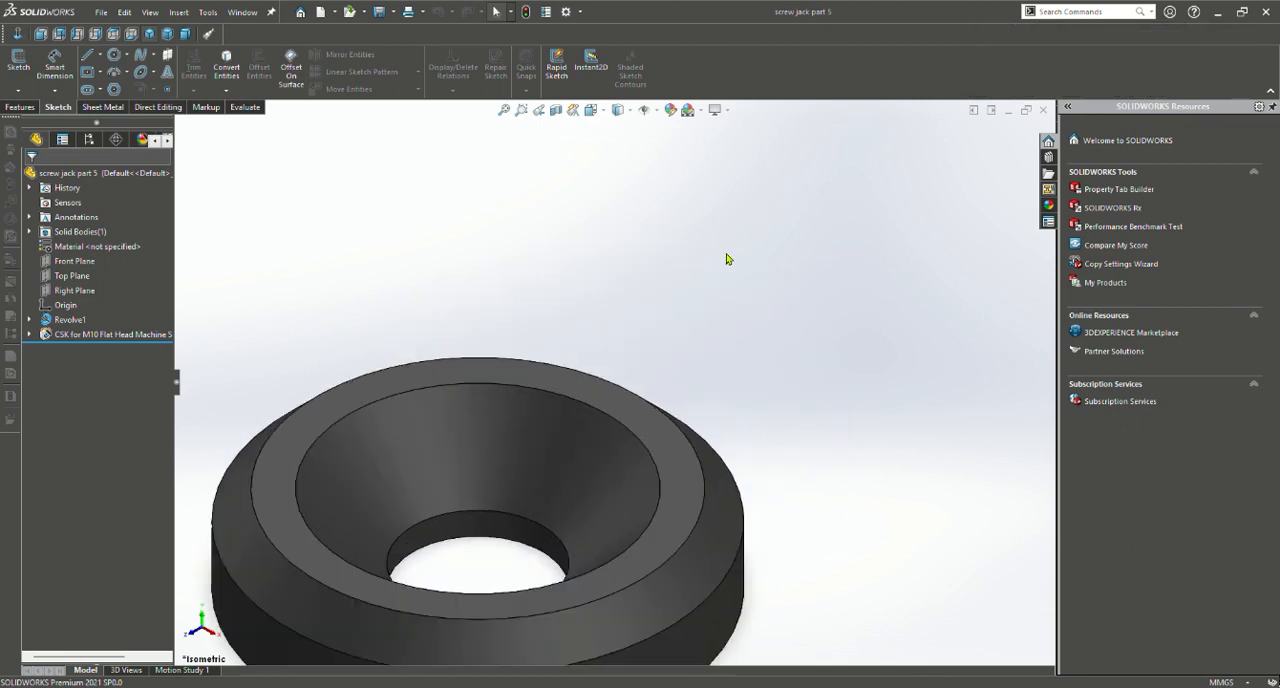
scroll(634, 317, "up", 3)
scroll(620, 335, "up", 3)
scroll(594, 365, "down", 2)
scroll(530, 350, "up", 2)
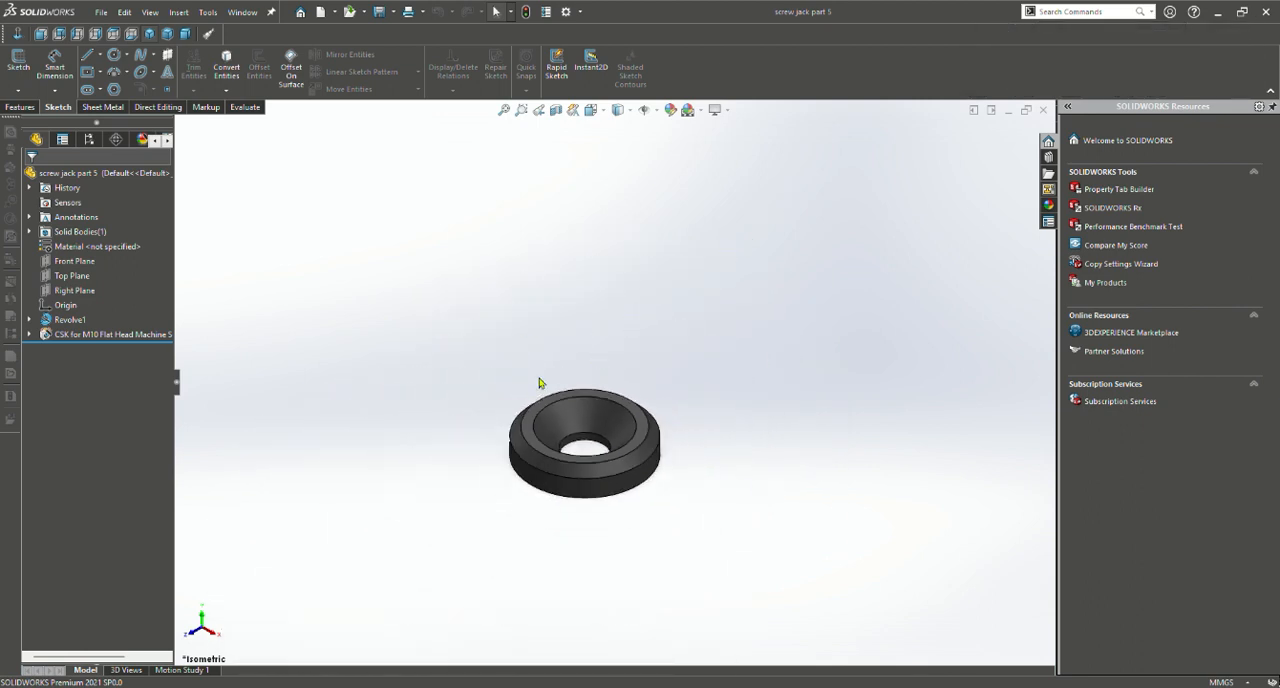
scroll(568, 412, "down", 3)
scroll(568, 412, "down", 3)
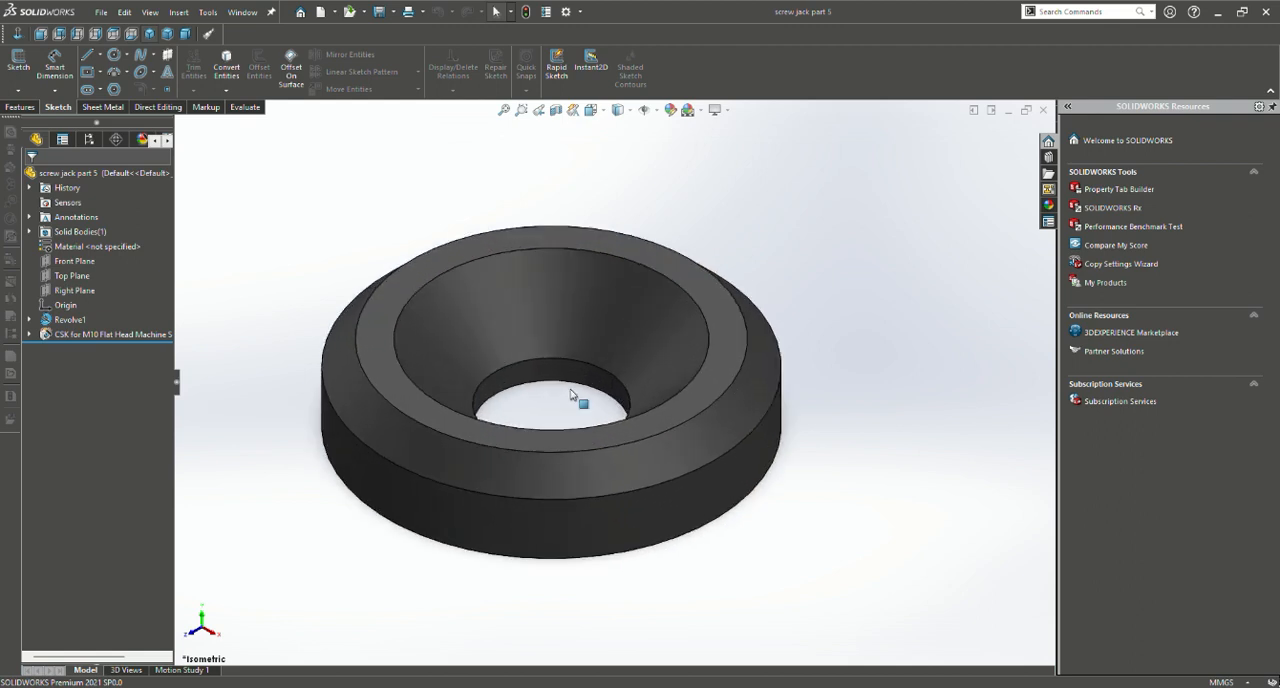
middle_click_drag(828, 357, 363, 376)
middle_click_drag(486, 251, 466, 306)
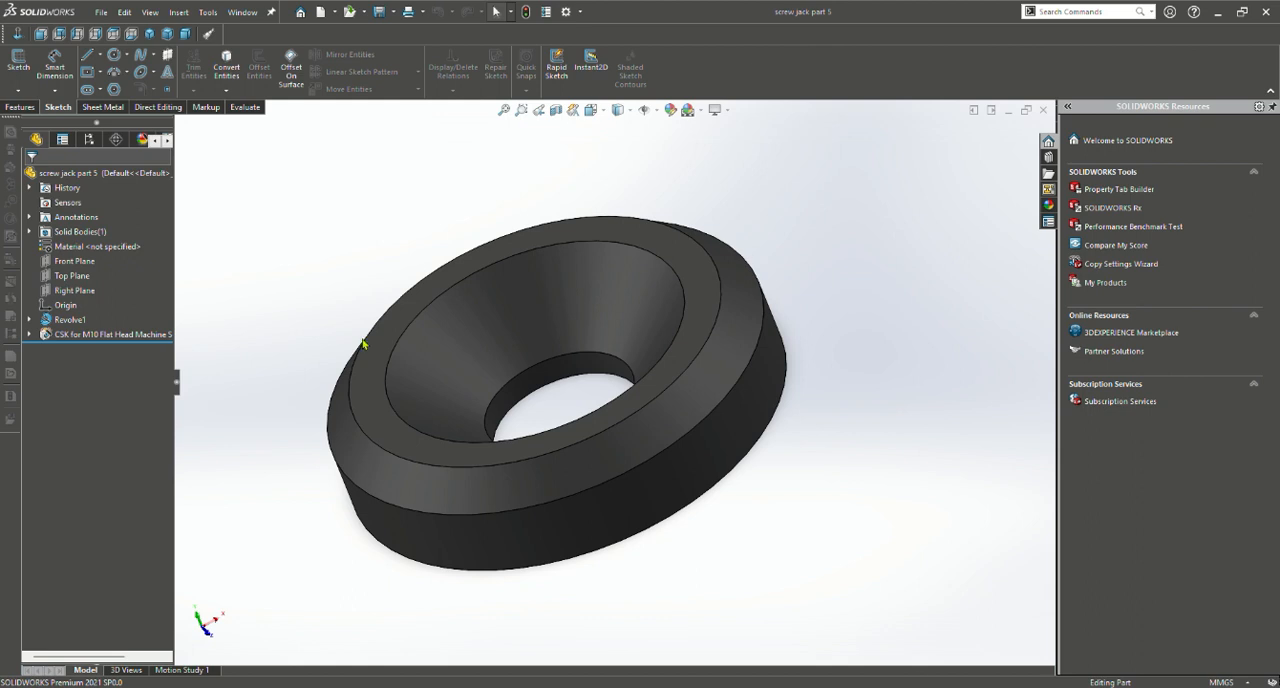
scroll(363, 344, "up", 3)
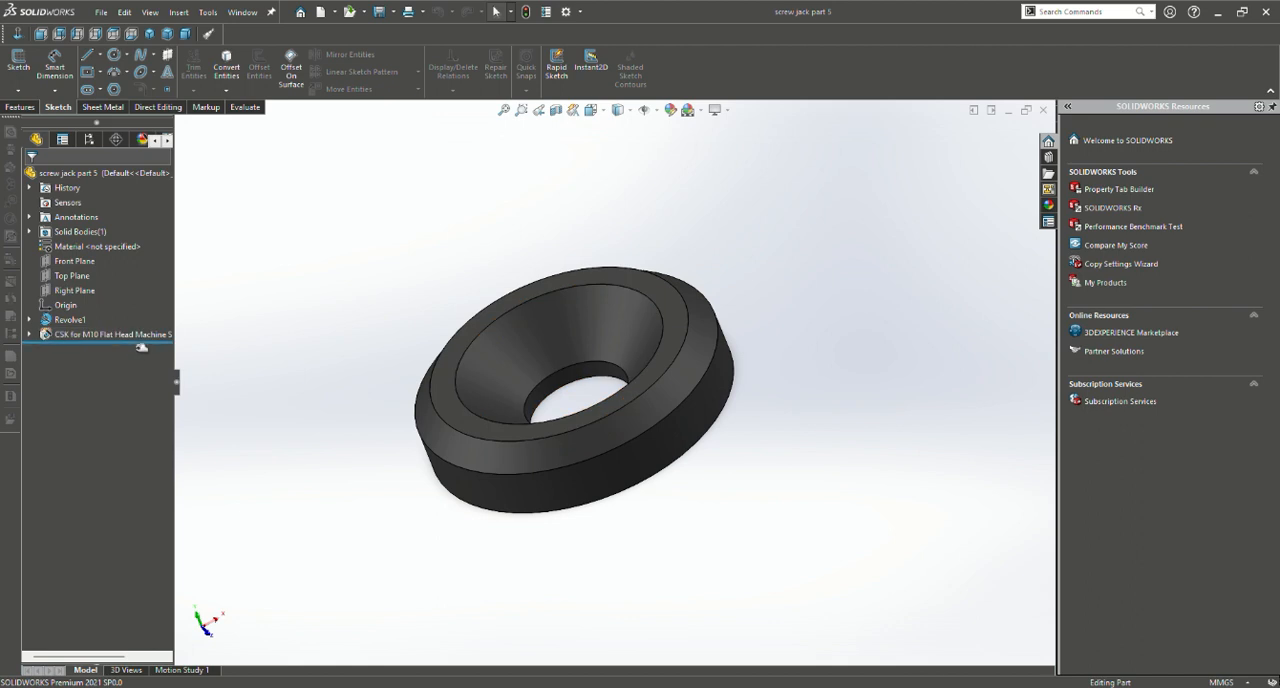
Roll screw jack part 5 back before the M10 countersink, open the revolve's profile sketch and review its dimensions and relations
left_click_drag(141, 346, 145, 331)
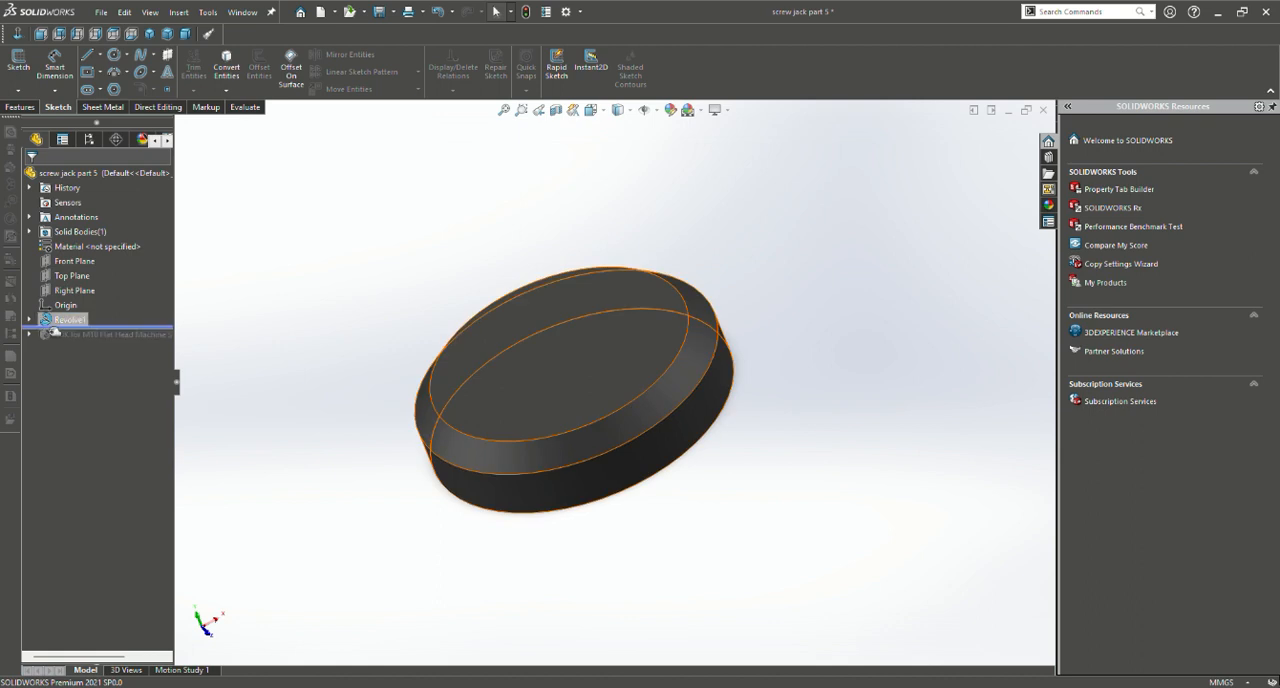
right_click(53, 330)
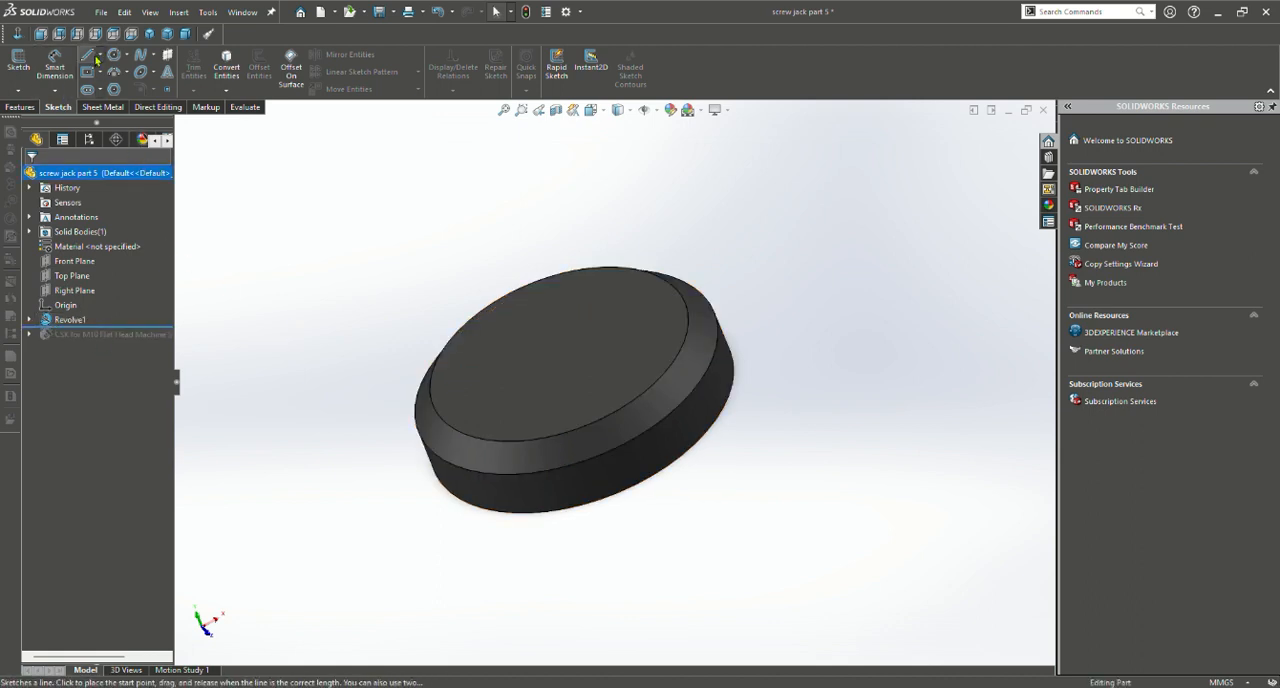
left_click(72, 320)
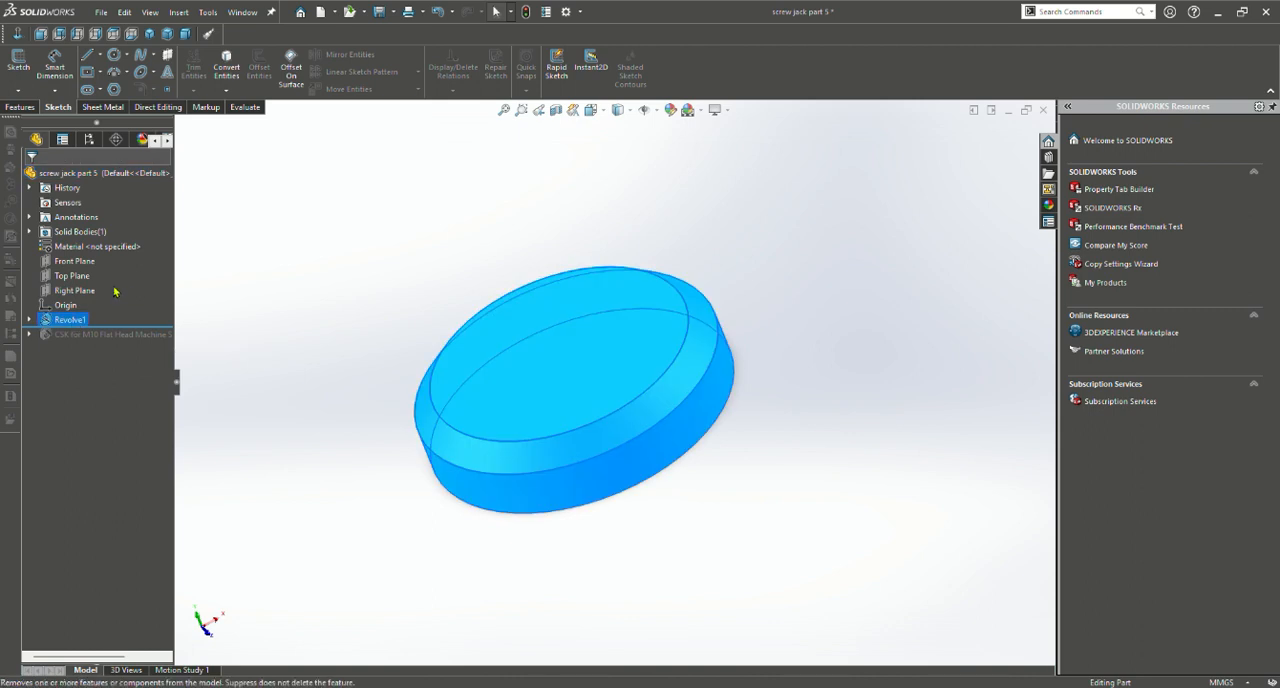
left_click(120, 291)
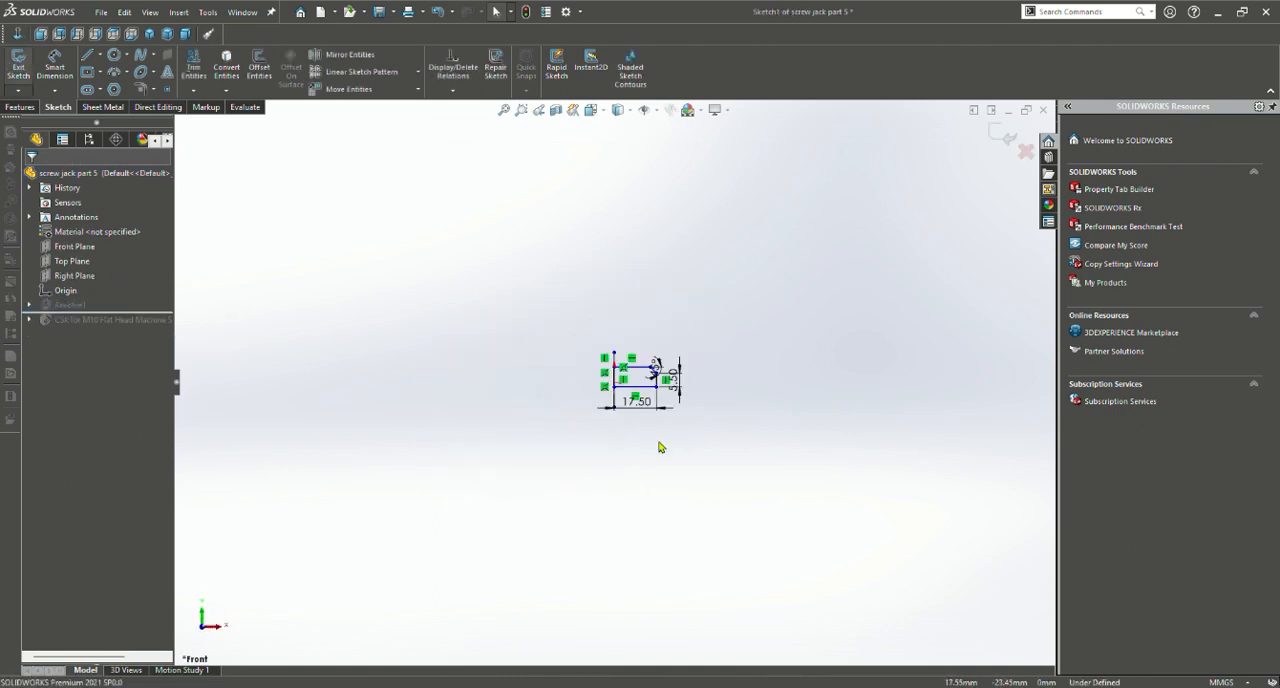
scroll(658, 438, "down", 5)
scroll(587, 342, "up", 3)
scroll(614, 266, "down", 8)
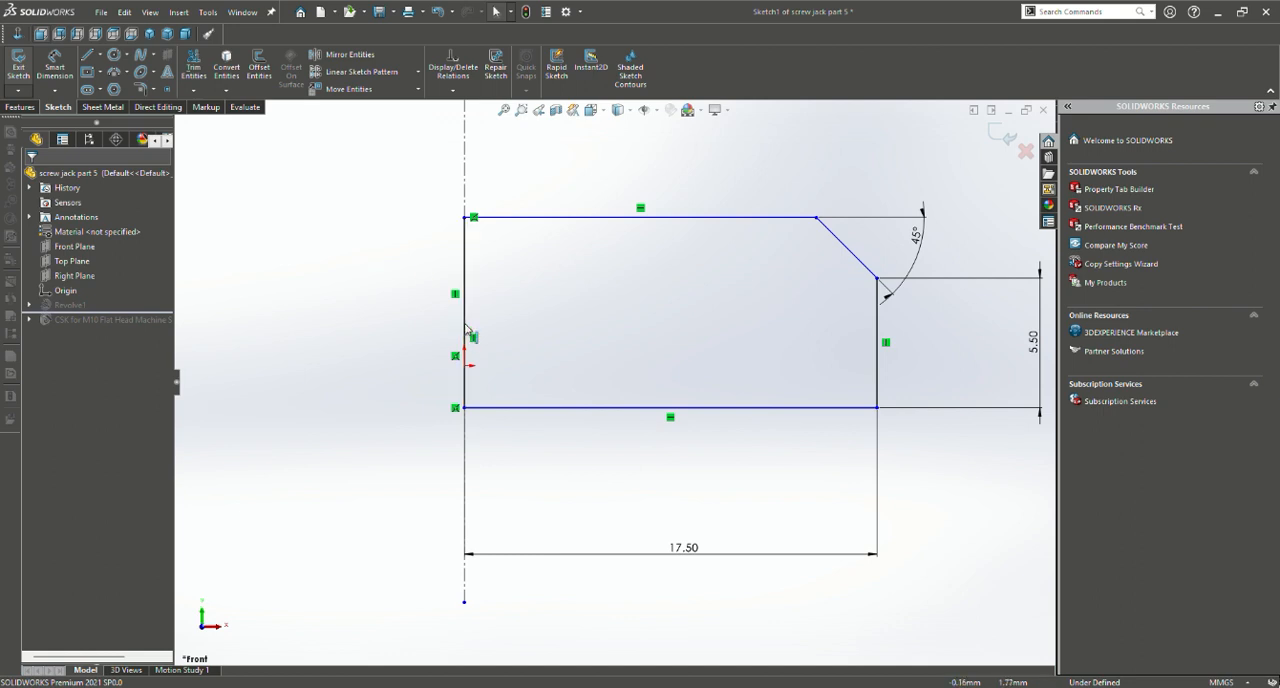
Finish reviewing the washer's revolve profile sketch and exit it
scroll(614, 289, "up", 2)
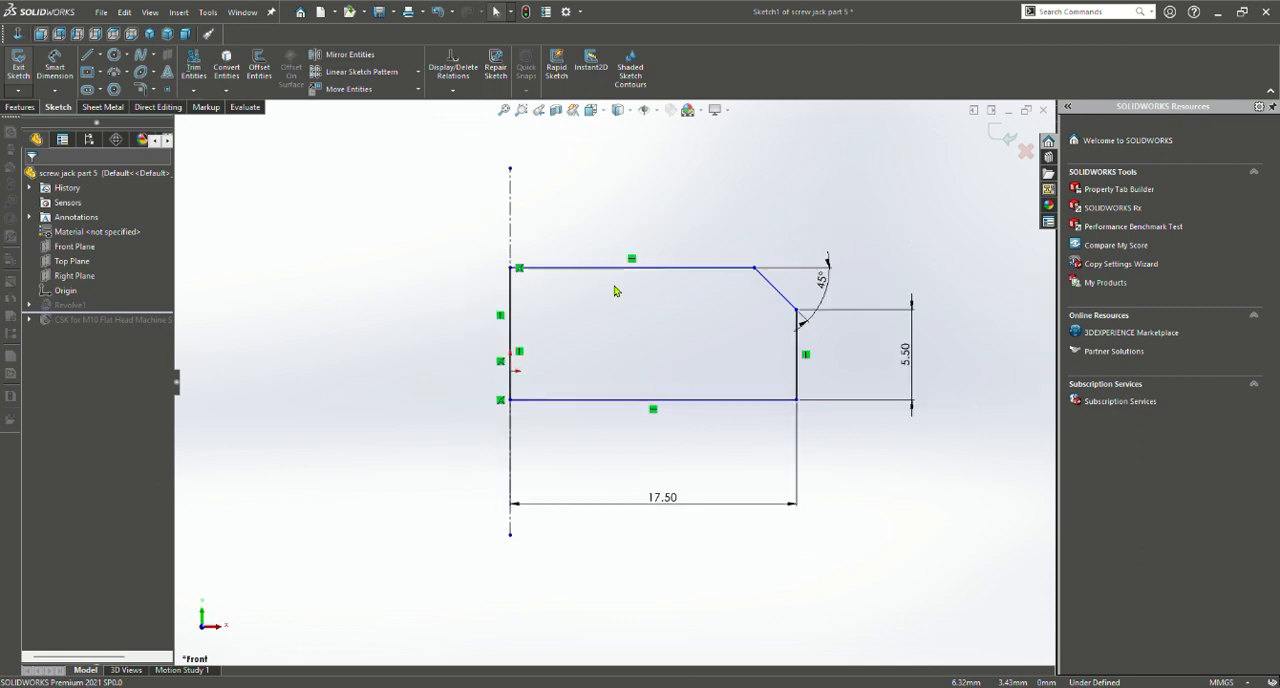
left_click(20, 107)
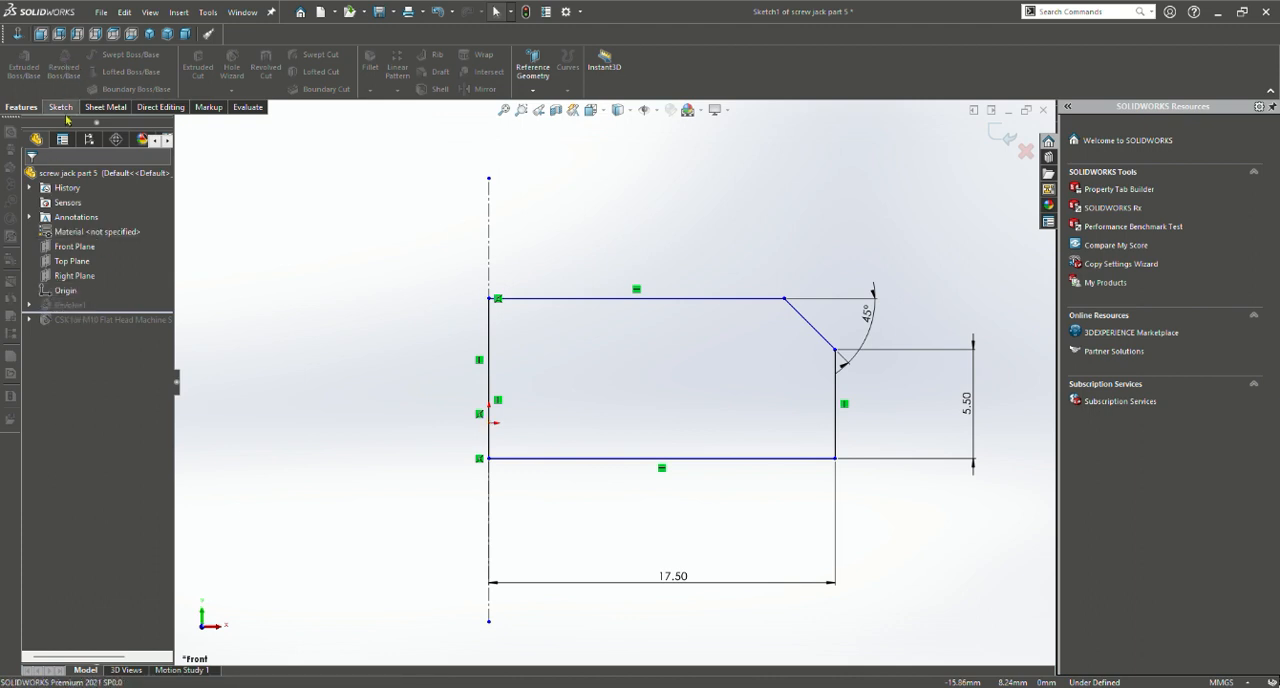
left_click(60, 106)
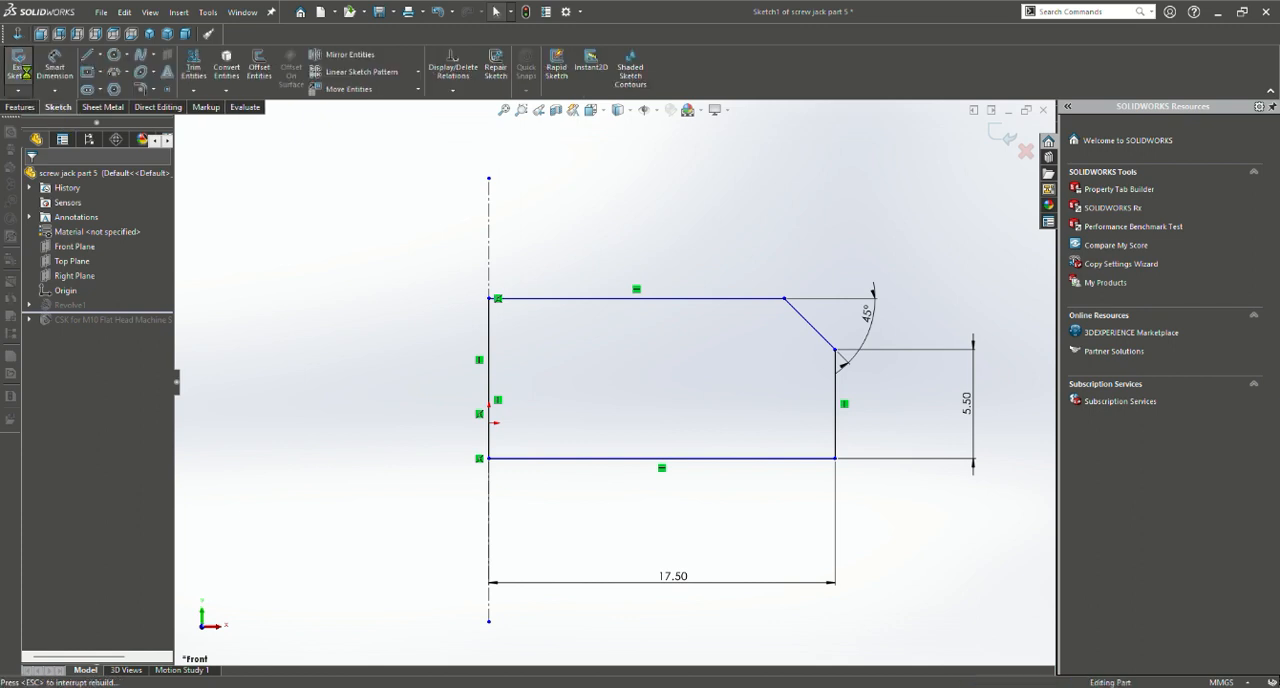
left_click(18, 60)
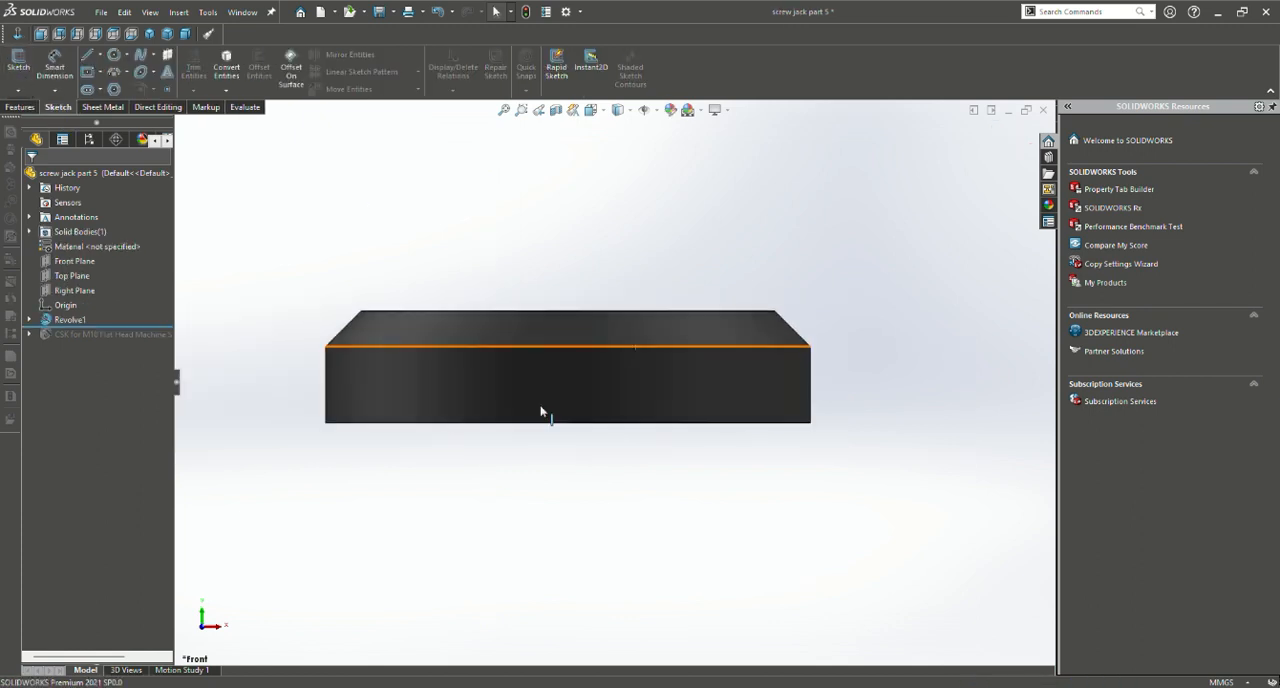
Open the washer's revolve feature, examine its axis, angle and preview from several angles, and accept it
left_click(61, 322)
left_click(74, 290)
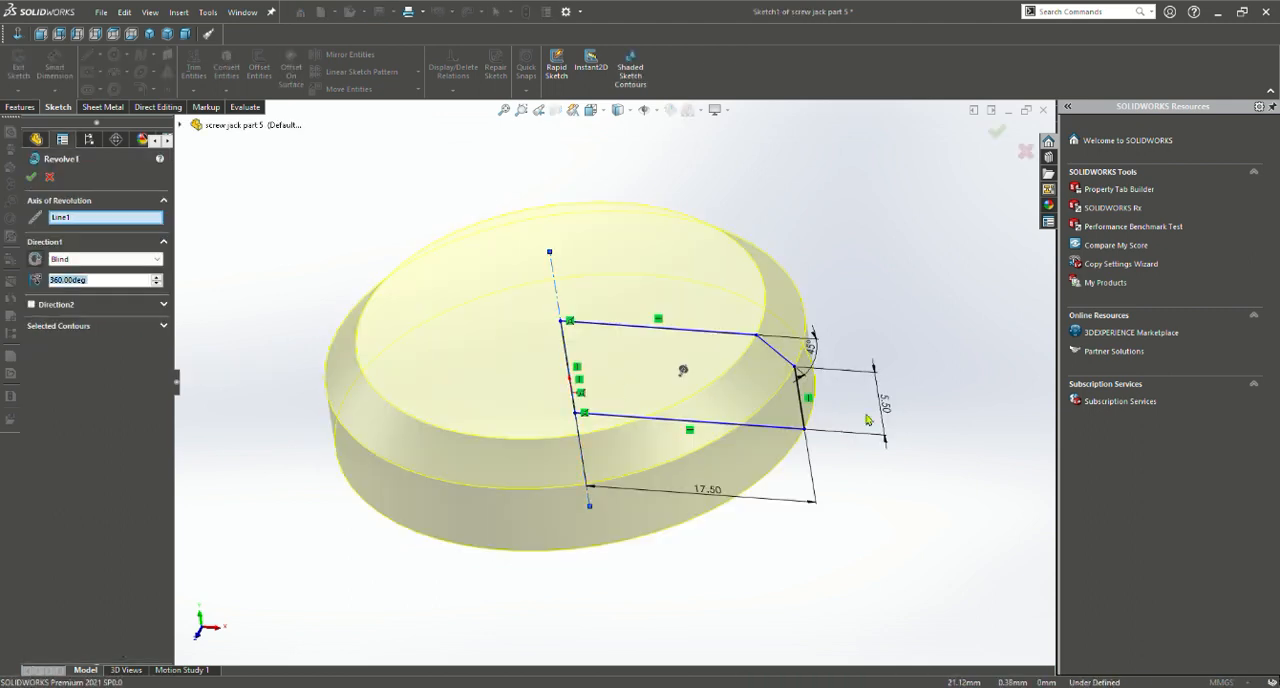
mouse_move(870, 418)
middle_mouse_down()
mouse_move(821, 348)
mouse_move(831, 520)
mouse_move(812, 505)
mouse_move(923, 386)
mouse_move(662, 268)
middle_mouse_up()
mouse_move(609, 580)
middle_mouse_down()
mouse_move(517, 563)
mouse_move(1024, 559)
mouse_move(737, 529)
middle_mouse_up()
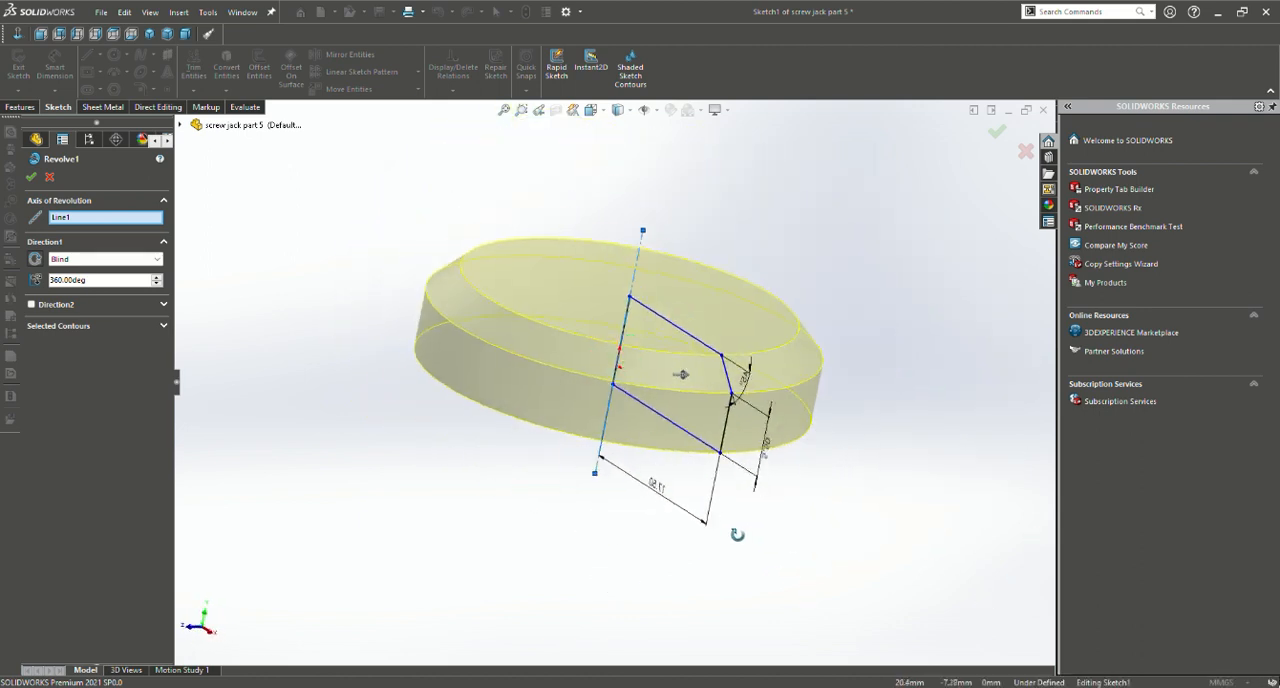
left_click(31, 176)
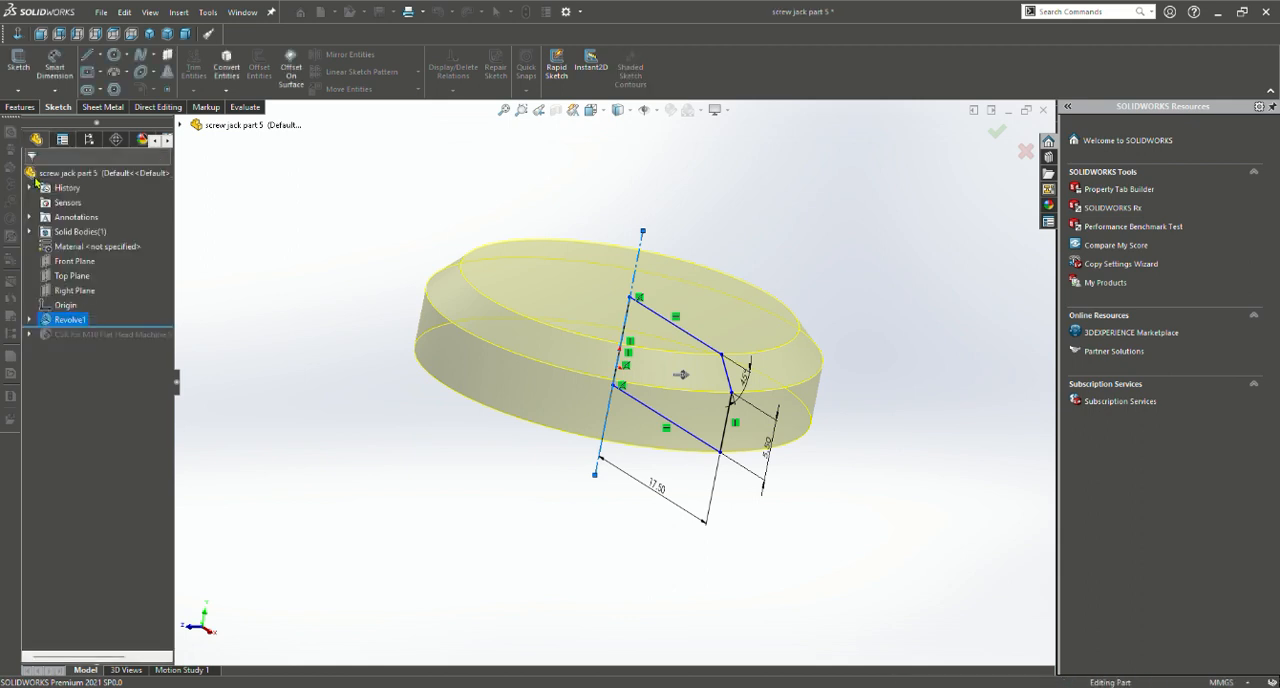
Inspect the chamfered disc from several angles and roll the model forward past the M10 countersink
middle_click_drag(565, 418, 480, 412)
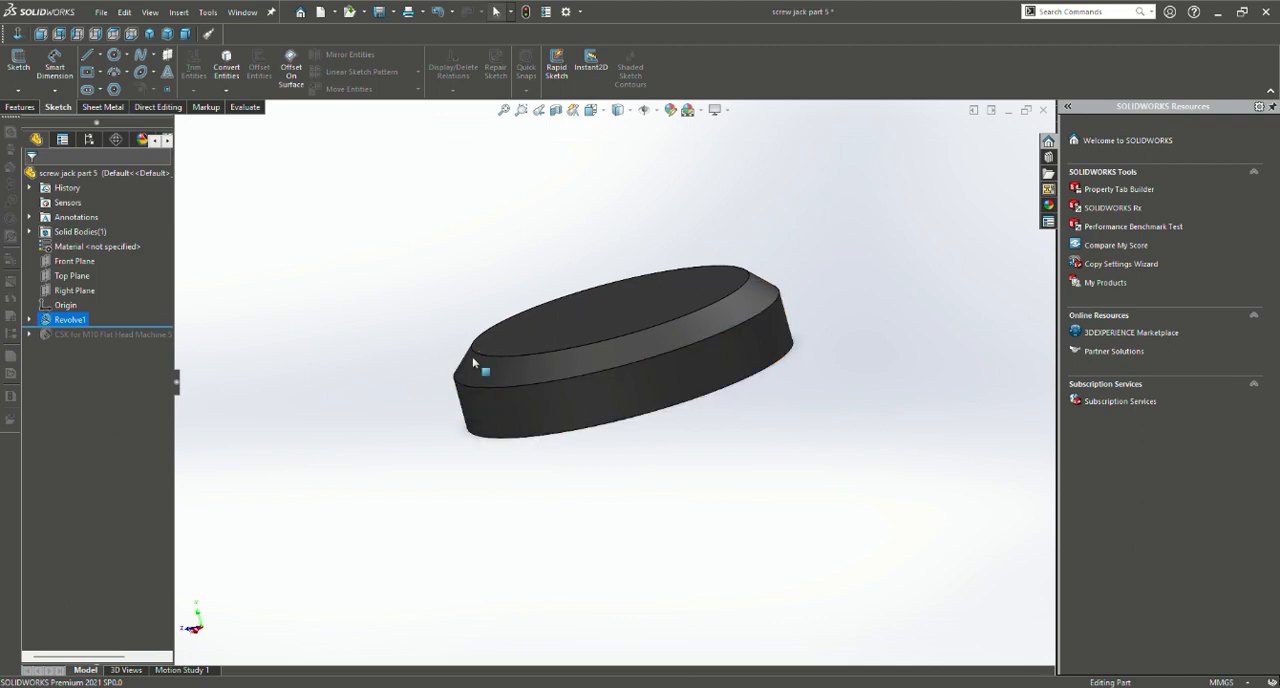
middle_click_drag(446, 323, 574, 242)
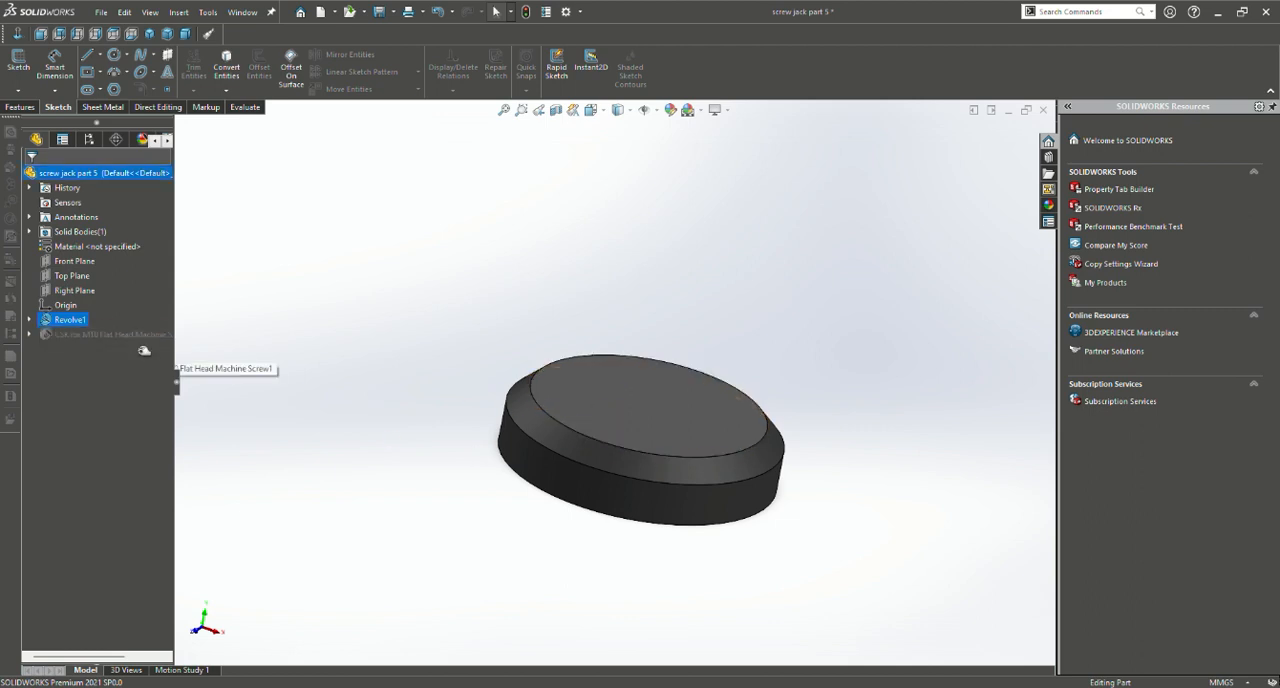
left_click_drag(144, 350, 144, 346)
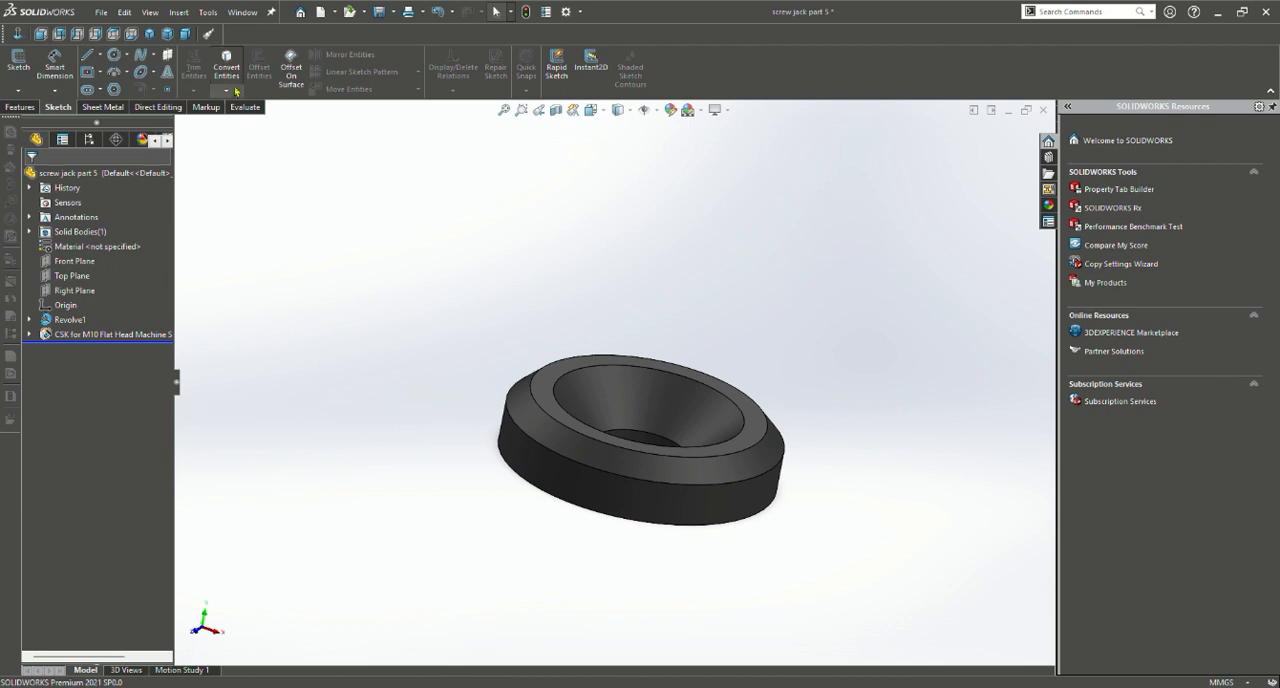
left_click(8, 108)
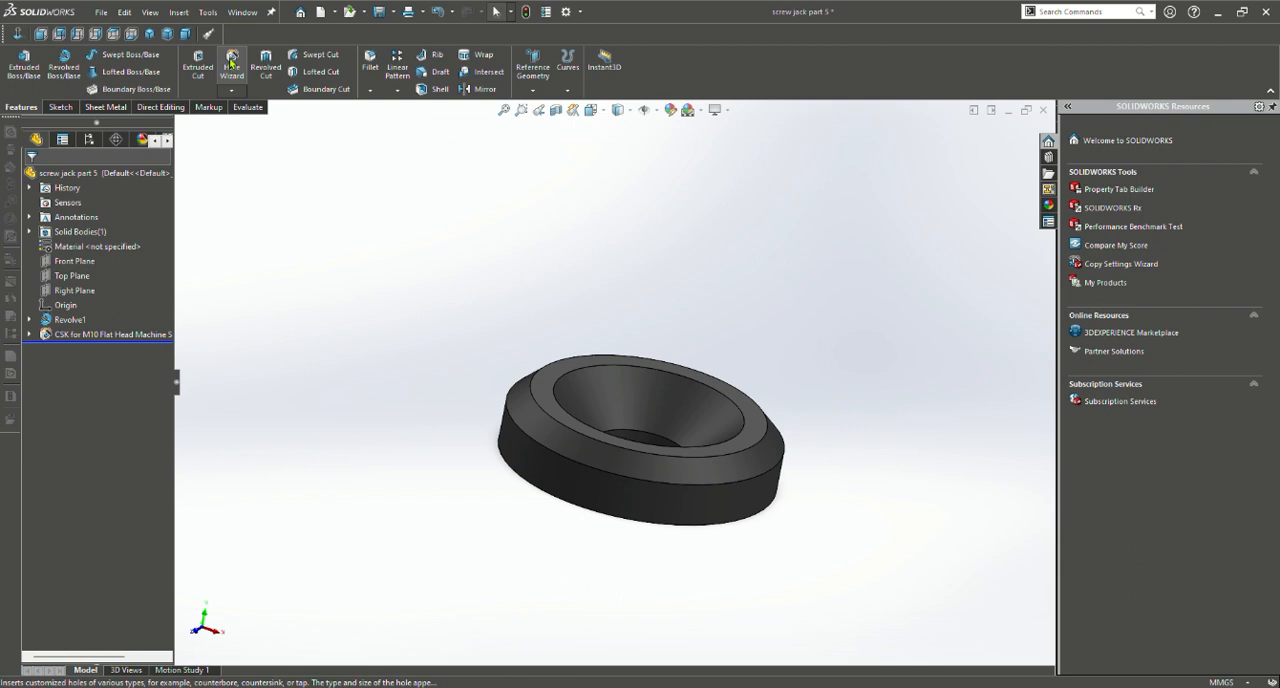
left_click(231, 63)
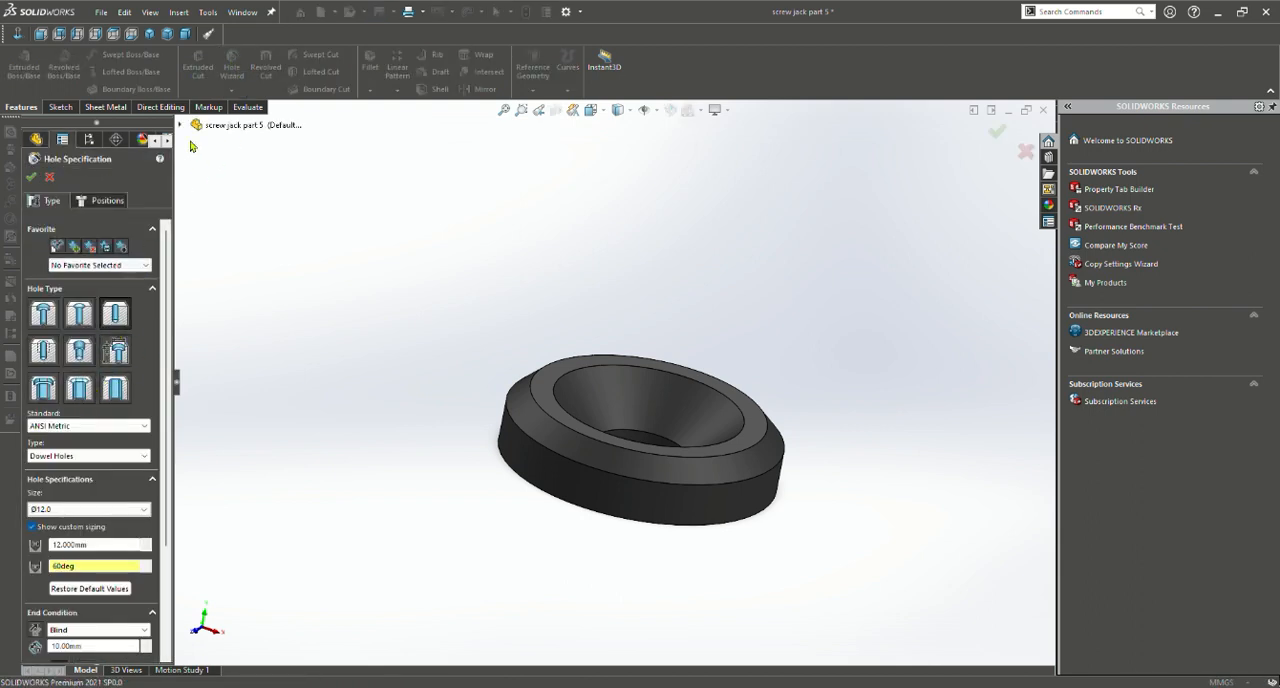
left_click(48, 178)
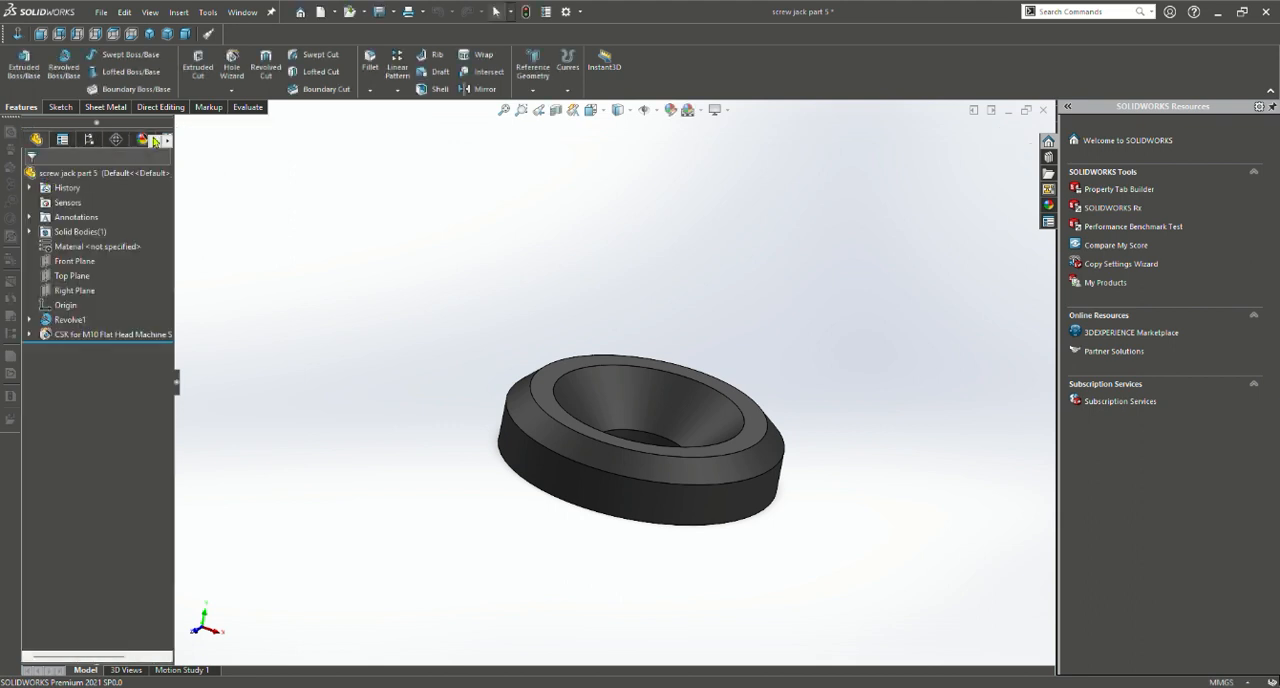
Edit the washer's M10 countersink and change its screw type to Socket Countersunk Head Cap in the ANSI Metric standard
left_click(95, 334)
left_click(92, 305)
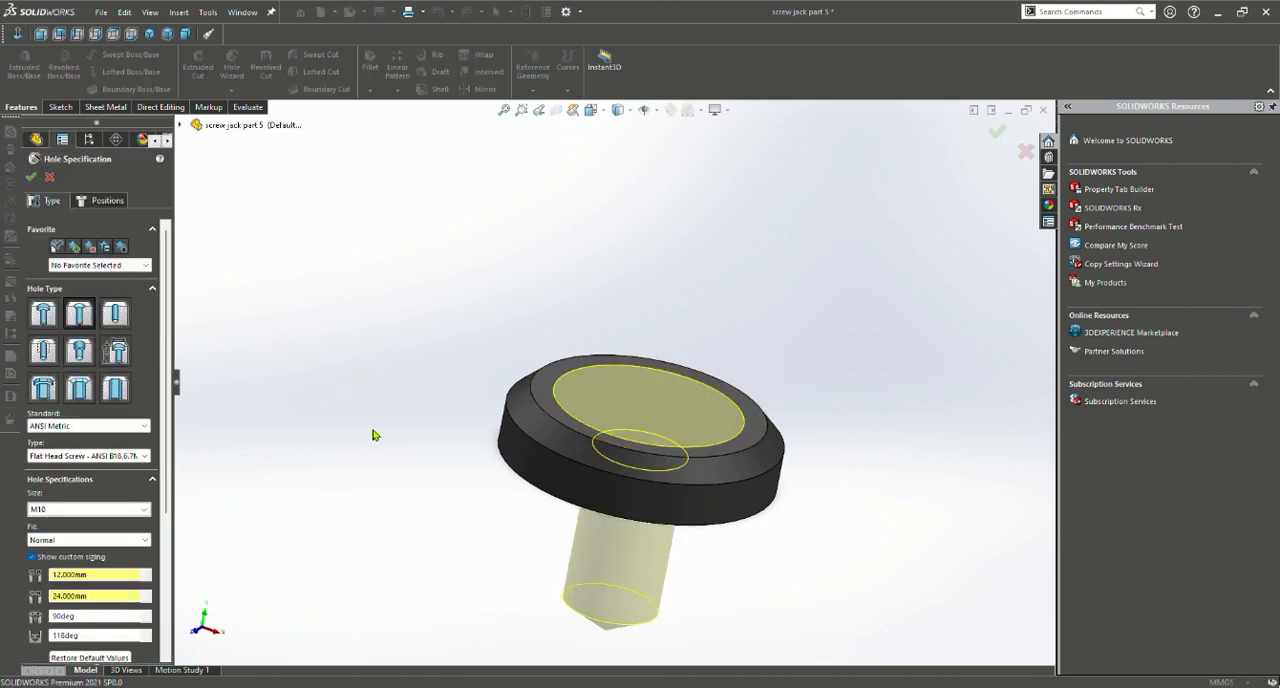
scroll(373, 431, "up", 2)
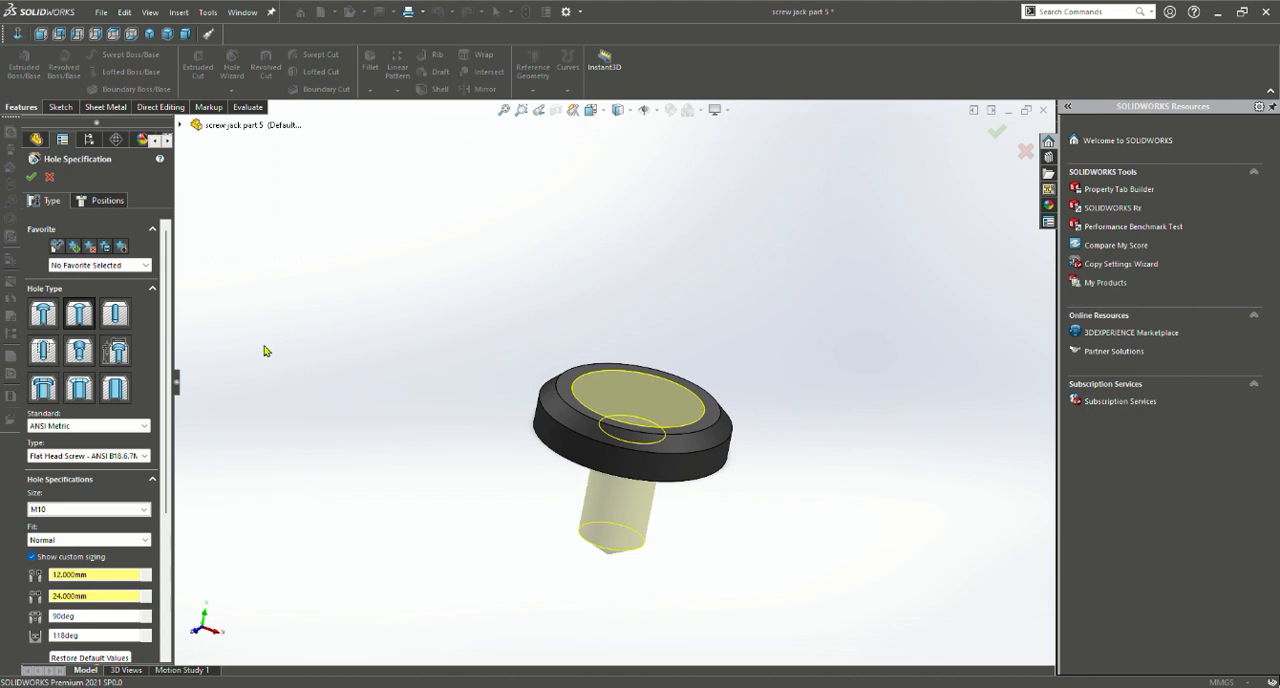
scroll(266, 350, "down", 2)
scroll(266, 350, "up", 3)
scroll(640, 455, "up", 2)
scroll(648, 457, "down", 2)
scroll(650, 457, "up", 2)
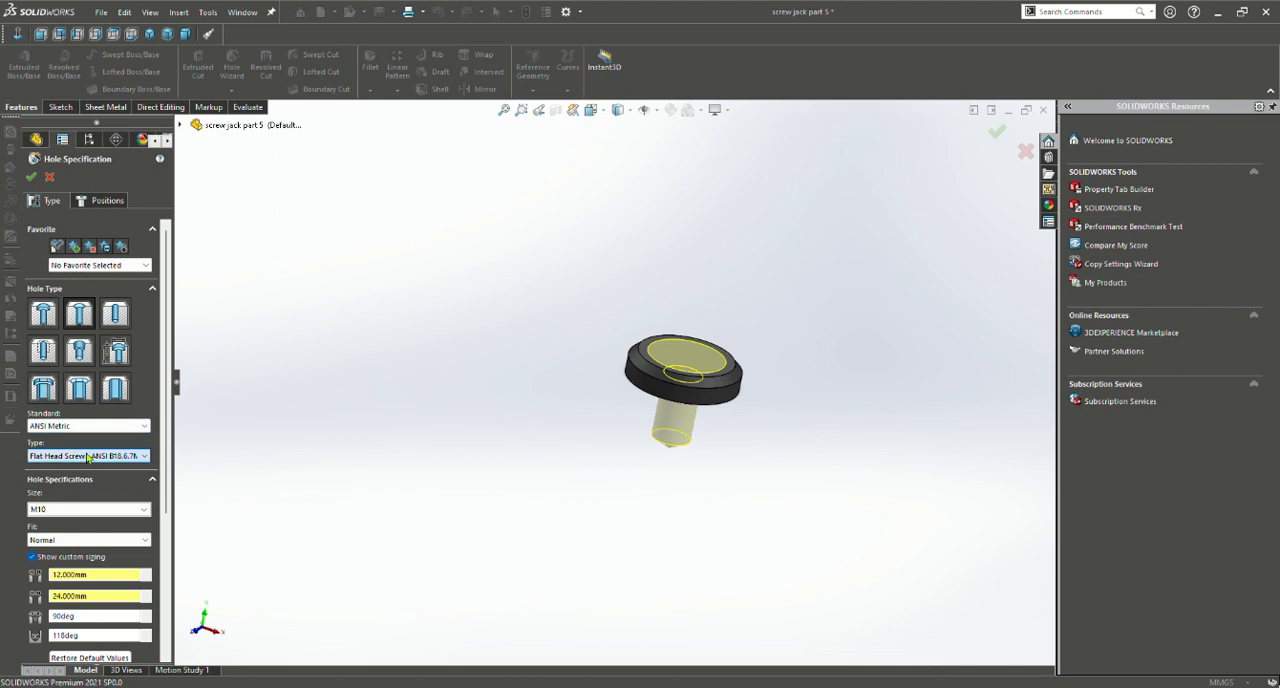
scroll(88, 458, "down", 2)
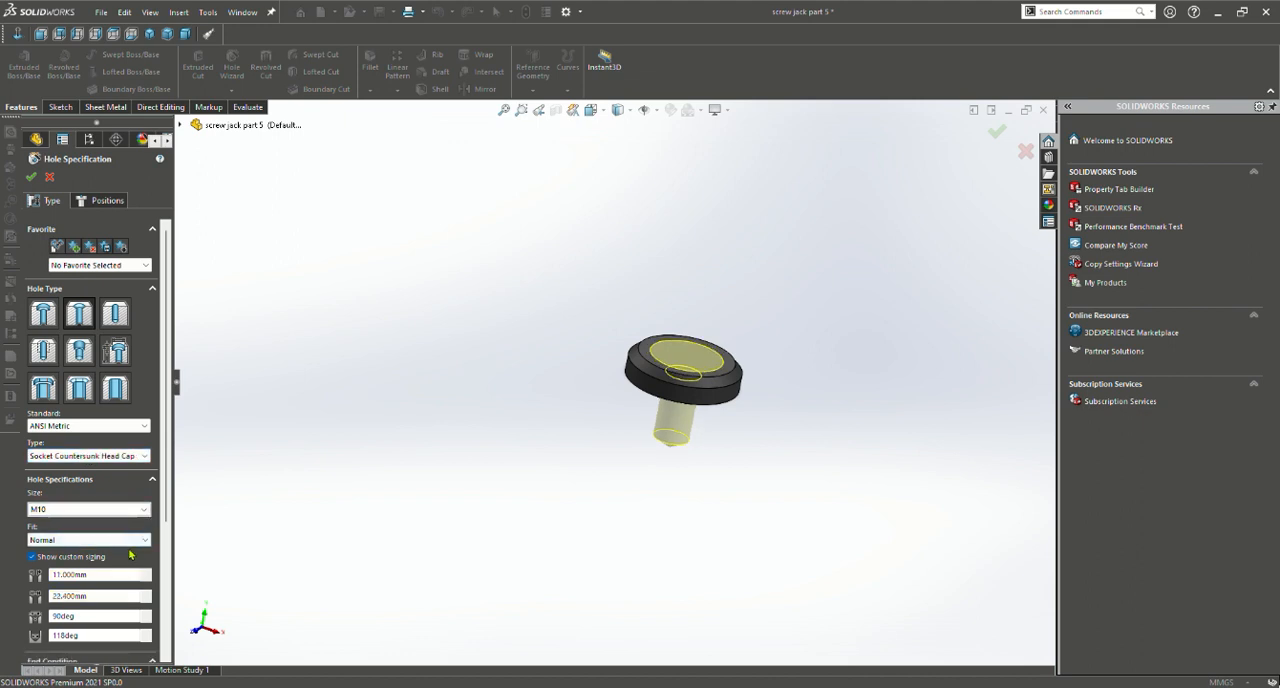
Review the M10 socket countersunk hole's sizing, end condition and preview, and accept the edited hole
scroll(100, 500, "down", 3)
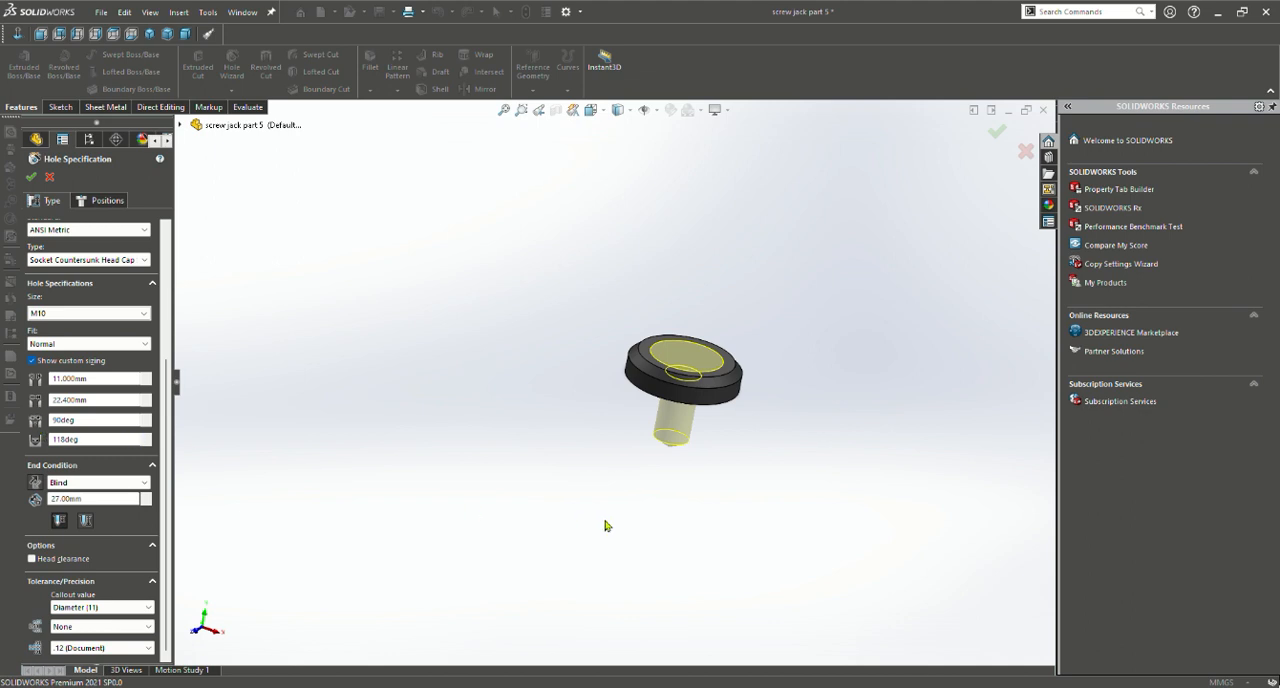
scroll(680, 452, "down", 5)
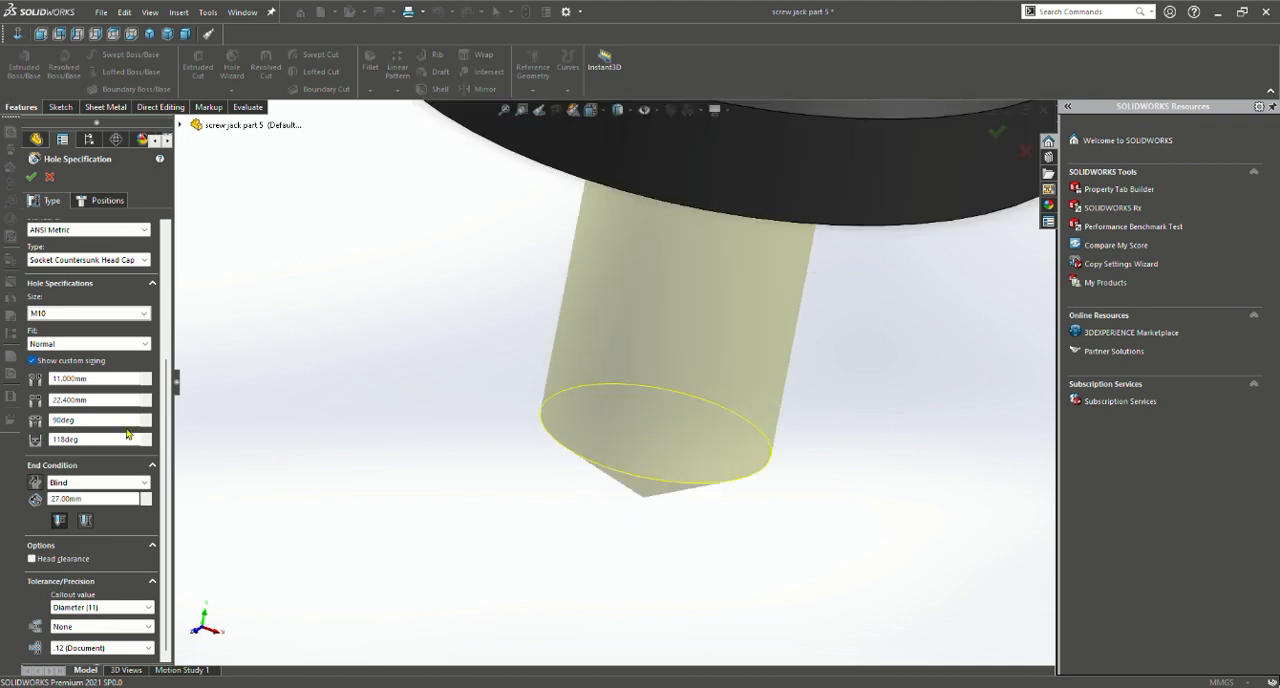
scroll(127, 433, "up", 3)
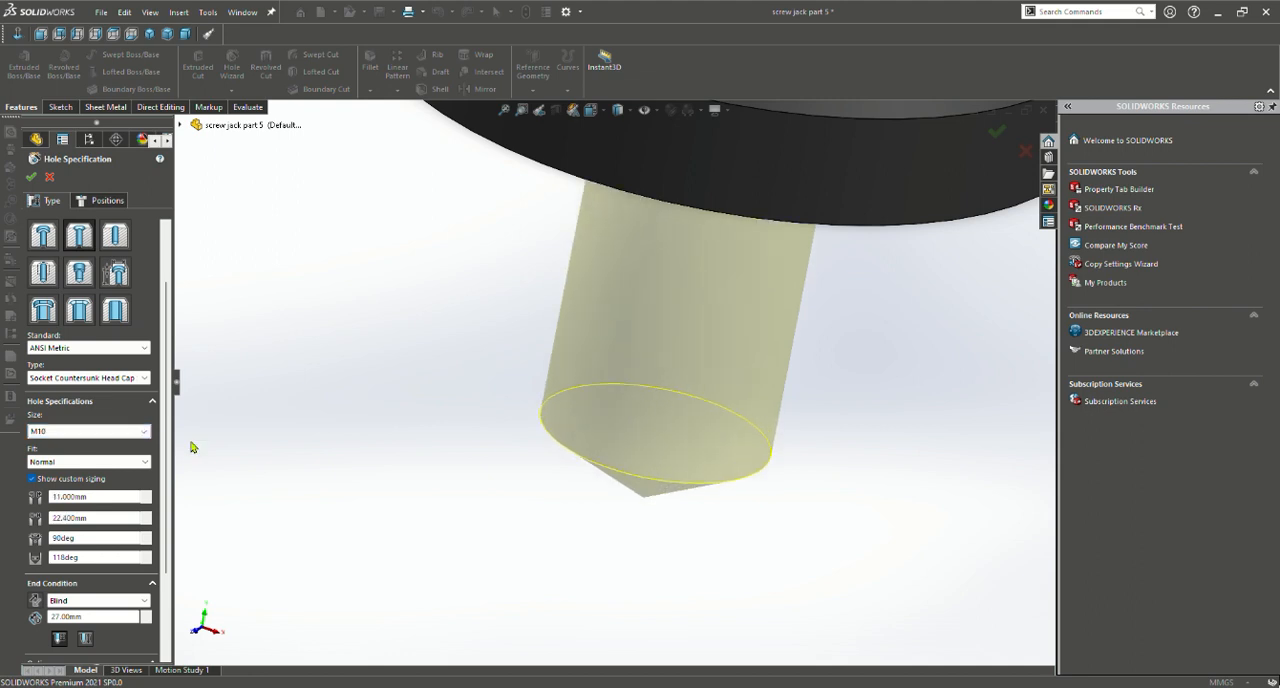
scroll(240, 462, "up", 3)
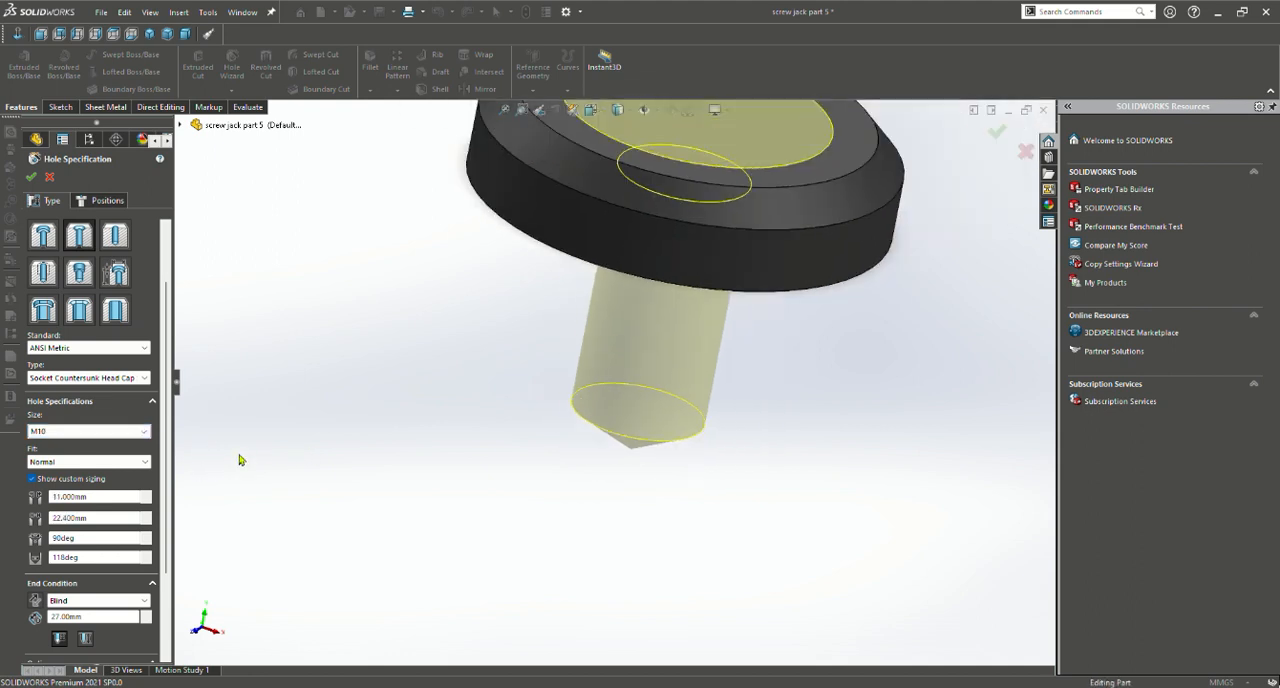
scroll(239, 455, "up", 1)
scroll(165, 483, "down", 5)
scroll(215, 512, "up", 3)
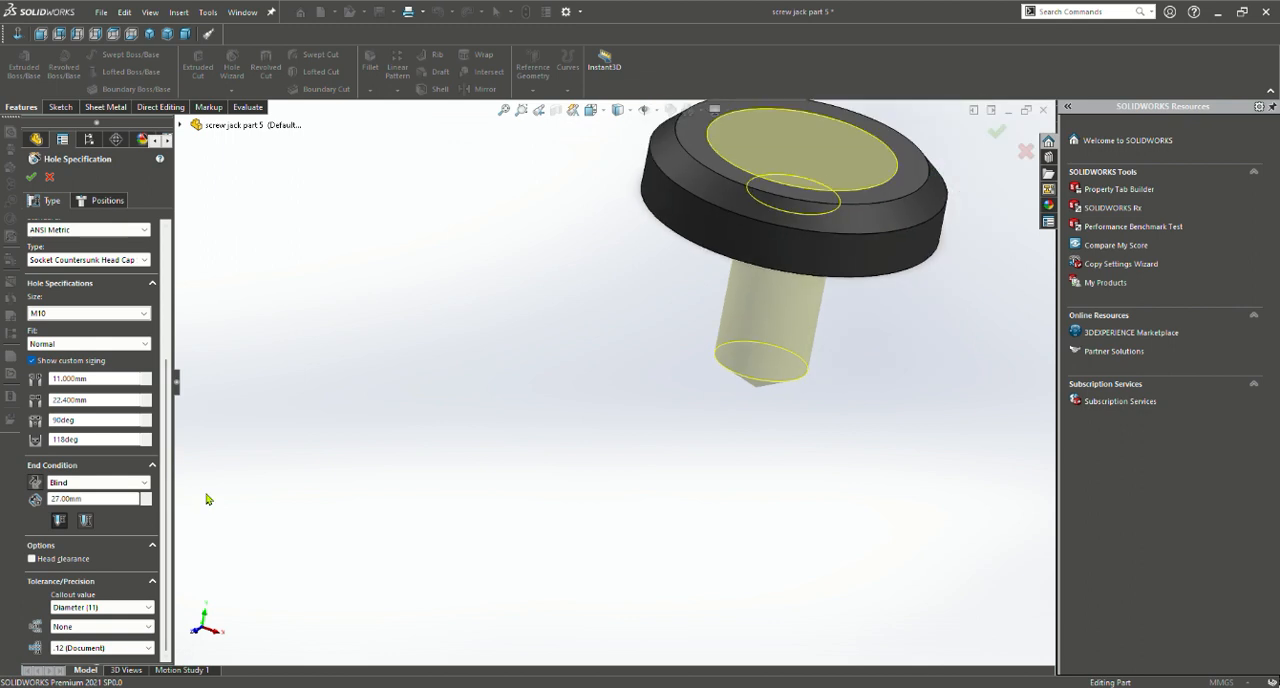
scroll(185, 500, "down", 3)
scroll(197, 494, "up", 5)
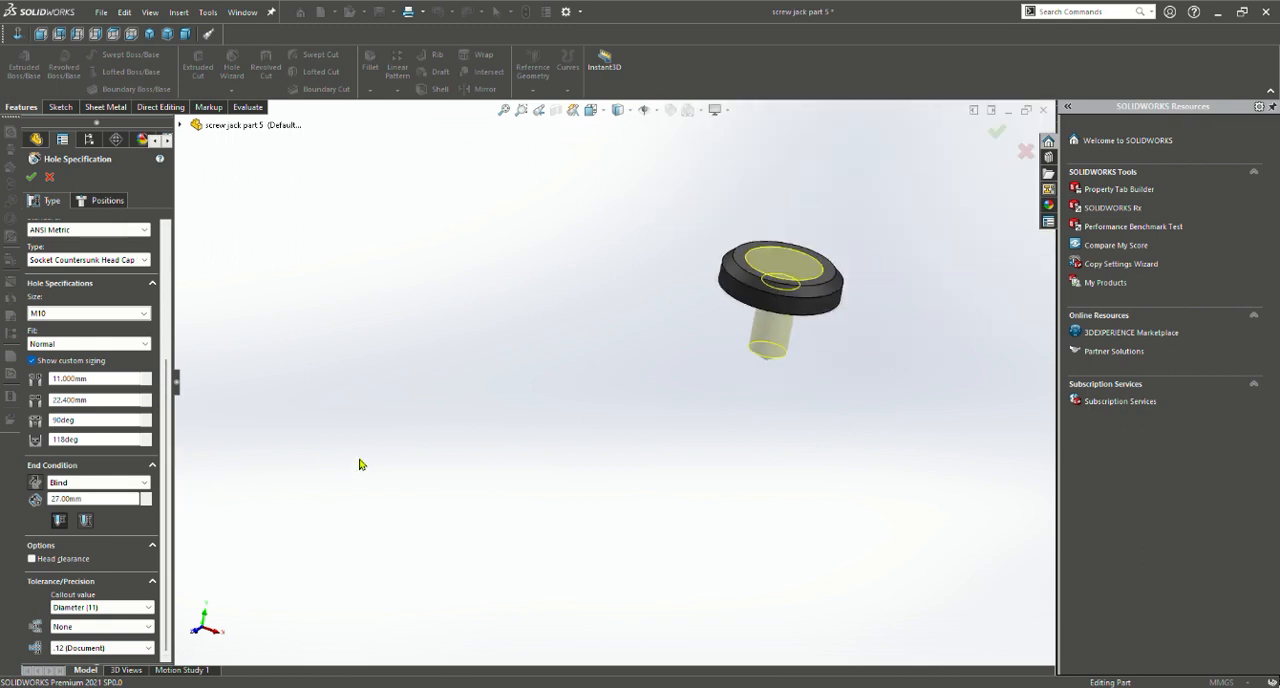
scroll(388, 452, "up", 2)
scroll(560, 463, "down", 6)
scroll(803, 328, "up", 4)
scroll(795, 299, "down", 3)
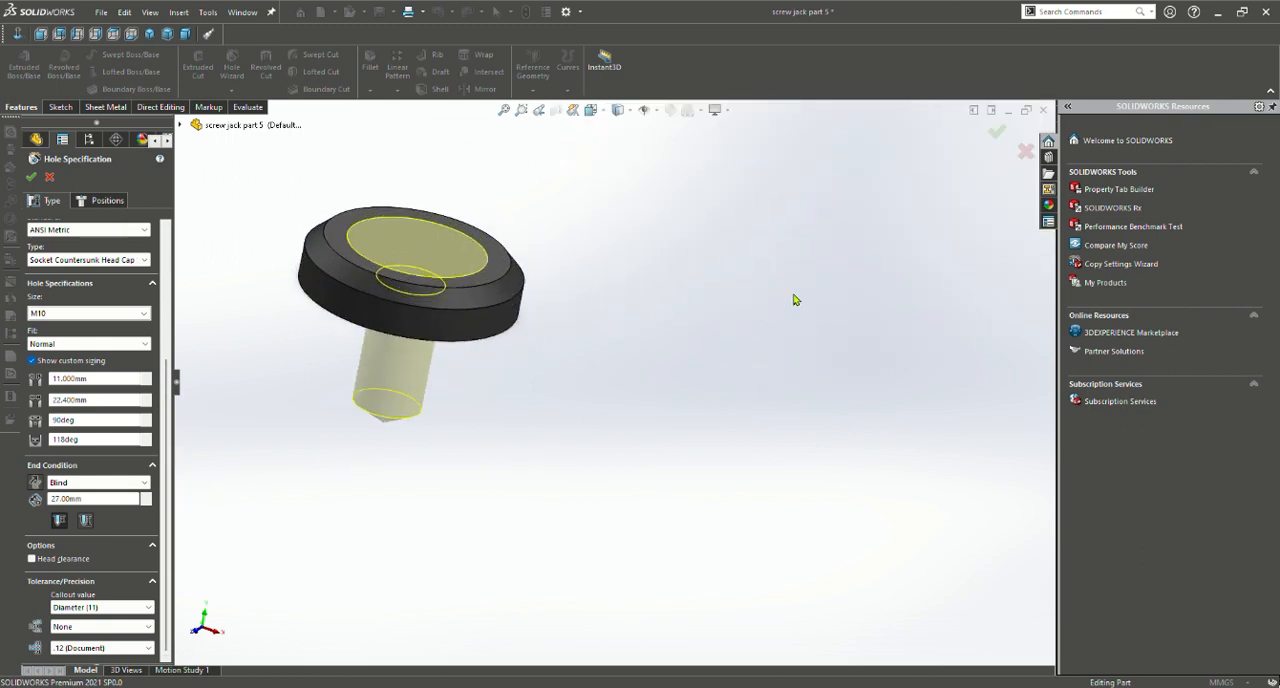
scroll(787, 302, "down", 1)
scroll(500, 314, "up", 2)
scroll(440, 322, "down", 3)
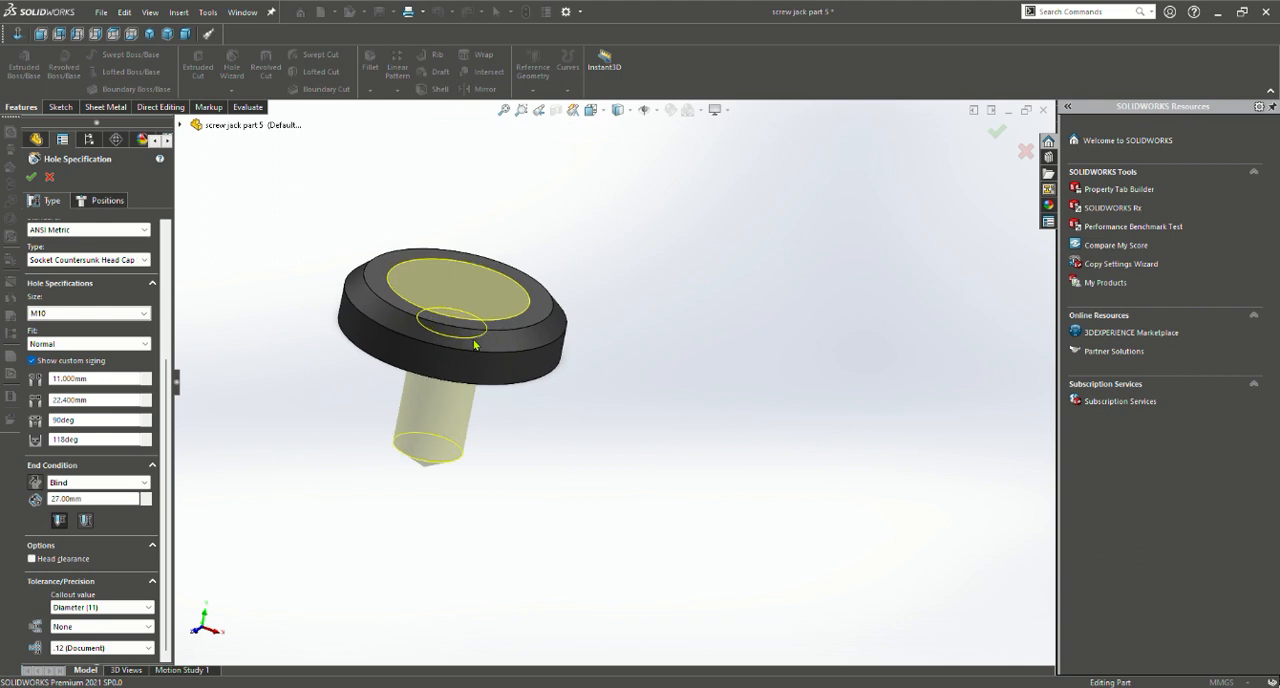
left_click(31, 177)
Examine the washer's updated countersunk through hole from several angles
middle_click_drag(620, 366, 577, 291)
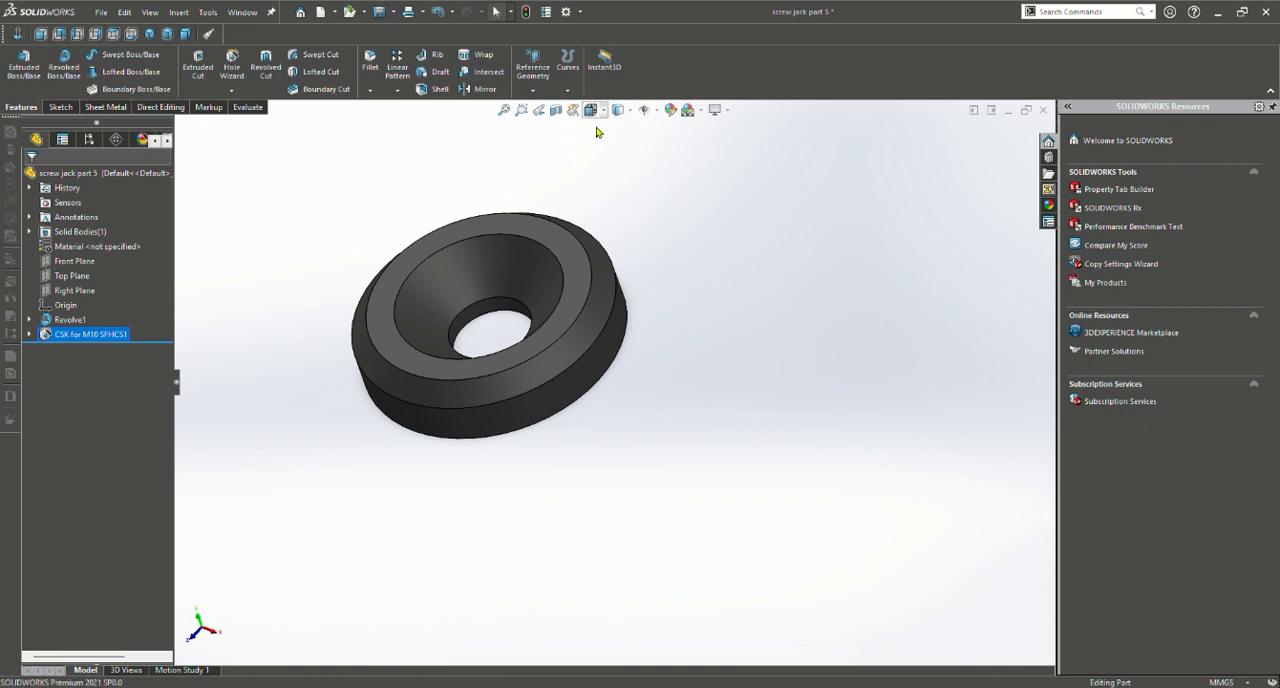
scroll(422, 272, "up", 3)
scroll(440, 300, "down", 3)
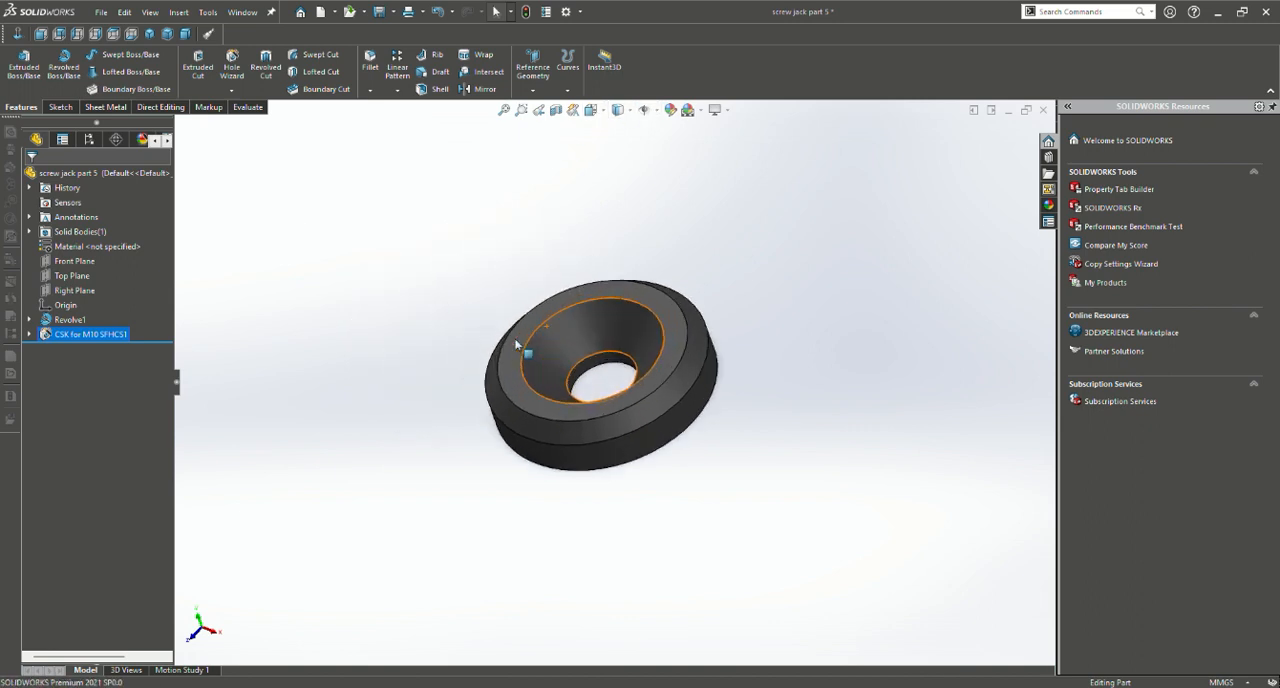
middle_click_drag(543, 320, 578, 246)
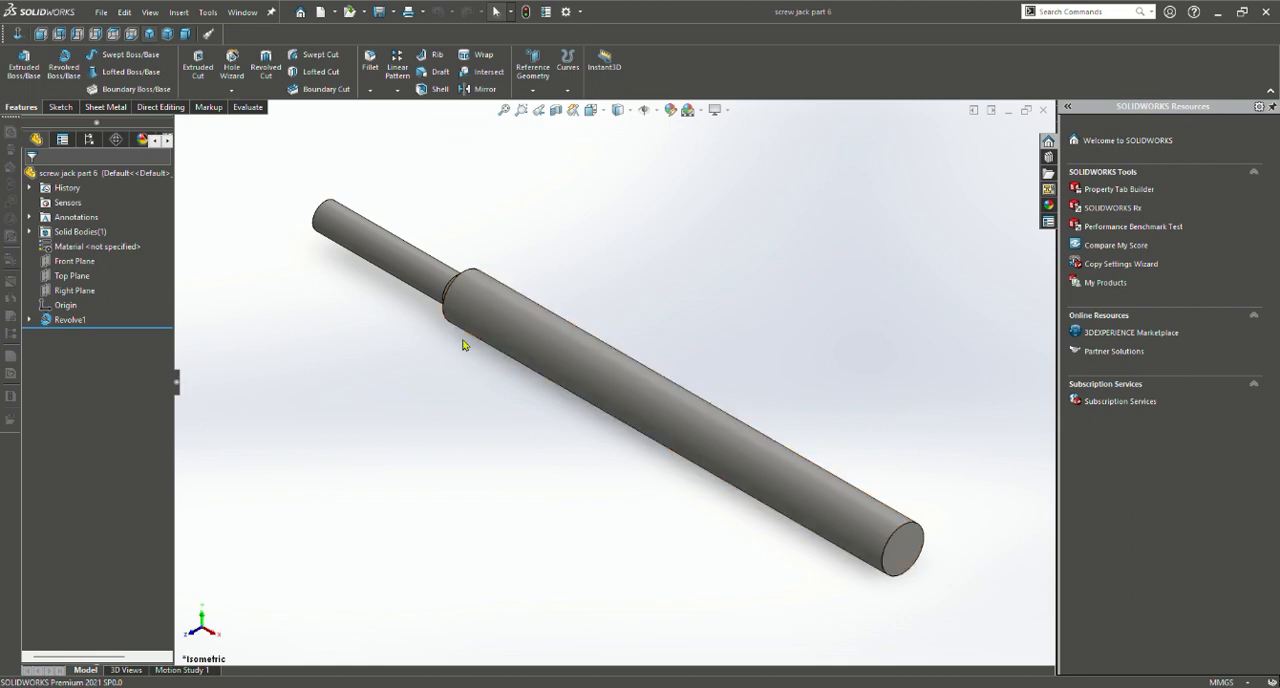
Examine screw jack part 6's stepped rod and the chamfered shoulder between its two diameters from several angles
middle_click_drag(647, 473, 734, 328)
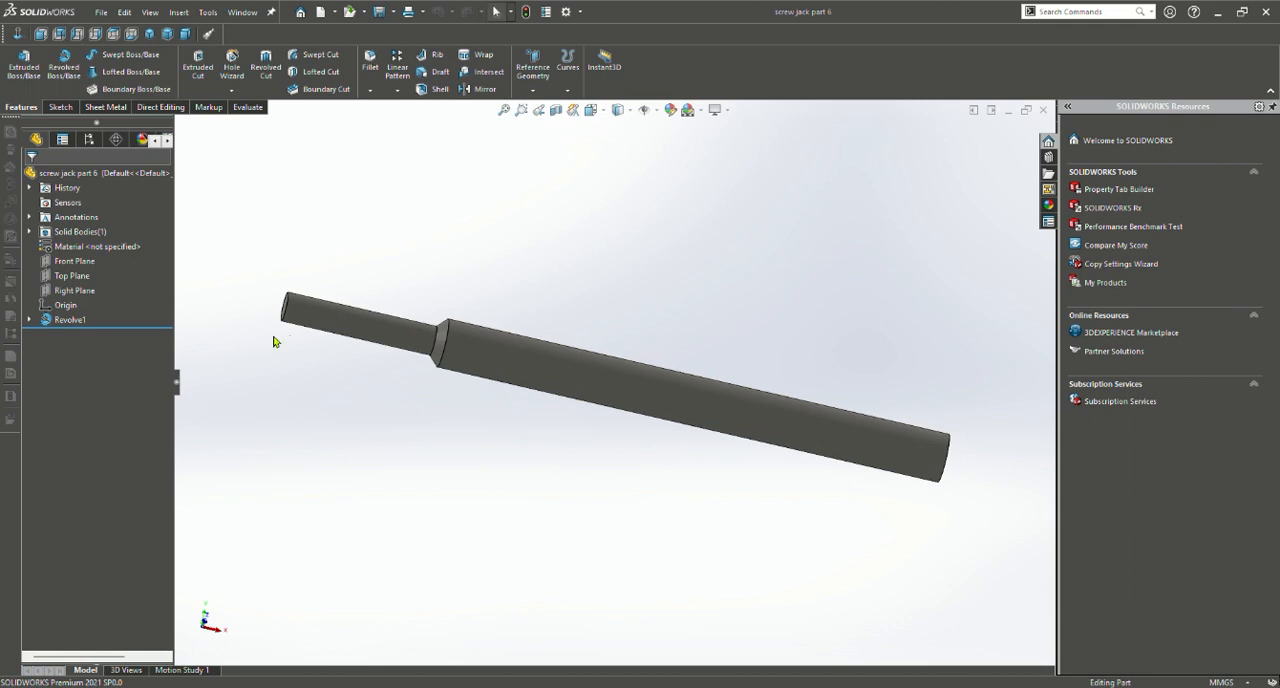
key("z")
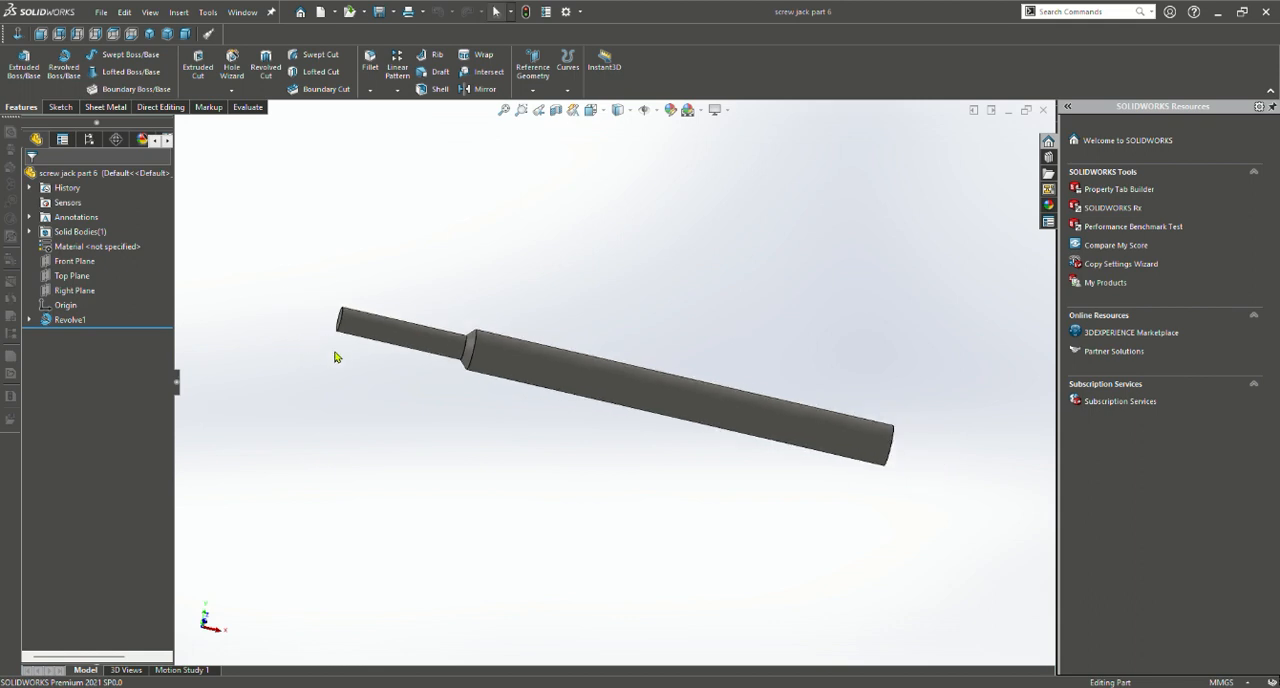
scroll(421, 379, "up", 3)
scroll(421, 379, "down", 3)
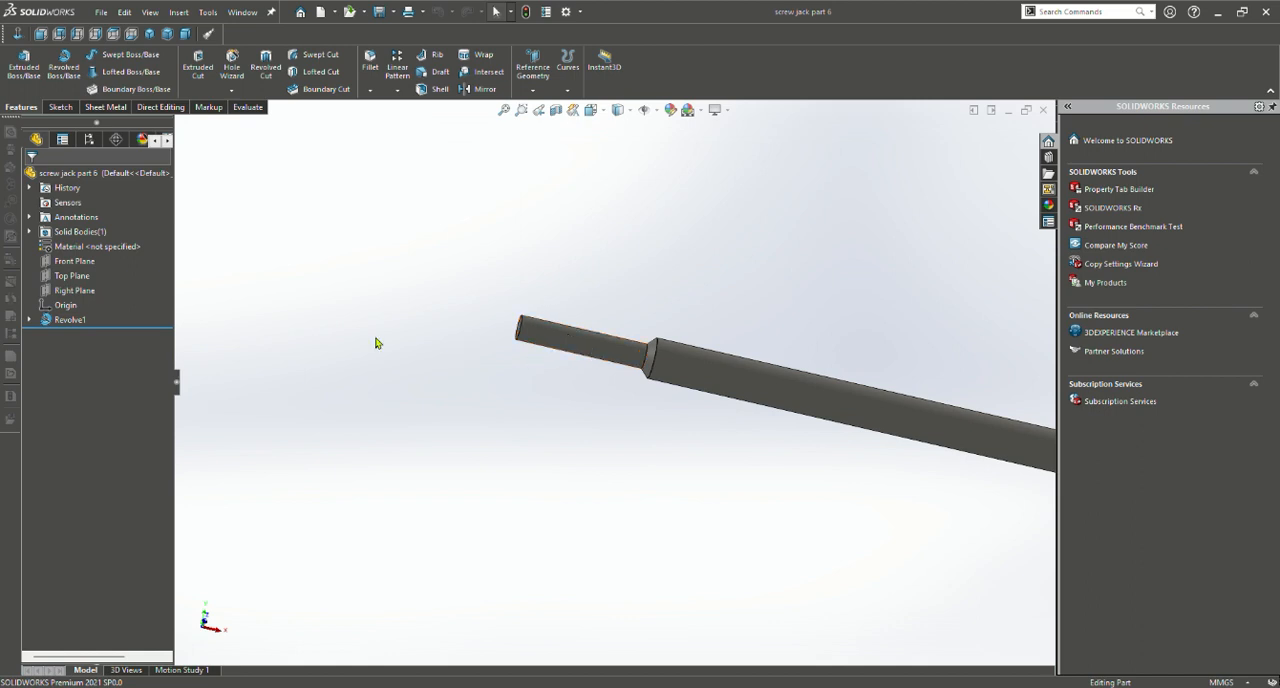
scroll(683, 443, "up", 3)
scroll(683, 443, "down", 4)
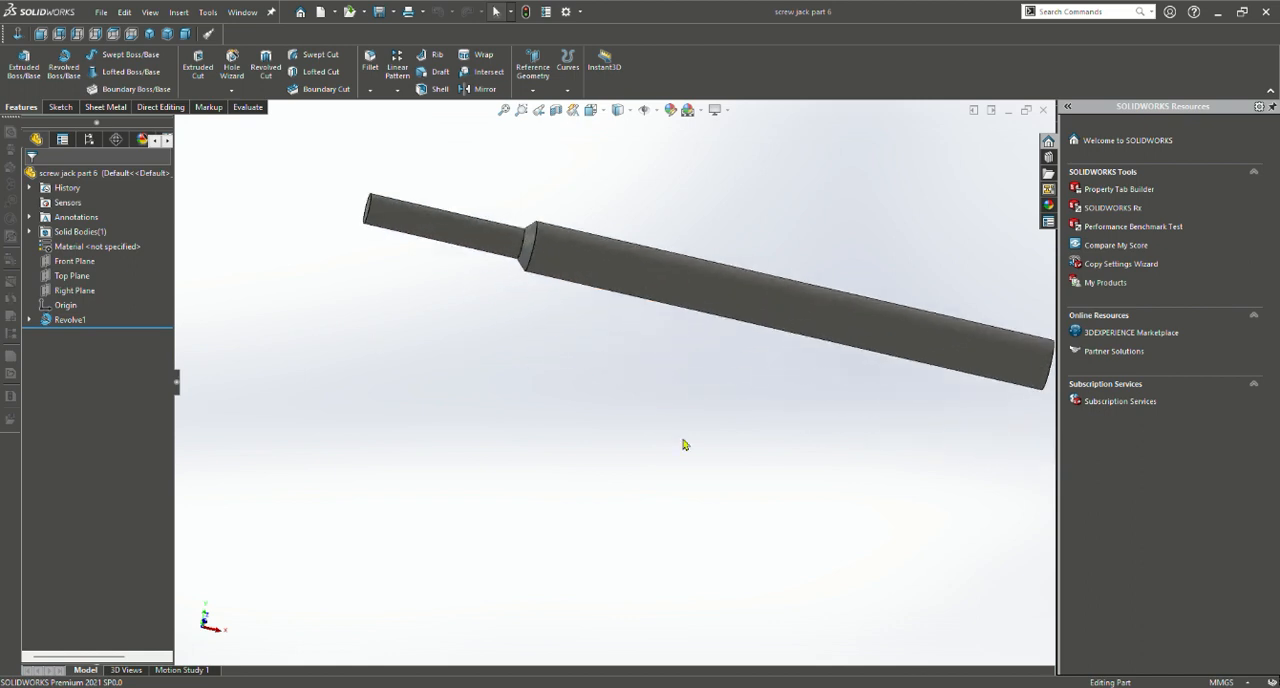
scroll(700, 420, "up", 2)
middle_click_drag(703, 415, 548, 420)
scroll(548, 420, "down", 2)
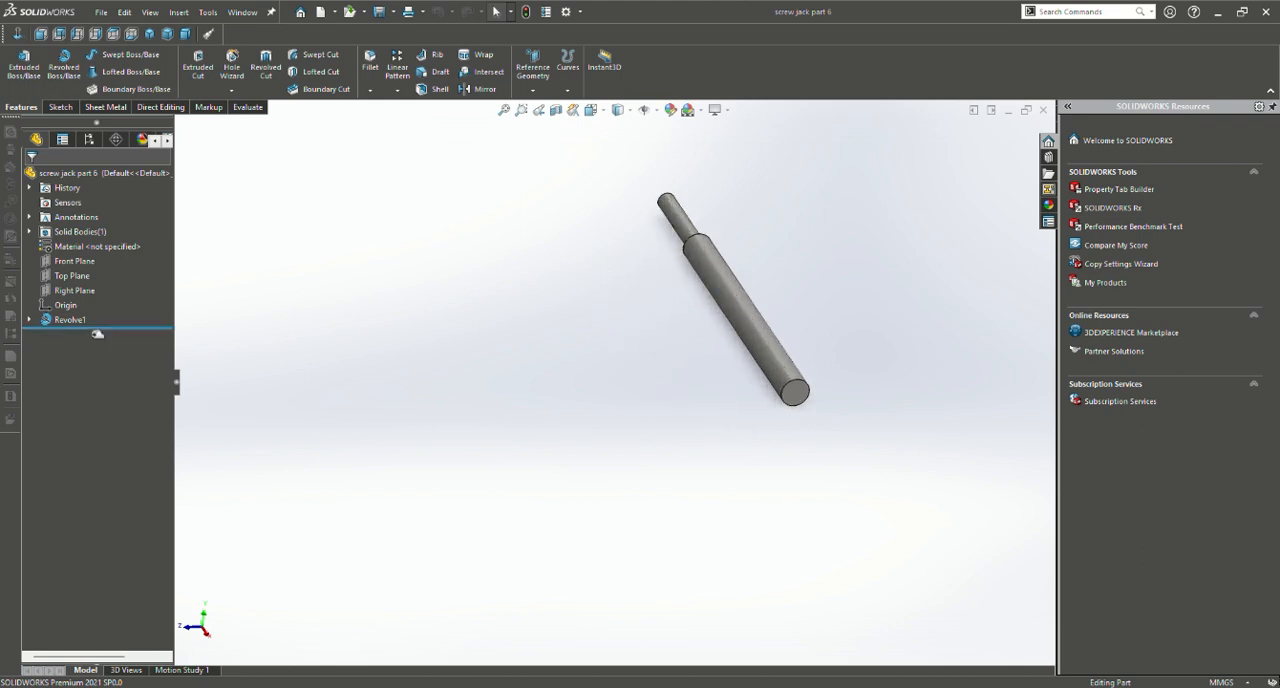
Roll screw jack part 6 back before its revolve, and roll it forward again to restore the rod
left_click_drag(97, 331, 101, 318)
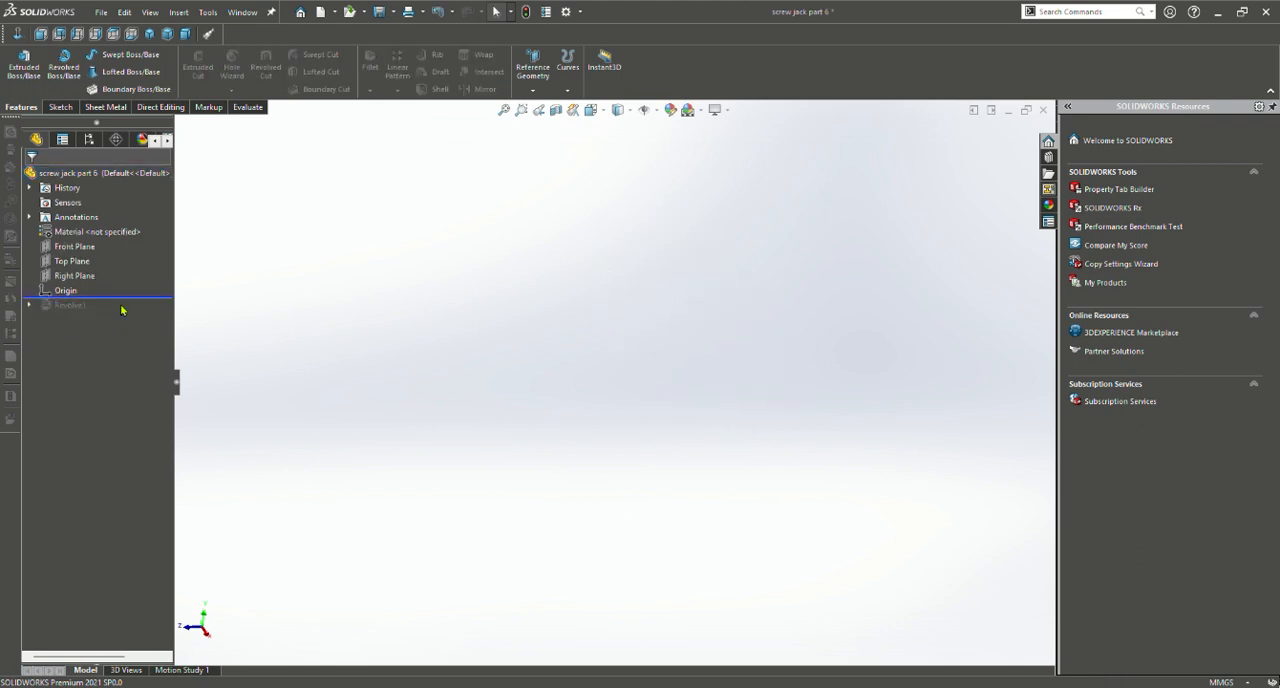
left_click_drag(128, 298, 118, 330)
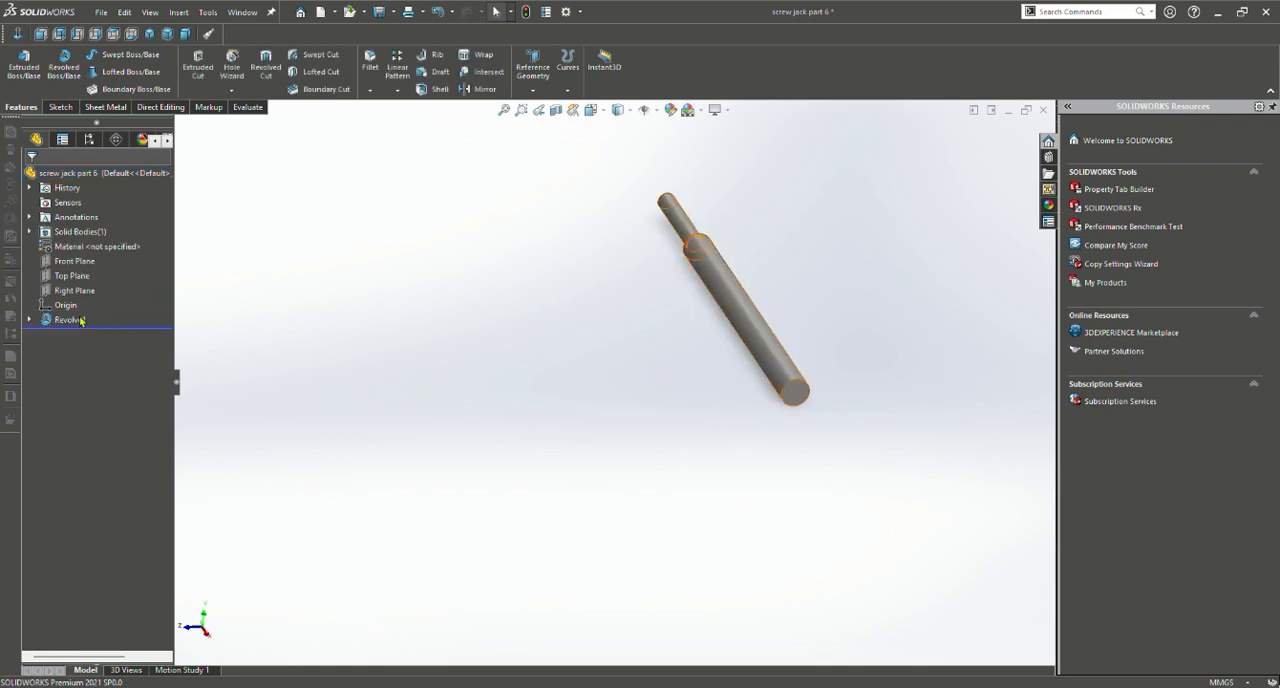
Open the sketch behind the stepped rod's revolve, review its length, radius and shoulder-angle dimensions, and exit the sketch
left_click(81, 321)
left_click(122, 281)
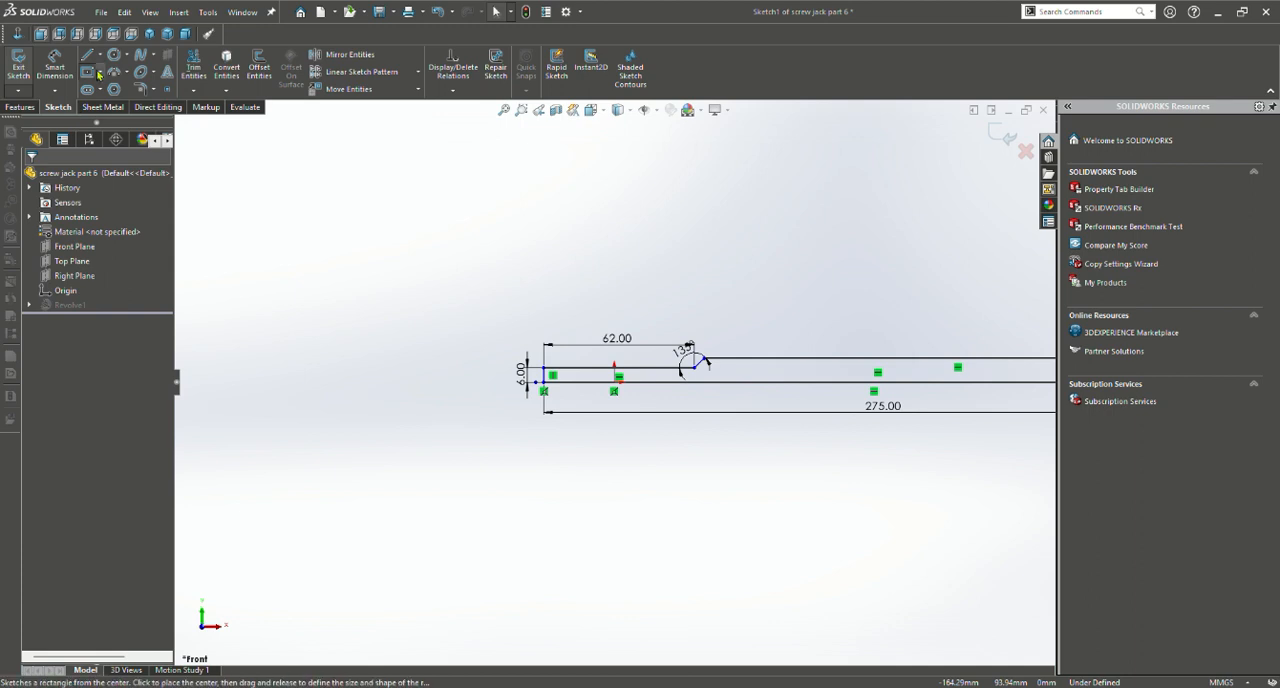
scroll(953, 457, "up", 3)
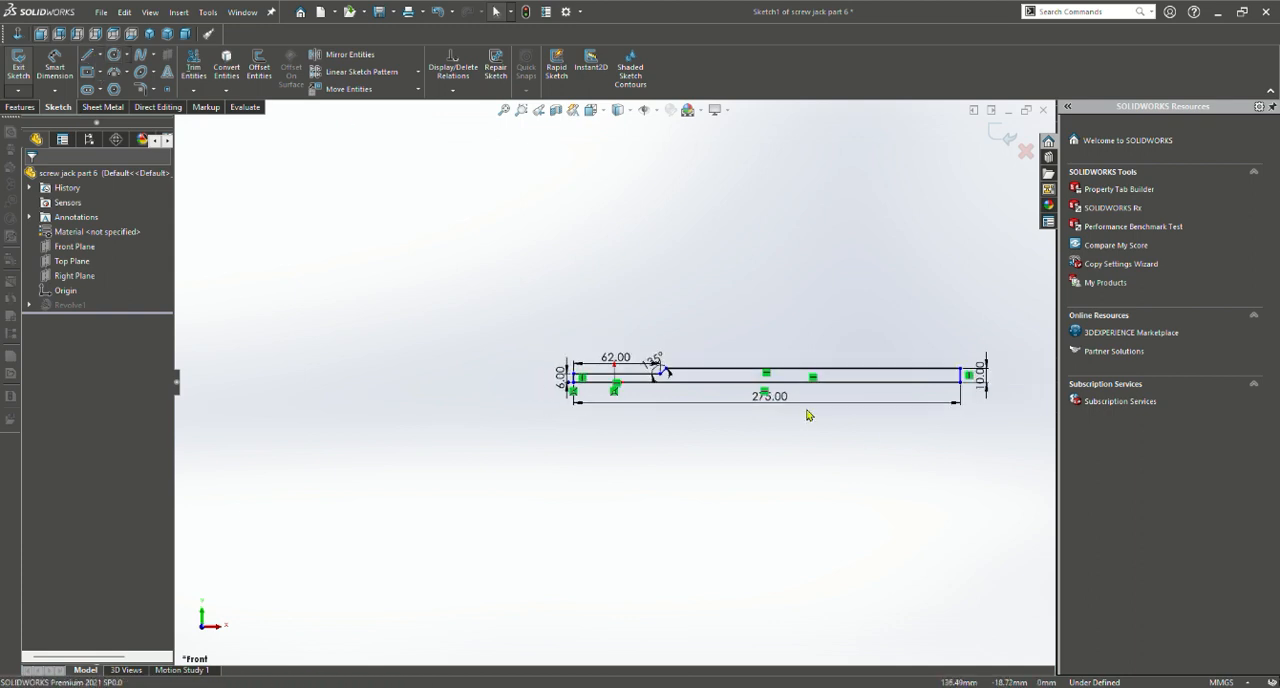
scroll(806, 410, "down", 2)
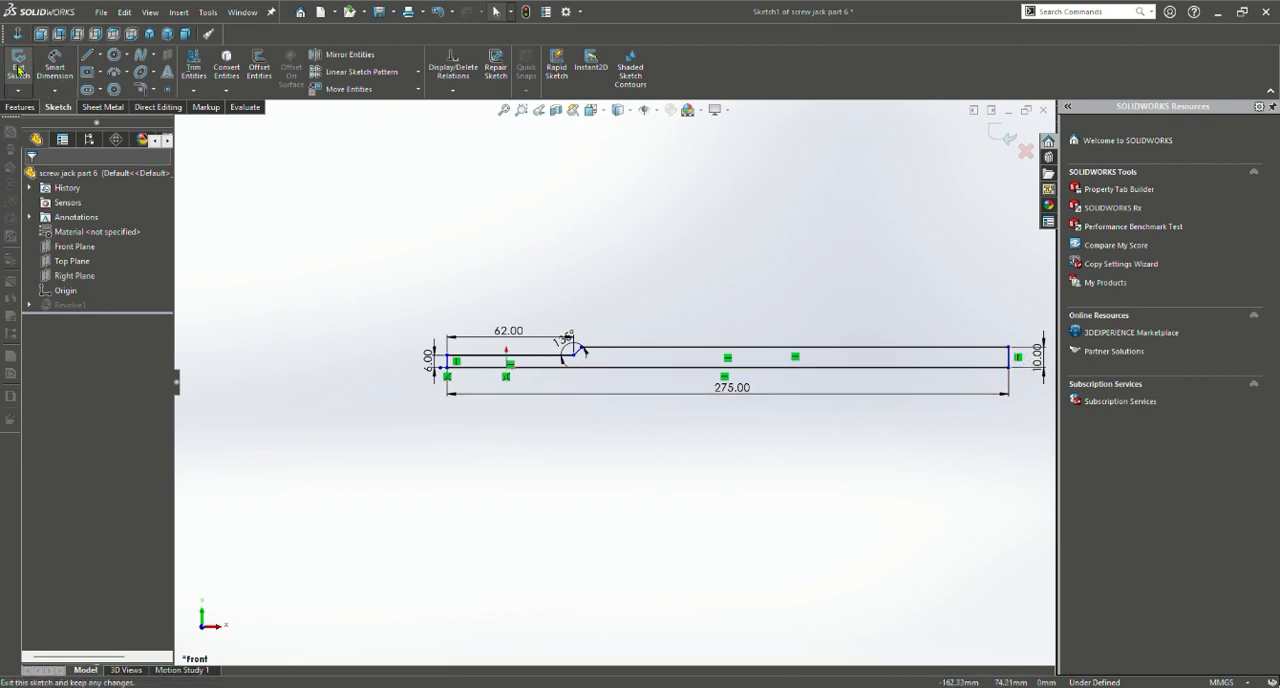
left_click(20, 107)
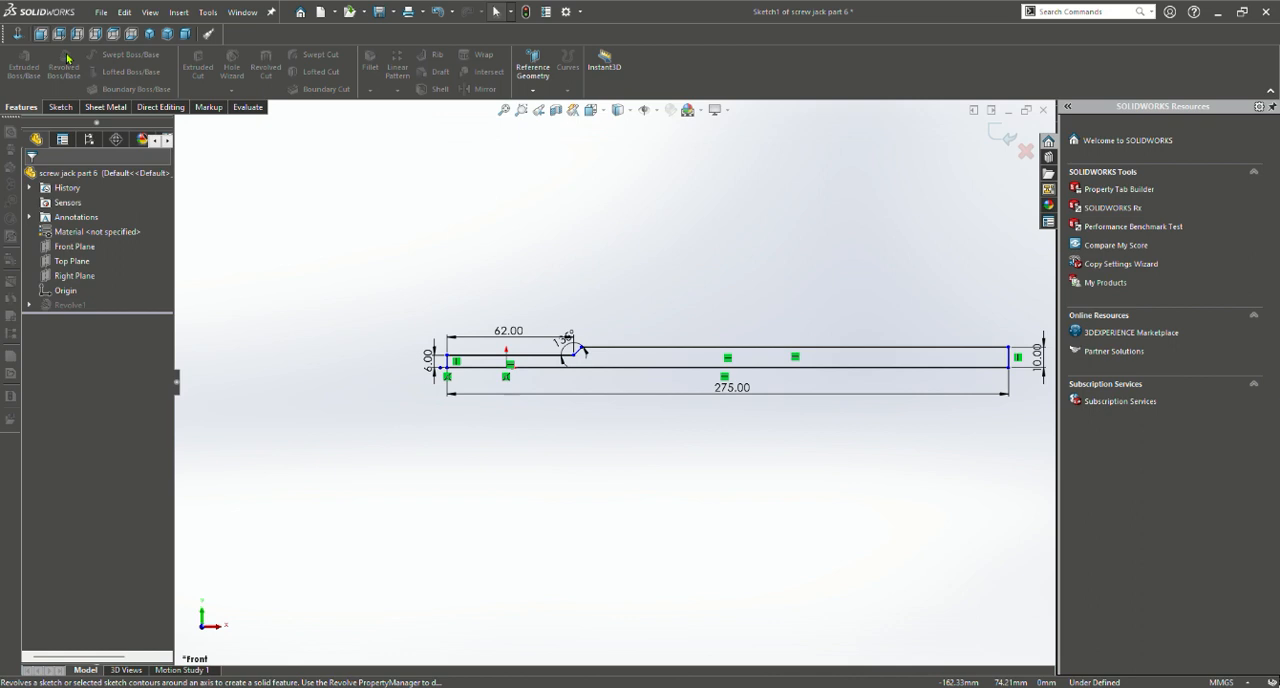
left_click(58, 108)
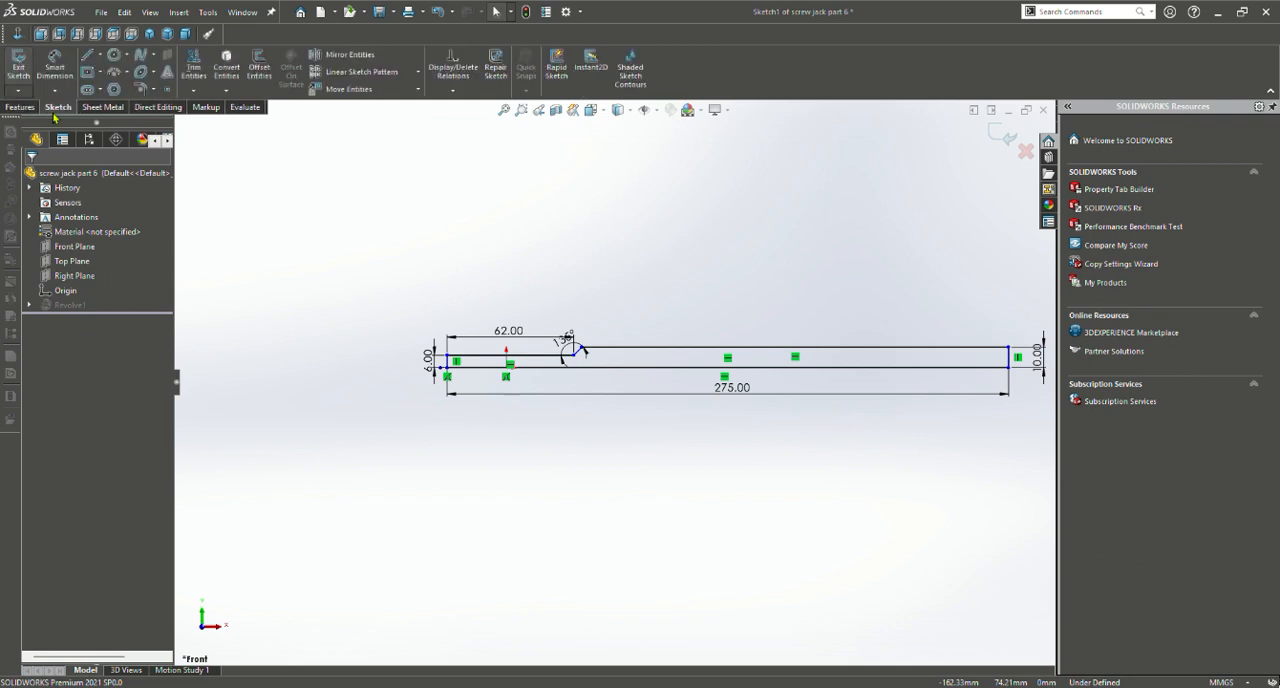
left_click(12, 64)
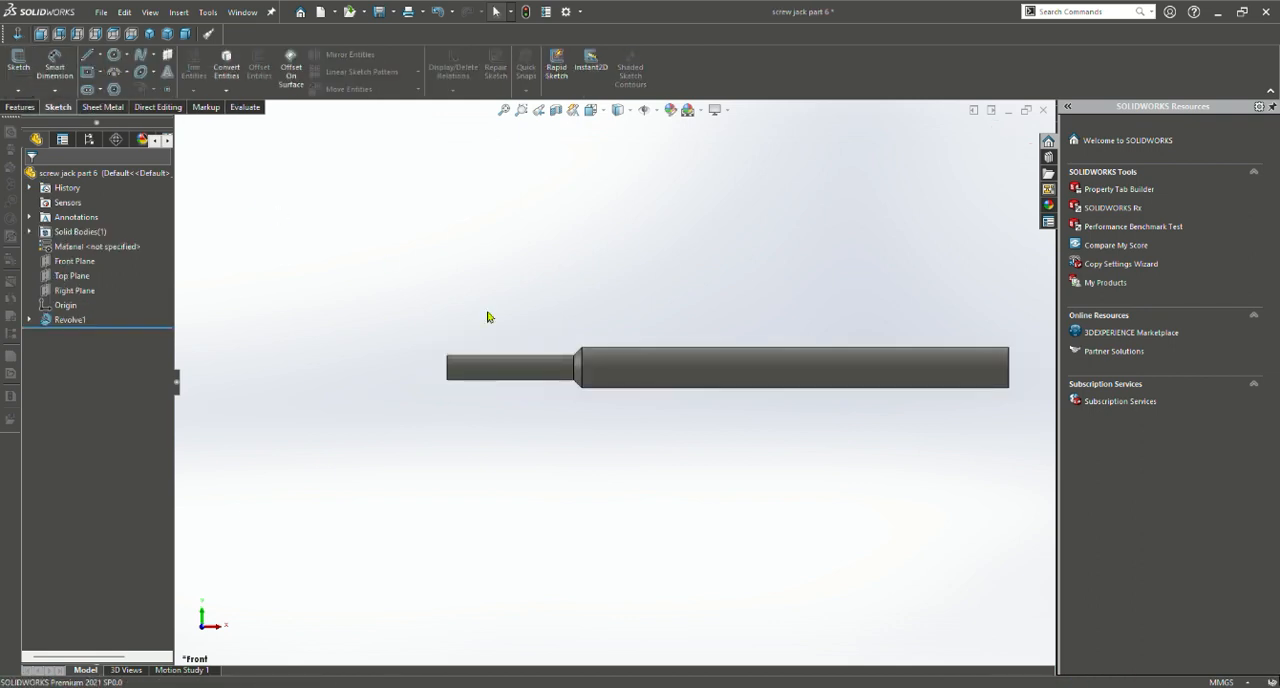
Examine screw jack part 6's rebuilt rod and its tapered shoulder from an angled view
middle_click_drag(687, 370, 689, 345)
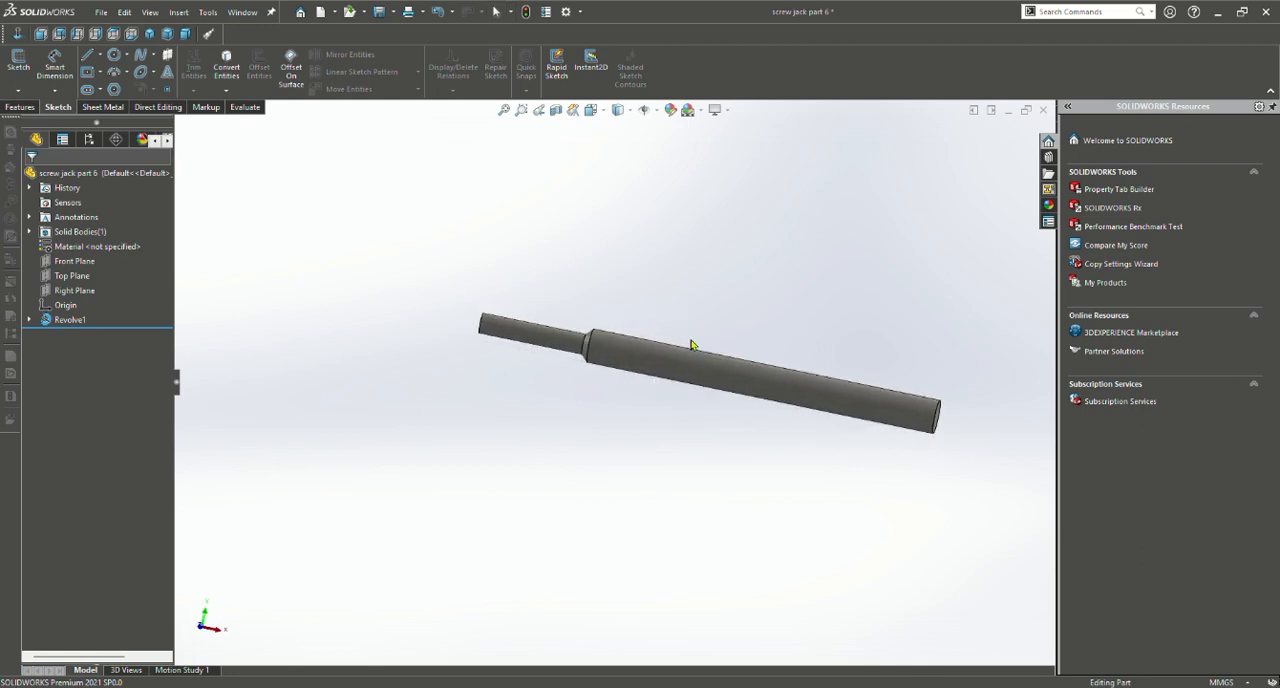
scroll(714, 377, "down", 3)
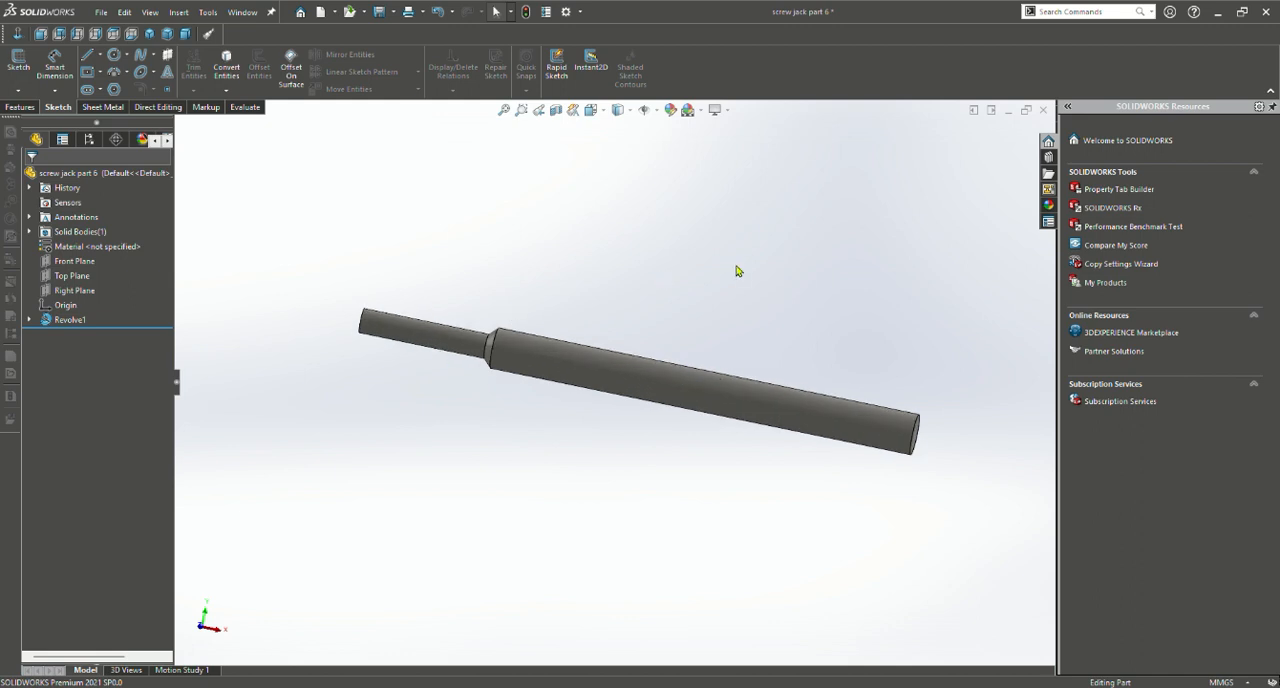
middle_click_drag(740, 271, 683, 317)
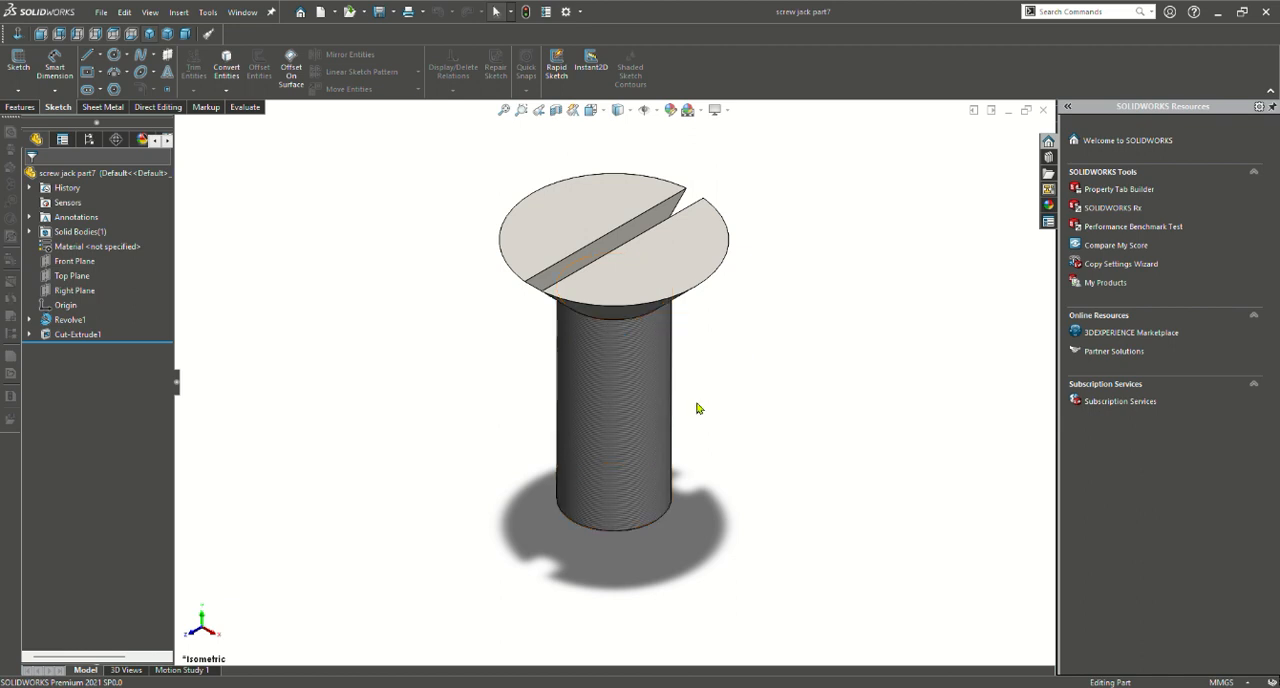
Inspect screw jack part 7's slotted countersunk screw and roll the part back to before the slot cut
scroll(697, 407, "up", 2)
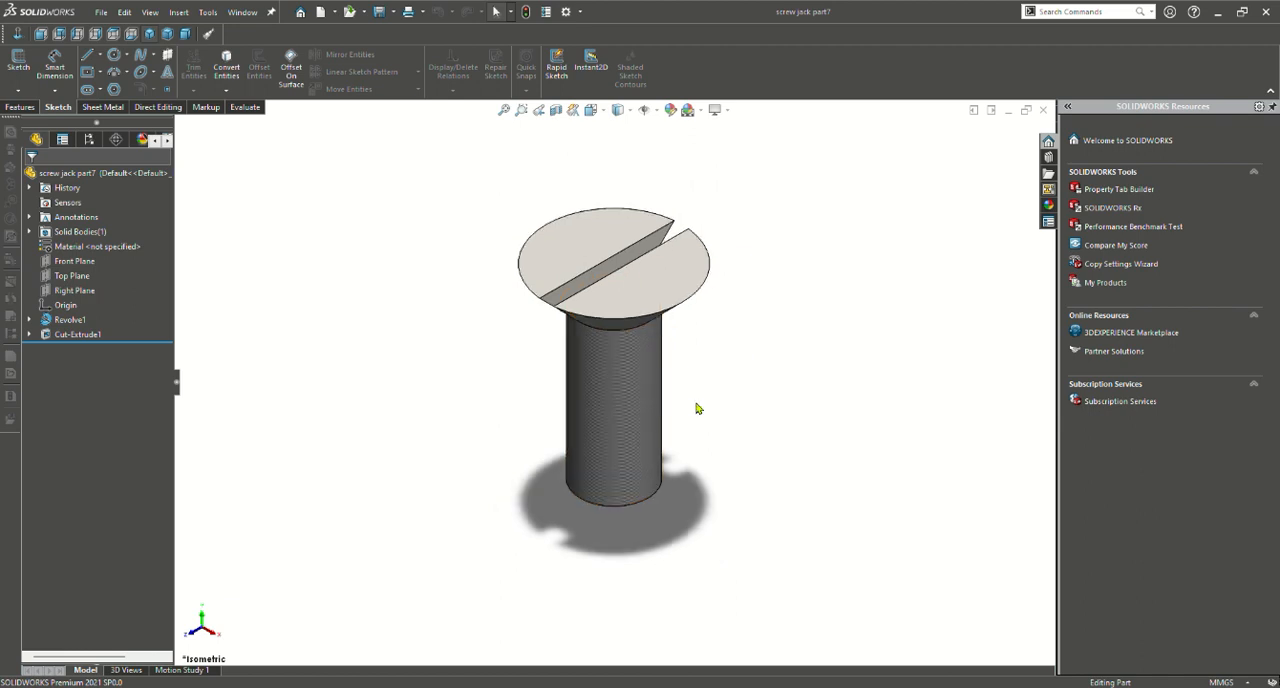
scroll(697, 407, "down", 3)
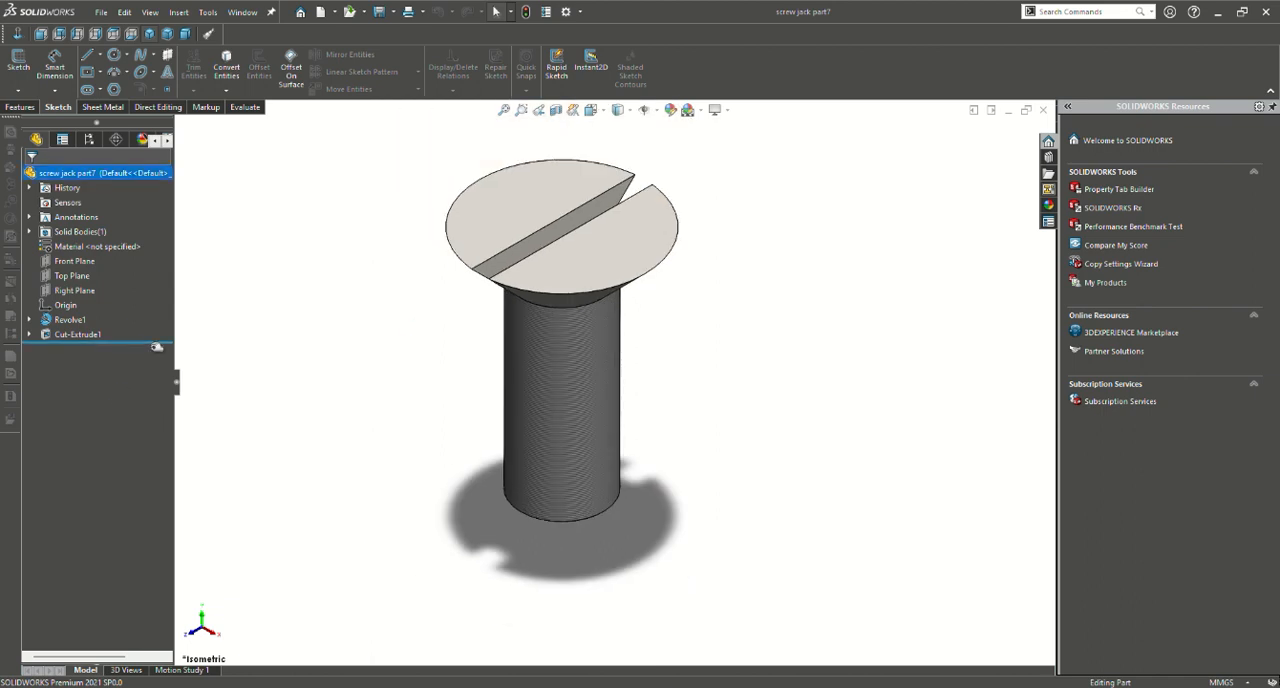
left_click_drag(157, 346, 150, 328)
left_click_drag(57, 331, 55, 330)
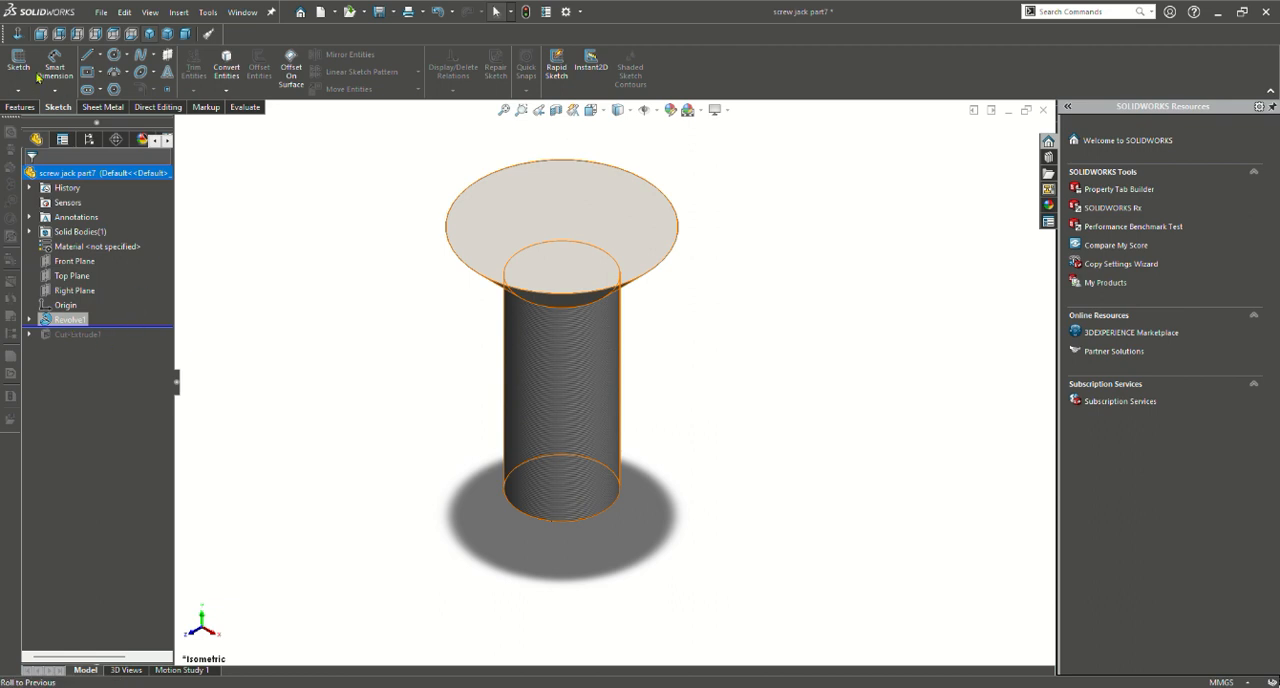
Open the countersunk screw's revolve sketch, review the head, shank and taper-angle dimensions, and exit the sketch
left_click(60, 319)
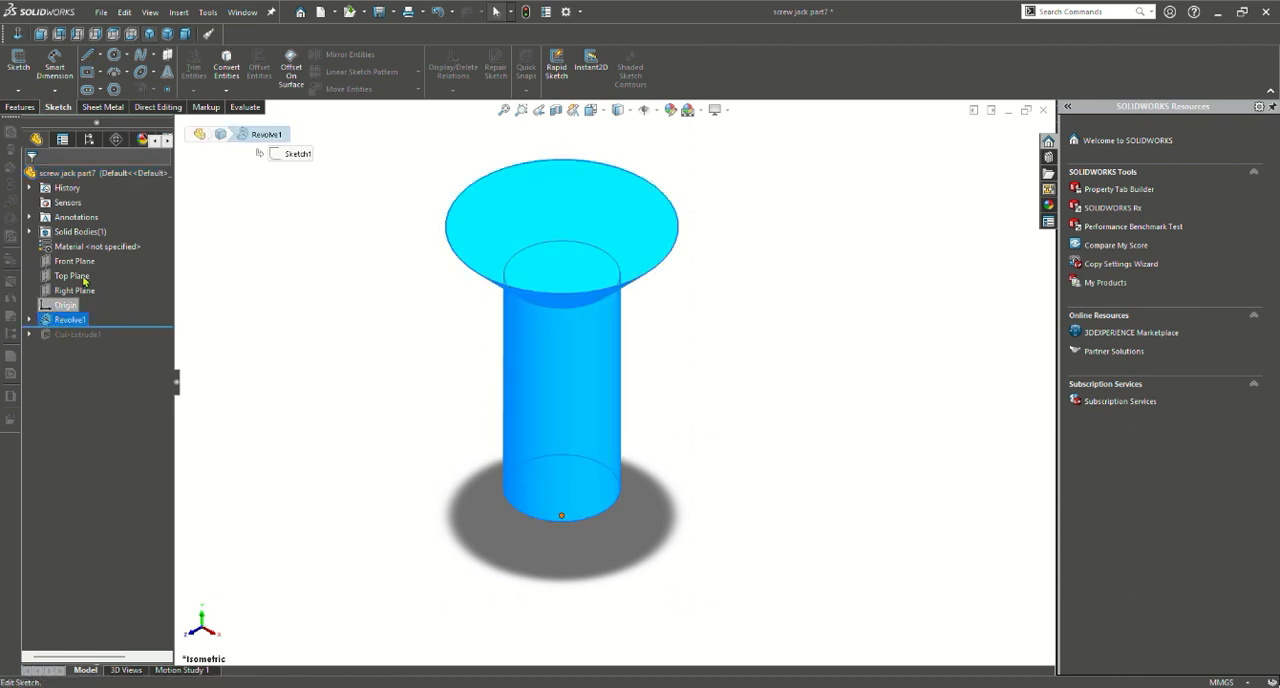
left_click(95, 284)
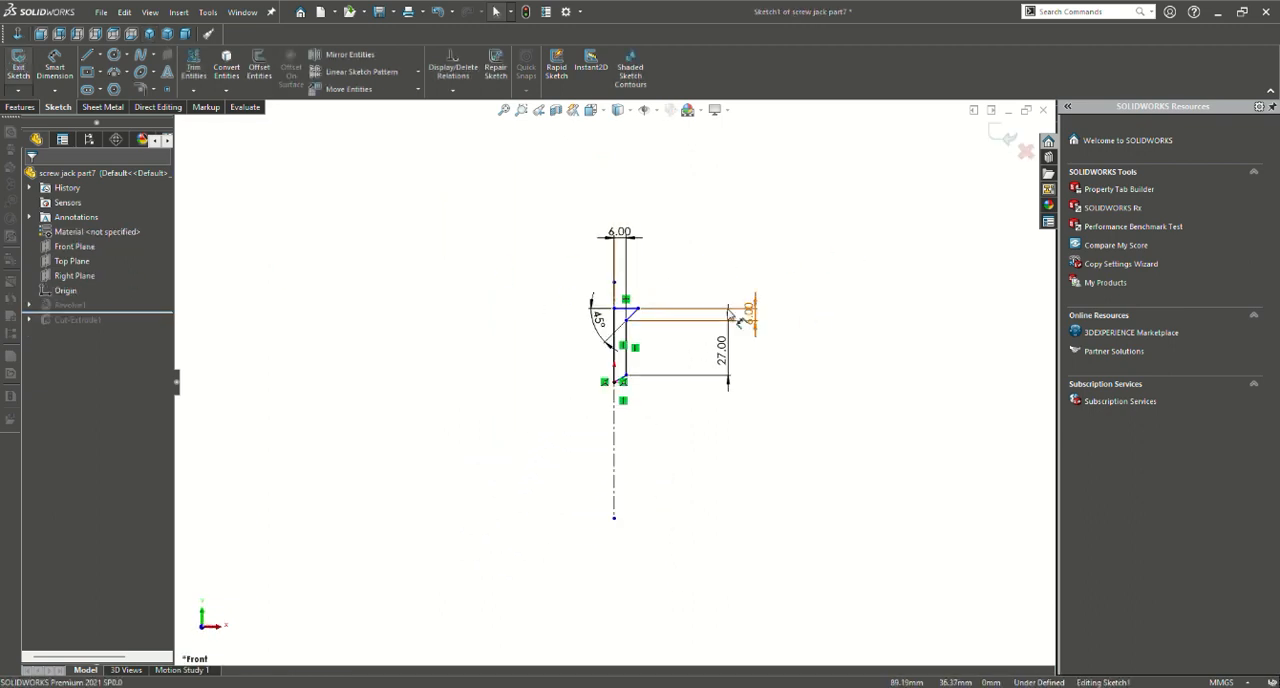
scroll(760, 300, "down", 3)
scroll(430, 375, "down", 3)
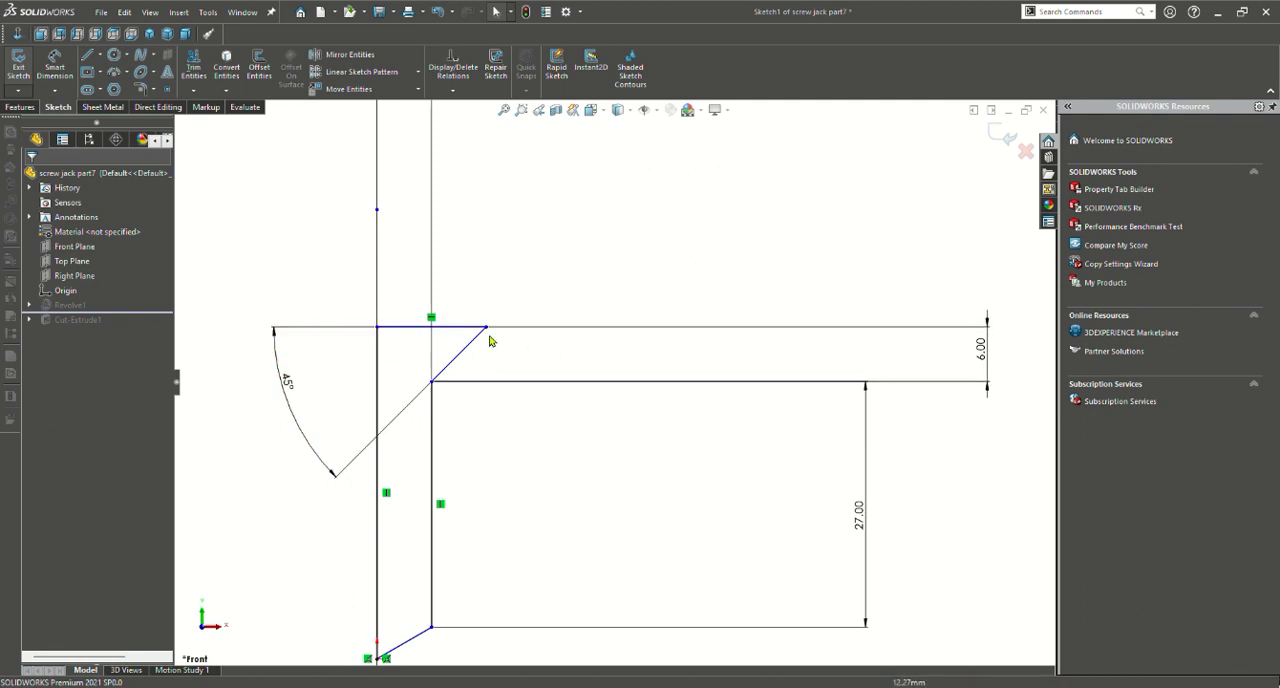
key("f")
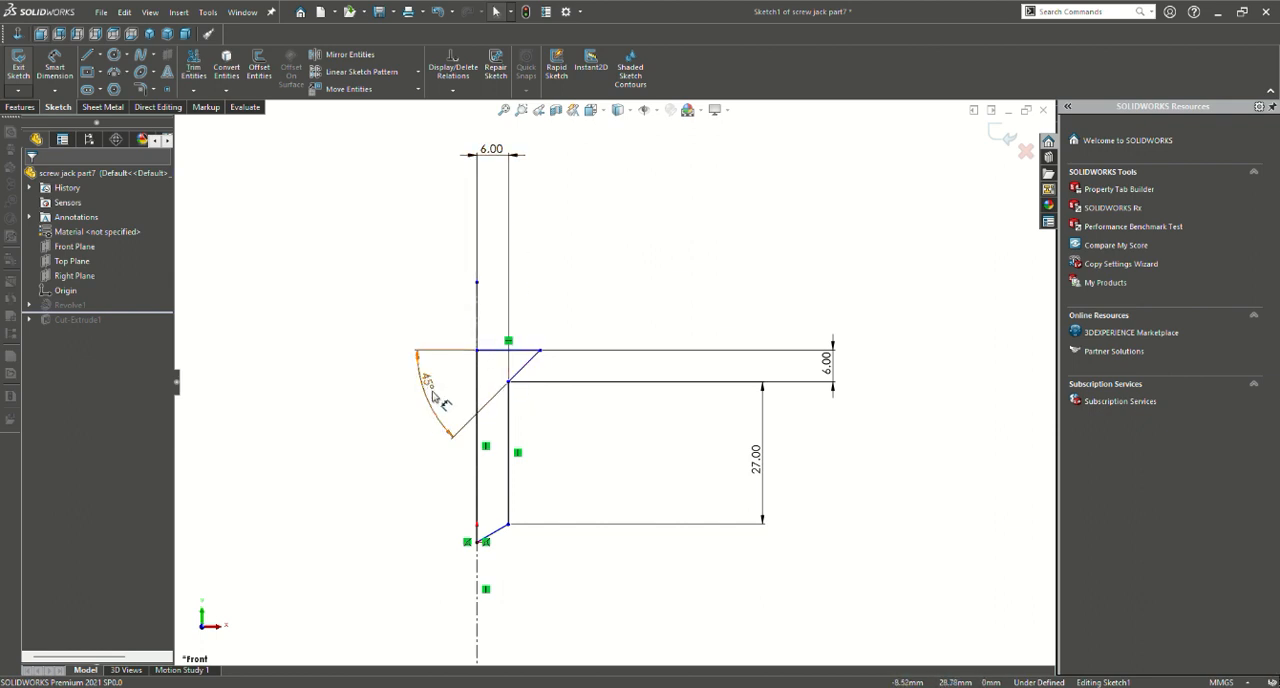
left_click(19, 72)
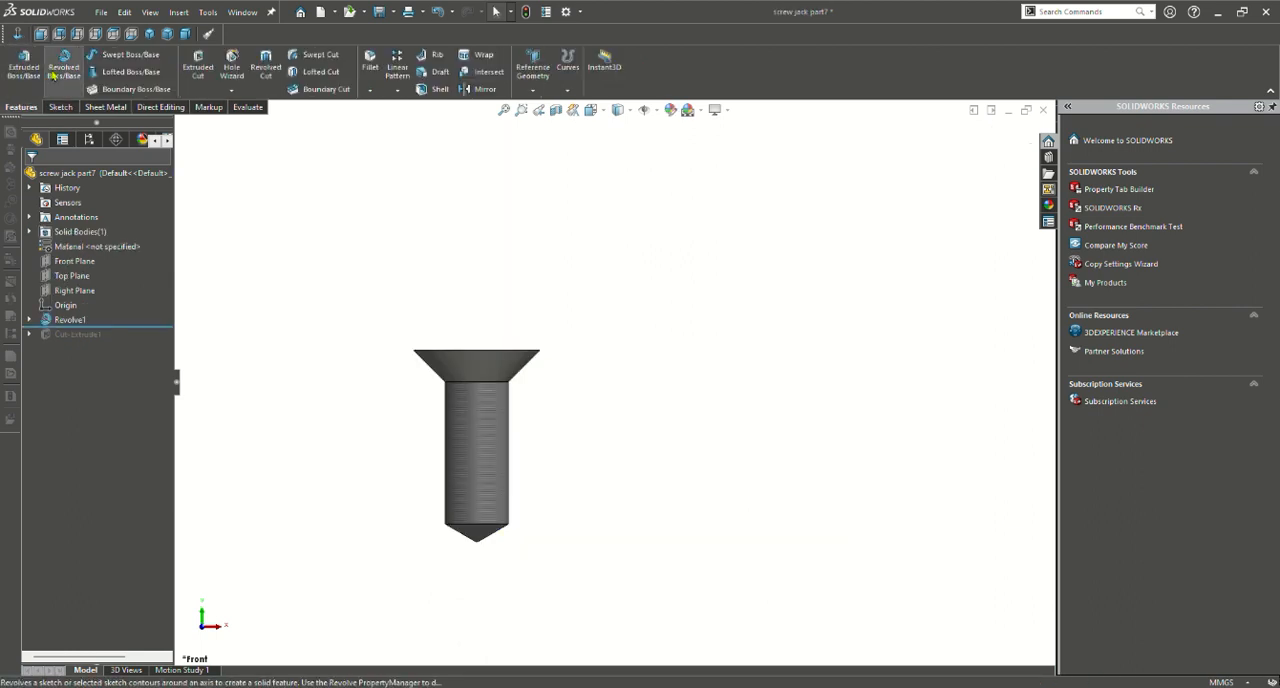
Open the screw's revolve for editing, review its axis, angle and preview, and accept the feature
left_click(50, 109)
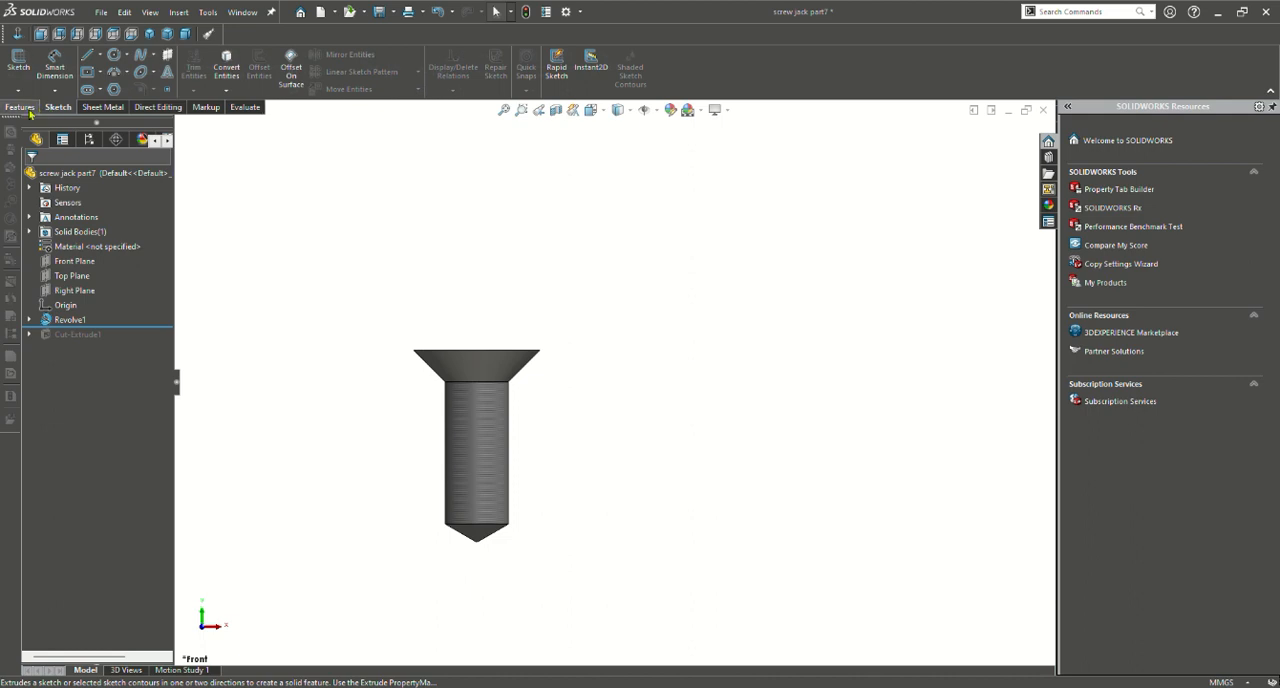
left_click(20, 107)
left_click(68, 320)
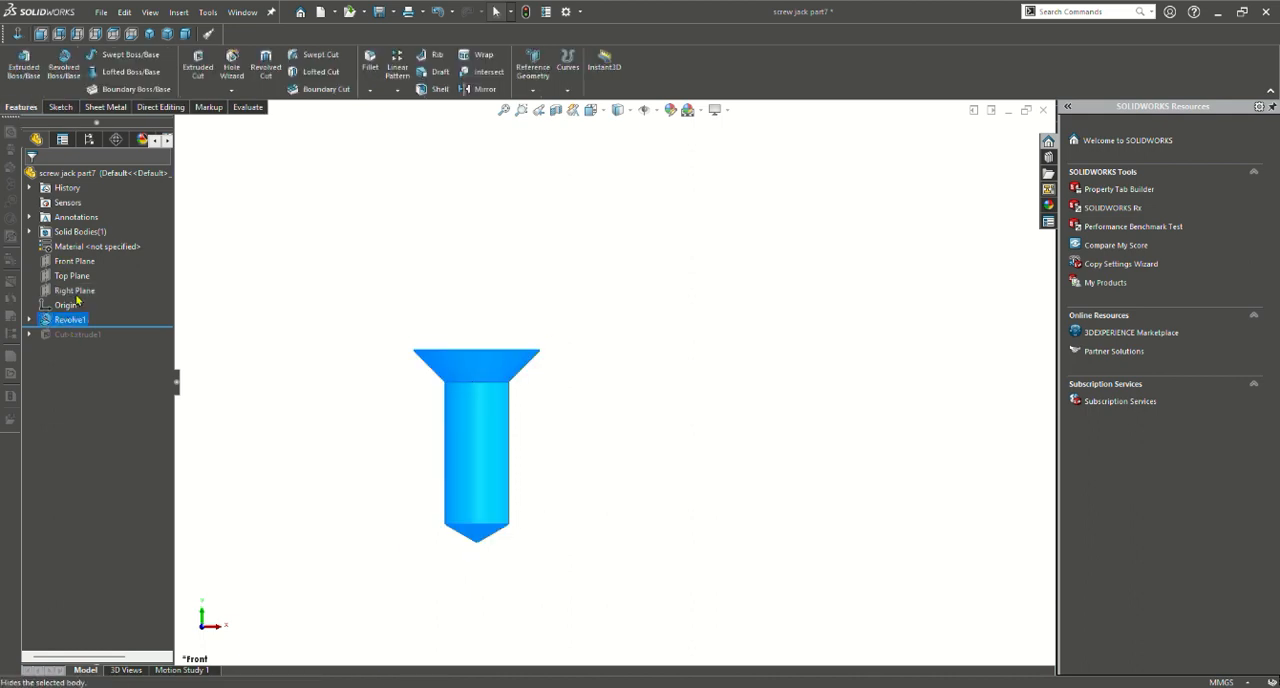
left_click(83, 290)
mouse_move(637, 479)
middle_mouse_down()
mouse_move(521, 561)
mouse_move(529, 500)
mouse_move(605, 373)
middle_mouse_up()
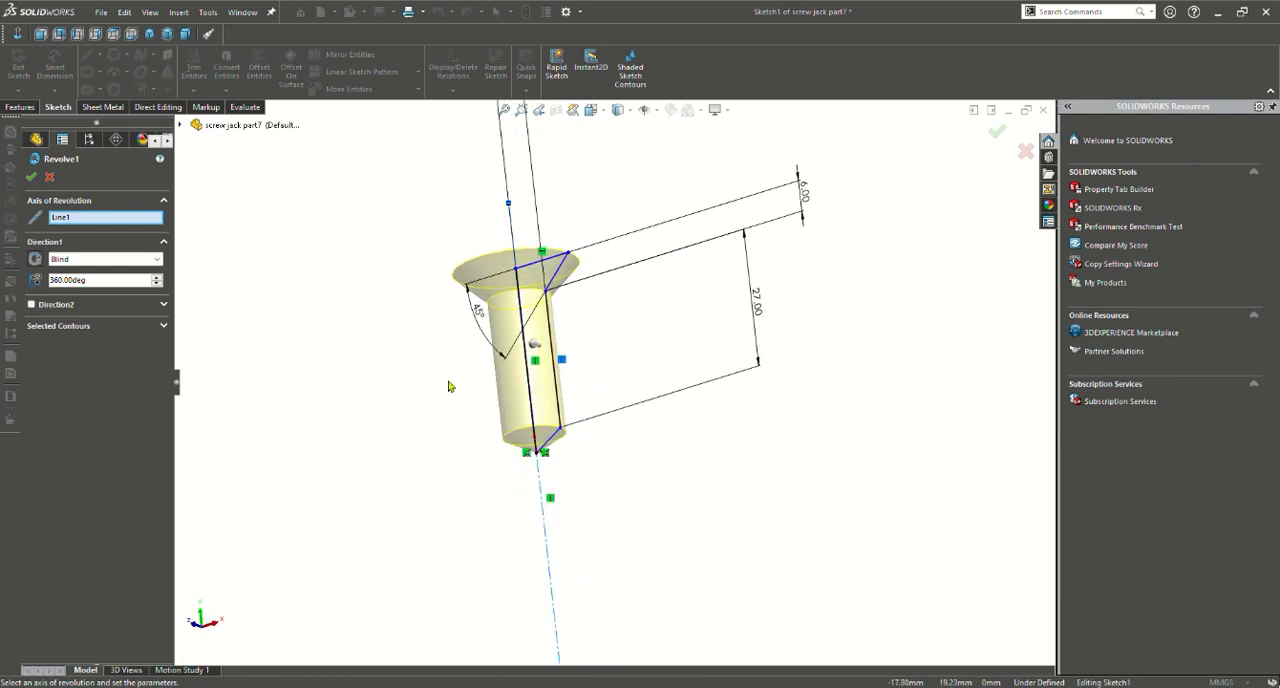
mouse_move(449, 386)
middle_mouse_down()
mouse_move(530, 512)
mouse_move(503, 474)
mouse_move(465, 509)
mouse_move(400, 506)
mouse_move(363, 528)
mouse_move(518, 450)
middle_mouse_up()
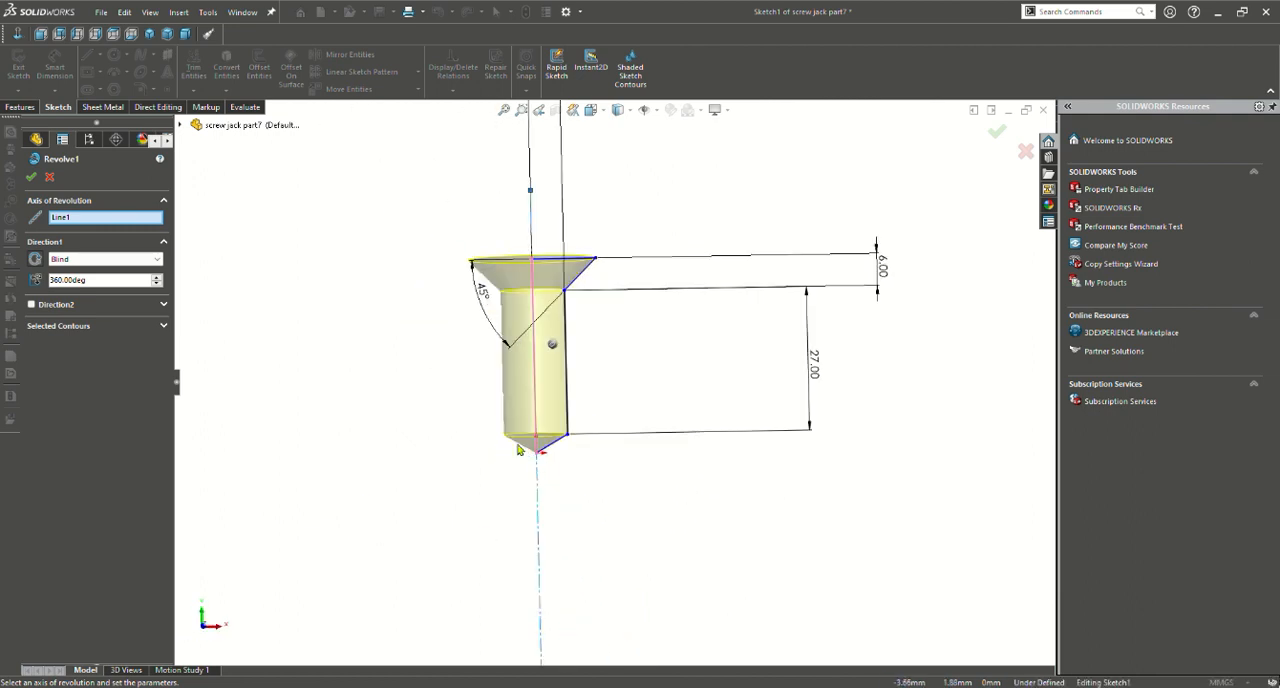
left_click(31, 176)
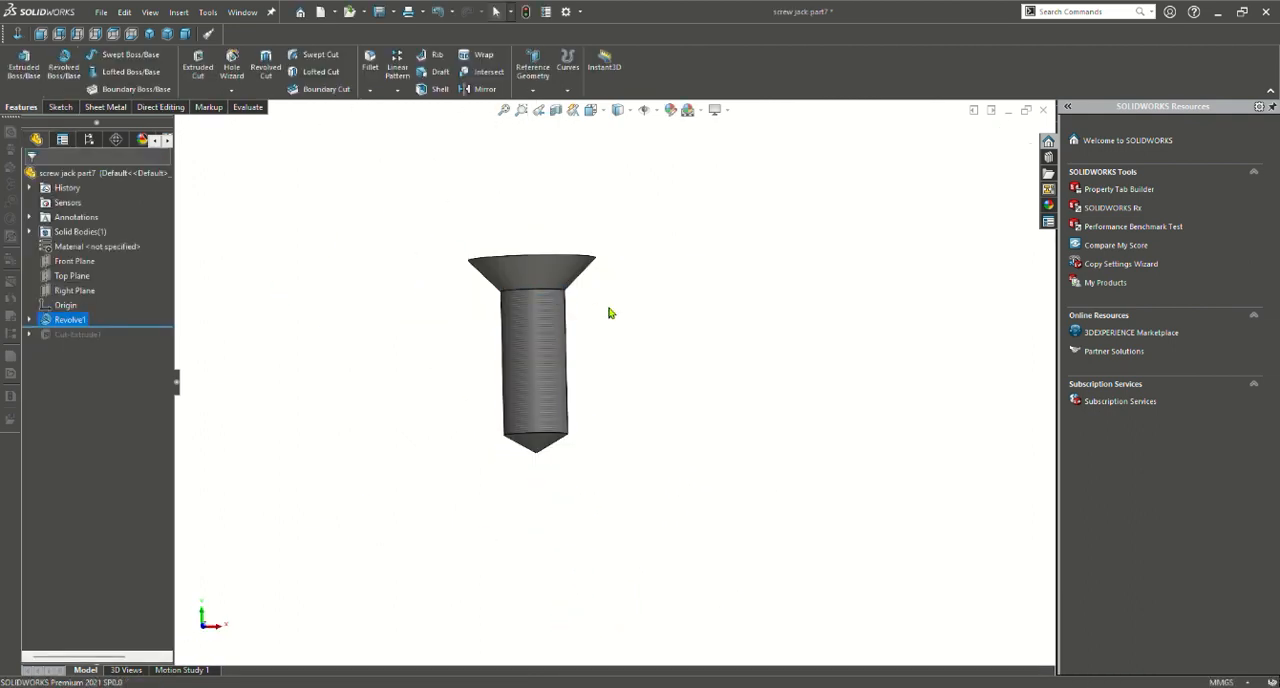
Examine the unslotted screw head from several angles, and roll the part forward to restore the slot cut
middle_click_drag(620, 314, 572, 489)
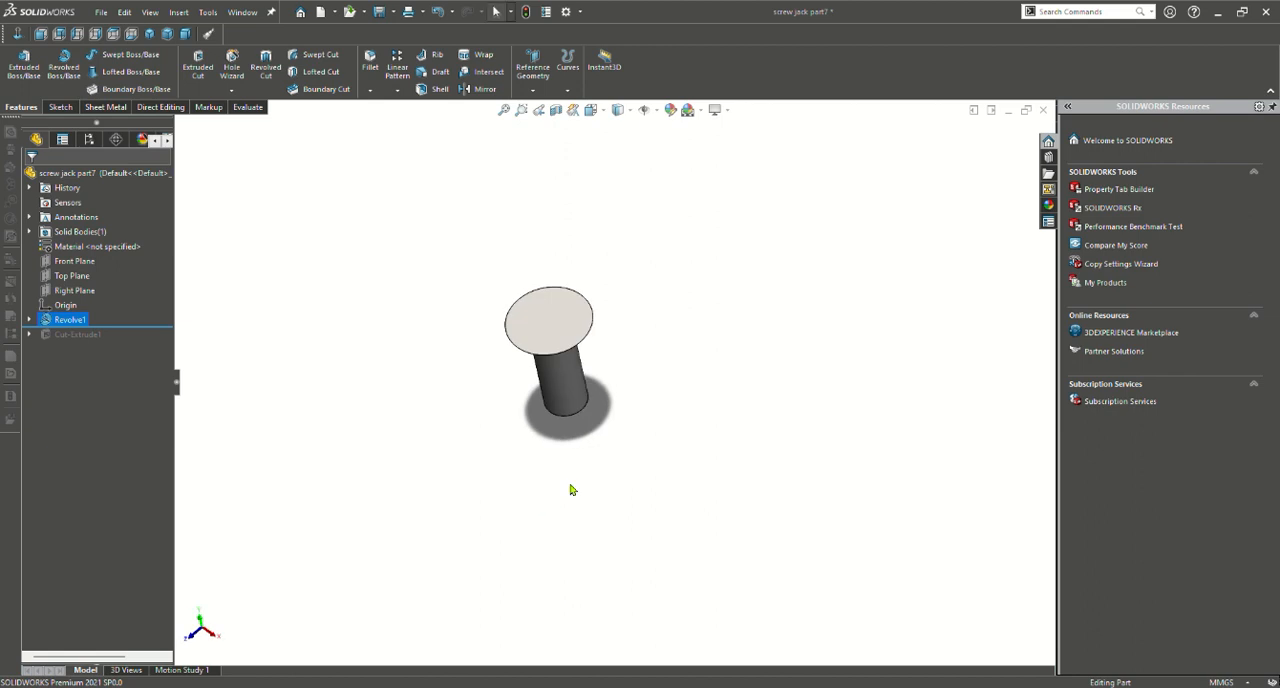
middle_click_drag(623, 410, 576, 362)
scroll(543, 284, "up", 2)
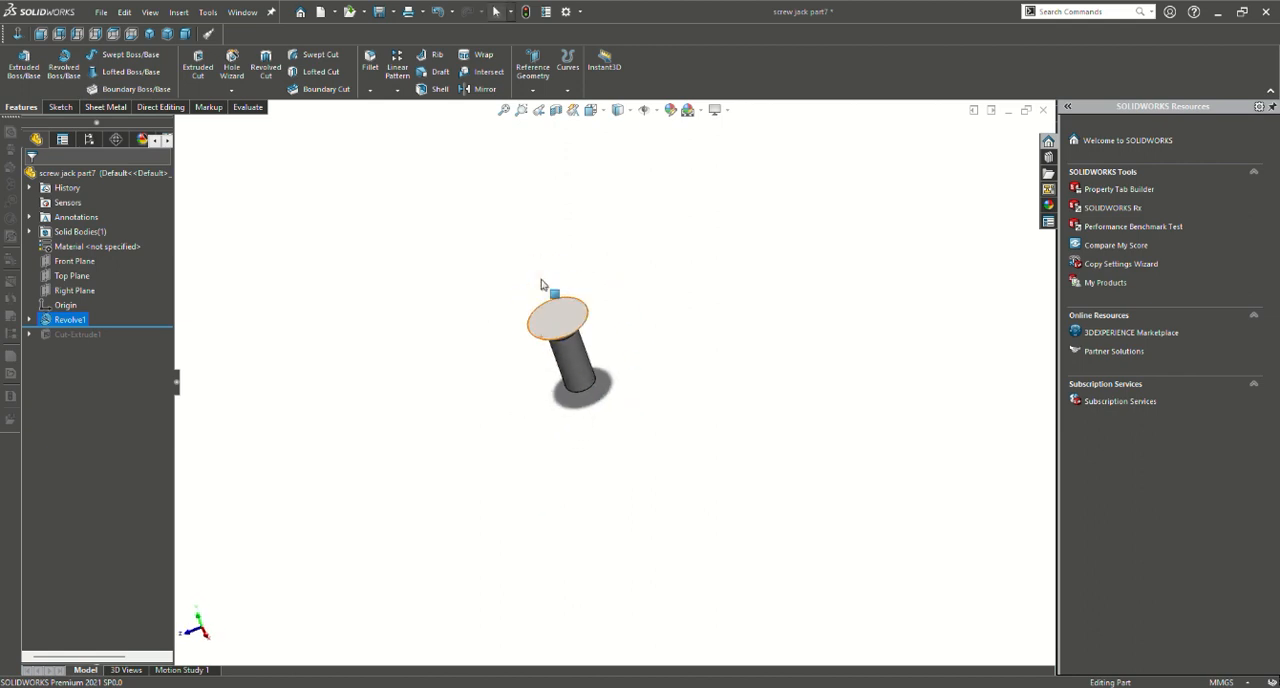
scroll(541, 285, "down", 4)
scroll(649, 425, "down", 1)
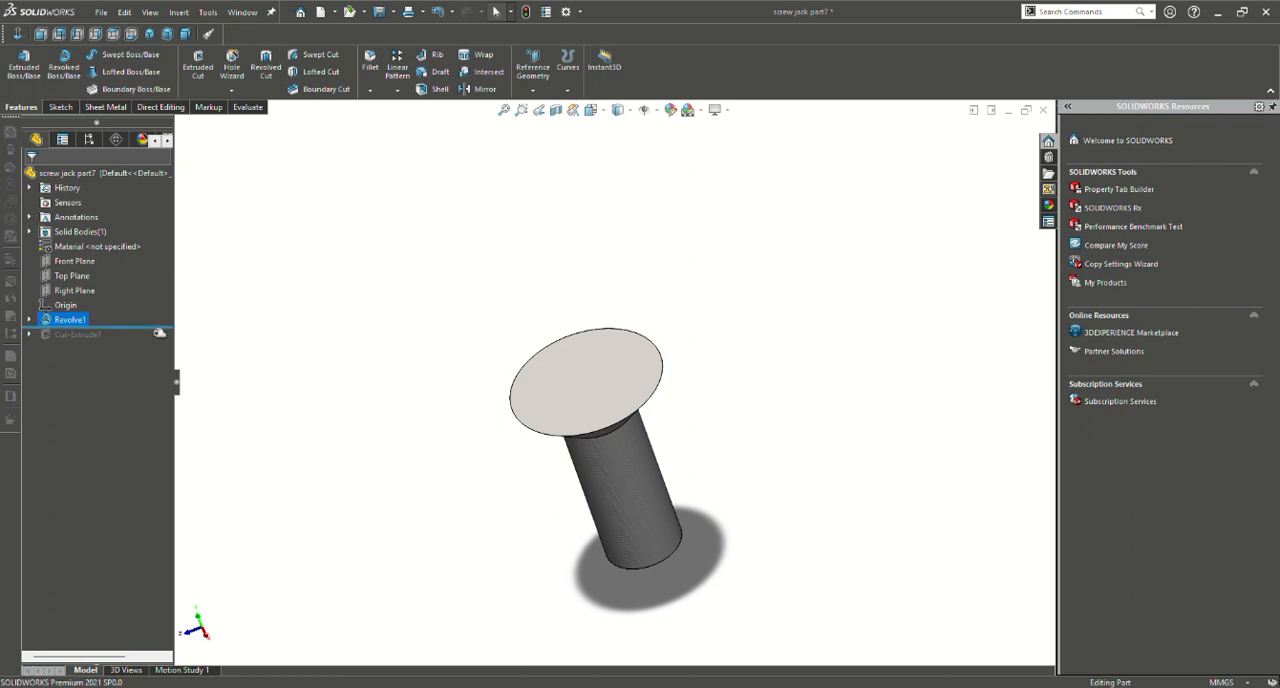
left_click_drag(159, 331, 142, 350)
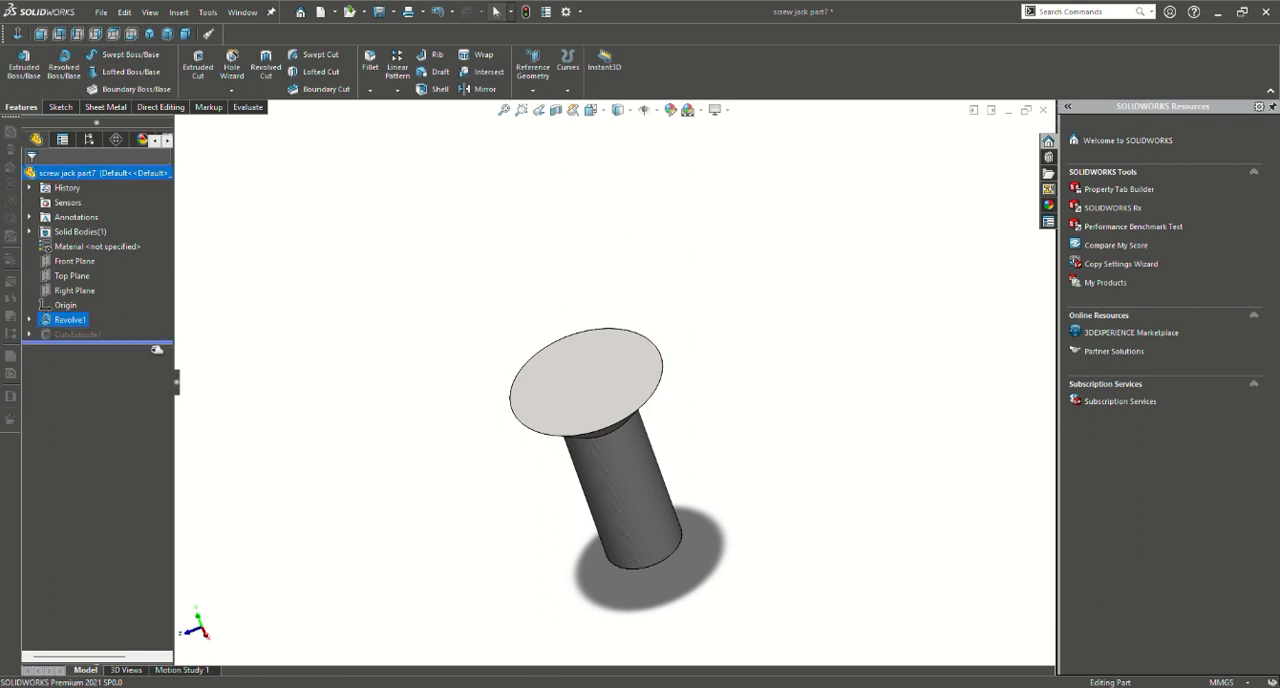
Open the slot cut's sketch on the screw head, review the rectangle's width and height dimensions, and exit the sketch
left_click(80, 335)
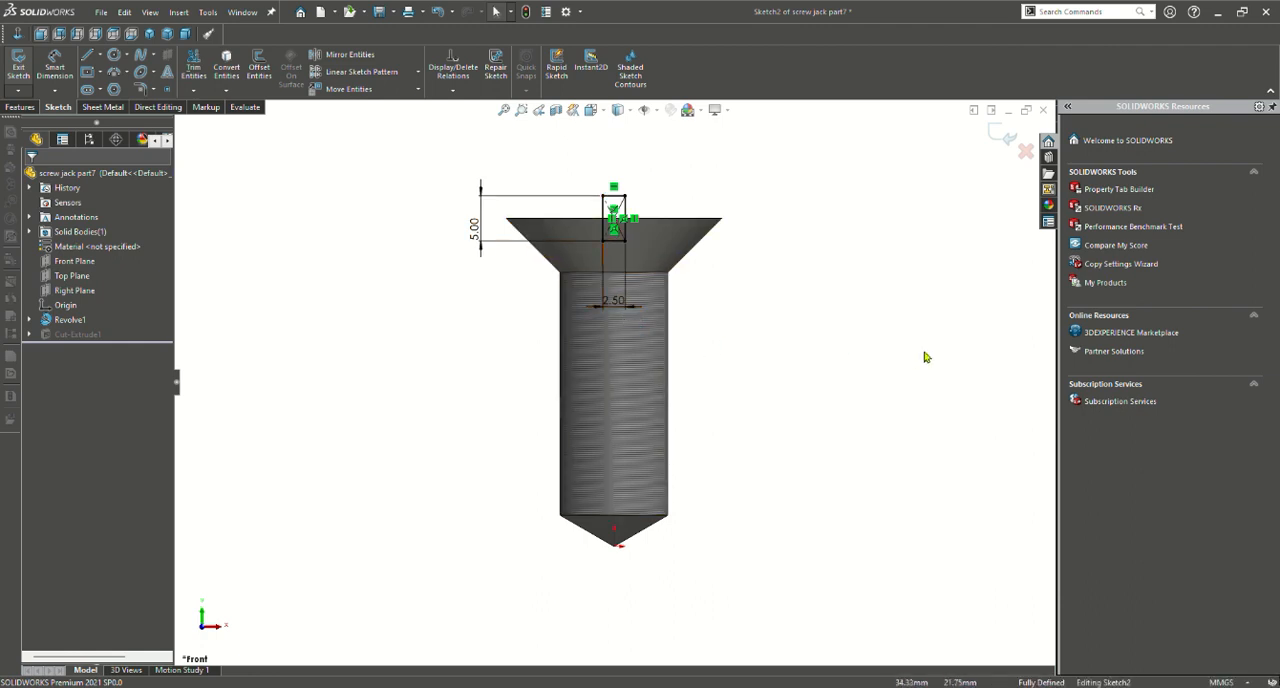
key("z")
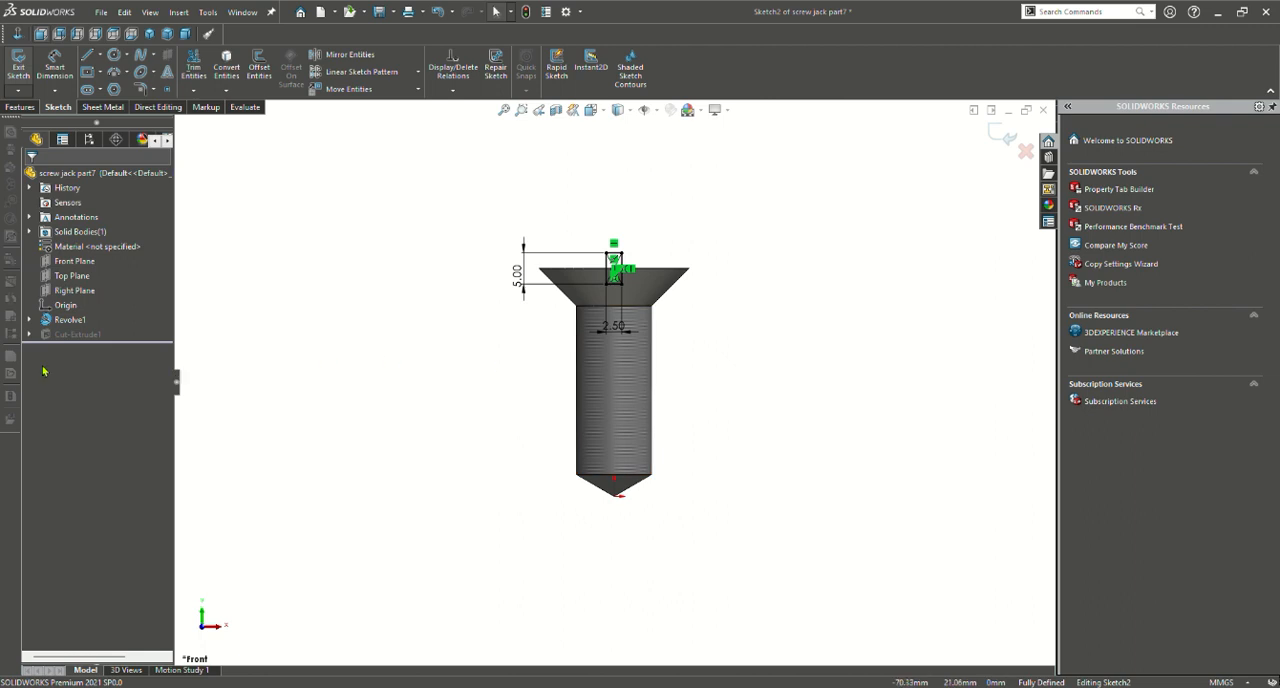
left_click(19, 103)
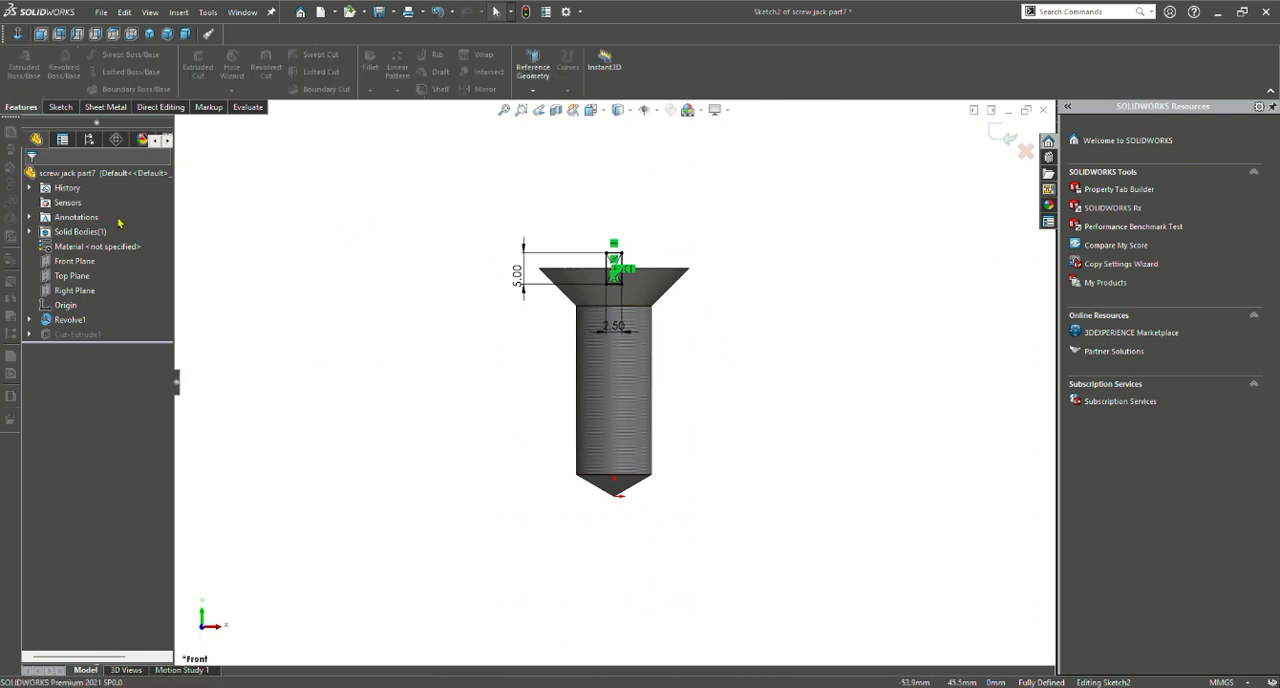
left_click(60, 106)
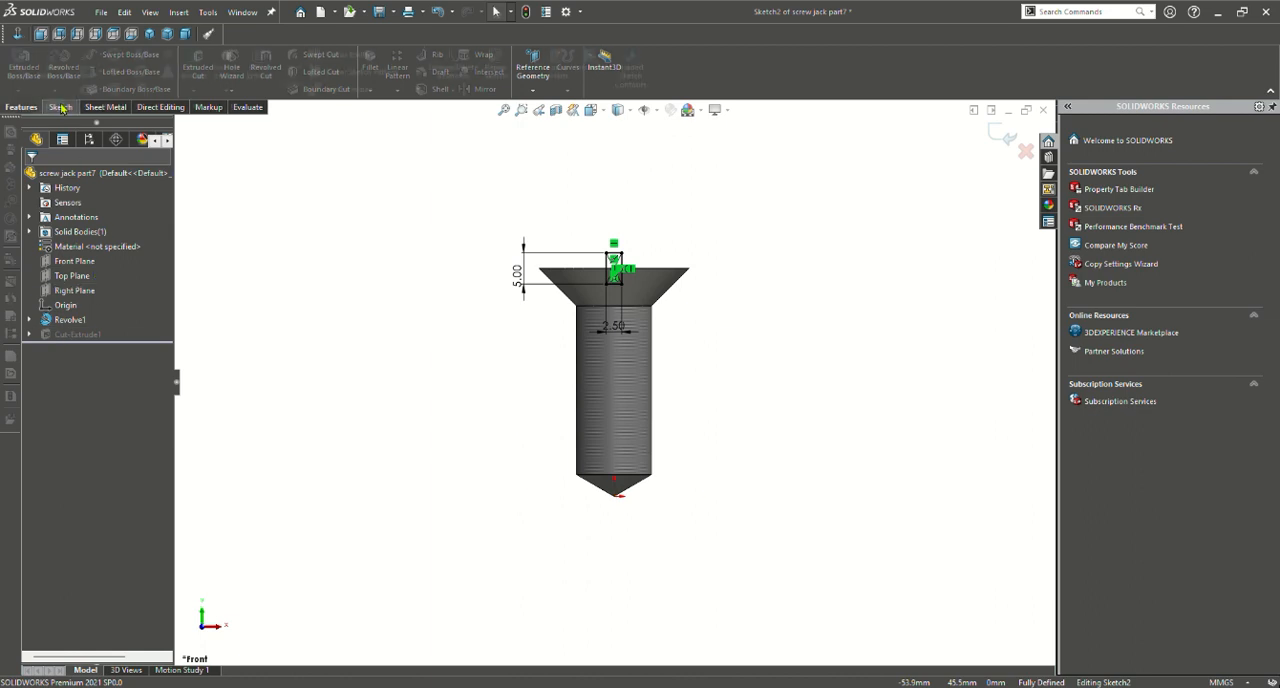
left_click(17, 68)
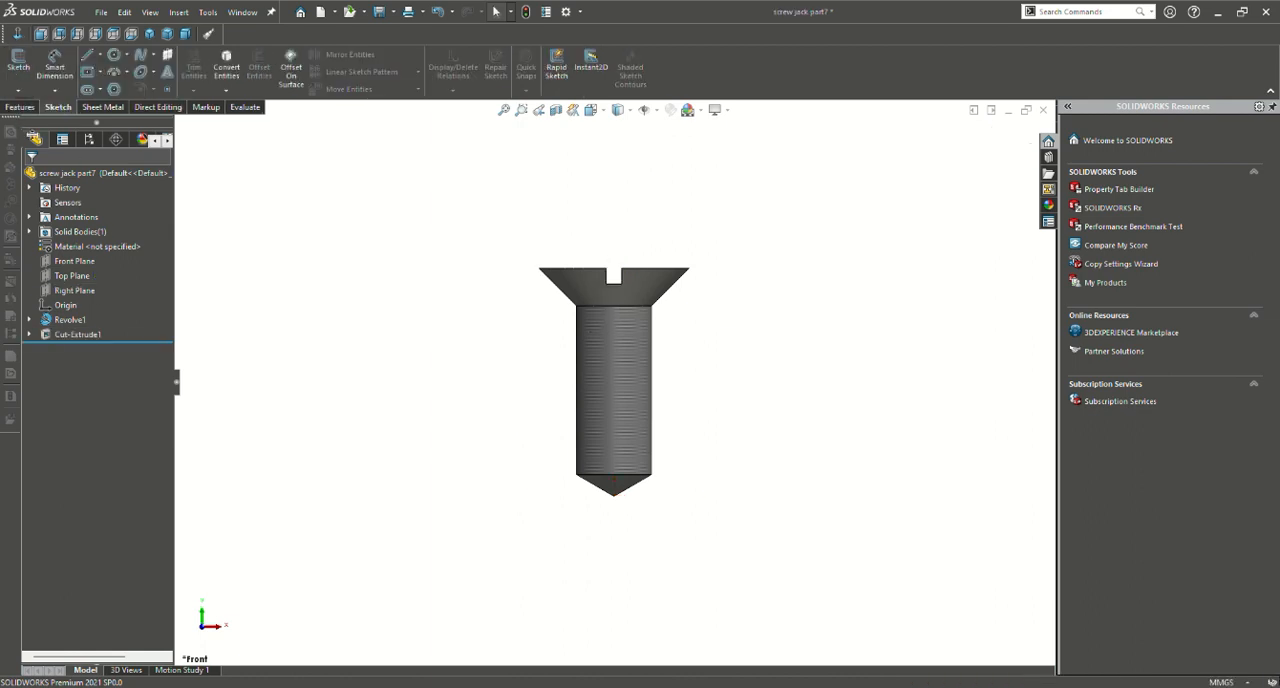
Open the screw's slot cut for editing, review its blind depths and preview in both directions, and accept the feature
left_click(75, 302)
middle_click_drag(822, 301, 689, 406)
left_click_drag(425, 373, 450, 363)
left_click_drag(677, 272, 722, 258)
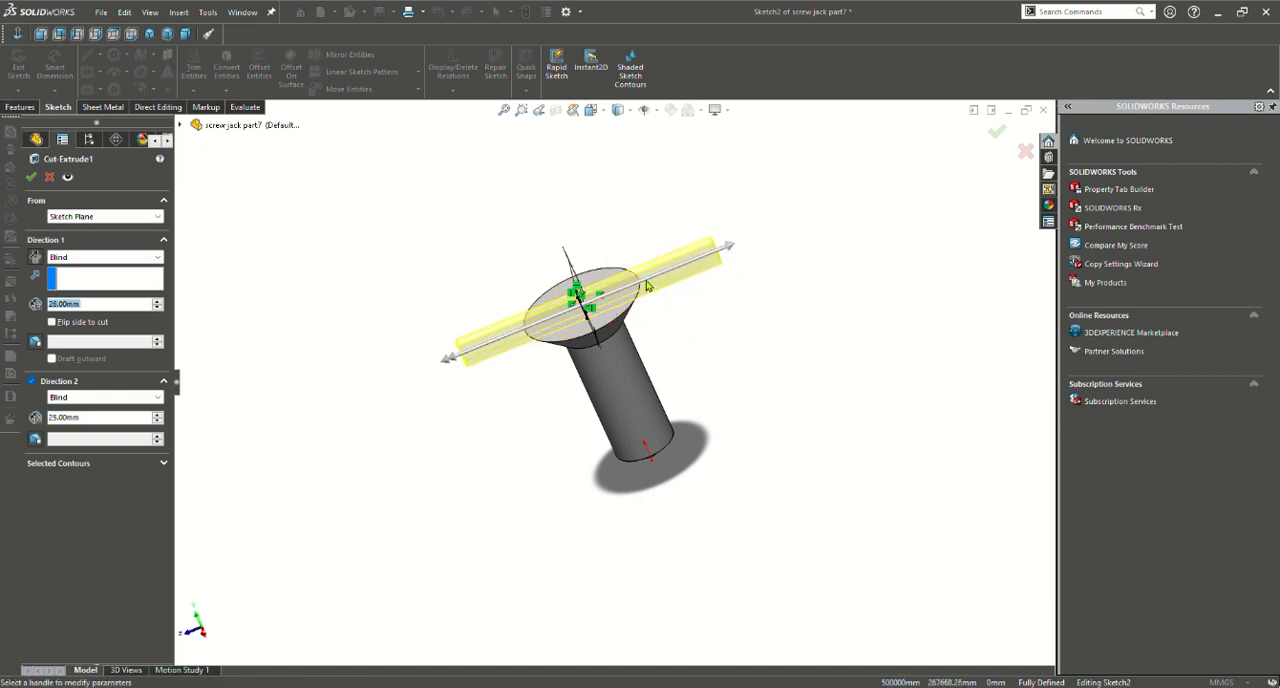
left_click(31, 177)
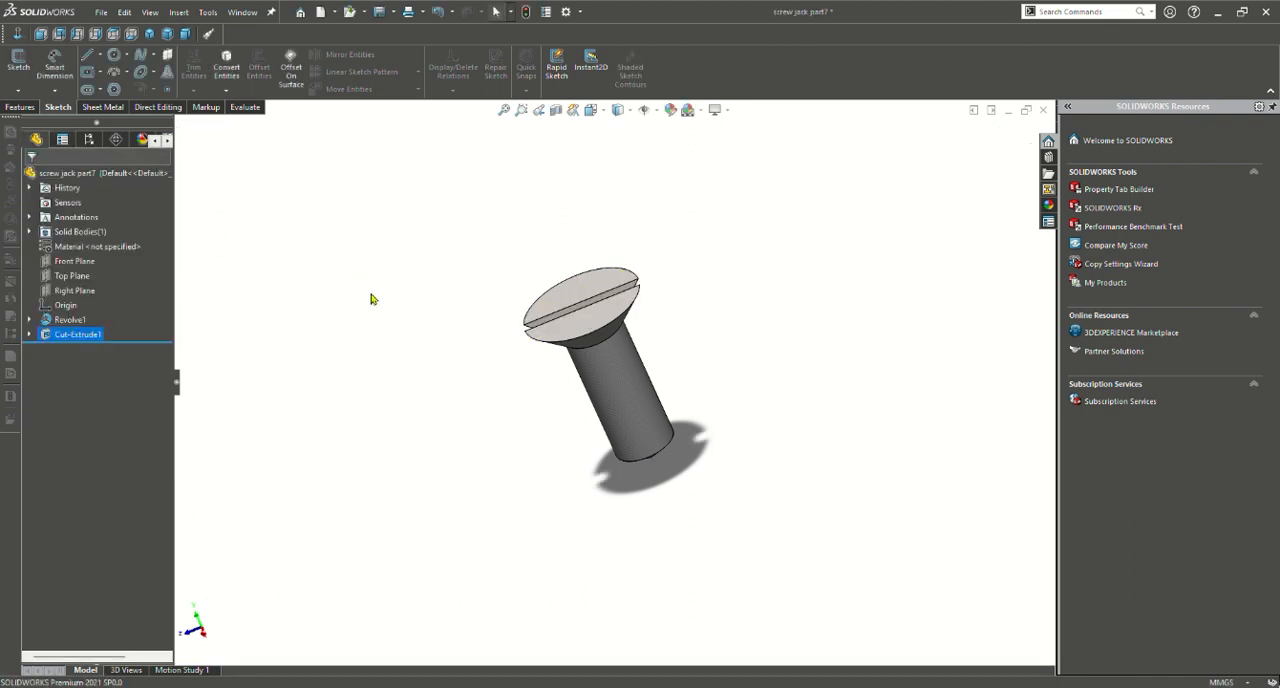
Examine the finished screw's head slot and pointed shank from another angle
middle_click_drag(430, 270, 491, 213)
scroll(658, 435, "down", 3)
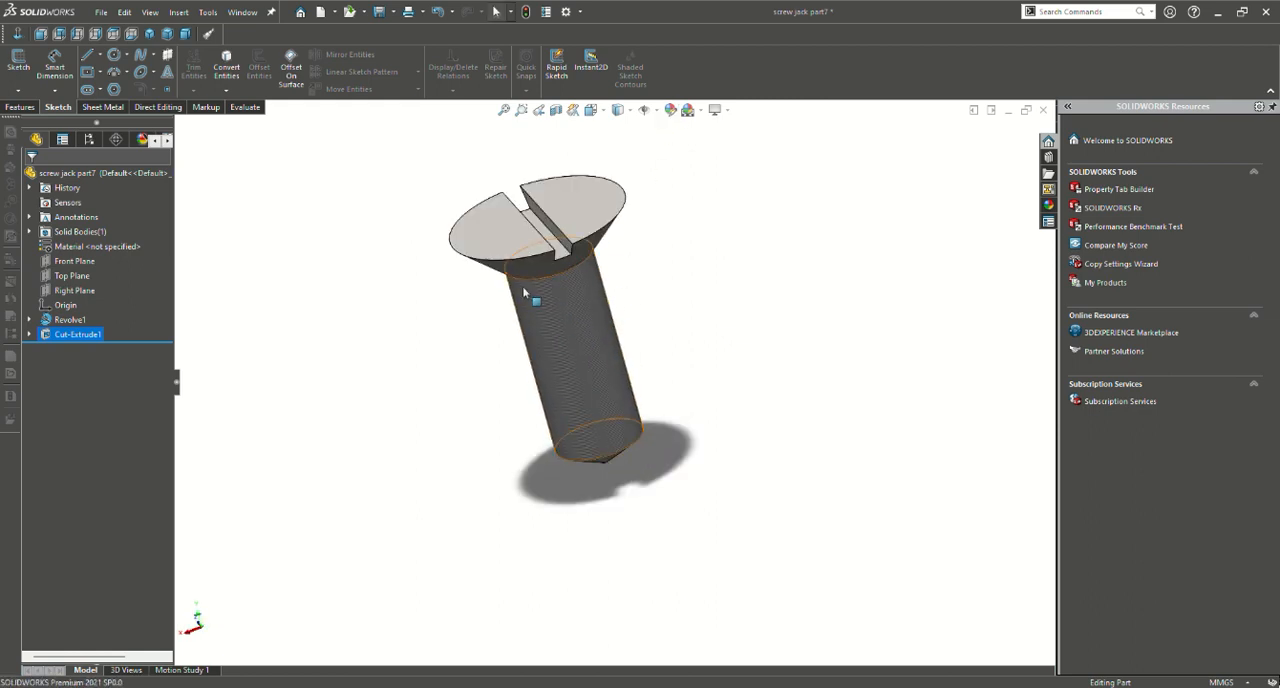
middle_click_drag(546, 417, 560, 410, "ctrl")
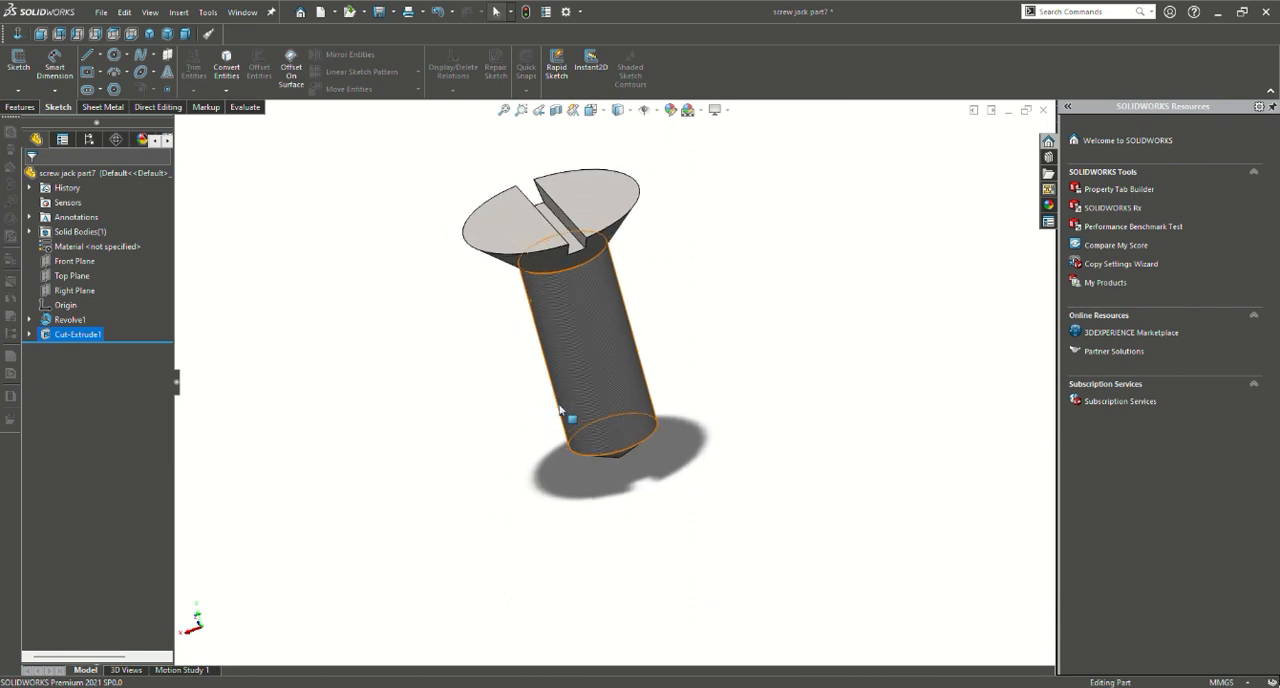
Open the appearance settings for the screw and browse to the miscellaneous pattern appearances
scroll(560, 410, "down", 5)
scroll(617, 380, "up", 7)
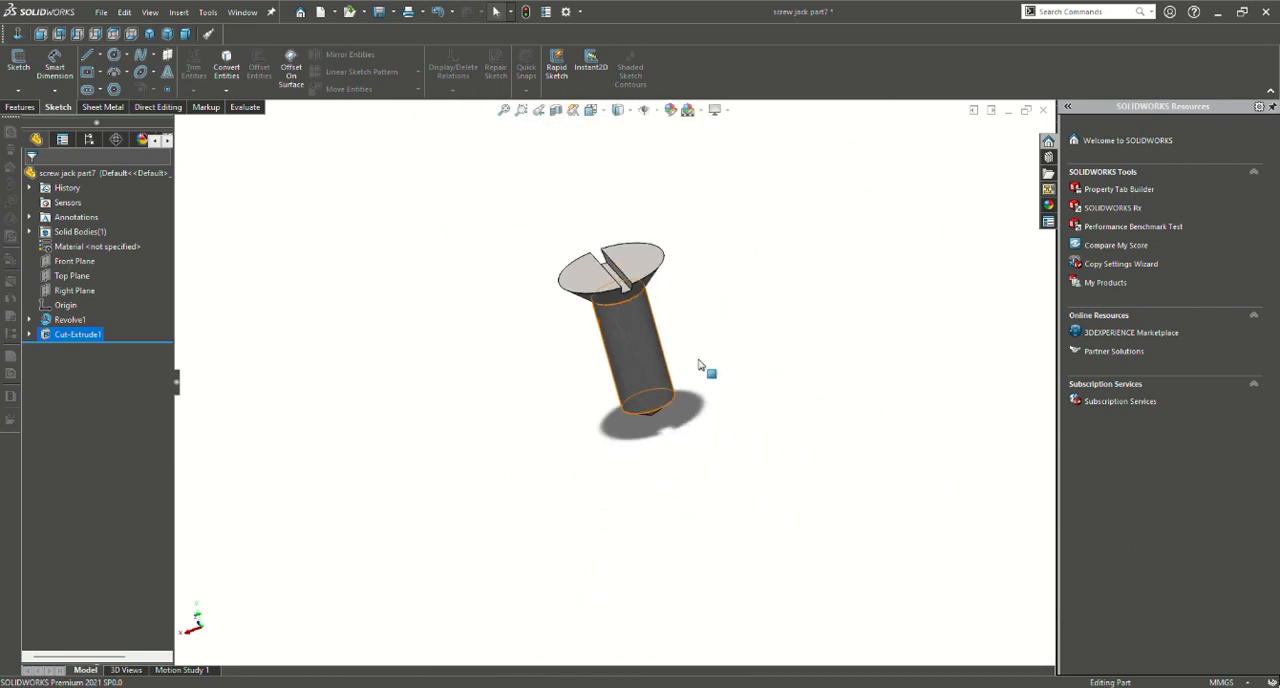
scroll(700, 364, "down", 5)
scroll(634, 232, "up", 1)
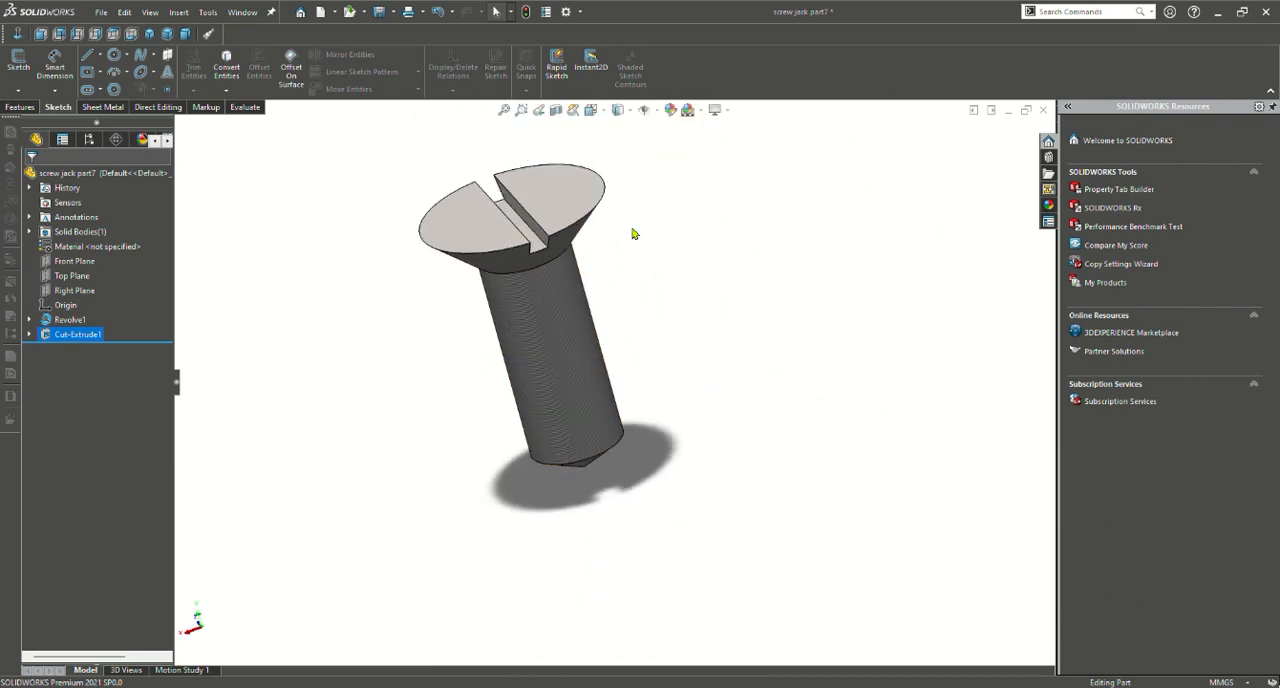
left_click(672, 111)
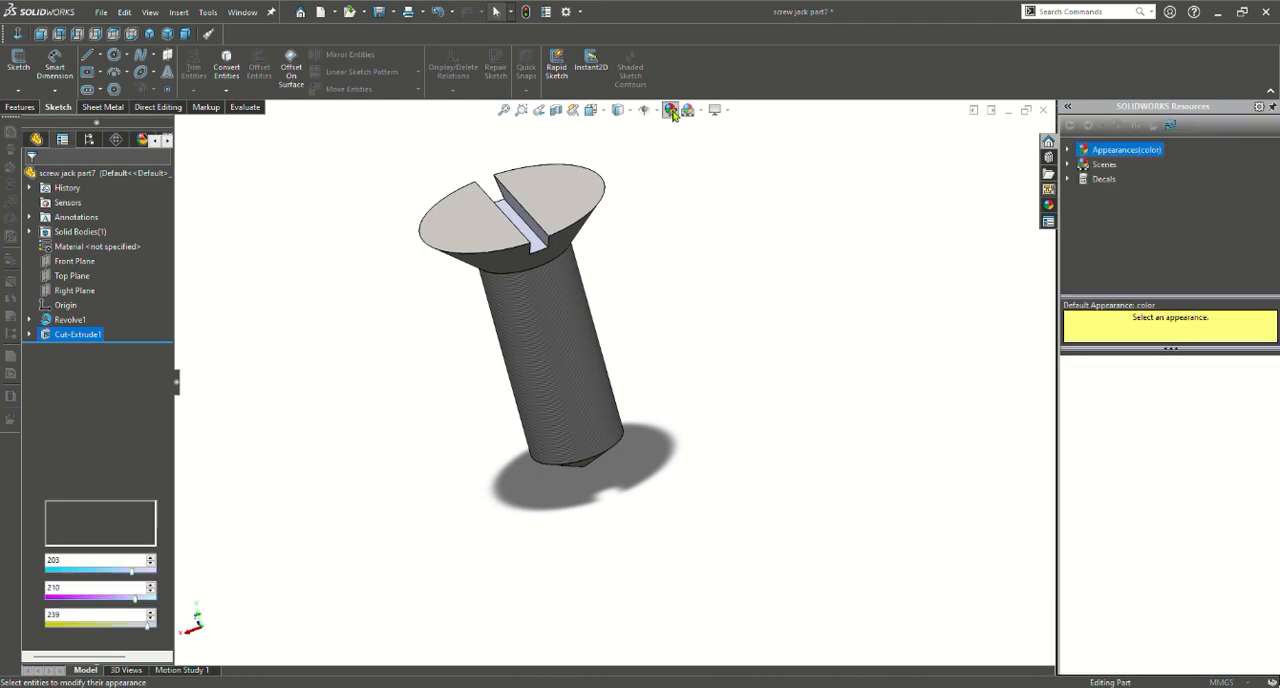
left_click(1072, 153)
scroll(1149, 228, "down", 2)
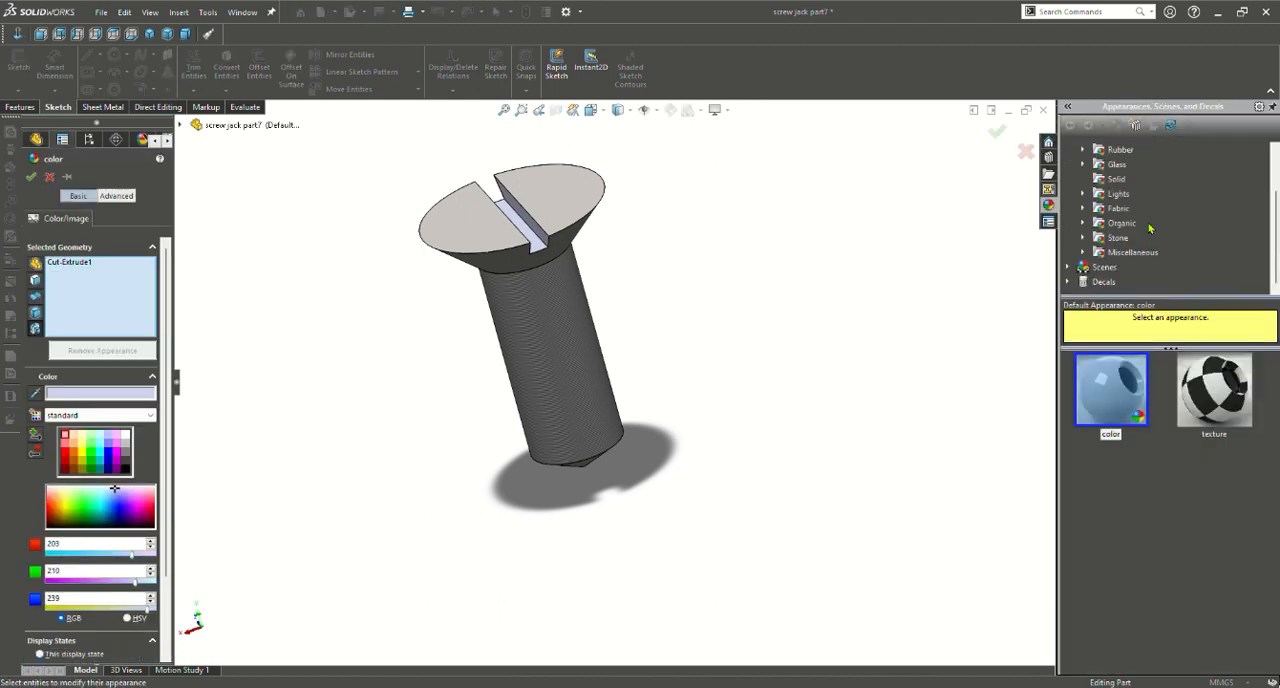
left_click(1086, 255)
scroll(1139, 248, "down", 2)
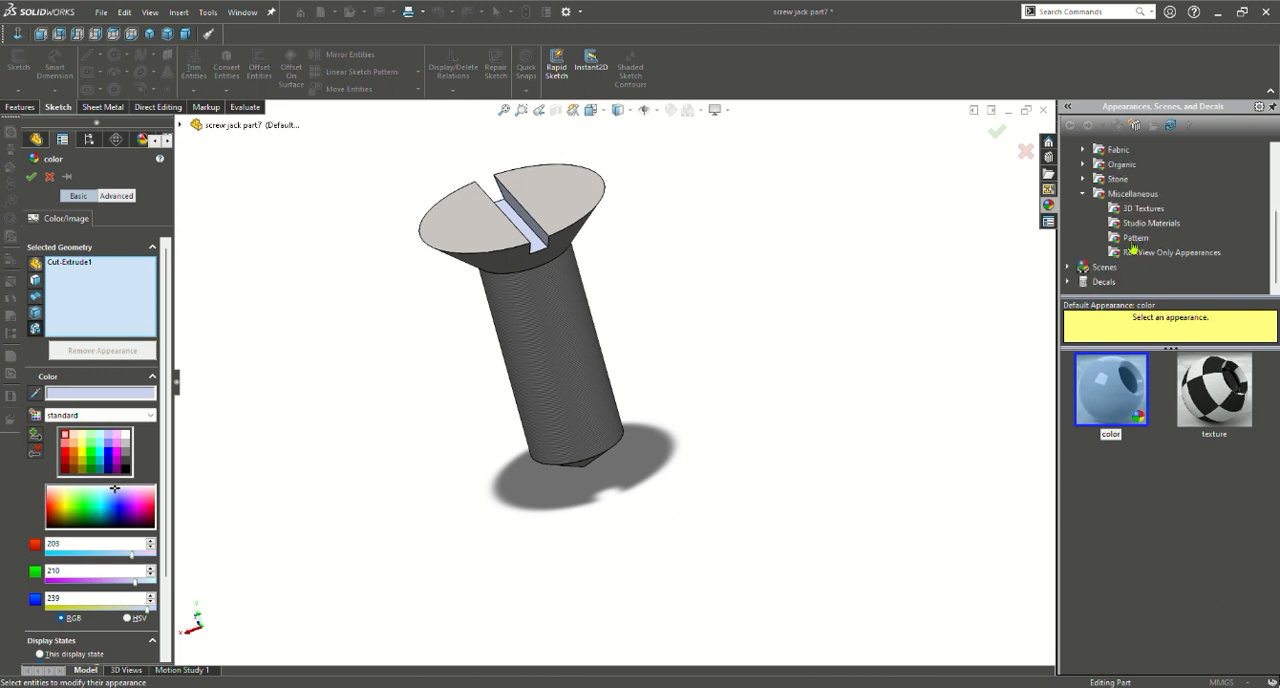
left_click(1134, 239)
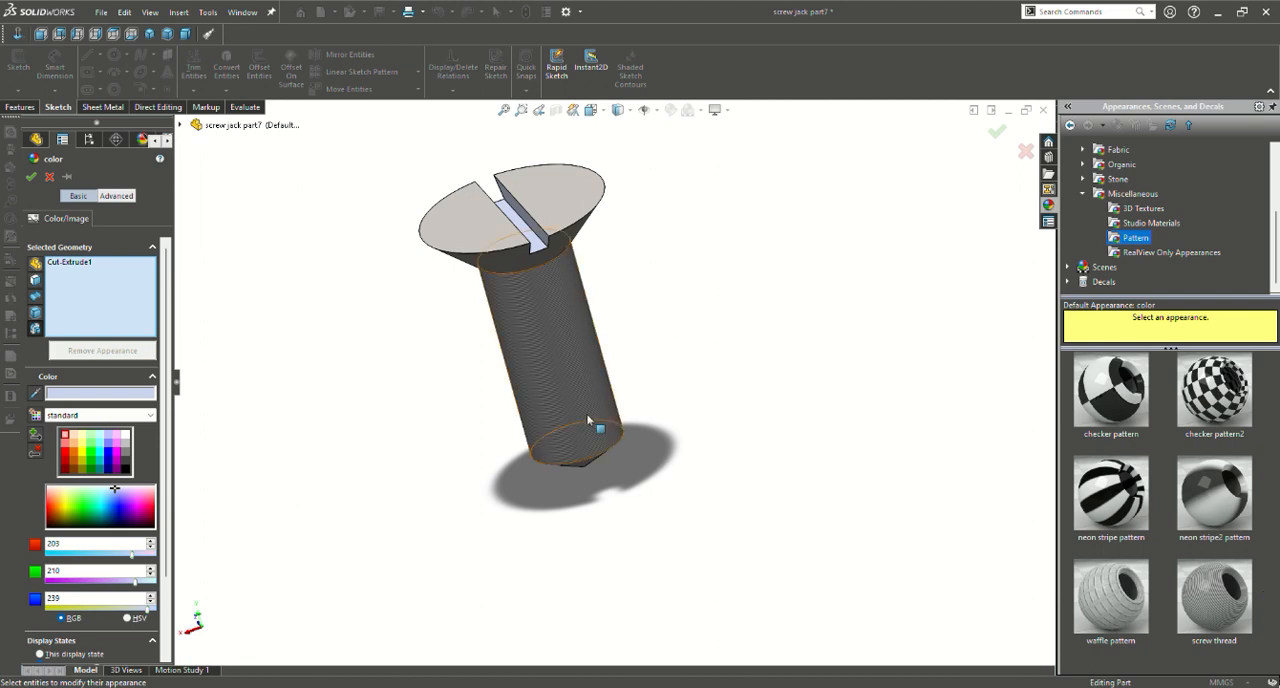
Try to apply the screw thread pattern appearance to the screw's shank, and accept the appearance settings
left_click(575, 379)
left_click(573, 378)
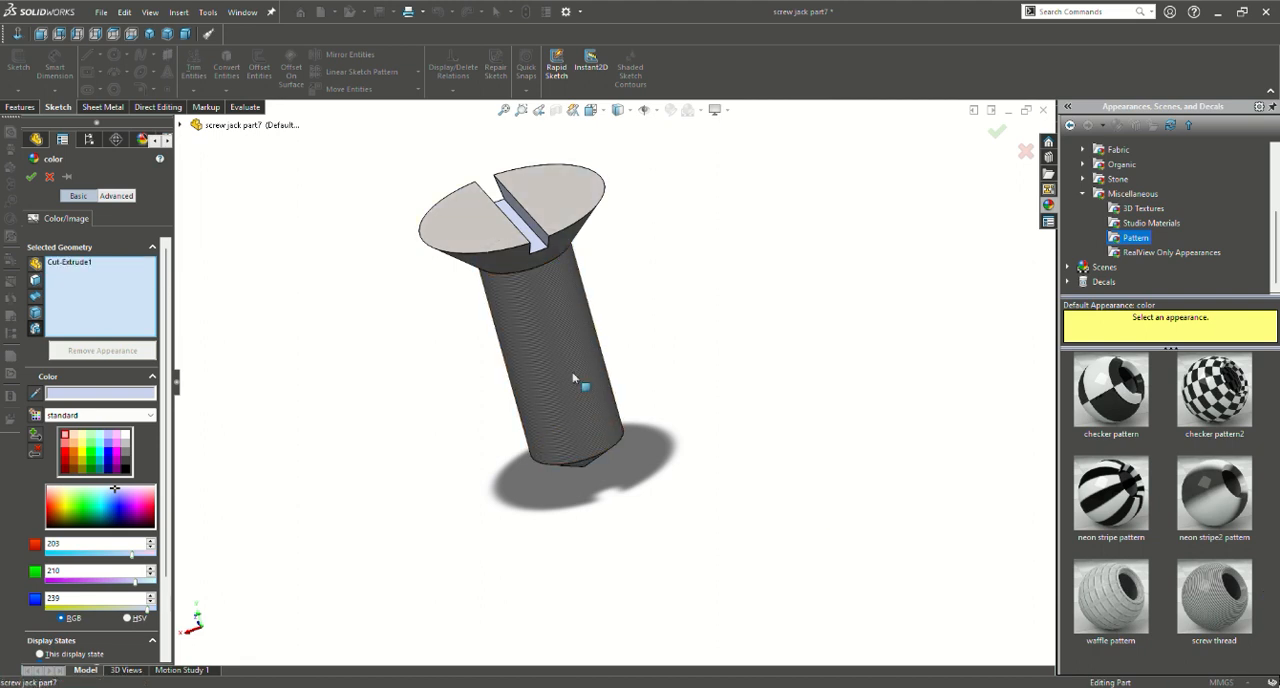
left_click(573, 378)
left_click(573, 378)
left_click(541, 259)
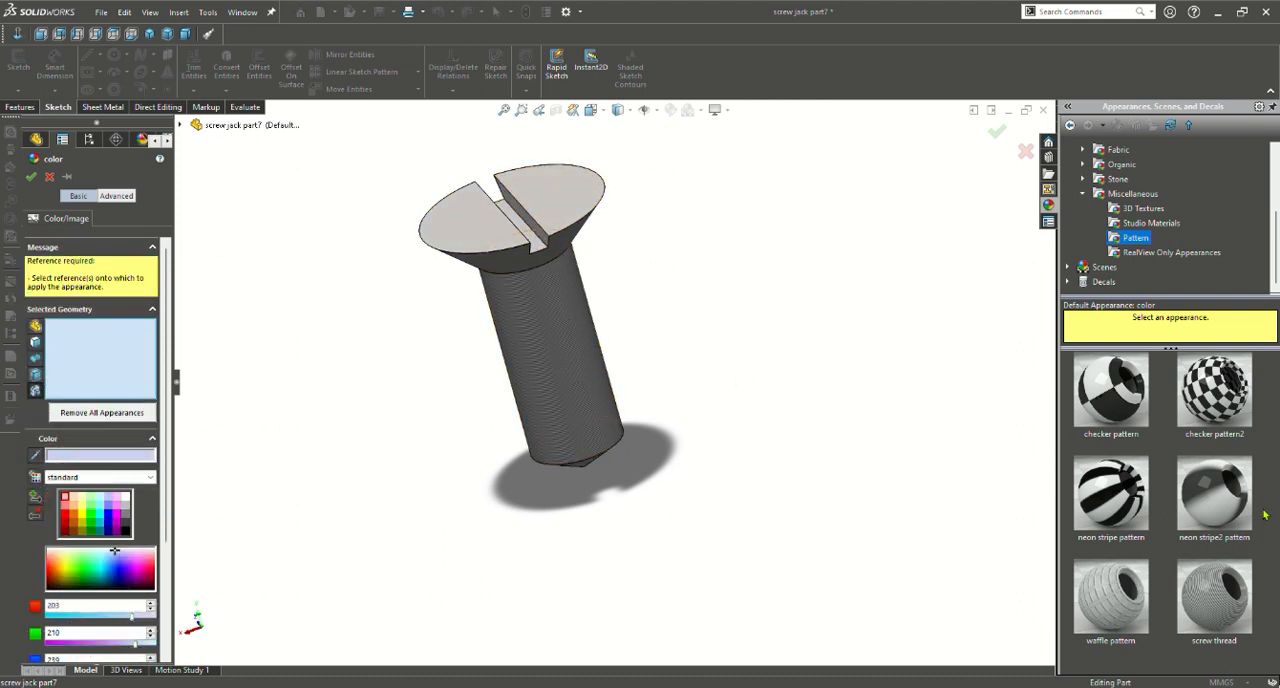
left_click(1238, 600)
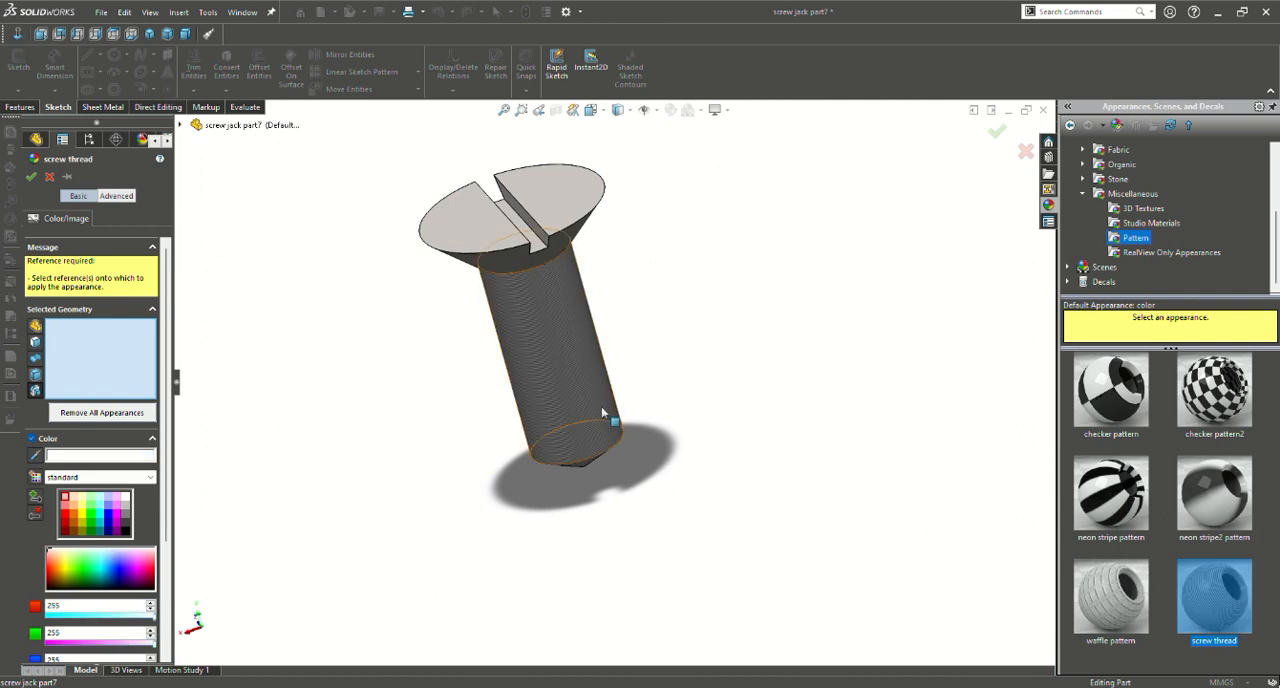
left_click(531, 390)
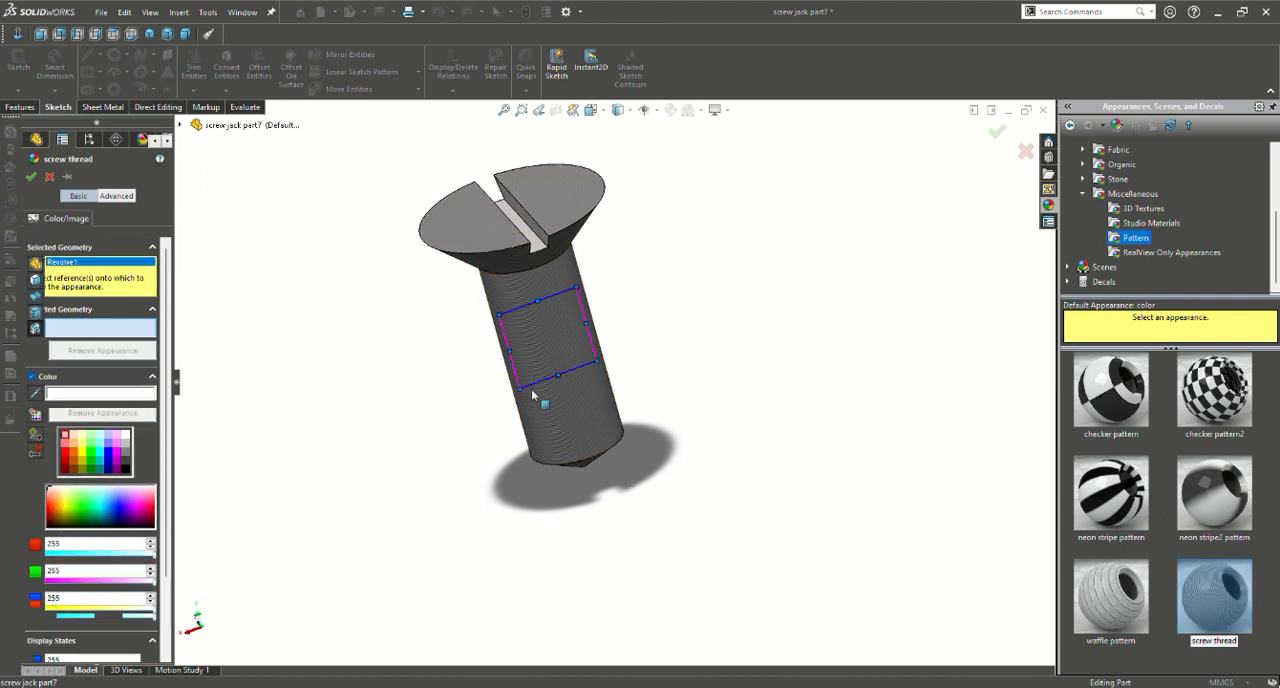
left_click(531, 390)
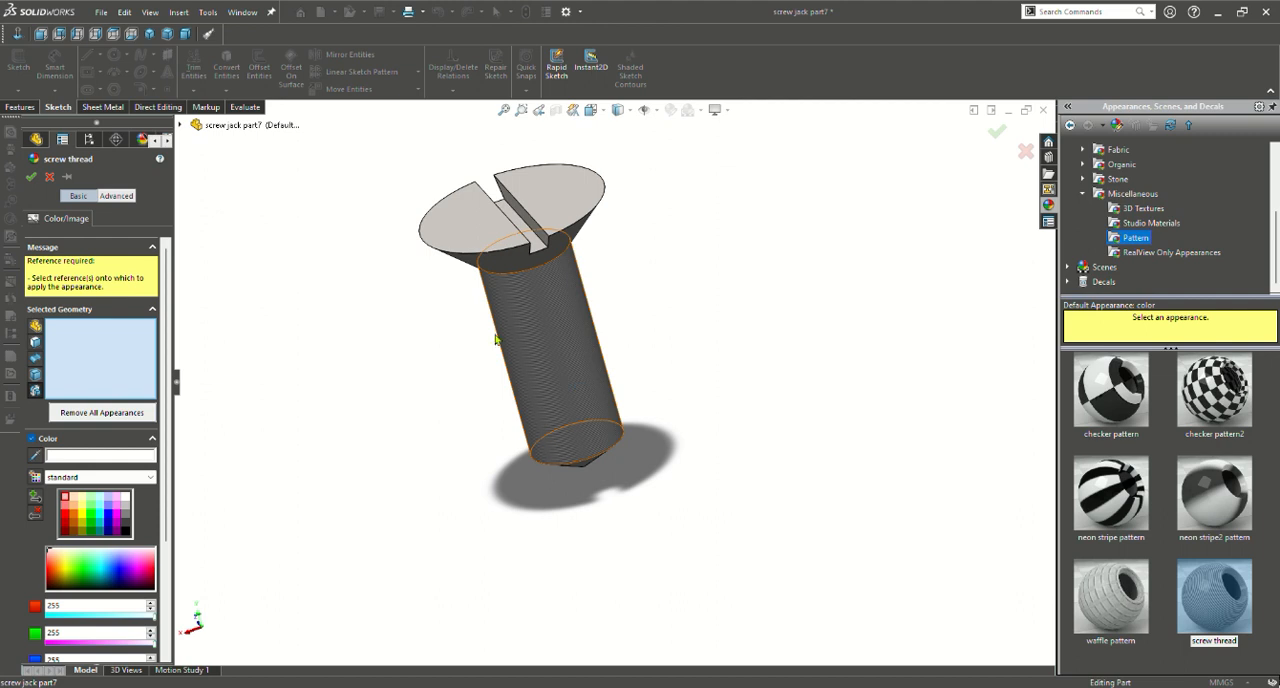
left_click(38, 179)
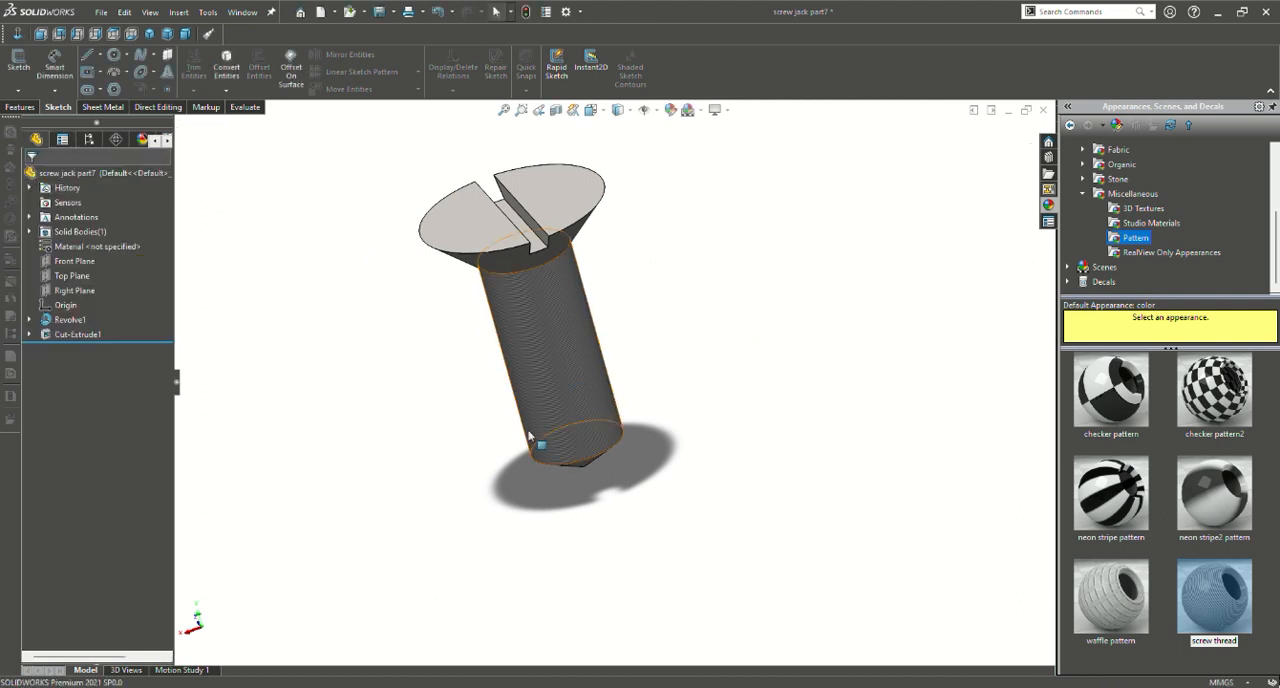
Examine the threaded screw and its slotted head from several angles, and switch to the isometric view
scroll(531, 392, "up", 2)
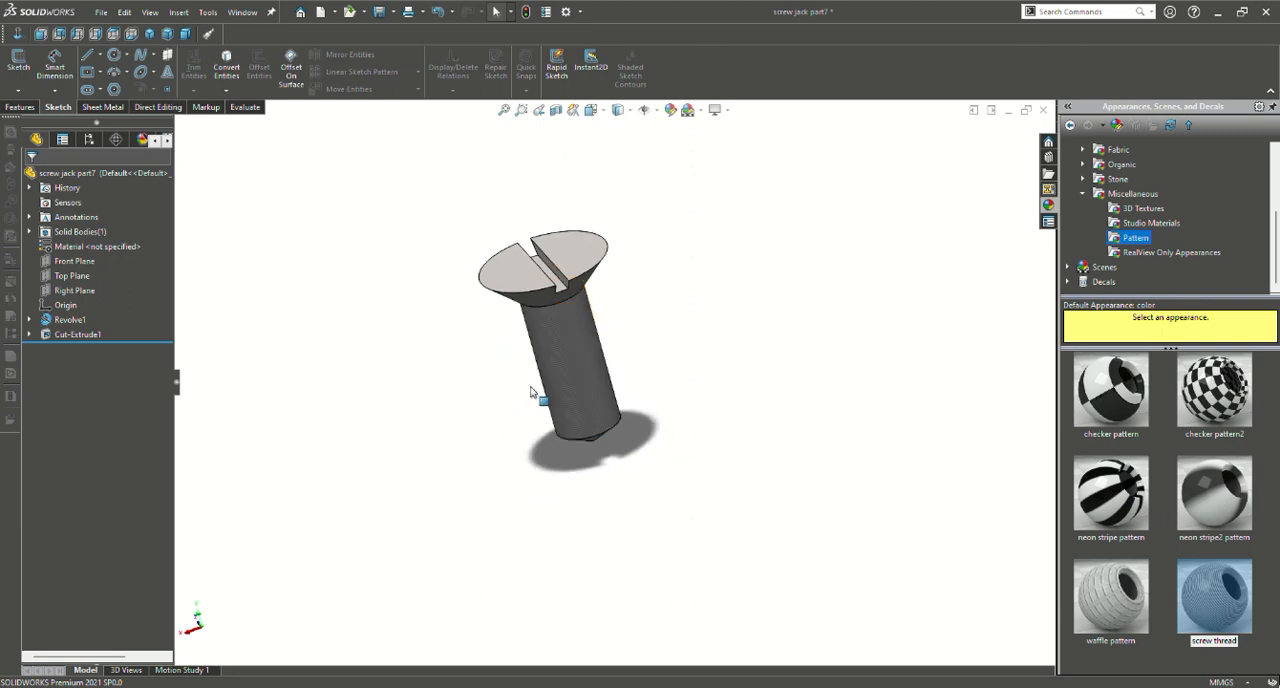
middle_click_drag(531, 392, 602, 369)
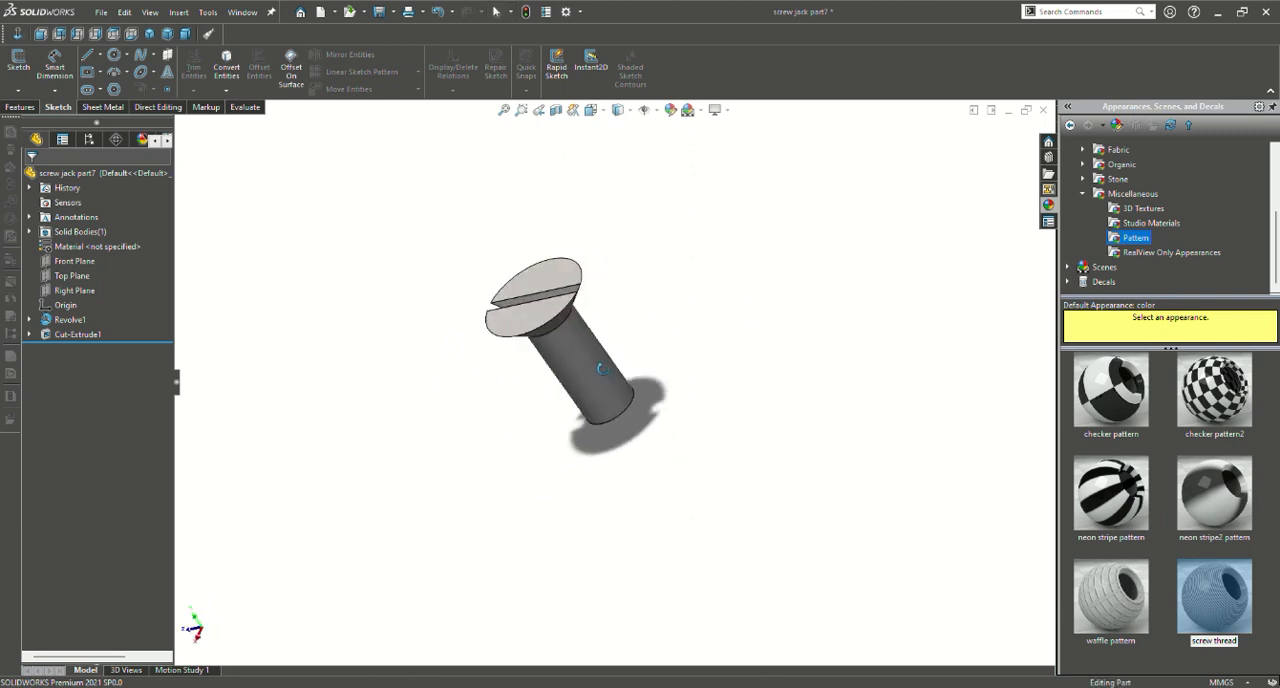
scroll(598, 367, "down", 2)
middle_click_drag(907, 459, 753, 479)
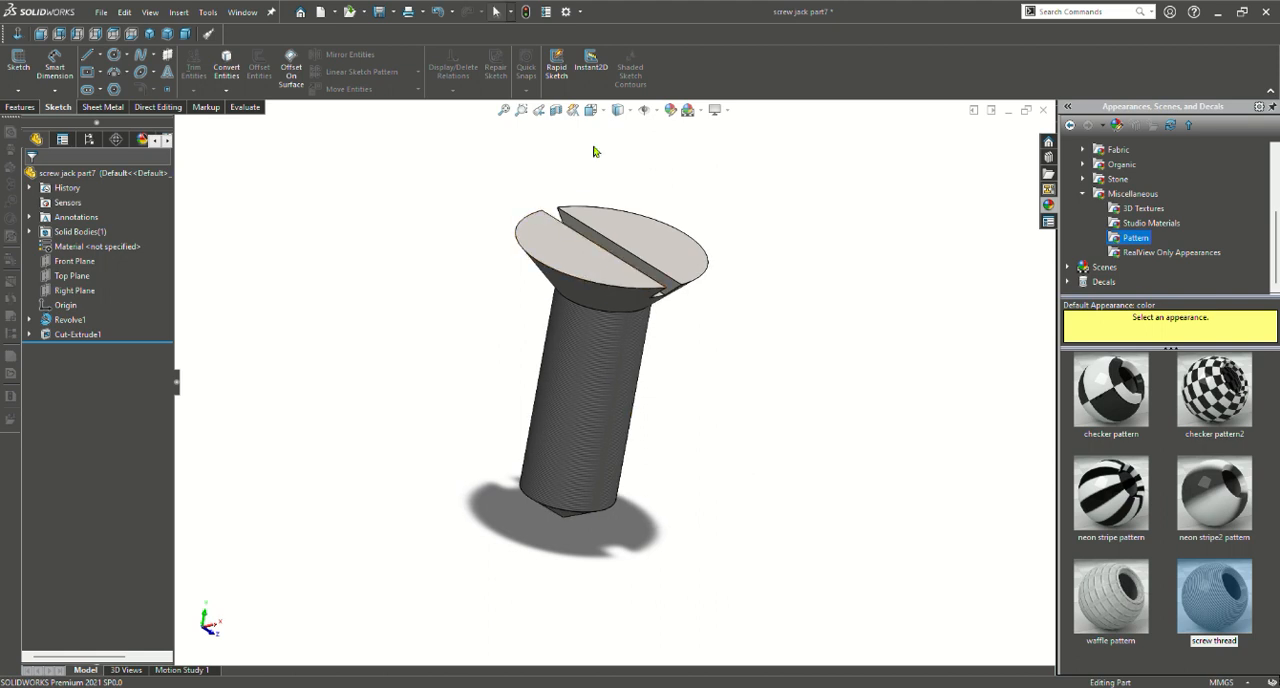
left_click(591, 110)
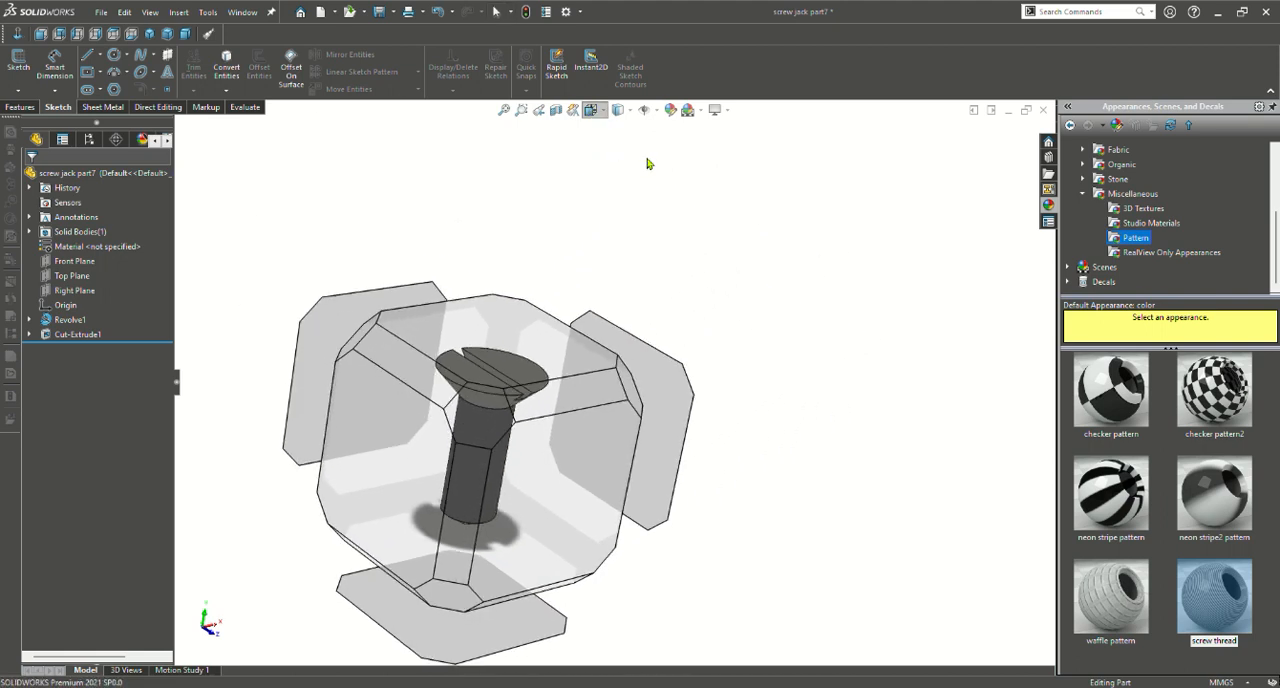
key("ctrl+7")
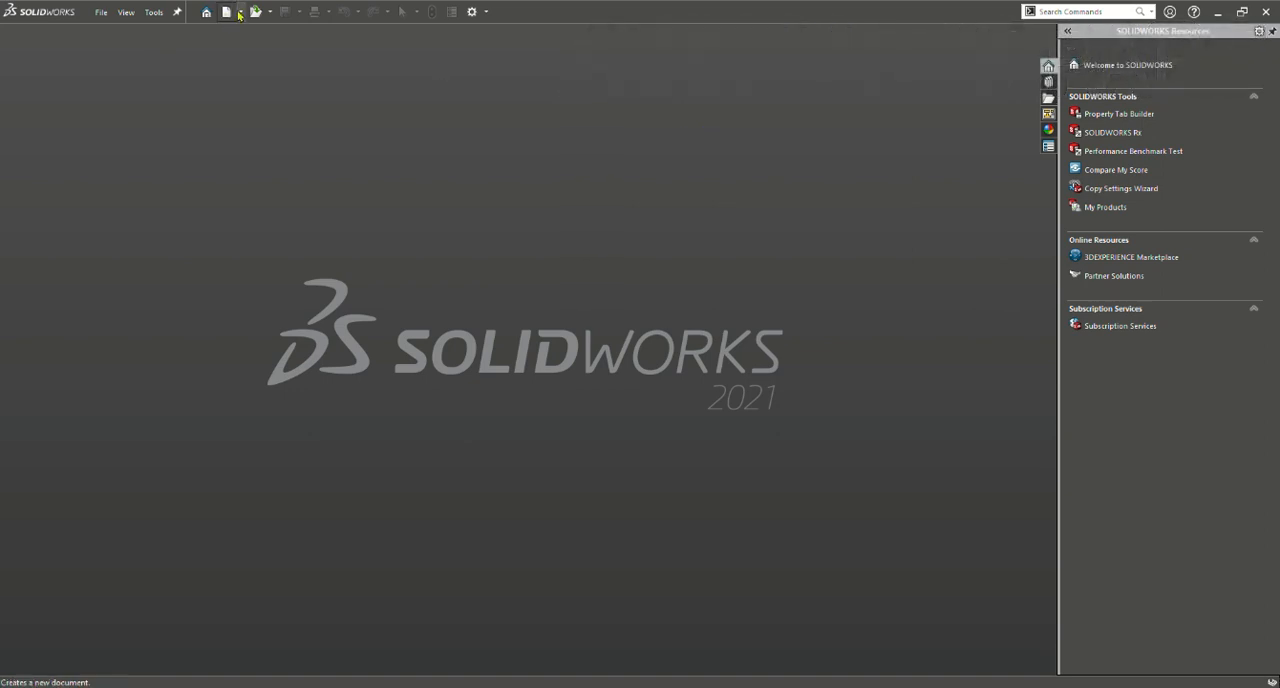
Create a new assembly and place screwjack wok part 1, the conical body, as its base component
left_click(236, 30)
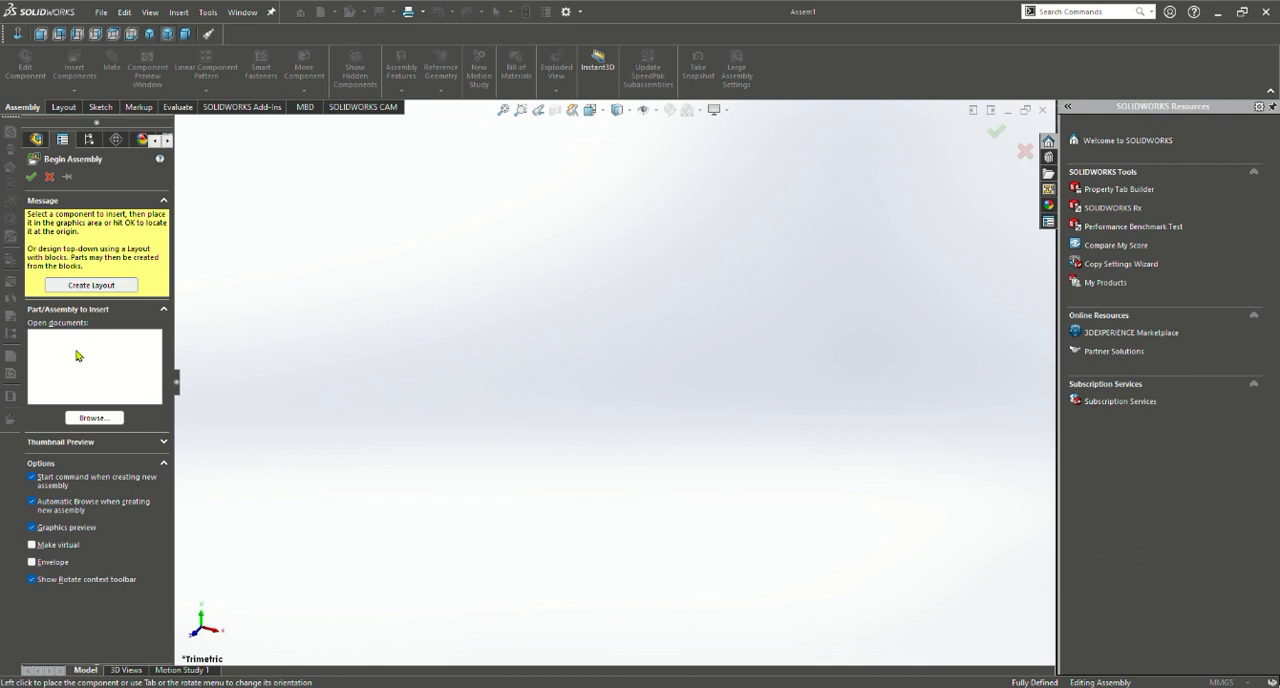
left_click(113, 420)
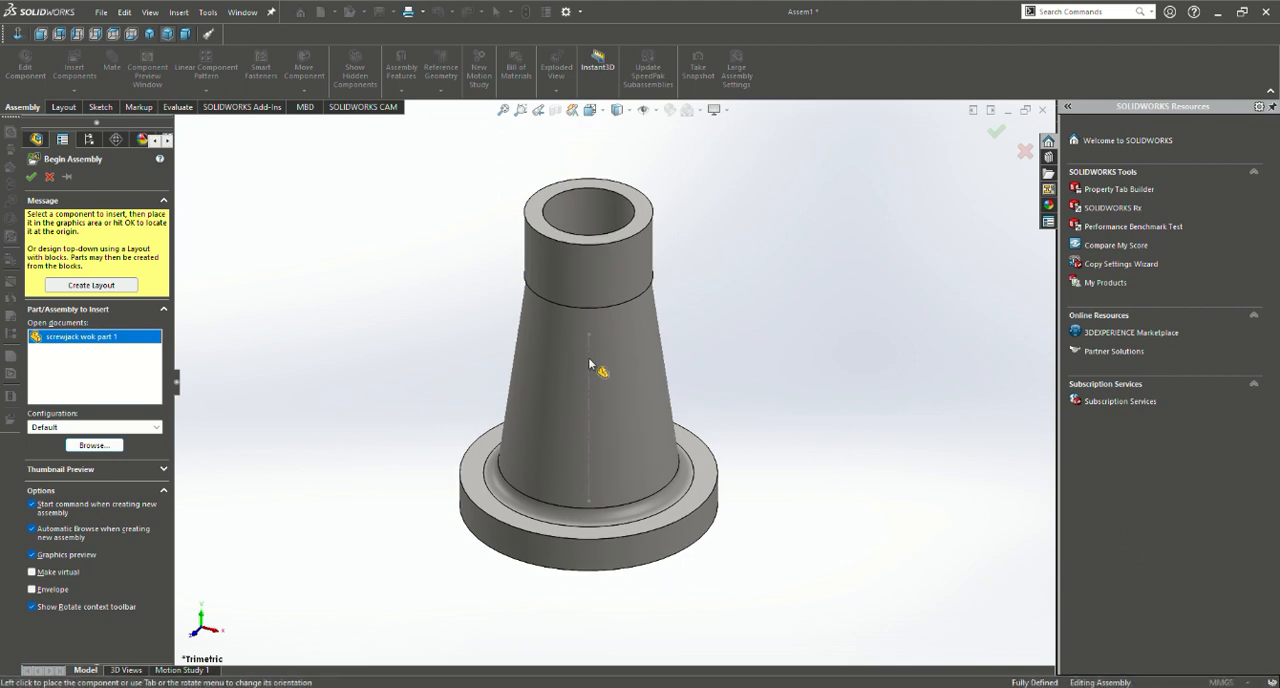
left_click(589, 359)
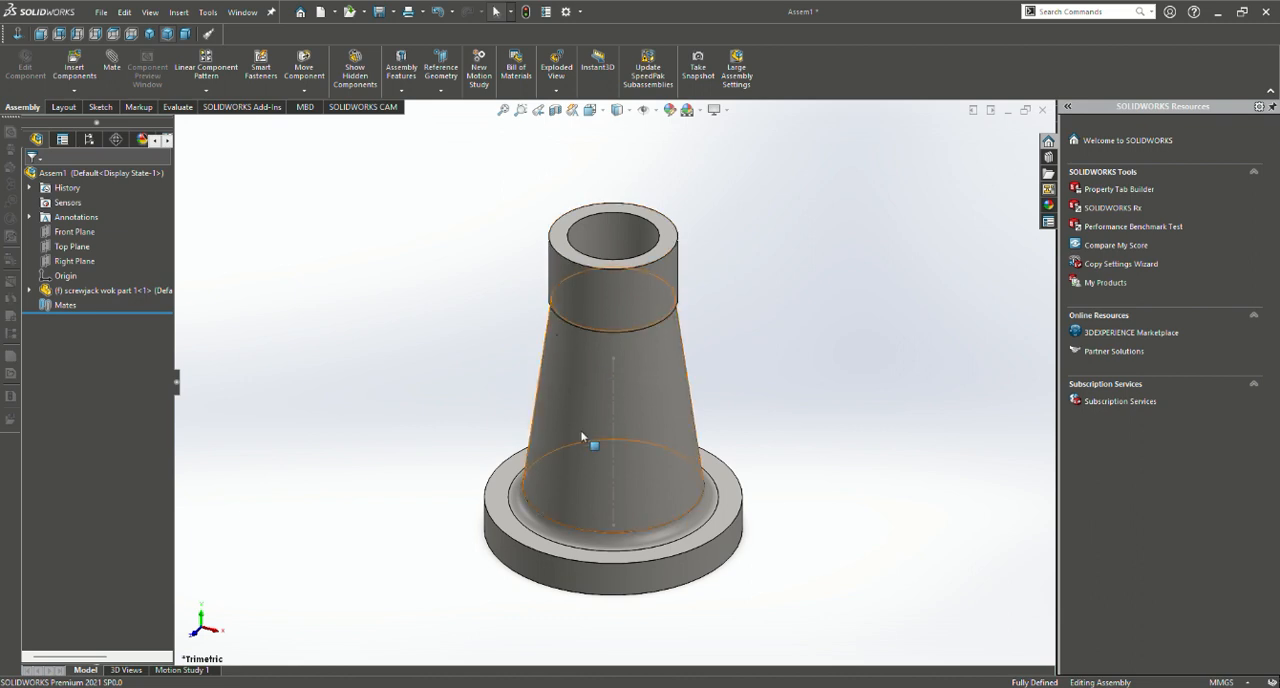
scroll(585, 445, "up", 2)
scroll(523, 543, "down", 2)
left_click(601, 378)
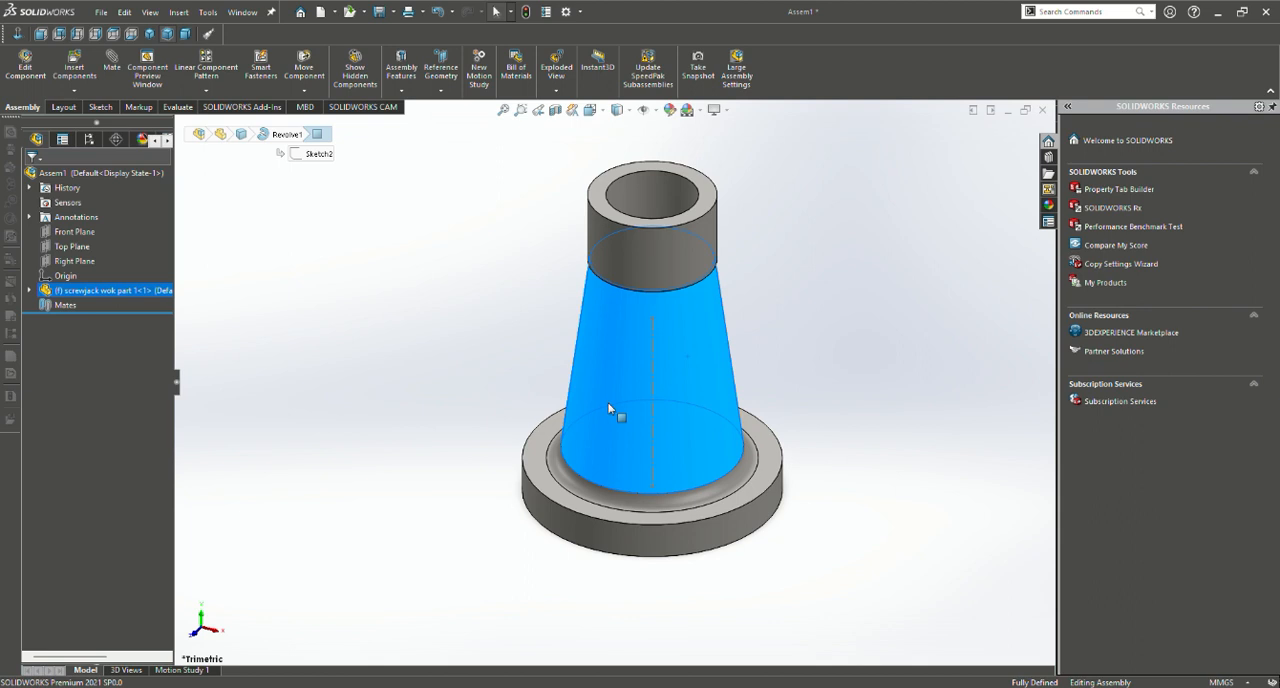
left_click(523, 363)
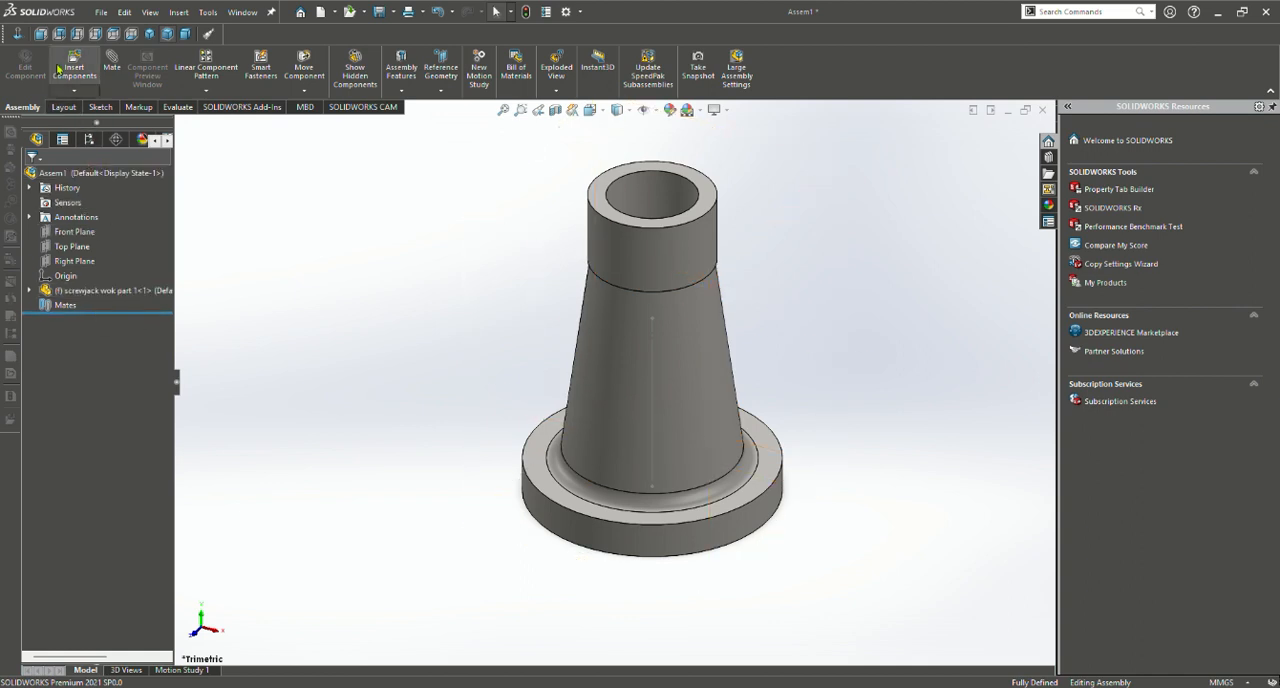
Insert screwjack wok part 2 and screwjack wok part3 into the assembly, one on each side of the body
left_click(88, 66)
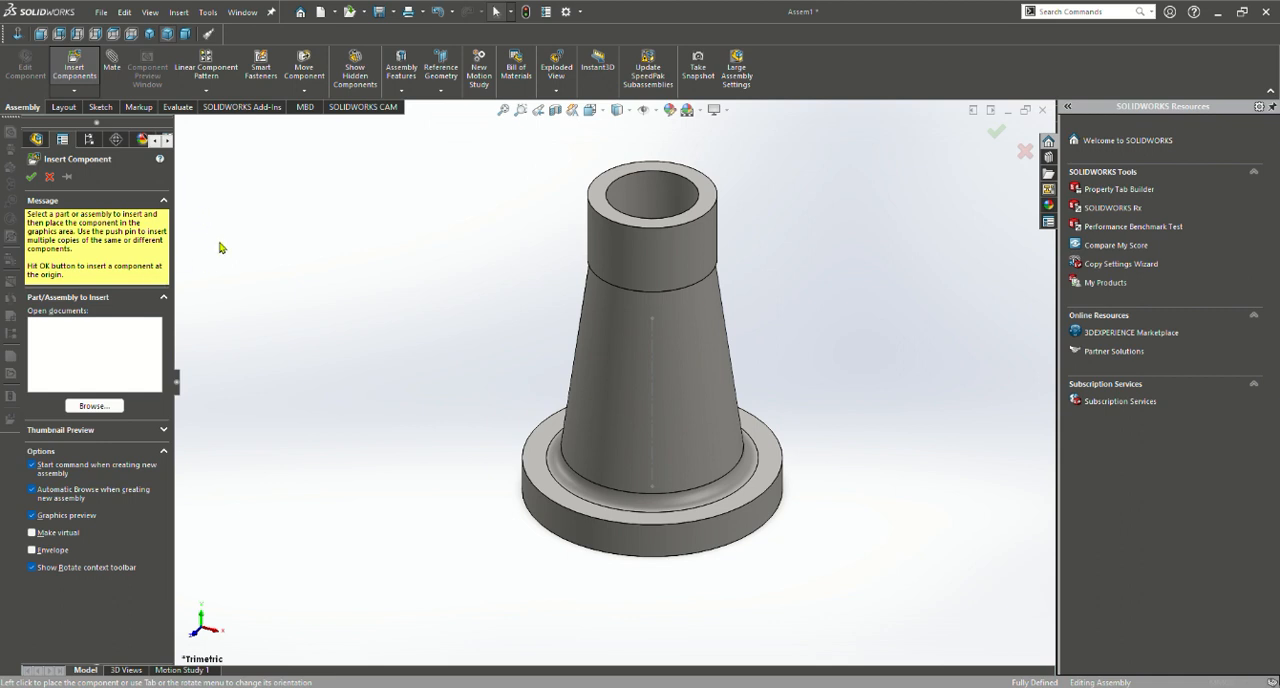
left_click(432, 292)
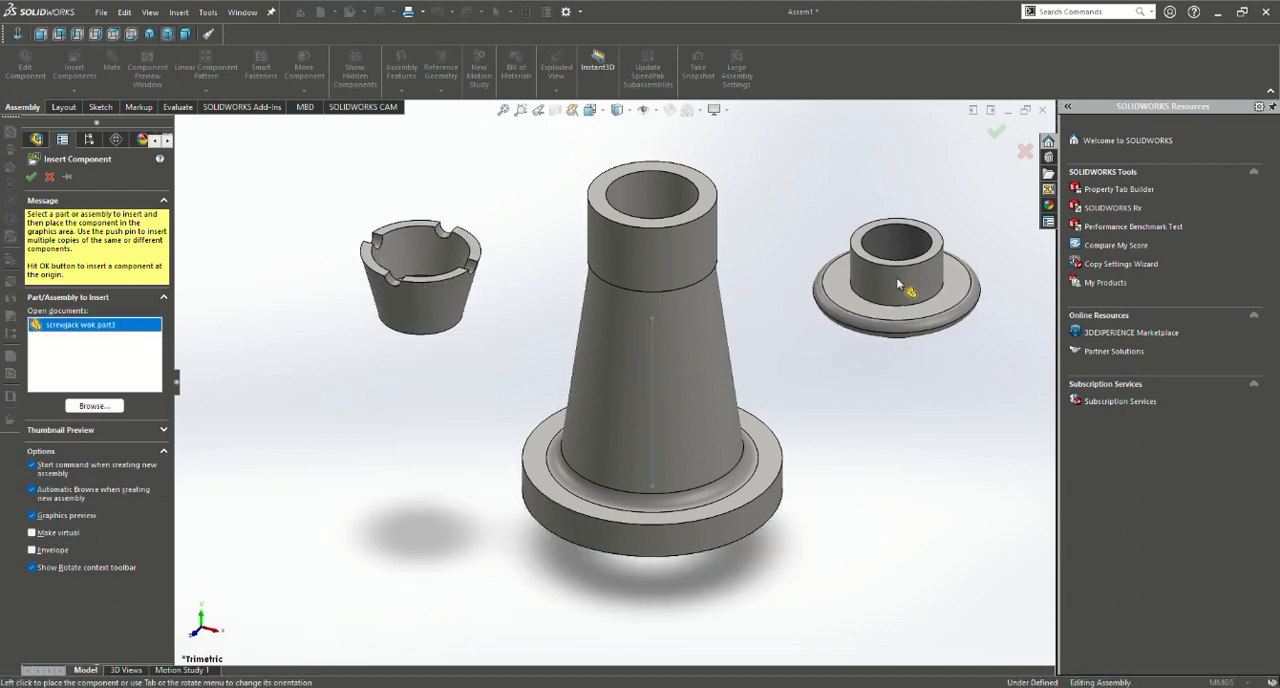
left_click(903, 286)
scroll(672, 420, "up", 4)
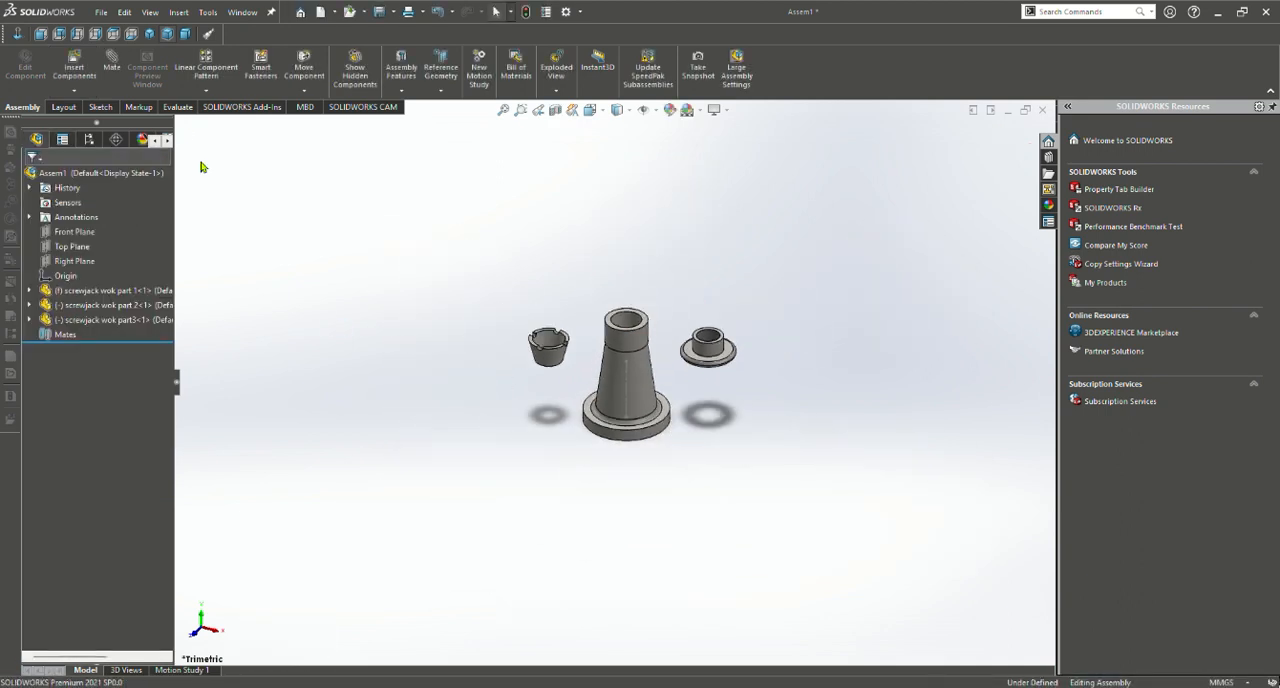
Insert jack screw part 4, screw jack part 5, screw jack part 6 and screw jack part7 around the body
left_click(78, 70)
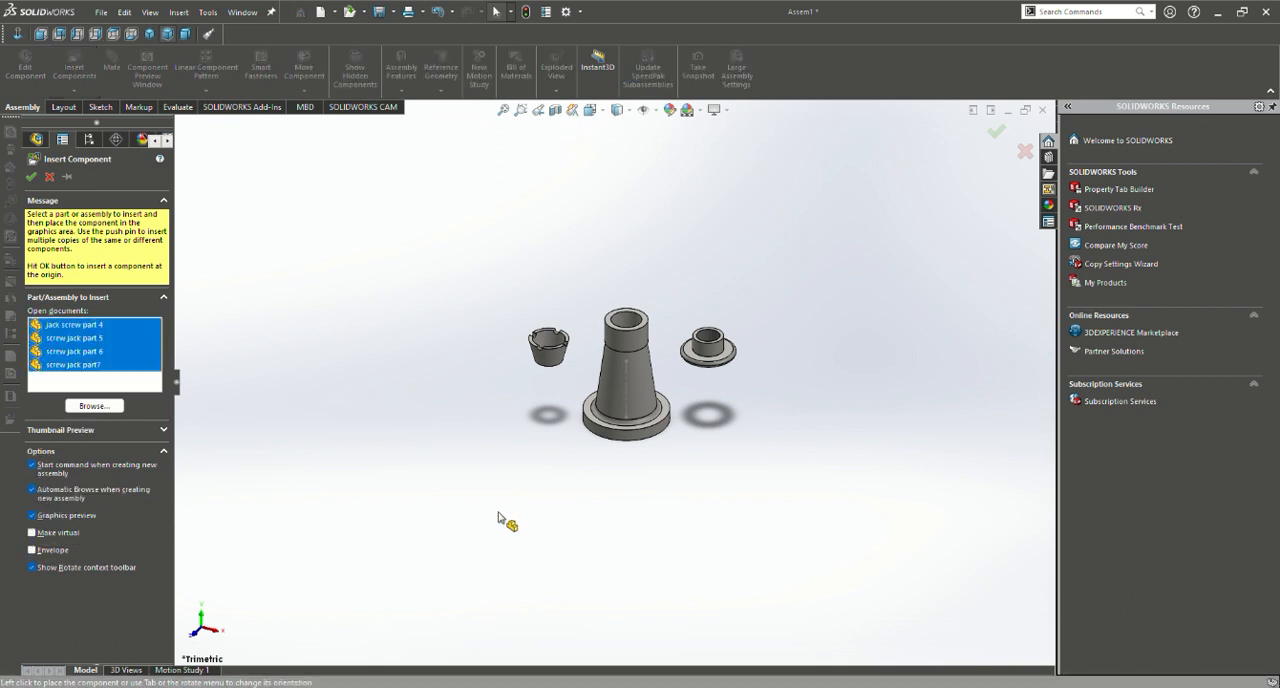
left_click(422, 306)
left_click(809, 261)
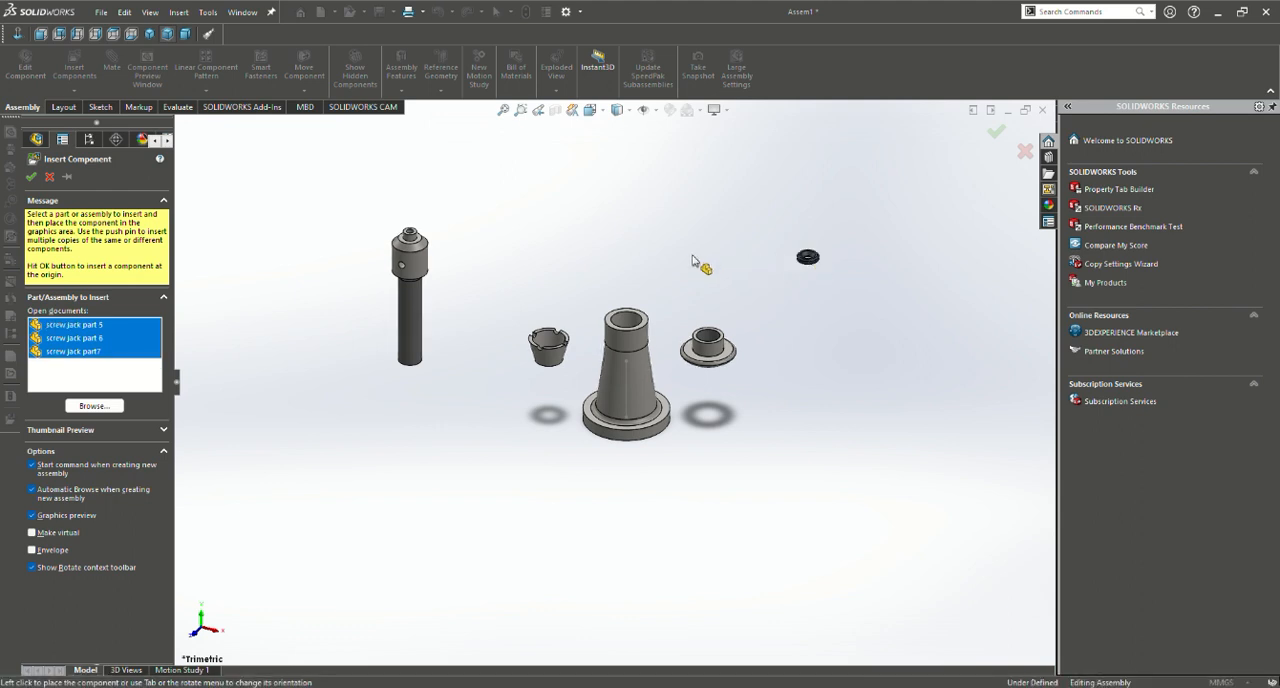
left_click(574, 240)
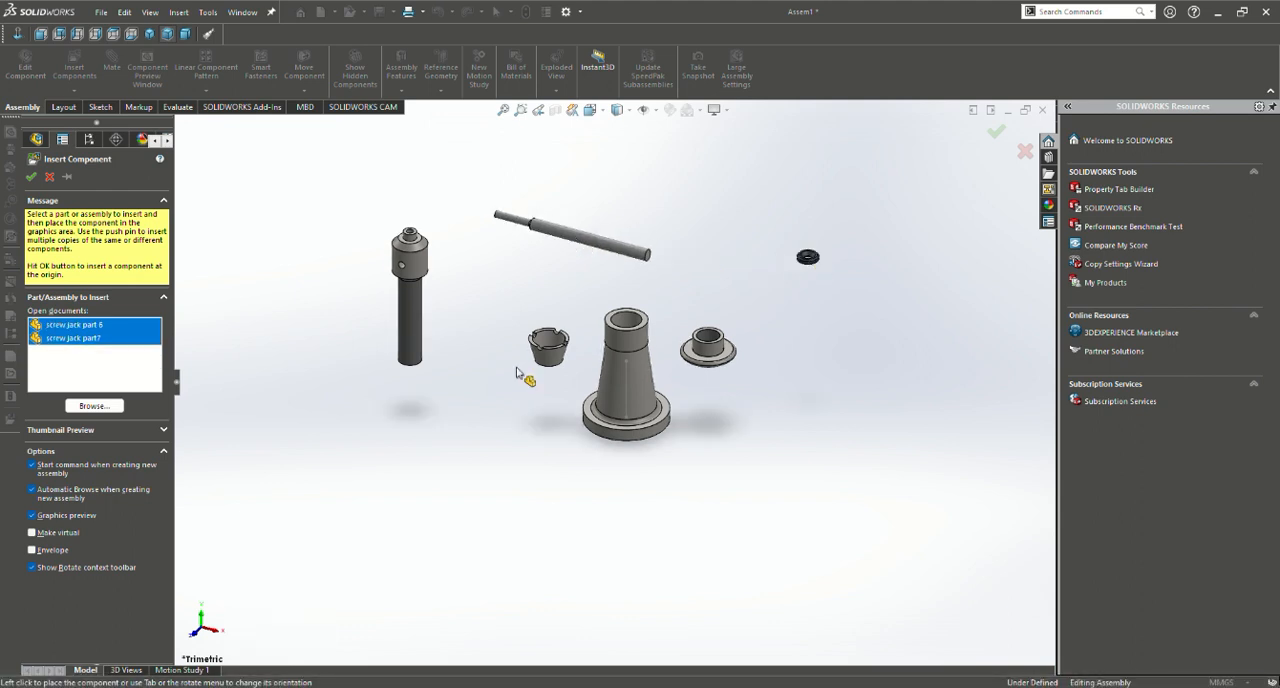
left_click(477, 400)
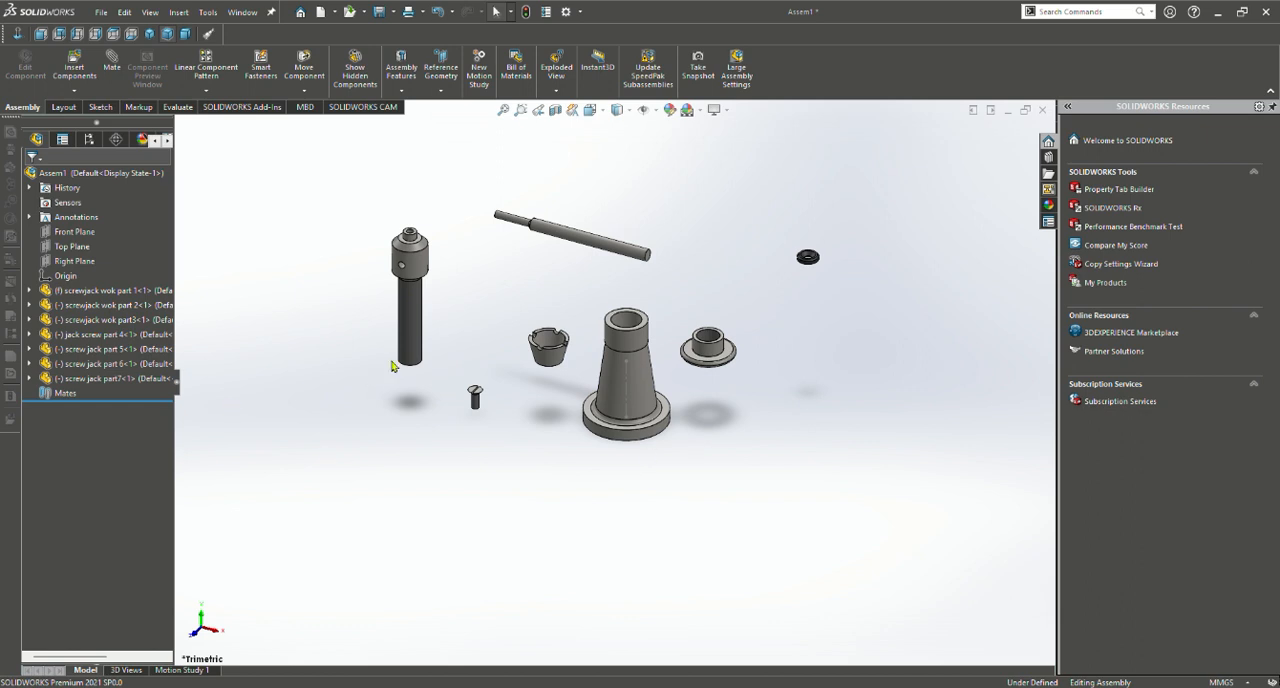
Move the stepped rod up and to the right, and position the jack screw above the body's bore
scroll(566, 396, "up", 2)
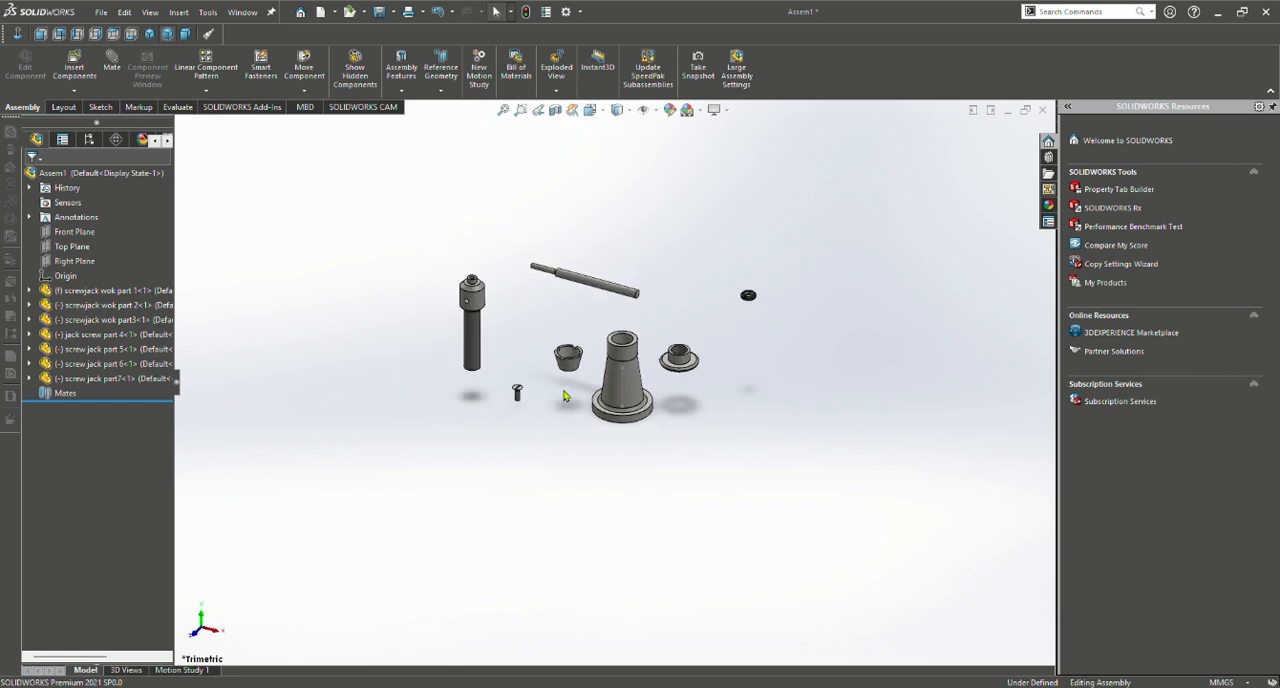
scroll(588, 403, "down", 2)
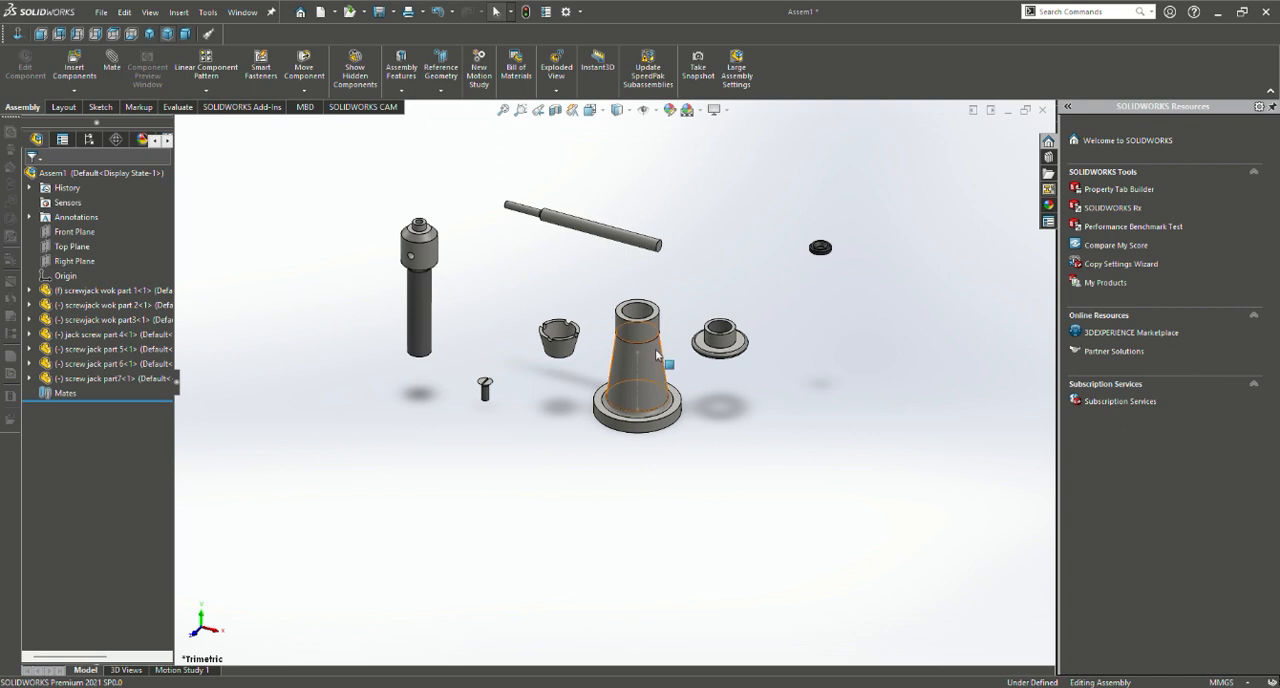
left_click_drag(632, 249, 823, 189)
left_click_drag(423, 240, 637, 157)
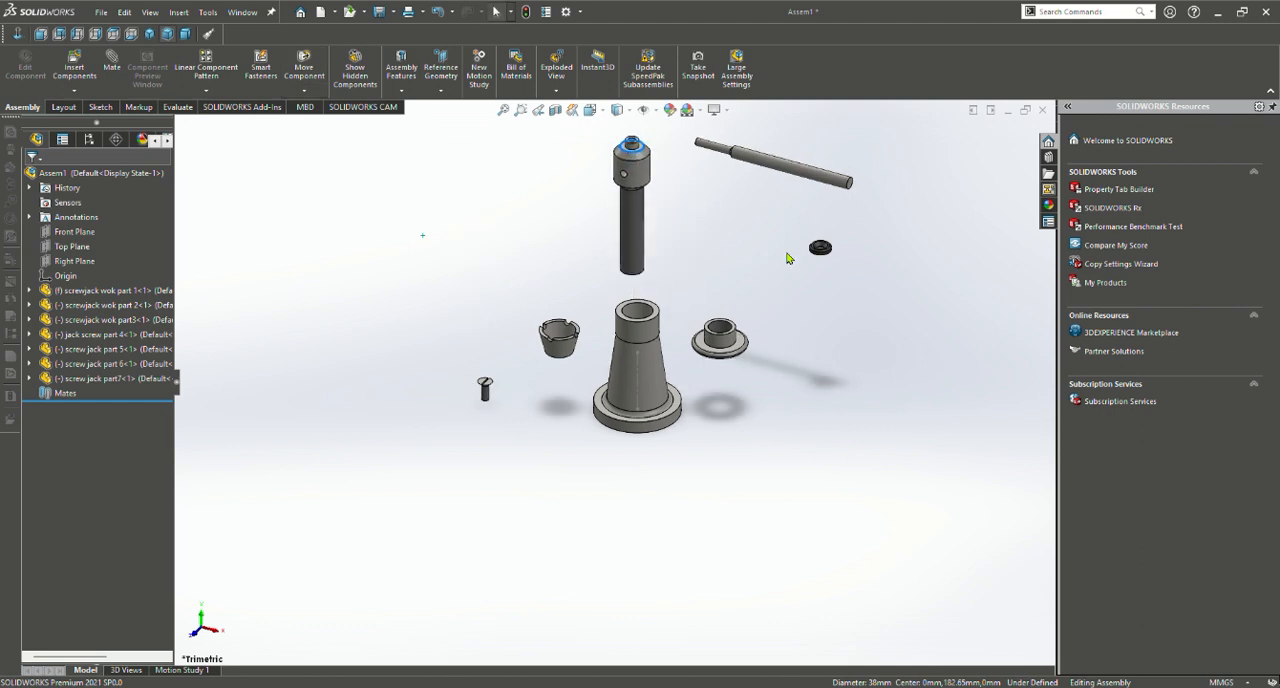
Examine the loosely arranged screw jack components from several angles, and select the jack screw's threaded shank
scroll(740, 258, "up", 3)
scroll(697, 290, "down", 3)
middle_click_drag(680, 321, 594, 352)
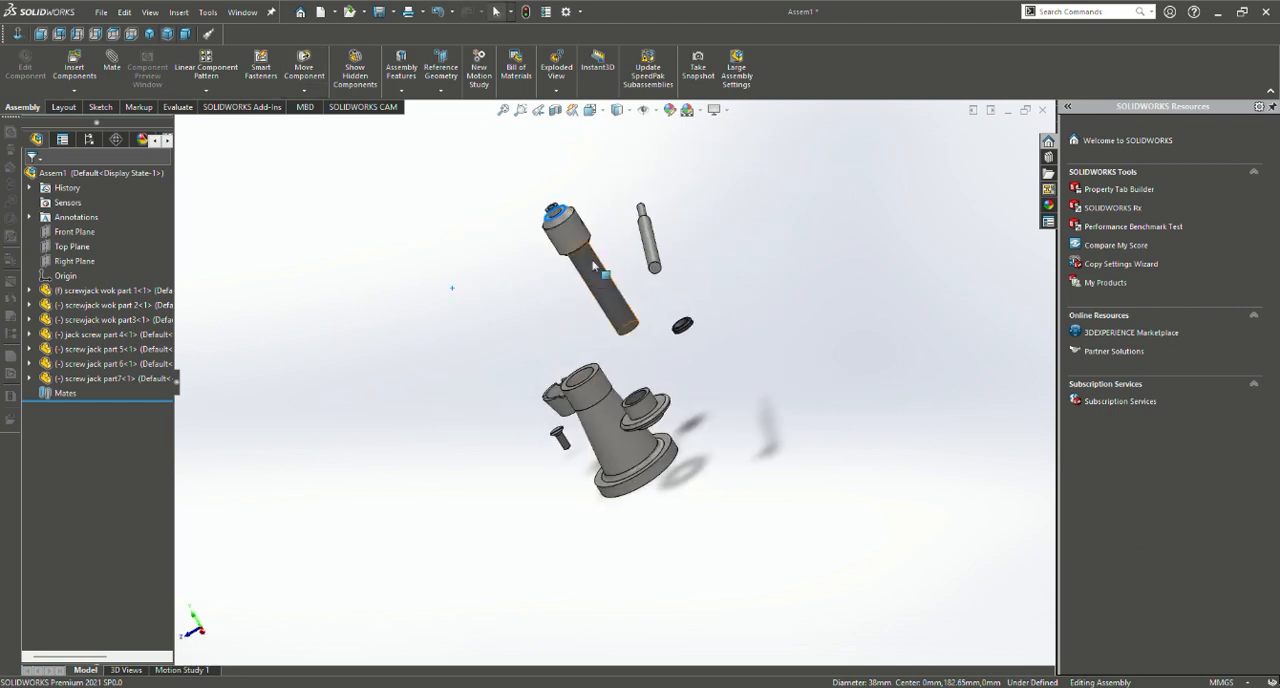
left_click_drag(625, 295, 568, 281)
middle_click_drag(633, 348, 716, 279)
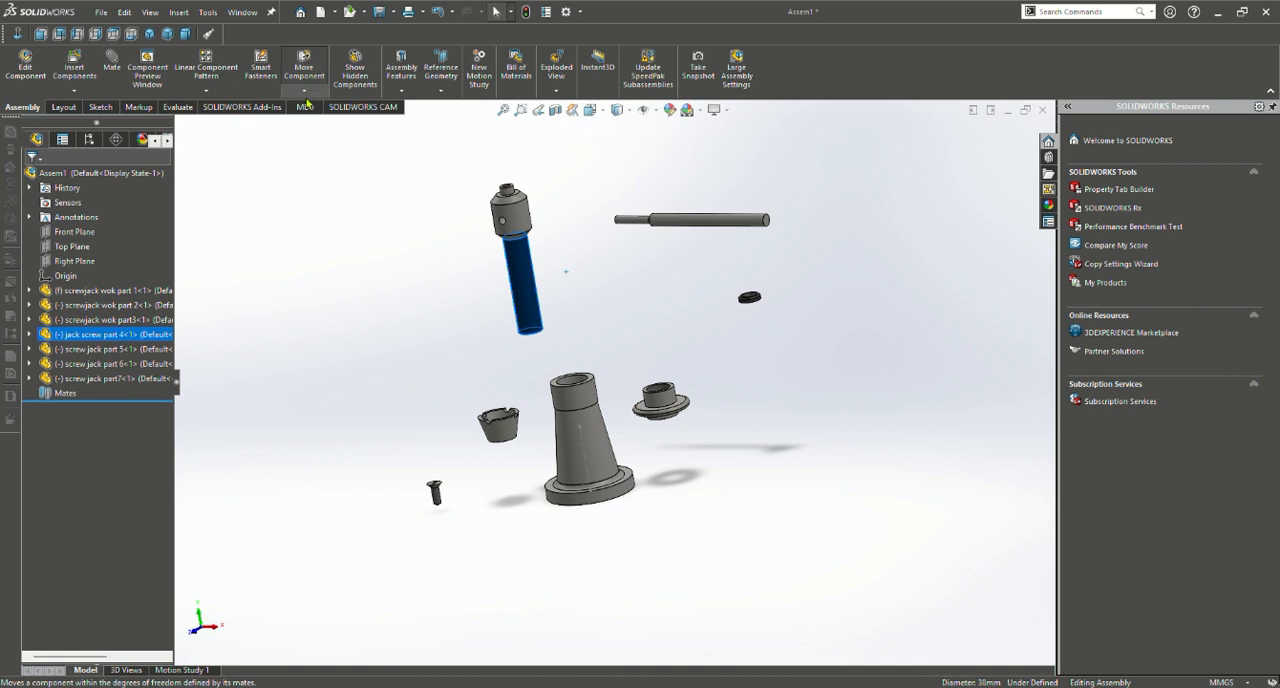
left_click(314, 131)
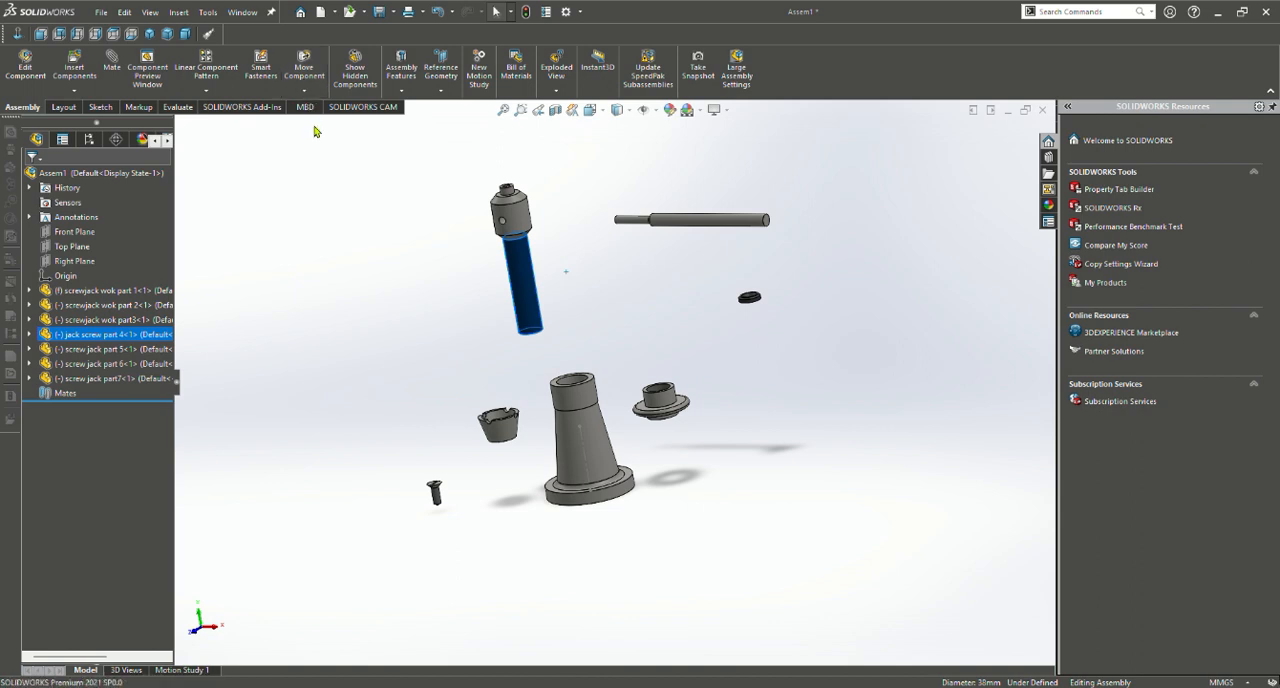
Rotate the flanged collar, screwjack wok part3, so its longer cylindrical end faces down toward the body
left_click_drag(692, 414, 660, 274)
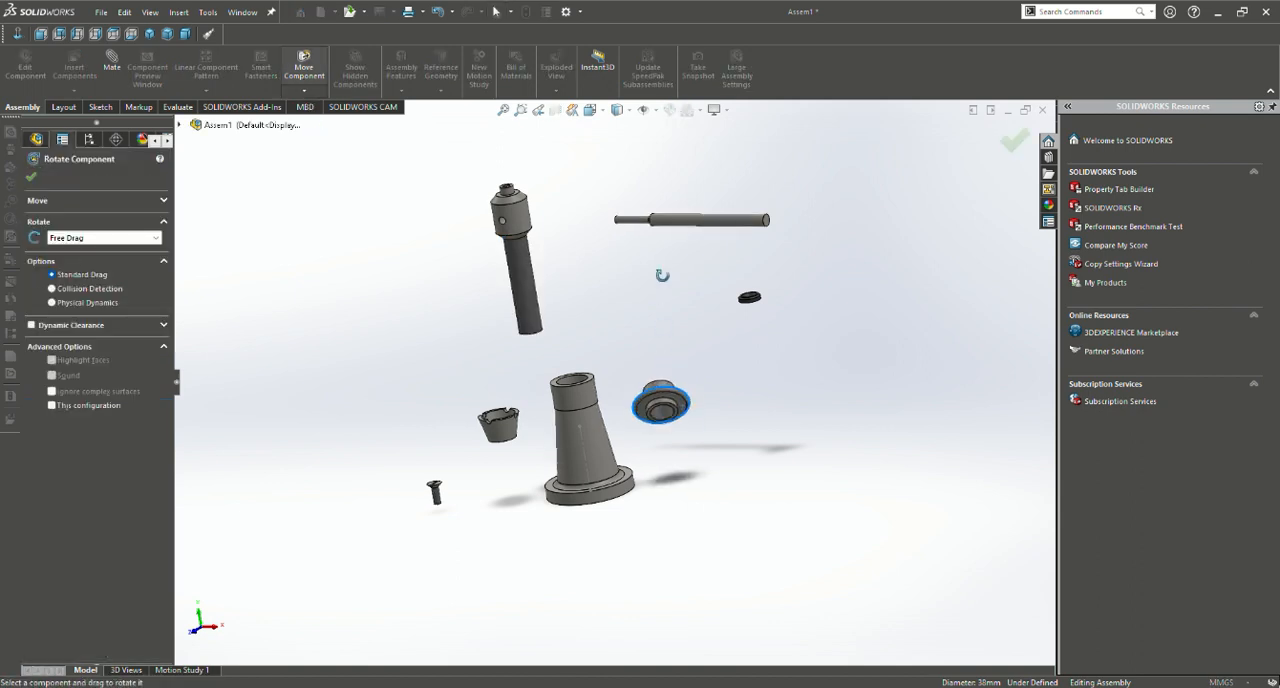
left_click_drag(660, 411, 655, 277)
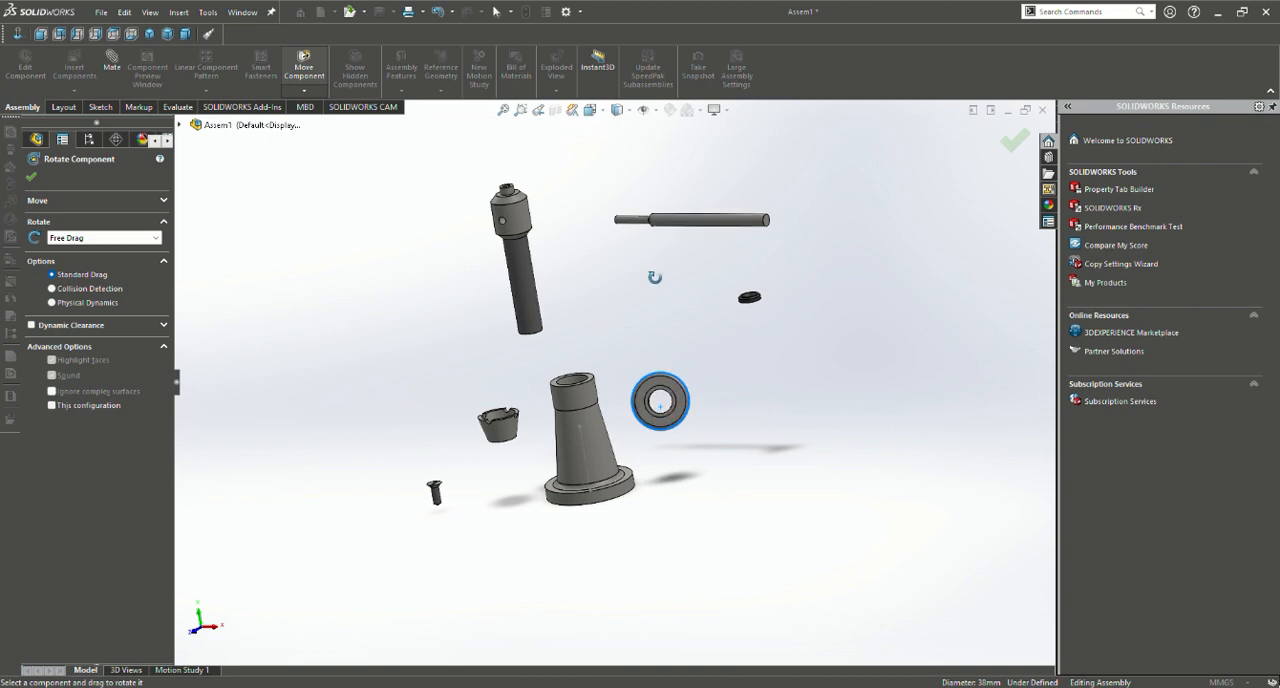
left_click_drag(662, 401, 683, 328)
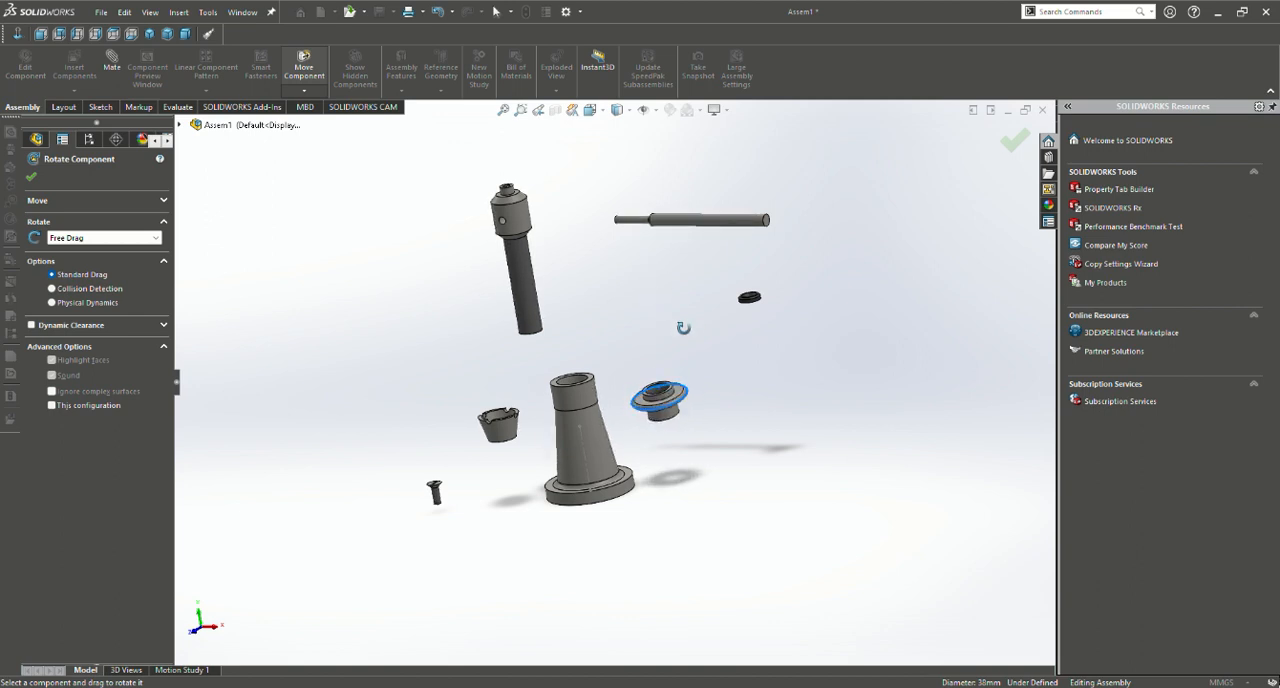
left_click(31, 178)
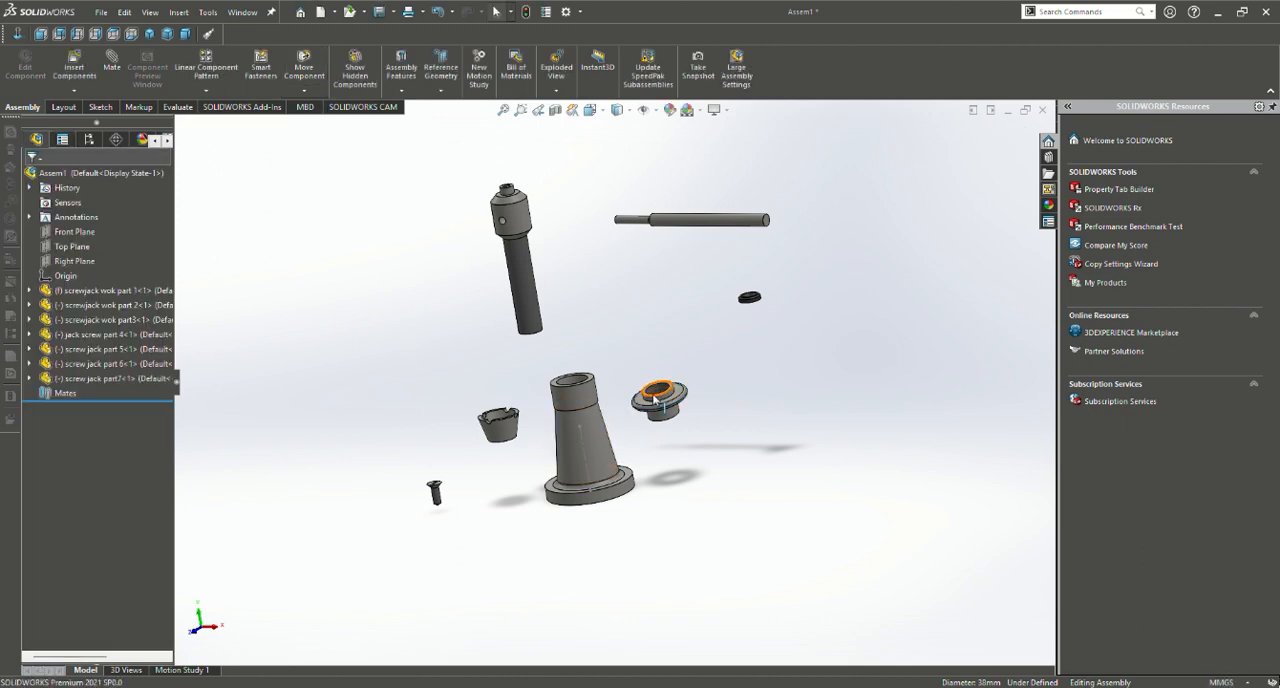
Move the flanged collar directly above the body's bore and shift the notched cup up beside the jack screw
left_click_drag(664, 409, 586, 342)
left_click_drag(503, 424, 575, 381)
left_click(505, 430)
left_click(574, 342)
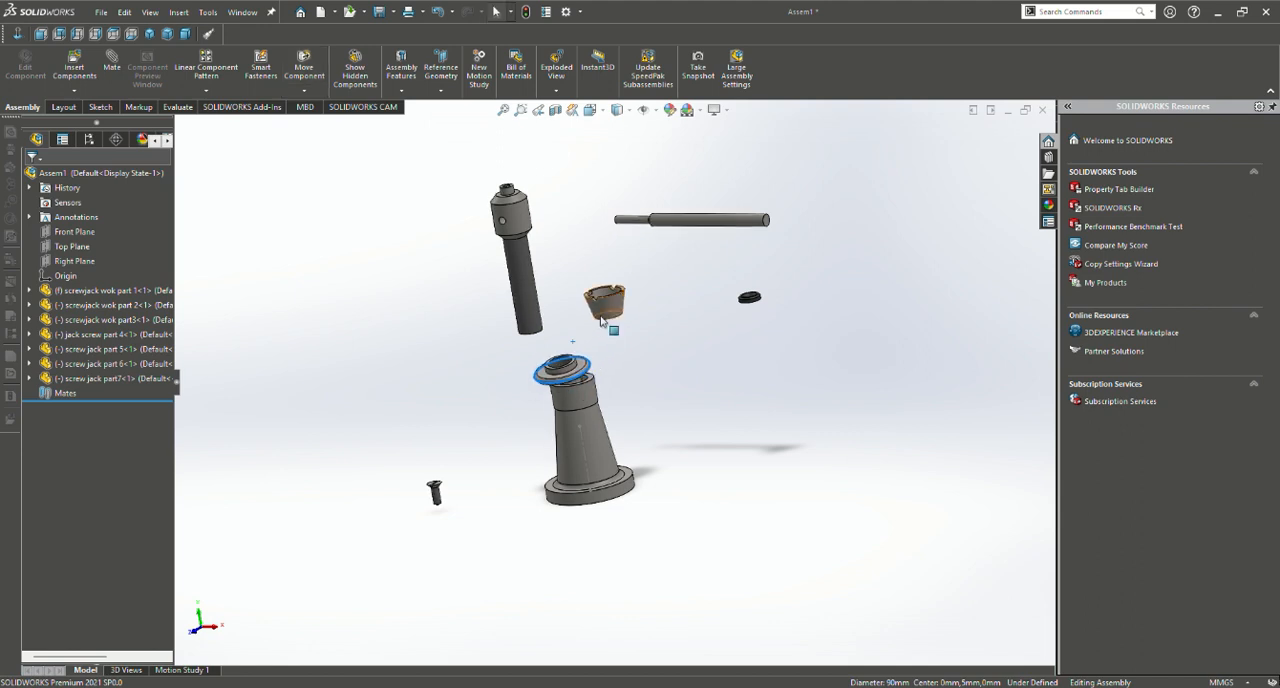
left_click_drag(600, 316, 633, 318)
Add a concentric mate between the flanged collar's circular rim edge and the bore of the body
middle_click_drag(633, 318, 970, 323)
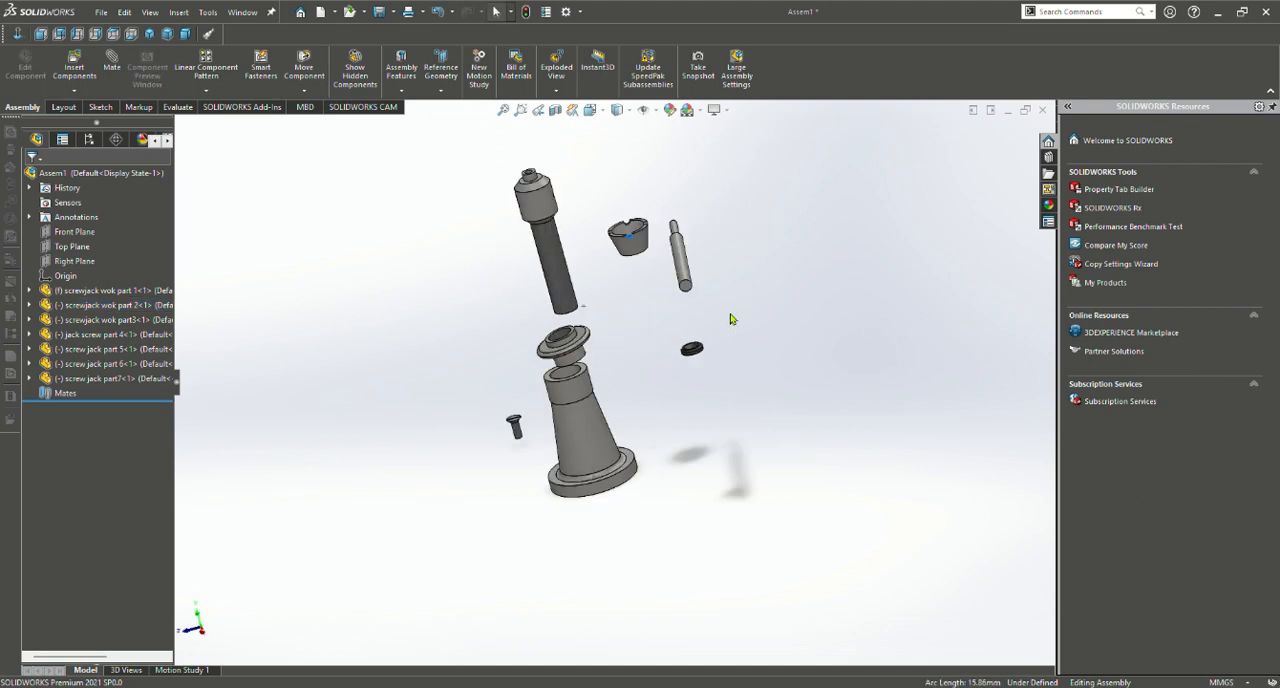
left_click_drag(905, 375, 857, 302)
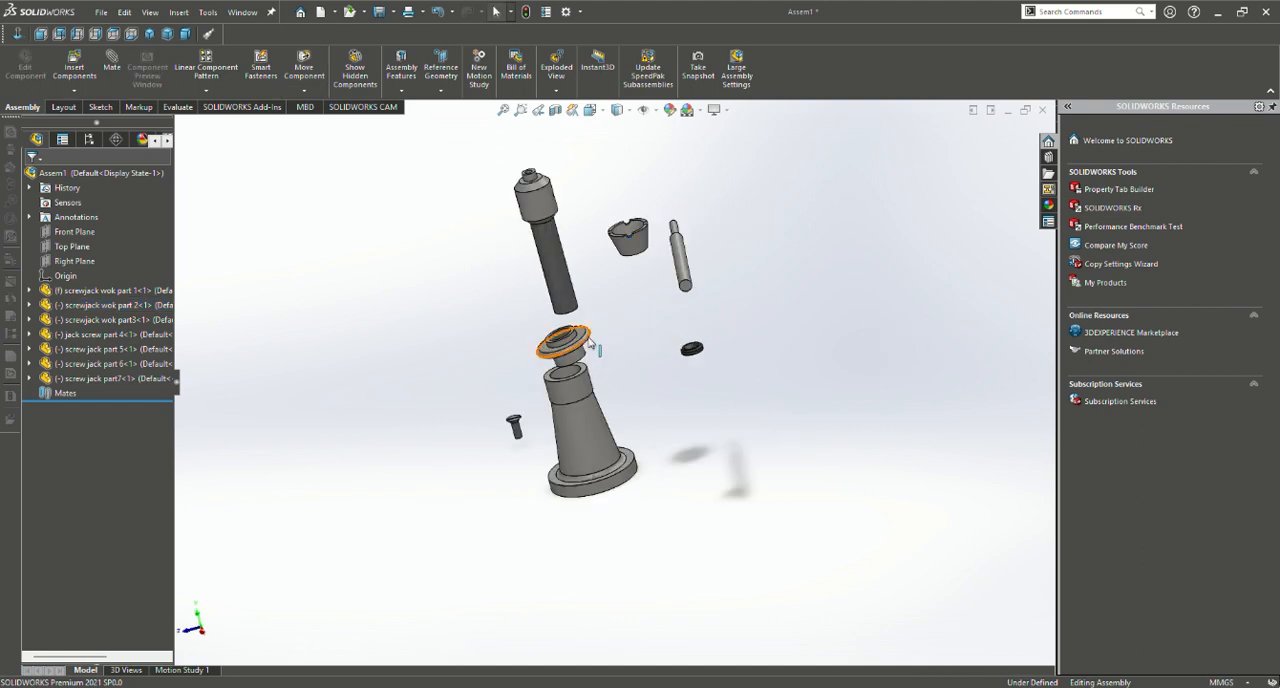
mouse_move(578, 350)
left_mouse_down()
mouse_move(562, 353)
mouse_move(525, 295)
mouse_move(559, 312)
mouse_move(565, 355)
left_mouse_up()
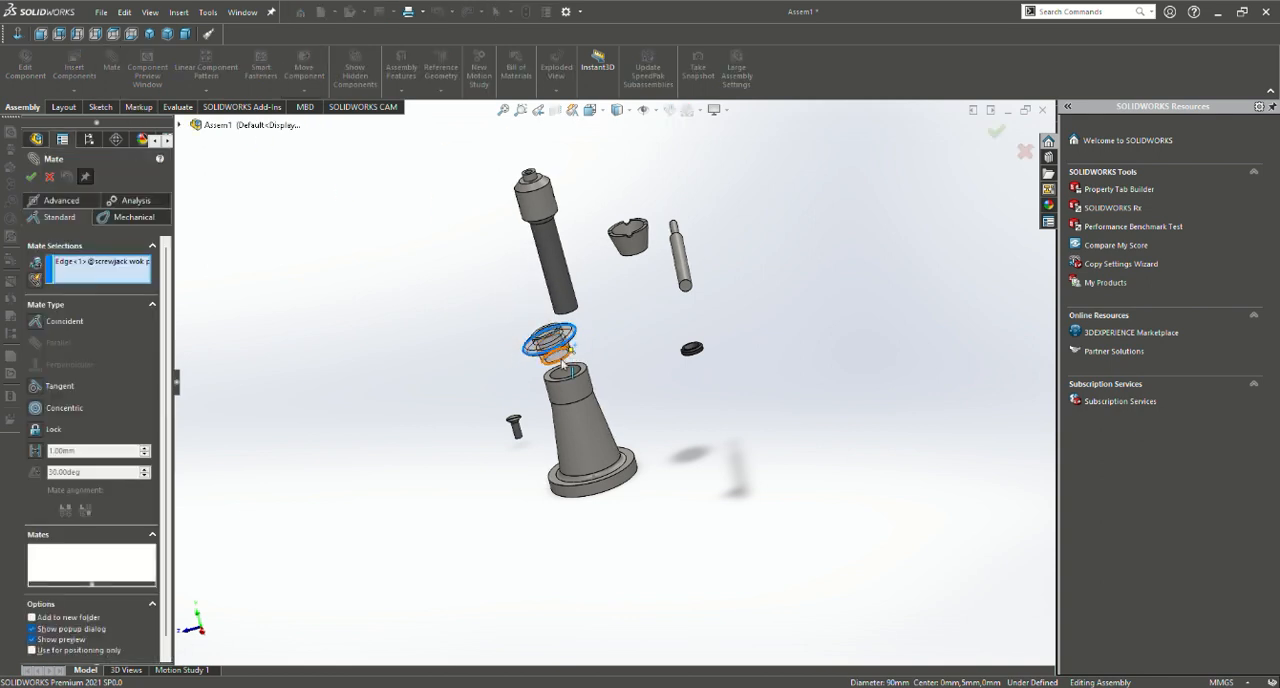
scroll(573, 345, "down", 5)
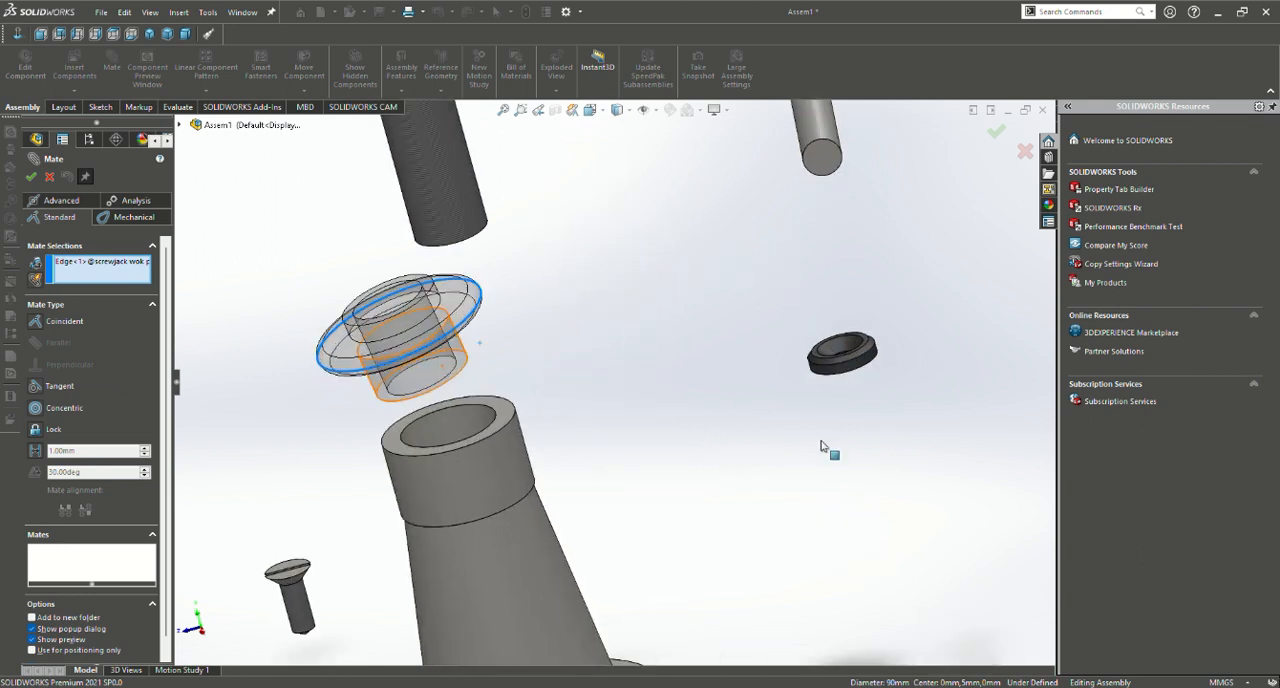
left_click(385, 402)
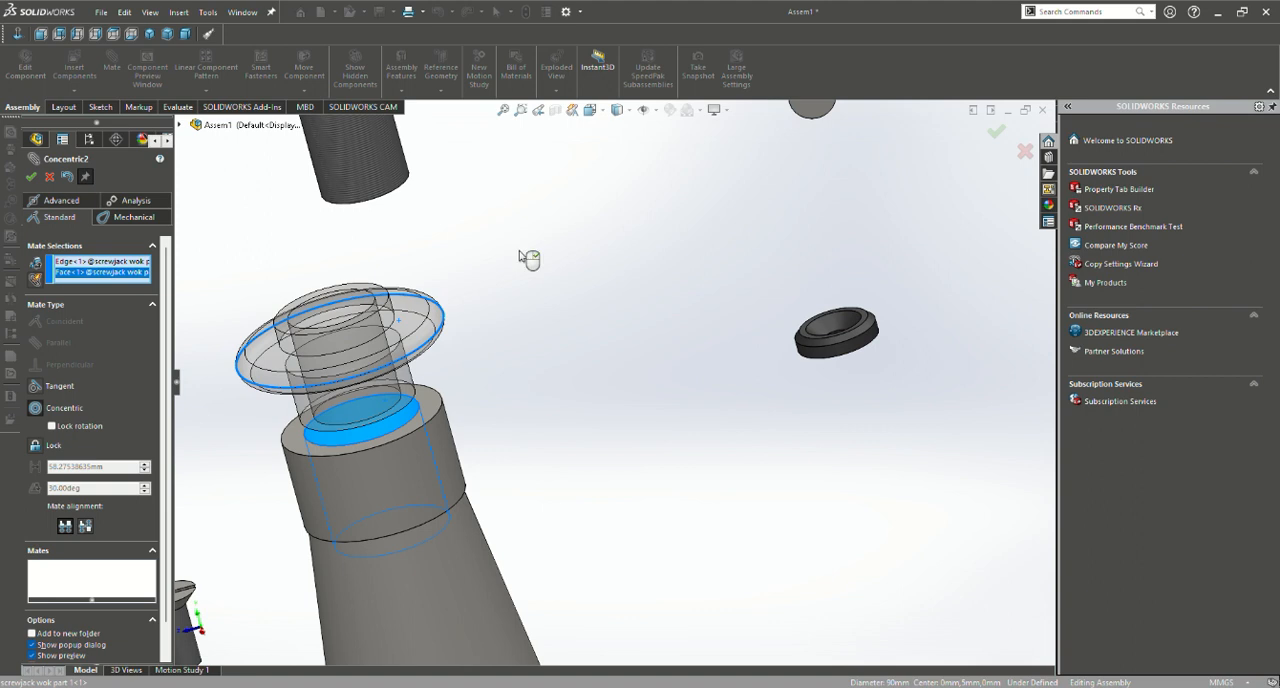
scroll(529, 259, "up", 4)
key("Return")
scroll(560, 288, "up", 5)
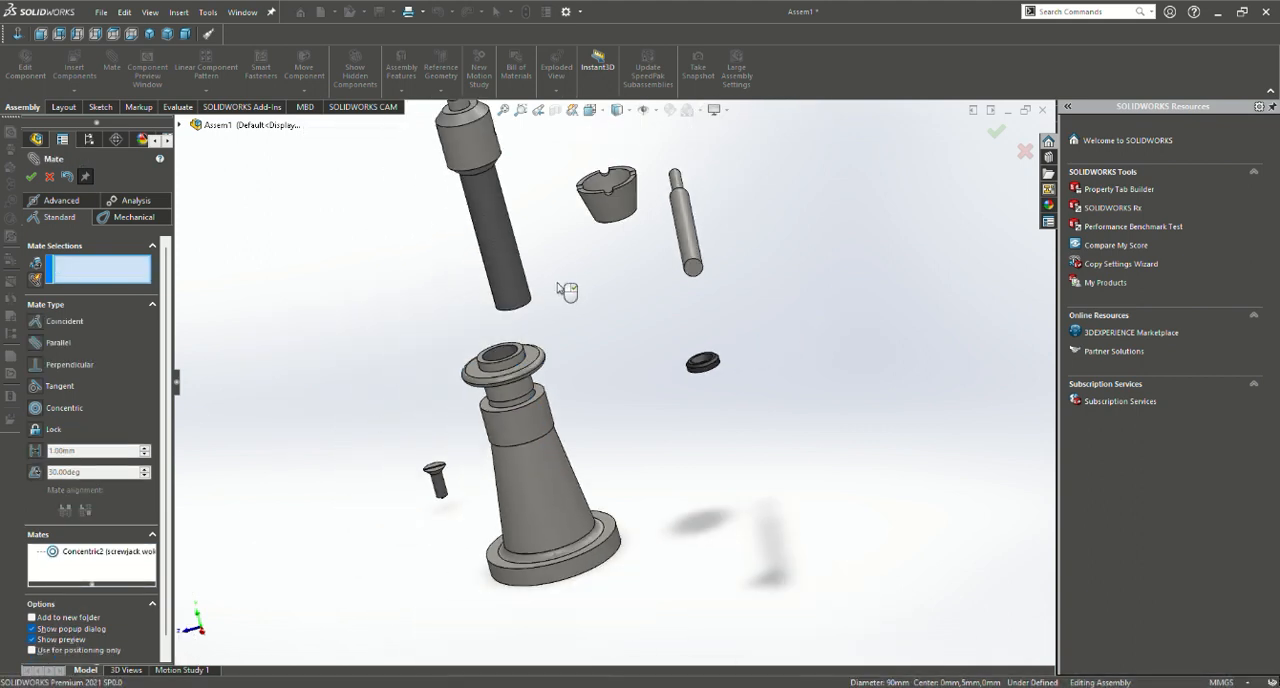
Mate the jack screw's threaded shank concentric with the flanged collar's bore and slide the screw down into it
left_click(521, 298)
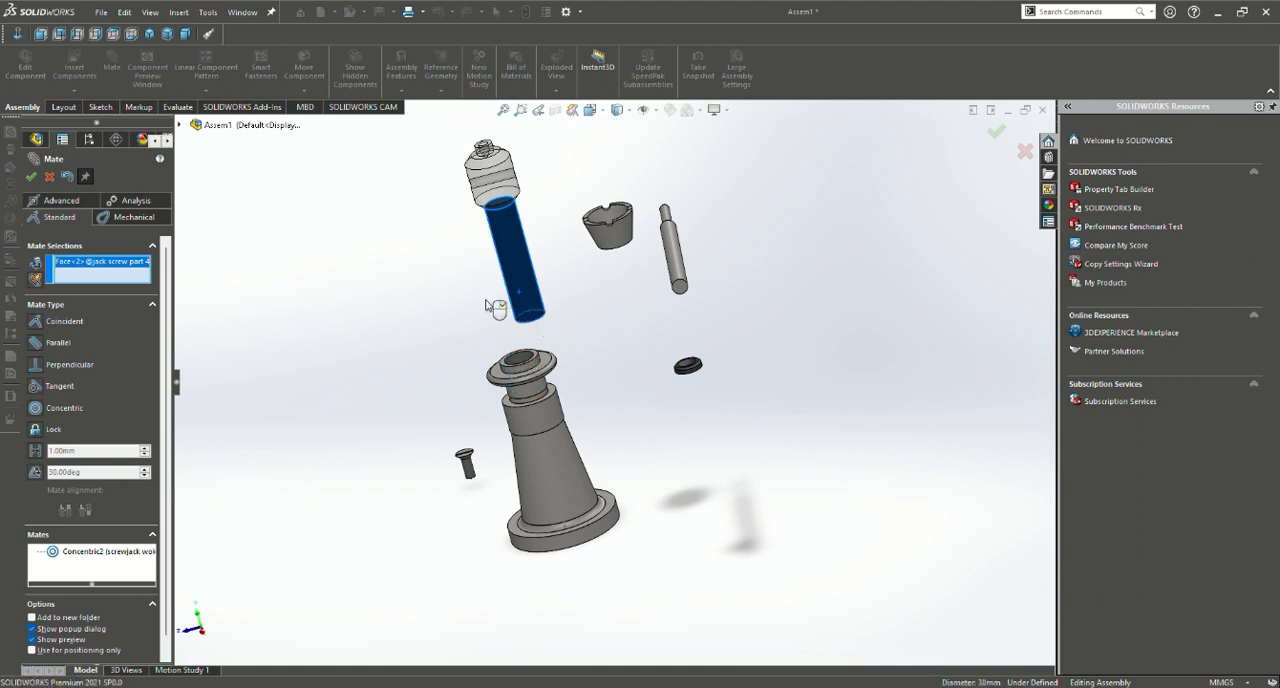
left_click(533, 366)
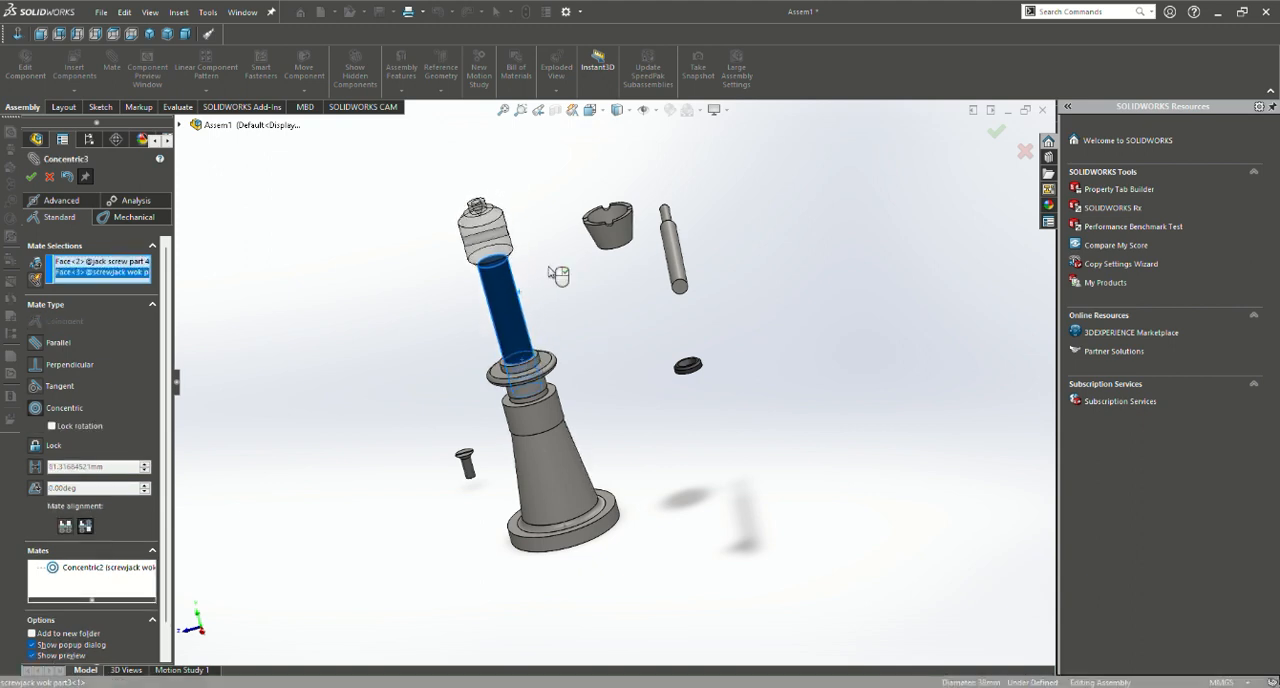
key("Return")
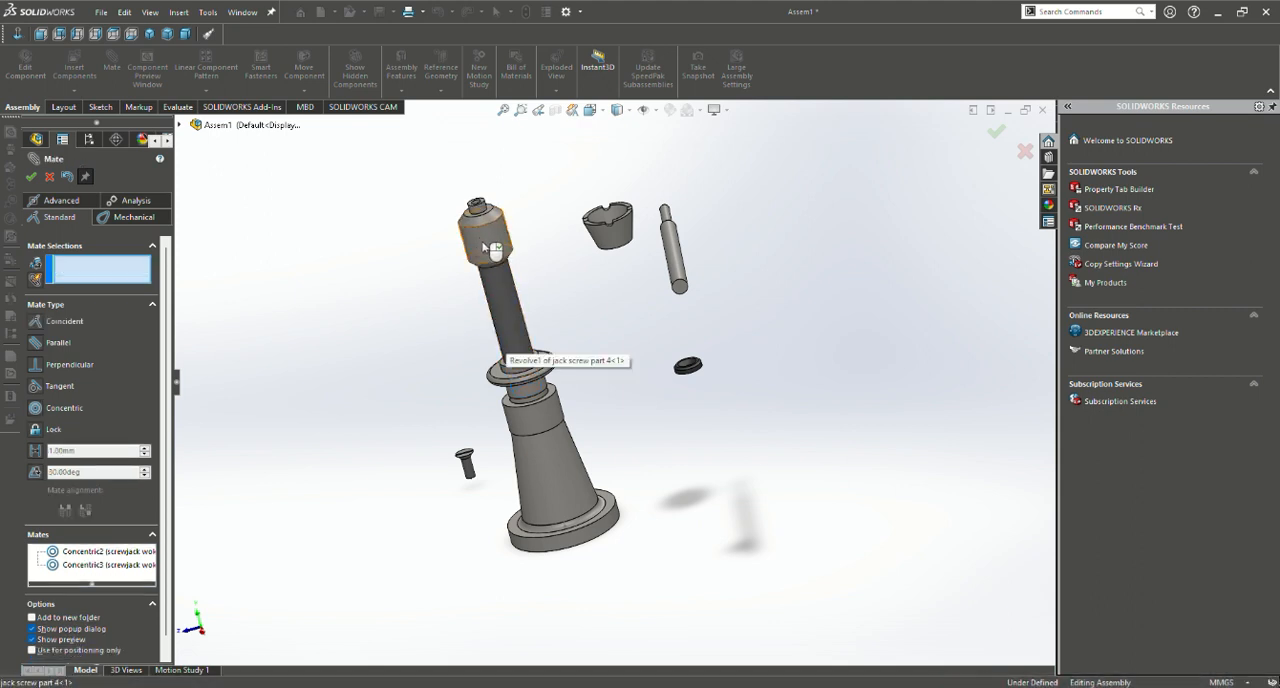
left_click_drag(479, 243, 517, 292)
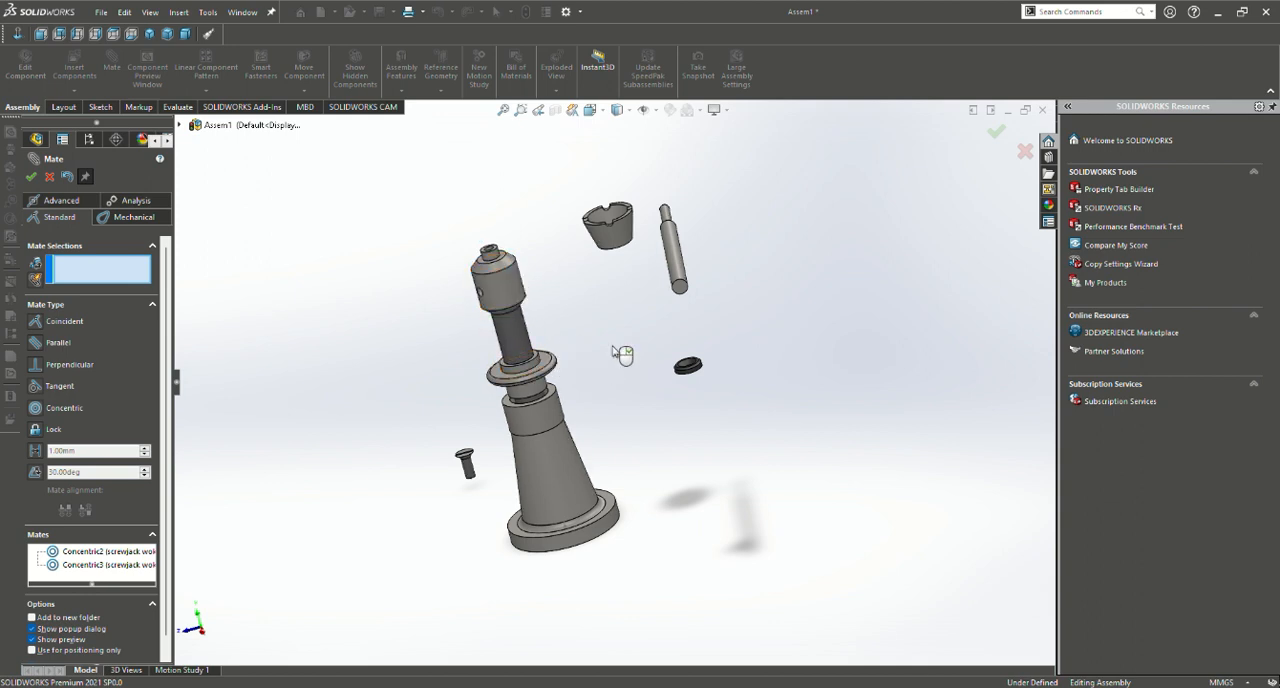
Add a coincident mate between the underside of the collar's flange and the top face of the body
middle_click_drag(631, 422, 601, 364)
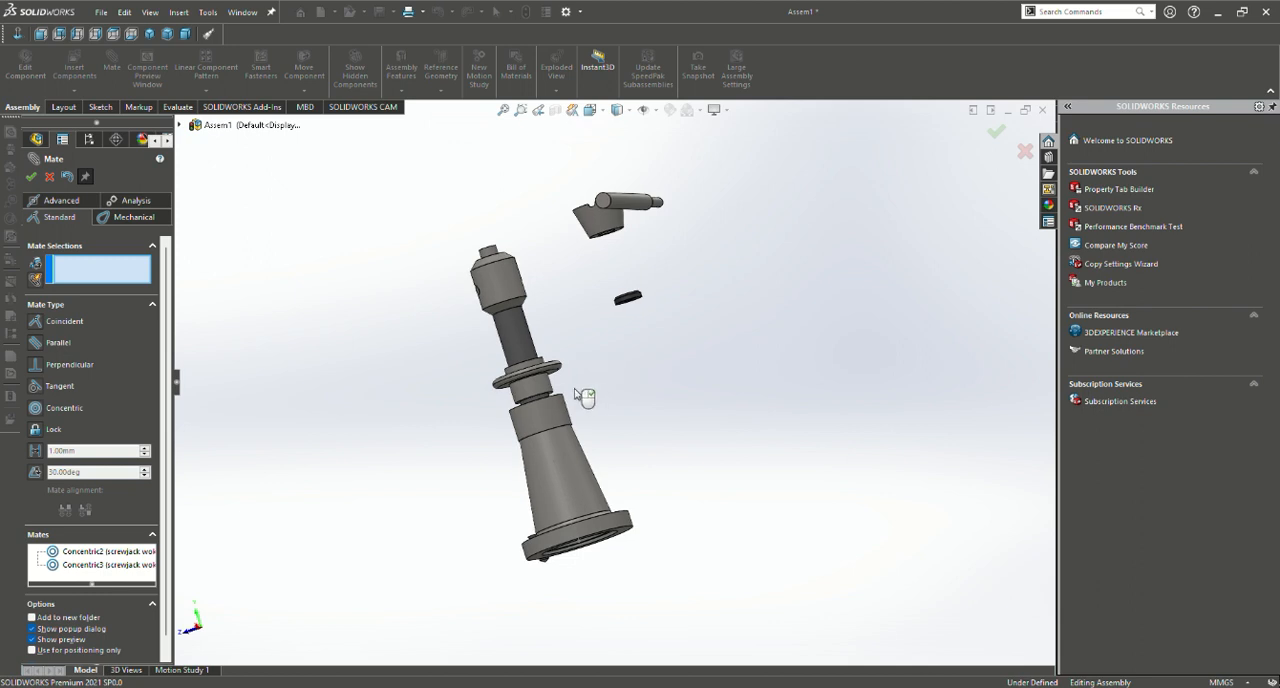
scroll(573, 389, "down", 8)
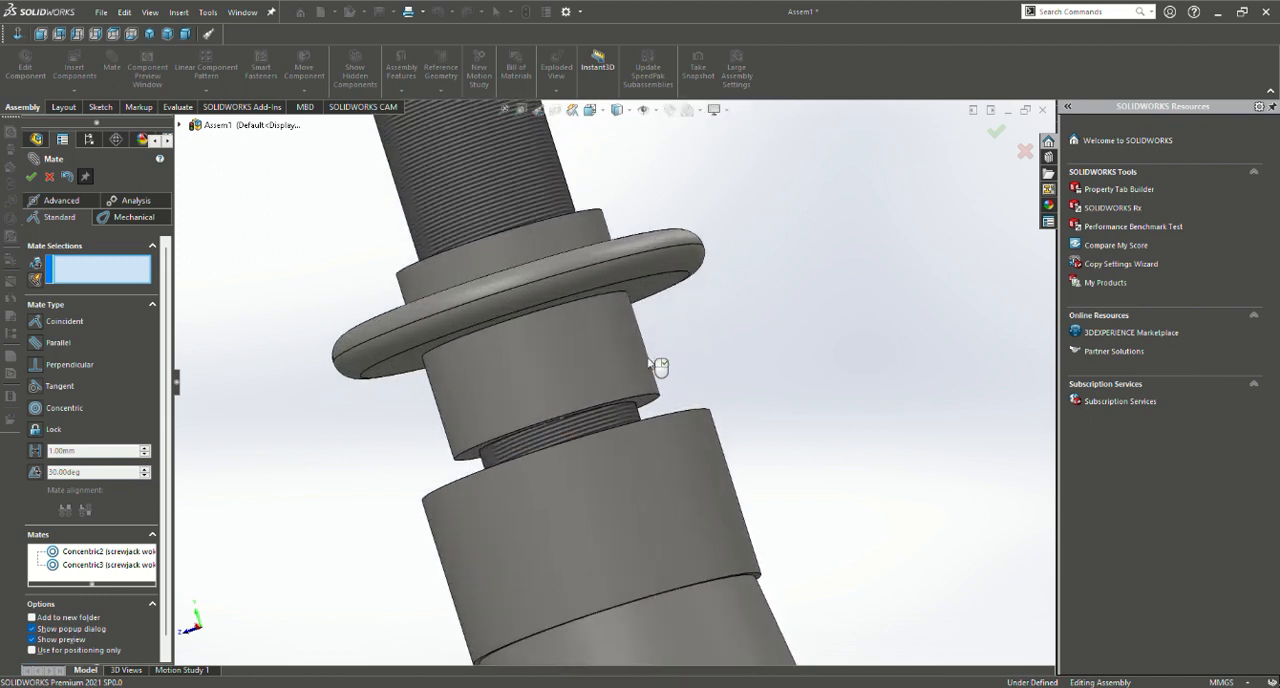
left_click(664, 289)
middle_click_drag(746, 337, 760, 452)
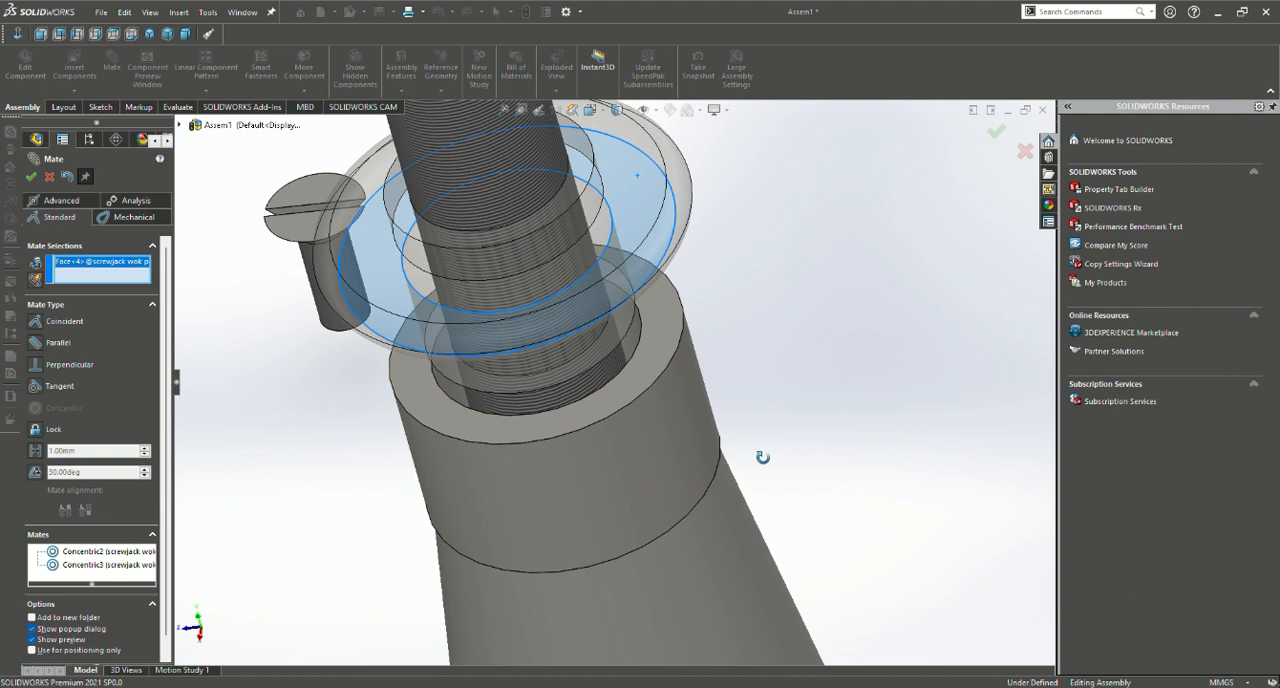
left_click(664, 364)
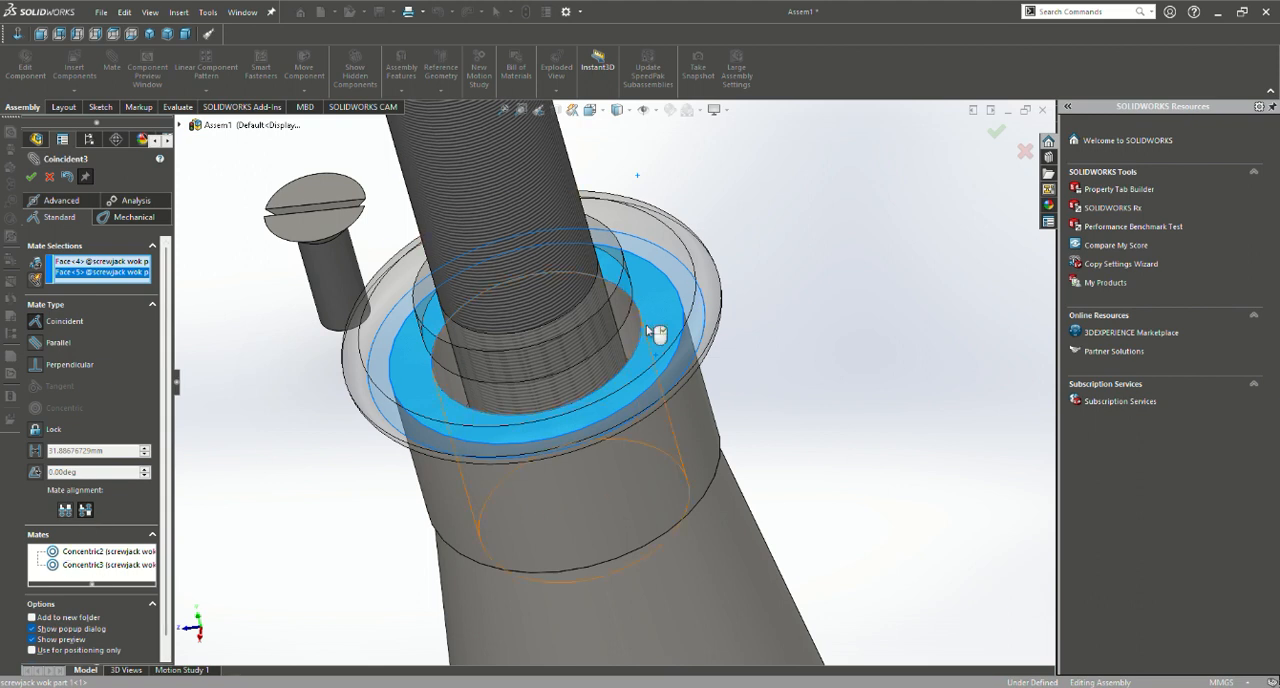
left_click(855, 343)
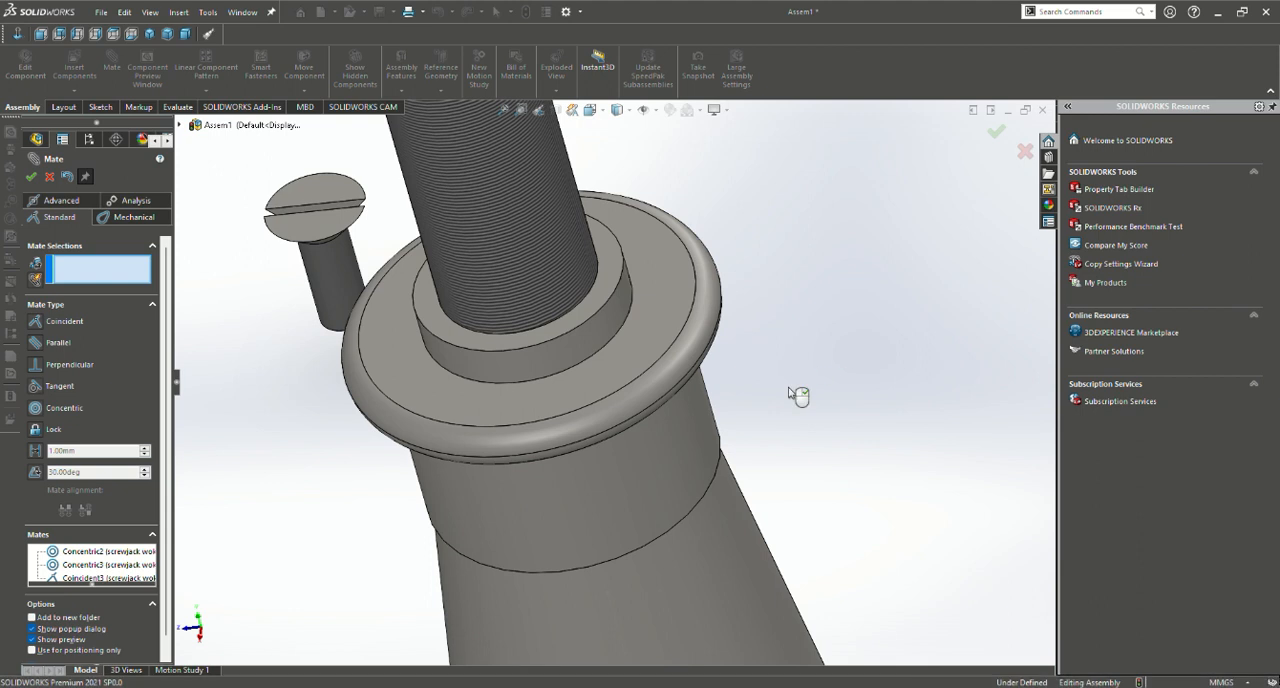
Add a coincident mate between the circular edge beneath the jack screw's head and the collar's top bore edge
scroll(745, 203, "up", 6)
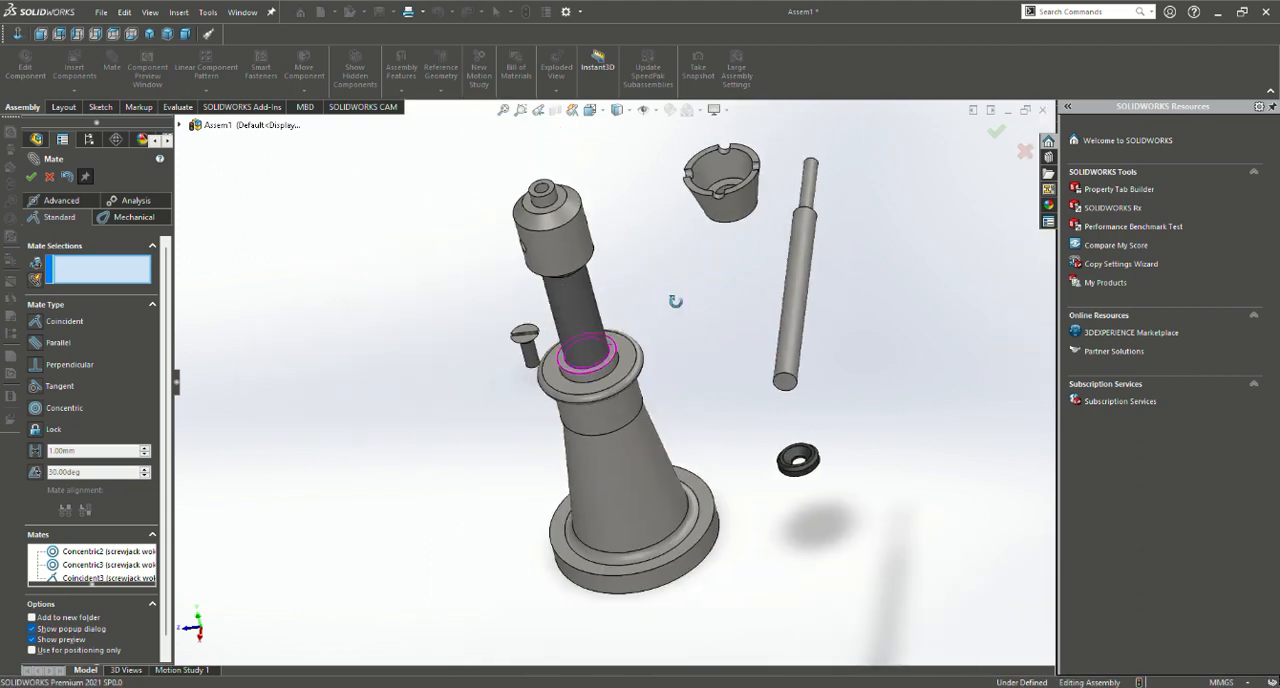
middle_click_drag(674, 297, 636, 146)
scroll(628, 150, "up", 1)
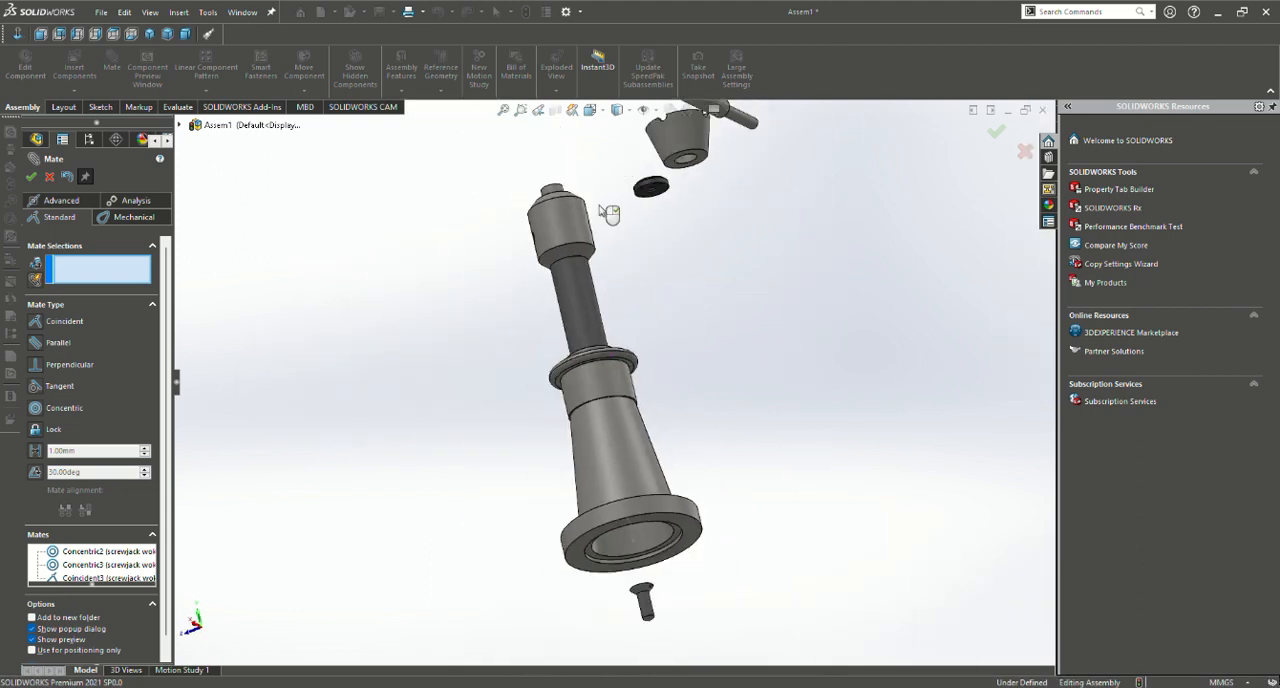
left_click(588, 258)
middle_click_drag(640, 277, 660, 420)
left_click(614, 342)
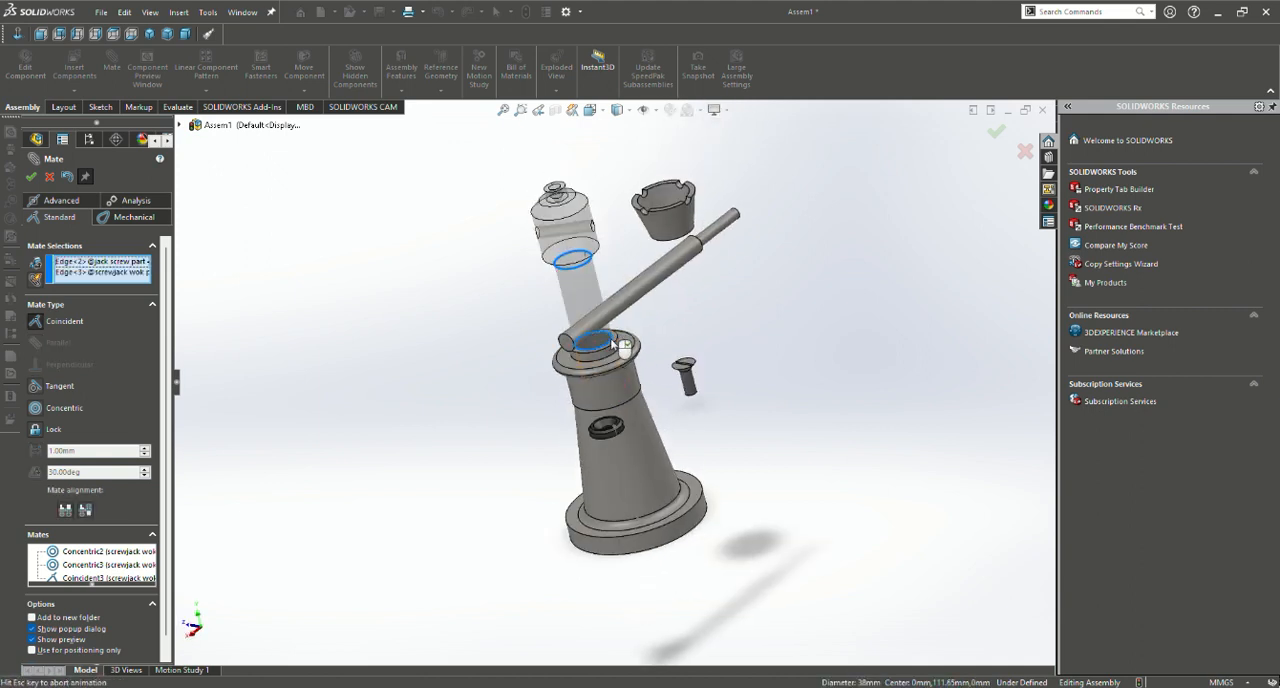
key("Return")
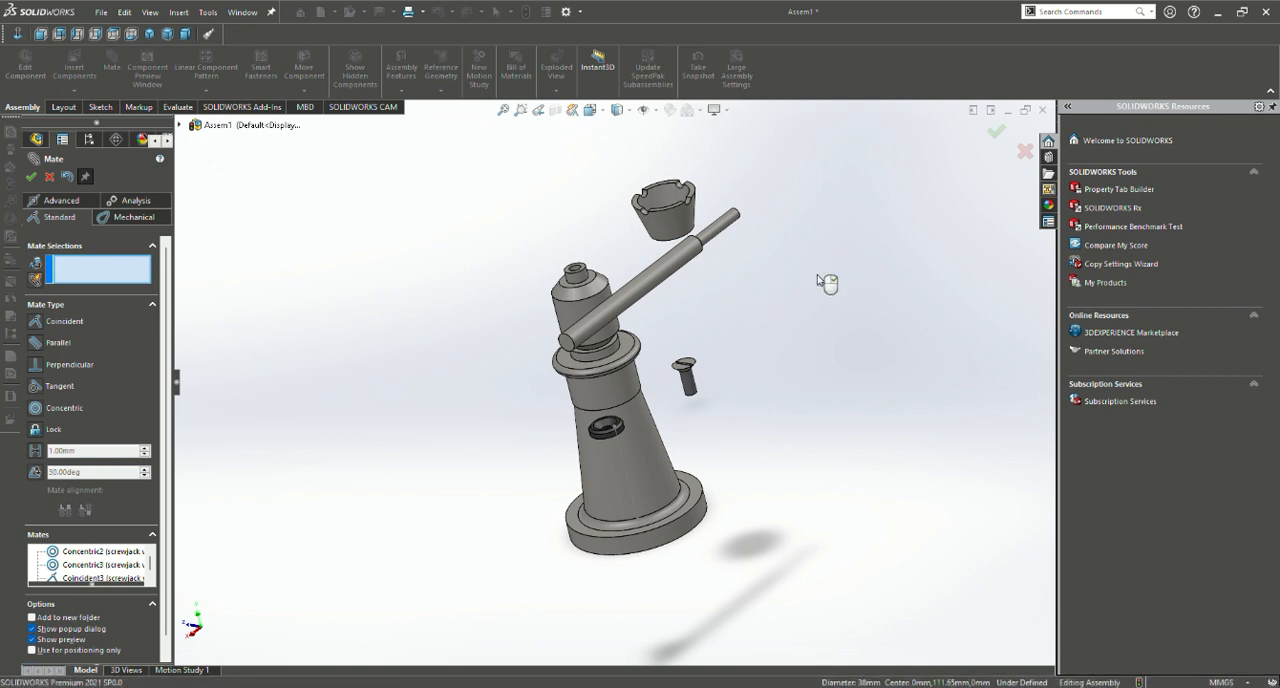
Move the stepped rod clear of the jack screw and position the notched cup above the screw's head
left_click_drag(625, 310, 786, 314)
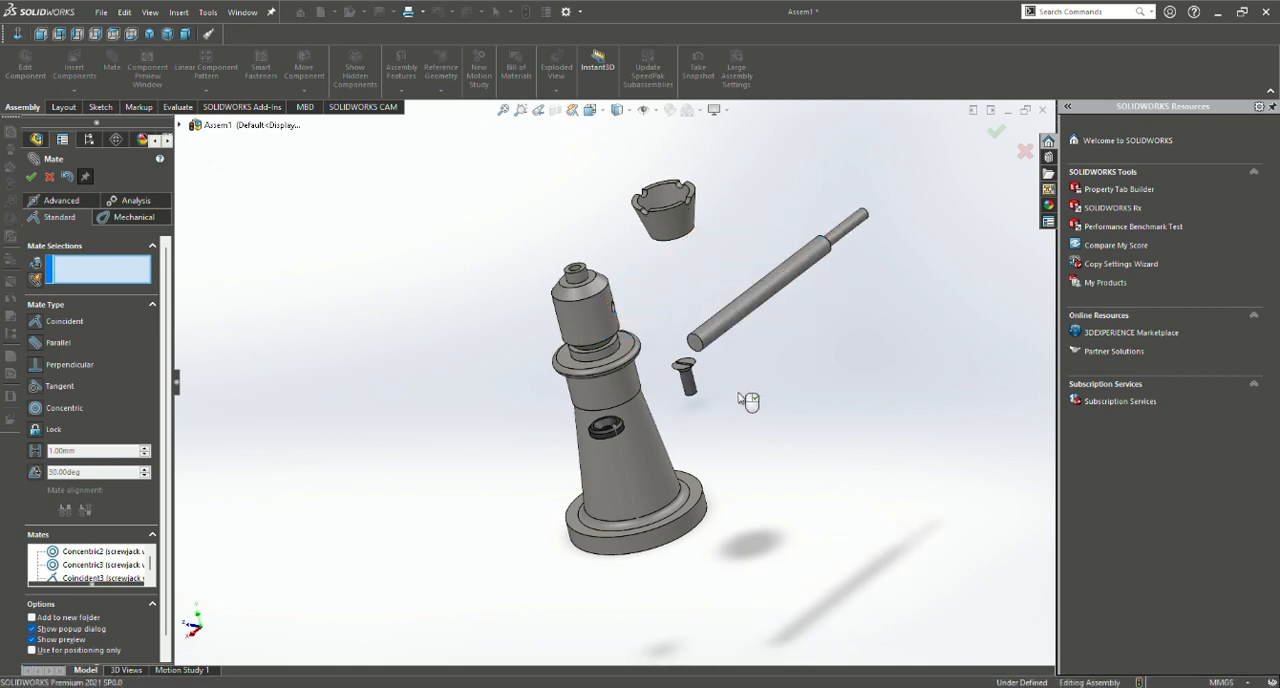
middle_click_drag(748, 400, 667, 442)
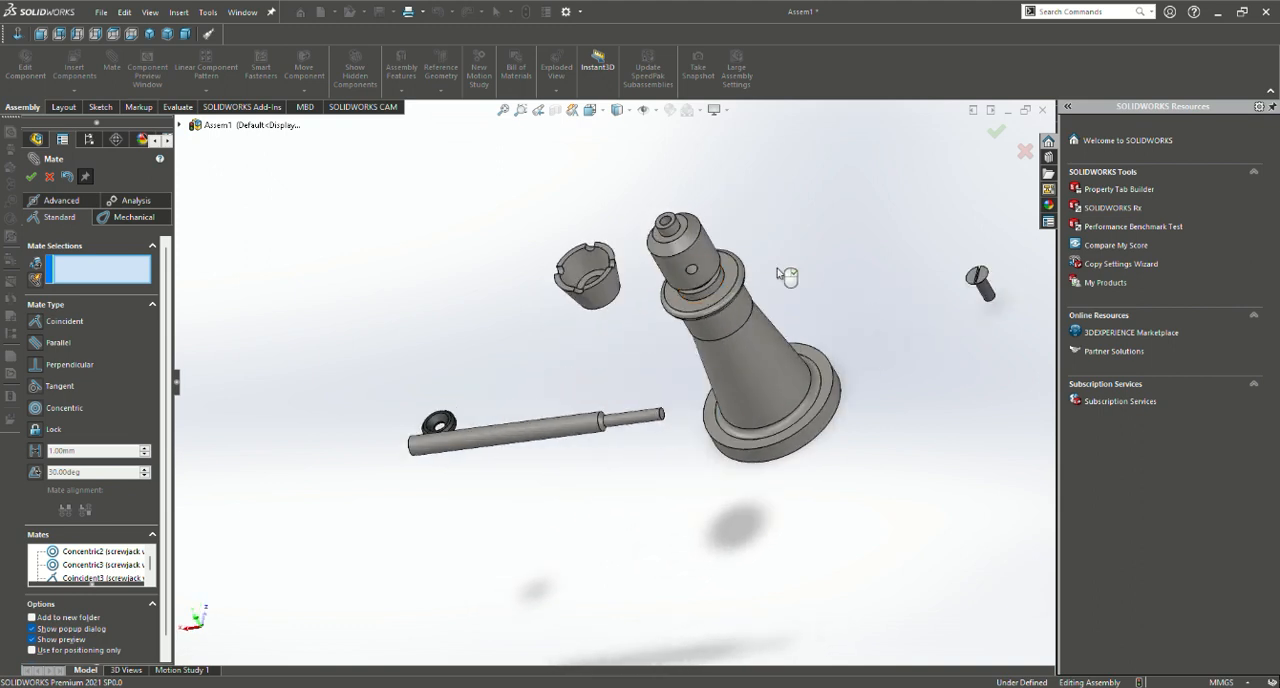
scroll(777, 268, "up", 4)
scroll(815, 380, "down", 4)
scroll(606, 369, "down", 1)
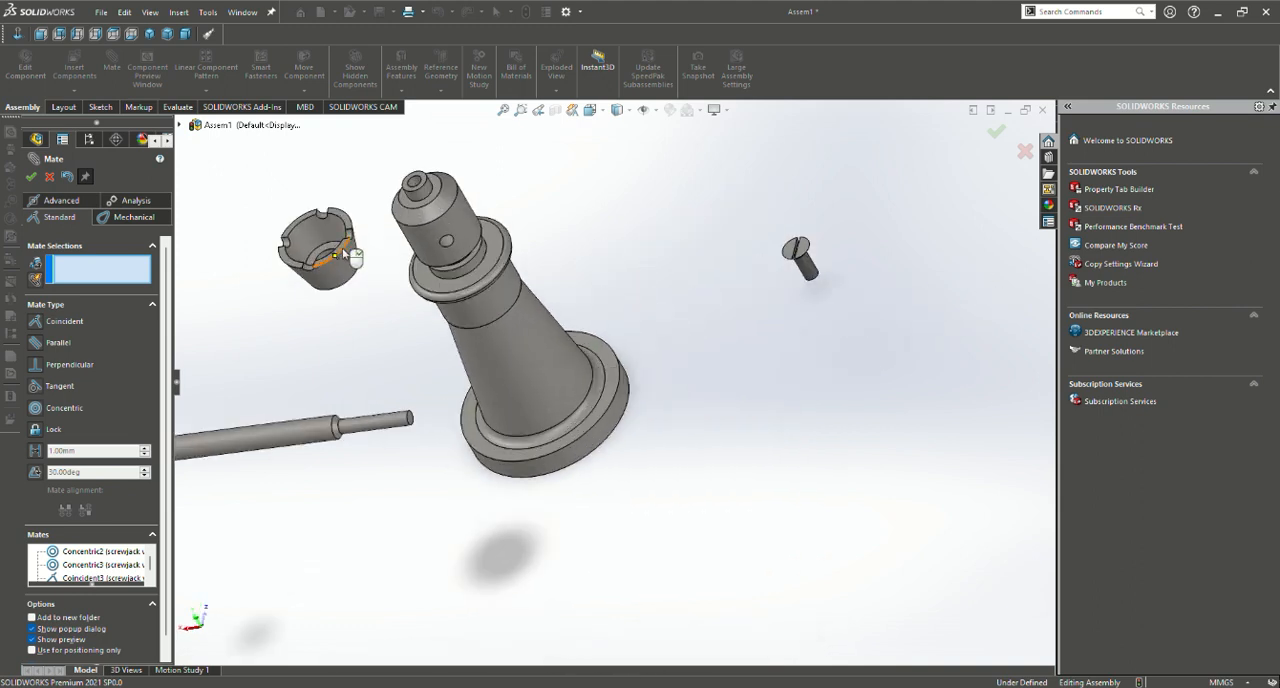
left_click_drag(343, 253, 418, 160)
middle_click_drag(418, 160, 539, 177)
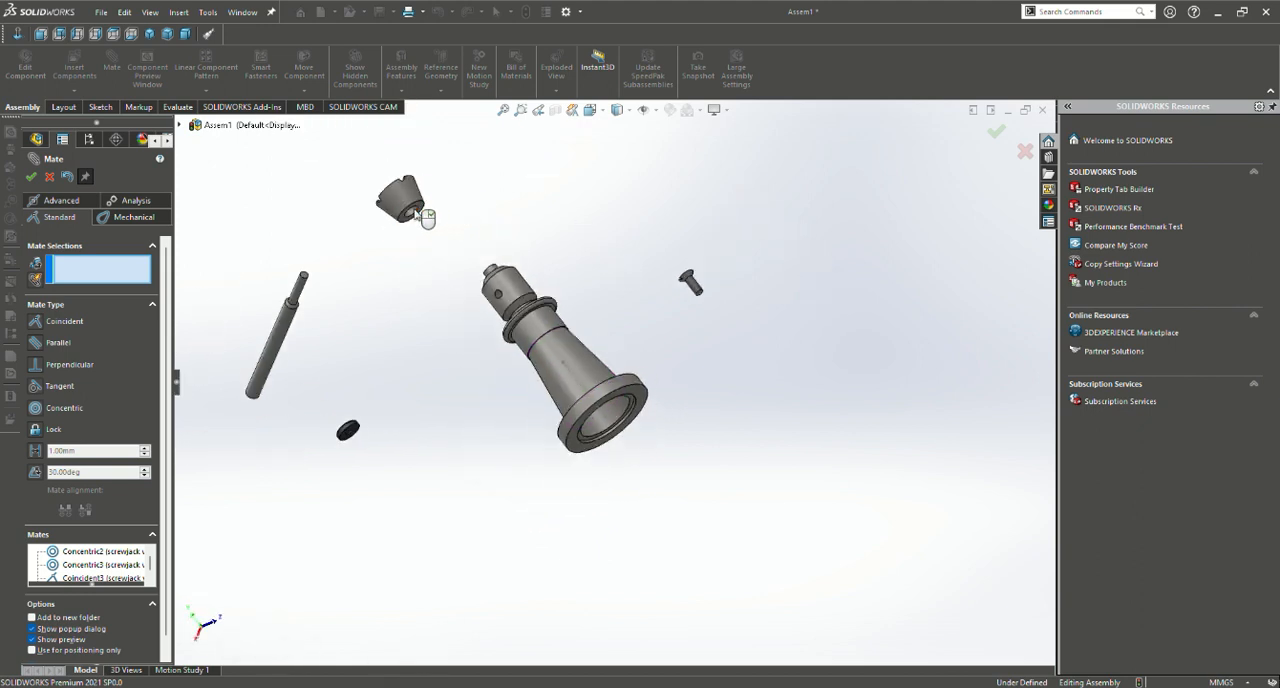
Mate the hole in the notched cup's base concentric with the jack screw's top spigot, moving the stepped rod clear
middle_click_drag(486, 228, 638, 396)
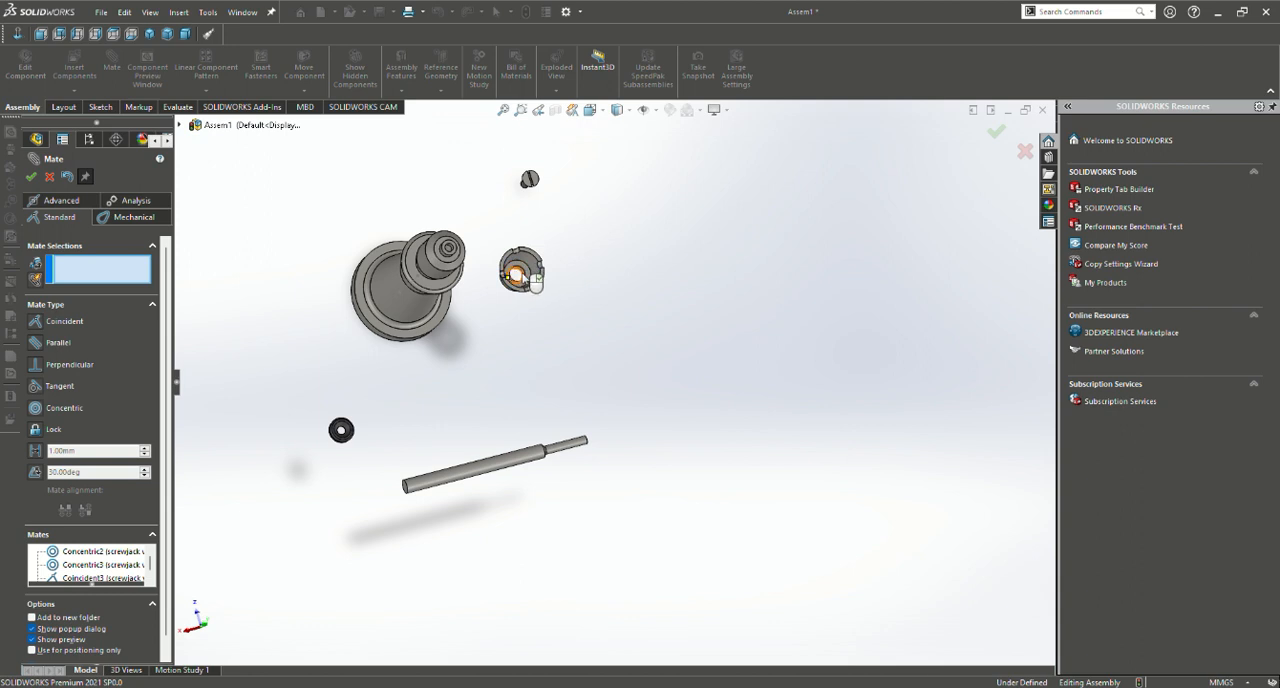
scroll(523, 277, "down", 5)
left_click(637, 388)
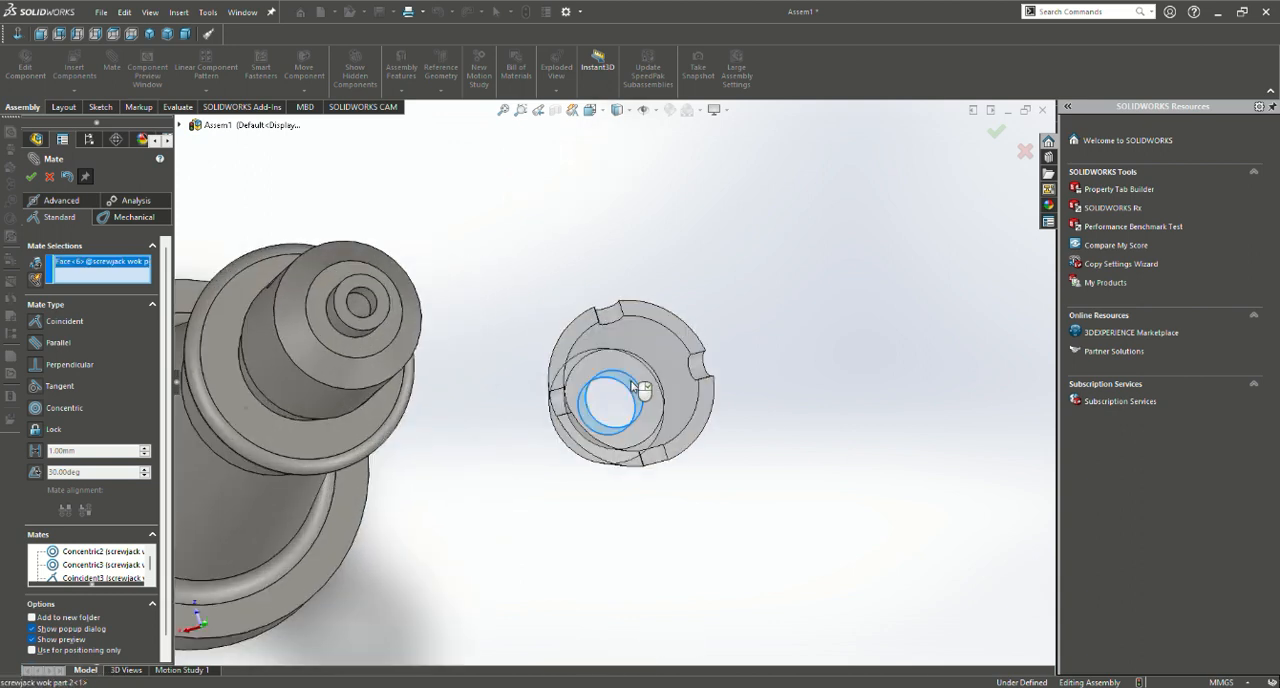
left_click(357, 338)
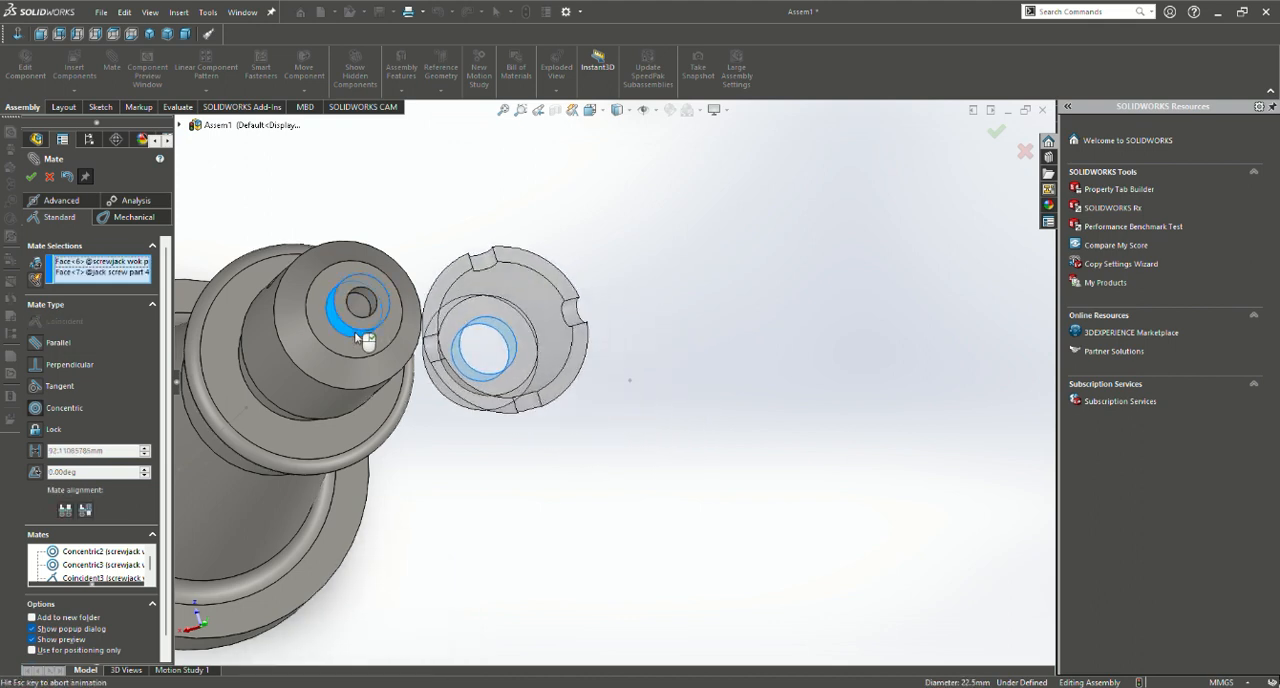
scroll(700, 315, "up", 3)
middle_click_drag(717, 314, 534, 197)
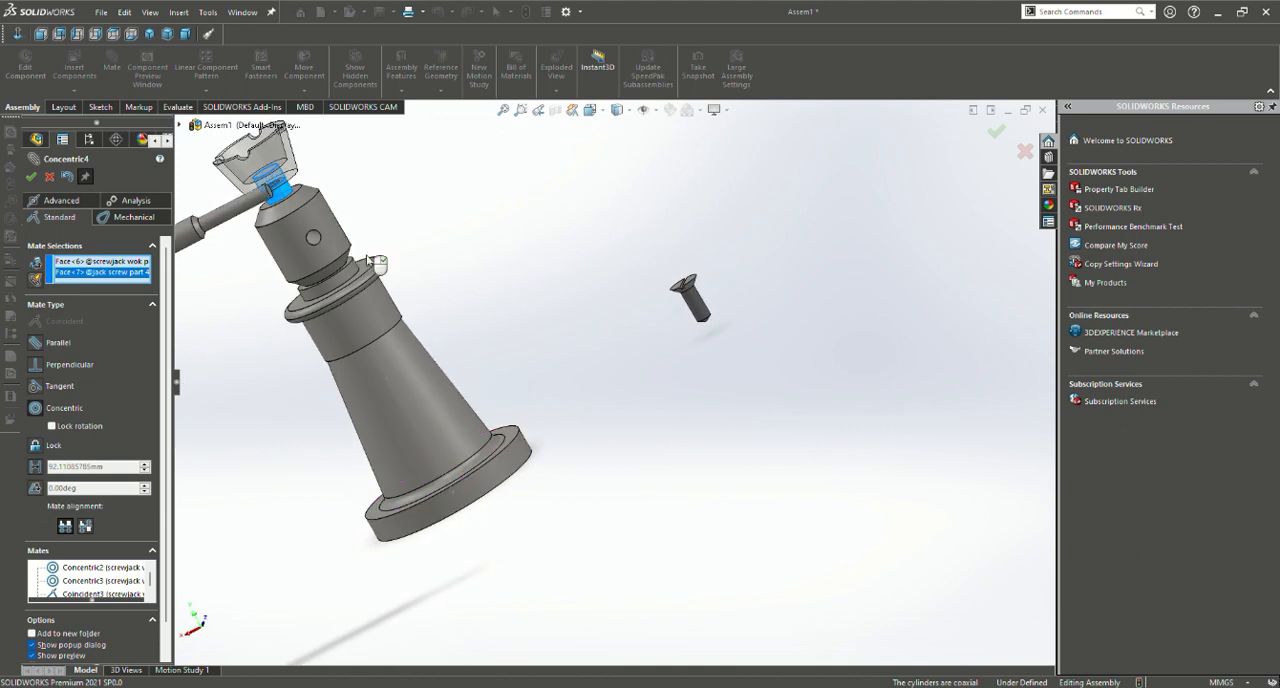
scroll(576, 211, "up", 1)
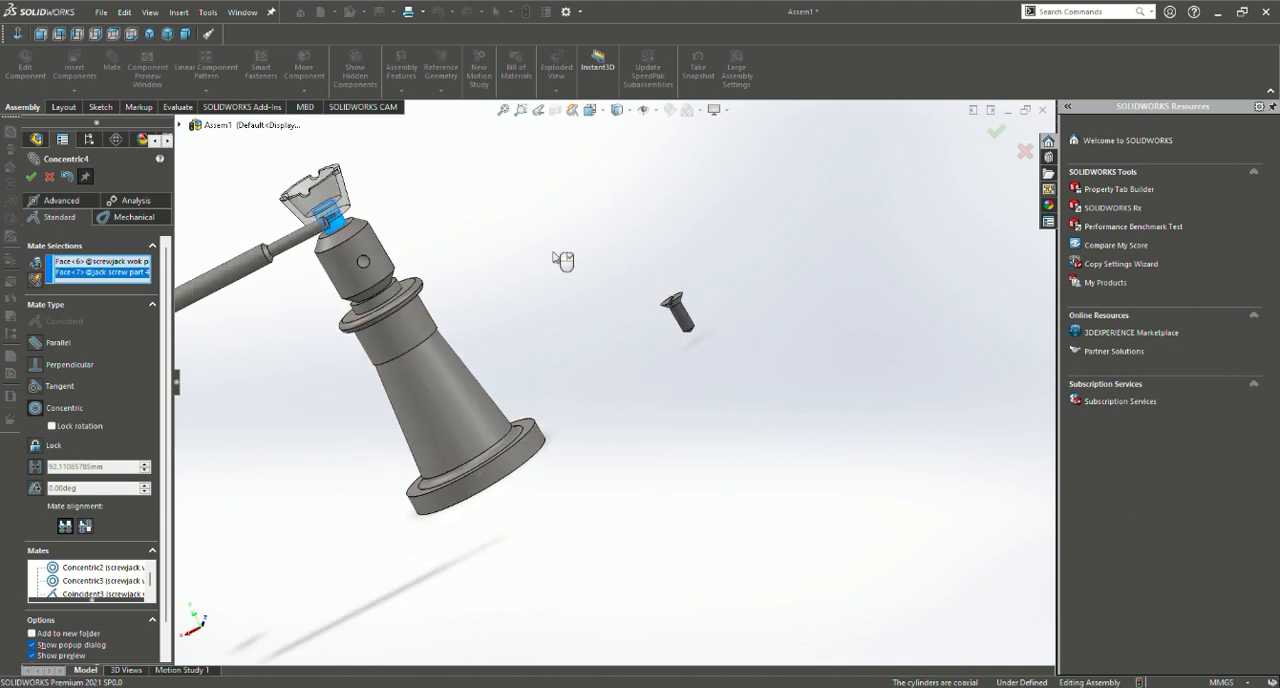
scroll(563, 263, "down", 5)
scroll(360, 230, "up", 5)
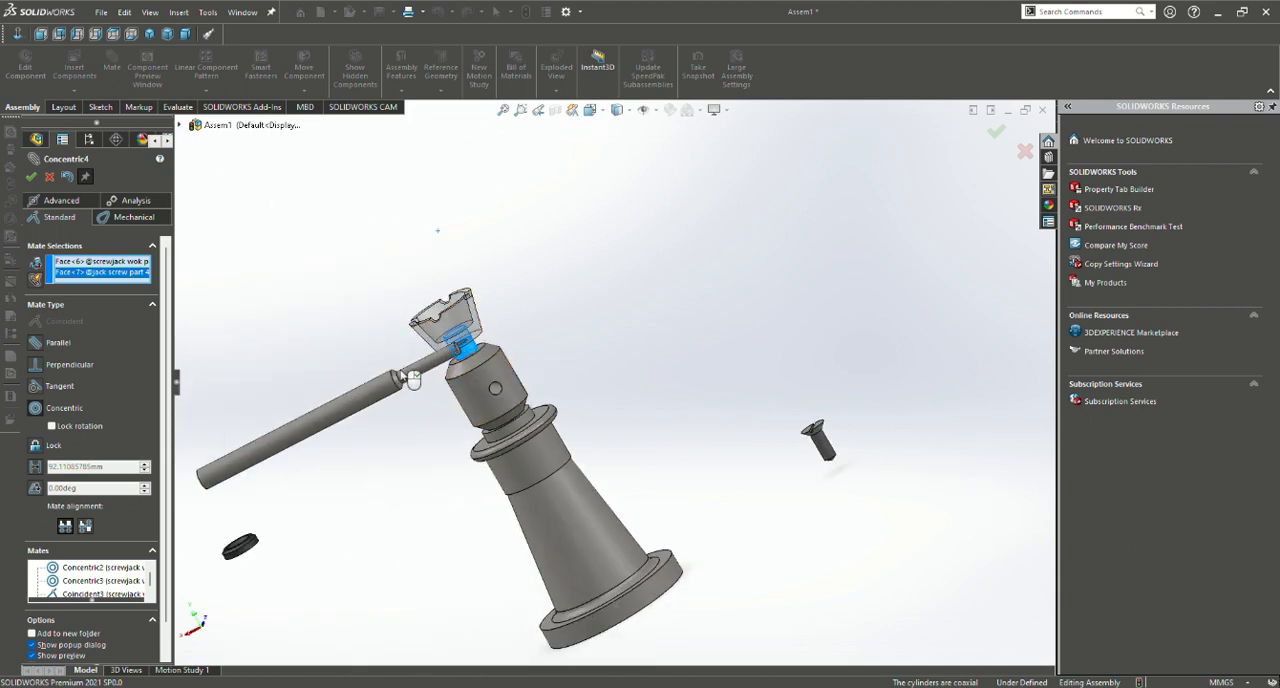
left_click_drag(379, 387, 336, 409)
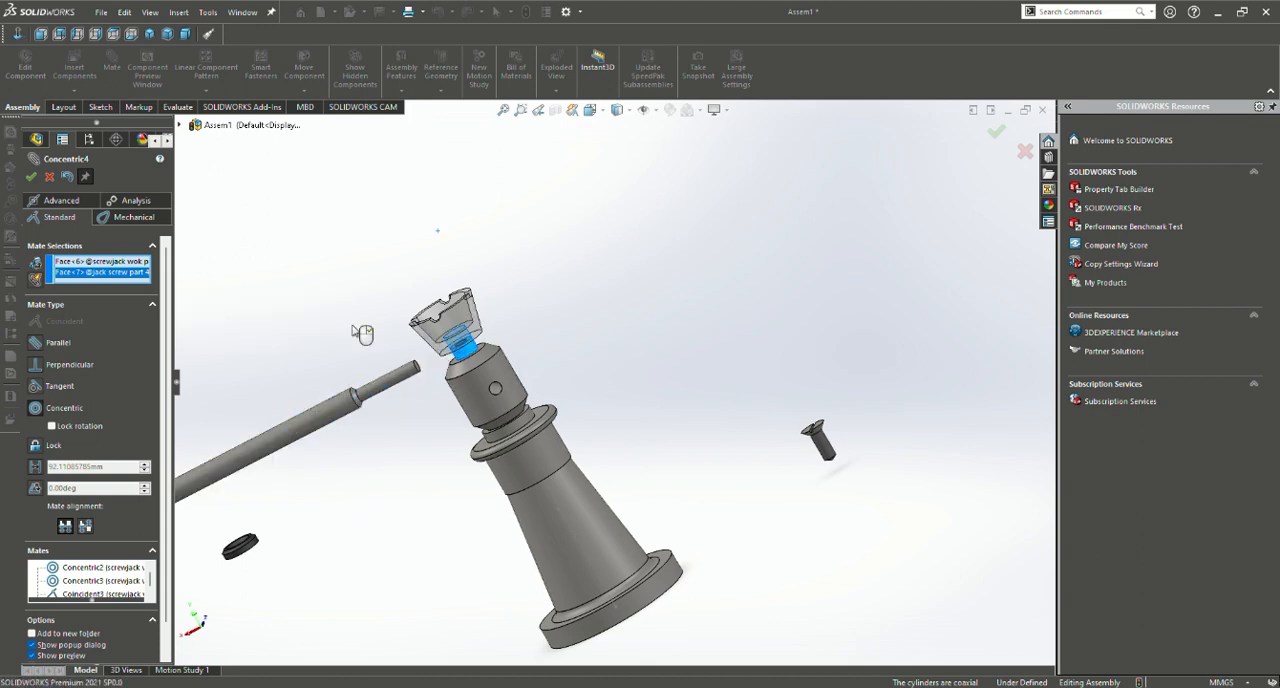
key("Return")
Add a coincident mate between the notched cup's underside and the shoulder face on top of the jack screw's head
middle_click_drag(514, 349, 466, 251)
scroll(555, 368, "down", 5)
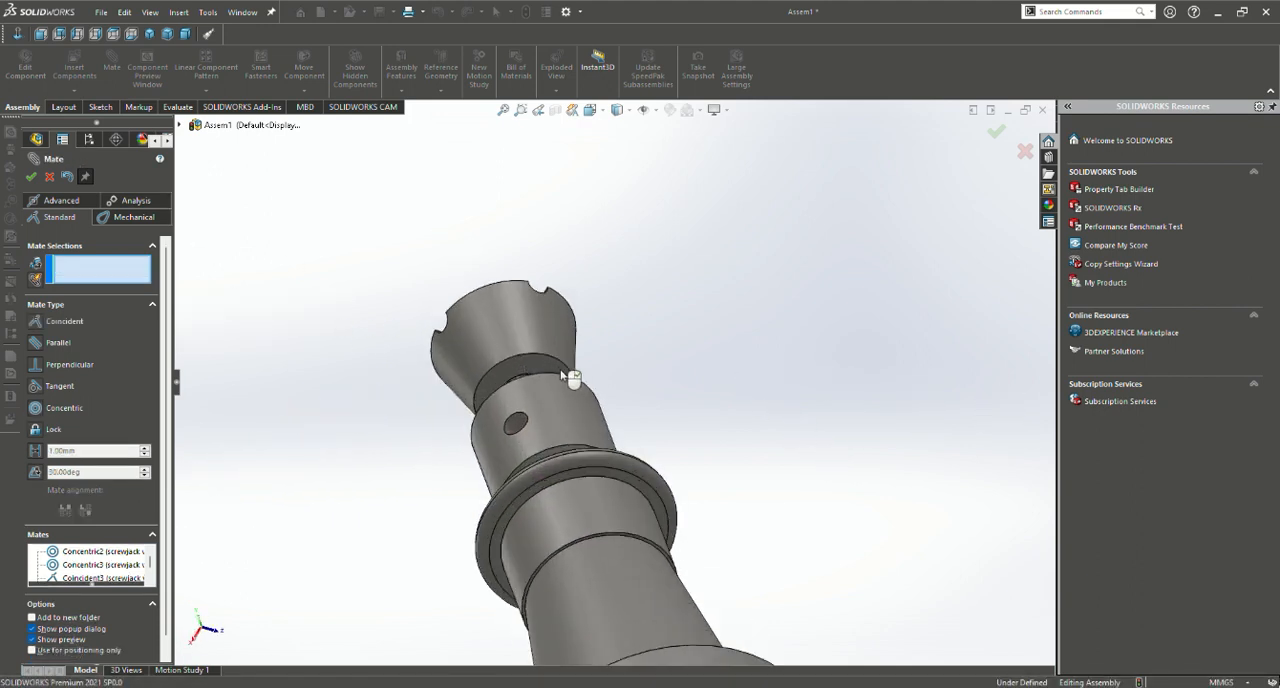
left_click(539, 363)
middle_click_drag(680, 371, 640, 597)
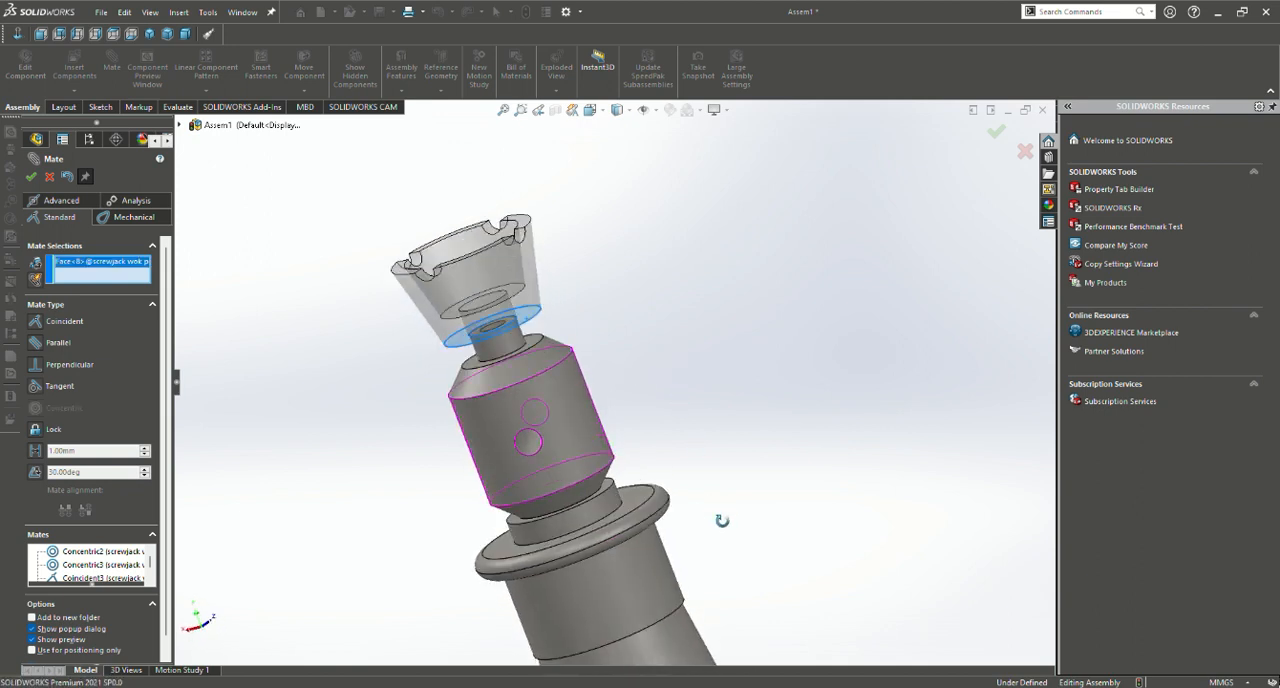
left_click(529, 342)
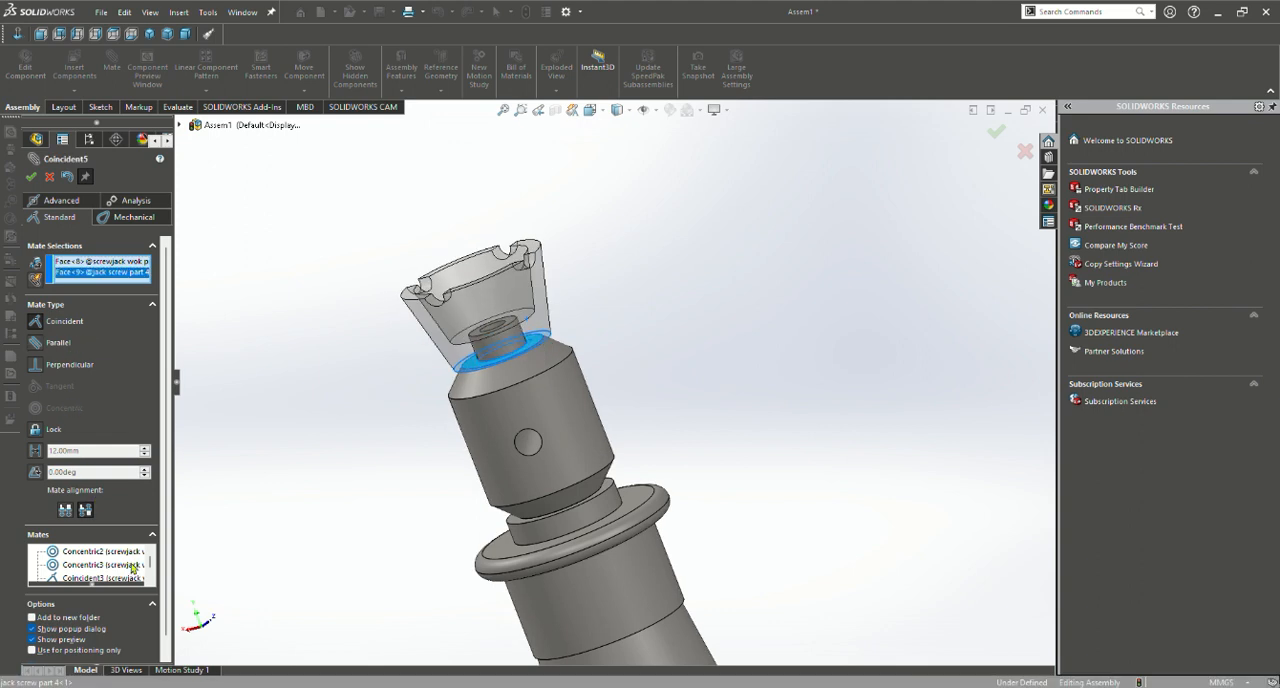
scroll(108, 570, "down", 2)
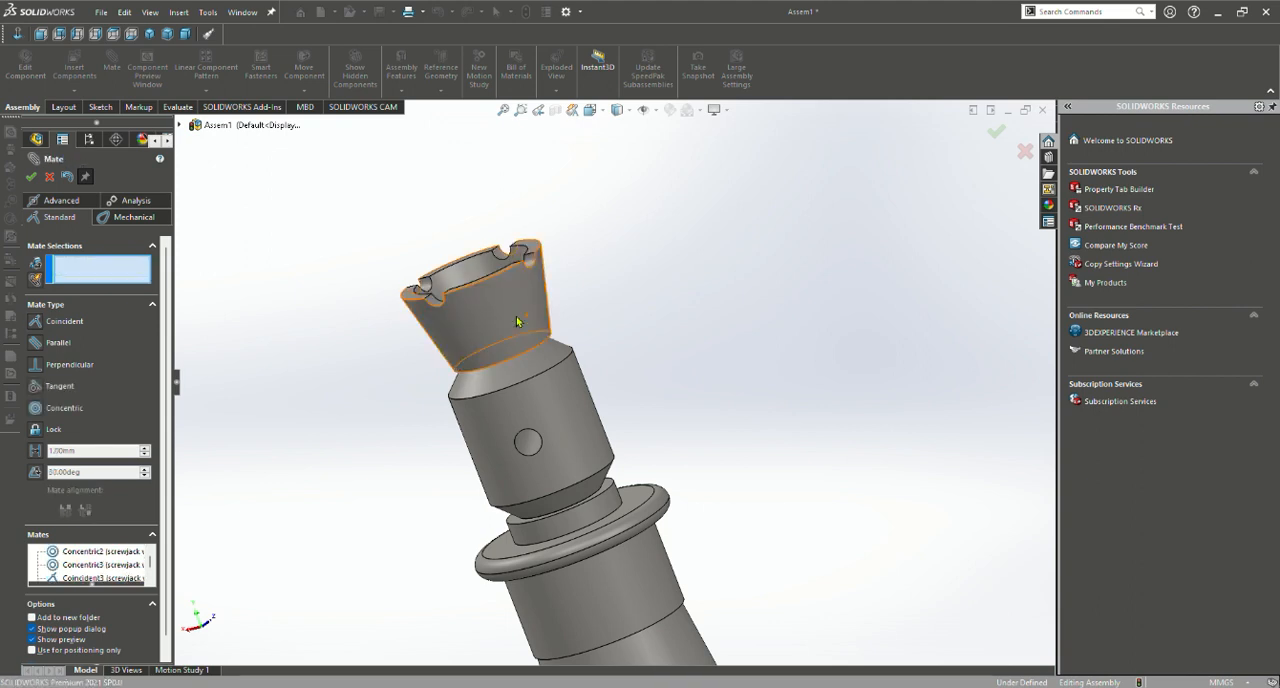
scroll(699, 359, "up", 5)
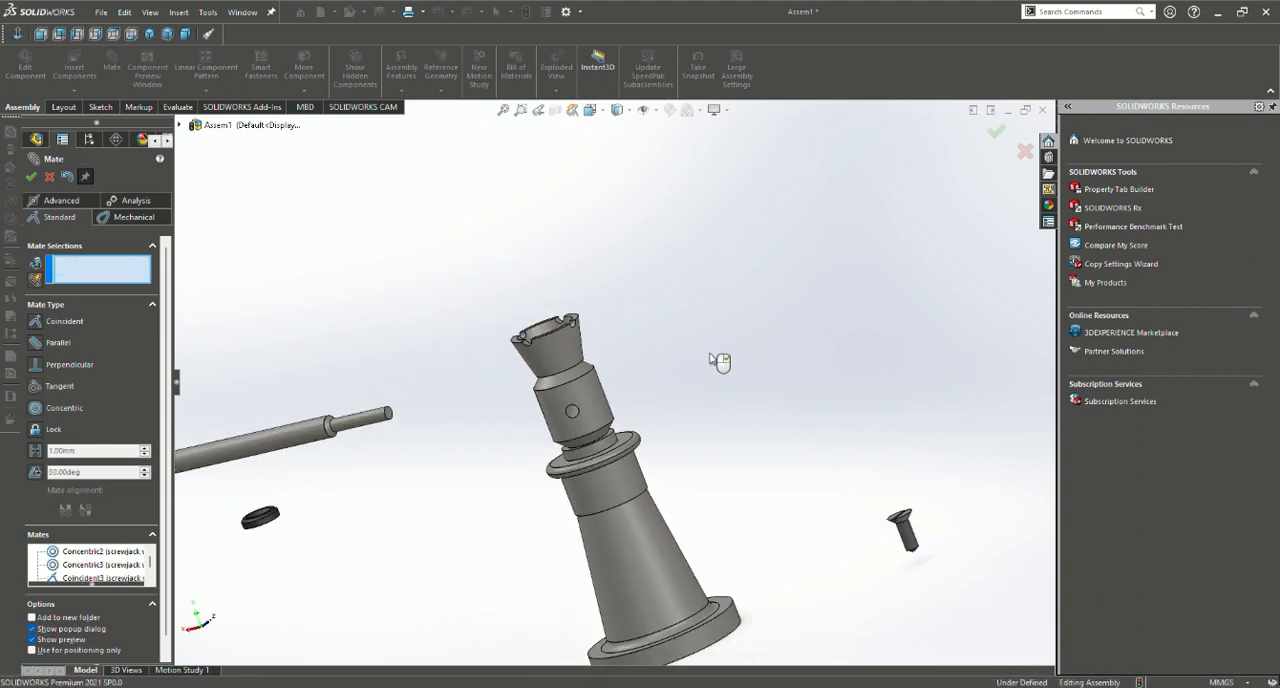
Bring the black washer near the notched cup and mate the washer's flat underside coincident with the cup's inner floor
middle_click_drag(622, 335, 677, 425)
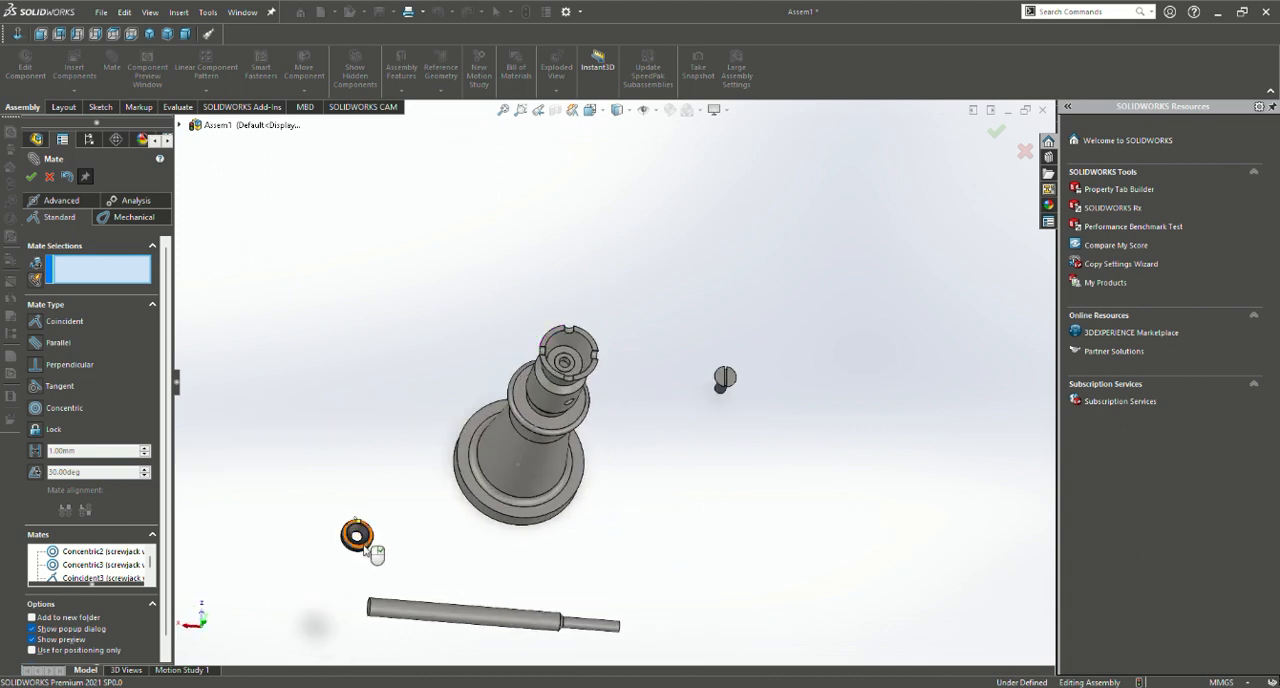
left_click_drag(367, 550, 640, 258)
middle_click_drag(685, 402, 655, 500)
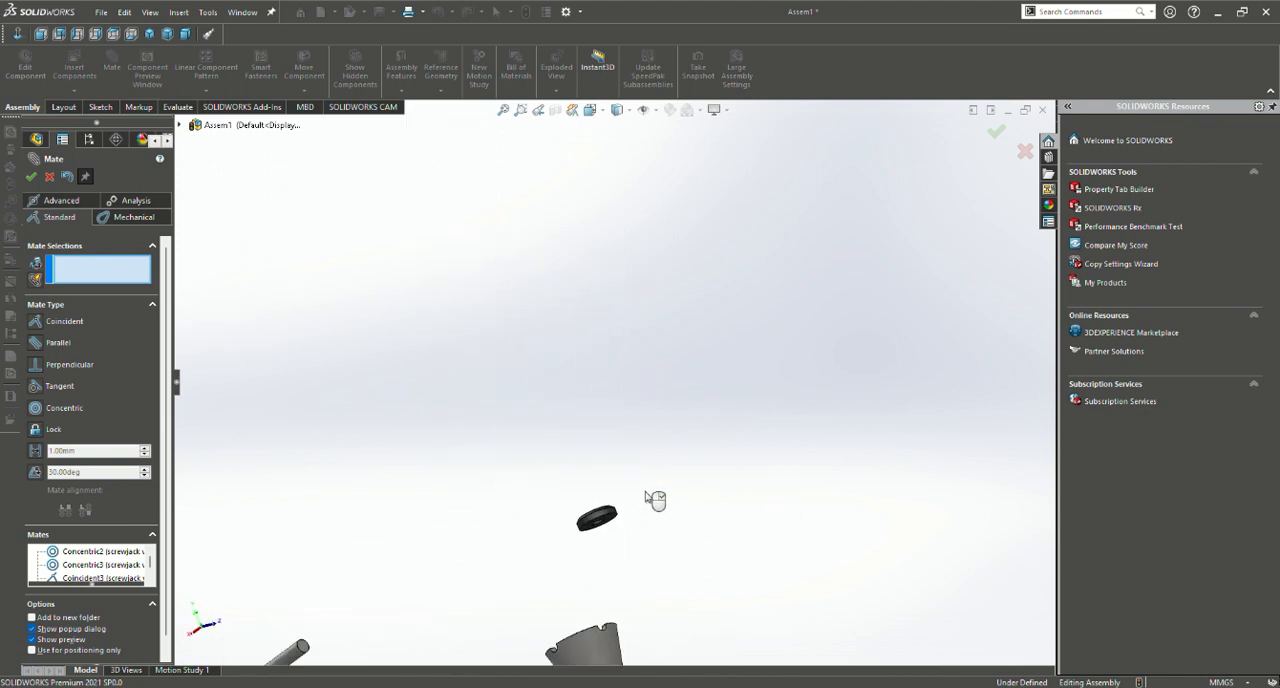
scroll(645, 494, "up", 5)
scroll(627, 464, "down", 13)
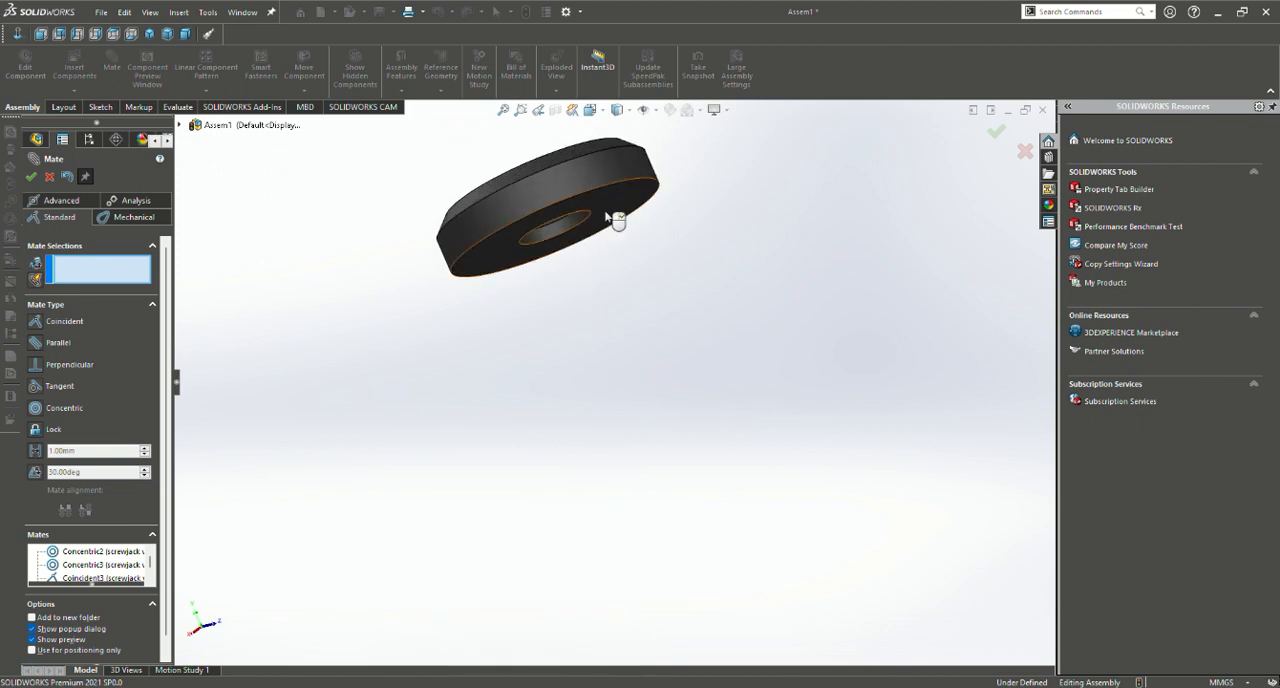
left_click(616, 218)
middle_click_drag(612, 249, 640, 577)
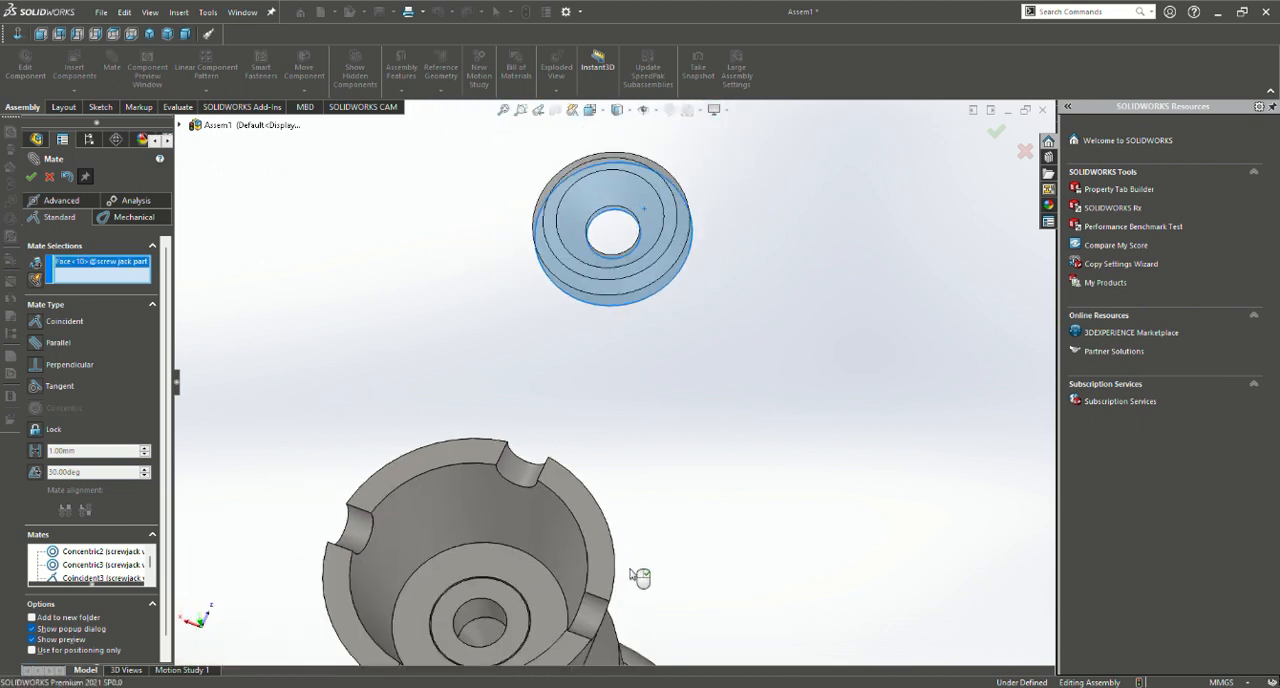
left_click(532, 577)
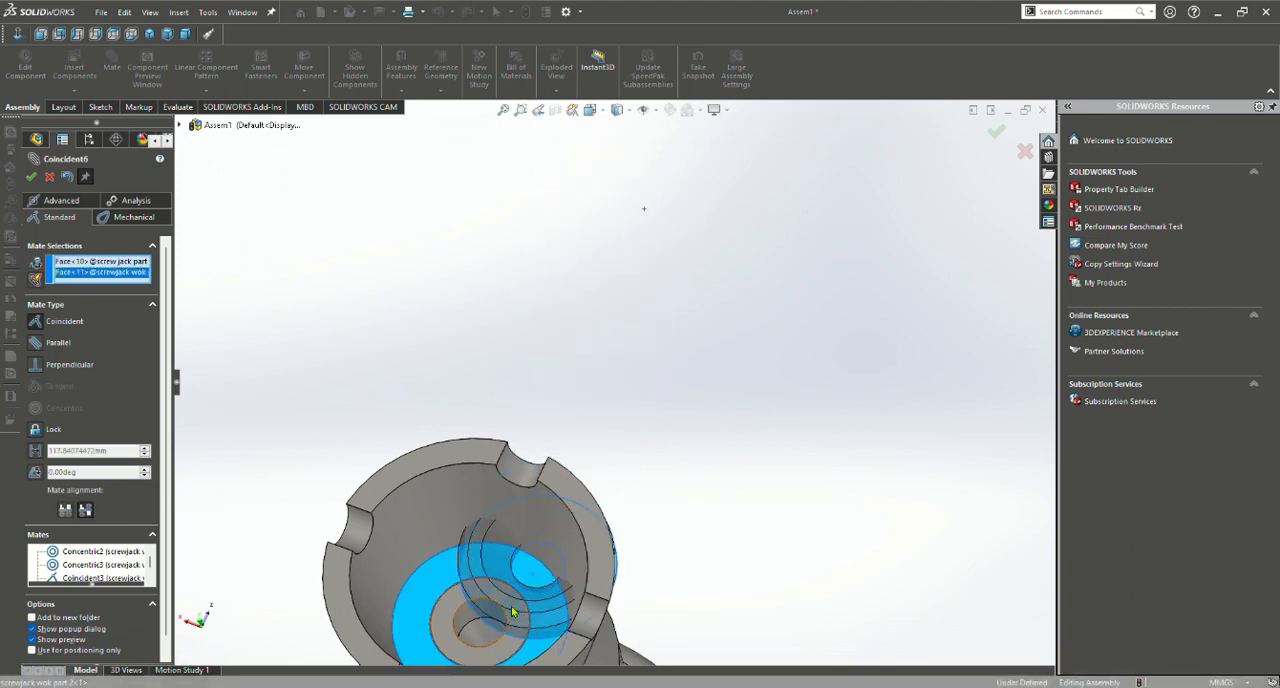
right_click(517, 604)
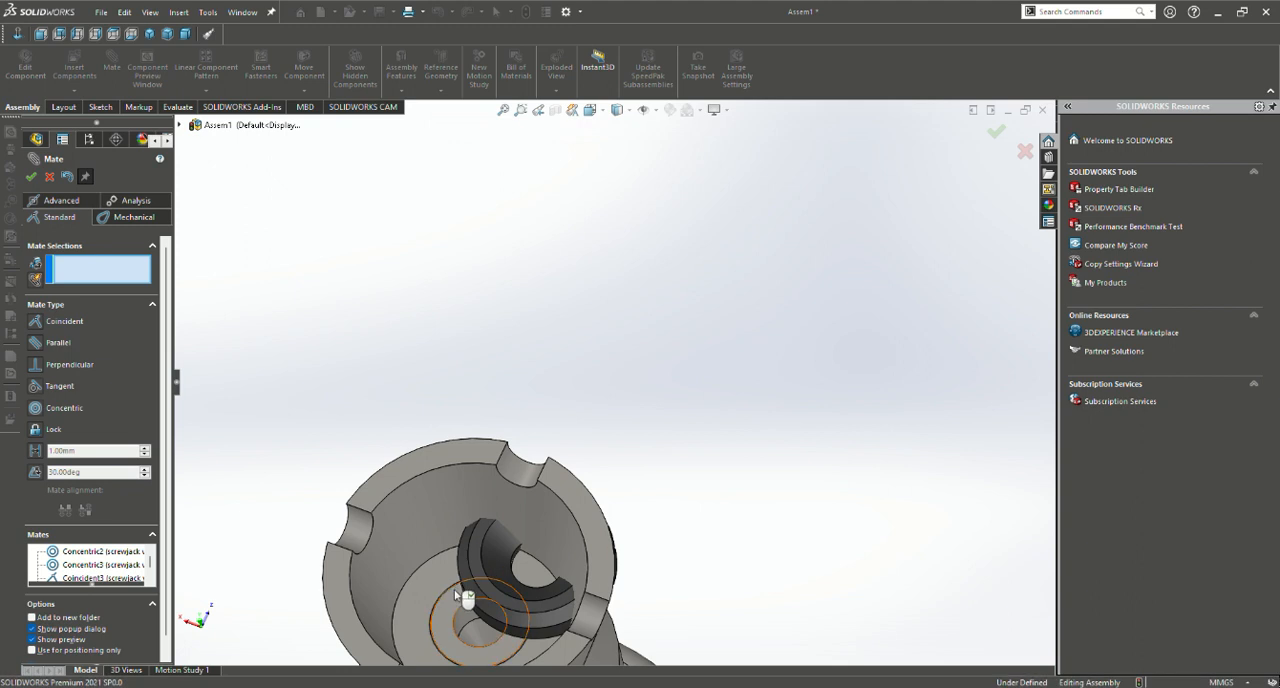
Slide the washer over the jack screw's end hole and mate the washer's bore concentric with that hole
left_click_drag(463, 568, 402, 610)
scroll(611, 590, "up", 1)
middle_click_drag(613, 590, 651, 623)
left_click_drag(614, 558, 653, 566)
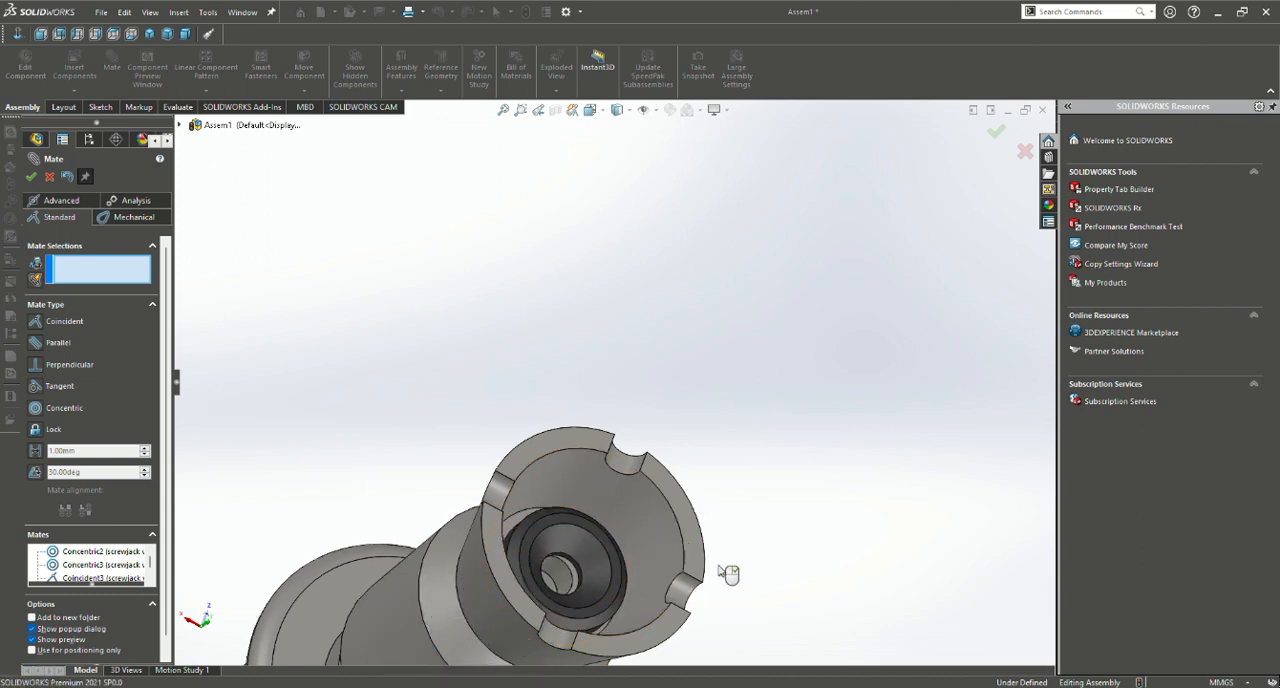
scroll(798, 541, "up", 1)
scroll(620, 530, "down", 6)
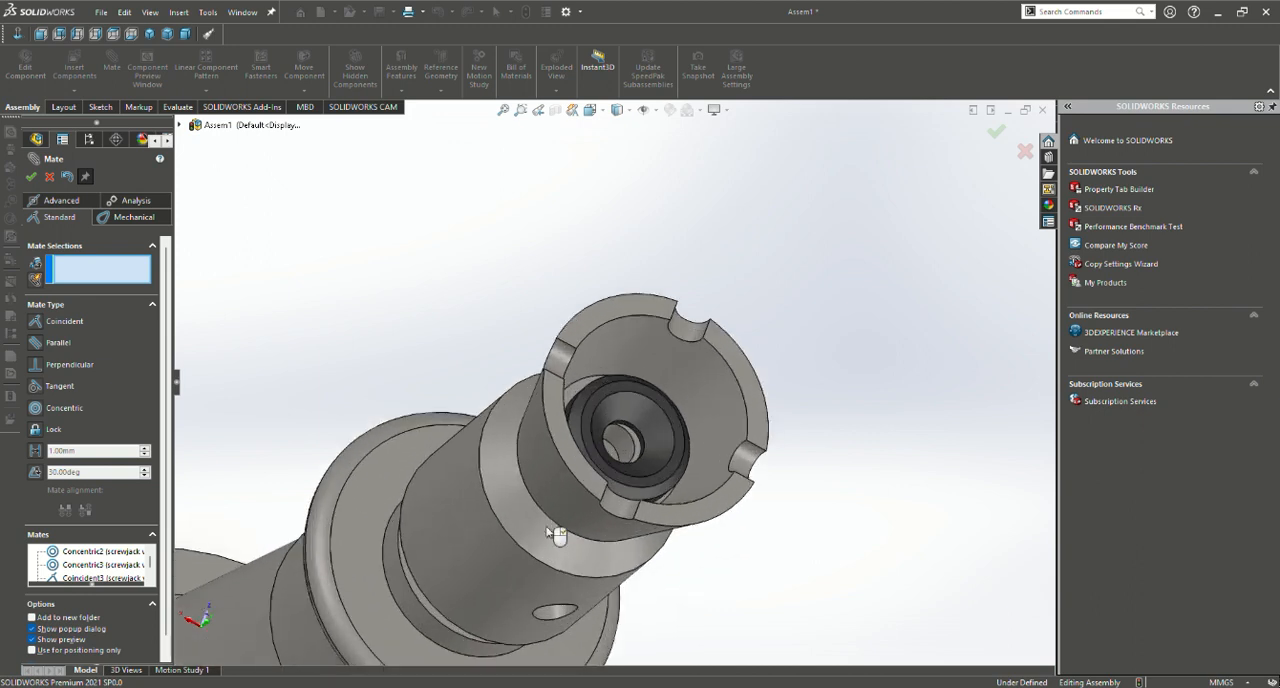
left_click_drag(727, 413, 703, 366)
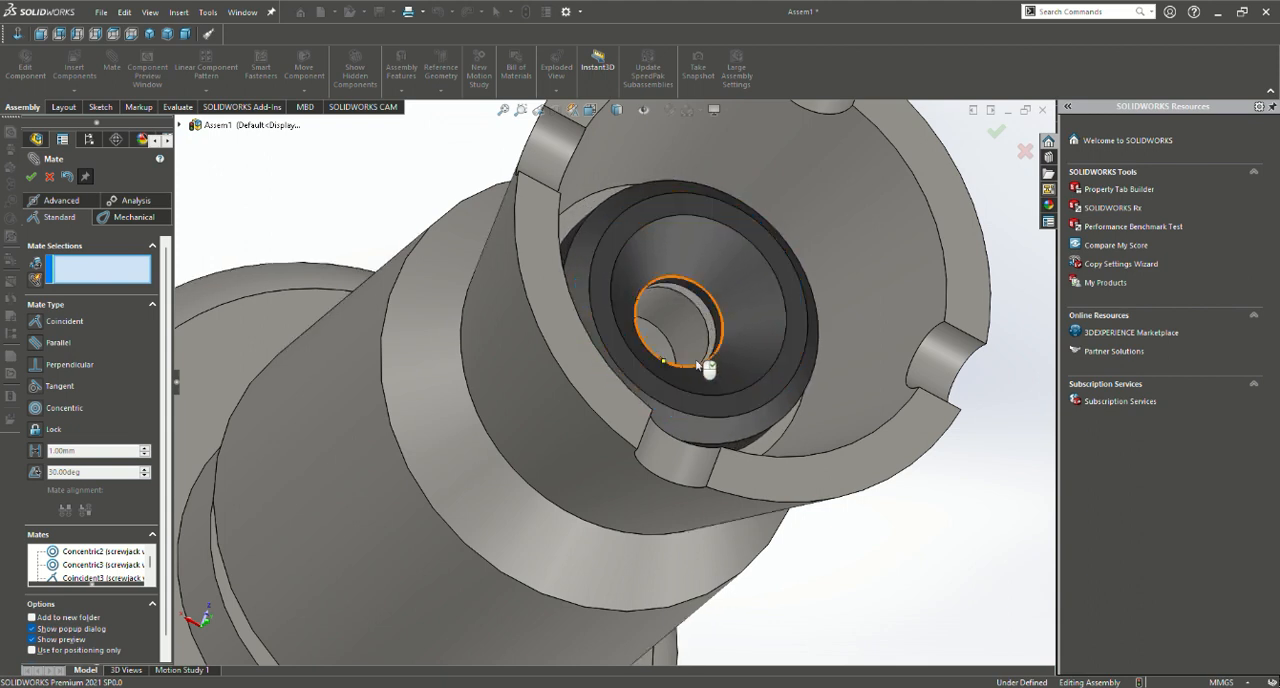
left_click(718, 313)
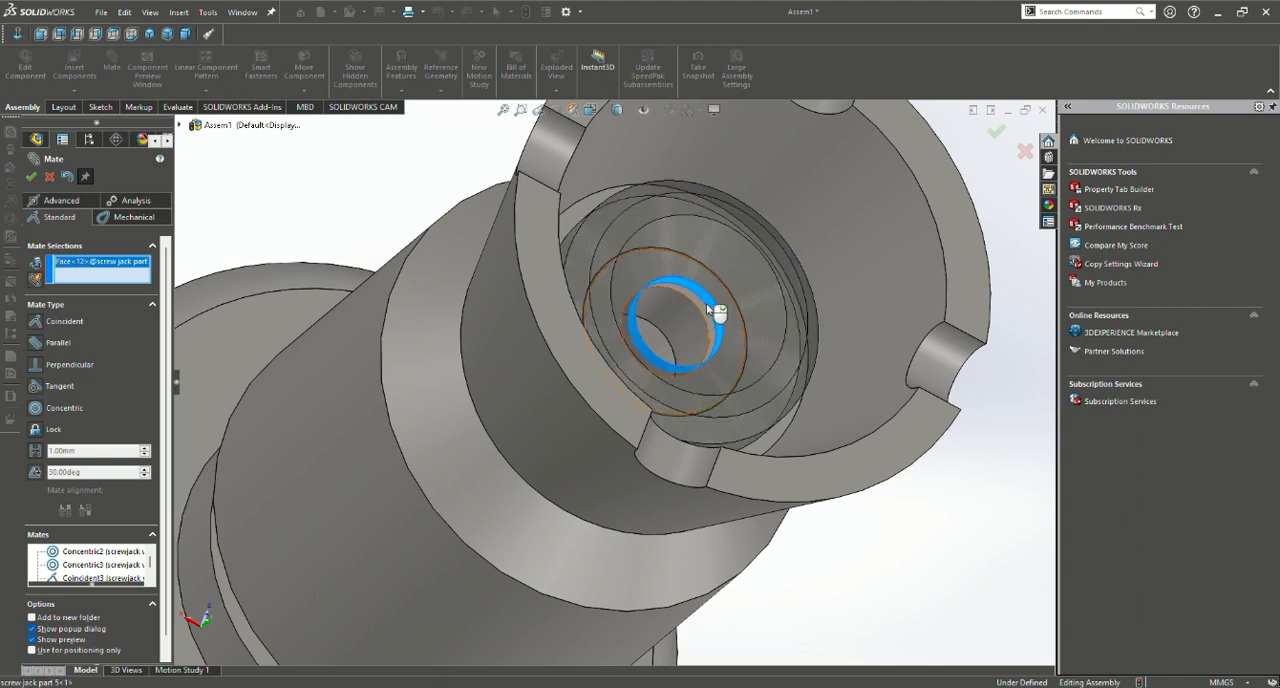
left_click(708, 315)
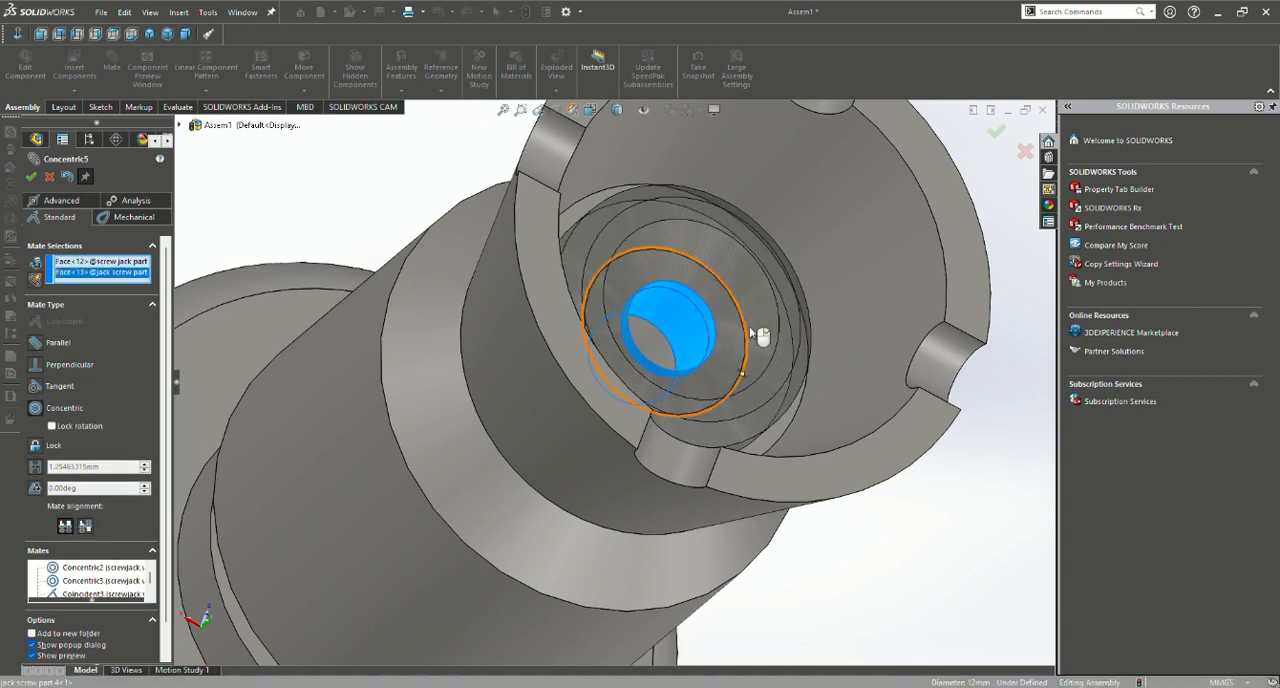
key("Return")
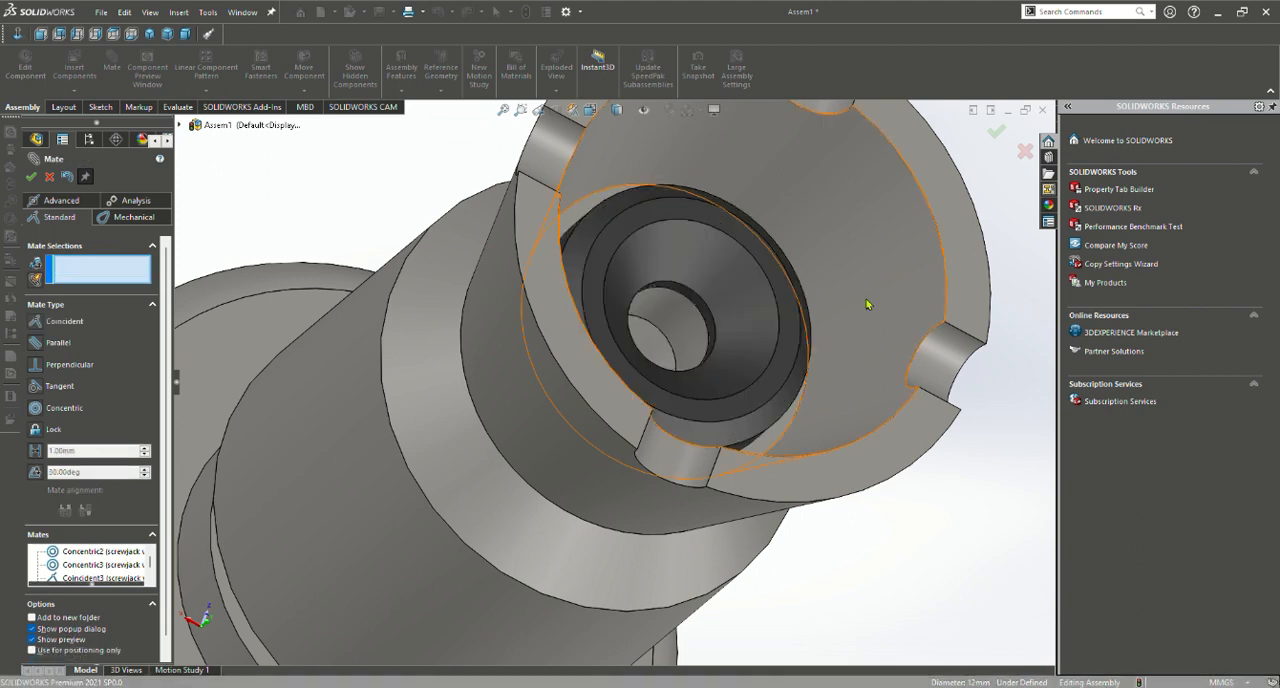
Examine the washer's seating inside the notched cup and the cup's fit on the jack screw from several angles
middle_click_drag(763, 318, 644, 358)
scroll(663, 363, "down", 5)
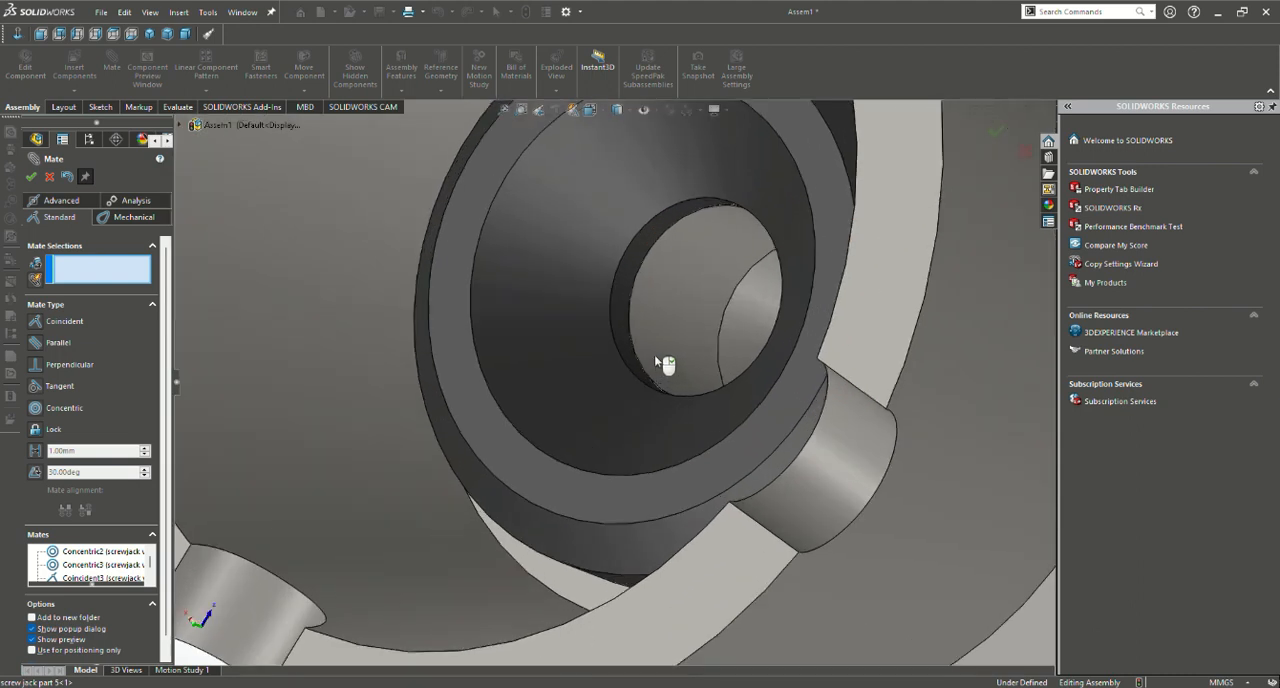
scroll(663, 363, "up", 5)
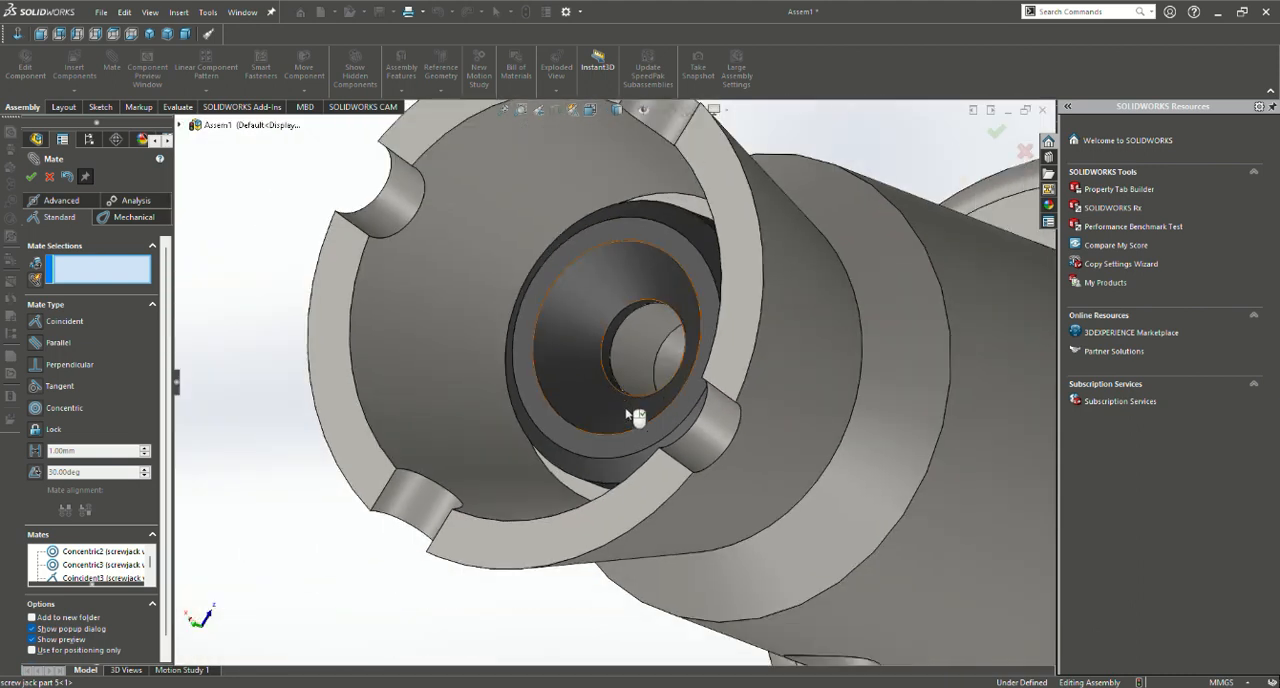
middle_click_drag(618, 437, 646, 440)
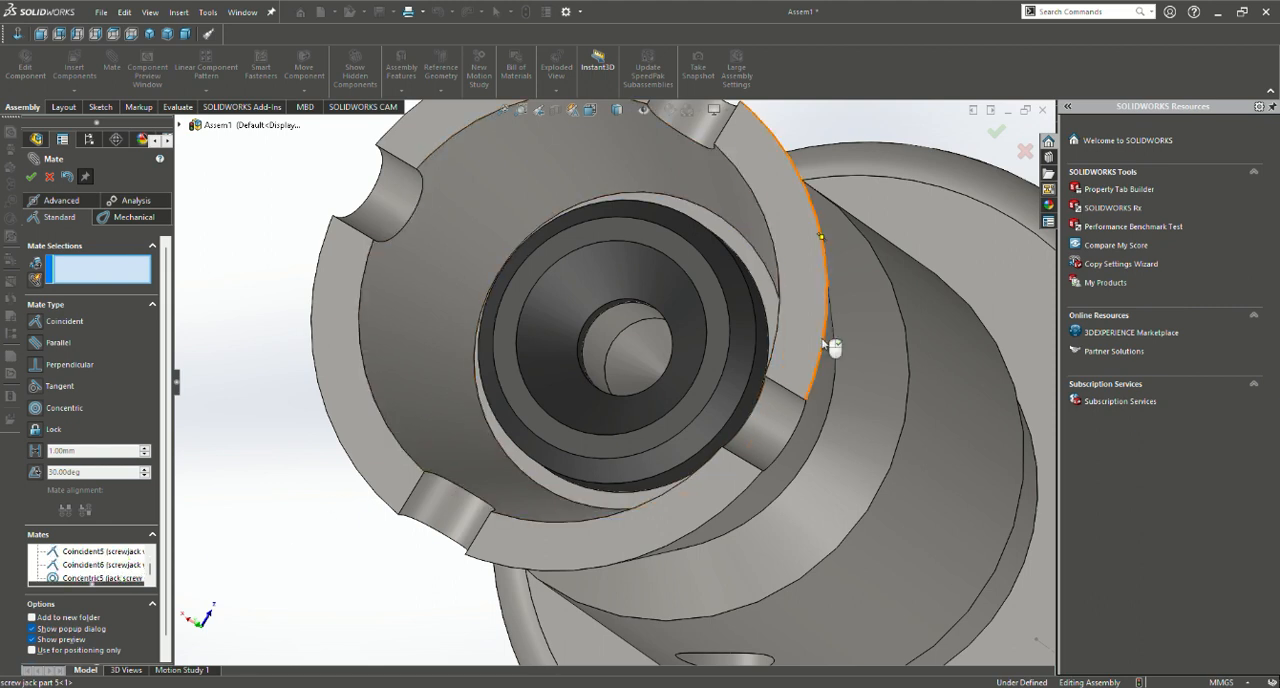
scroll(615, 386, "up", 3)
middle_click_drag(382, 418, 499, 297)
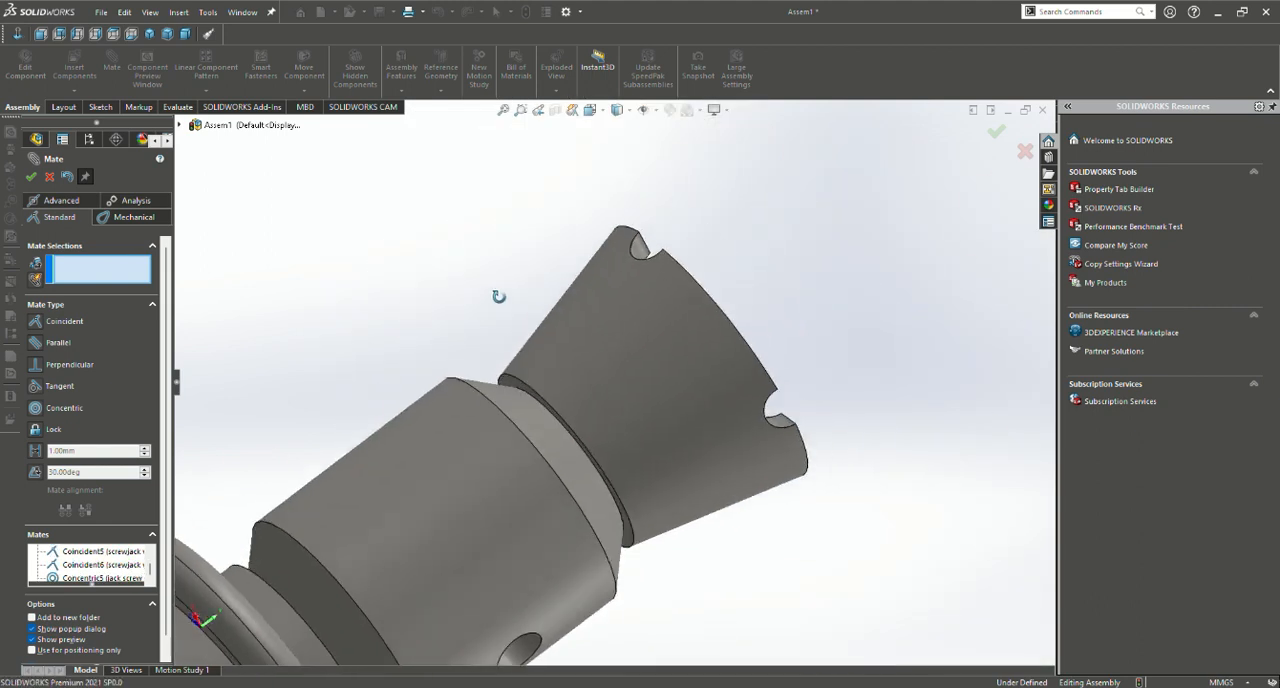
scroll(492, 292, "up", 8)
Move the slotted countersunk screw close to the open end of the notched cup
middle_click_drag(747, 523, 636, 579)
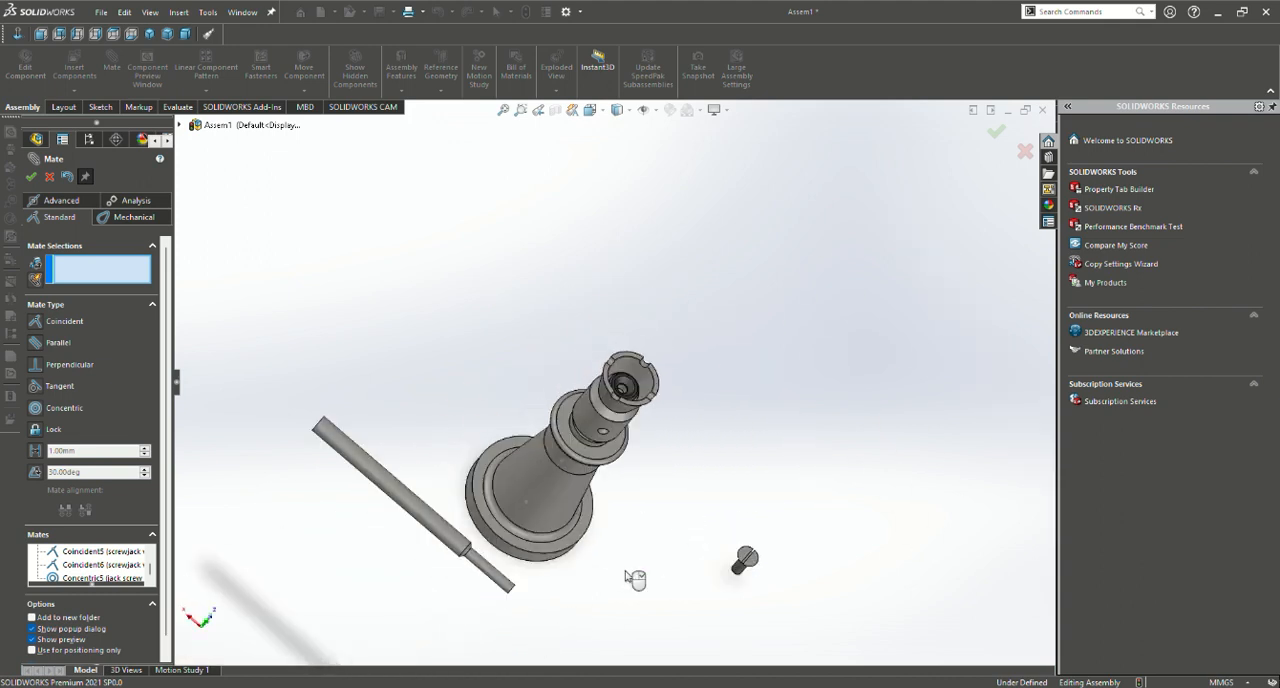
left_click_drag(746, 563, 678, 322)
scroll(680, 383, "down", 8)
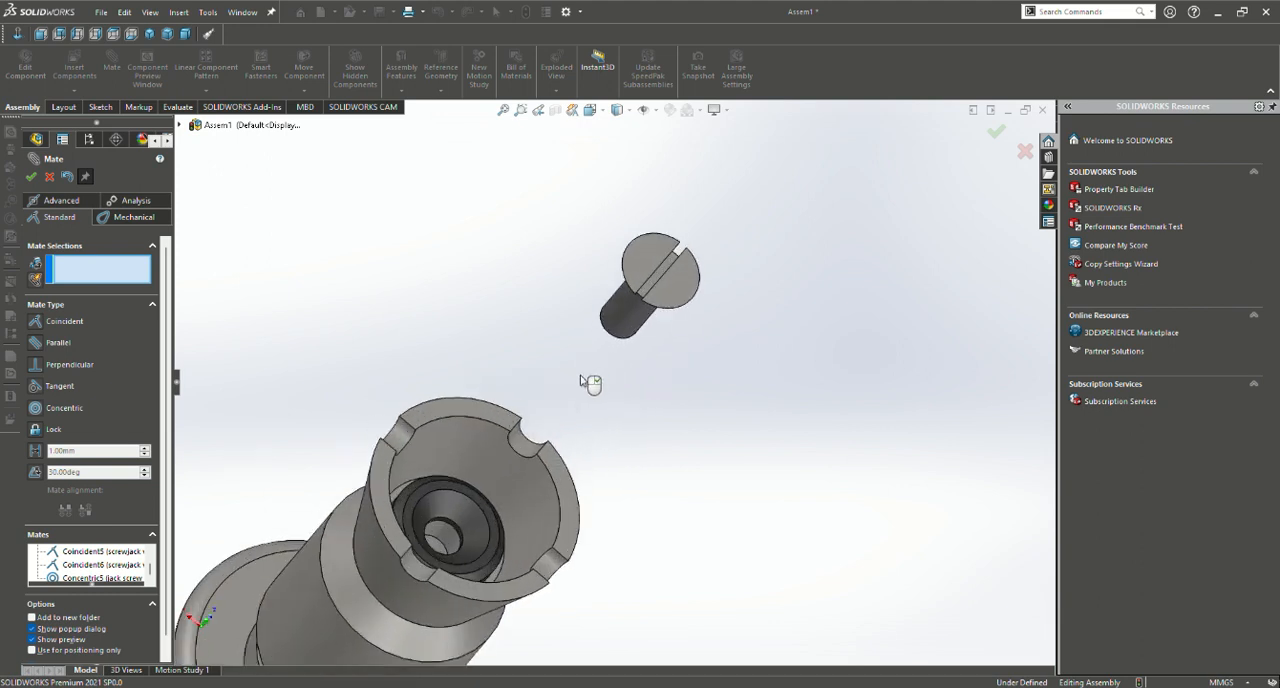
left_click(625, 326)
left_click(456, 541)
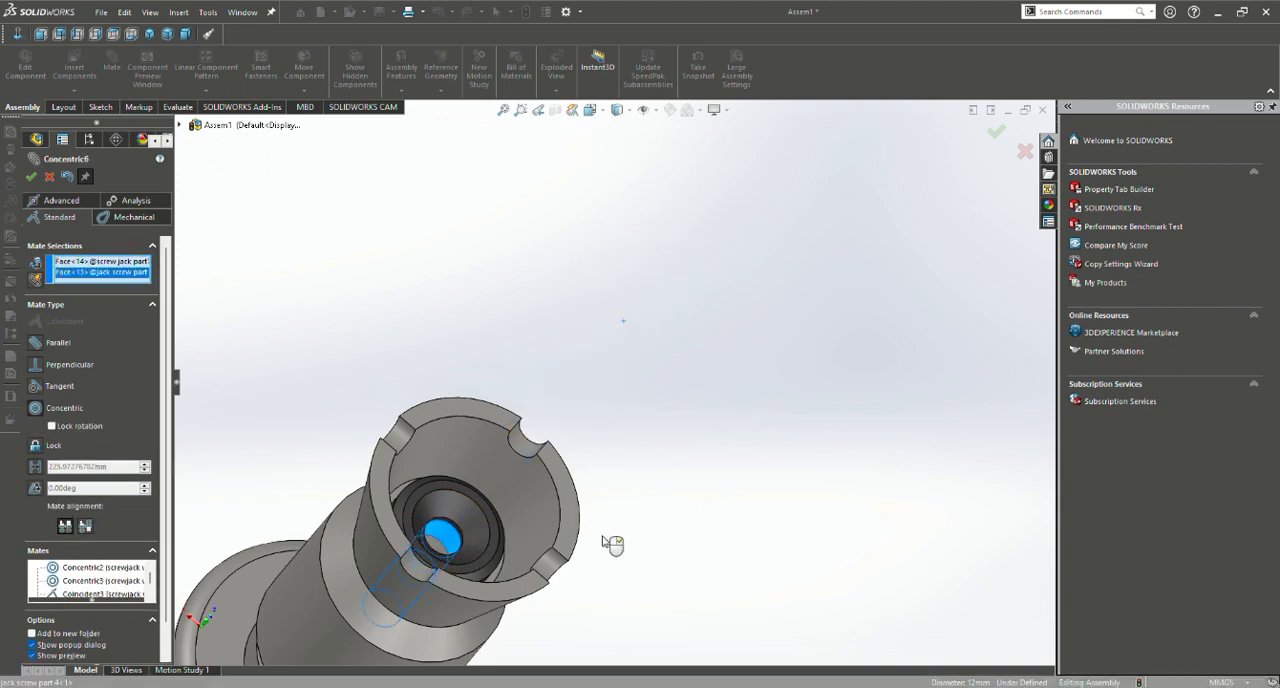
key("Escape")
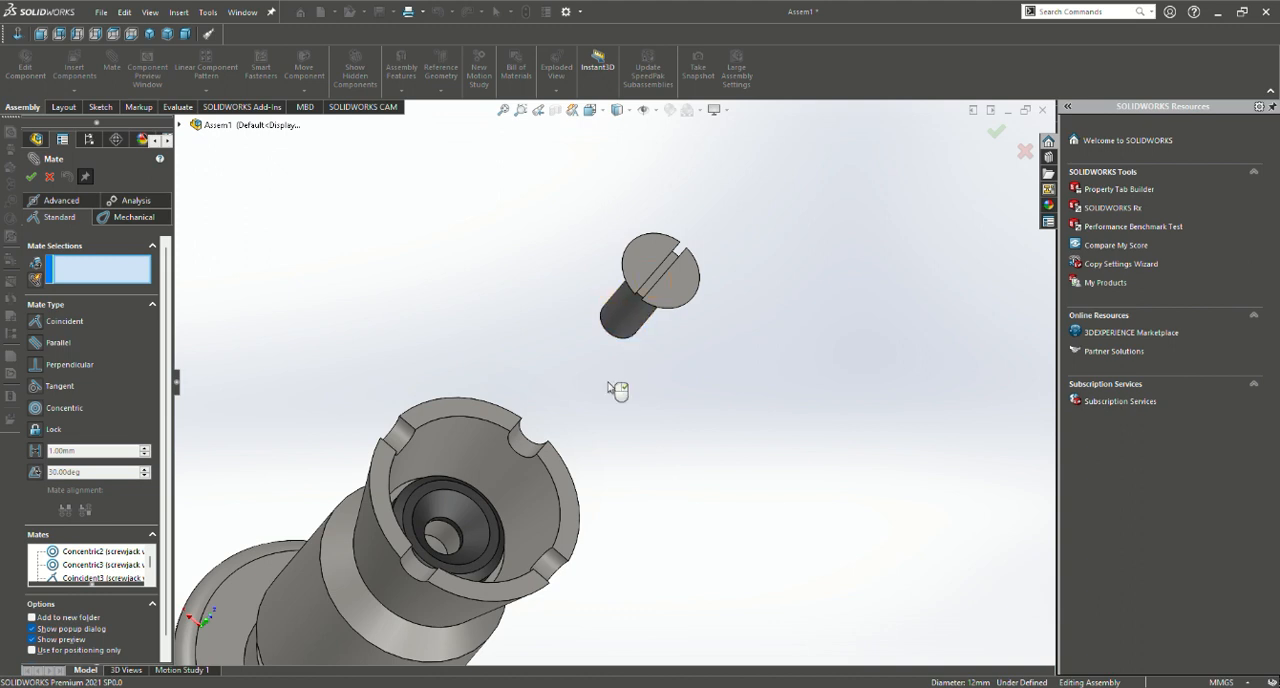
Reposition the slotted screw directly over the notched cup's opening with its shank pointing down into the cup
middle_click_drag(617, 390, 645, 349)
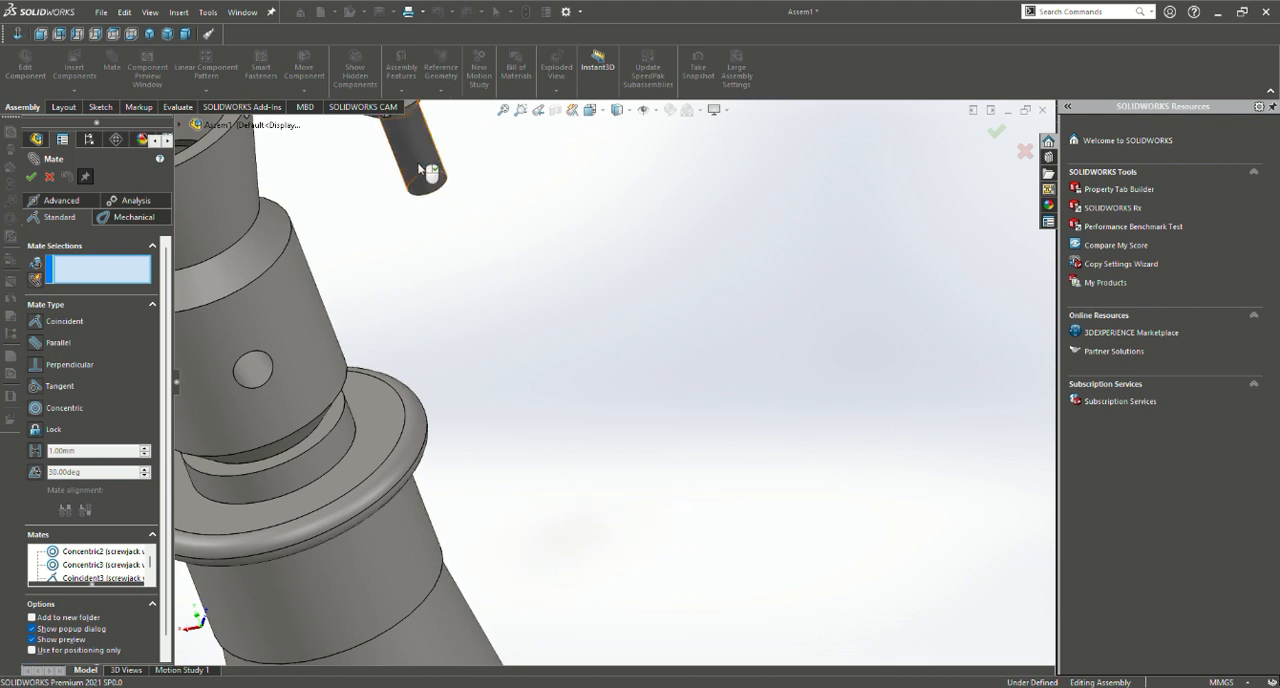
scroll(386, 252, "up", 5)
left_click_drag(529, 285, 401, 190)
middle_click_drag(378, 245, 431, 227)
scroll(431, 228, "up", 3)
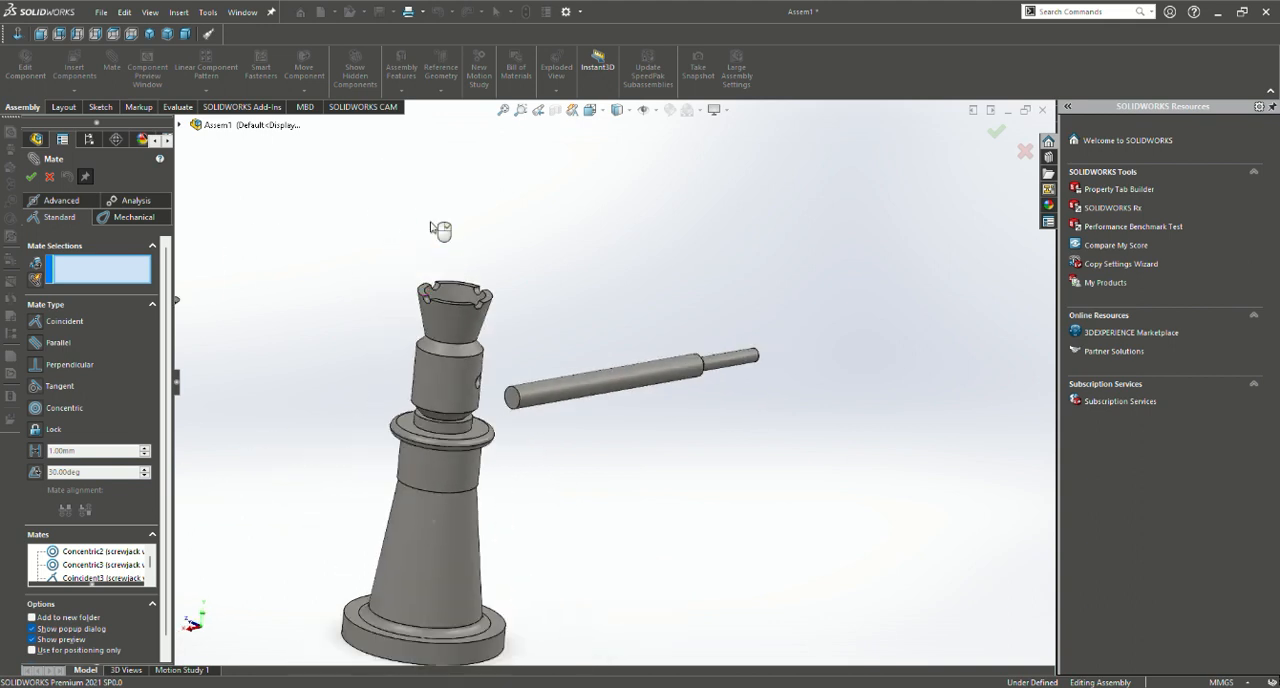
left_click_drag(316, 352, 530, 272)
scroll(600, 360, "down", 2)
scroll(497, 425, "down", 8)
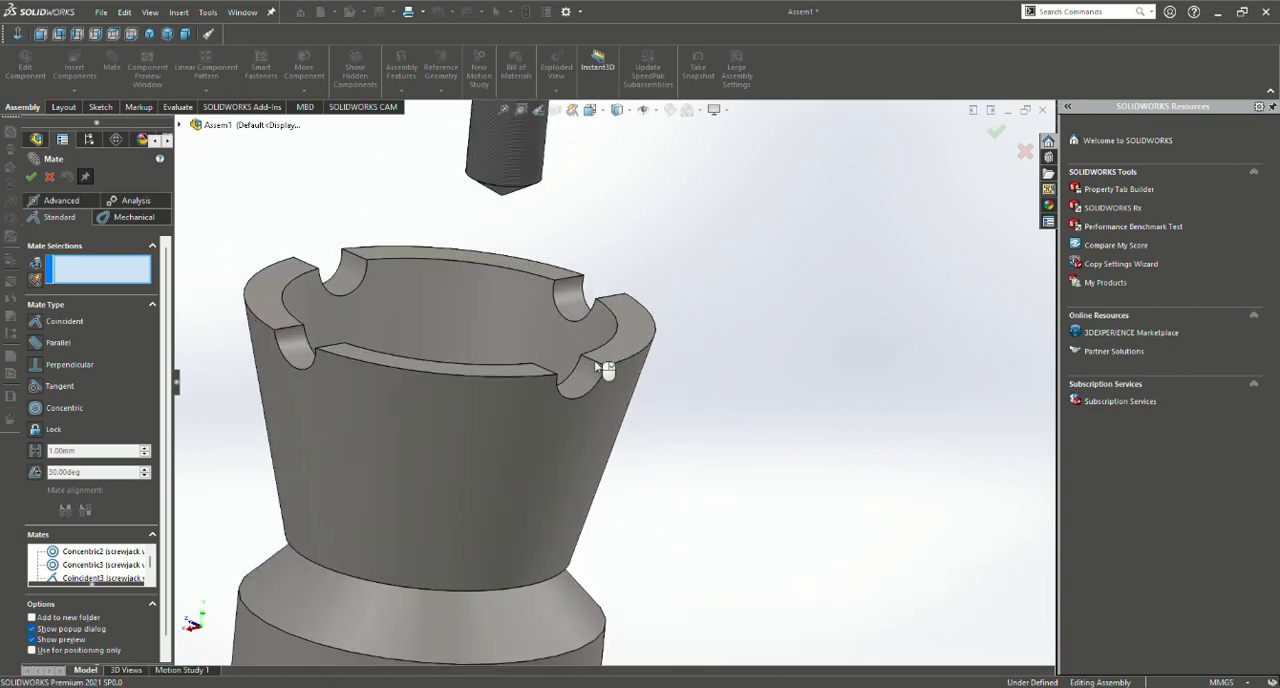
Reposition the slotted countersunk screw above the notched cup, roughly in line with the jack screw's axis
scroll(601, 366, "up", 2)
middle_click_drag(534, 346, 594, 229)
scroll(594, 229, "up", 2)
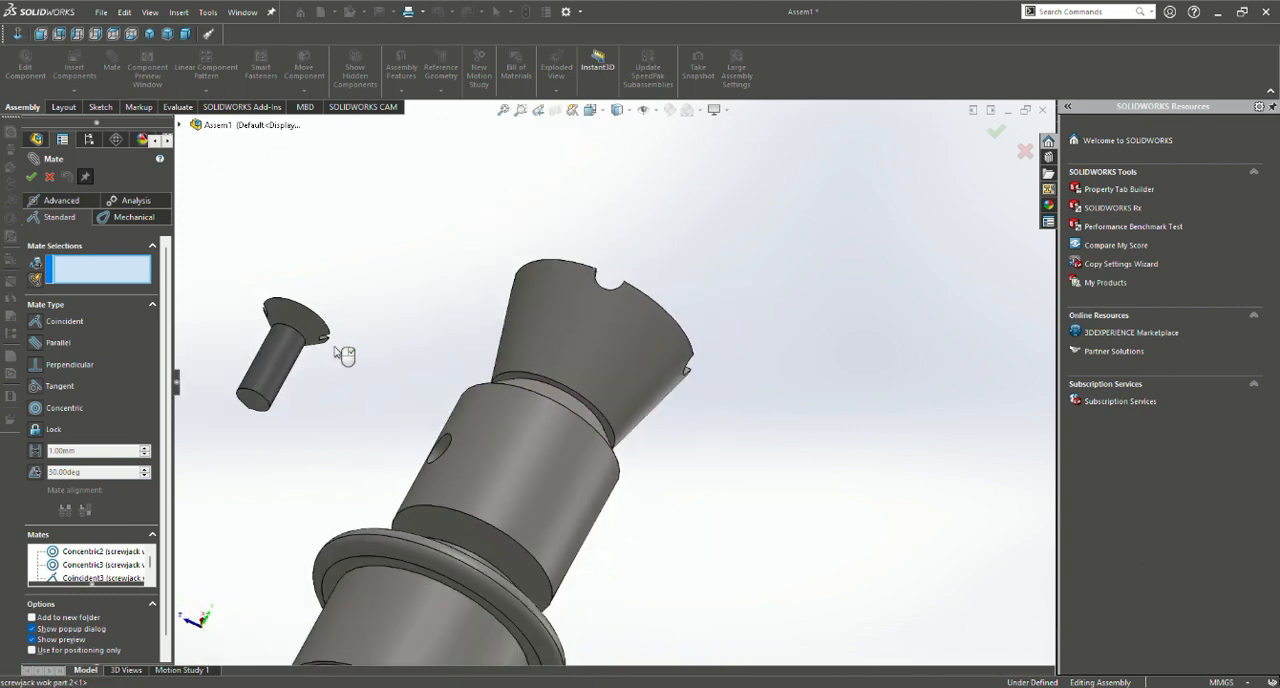
left_click_drag(320, 338, 692, 222)
middle_click_drag(700, 300, 895, 257)
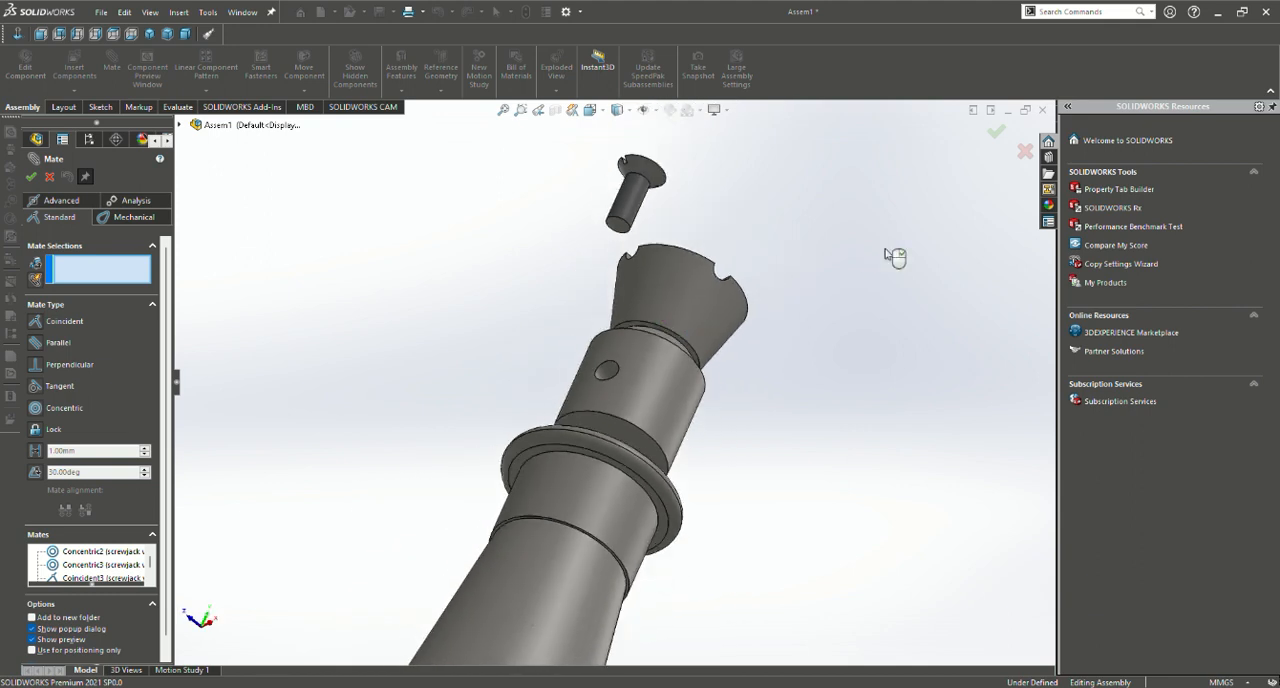
middle_click_drag(755, 387, 637, 426)
left_click_drag(519, 429, 585, 383)
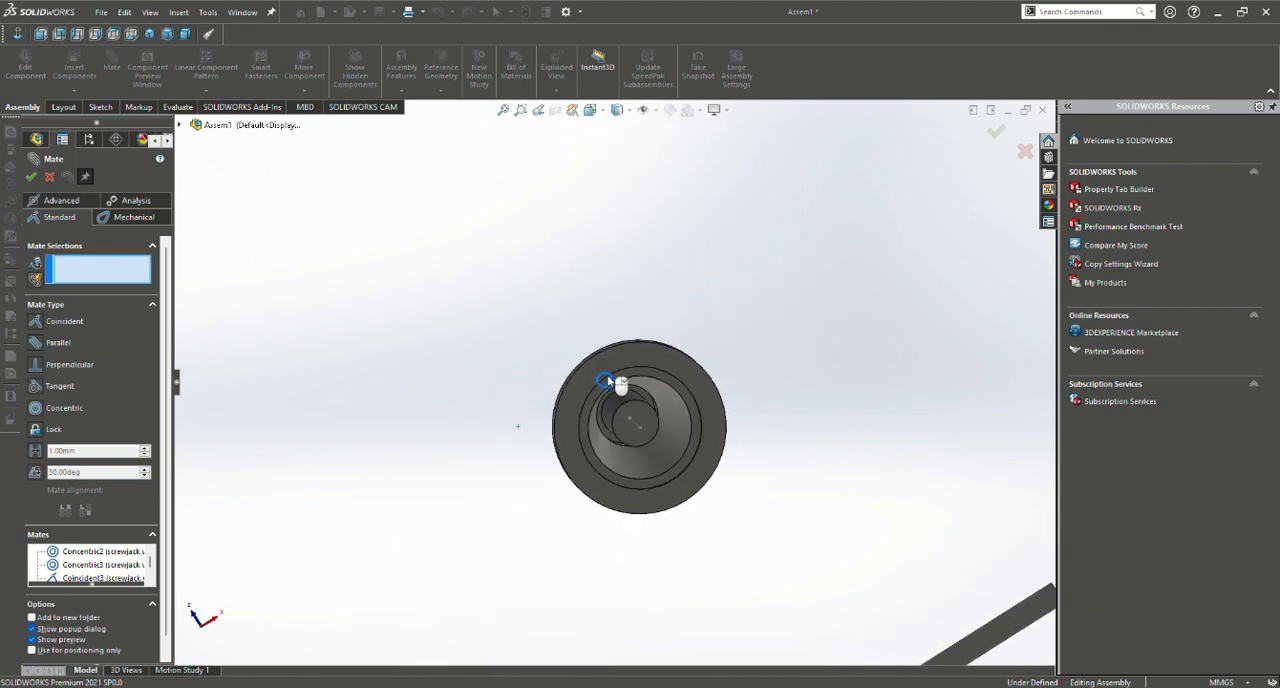
middle_click_drag(712, 325, 611, 572)
scroll(611, 569, "up", 2)
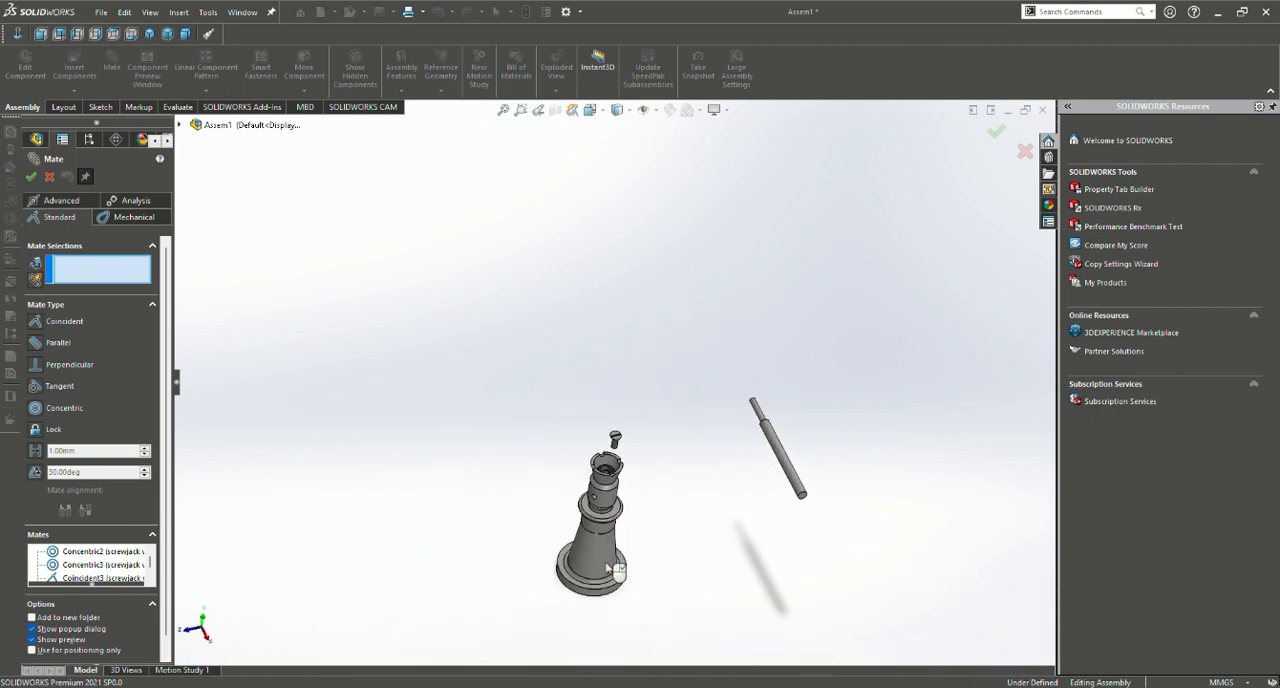
Mate the slotted screw's cylindrical shank concentric with the jack screw's end hole inside the notched cup
scroll(604, 488, "down", 4)
scroll(641, 404, "down", 4)
scroll(641, 404, "up", 4)
scroll(643, 237, "down", 6)
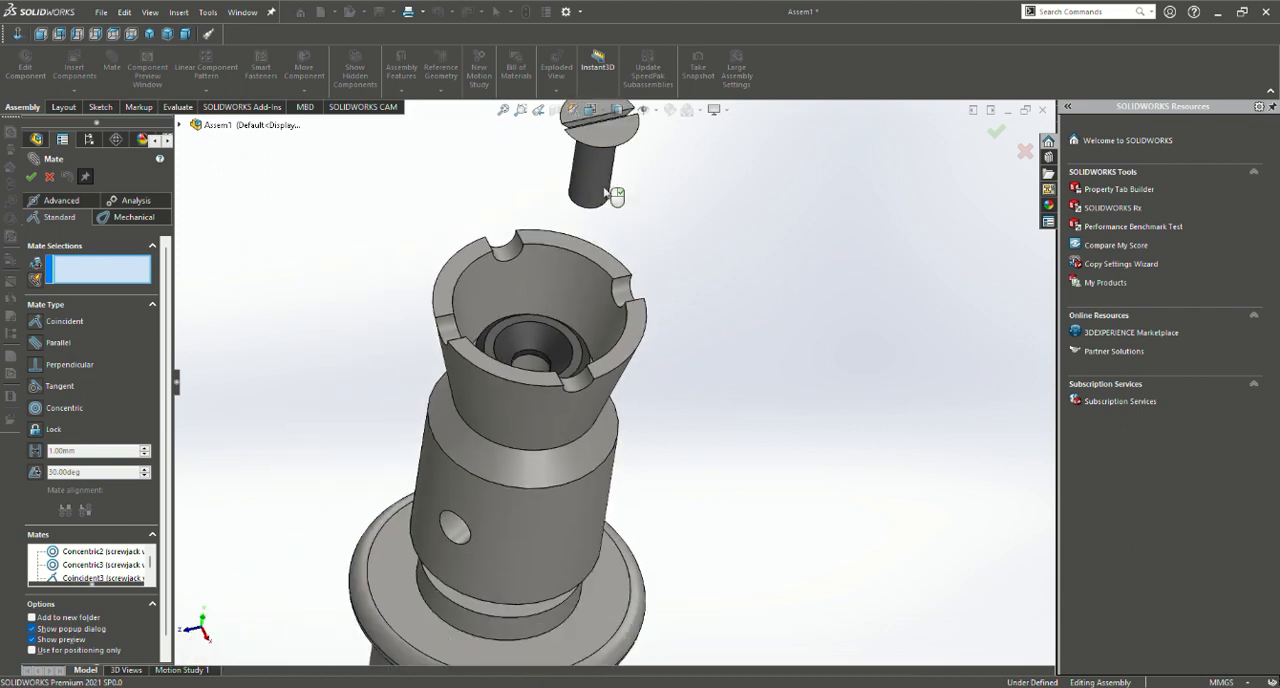
left_click(601, 180)
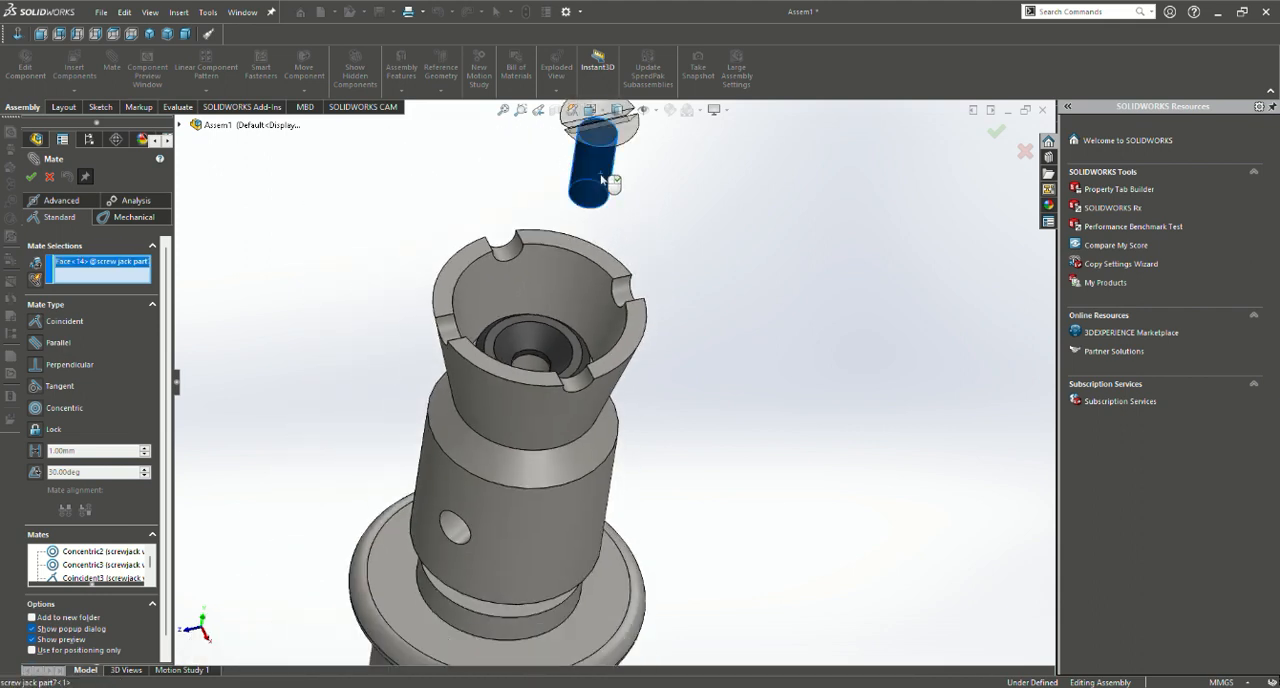
left_click(557, 357)
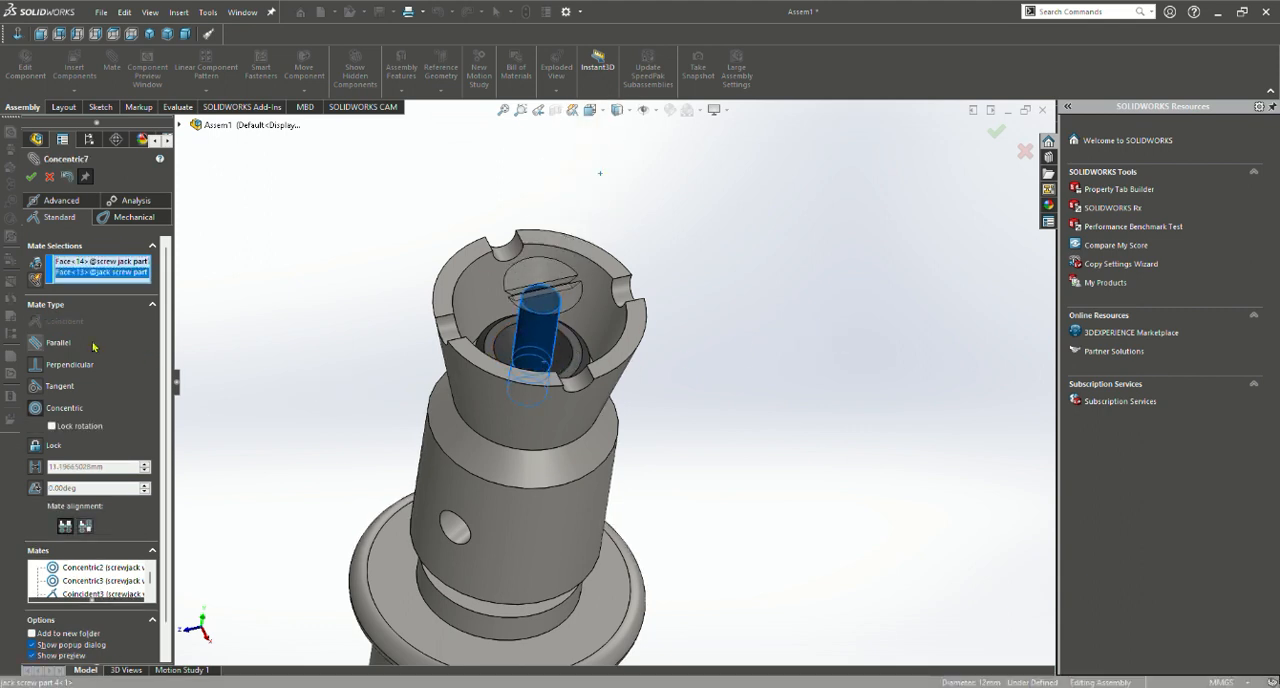
scroll(99, 540, "down", 3)
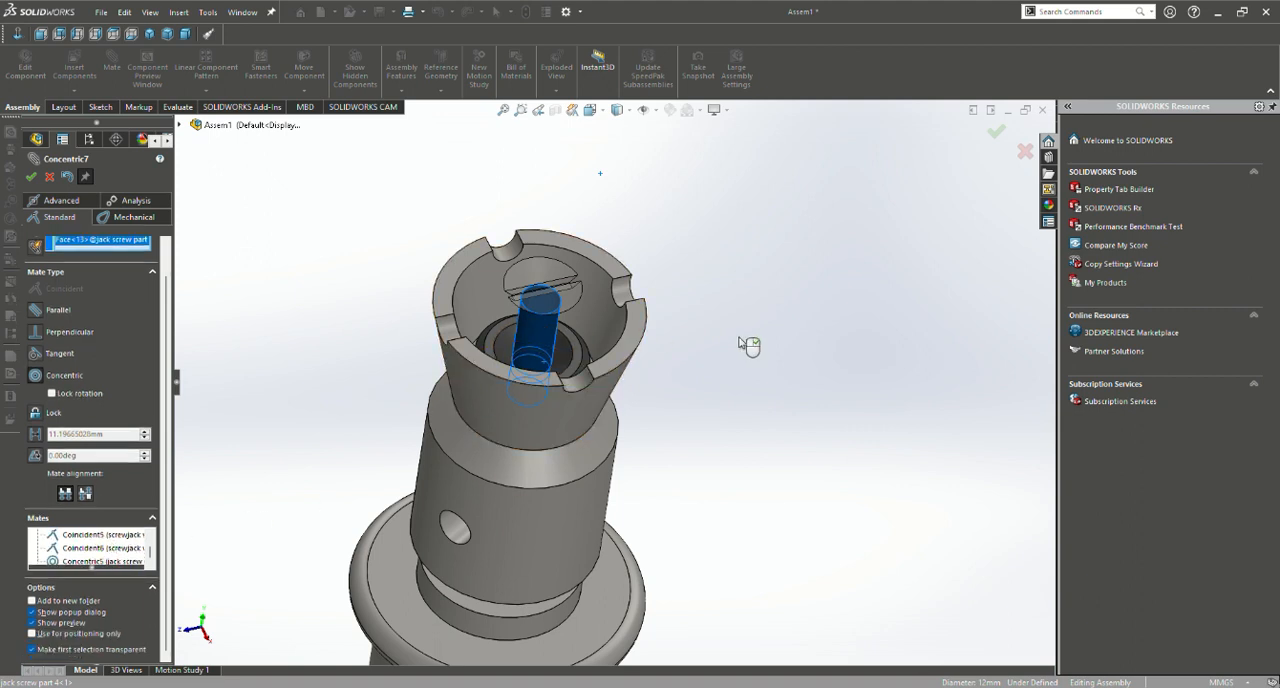
key("Return")
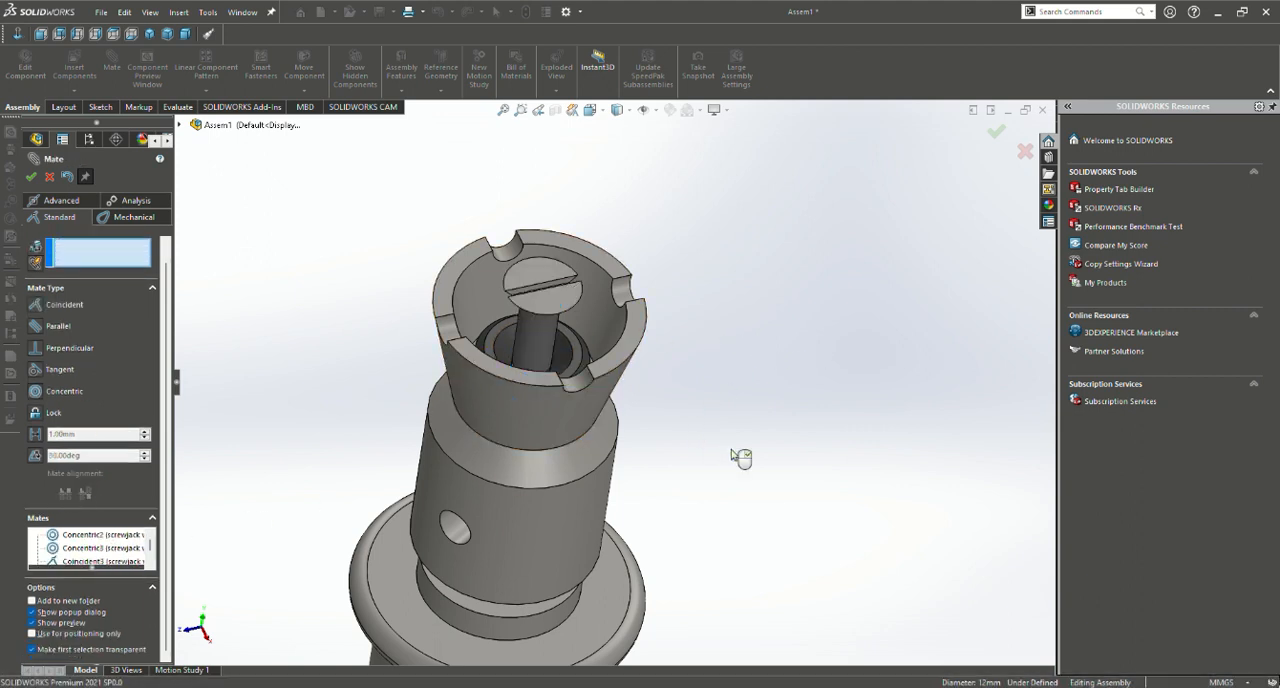
Seat the slotted screw in the washer with a coincident mate between the edge beneath its head and the washer's hole edge
middle_click_drag(684, 307, 662, 207)
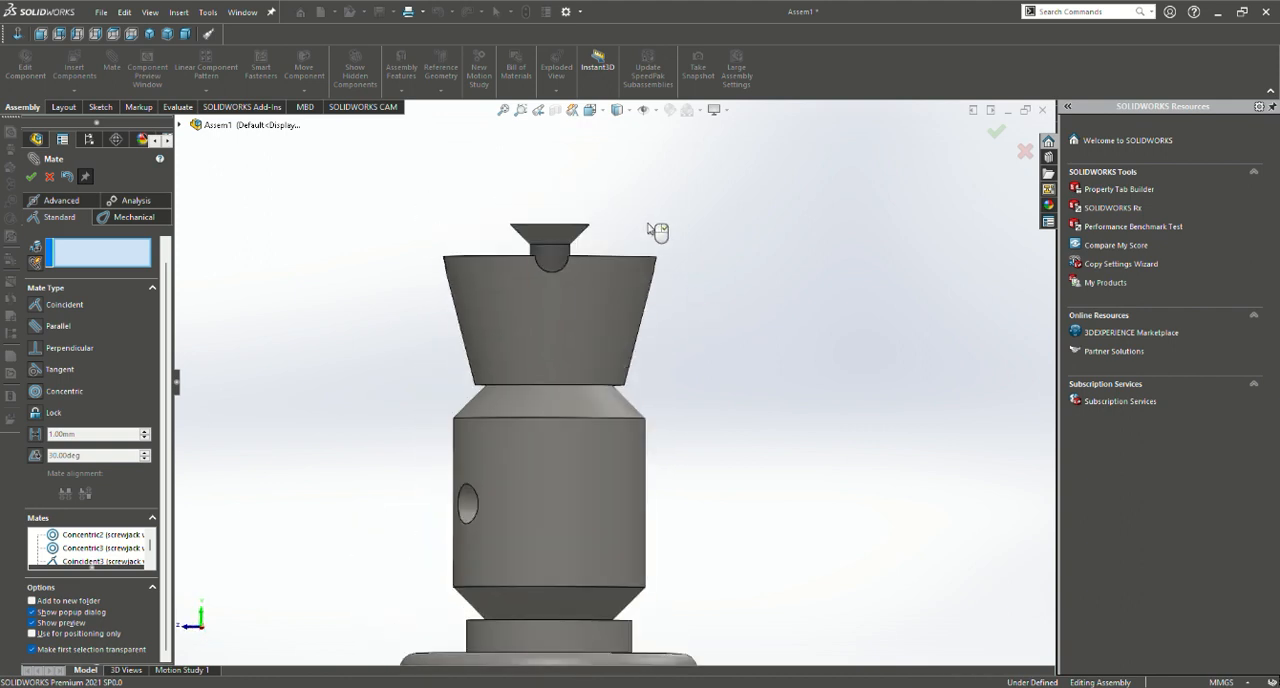
left_click(566, 246)
scroll(575, 262, "up", 1)
scroll(600, 280, "down", 5)
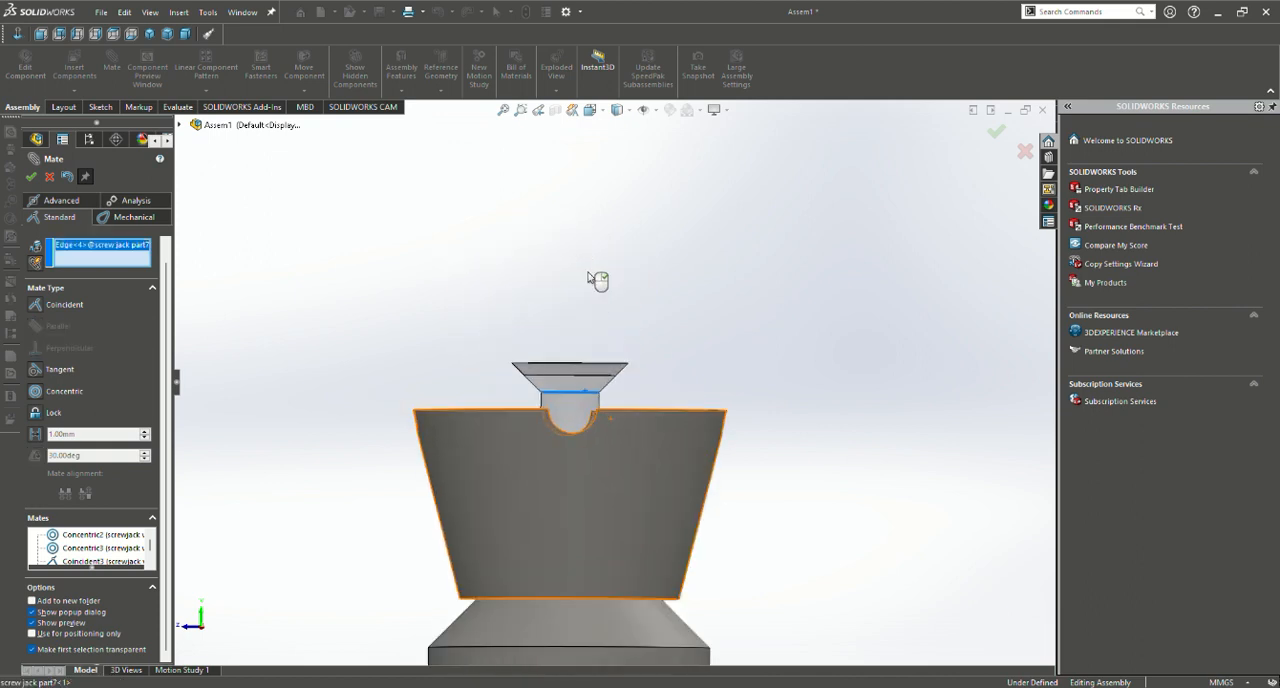
middle_click_drag(597, 360, 597, 531)
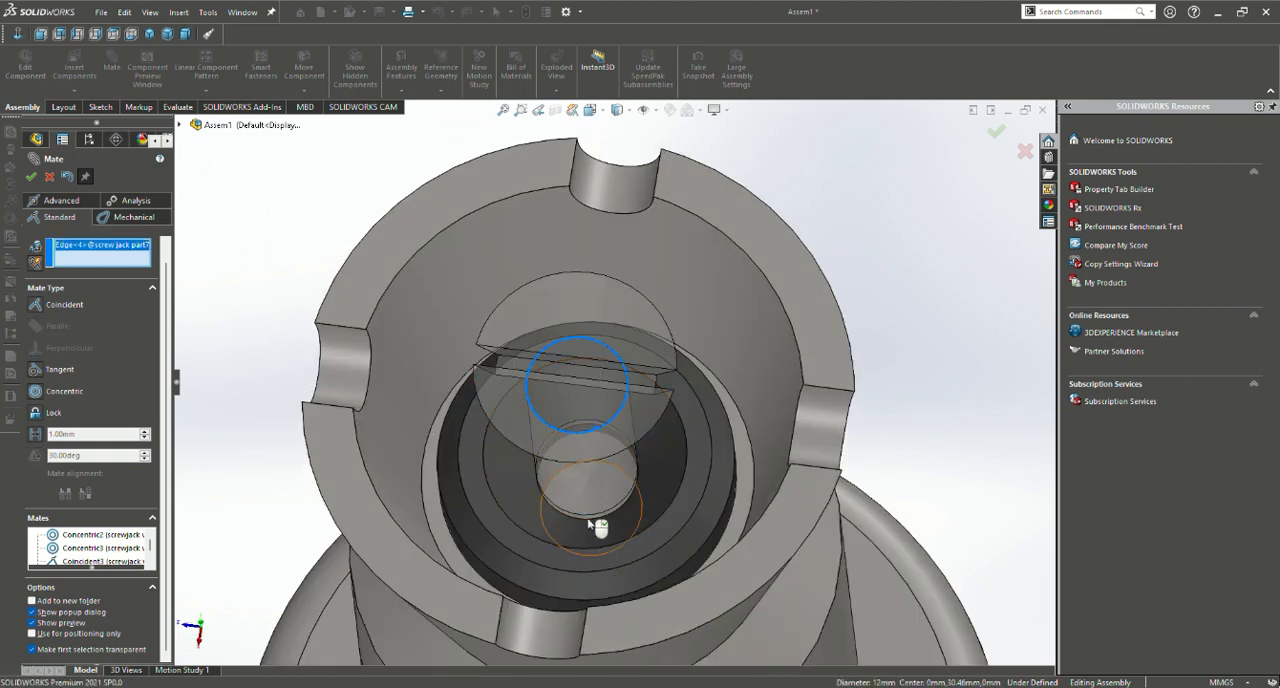
left_click(604, 519)
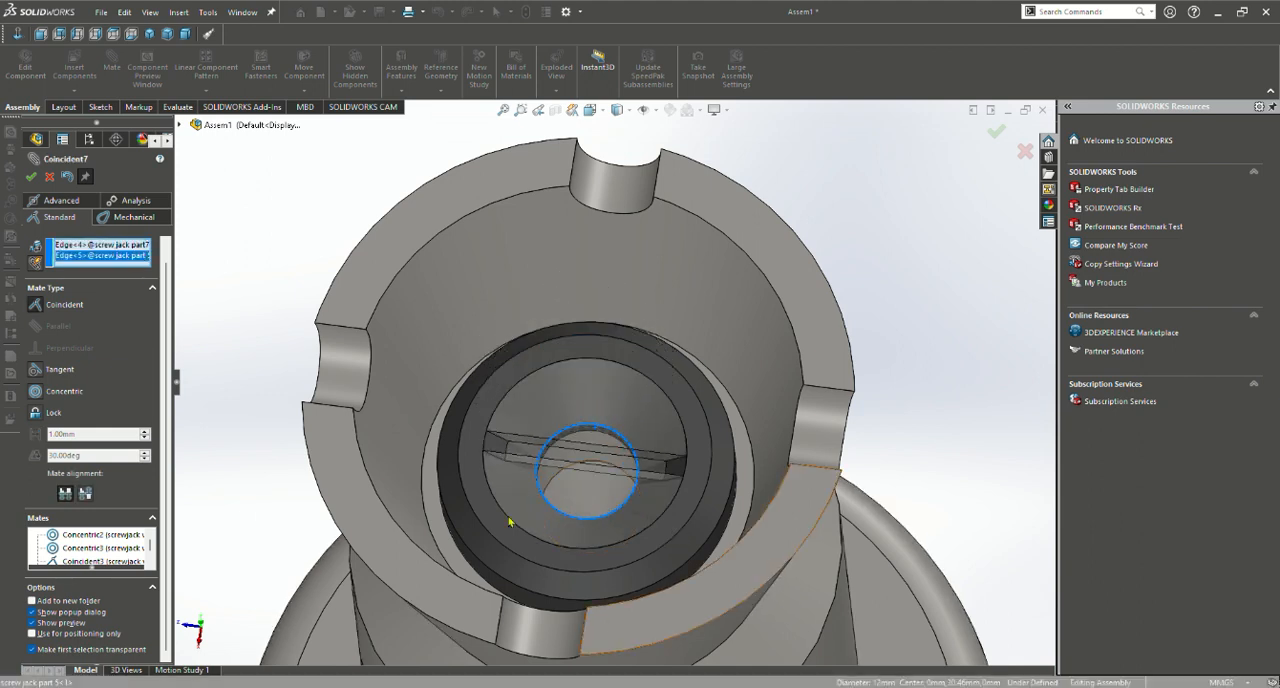
scroll(129, 546, "down", 3)
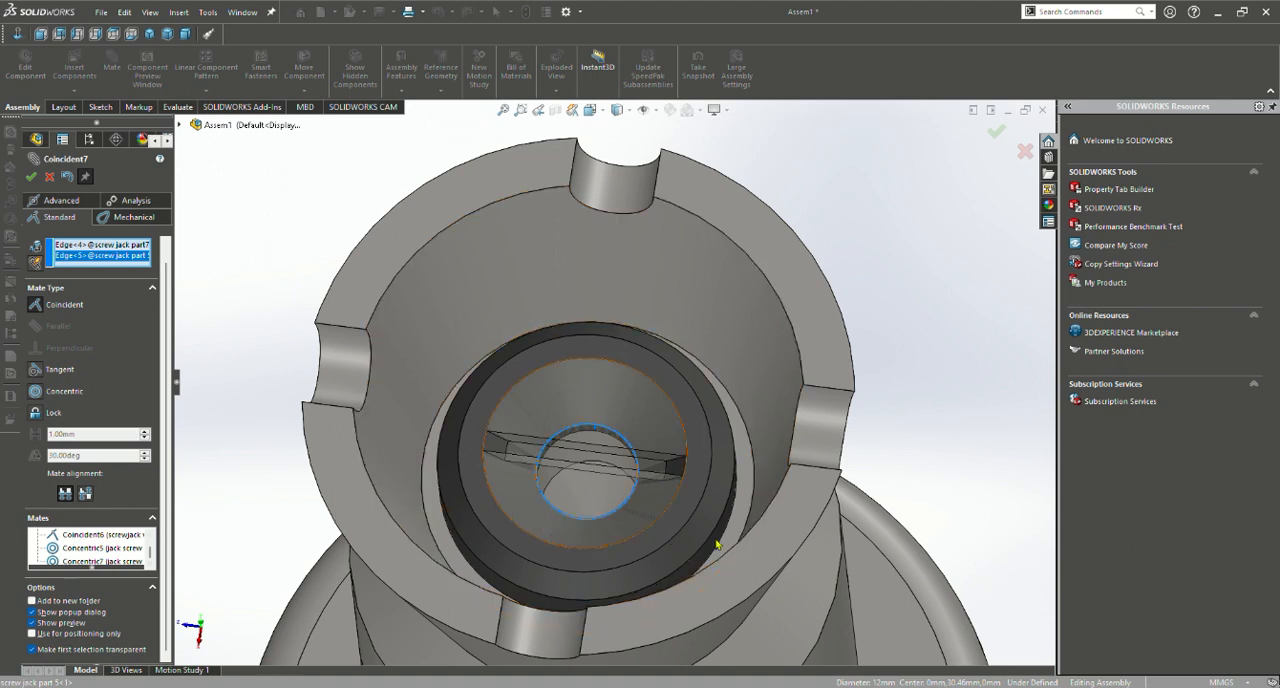
left_click(33, 391)
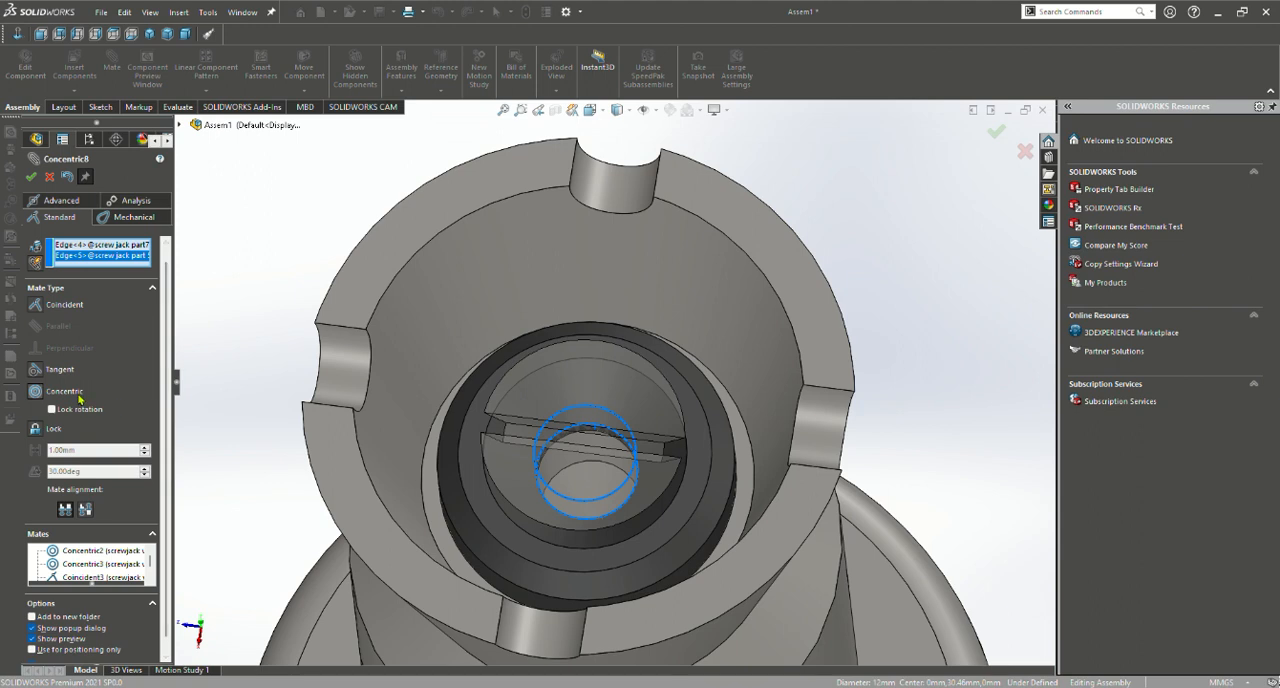
left_click(76, 312)
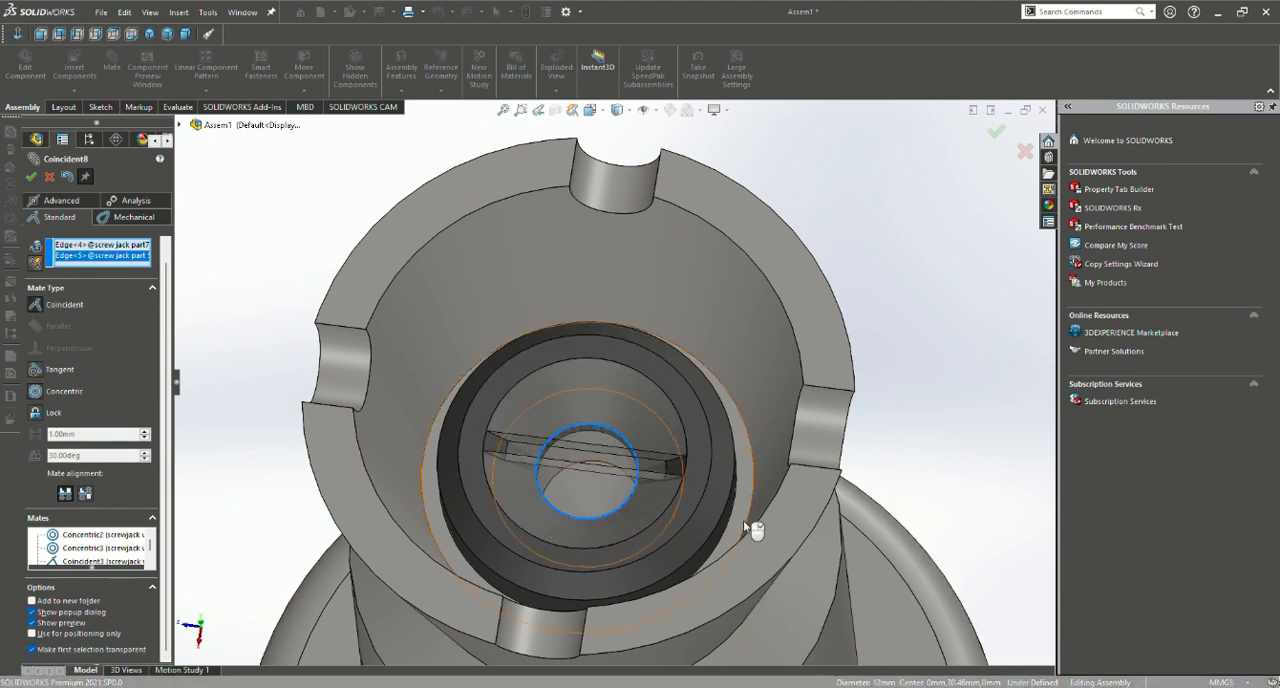
scroll(139, 546, "down", 1)
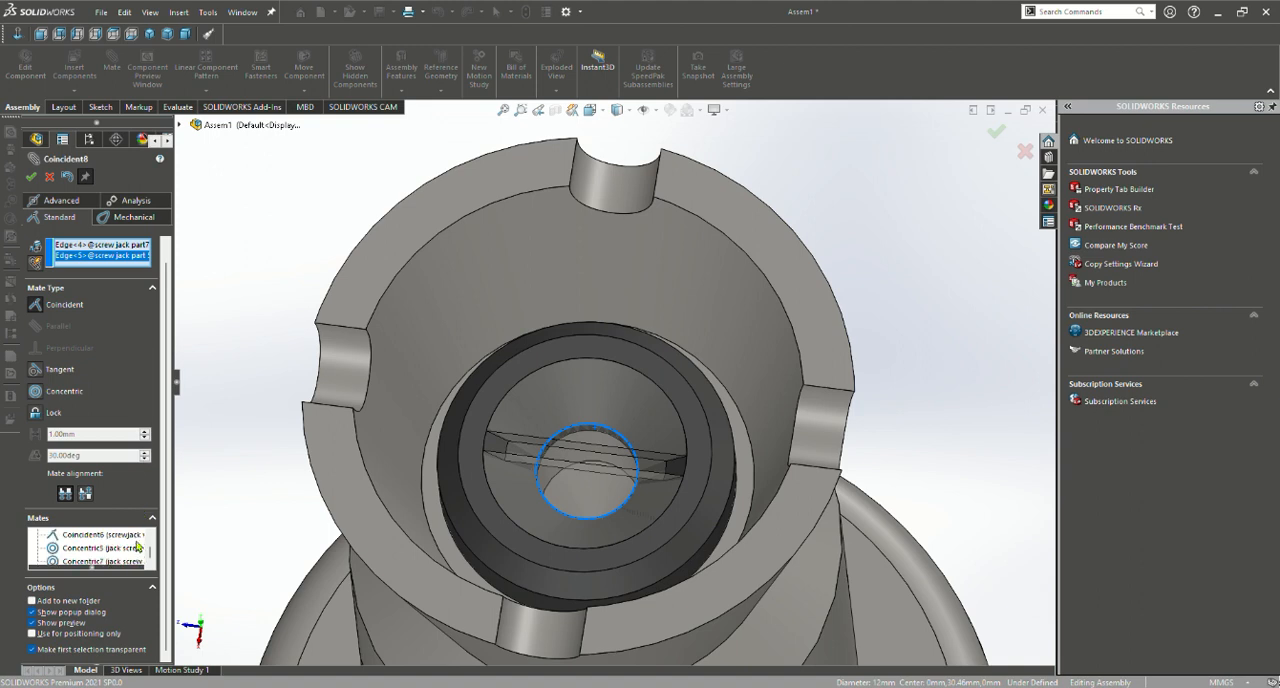
scroll(87, 549, "up", 3)
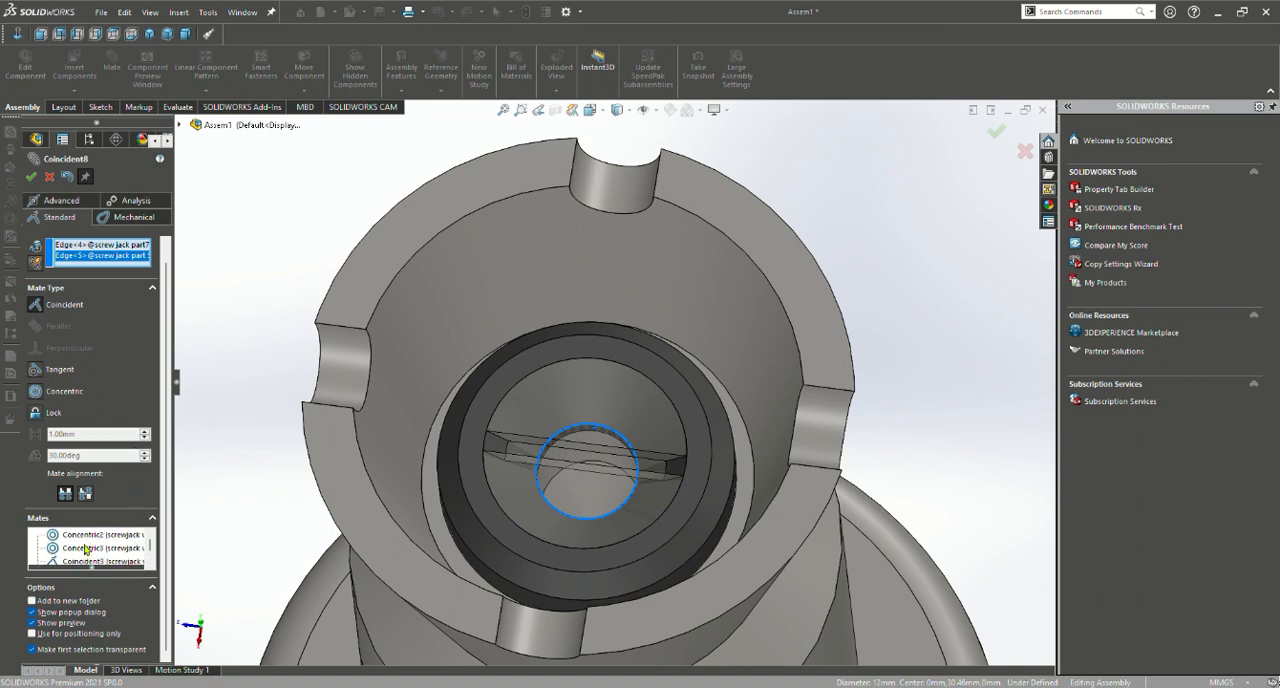
left_click(31, 176)
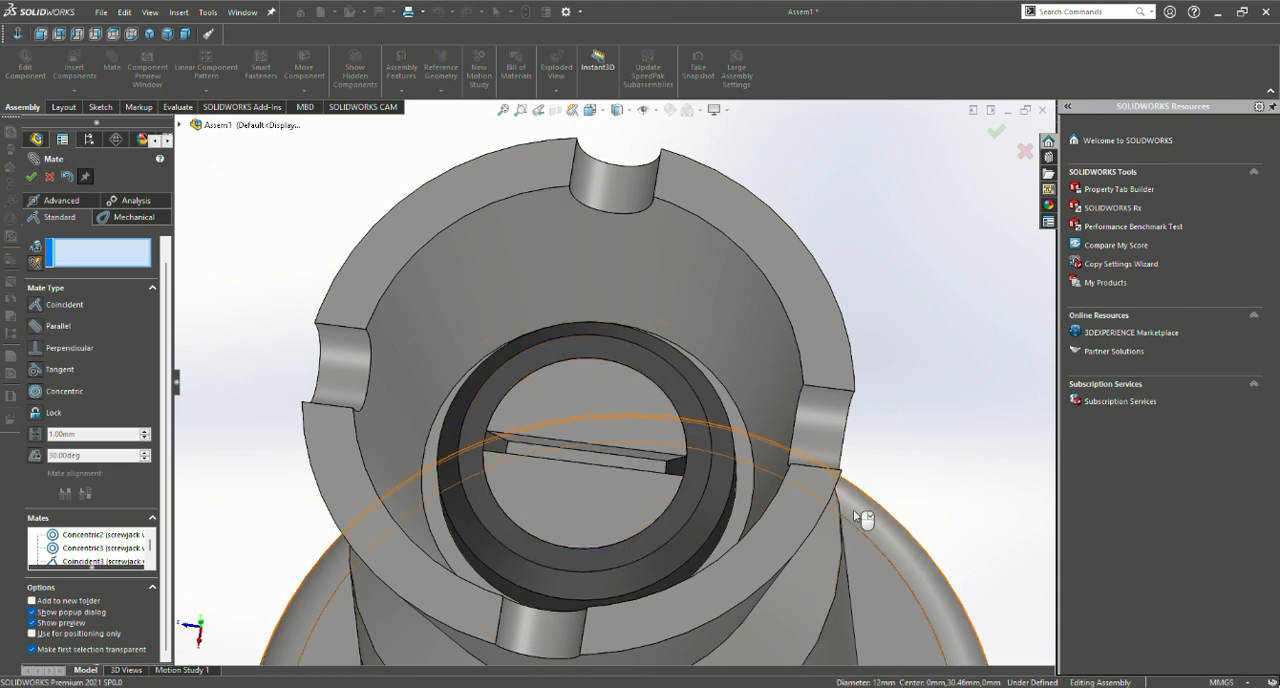
Move the stepped handle bar close to the jack body, just below the jack screw's cross hole
middle_click_drag(853, 509, 821, 414)
scroll(821, 414, "up", 6)
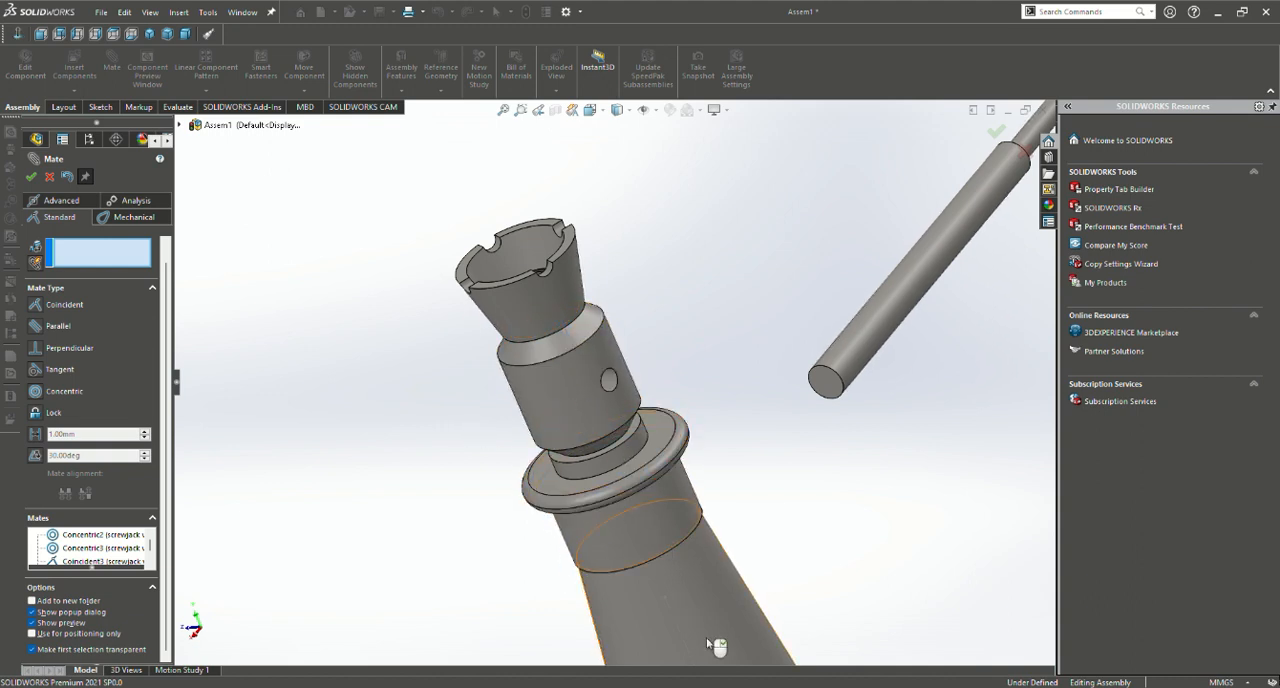
key("f")
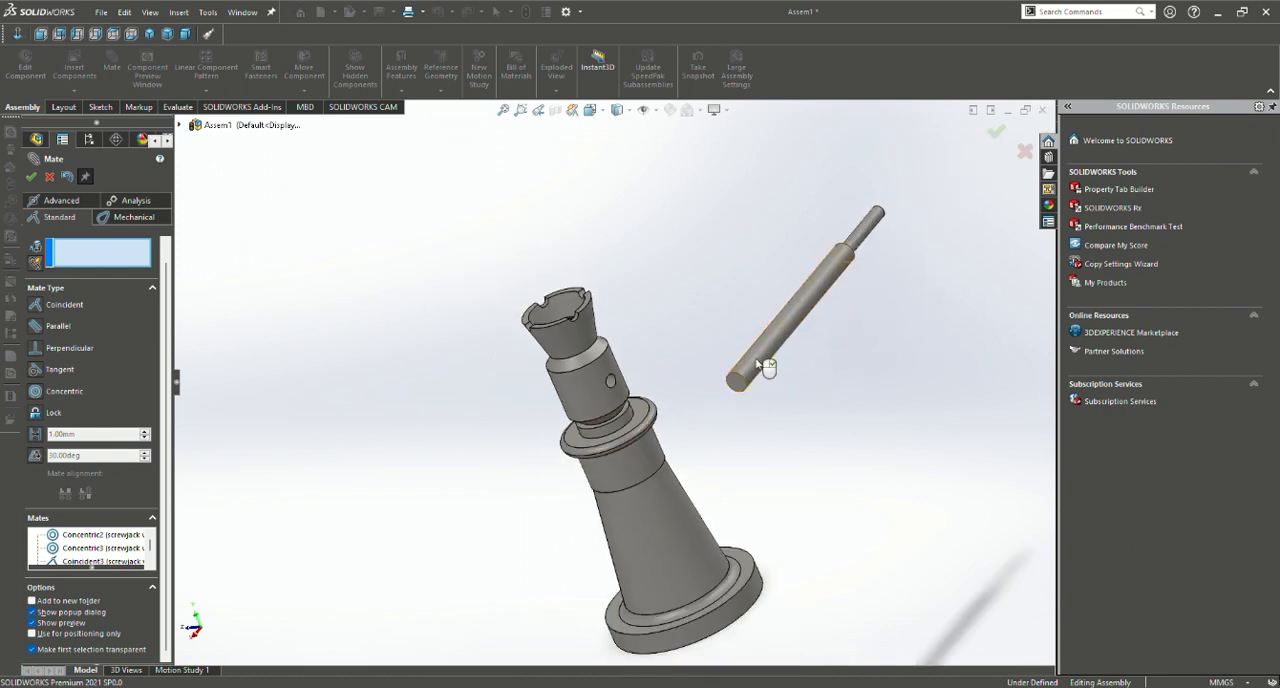
left_click_drag(766, 357, 617, 495)
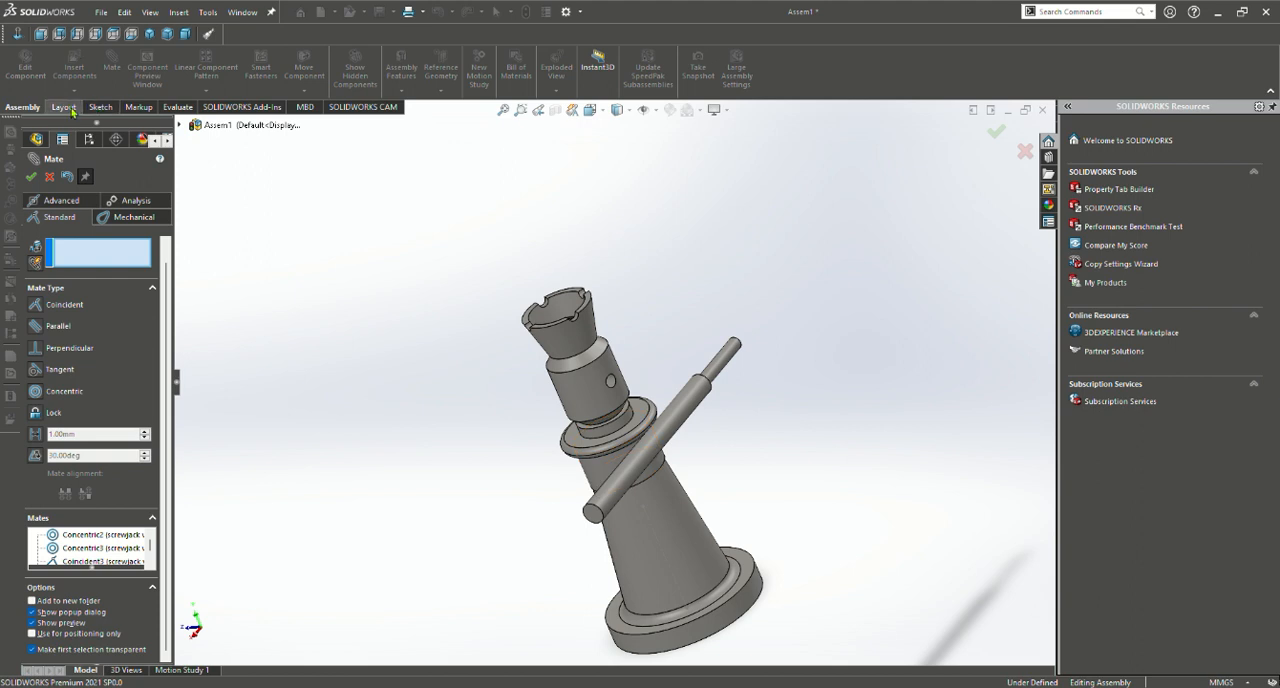
Rotate the handle bar freely so its thin end faces the jack screw's cross hole, and shift the bar clear of the body
left_click(32, 178)
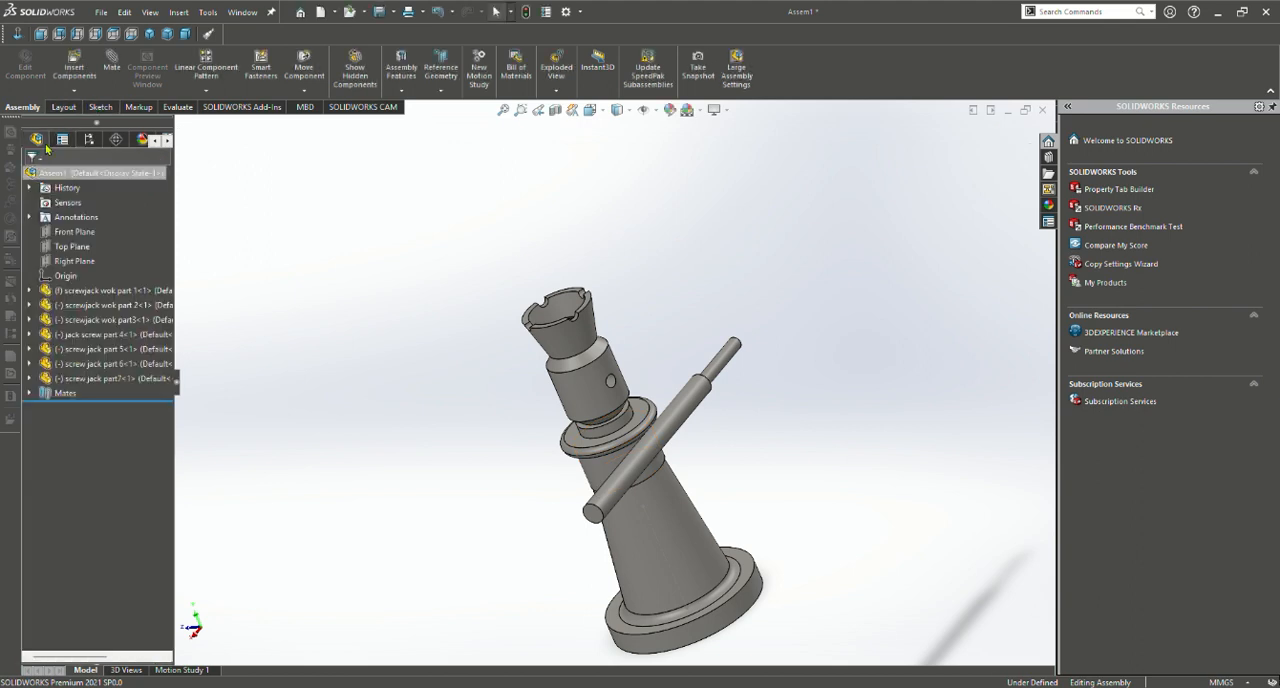
left_click(304, 90)
left_click(320, 127)
left_click_drag(648, 456, 736, 424)
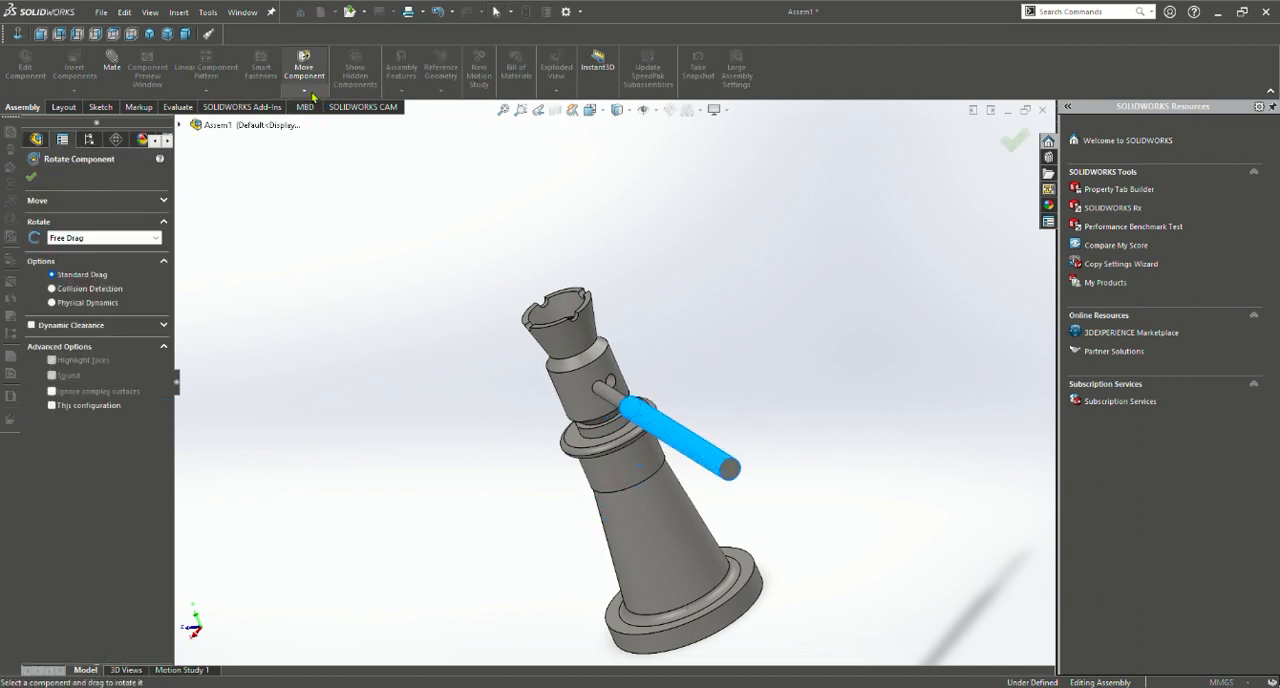
left_click(30, 179)
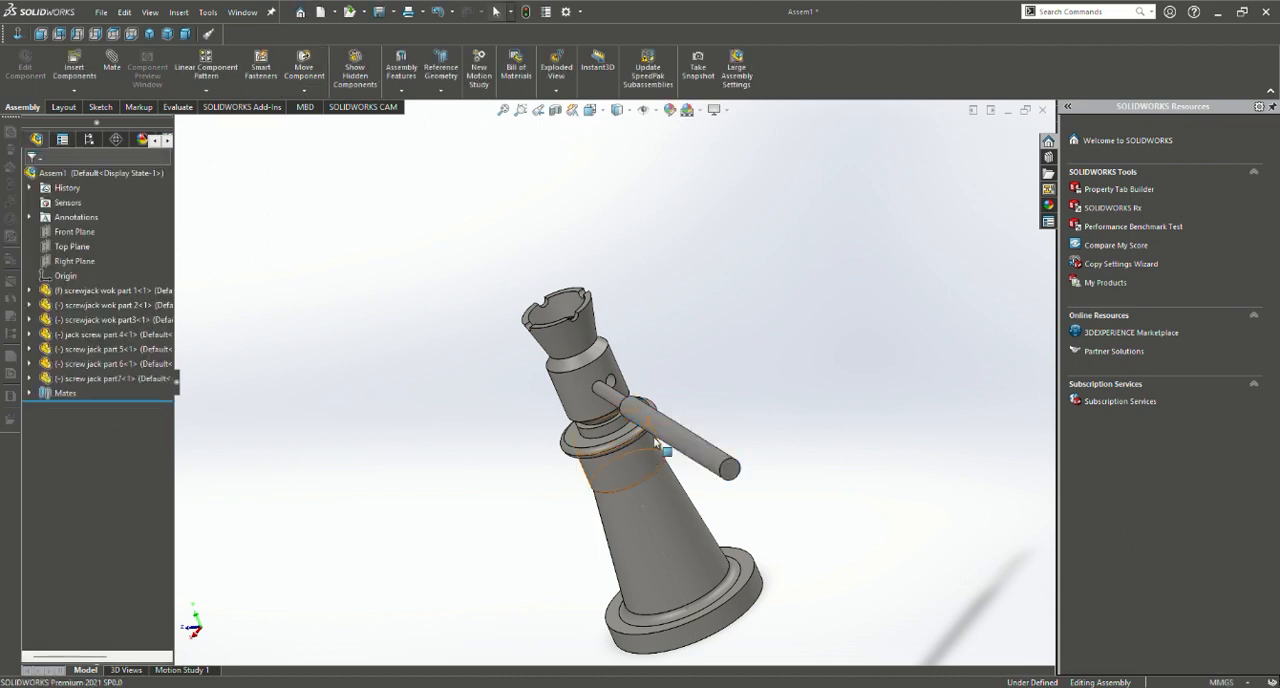
left_click_drag(680, 436, 716, 425)
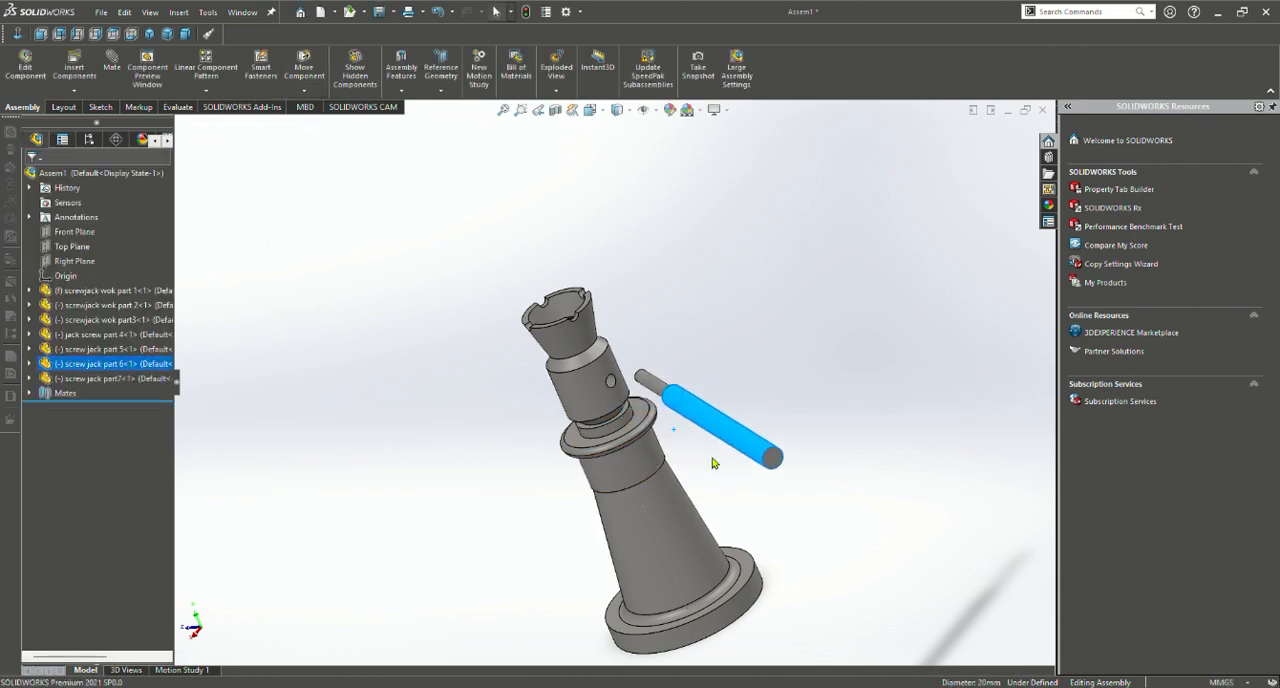
middle_click_drag(716, 430, 731, 499)
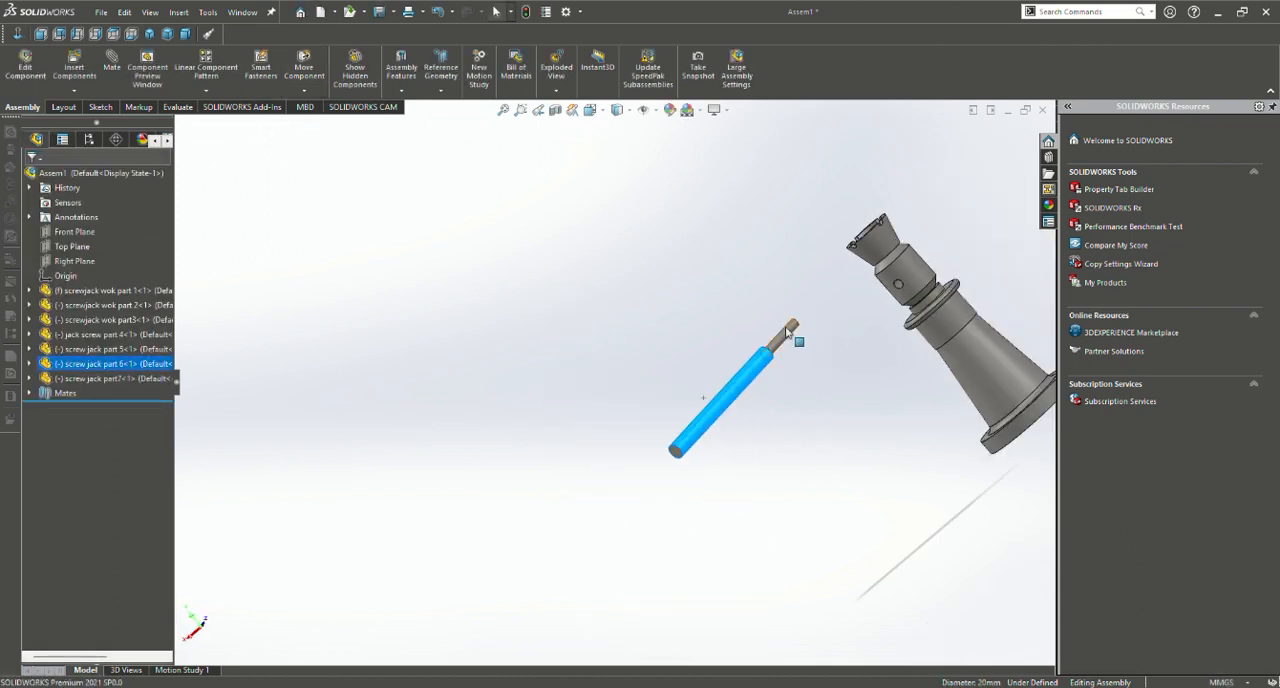
Mate the handle bar's thin end concentric with the jack screw's cross hole
scroll(826, 368, "down", 5)
left_click(604, 283)
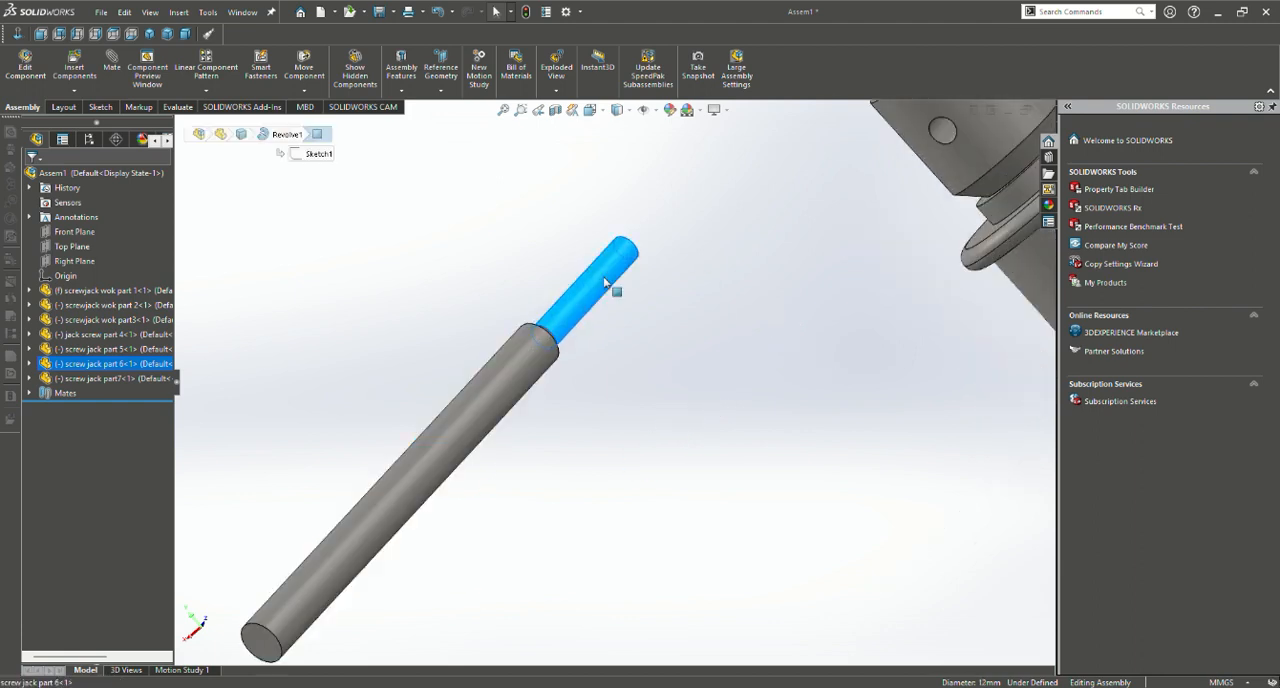
left_click(113, 70)
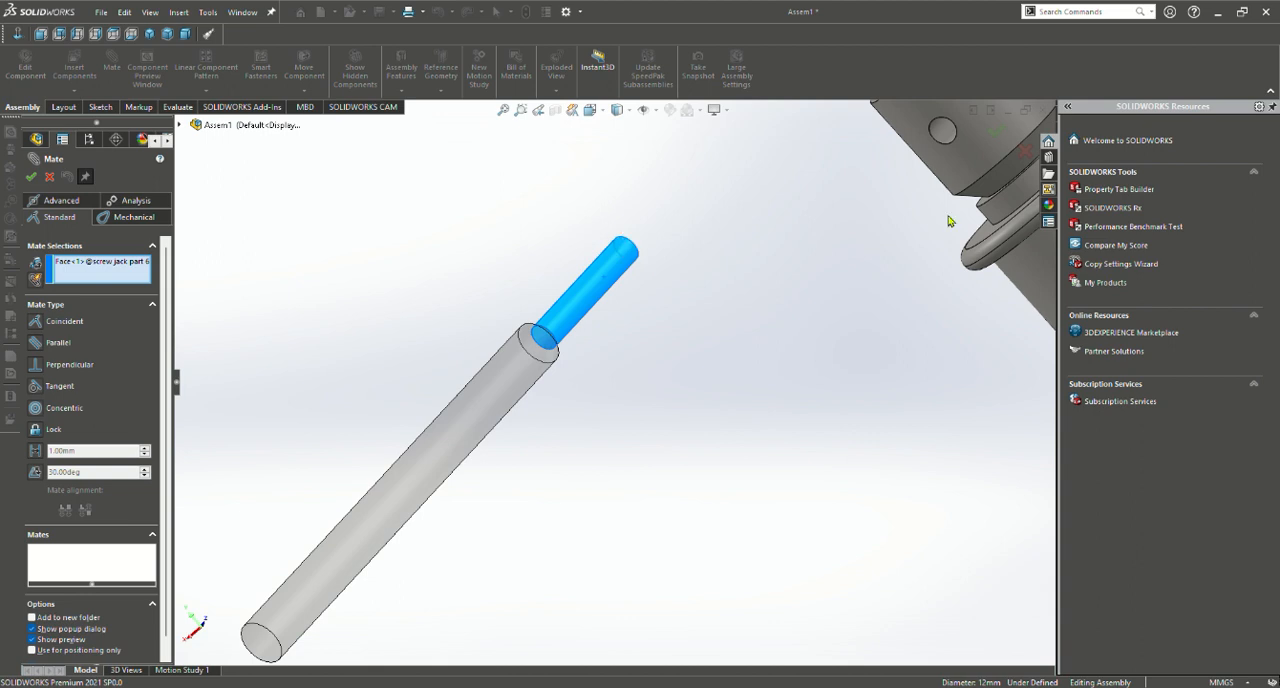
left_click(955, 131)
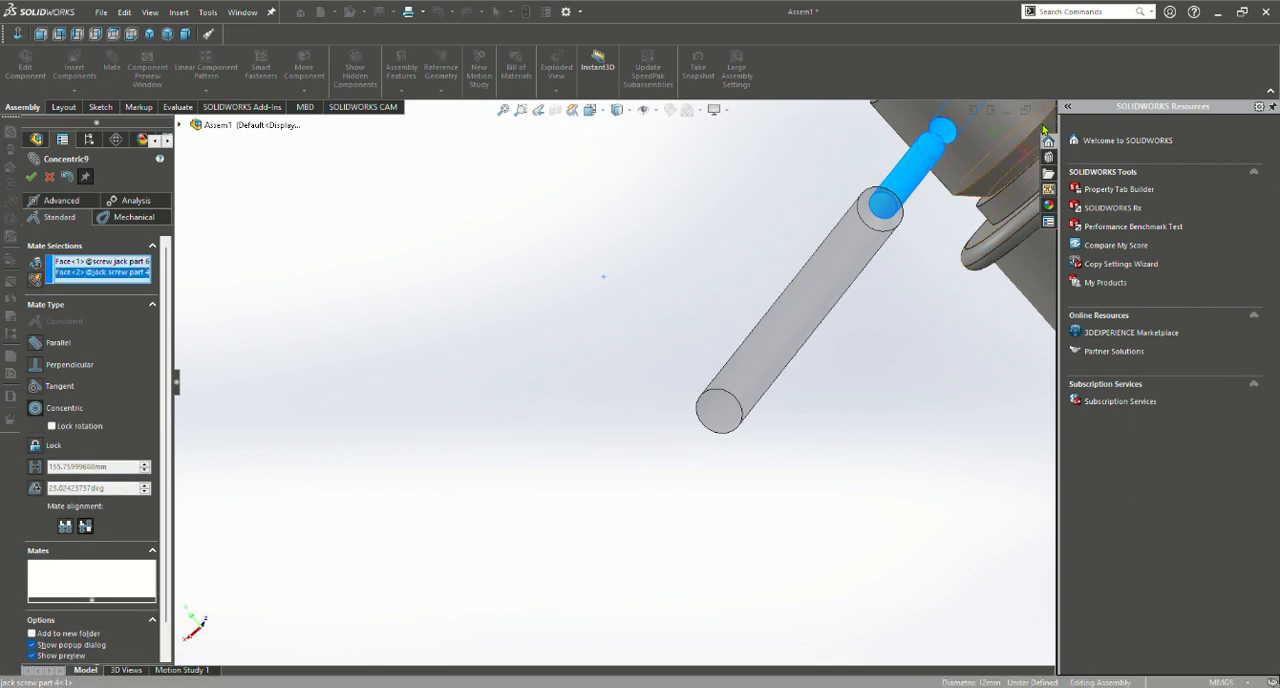
key("Return")
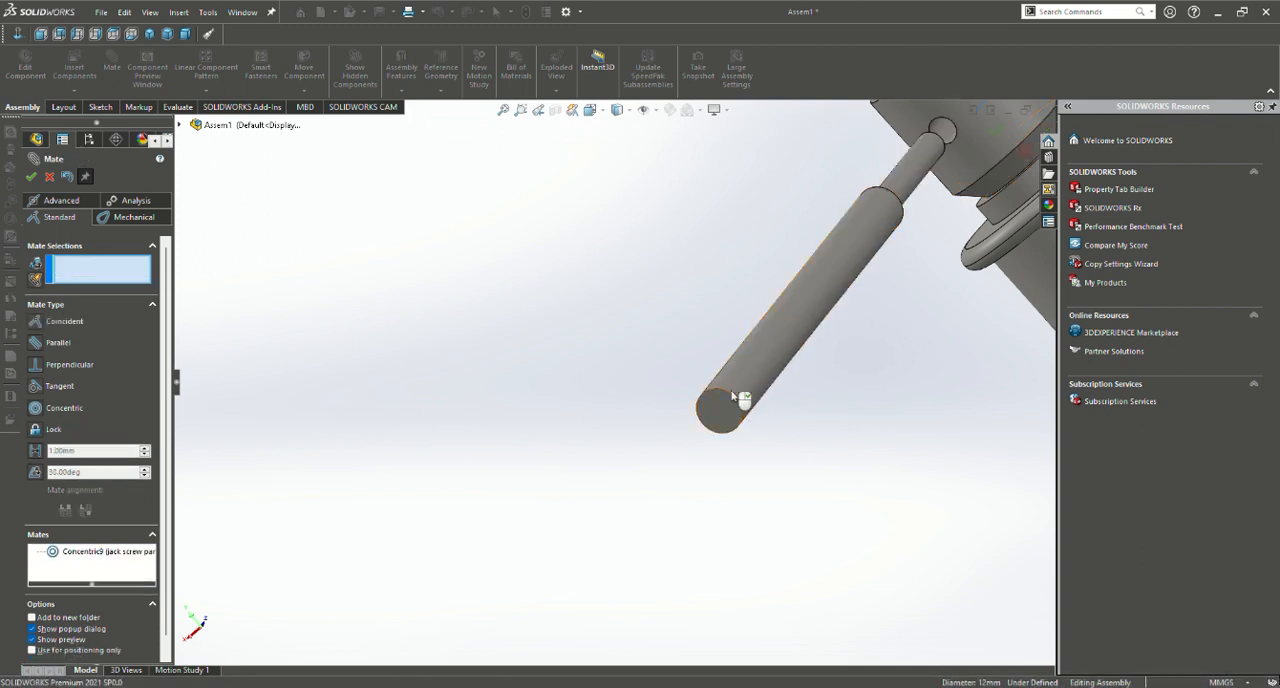
Slide the handle bar away from the hole and mate its shoulder edge tangent to the jack screw's cross-hole edge
middle_click_drag(838, 309, 803, 300)
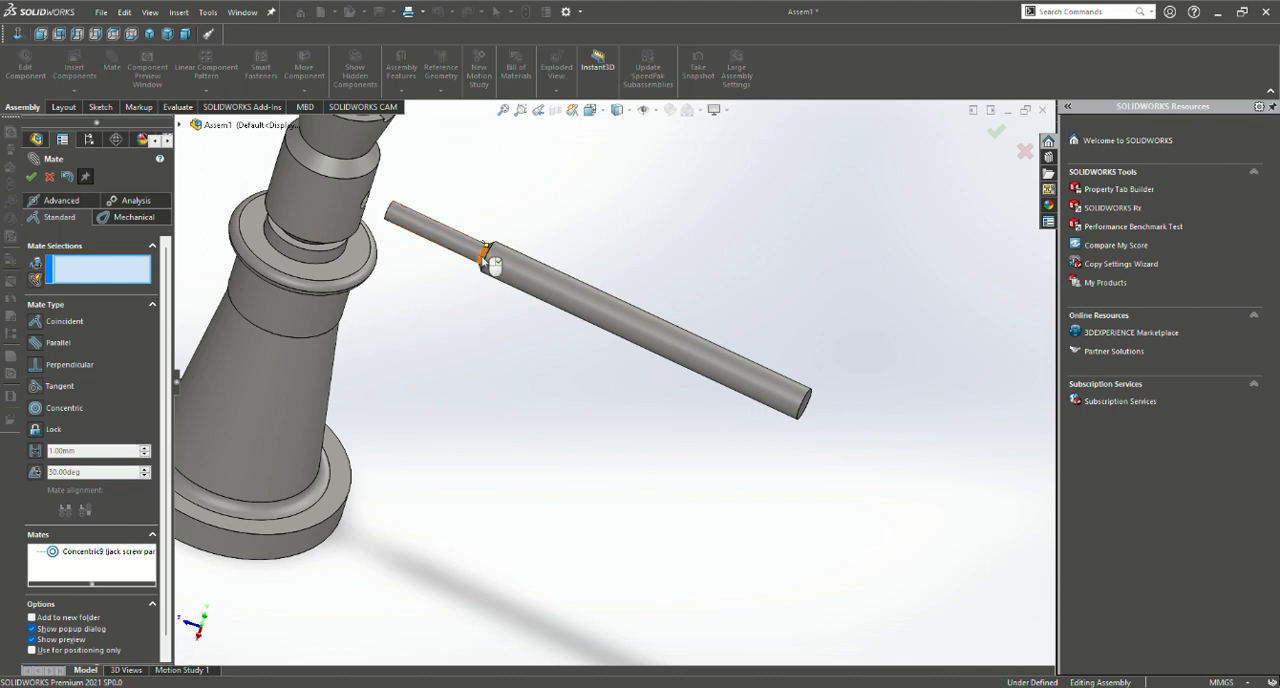
left_click(486, 257)
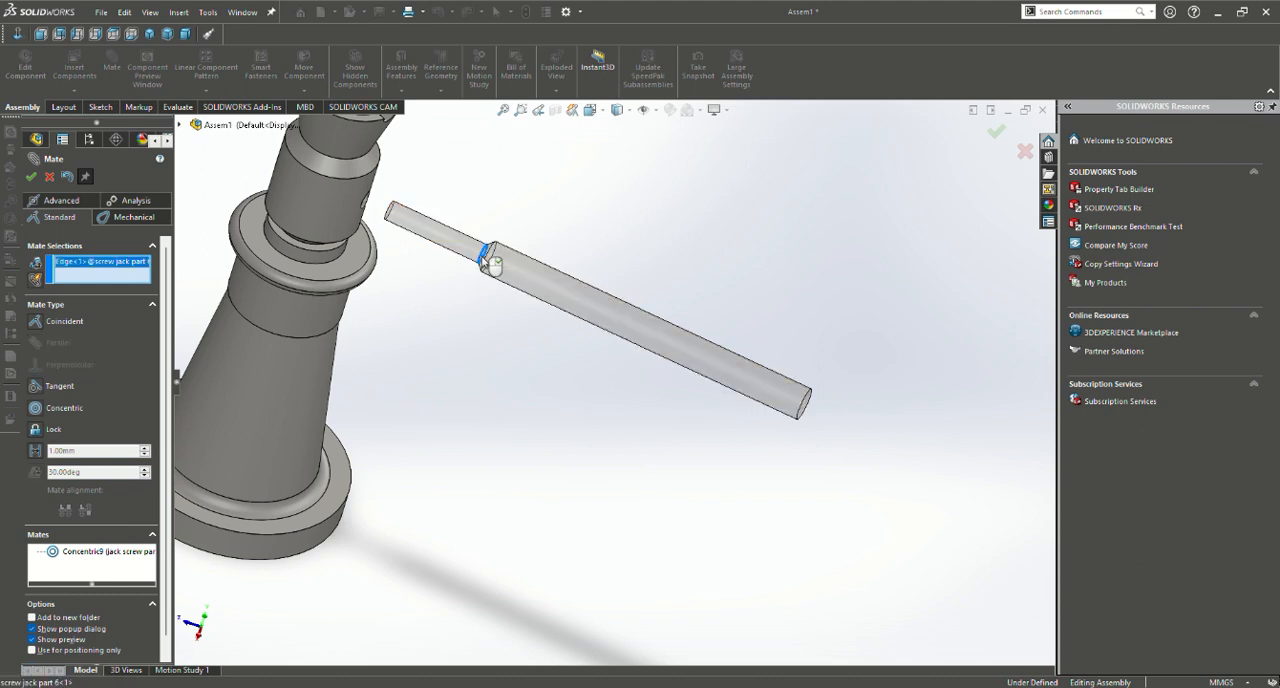
left_click(360, 208)
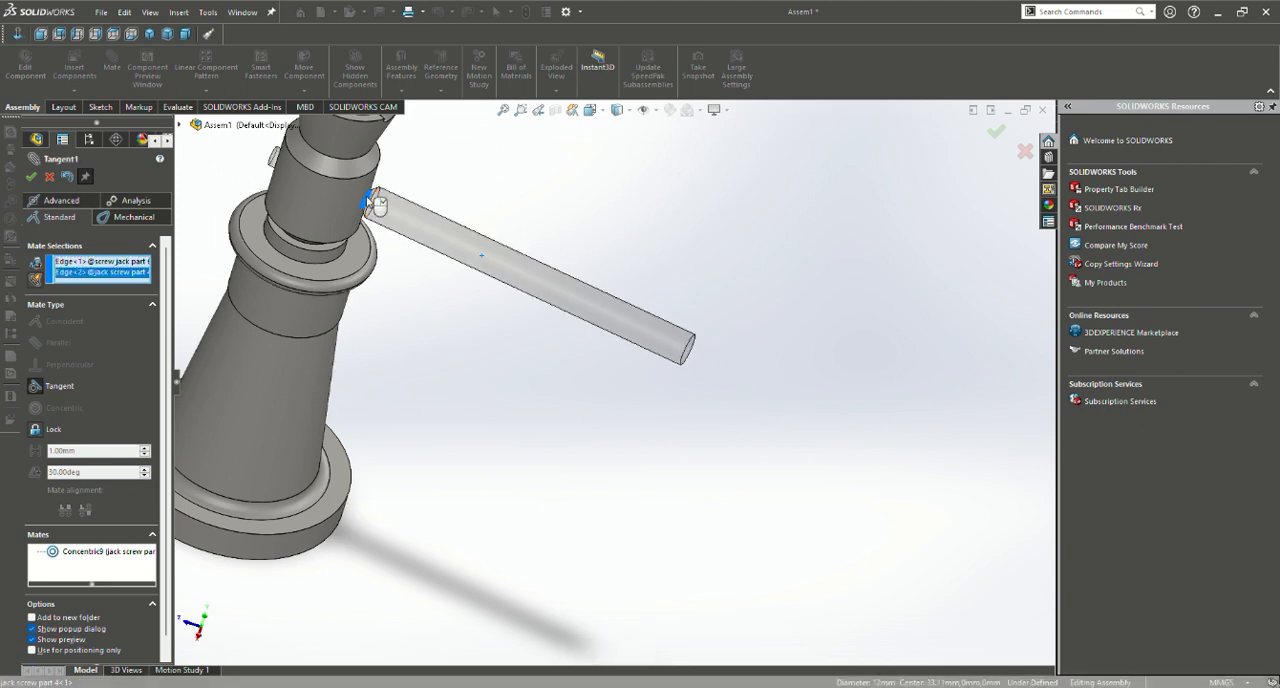
right_click(372, 205)
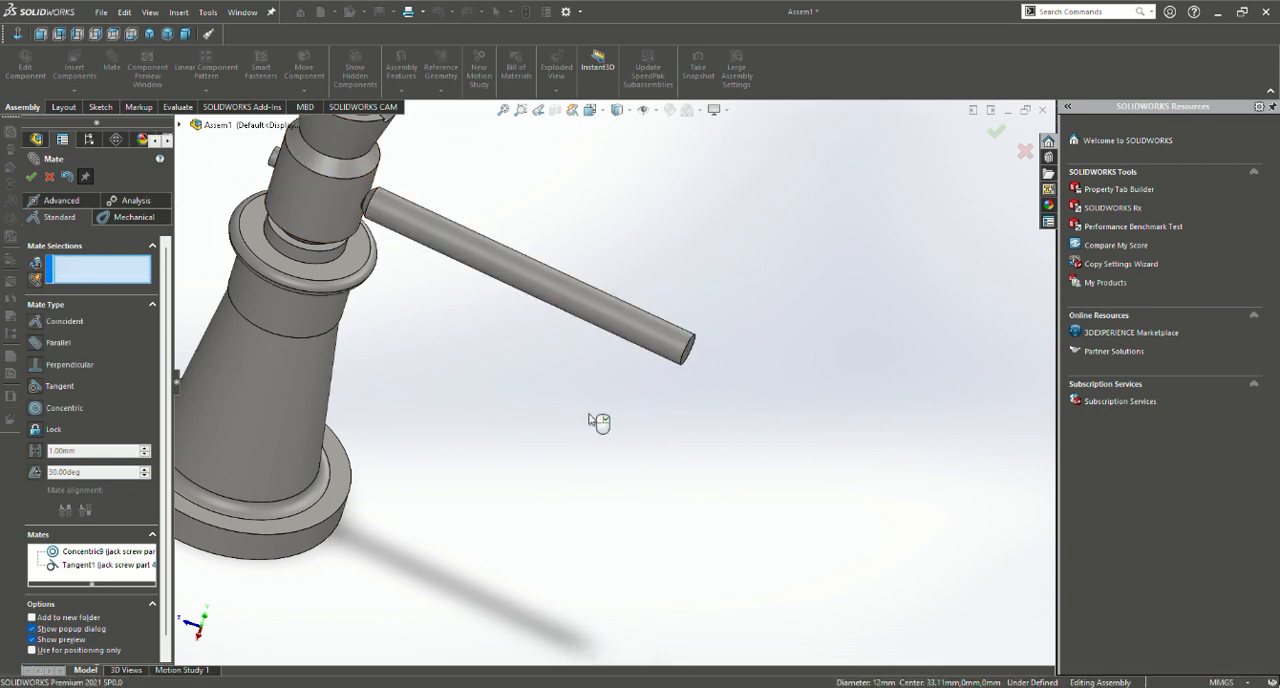
Finish mating and swing the jack screw with its handle bar around the body's vertical axis to check its freedom of movement
scroll(598, 421, "up", 3)
scroll(140, 509, "down", 1)
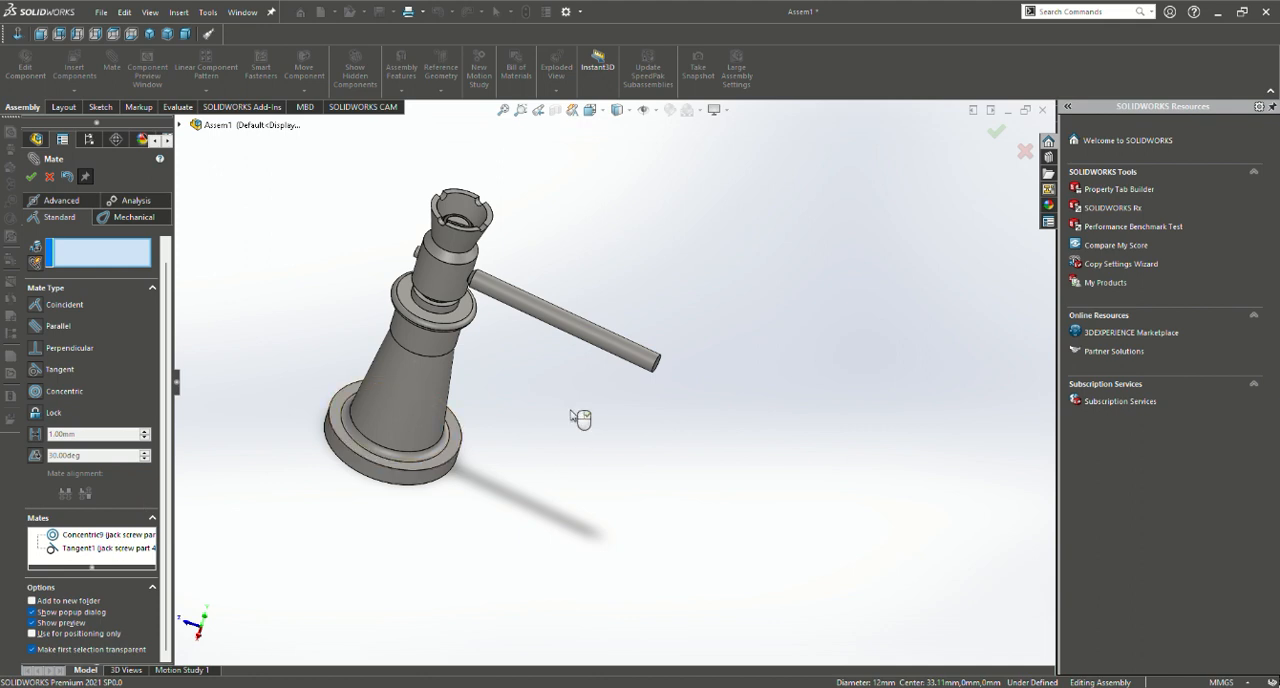
left_click_drag(635, 356, 491, 325)
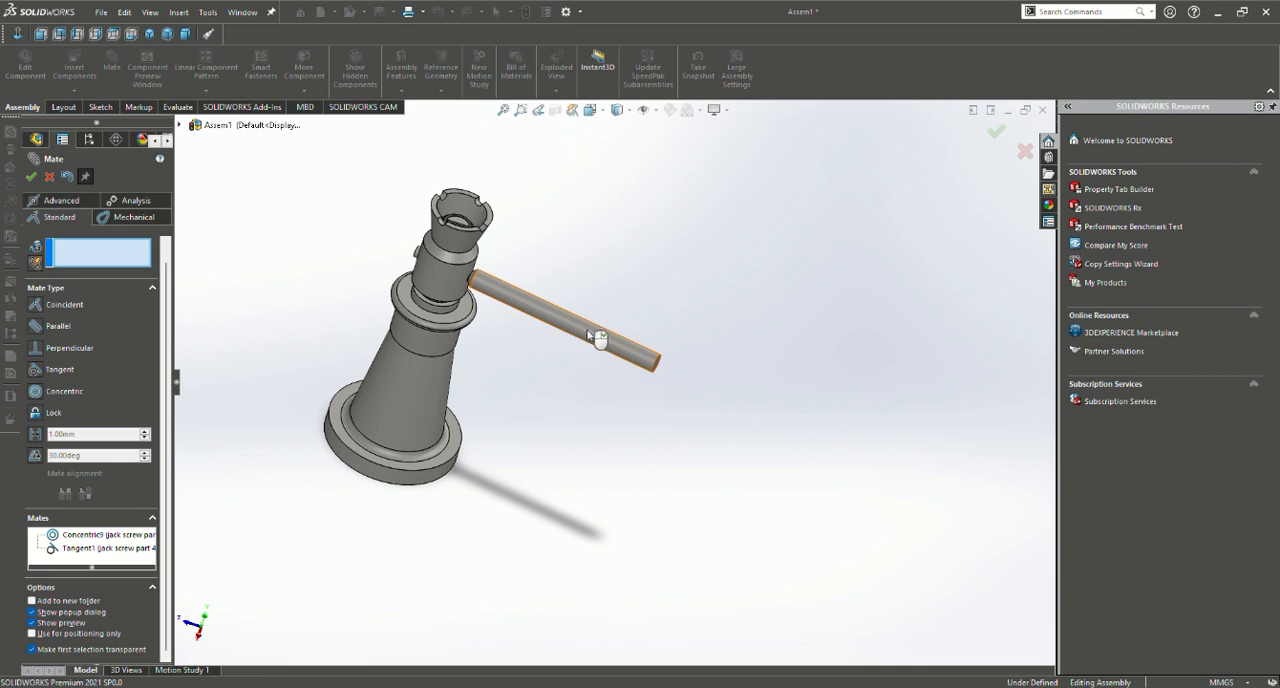
mouse_move(588, 331)
left_mouse_down()
mouse_move(490, 311)
mouse_move(560, 264)
left_mouse_up()
left_click(31, 176)
left_click(540, 322)
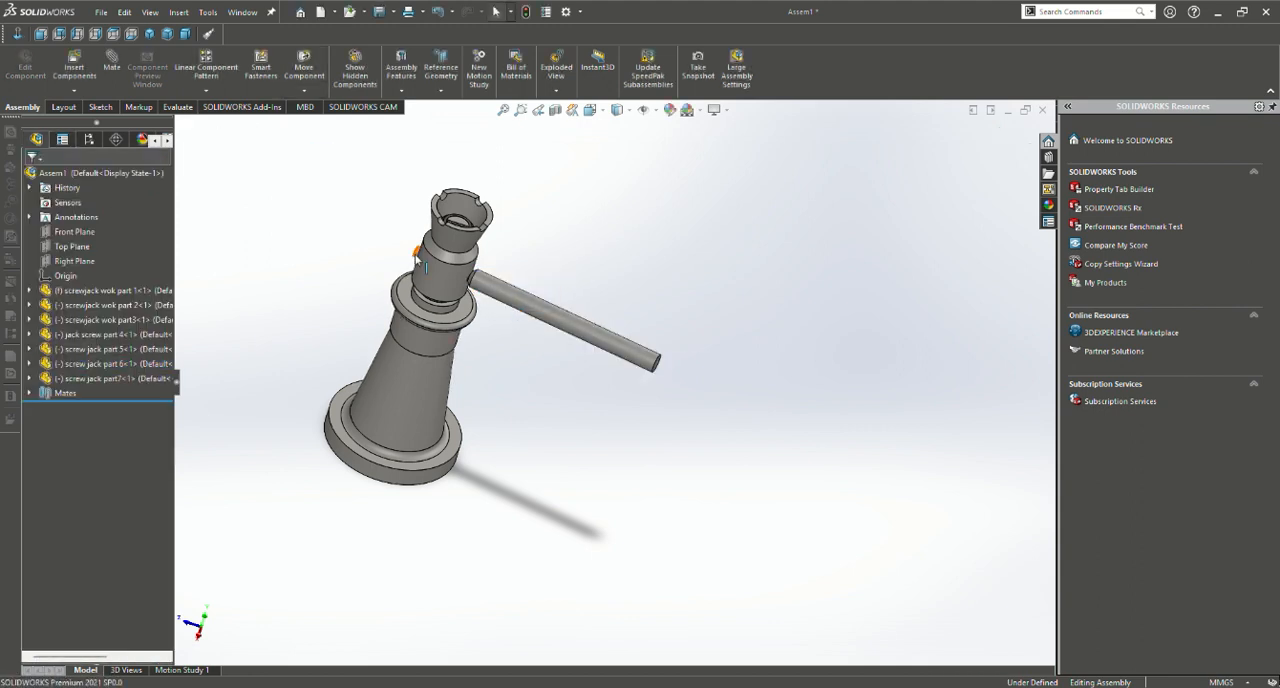
mouse_move(432, 264)
left_mouse_down()
mouse_move(475, 280)
mouse_move(357, 234)
mouse_move(551, 363)
mouse_move(435, 289)
mouse_move(442, 358)
left_mouse_up()
Examine the assembled screw jack from several sides and set the view to isometric
scroll(560, 377, "up", 4)
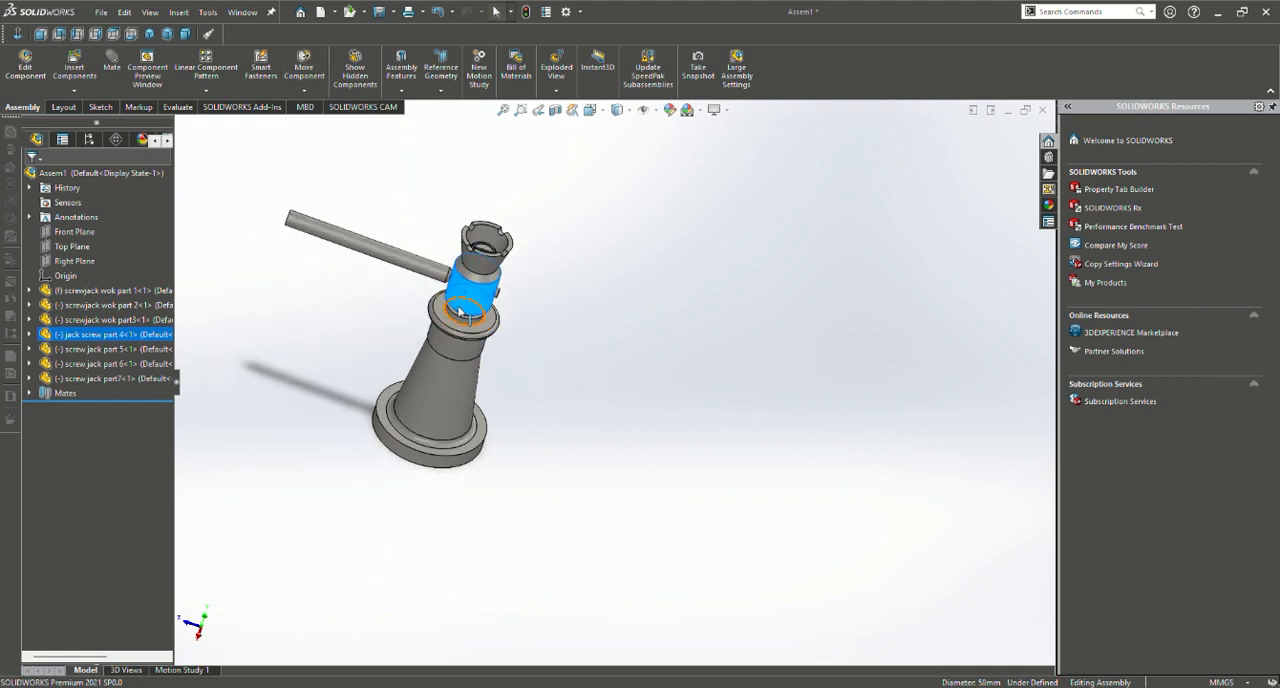
middle_click_drag(560, 377, 515, 293)
left_click(731, 357)
scroll(460, 397, "up", 2)
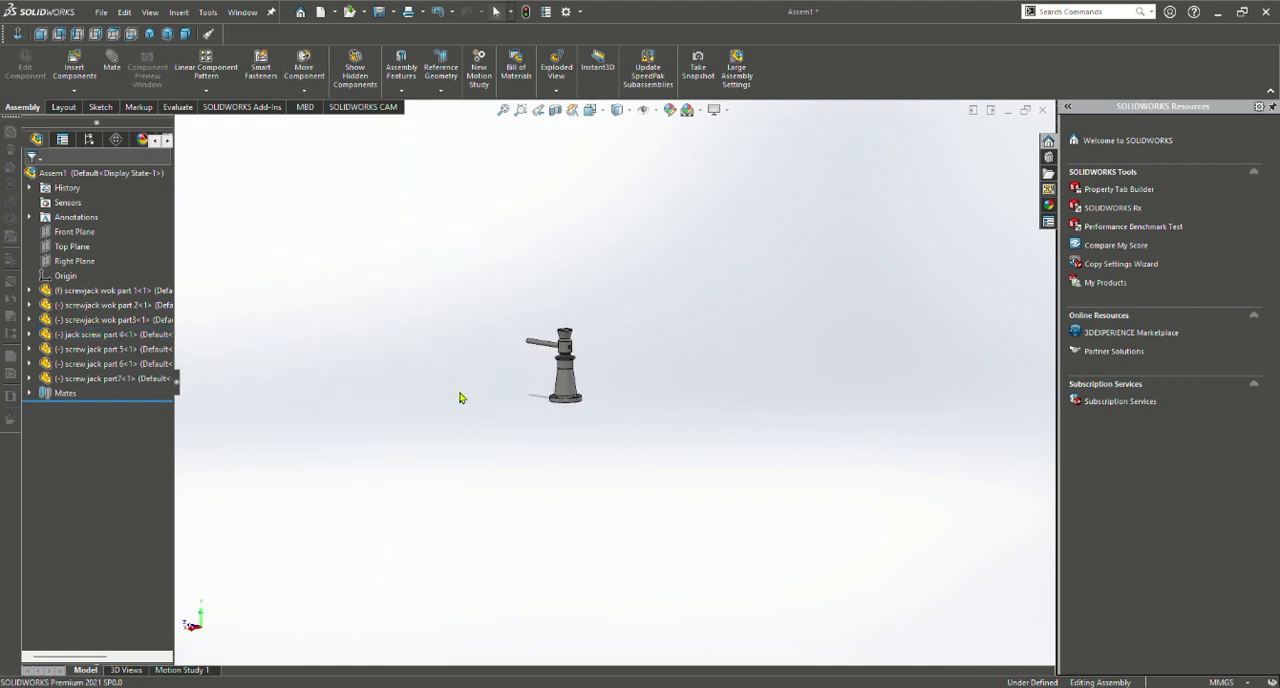
scroll(748, 384, "down", 6)
scroll(748, 384, "up", 2)
scroll(731, 340, "up", 2)
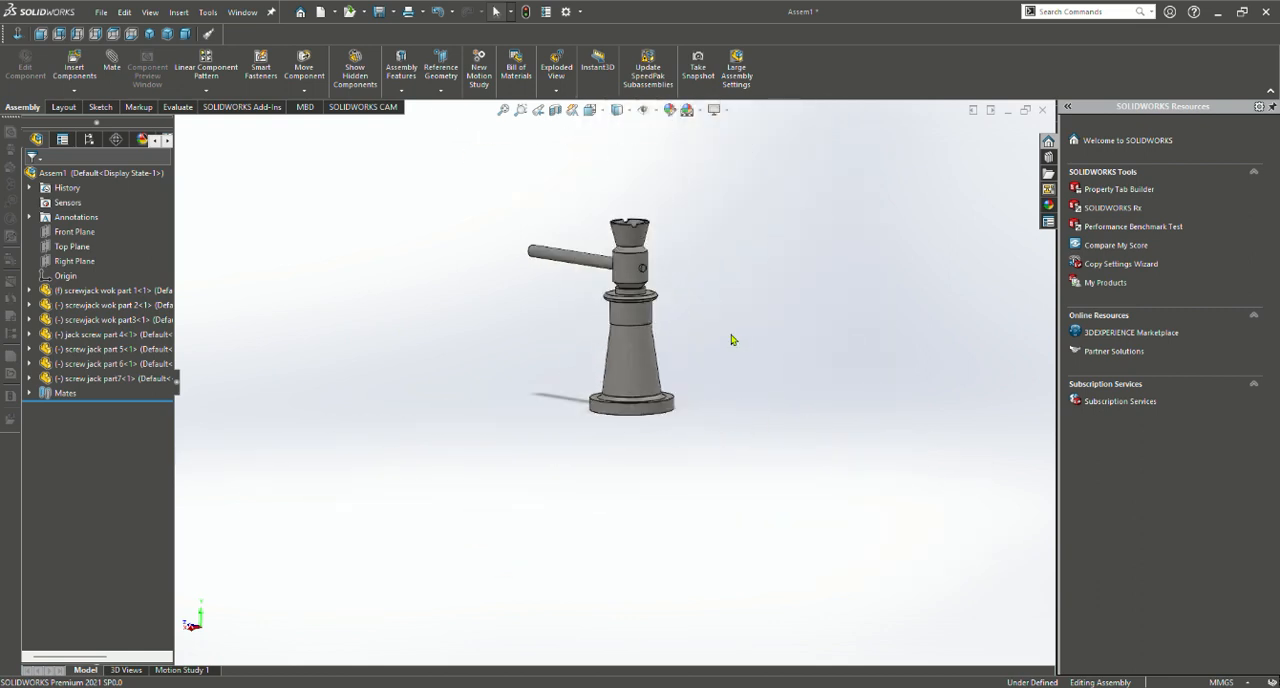
scroll(731, 340, "down", 4)
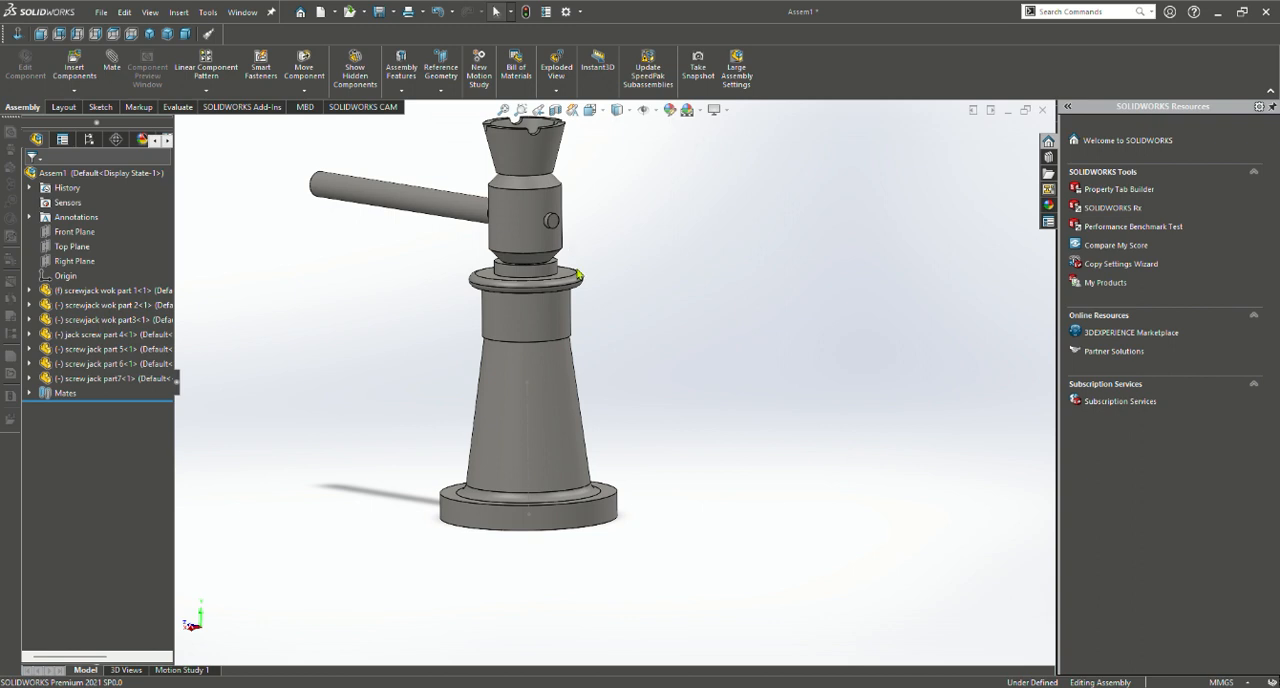
middle_click_drag(657, 298, 442, 390)
scroll(493, 326, "up", 3)
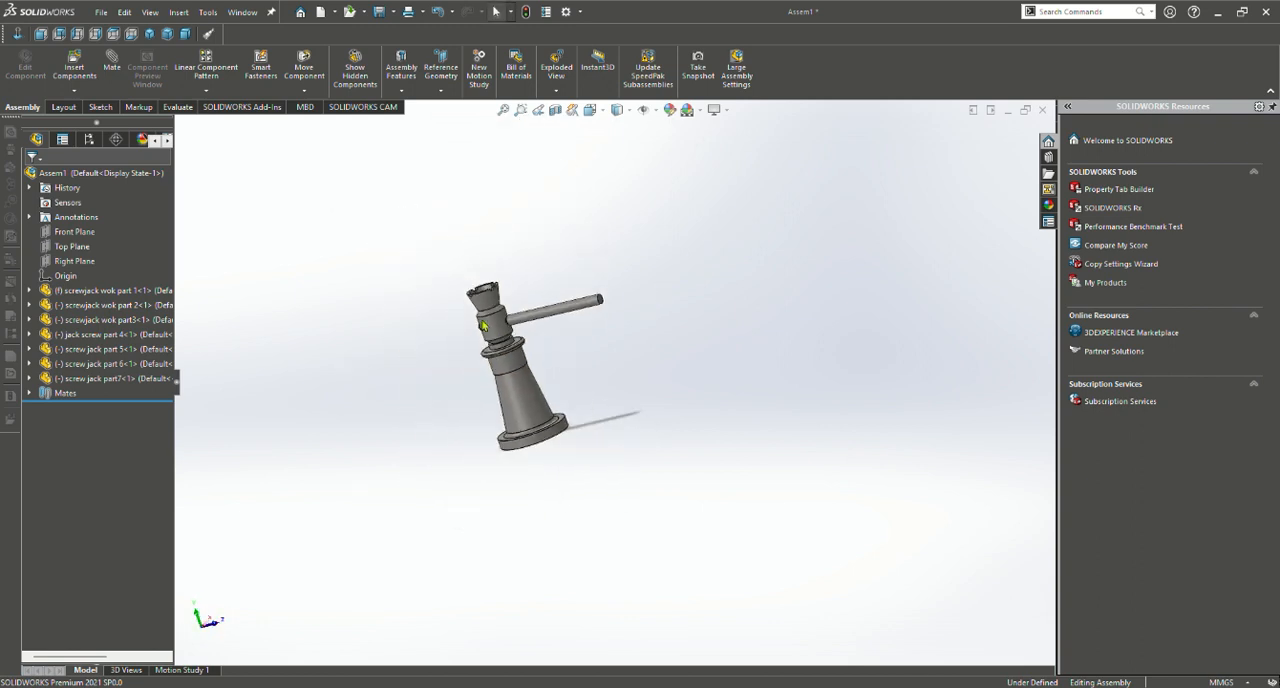
scroll(495, 328, "down", 5)
scroll(582, 357, "down", 5)
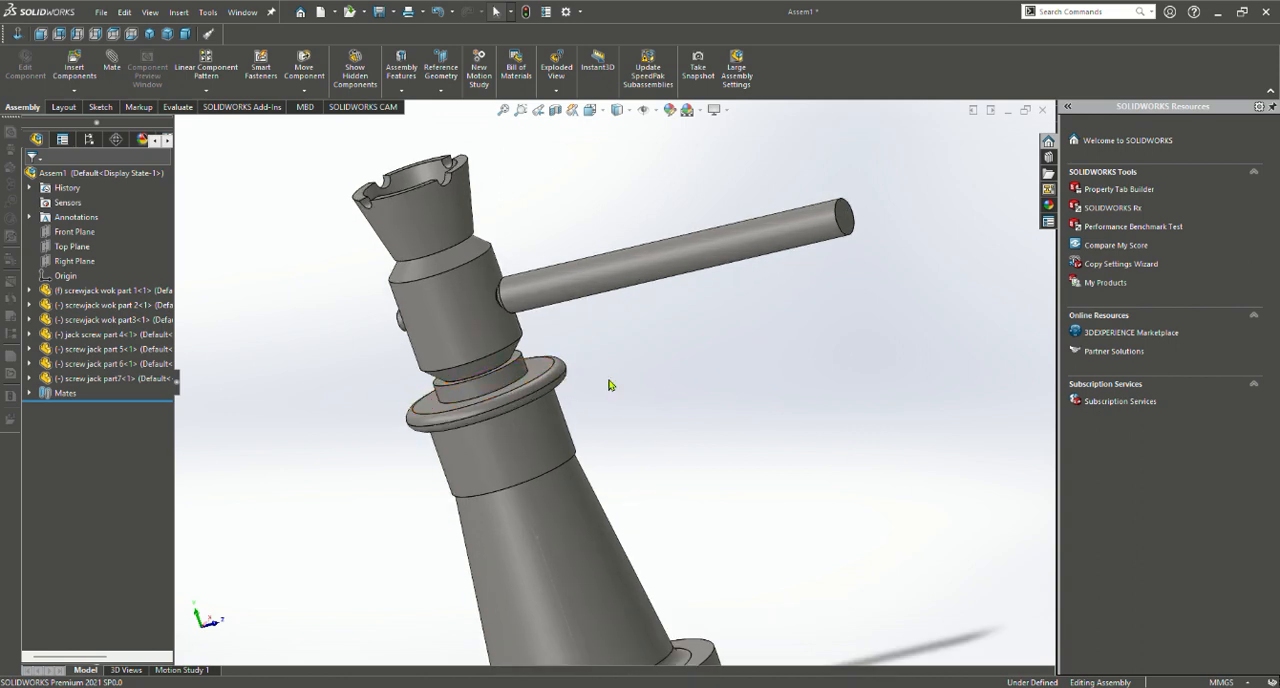
middle_click_drag(562, 378, 709, 331)
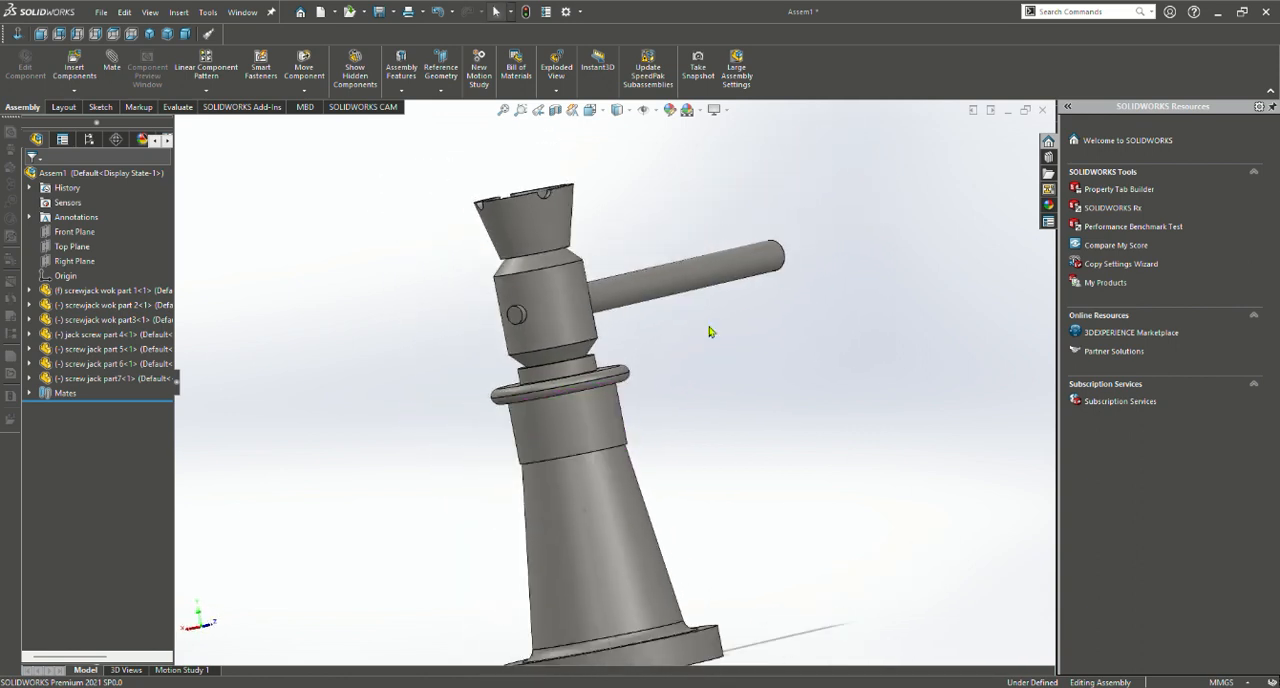
left_click(592, 110)
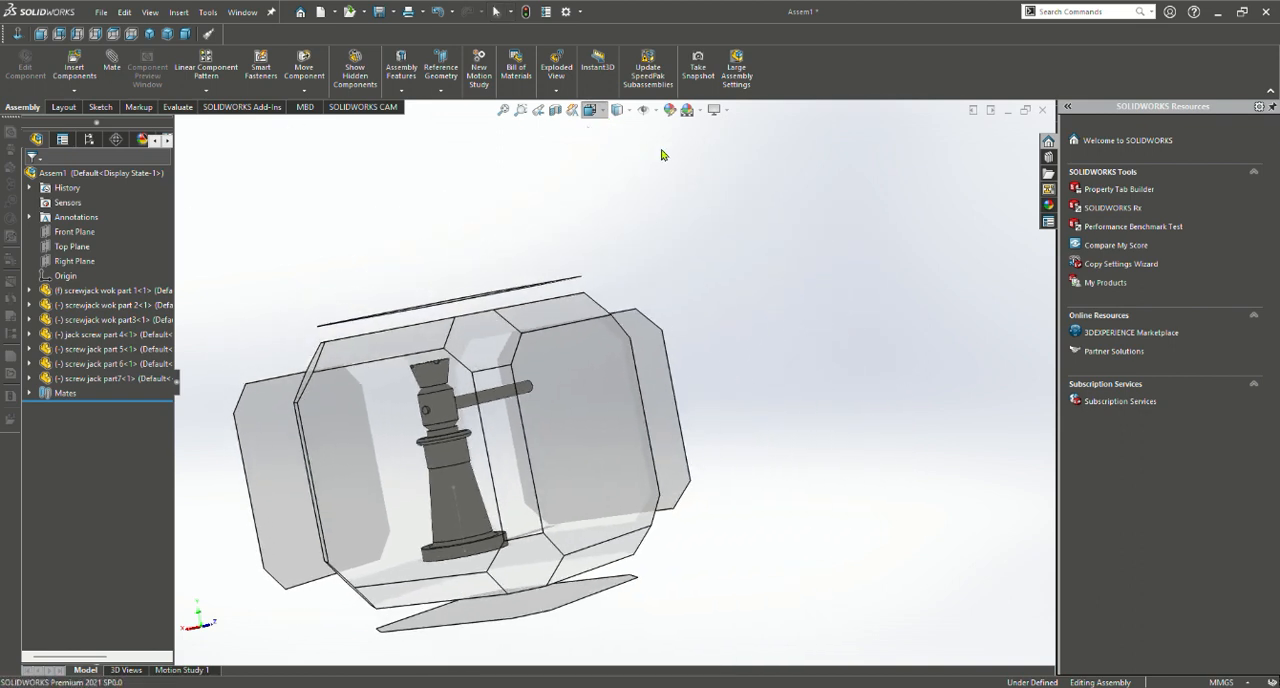
left_click(662, 154)
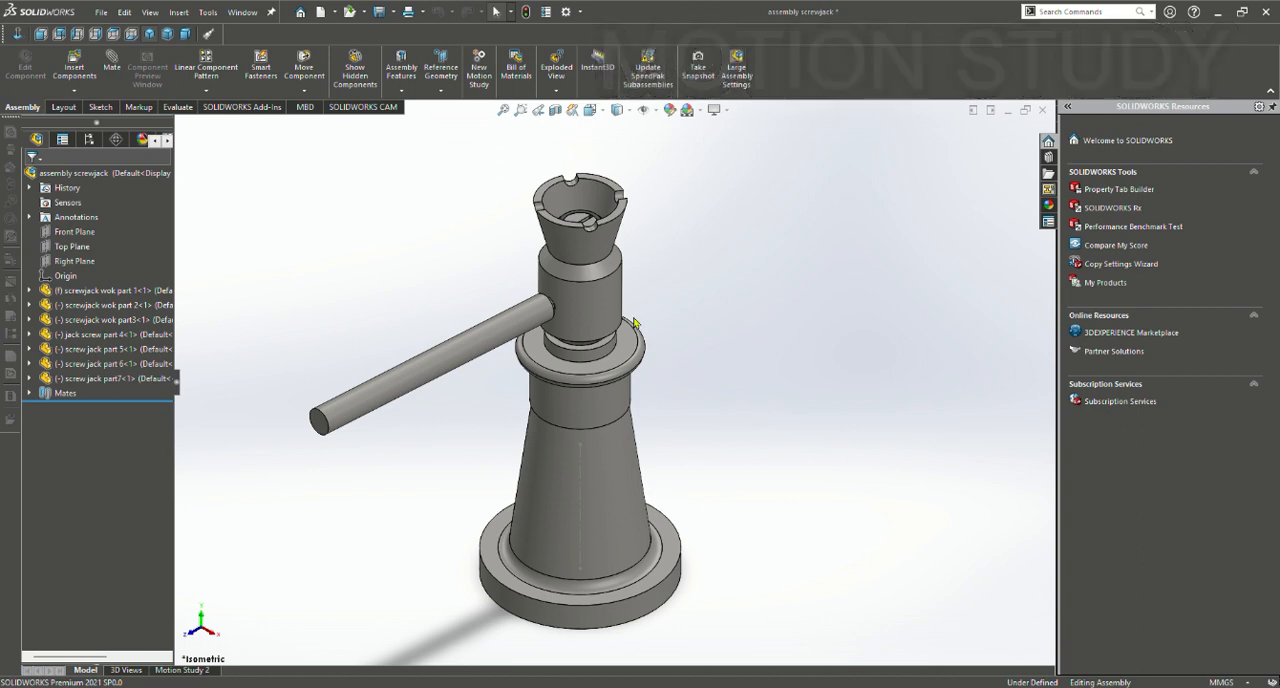
Start an exploded view with a step that moves the notched cup about 123 mm out along X
left_click(557, 70)
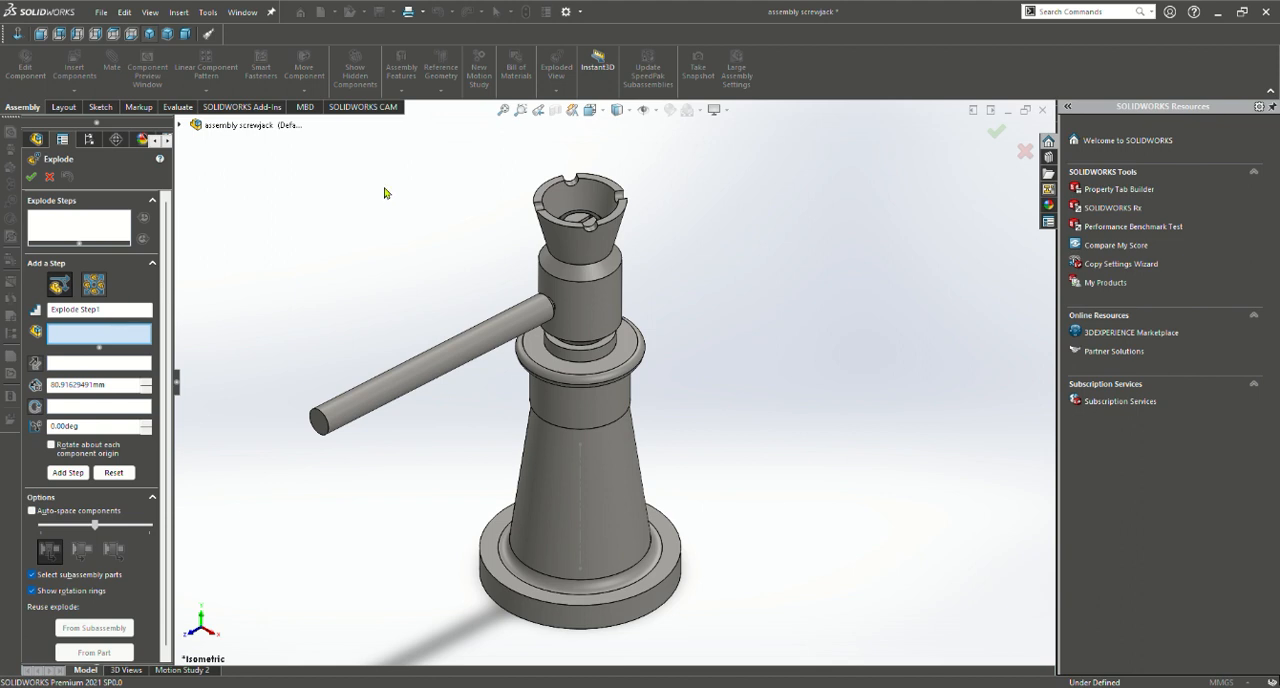
left_click(594, 240)
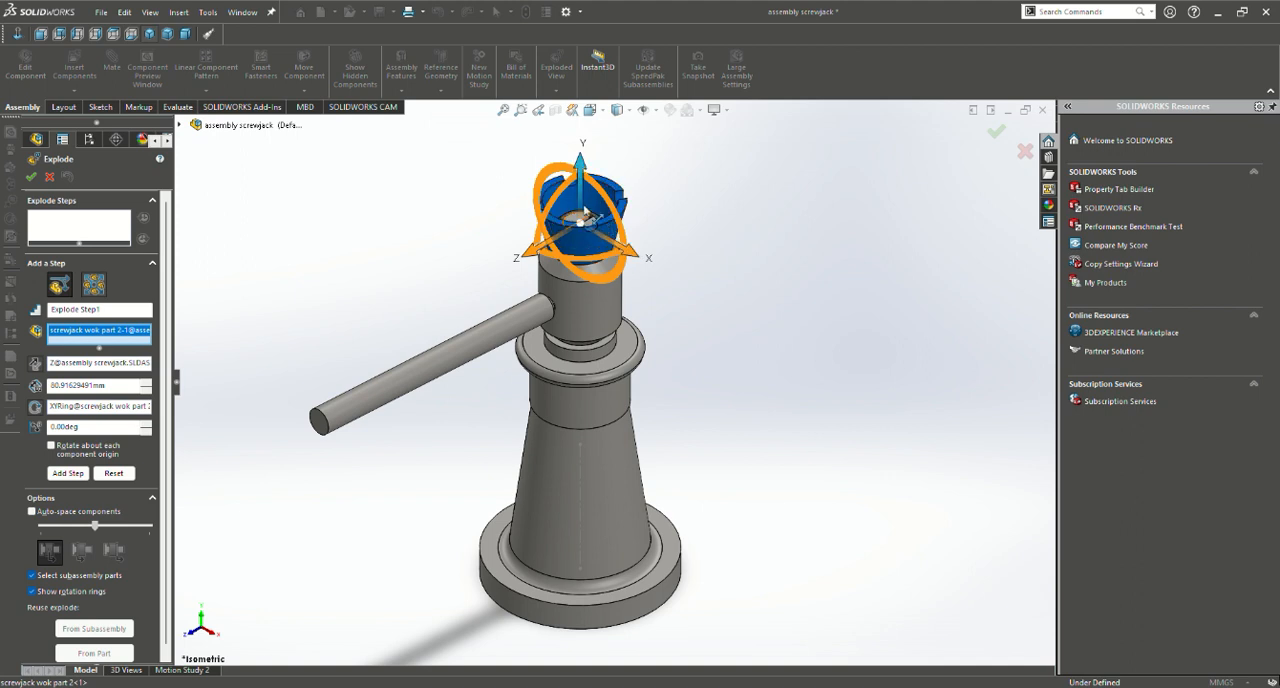
left_click(615, 253)
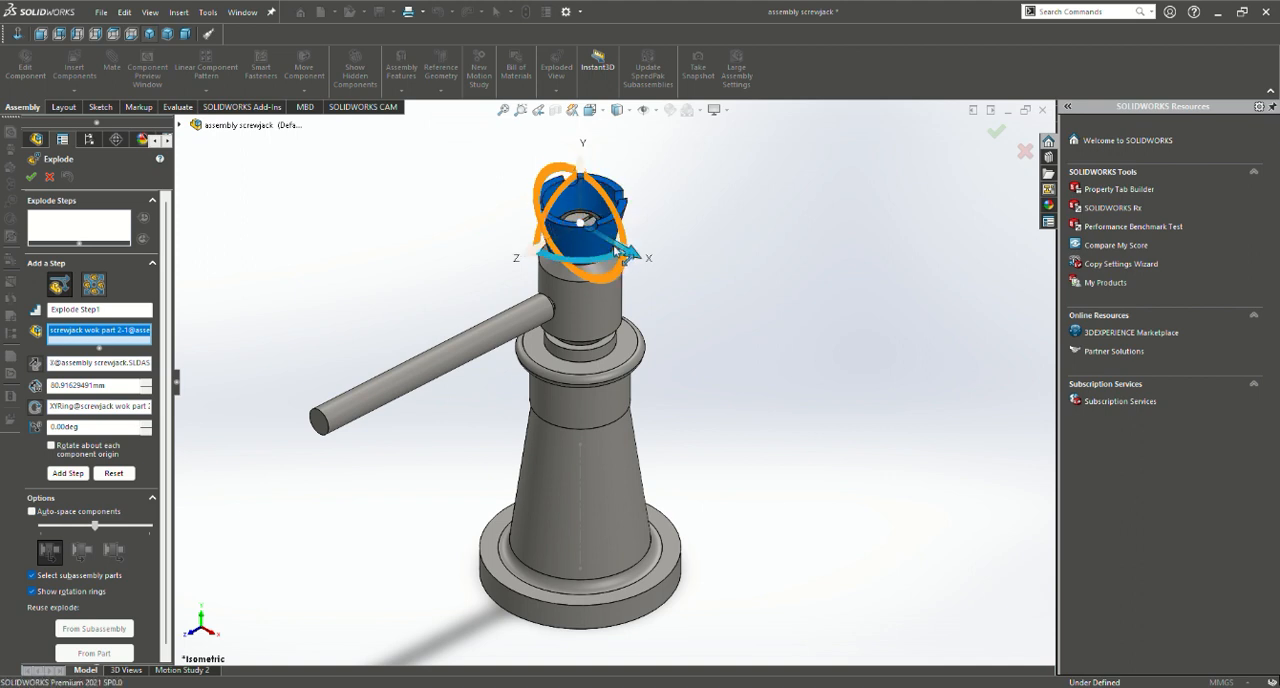
left_click_drag(615, 250, 740, 325)
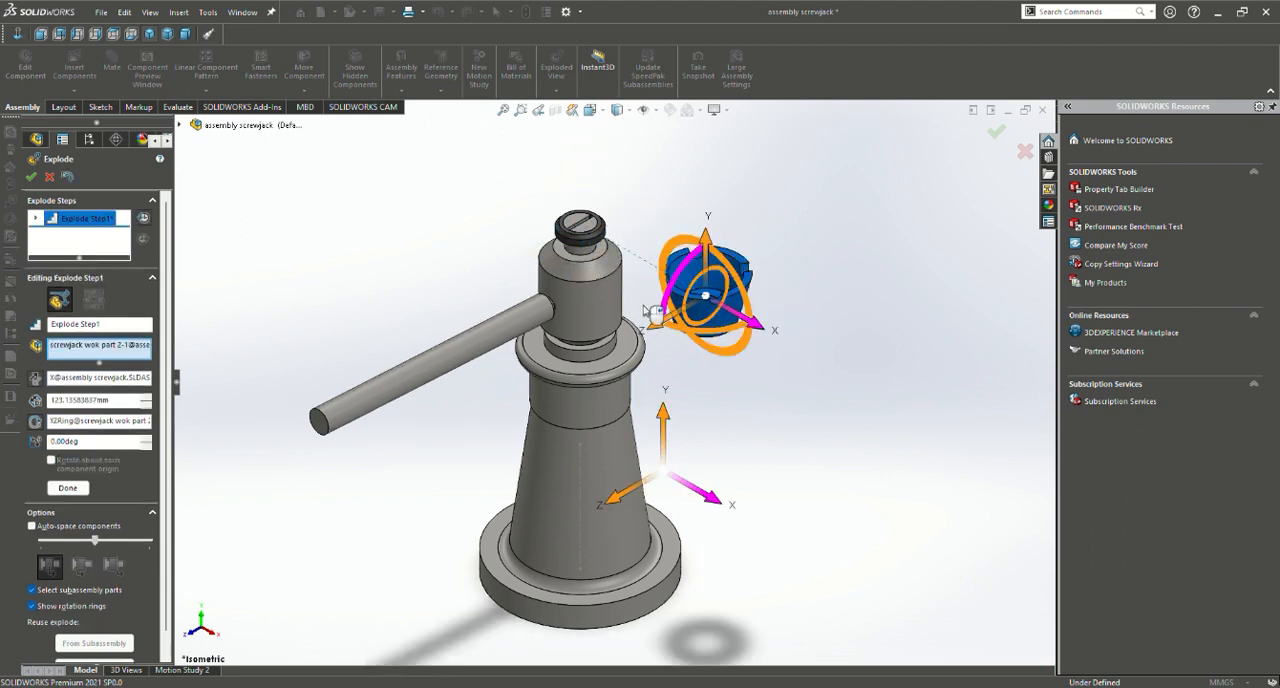
left_click(560, 300)
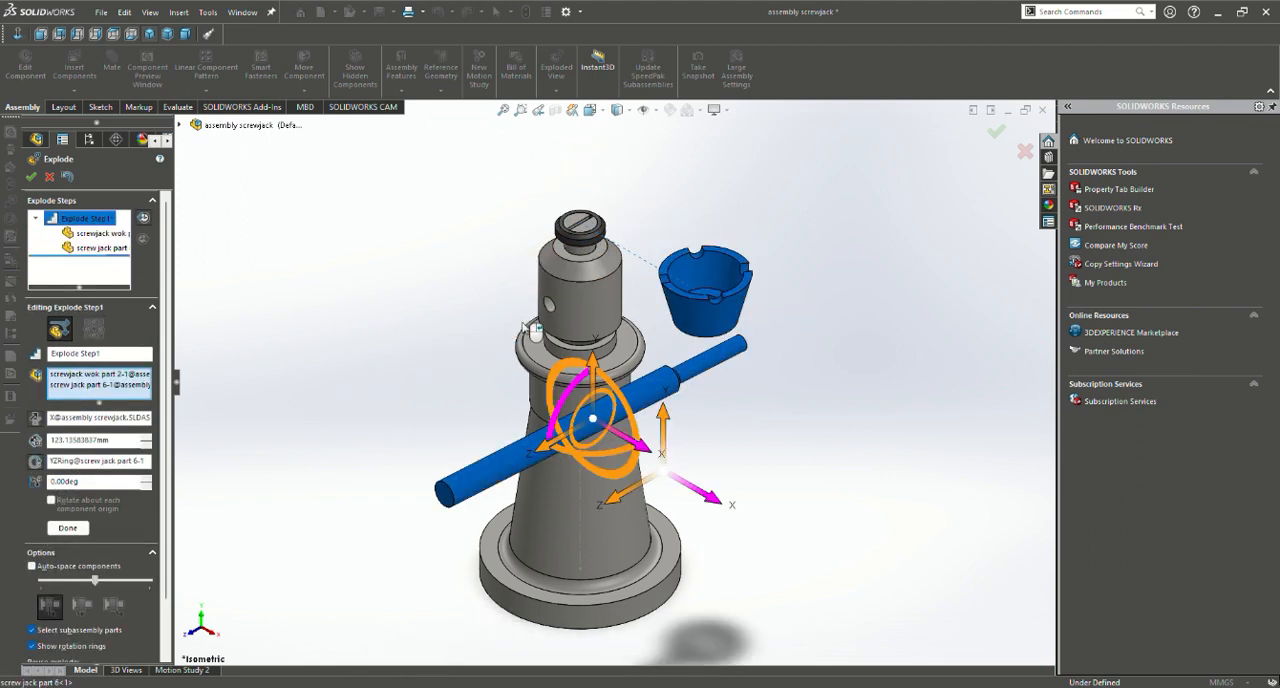
left_click(68, 178)
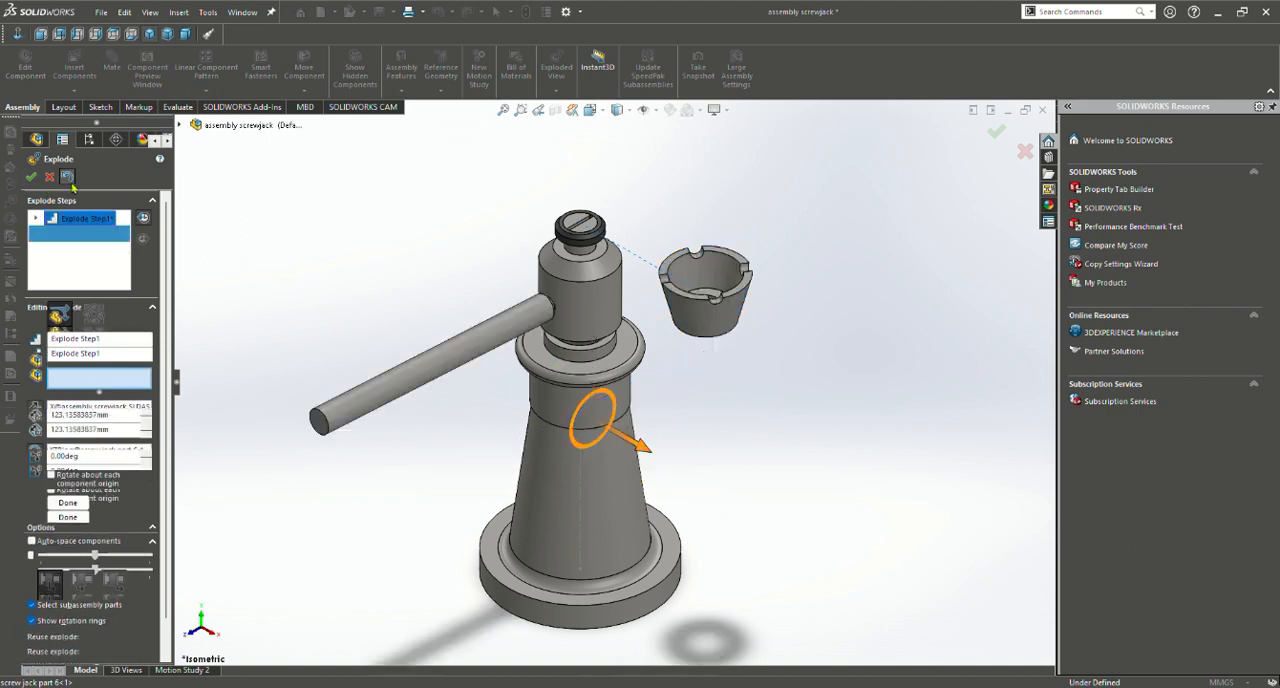
left_click(66, 503)
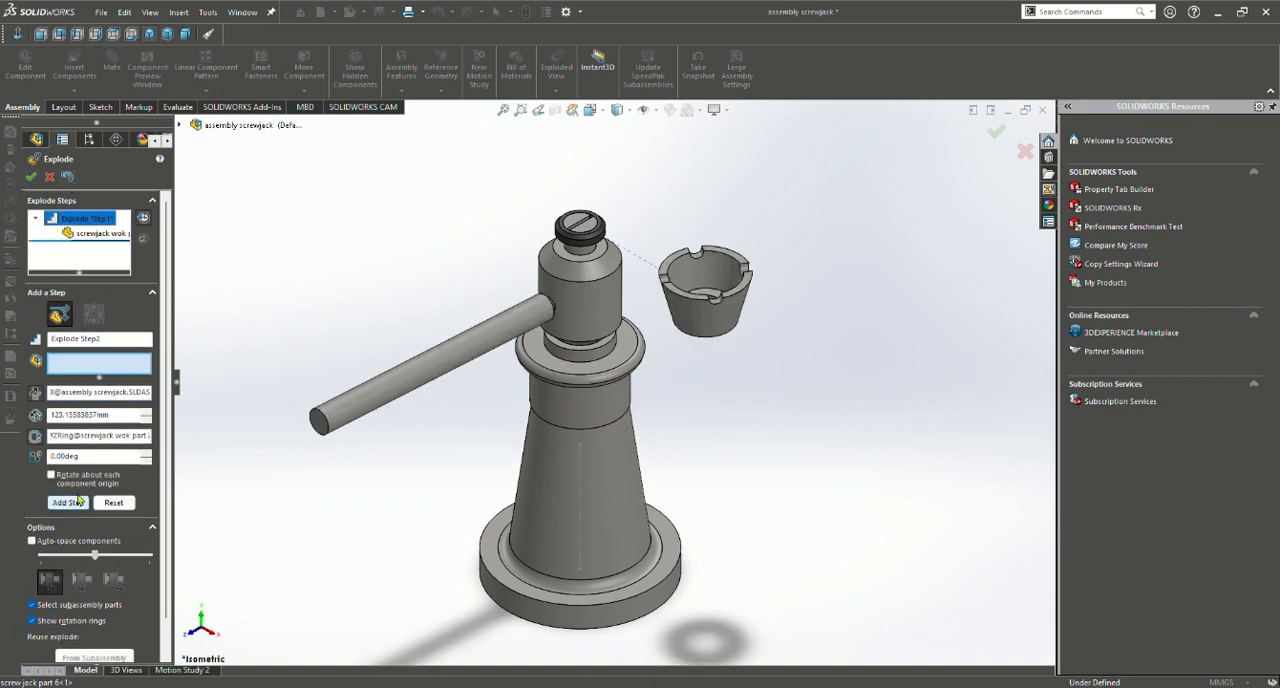
Add an explode step that pulls the handle bar about 107 mm out of the jack screw along Z
left_click(430, 368)
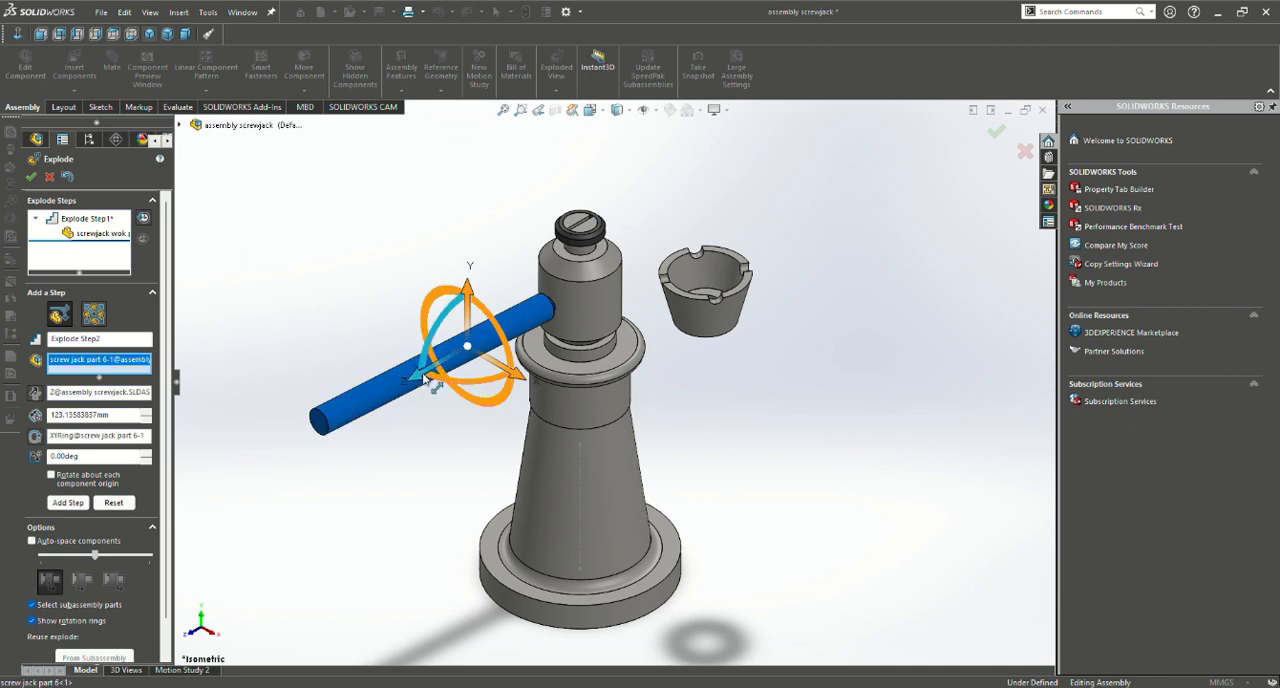
left_click_drag(426, 368, 316, 422)
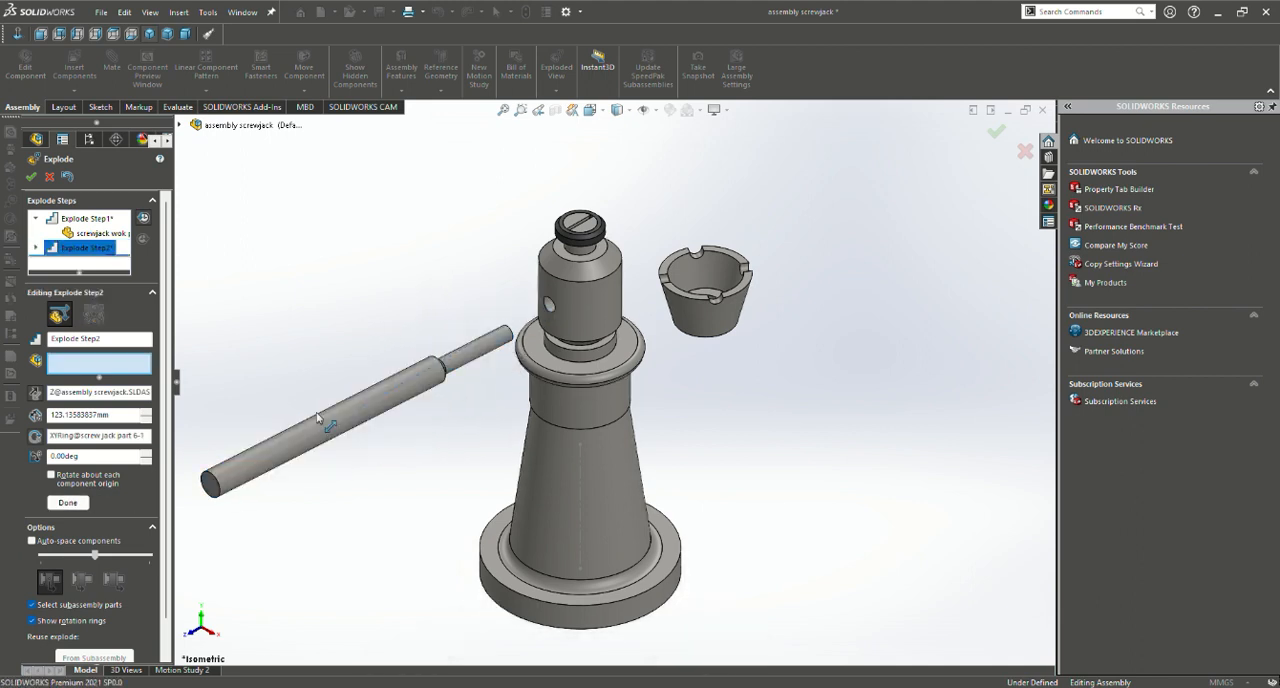
left_click(68, 517)
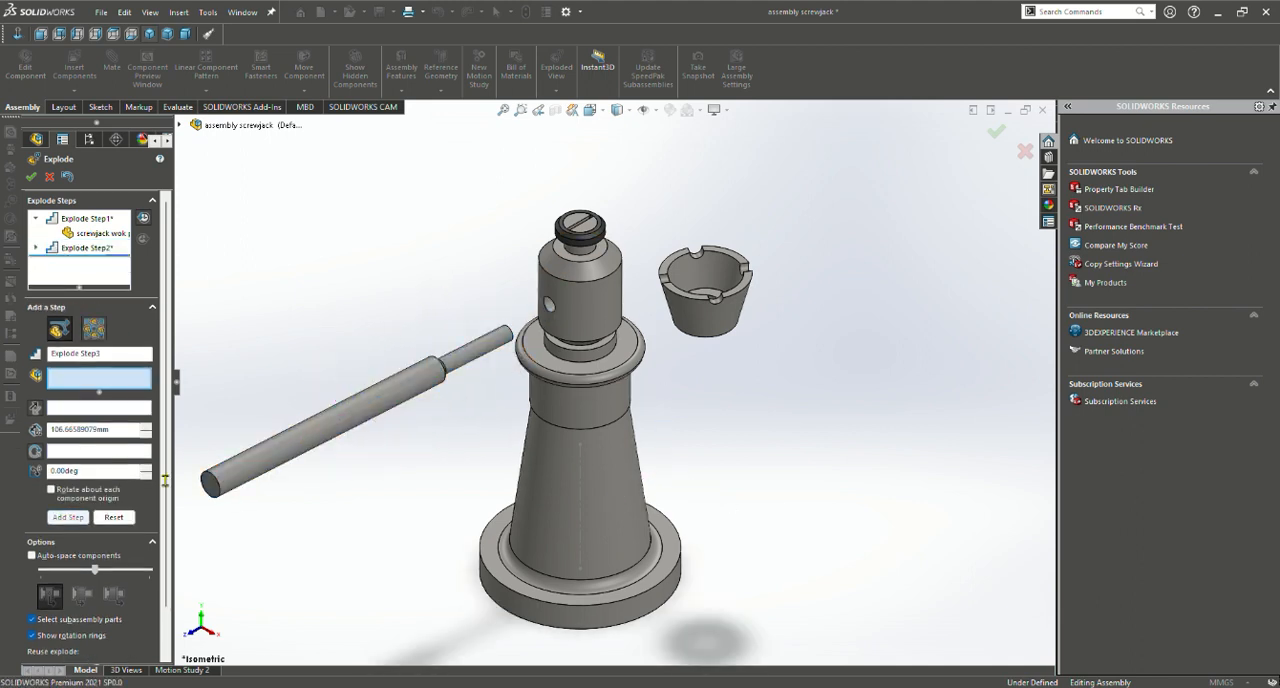
Add an explode step that moves the black washer about 106 mm away from the jack screw along Z
left_click(578, 243)
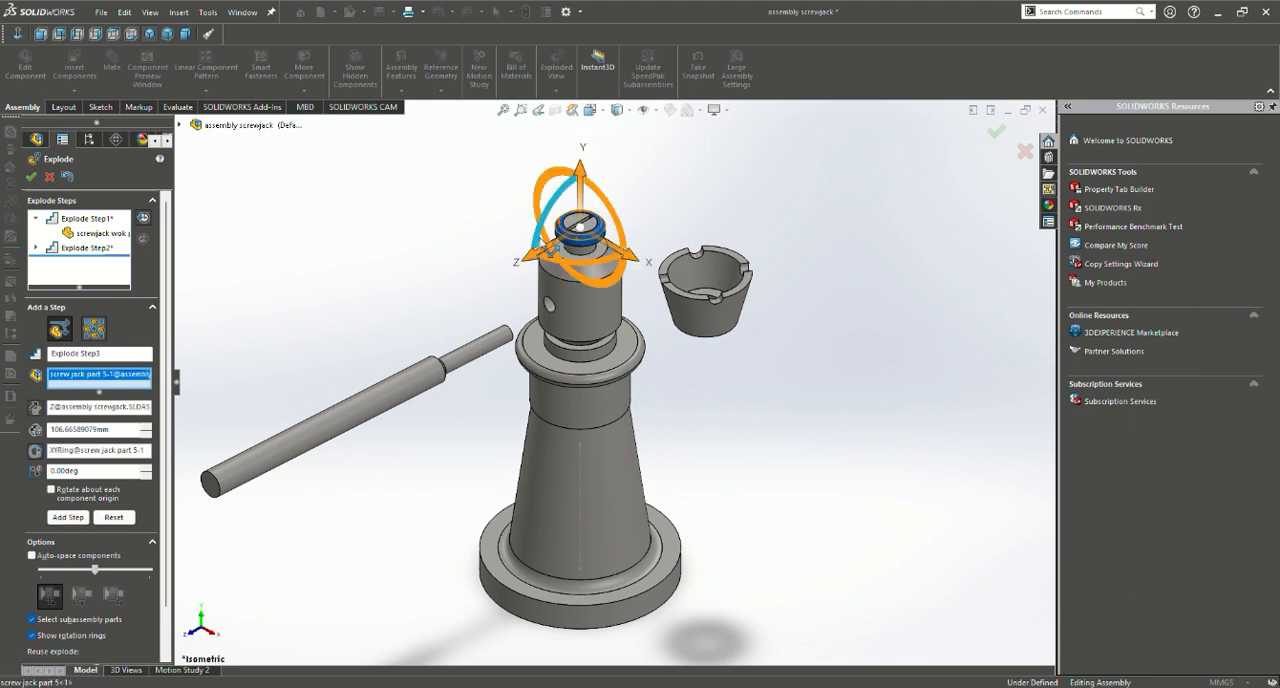
left_click_drag(573, 242, 465, 300)
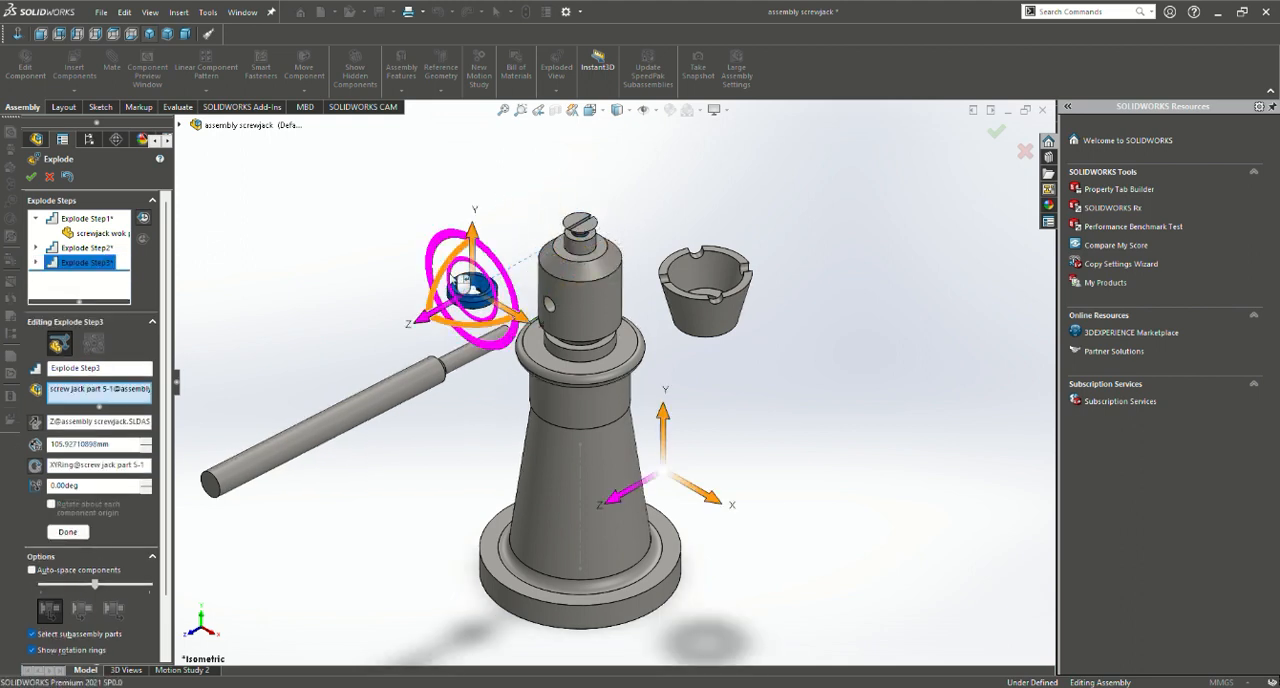
left_click(67, 531)
Add an explode step that lifts the slotted screw about 60 mm above the jack screw along Y
left_click(582, 230)
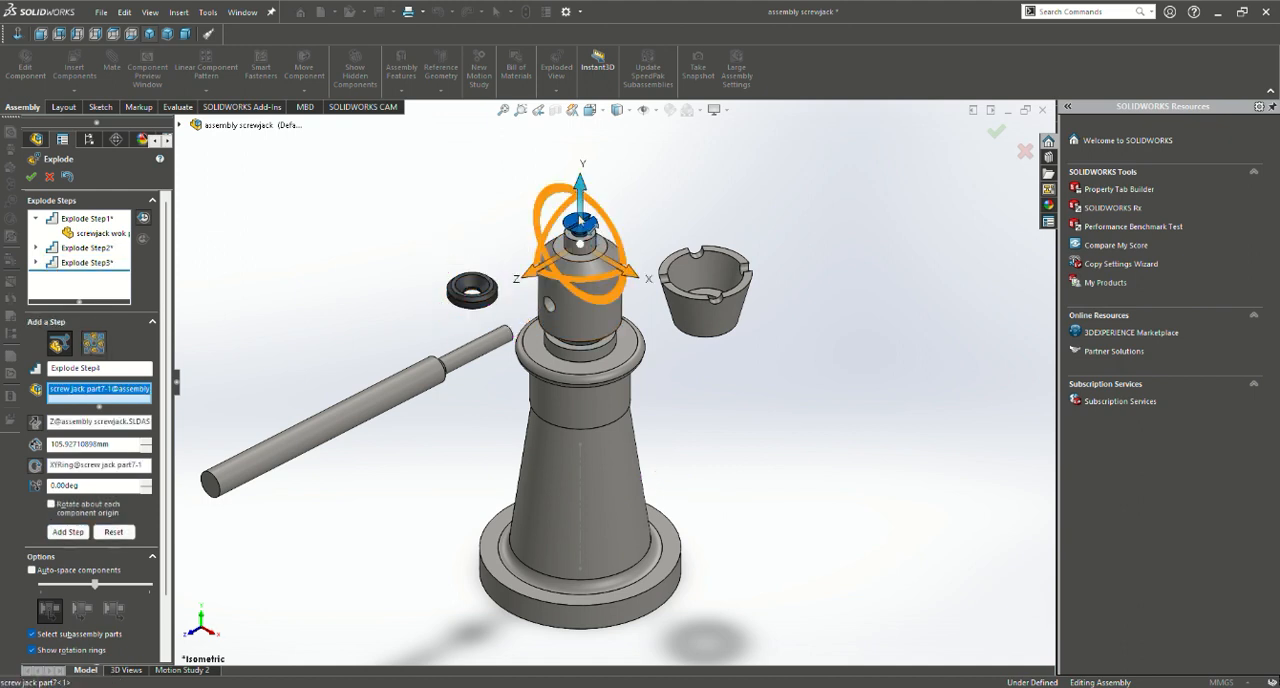
left_click_drag(580, 190, 580, 122)
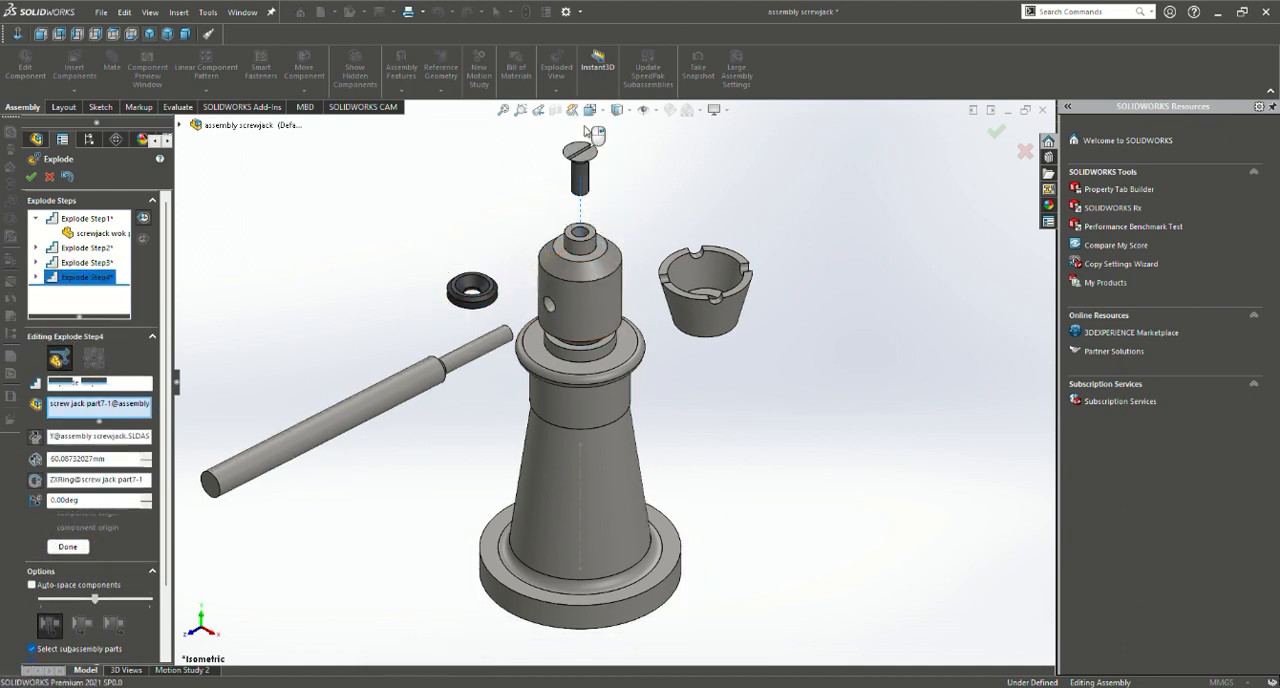
left_click(67, 546)
Add an explode step that lowers the jack body about 155 mm along Y
left_click(590, 443)
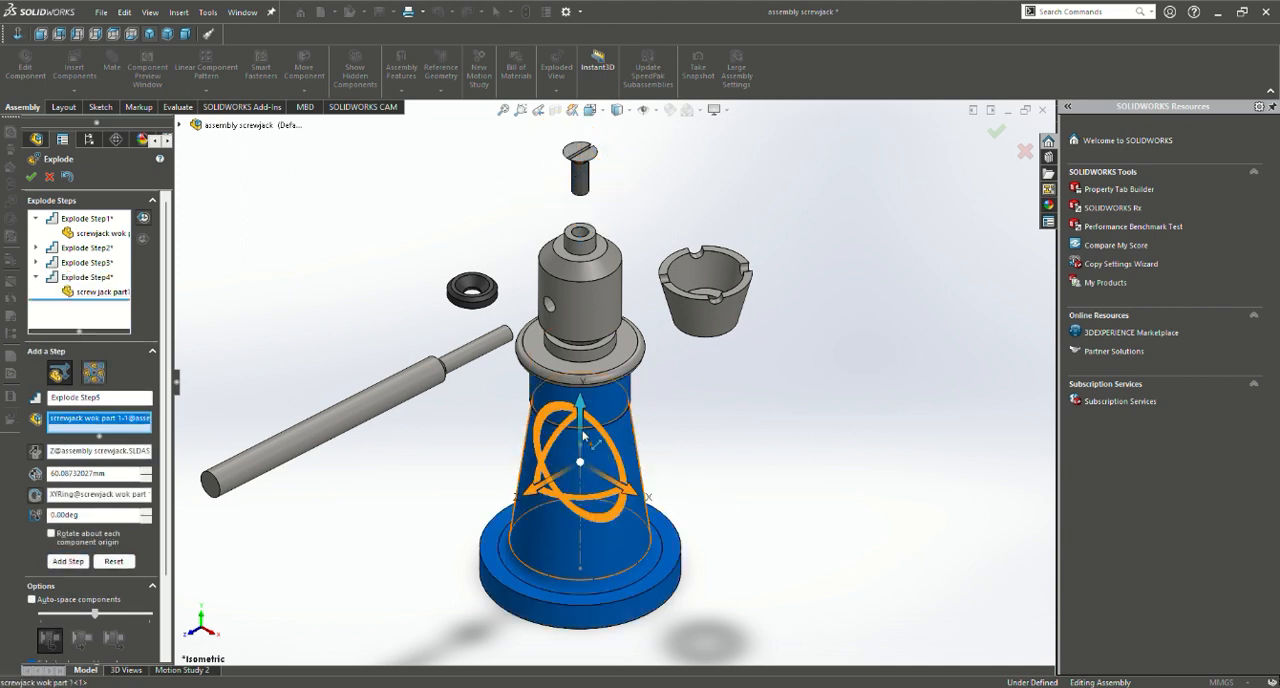
left_click(584, 435)
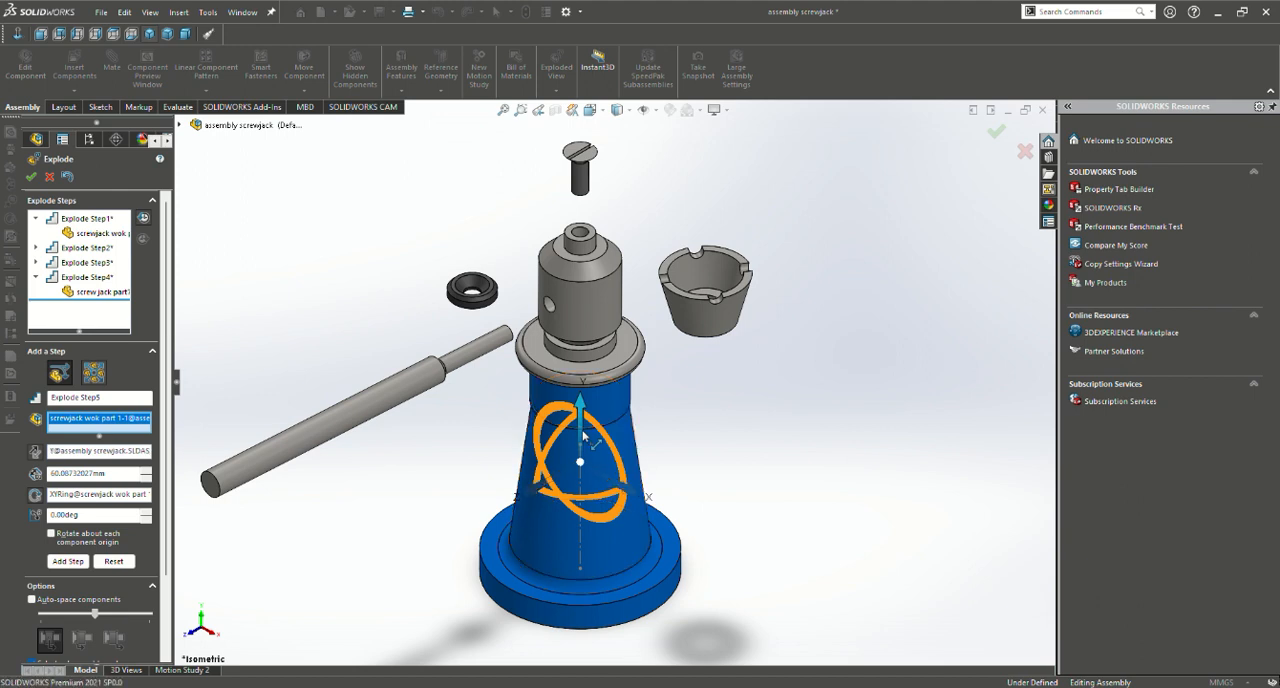
left_click_drag(578, 451, 567, 623)
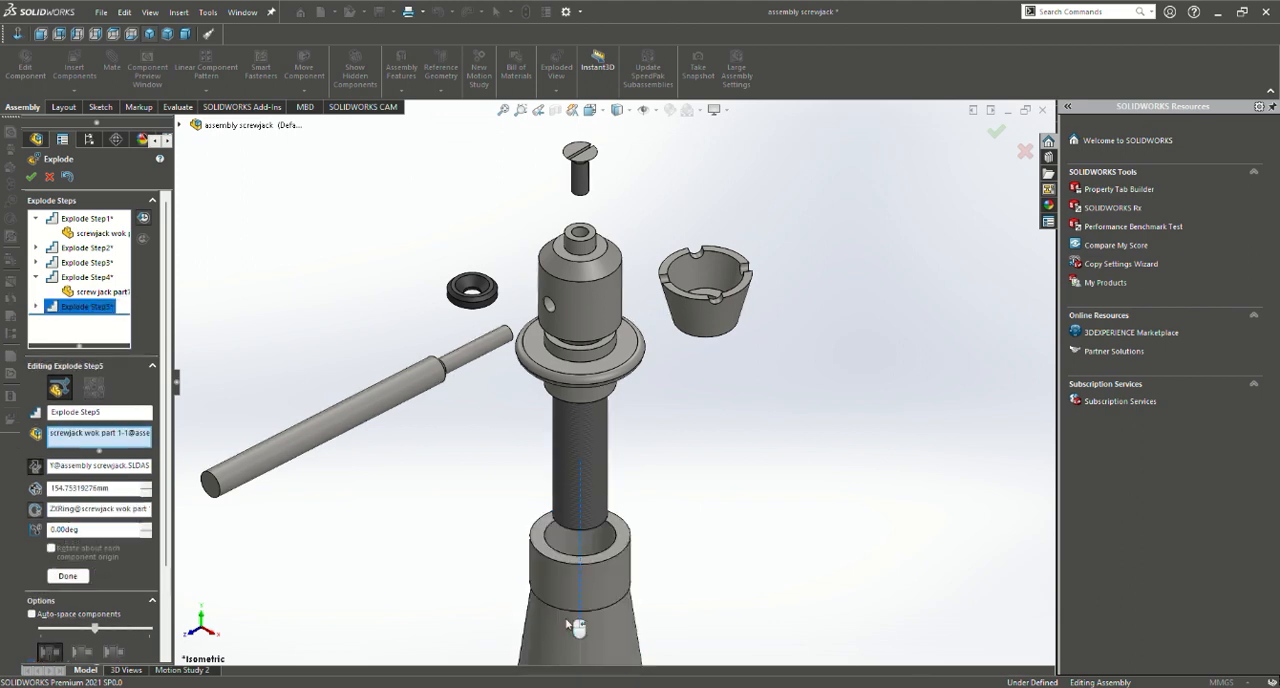
left_click(68, 576)
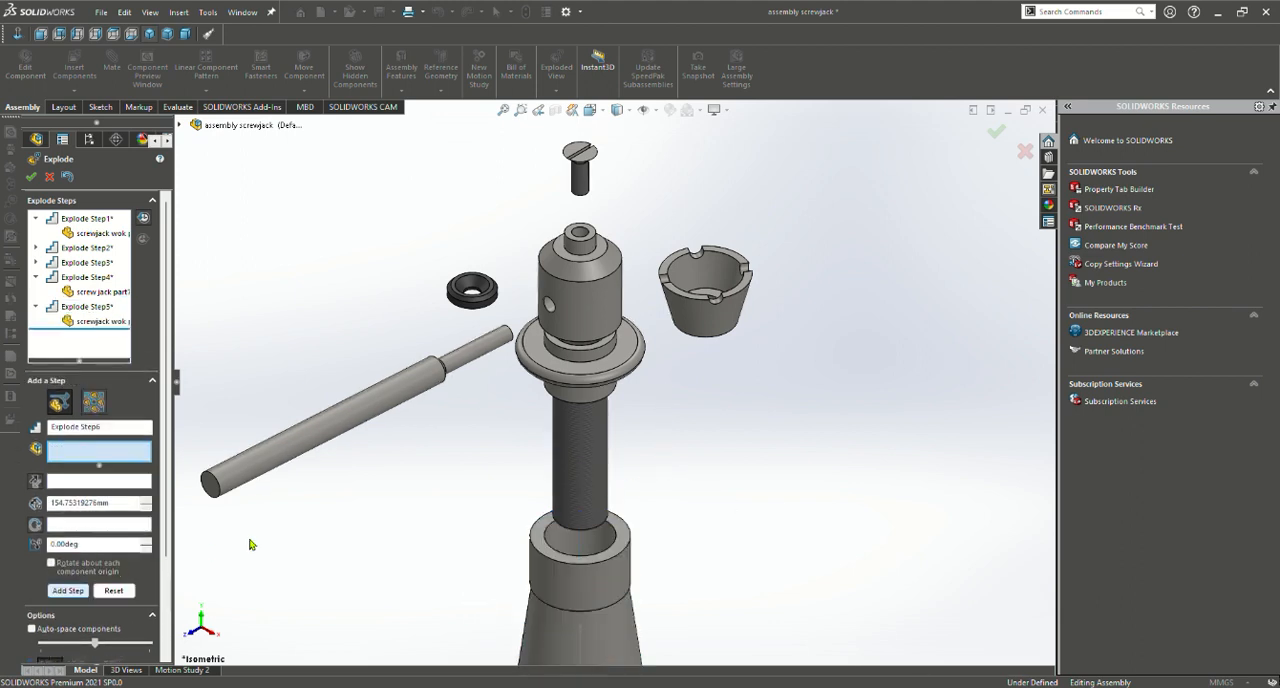
left_click(612, 382)
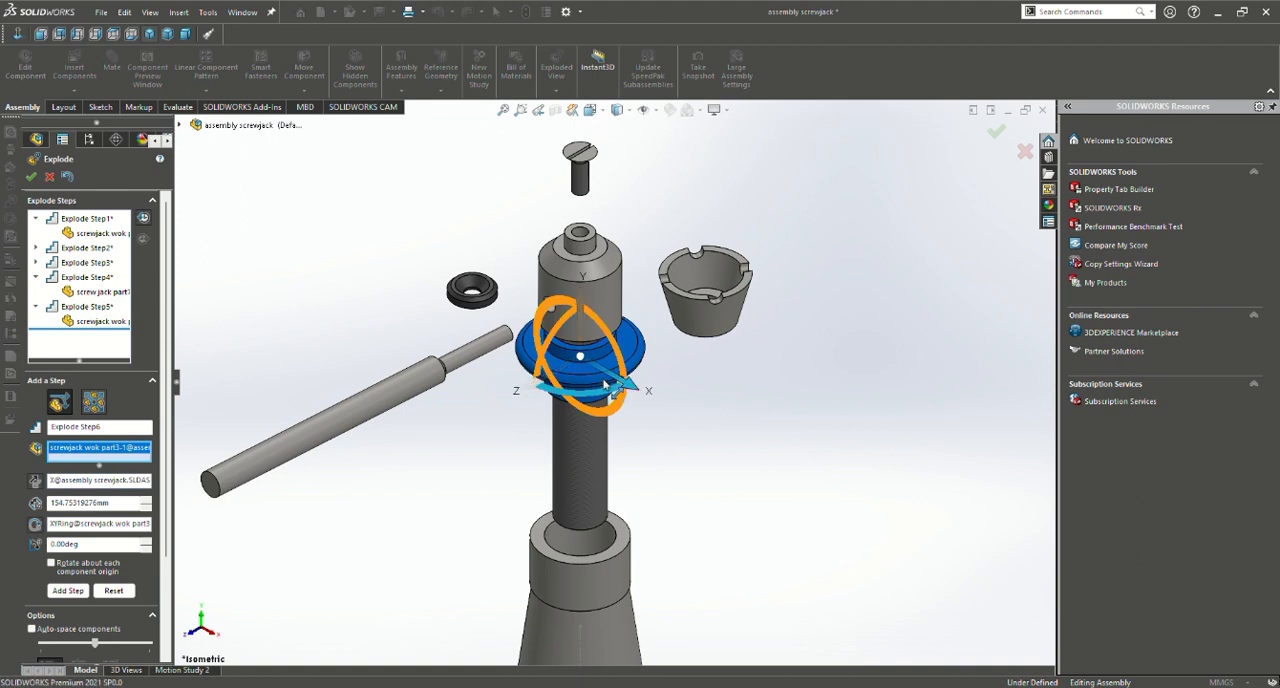
mouse_move(627, 390)
left_mouse_down()
mouse_move(655, 425)
mouse_move(632, 386)
left_mouse_up()
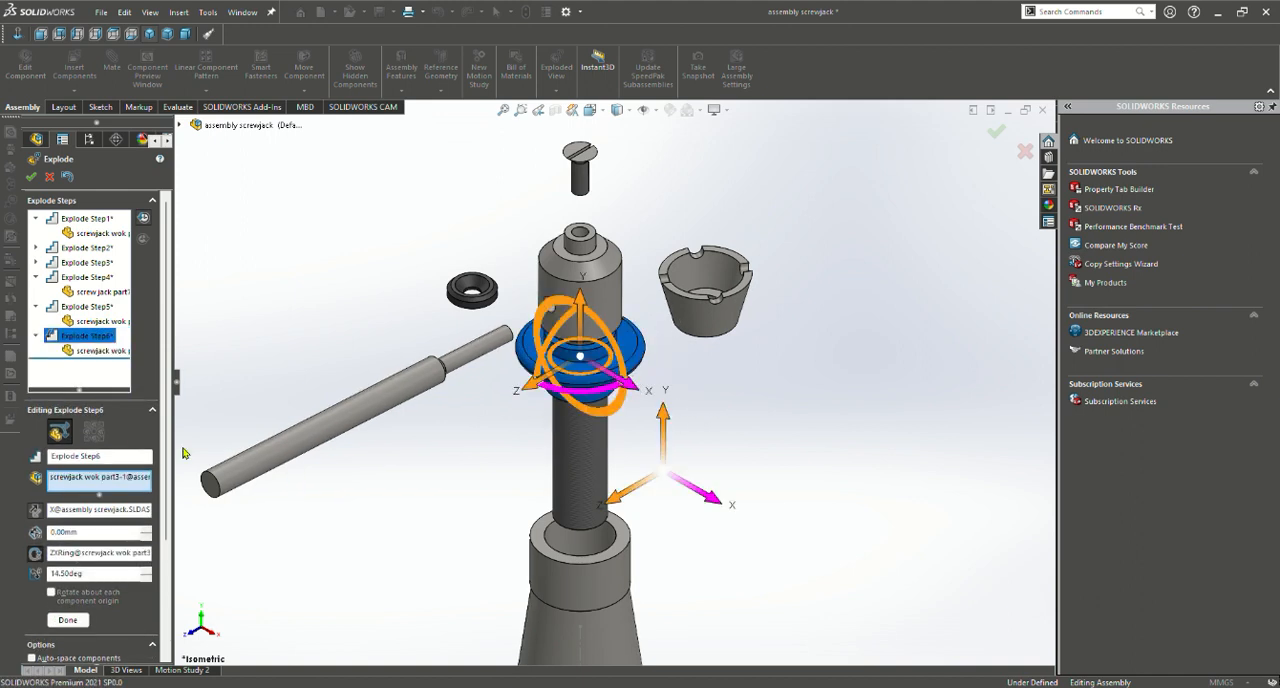
left_click(70, 181)
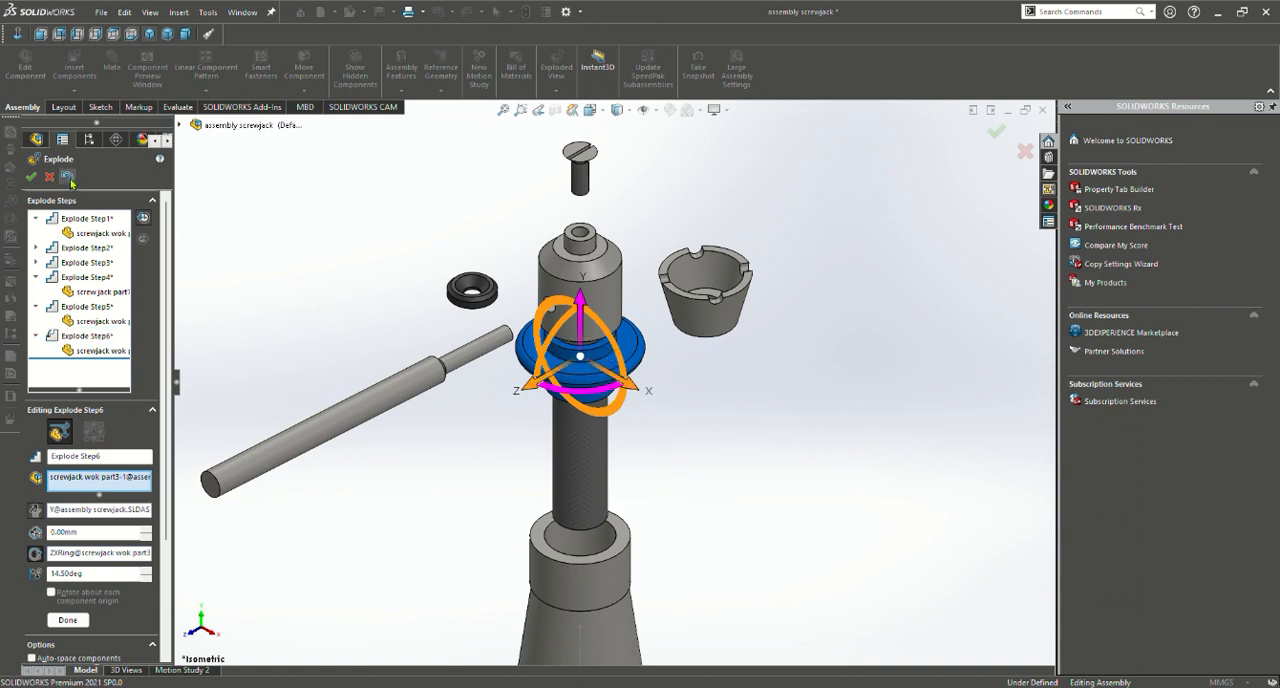
left_click(632, 386)
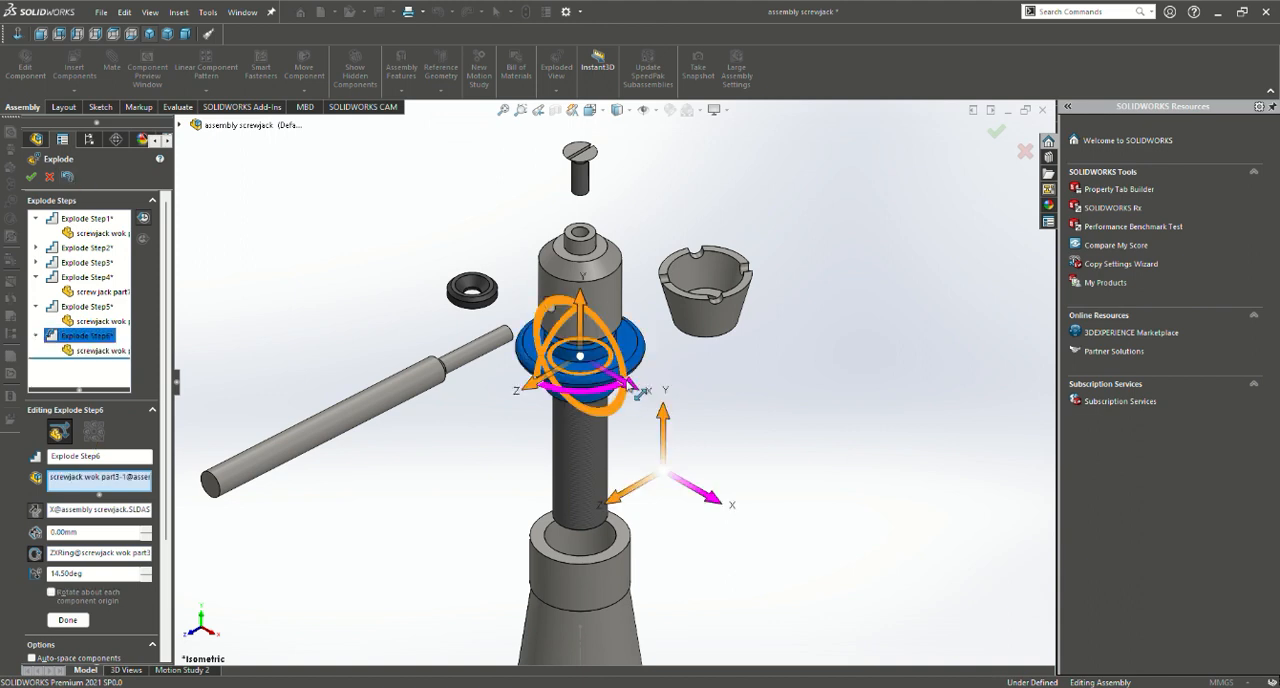
left_click(72, 180)
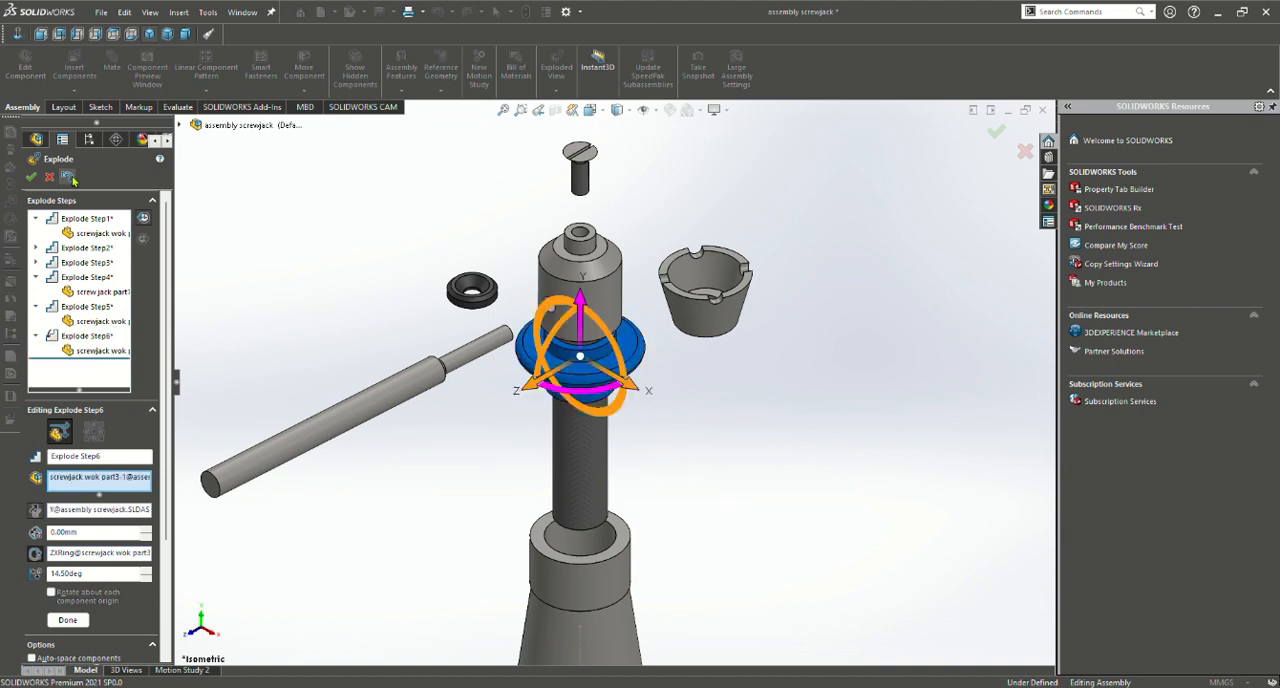
left_click(72, 180)
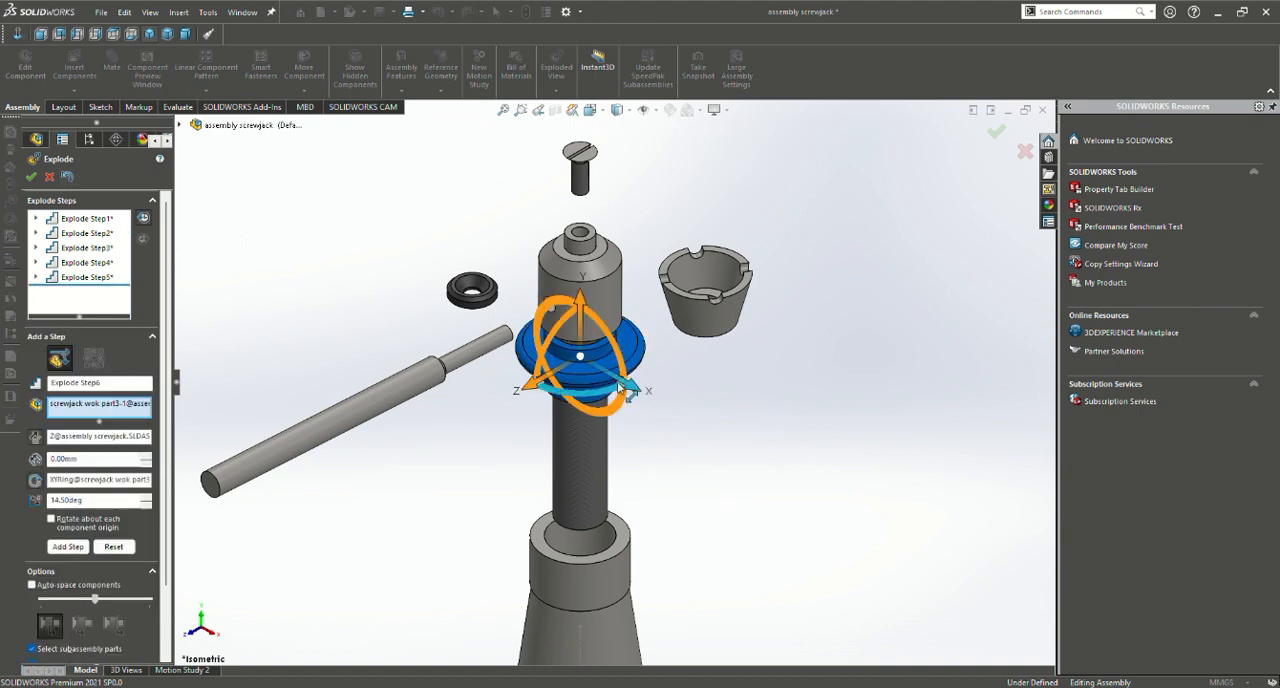
Add an explode step that moves the flanged nut about 142 mm away from the jack screw along X, and accept the exploded view
left_click_drag(620, 385, 787, 466)
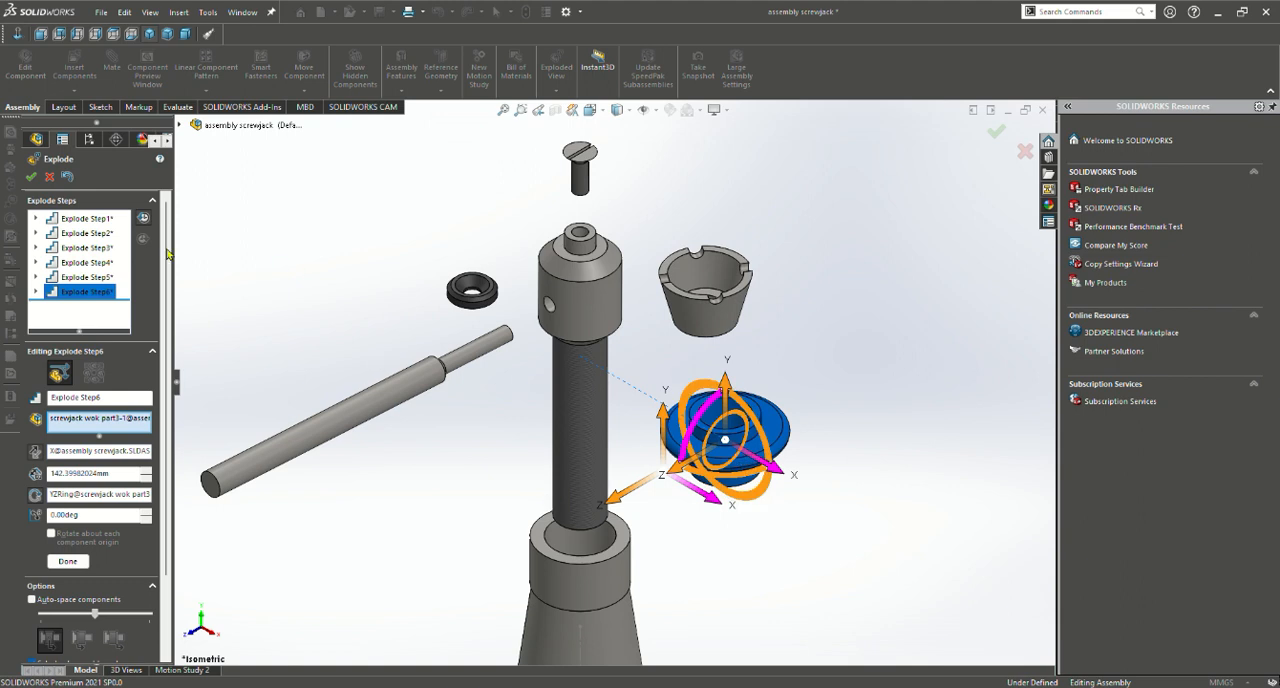
left_click(31, 177)
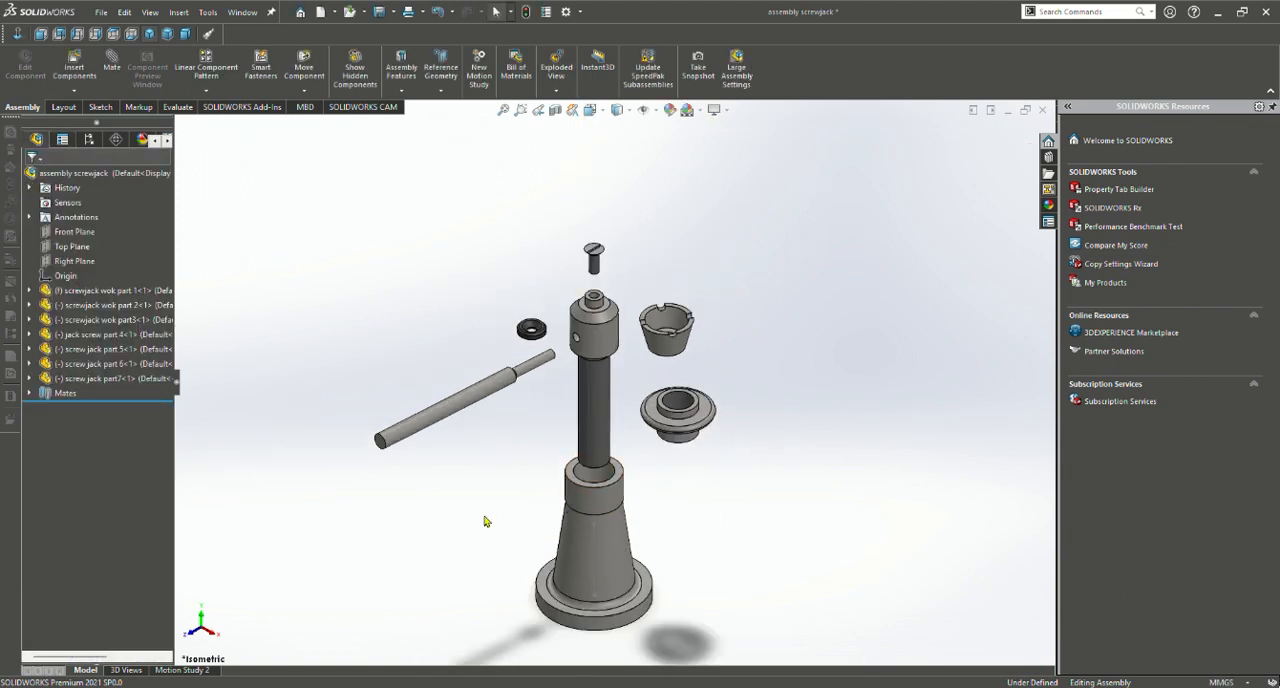
Play the explode animation in Motion Study 2 and stop the playback
left_click(166, 671)
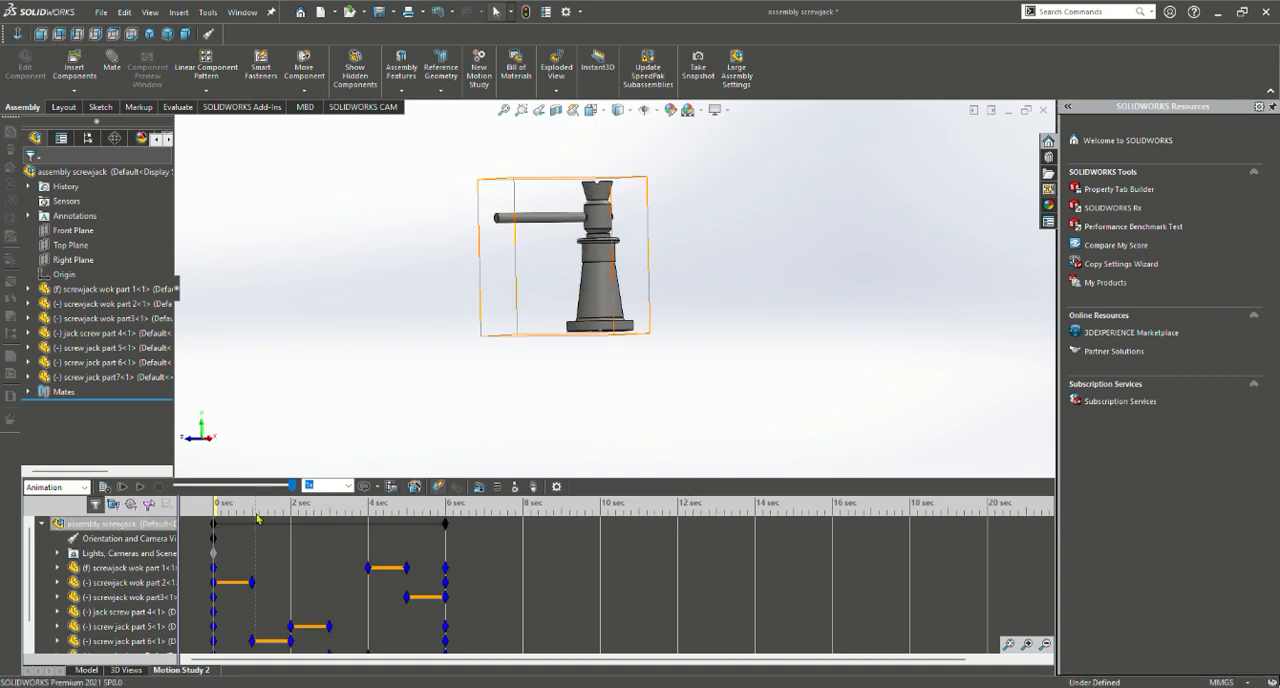
left_click(140, 486)
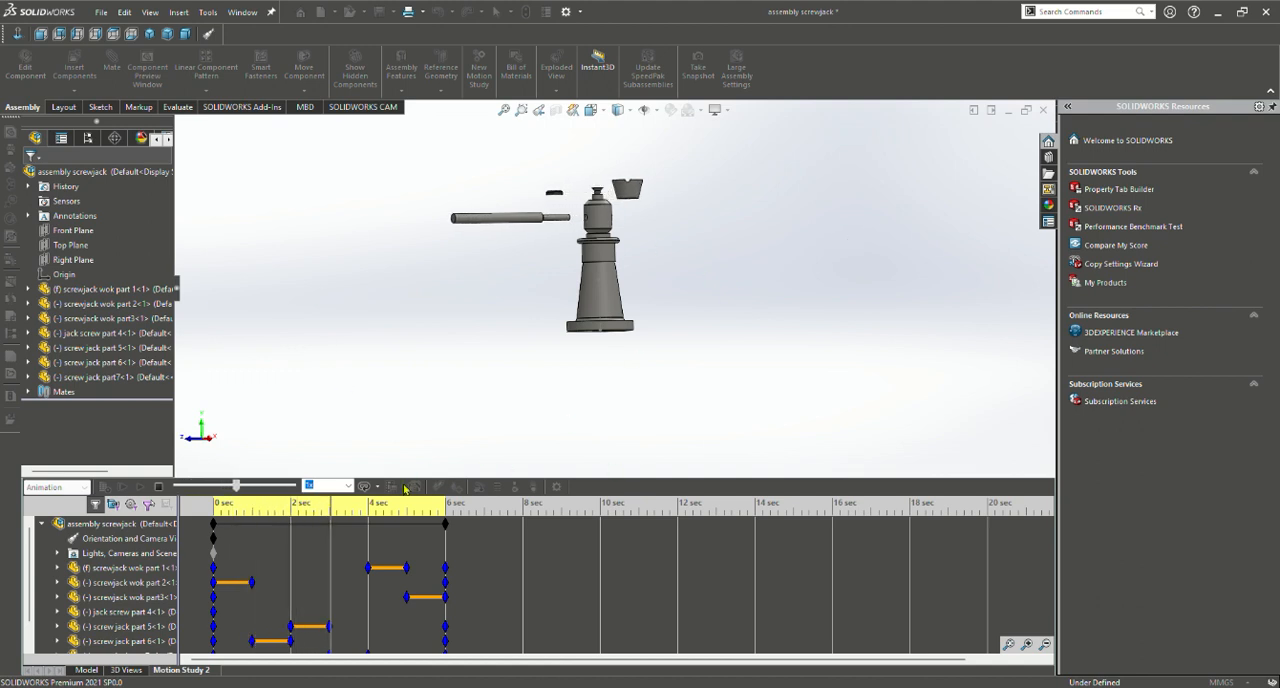
left_click(162, 489)
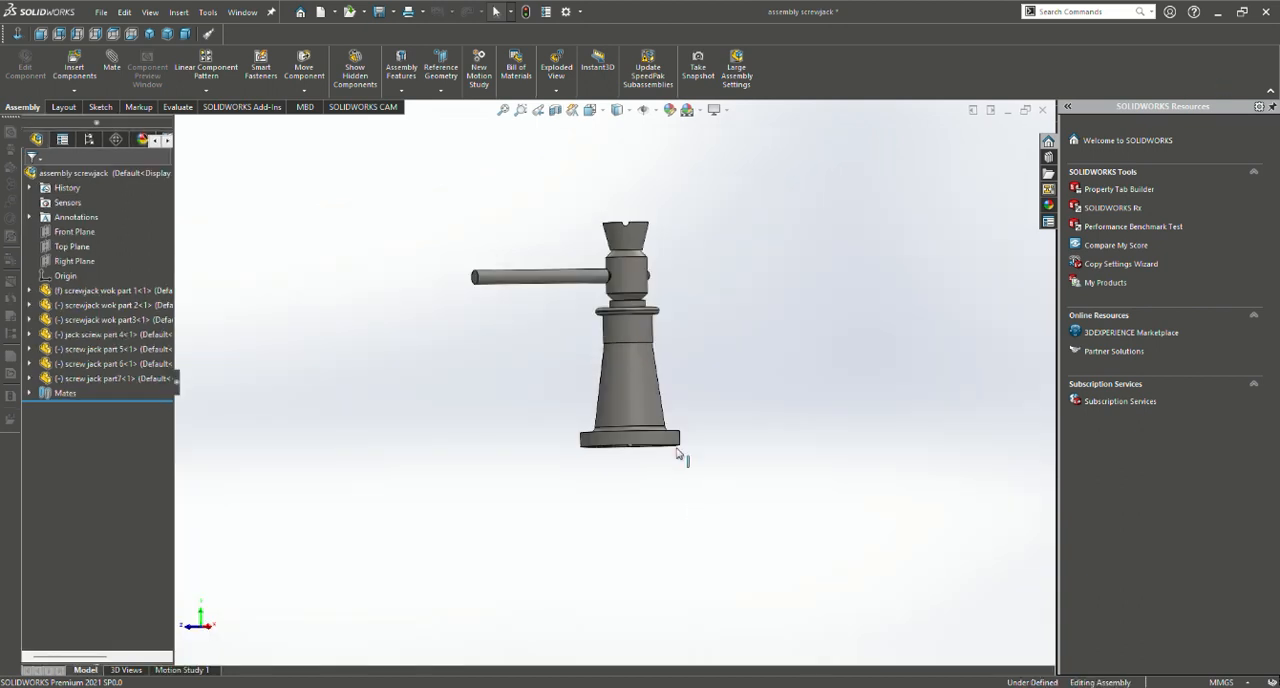
Open Motion Study 1 and examine the whole exploded screw jack, from the slotted screw down to the jack body
left_click(185, 669)
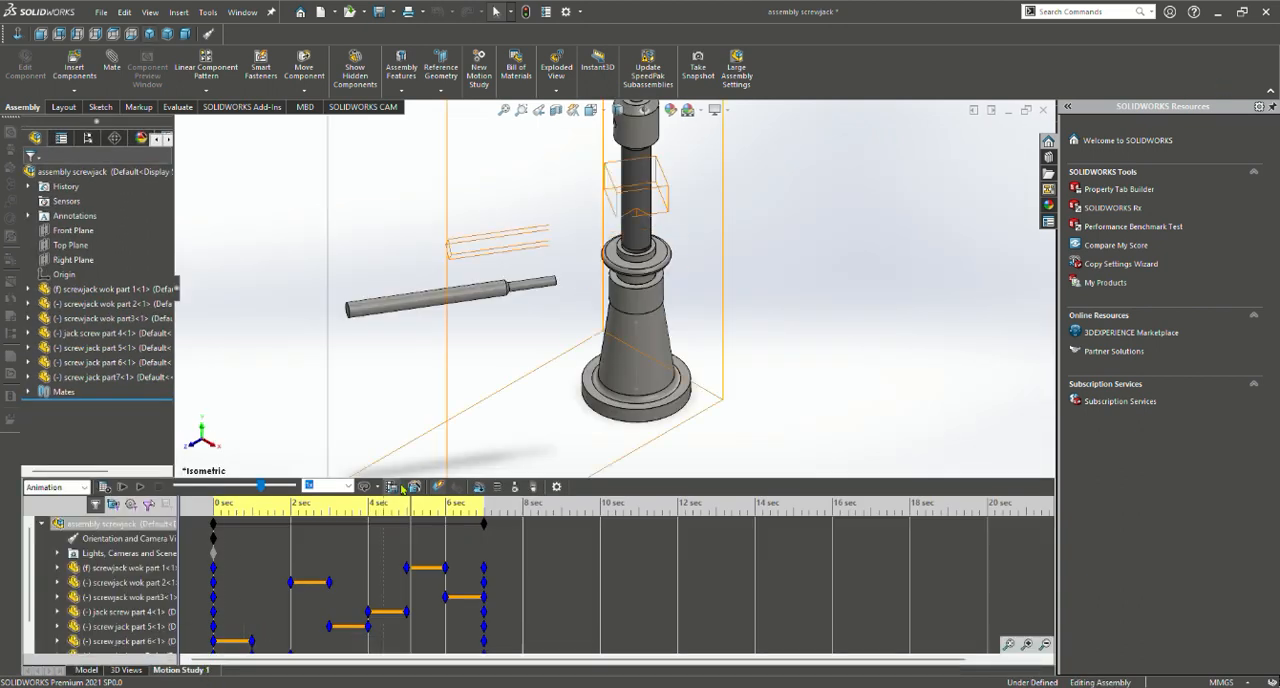
scroll(590, 375, "up", 3)
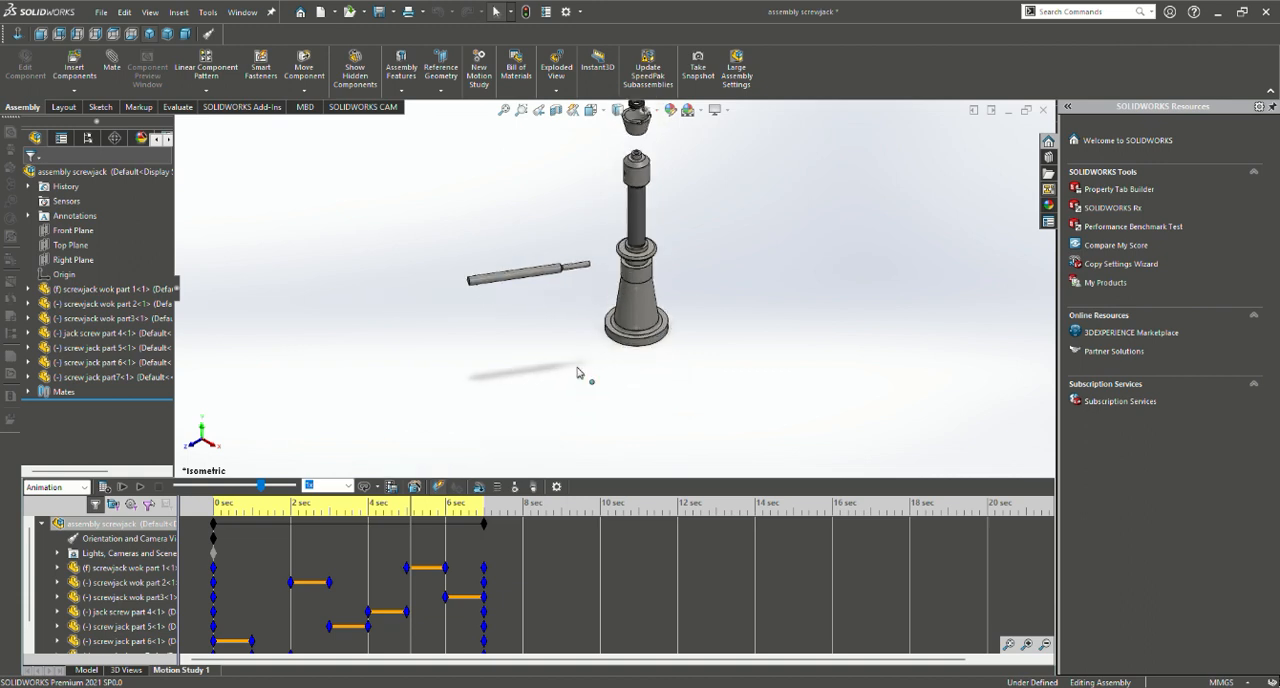
scroll(645, 312, "up", 1)
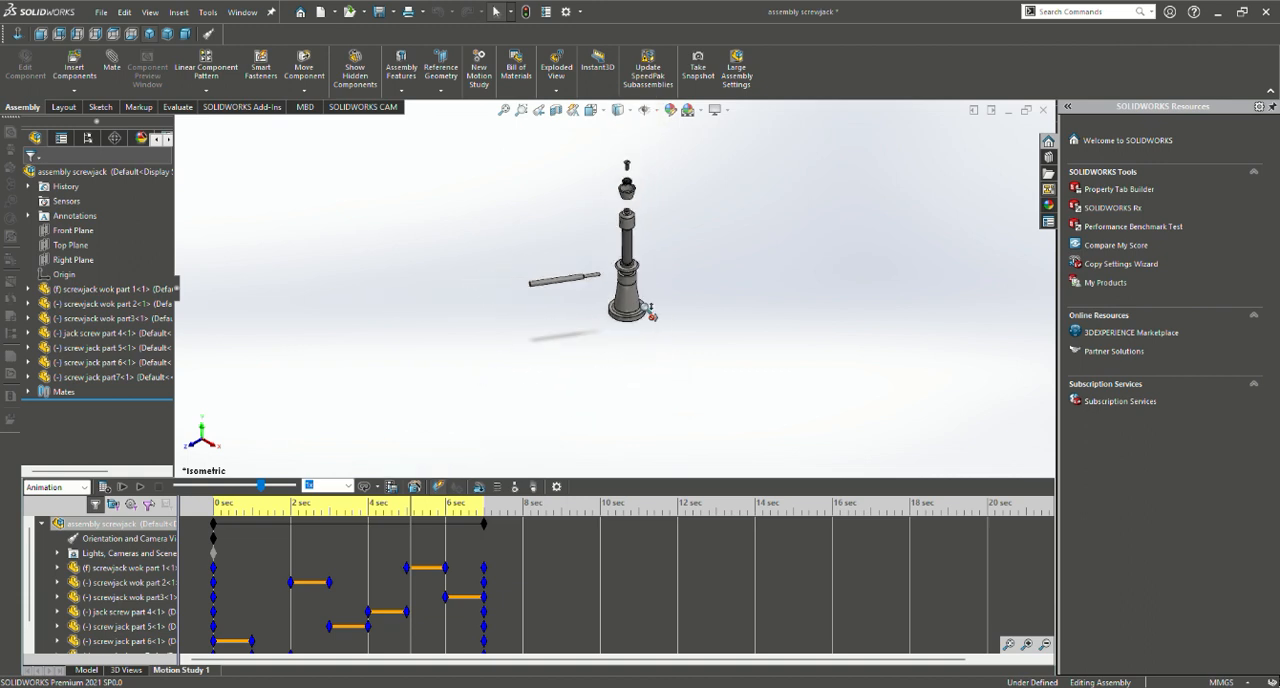
scroll(650, 312, "down", 1)
scroll(648, 262, "down", 1)
scroll(640, 277, "down", 1)
scroll(636, 279, "up", 2)
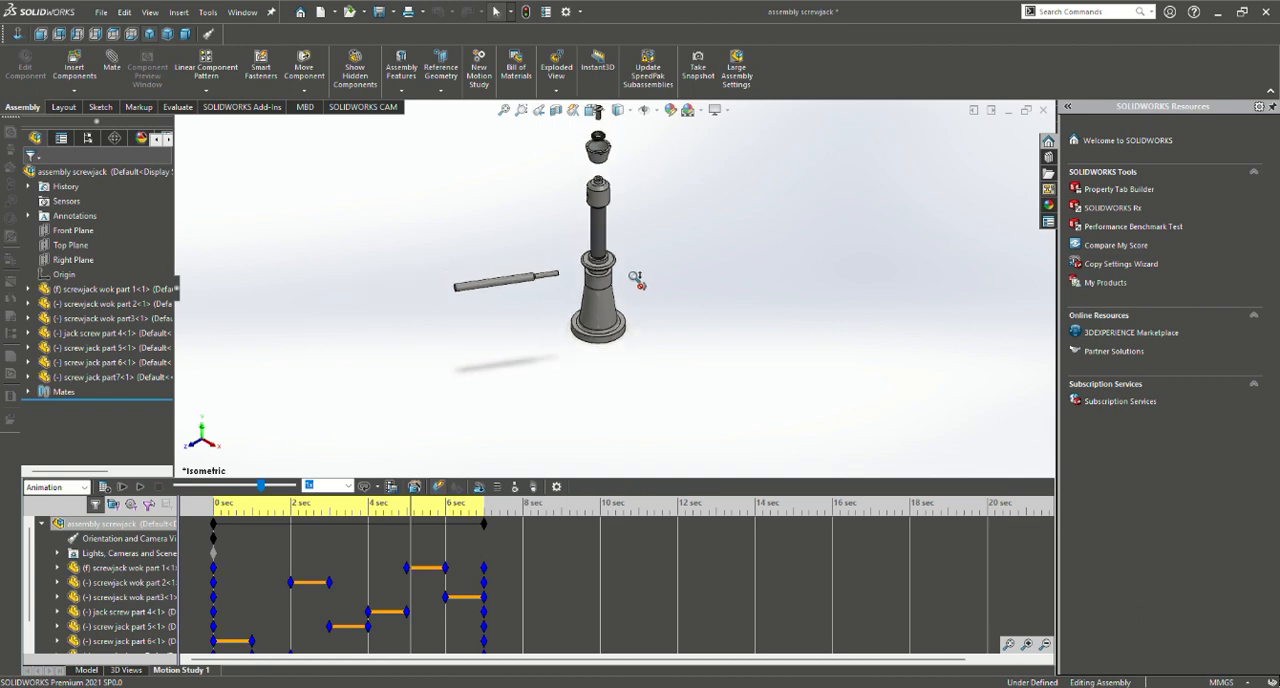
scroll(636, 279, "up", 1)
scroll(626, 272, "up", 1)
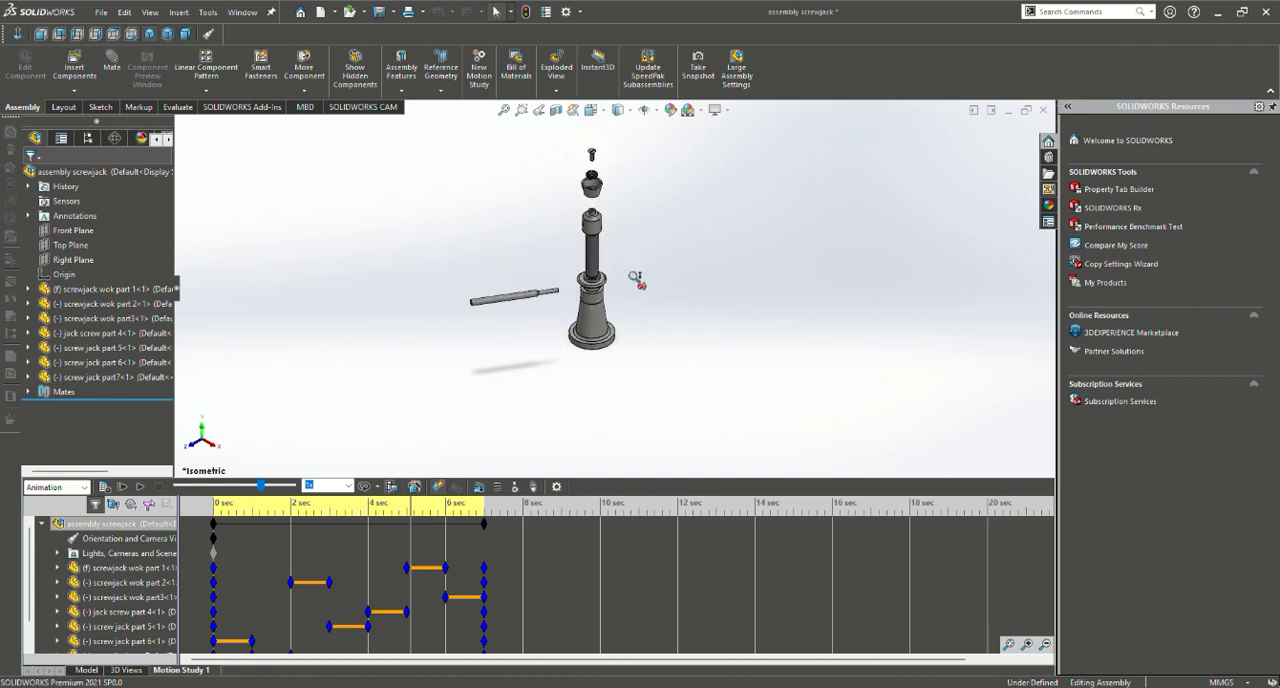